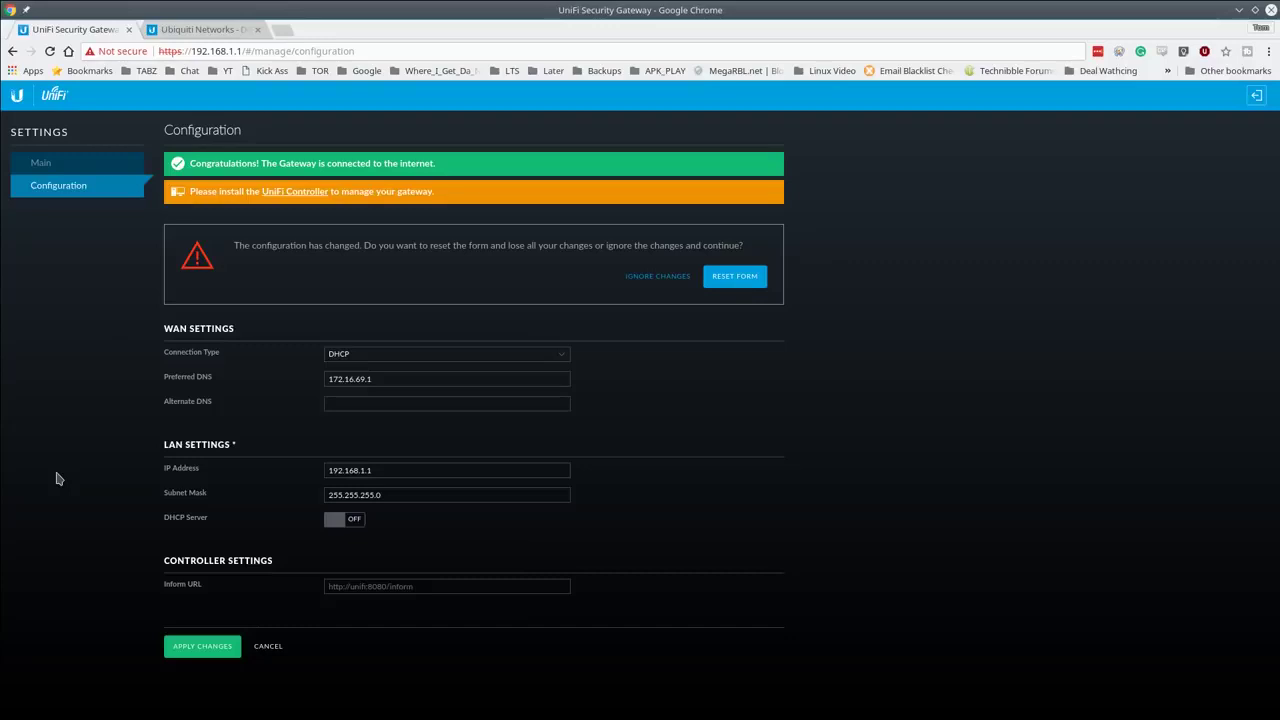
Step: Ignore the configuration-changed warning to keep the gateway's WAN and LAN settings, then select the page address
{"action": "left_click", "coordinate": [664, 277]}
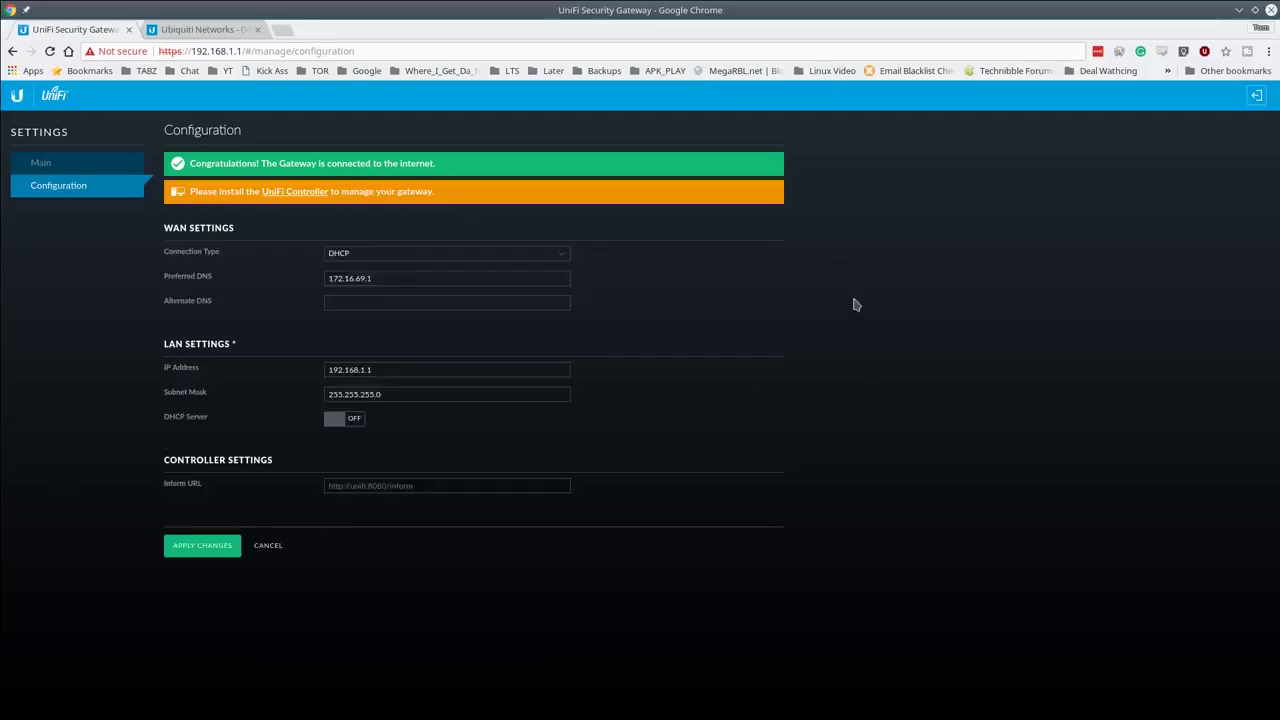
{"action": "left_click", "coordinate": [277, 50]}
{"action": "key", "text": "End"}
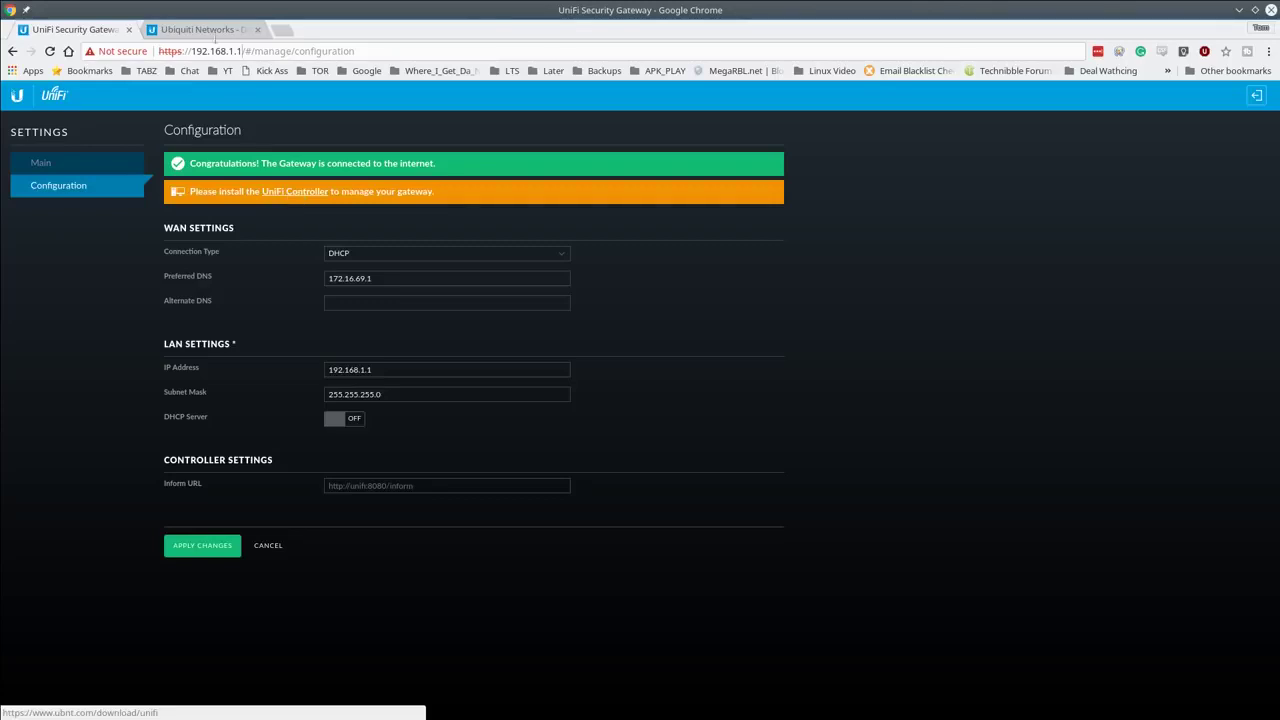
Step: Show the Ubiquiti UniFi downloads listing the 5.6.22 Controller for Debian/Ubuntu Linux
{"action": "left_click", "coordinate": [204, 30]}
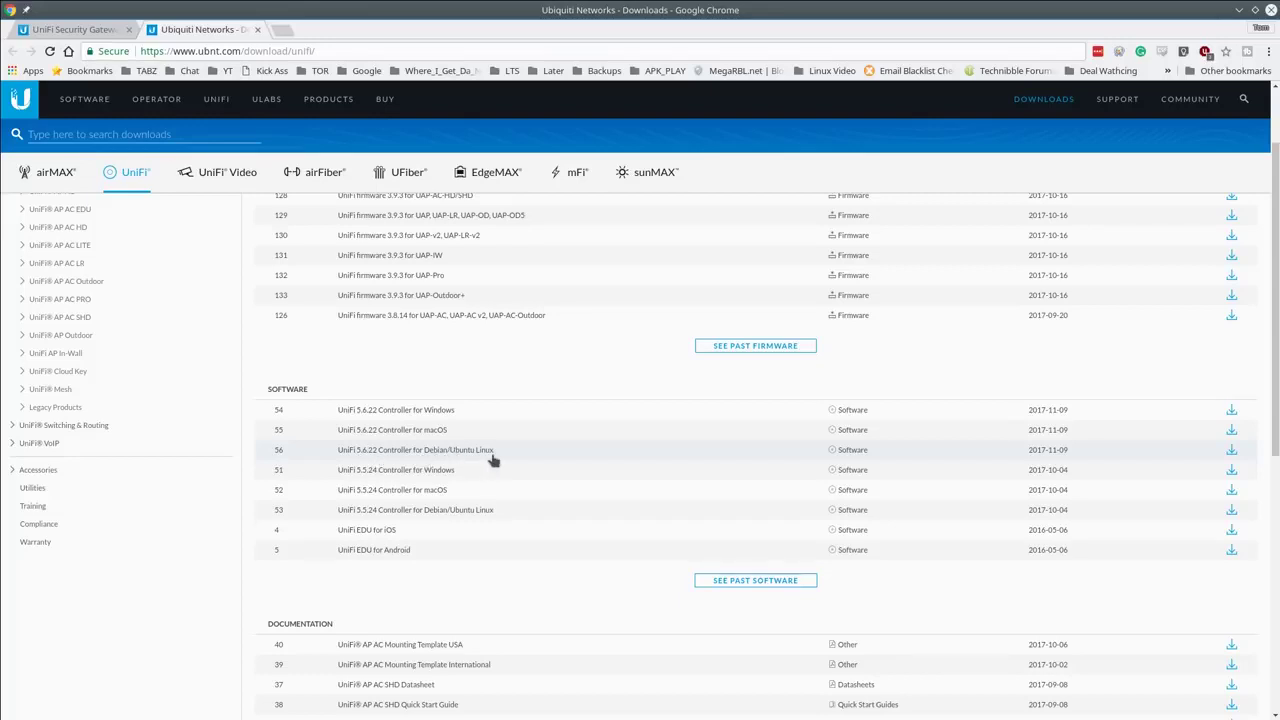
{"action": "mouse_move", "coordinate": [44, 712]}
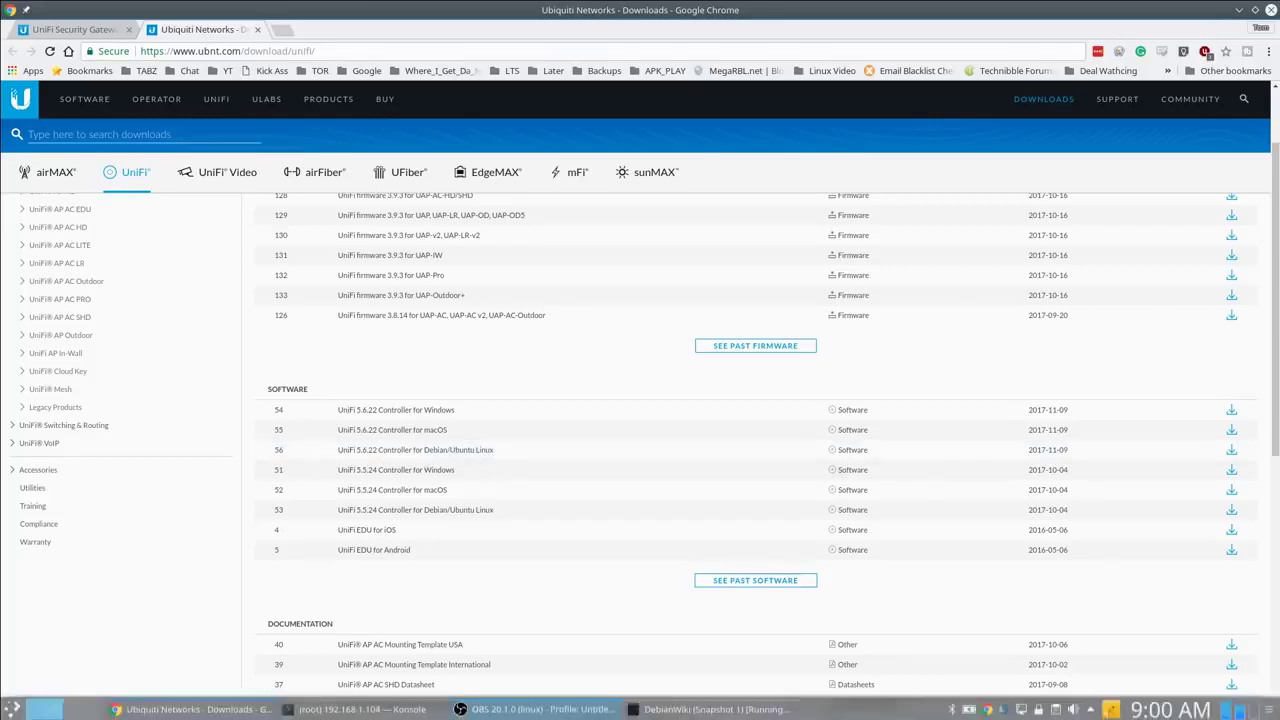
Step: Maximize Konsole, list the home folder, cancel an accidental reboot command and clear the screen
{"action": "left_click", "coordinate": [392, 712]}
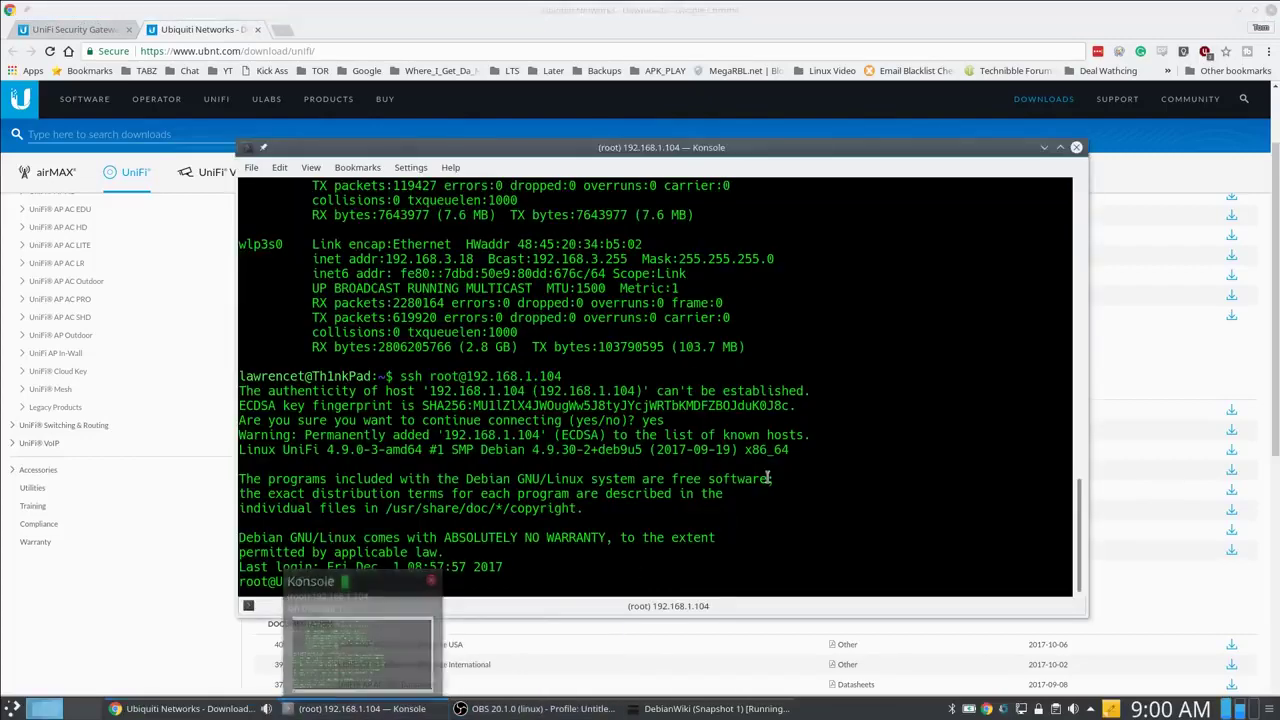
{"action": "left_click", "coordinate": [1060, 148]}
{"action": "type", "text": "ls"}
{"action": "key", "text": "Return"}
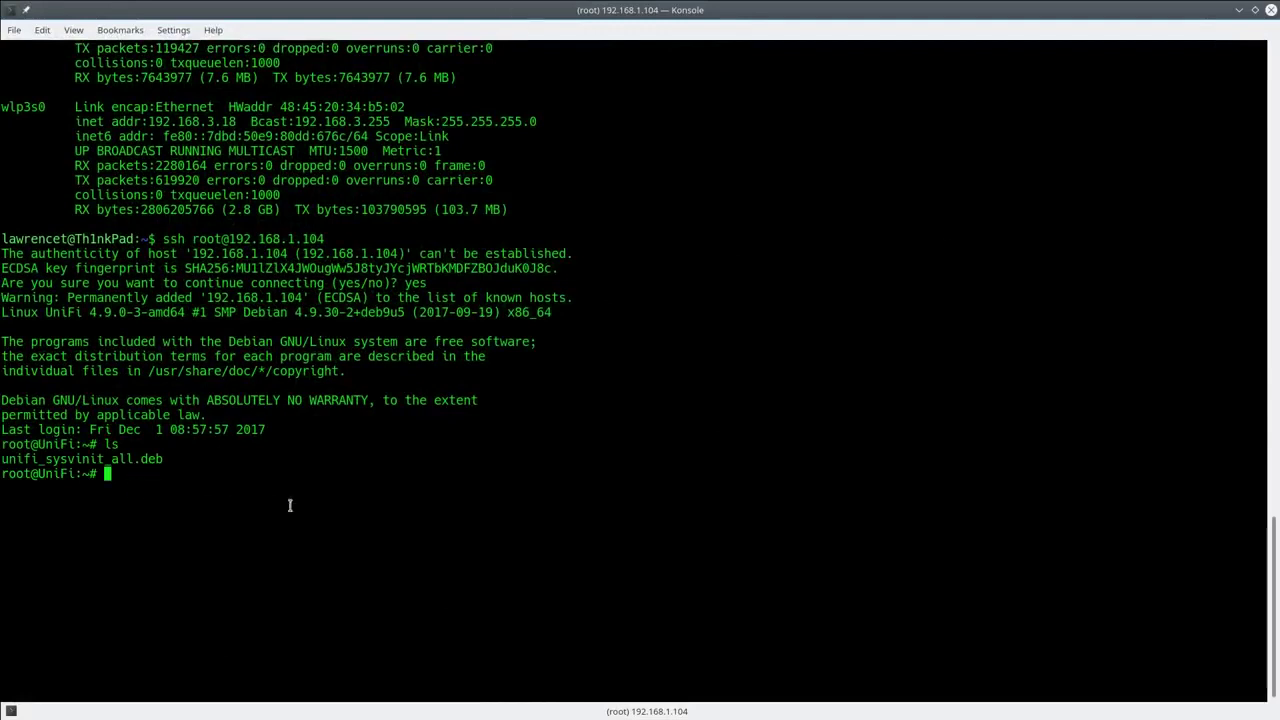
{"action": "type", "text": "shutdown -r now"}
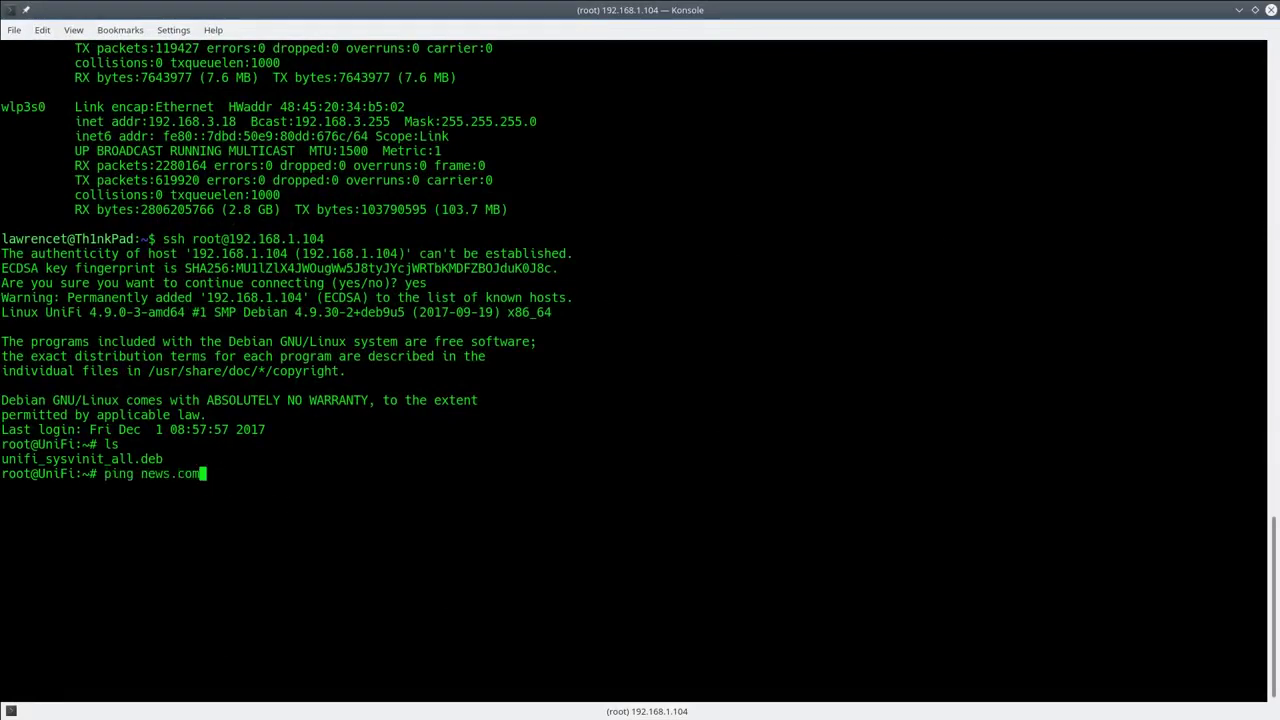
{"action": "key", "text": "ctrl+c"}
{"action": "type", "text": "clear"}
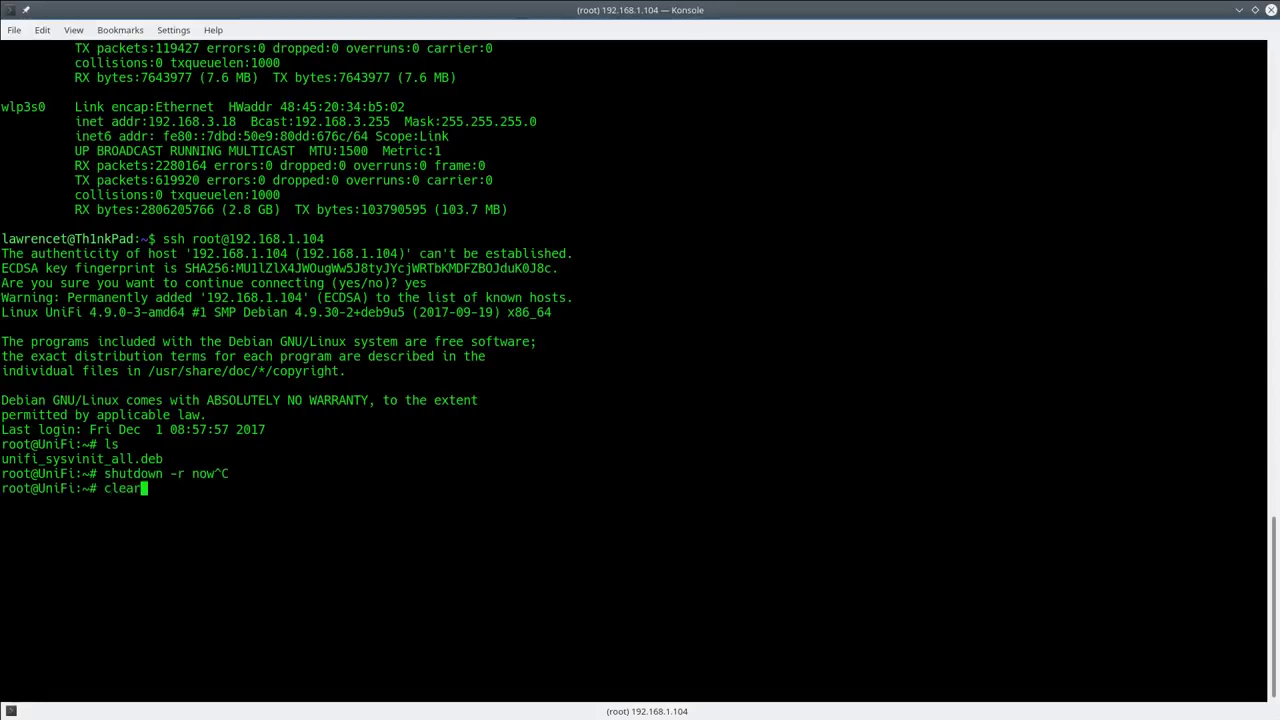
{"action": "key", "text": "Return"}
Step: Install unifi_sysvinit_all.deb with dpkg -i, leaving unifi 5.6.22 unpacked but unconfigured
{"action": "type", "text": "ls"}
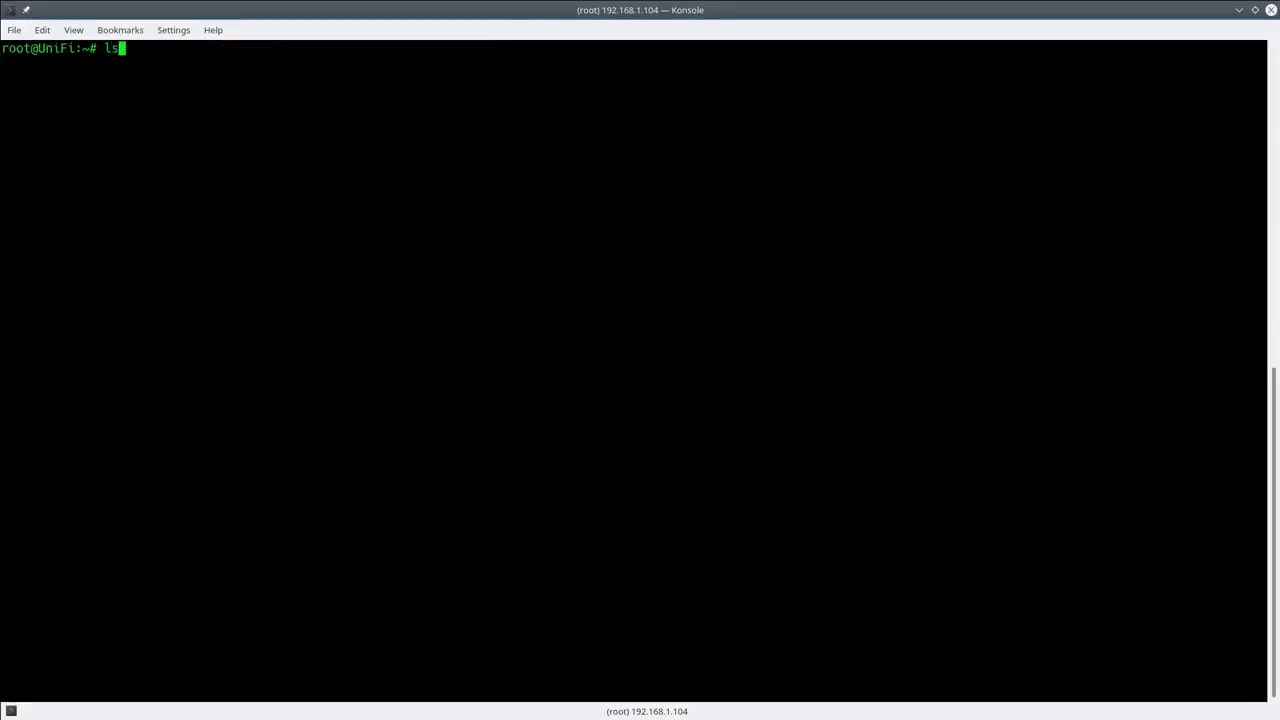
{"action": "key", "text": "Return"}
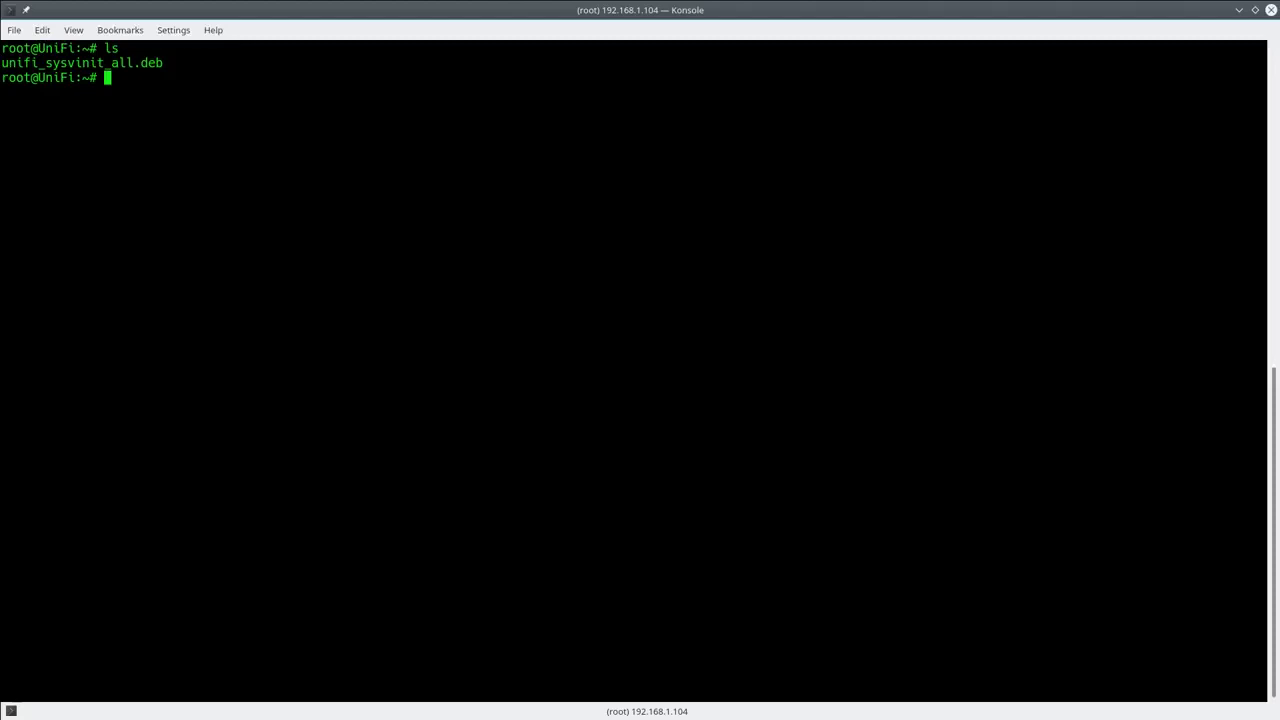
{"action": "type", "text": "dpkg -i un"}
{"action": "key", "text": "Tab"}
{"action": "key", "text": "Return"}
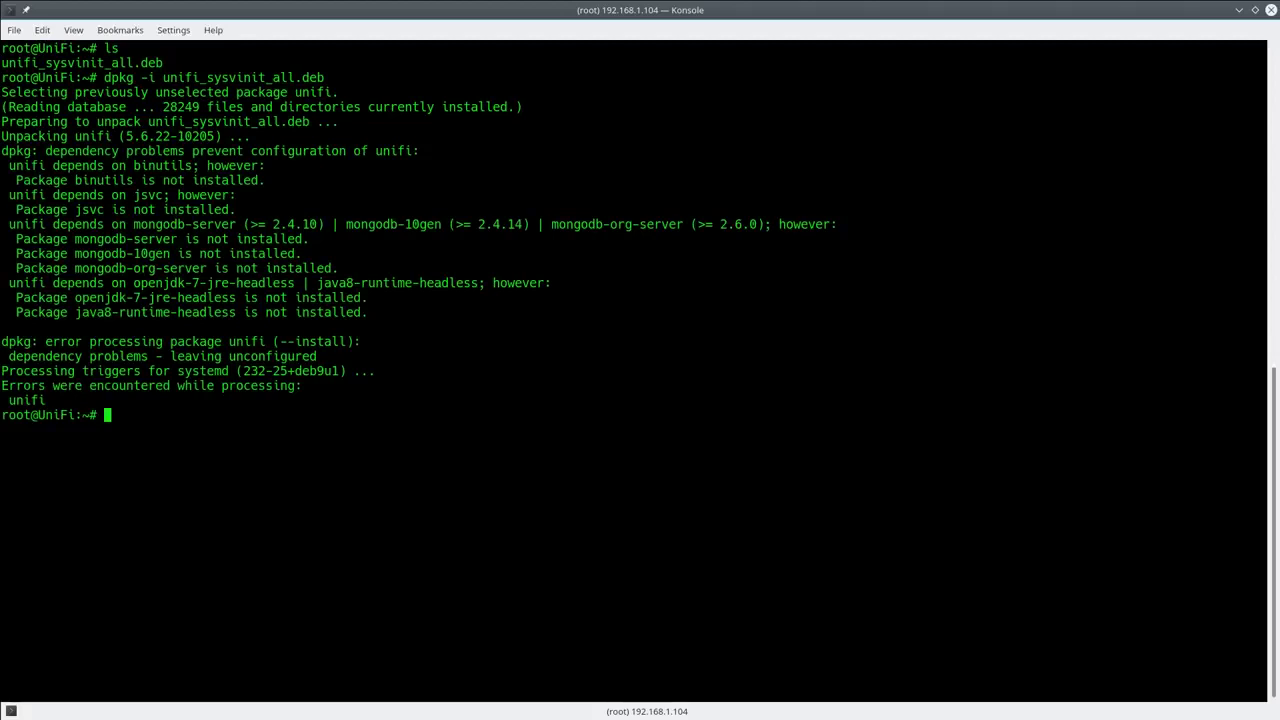
Step: Run apt-get install -f, confirm with Y, then clear the terminal after the mirror fetch errors
{"action": "type", "text": "apt-get install -f"}
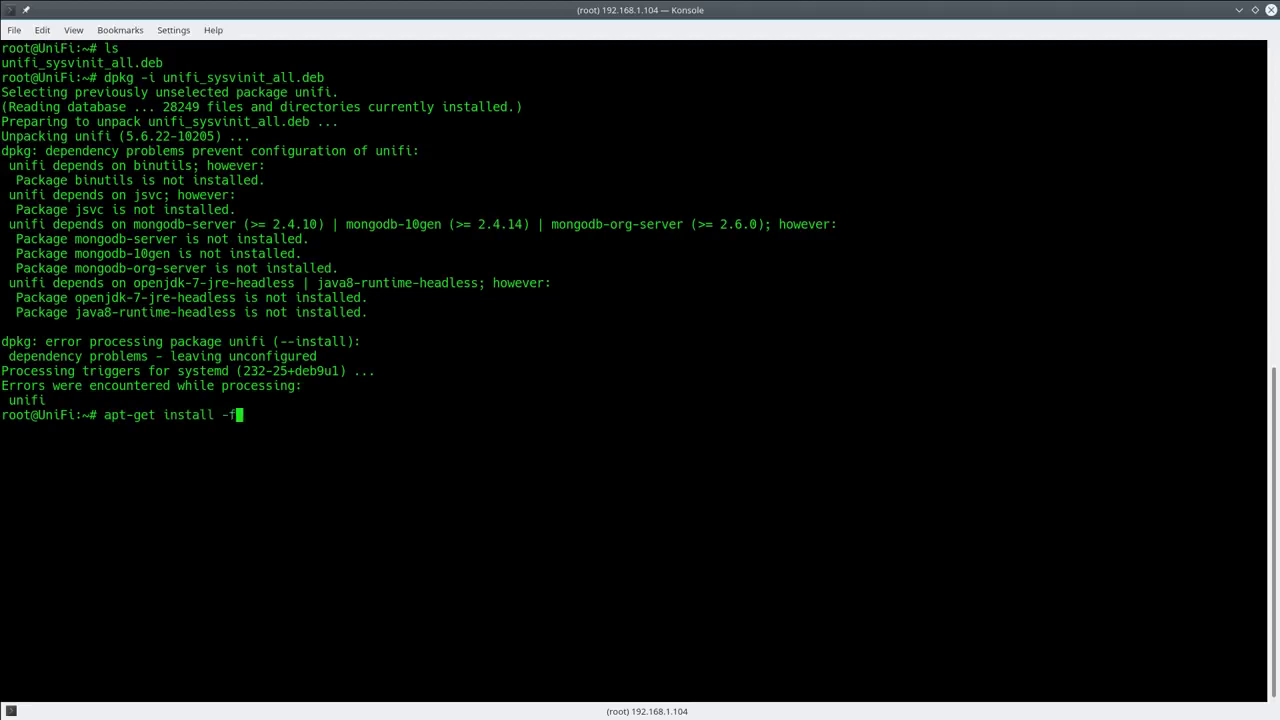
{"action": "key", "text": "Return"}
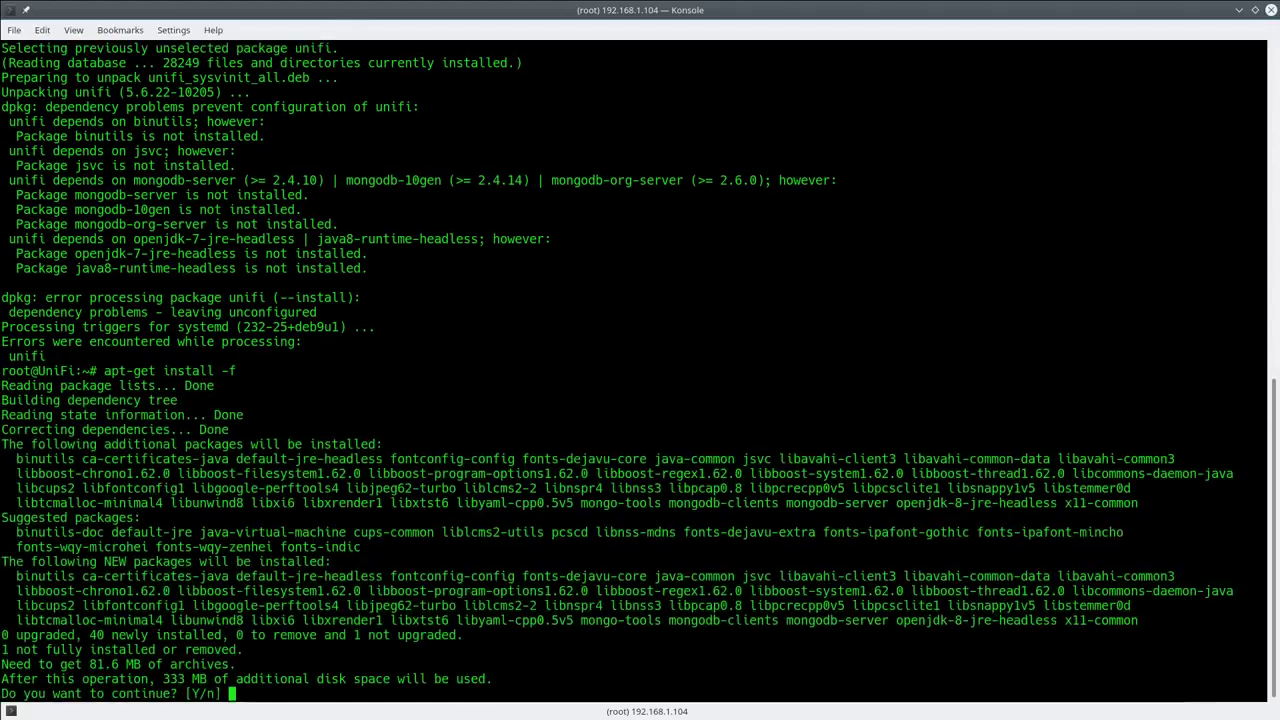
{"action": "key", "text": "Return"}
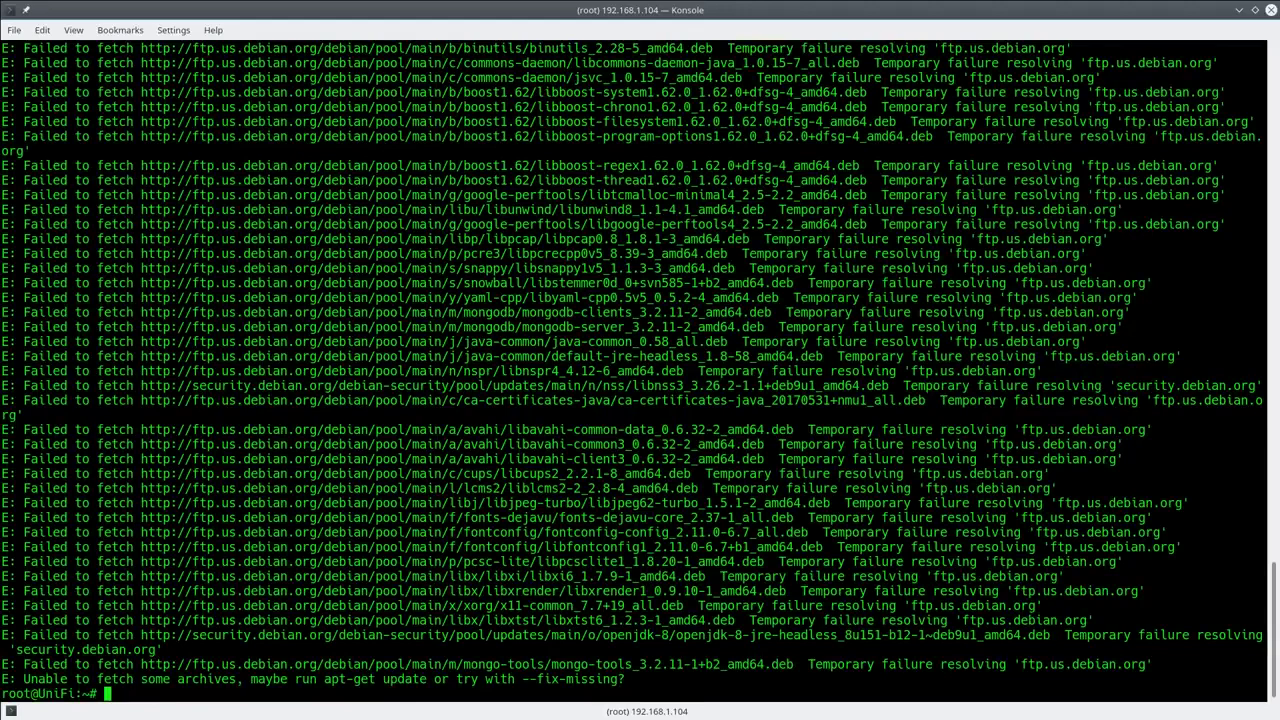
{"action": "type", "text": "clear"}
{"action": "key", "text": "Return"}
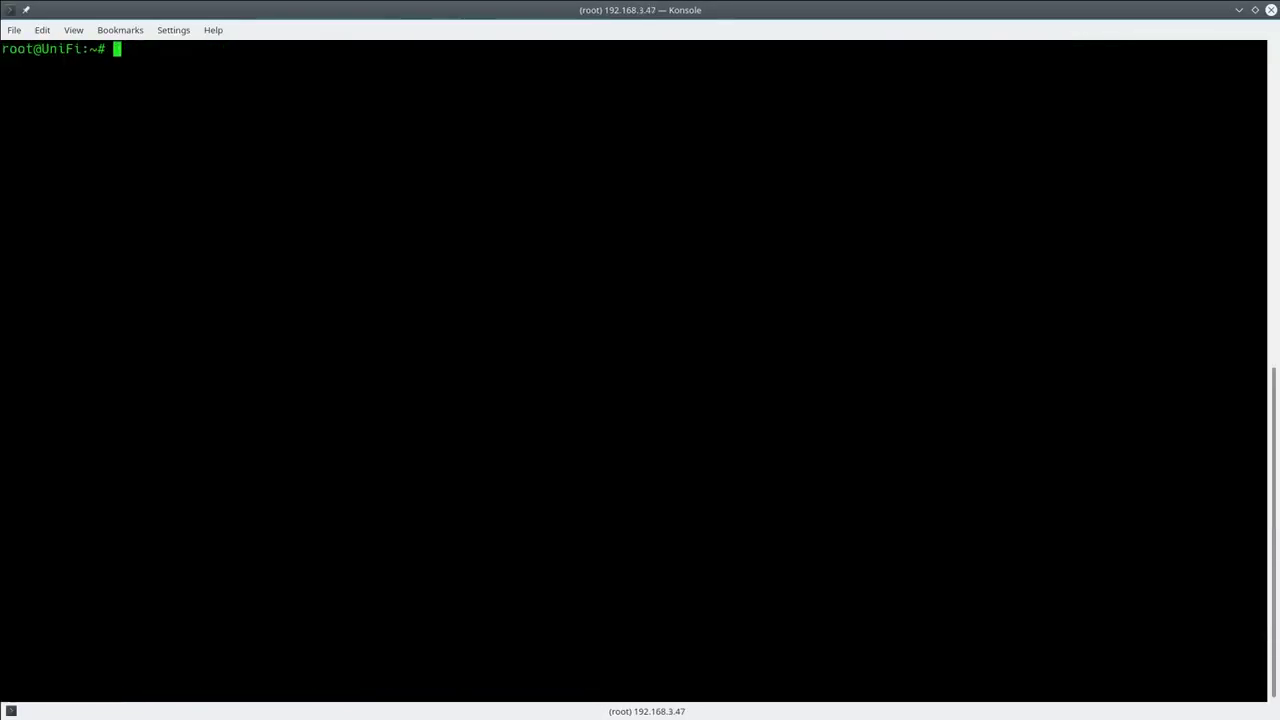
Step: Rerun apt-get install -f and confirm downloading the 40 new dependency packages
{"action": "type", "text": "apt-get install -f"}
{"action": "key", "text": "Return"}
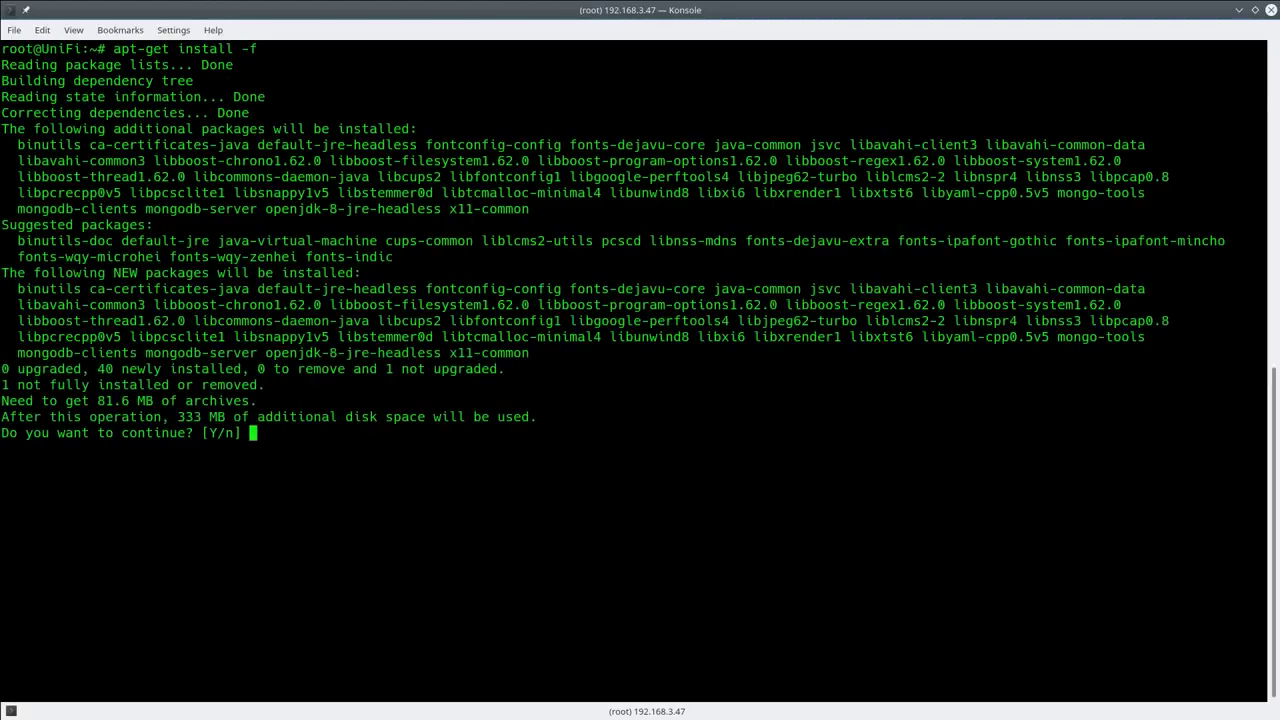
{"action": "key", "text": "Return"}
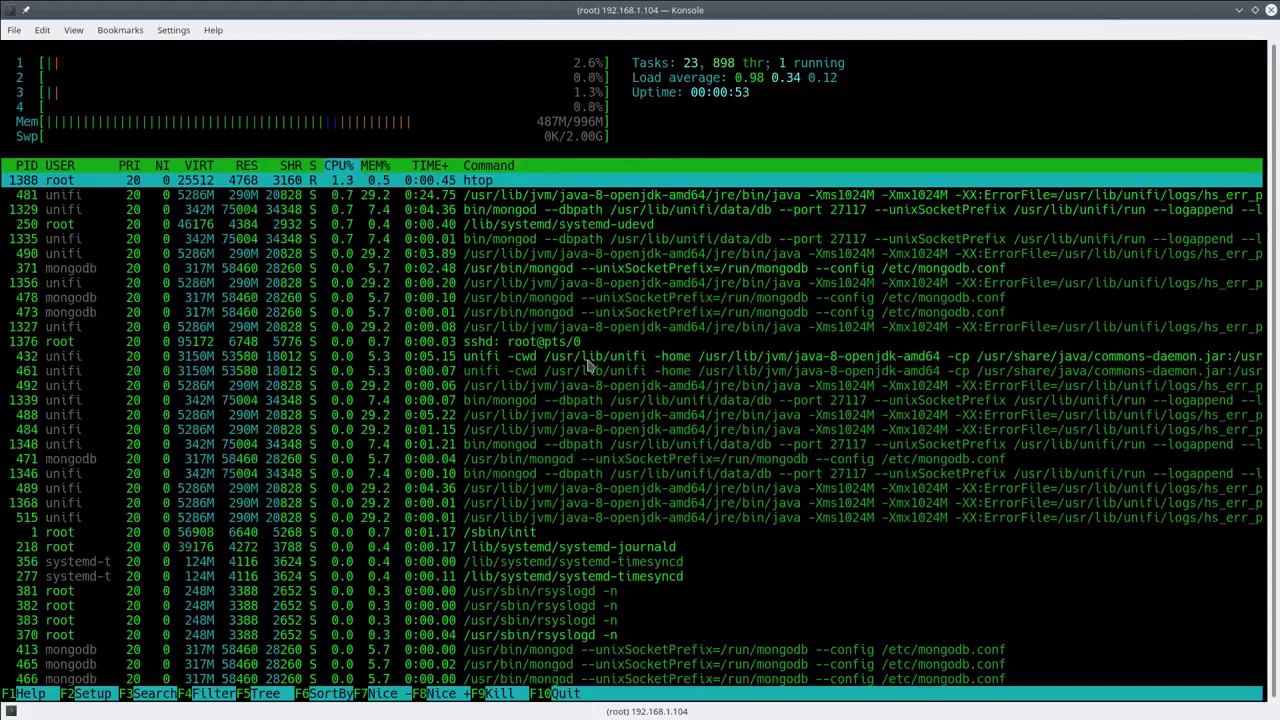
{"action": "mouse_move", "coordinate": [433, 706]}
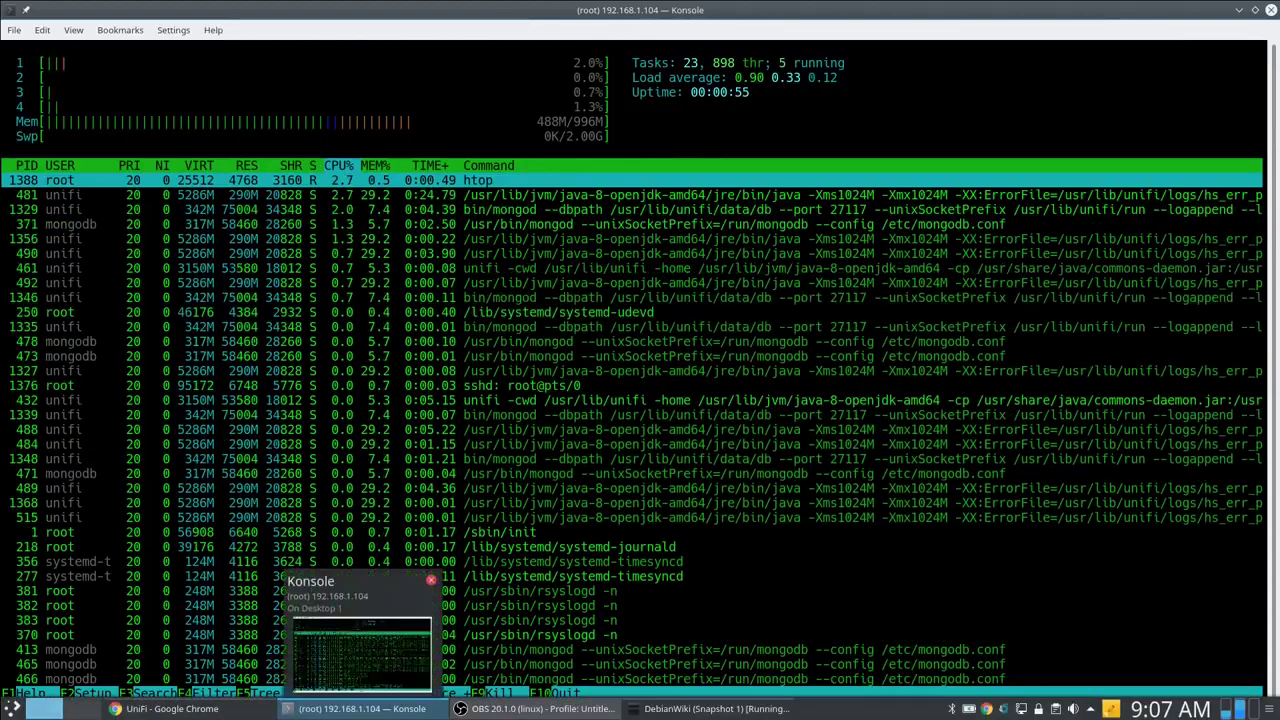
{"action": "mouse_move", "coordinate": [190, 714]}
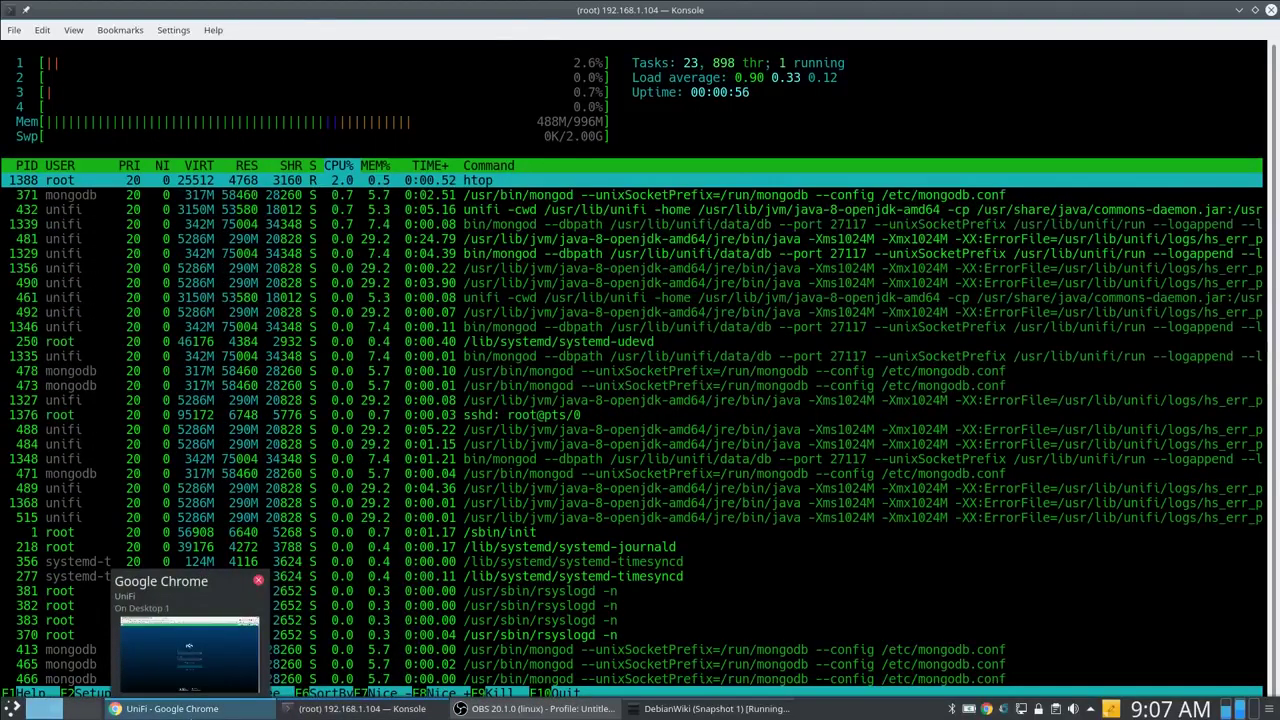
{"action": "left_click", "coordinate": [190, 710]}
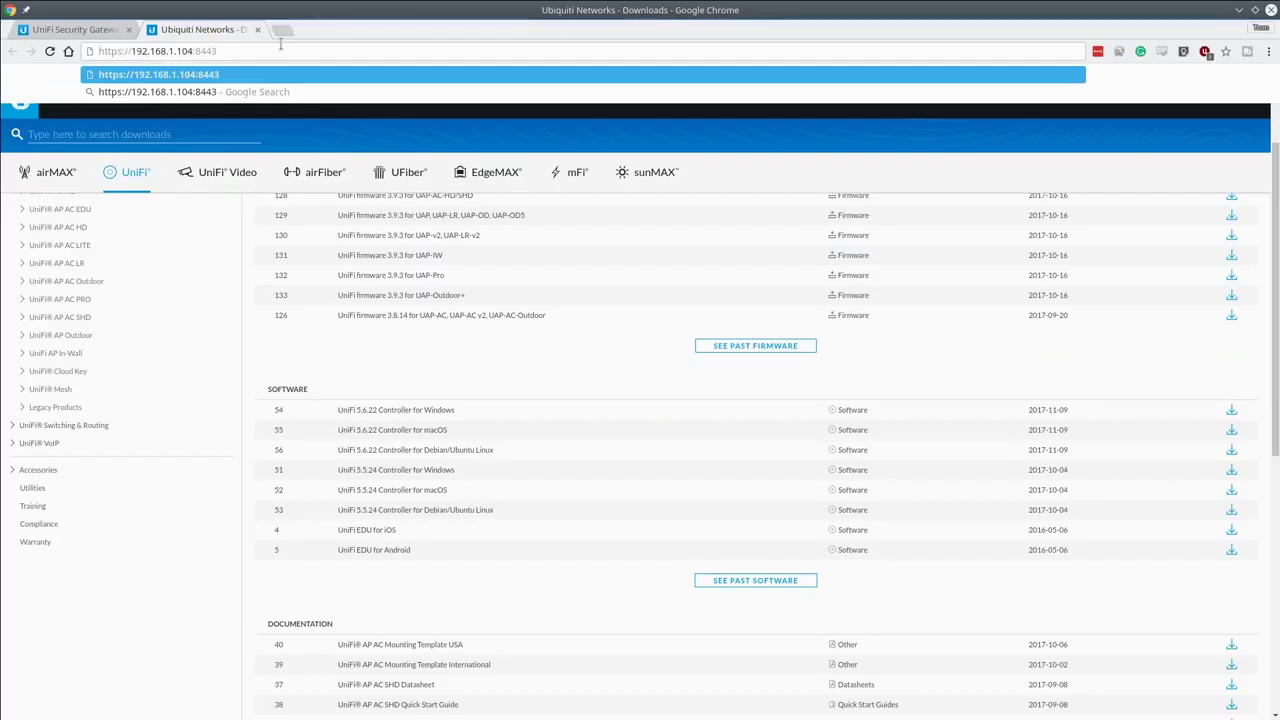
{"action": "left_click", "coordinate": [281, 45]}
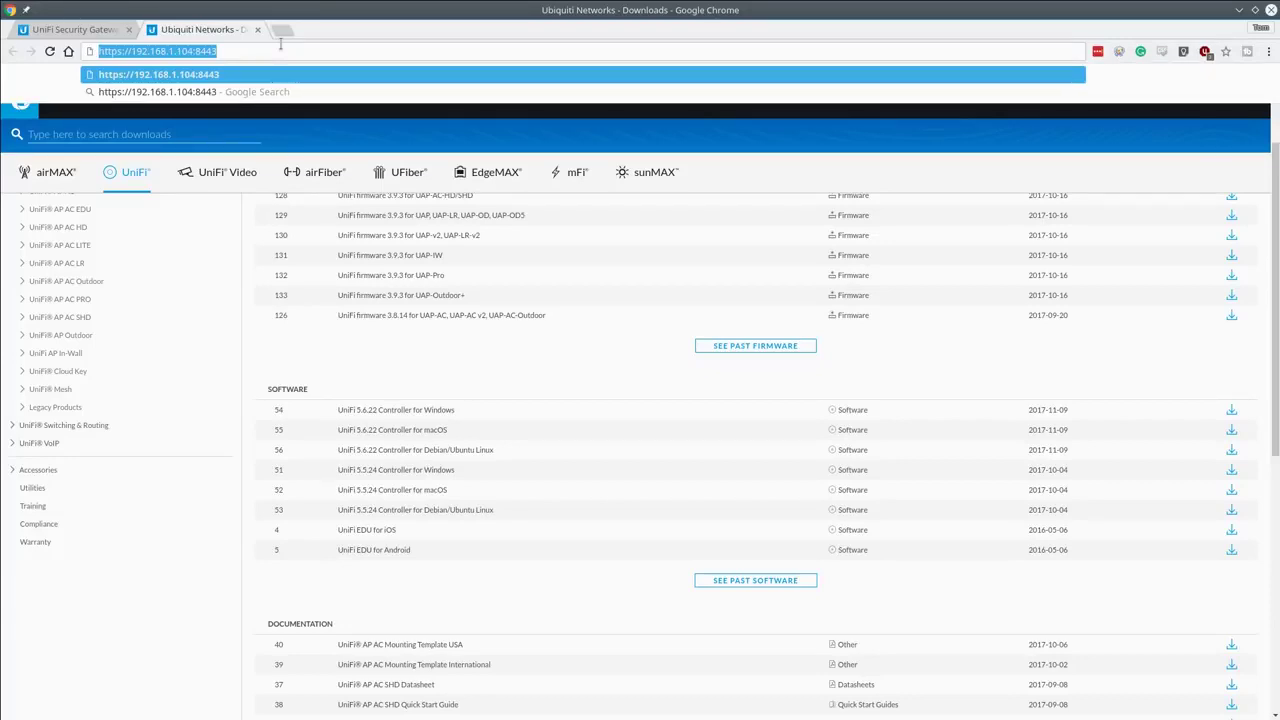
{"action": "key", "text": "Return"}
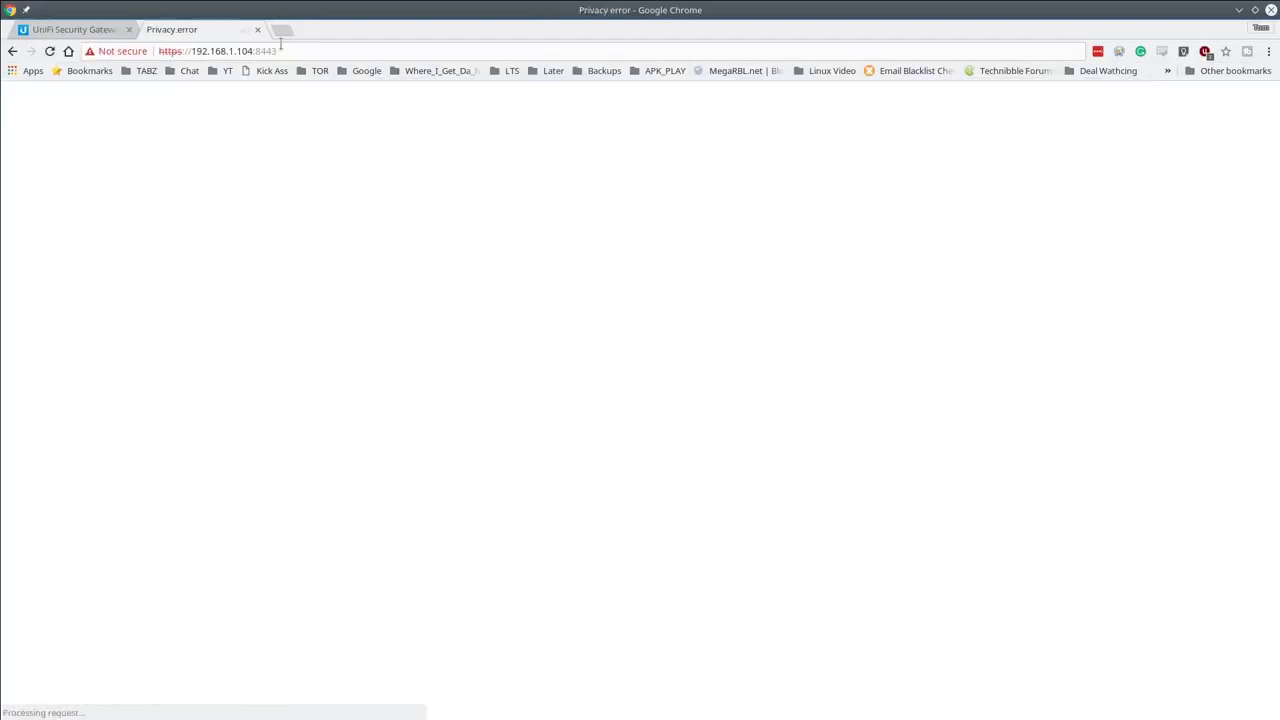
{"action": "left_click", "coordinate": [458, 432]}
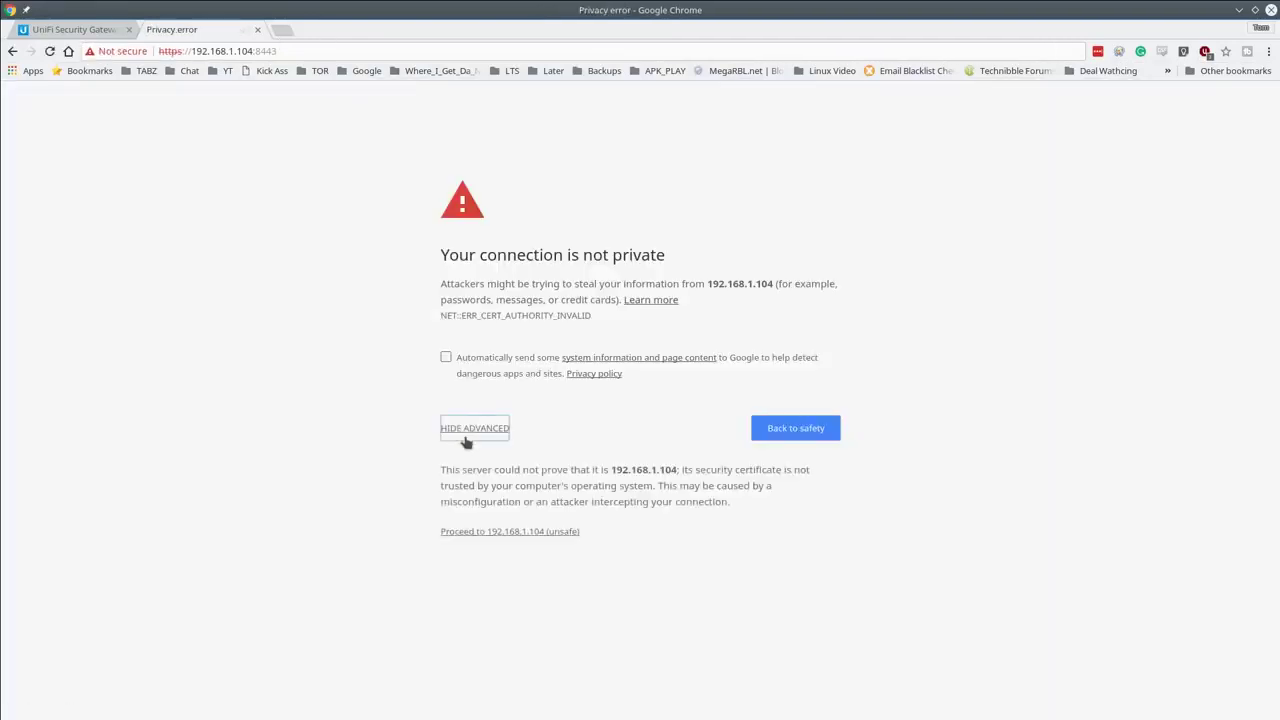
{"action": "left_click", "coordinate": [541, 533]}
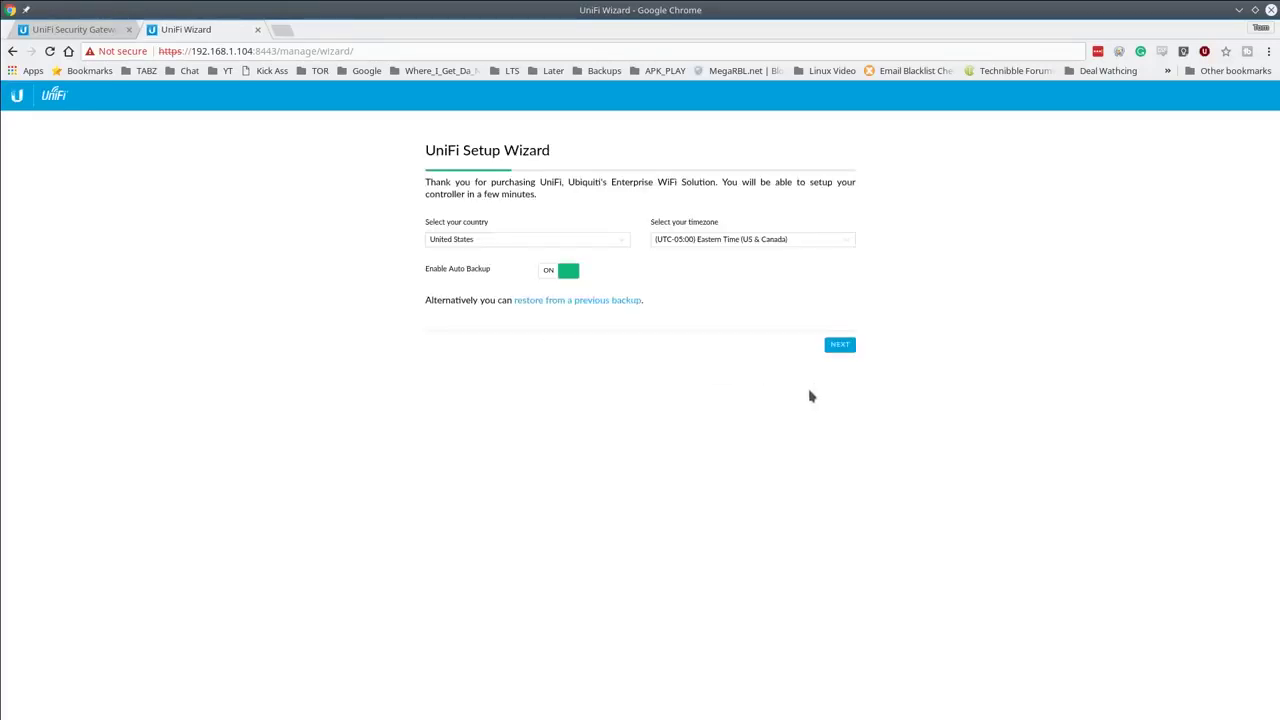
Step: Accept United States and Eastern timezone, continue past device selection, and skip WiFi configuration
{"action": "left_click", "coordinate": [840, 346]}
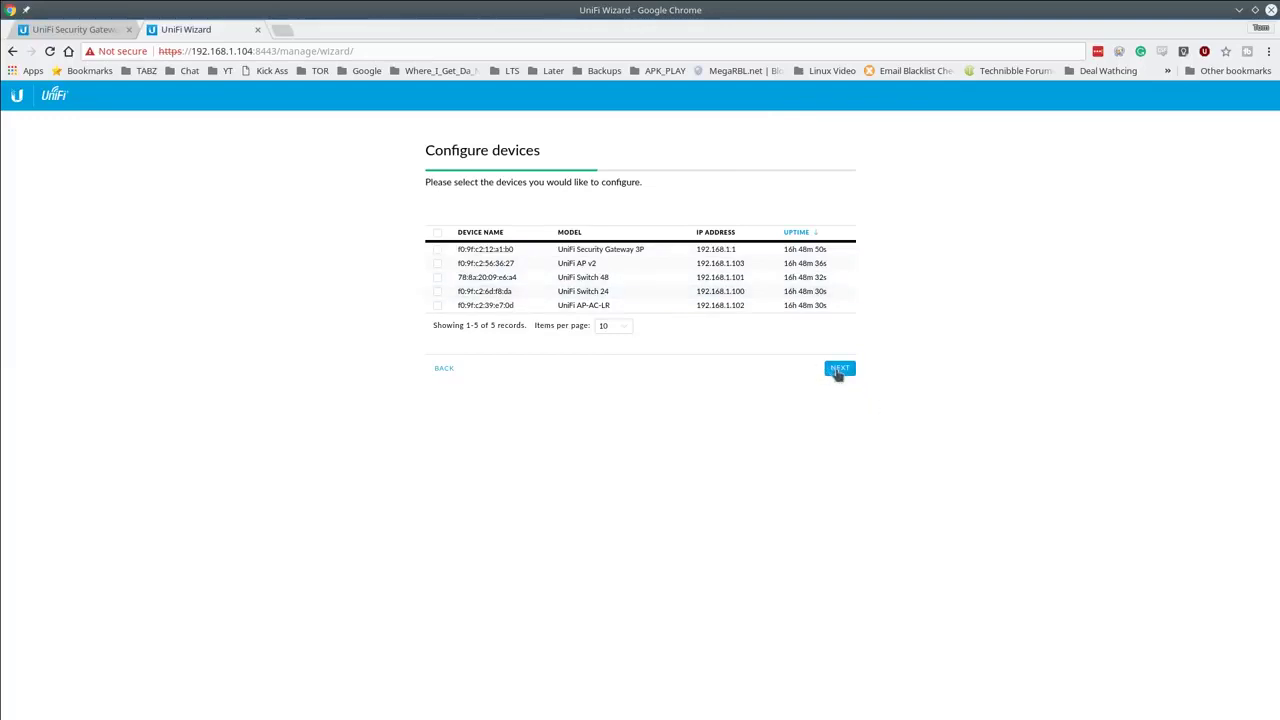
{"action": "left_click", "coordinate": [839, 369]}
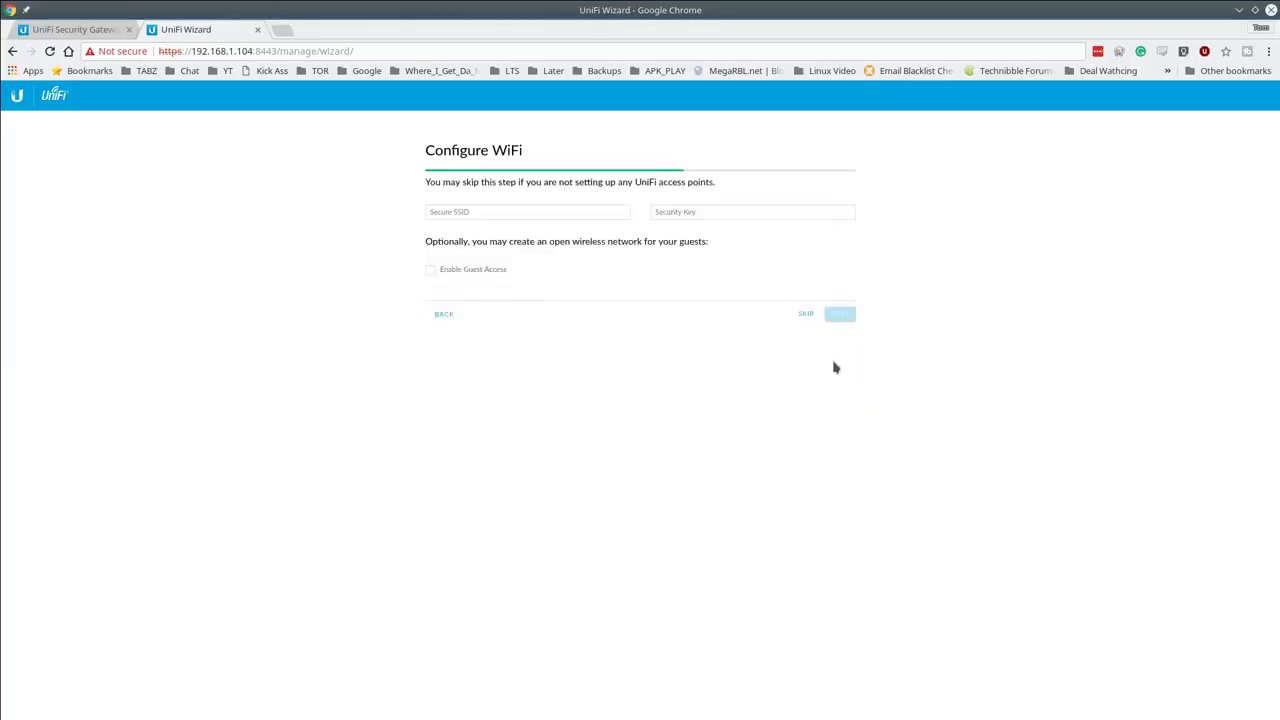
{"action": "left_click", "coordinate": [806, 316]}
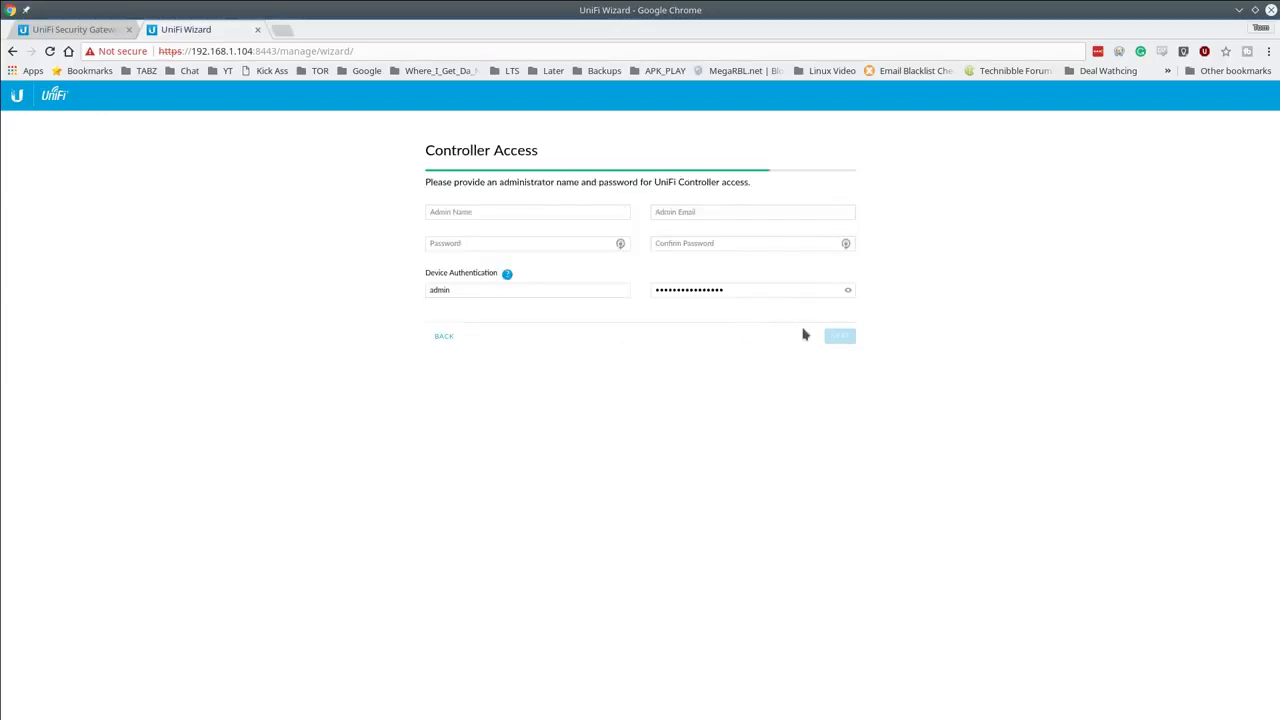
Step: Fill in the administrator name, e-mail address and password on the Controller Access step
{"action": "left_click", "coordinate": [510, 210]}
{"action": "type", "text": "thomas"}
{"action": "key", "text": "Tab"}
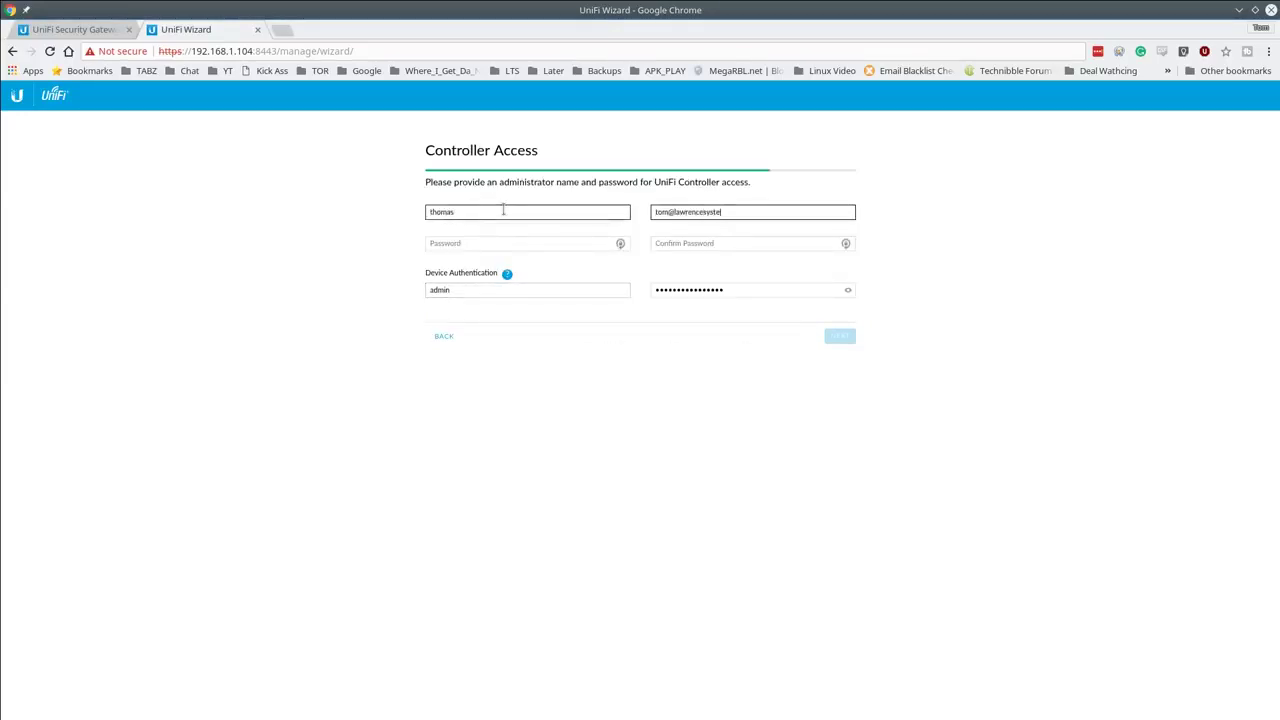
{"action": "key", "text": "Tab"}
{"action": "type", "text": "***********"}
{"action": "key", "text": "Tab"}
{"action": "type", "text": "***********"}
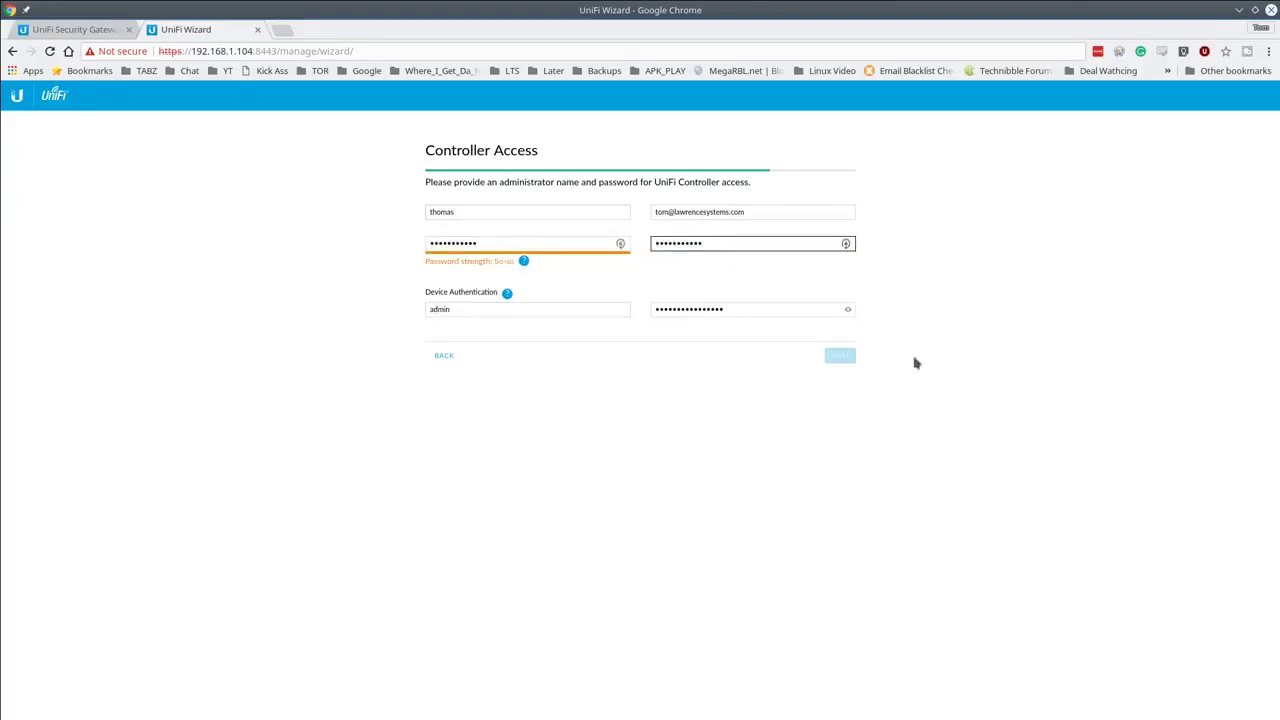
Step: Replace both password fields with a new strong password and advance to the Confirm page
{"action": "left_click", "coordinate": [537, 243]}
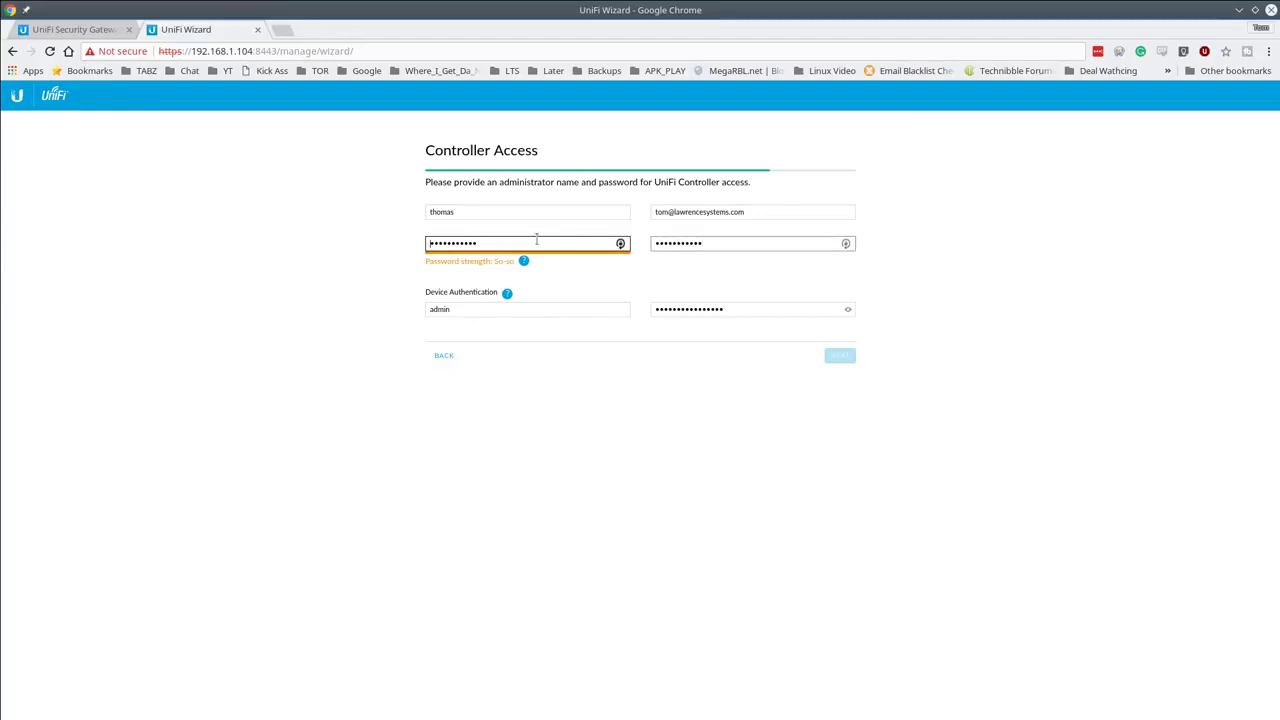
{"action": "double_click", "coordinate": [537, 243]}
{"action": "left_click", "coordinate": [831, 244]}
{"action": "double_click", "coordinate": [824, 243]}
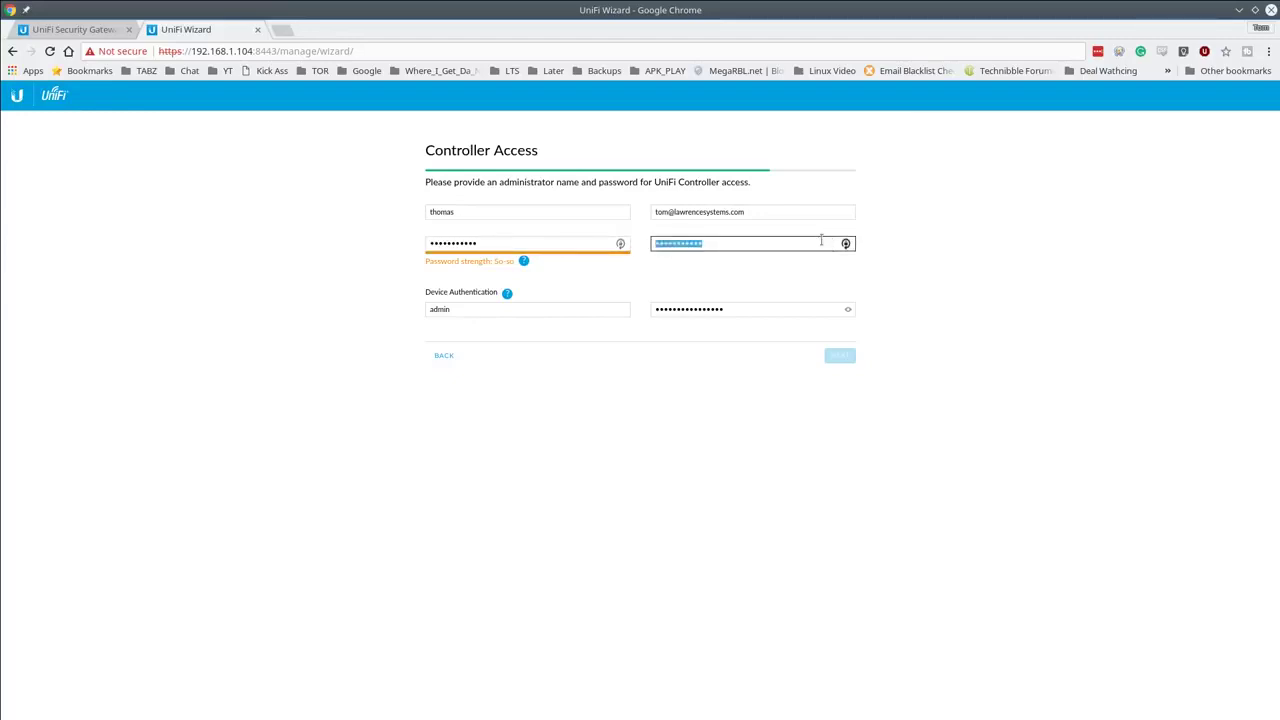
{"action": "key", "text": "BackSpace"}
{"action": "left_click", "coordinate": [500, 245]}
{"action": "double_click", "coordinate": [500, 245]}
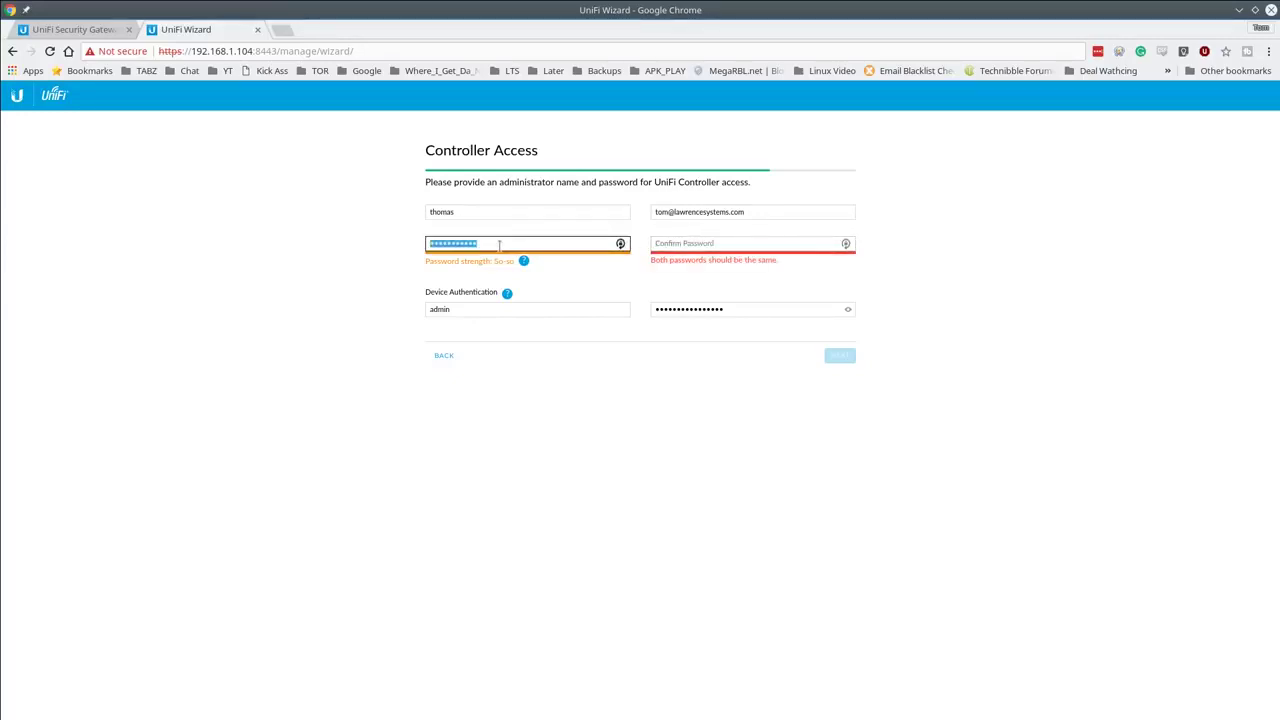
{"action": "key", "text": "BackSpace"}
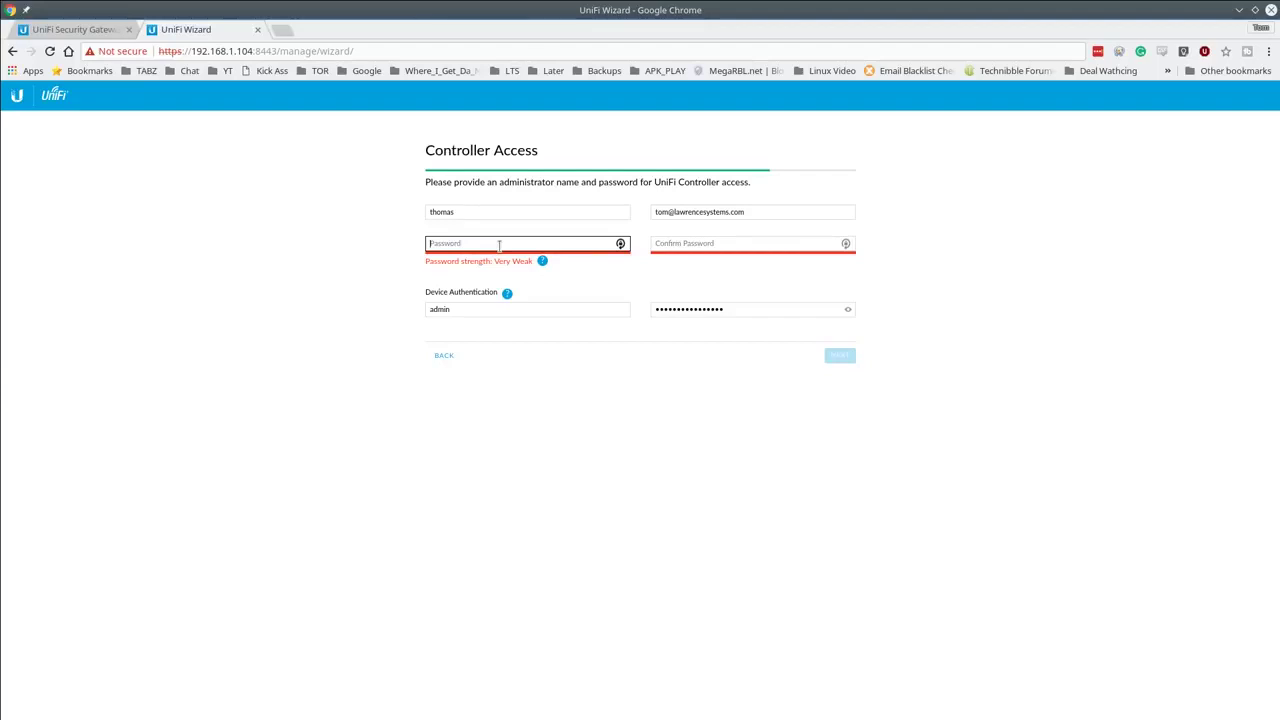
{"action": "type", "text": "**********"}
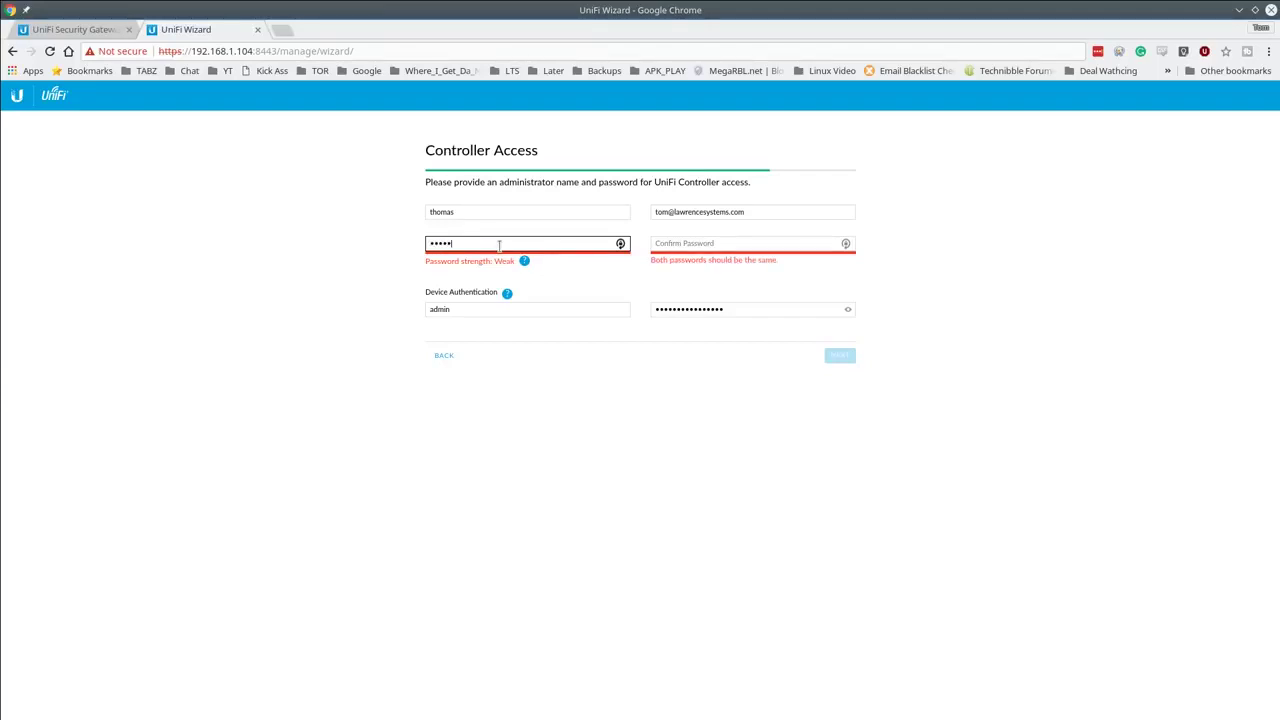
{"action": "key", "text": "Tab"}
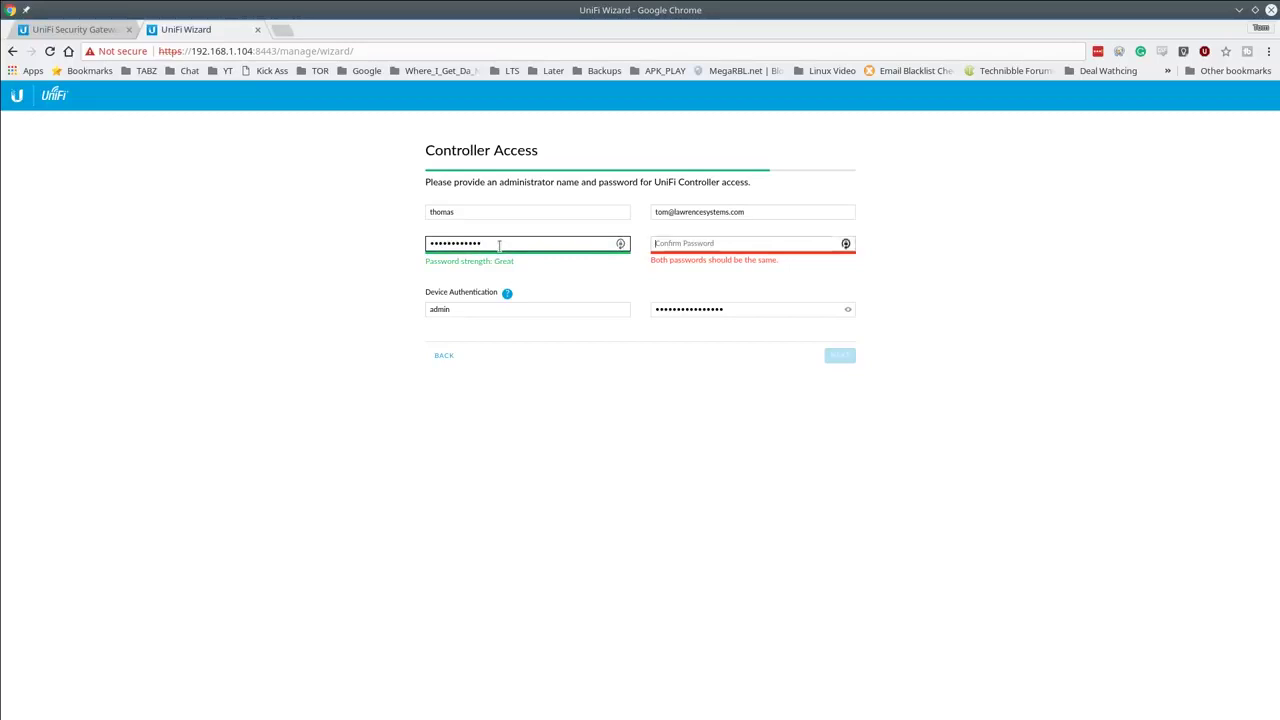
{"action": "type", "text": "*************"}
{"action": "left_click", "coordinate": [838, 355]}
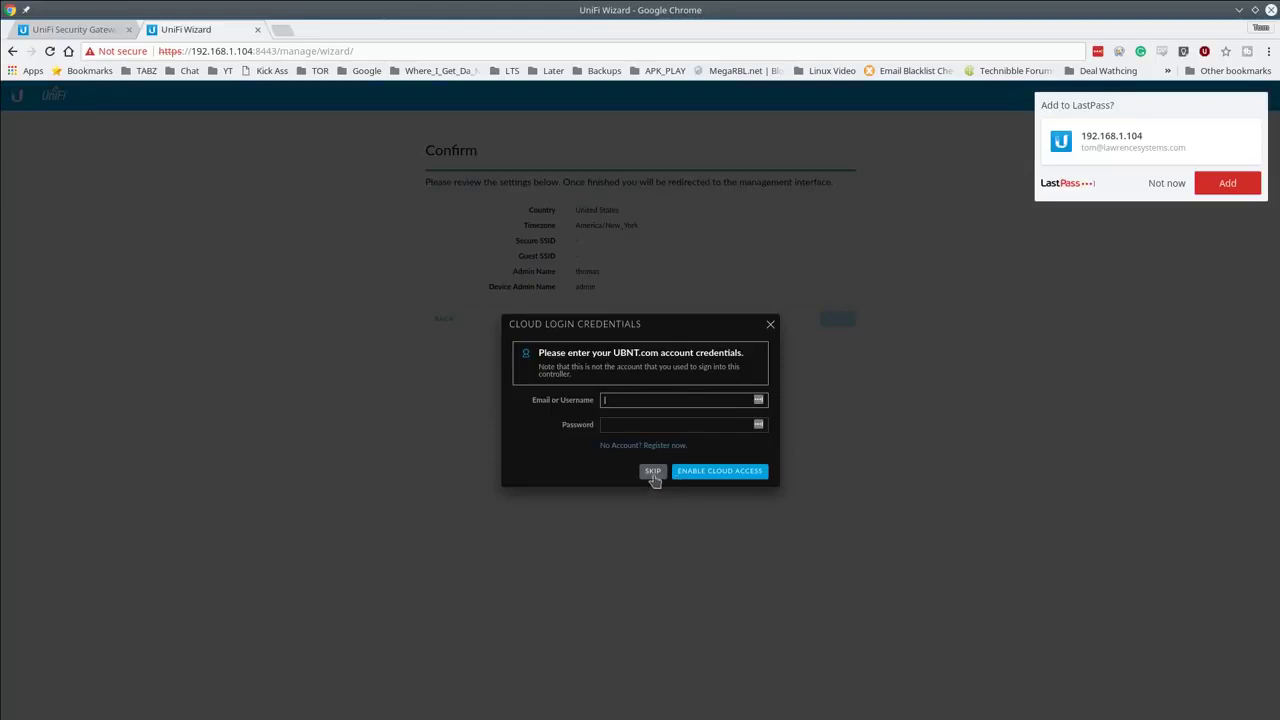
Step: Decline saving the login, skip cloud credentials, and sign in with the administrator username
{"action": "left_click", "coordinate": [1168, 184]}
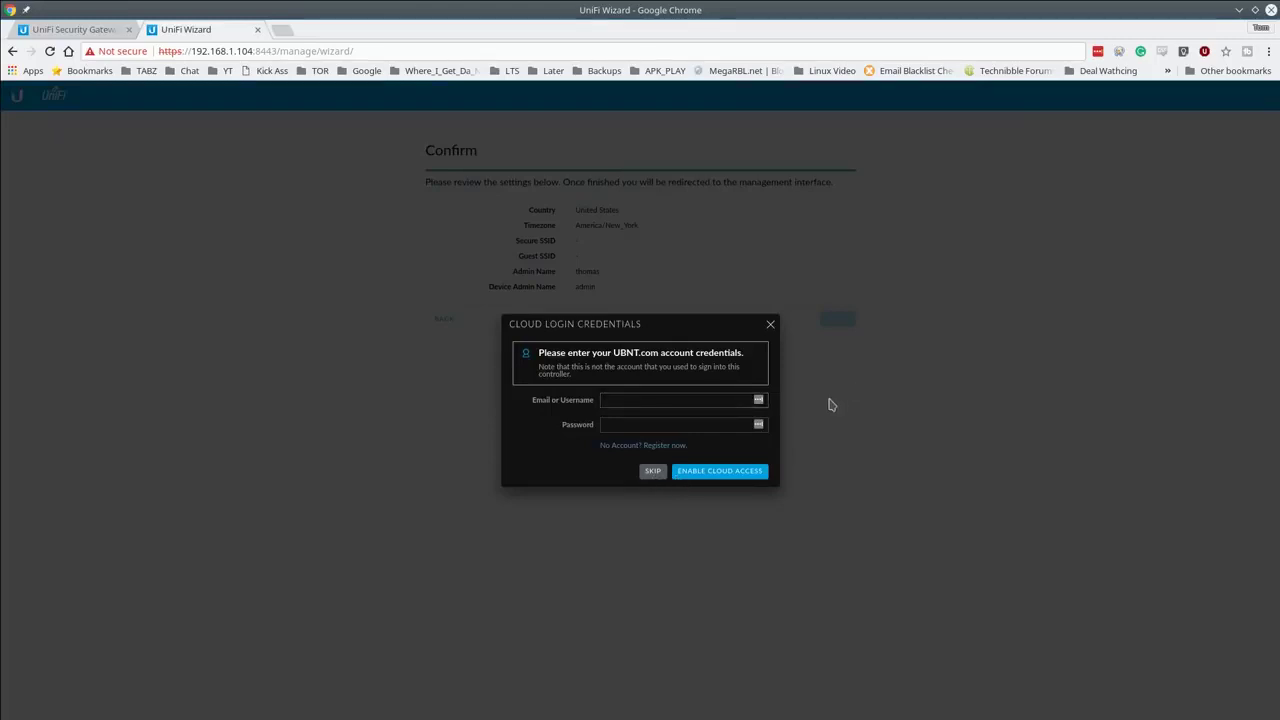
{"action": "left_click", "coordinate": [650, 472]}
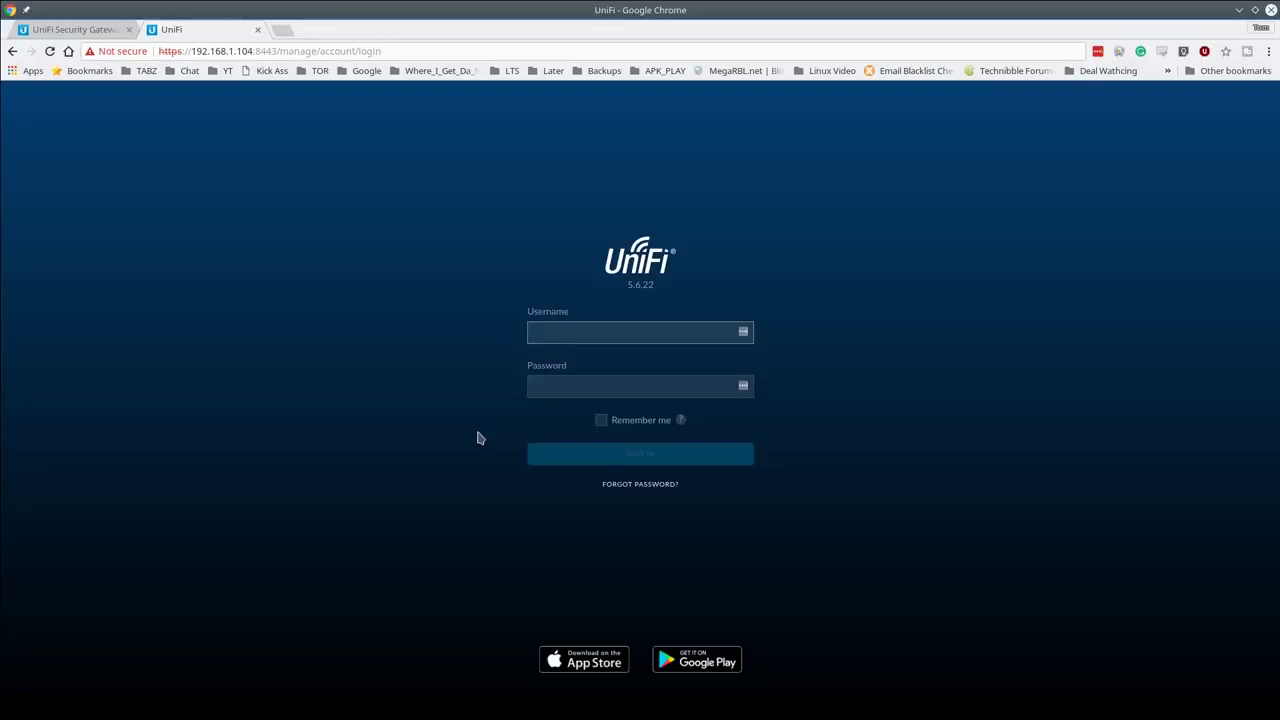
{"action": "type", "text": "omas"}
{"action": "key", "text": "Return"}
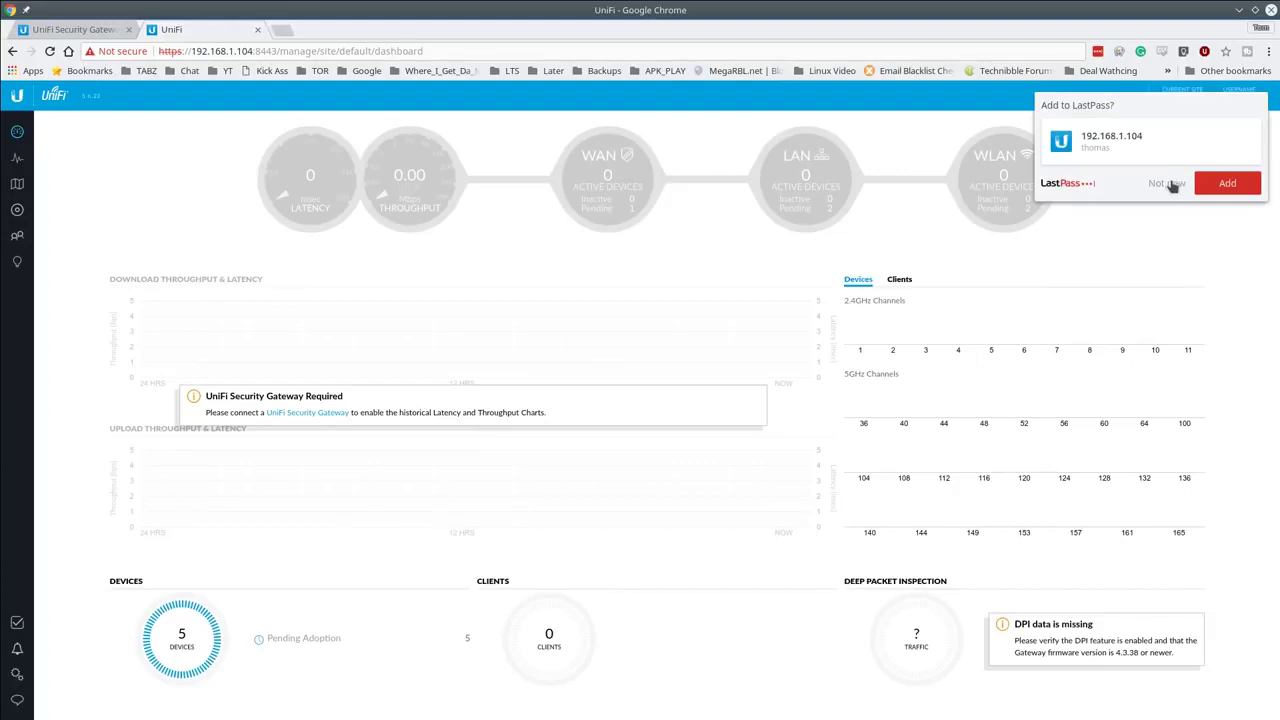
Step: Dismiss the password prompt and adopt the Security Gateway 3P from the Devices list
{"action": "left_click", "coordinate": [1168, 184]}
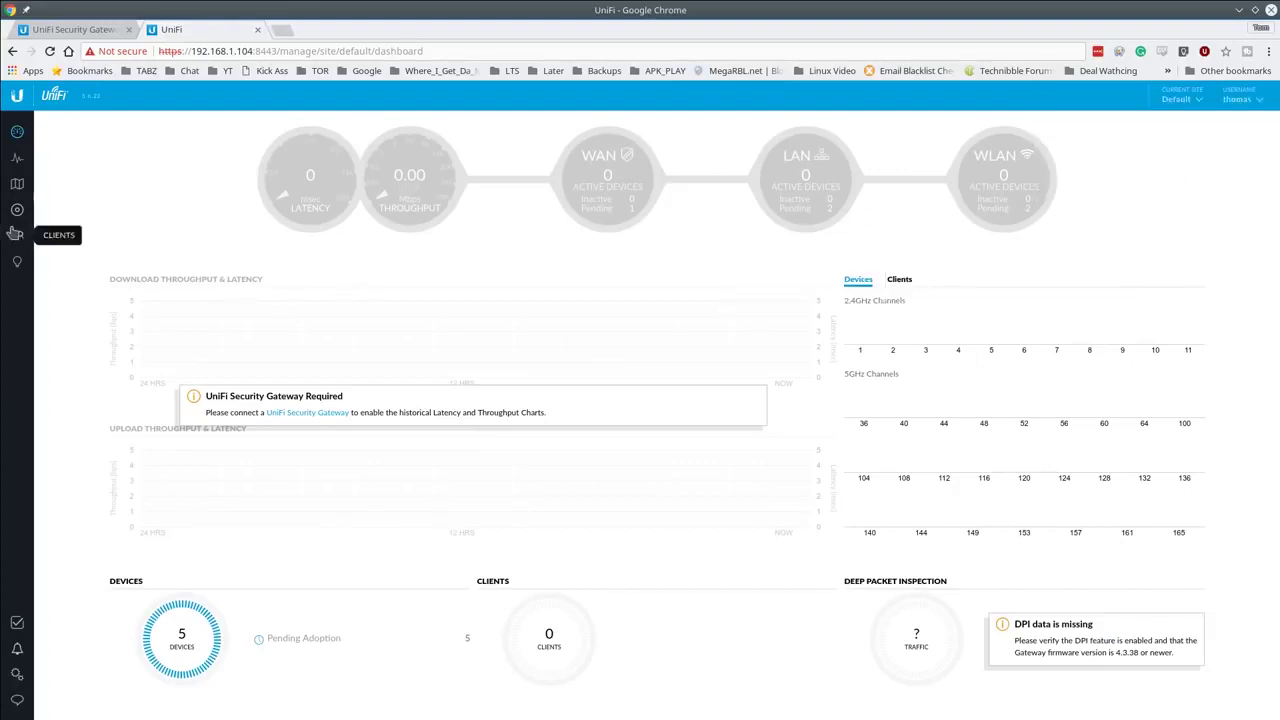
{"action": "left_click", "coordinate": [17, 213]}
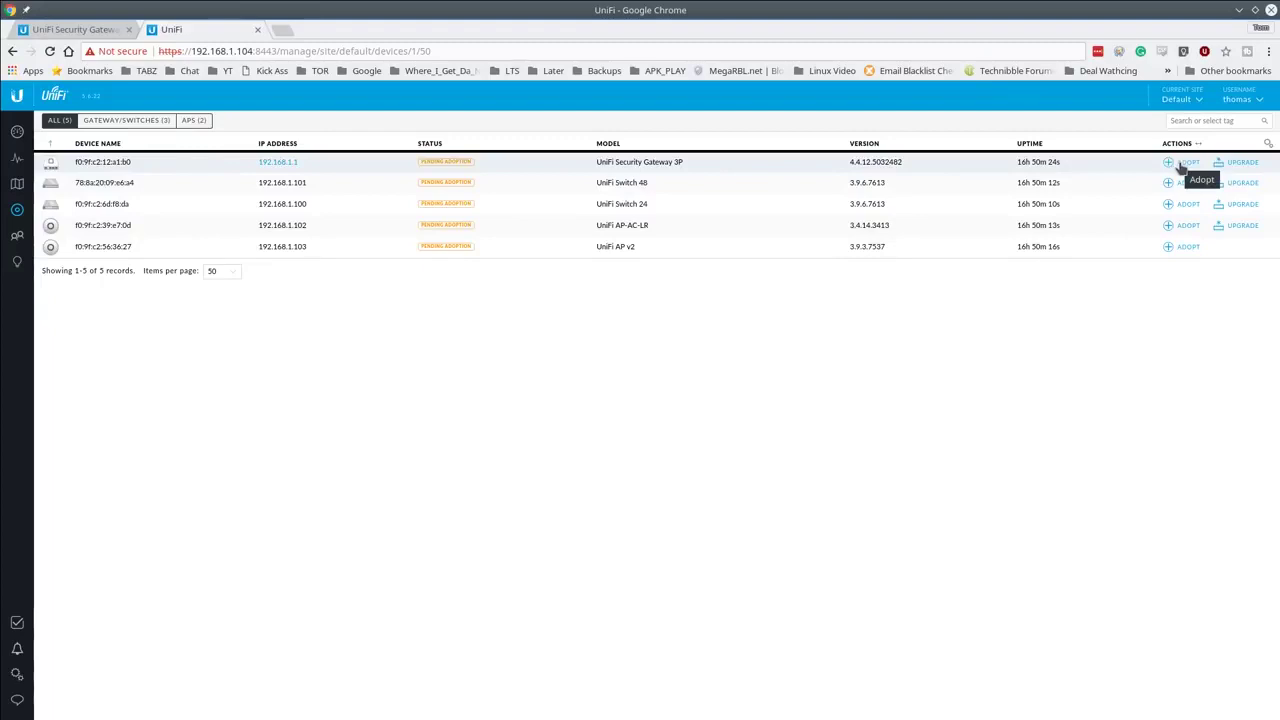
{"action": "left_click", "coordinate": [1184, 162]}
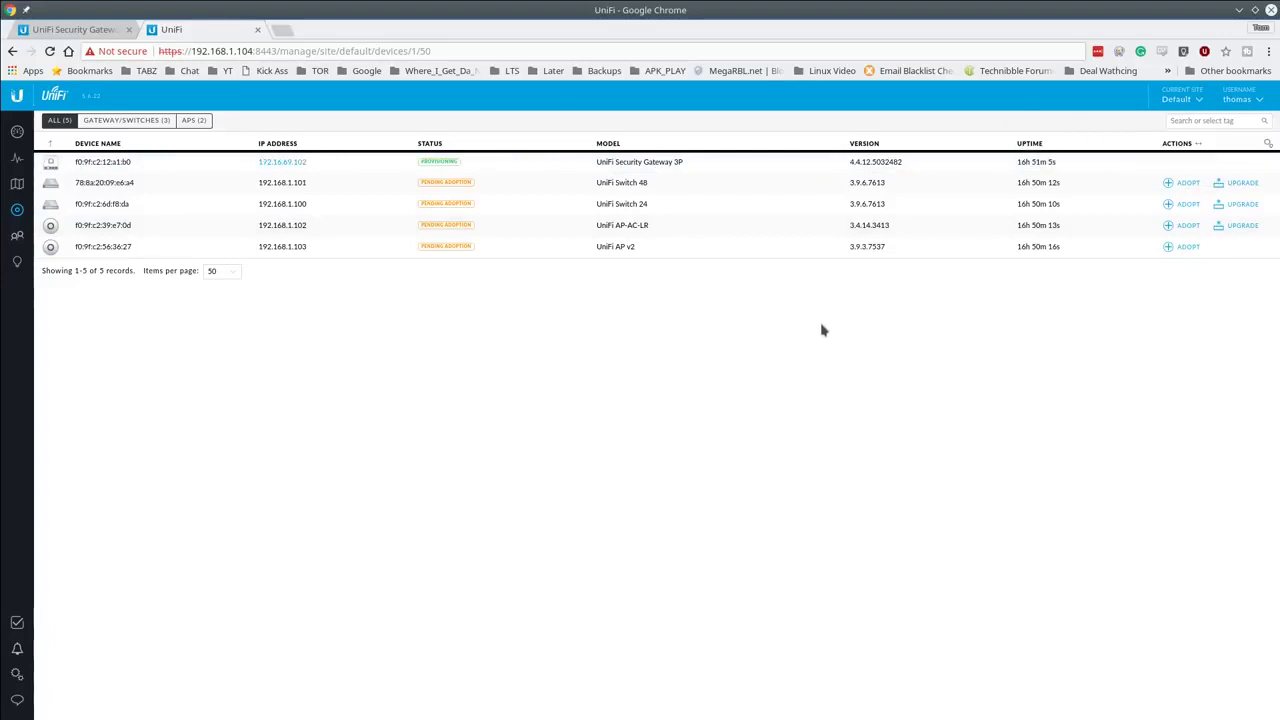
Step: Turn on Enable Refresh button in the user Preferences, then refresh the device list
{"action": "left_click", "coordinate": [1240, 100]}
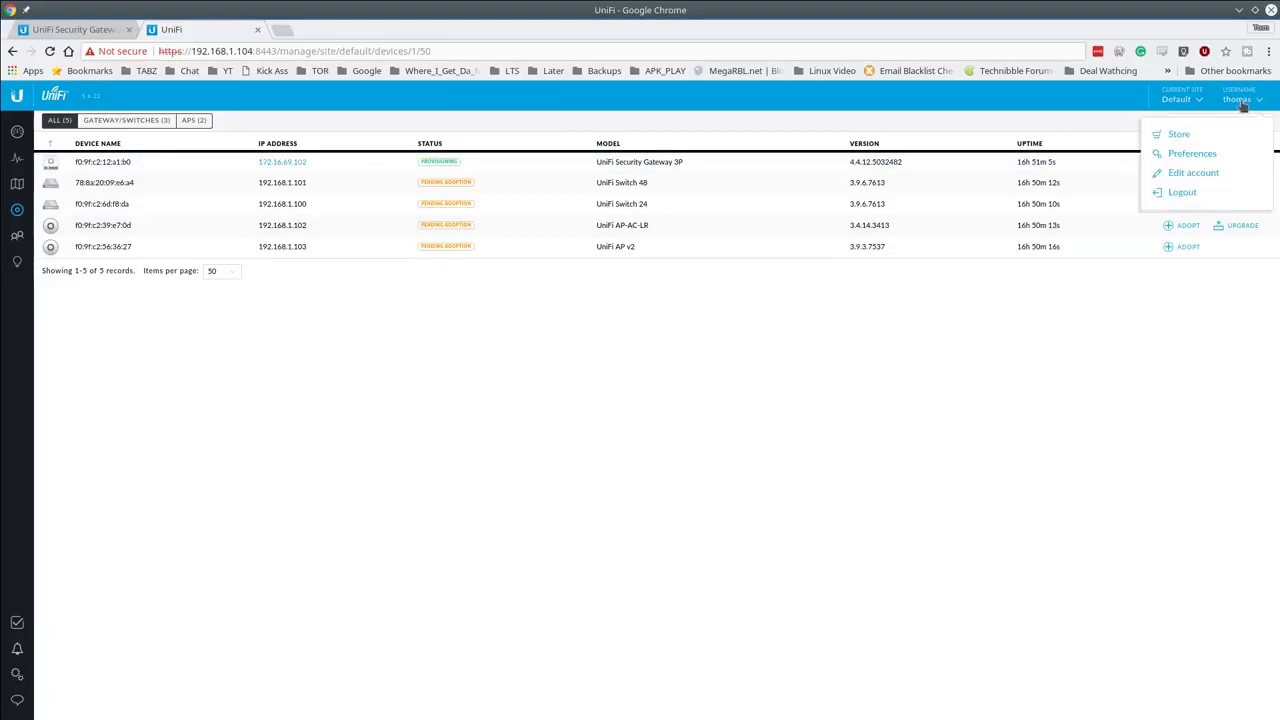
{"action": "left_click", "coordinate": [1204, 156]}
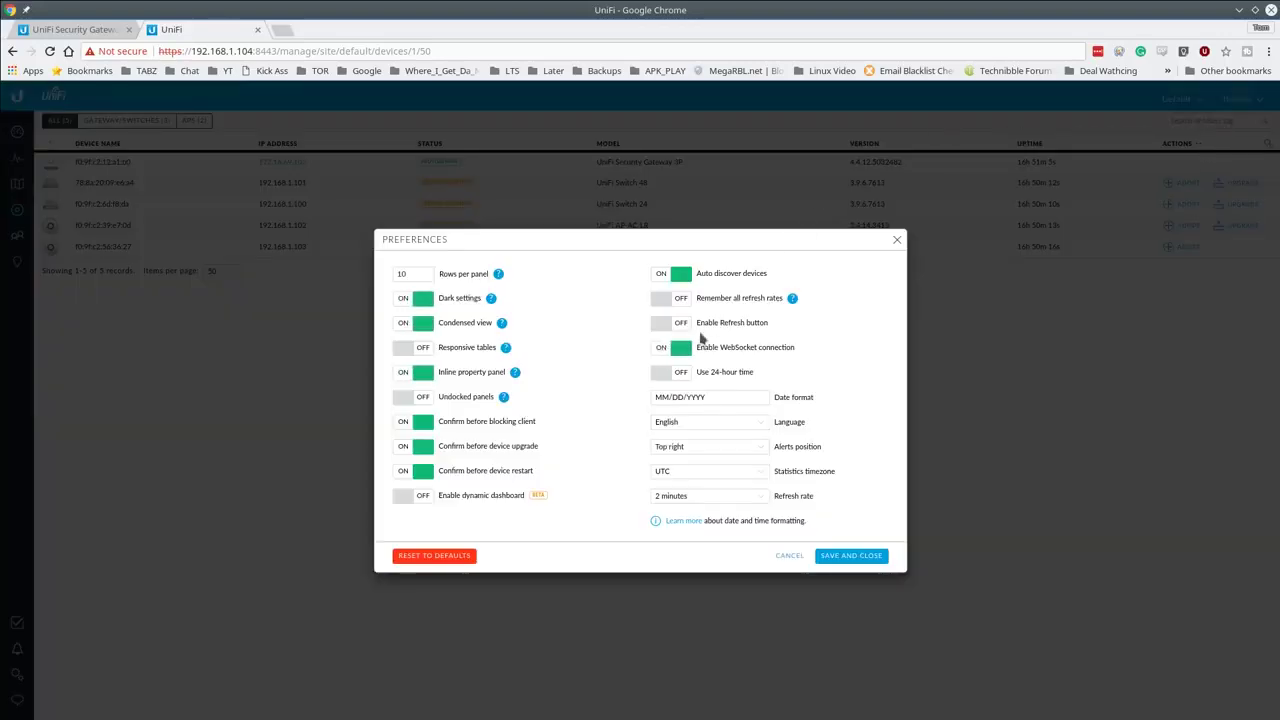
{"action": "left_click", "coordinate": [686, 326]}
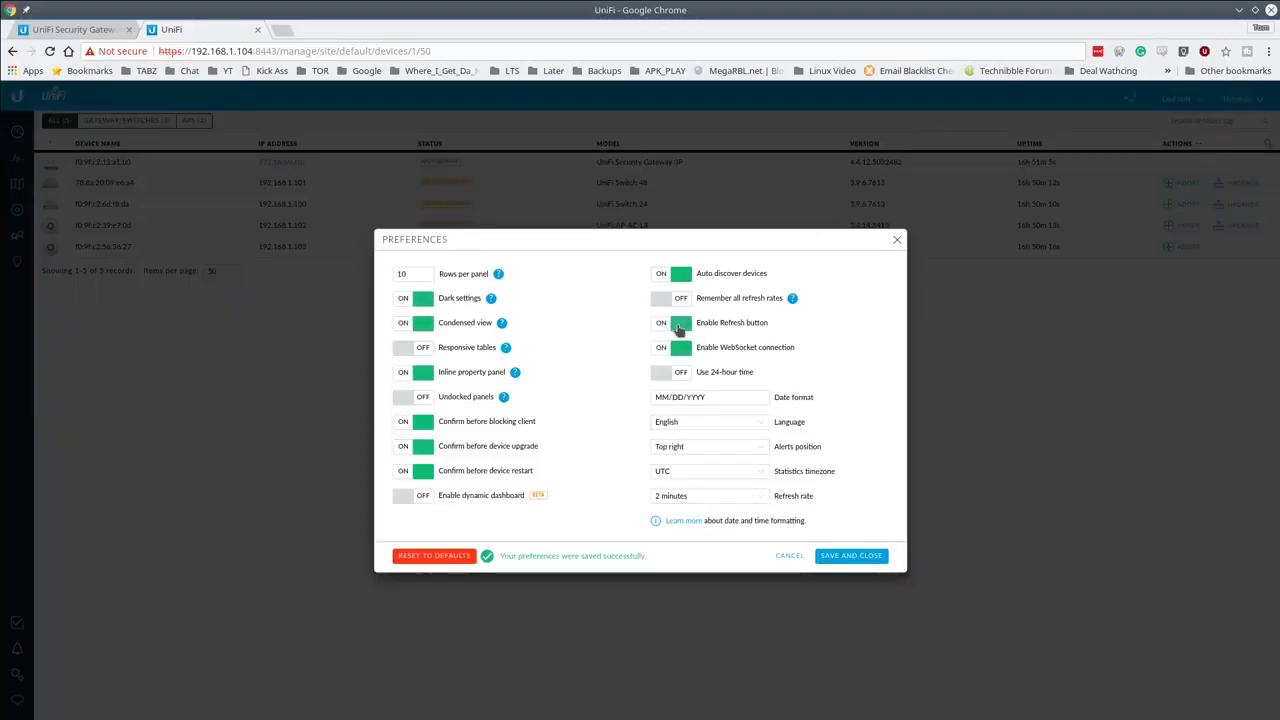
{"action": "left_click", "coordinate": [853, 556]}
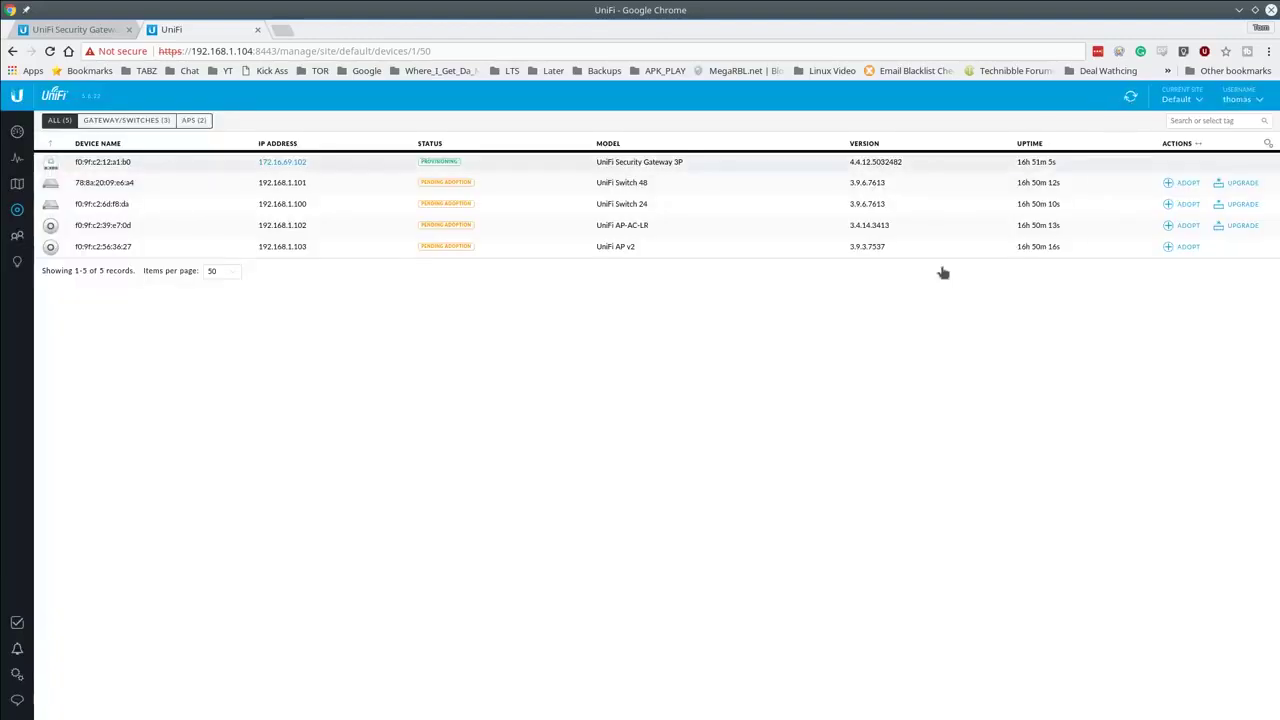
{"action": "left_click", "coordinate": [1130, 97]}
Step: Refresh the list and adopt Switch 48, Switch 24 and AP v2, then close the details panel
{"action": "left_click", "coordinate": [1237, 100]}
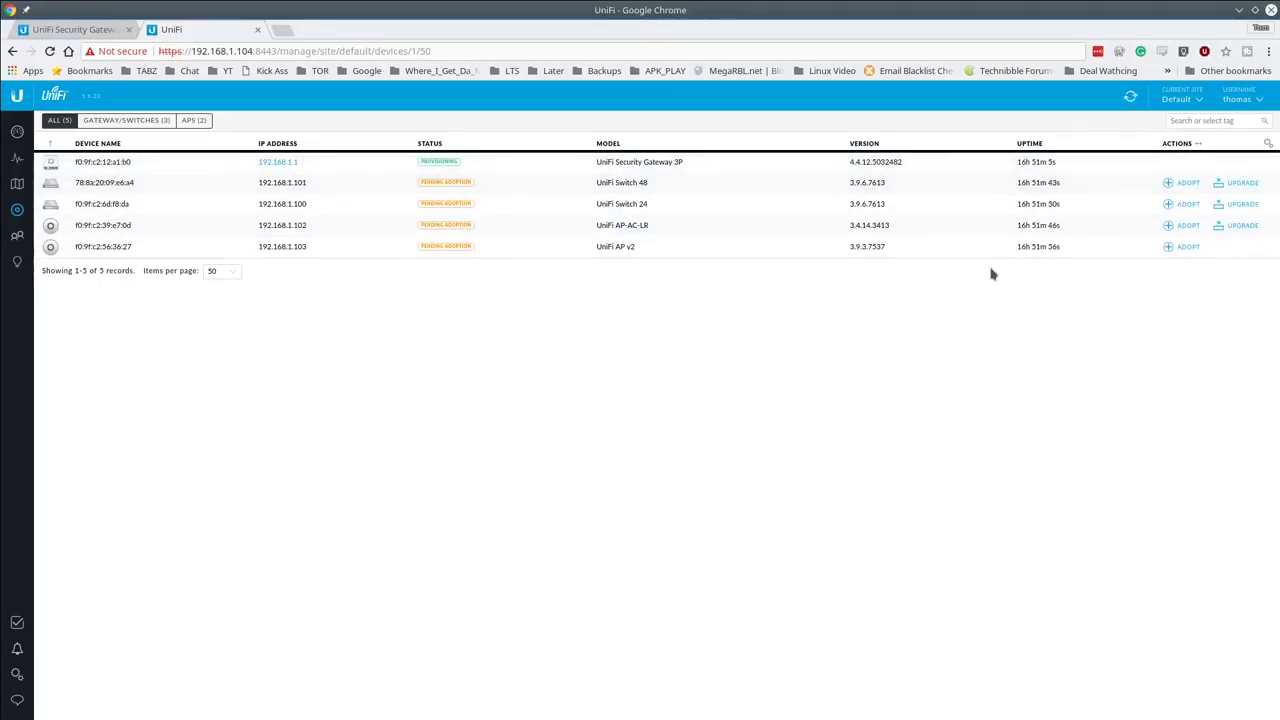
{"action": "left_click", "coordinate": [1130, 100]}
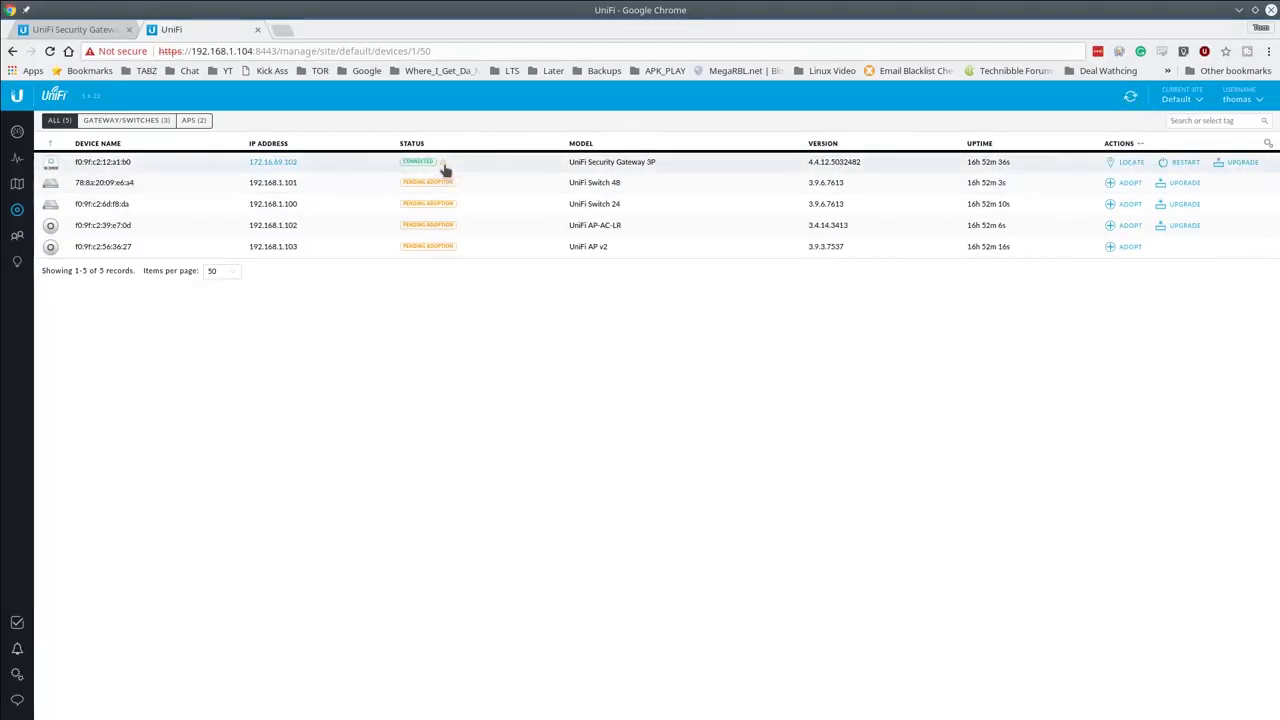
{"action": "left_click", "coordinate": [1110, 183]}
{"action": "left_click", "coordinate": [1110, 204]}
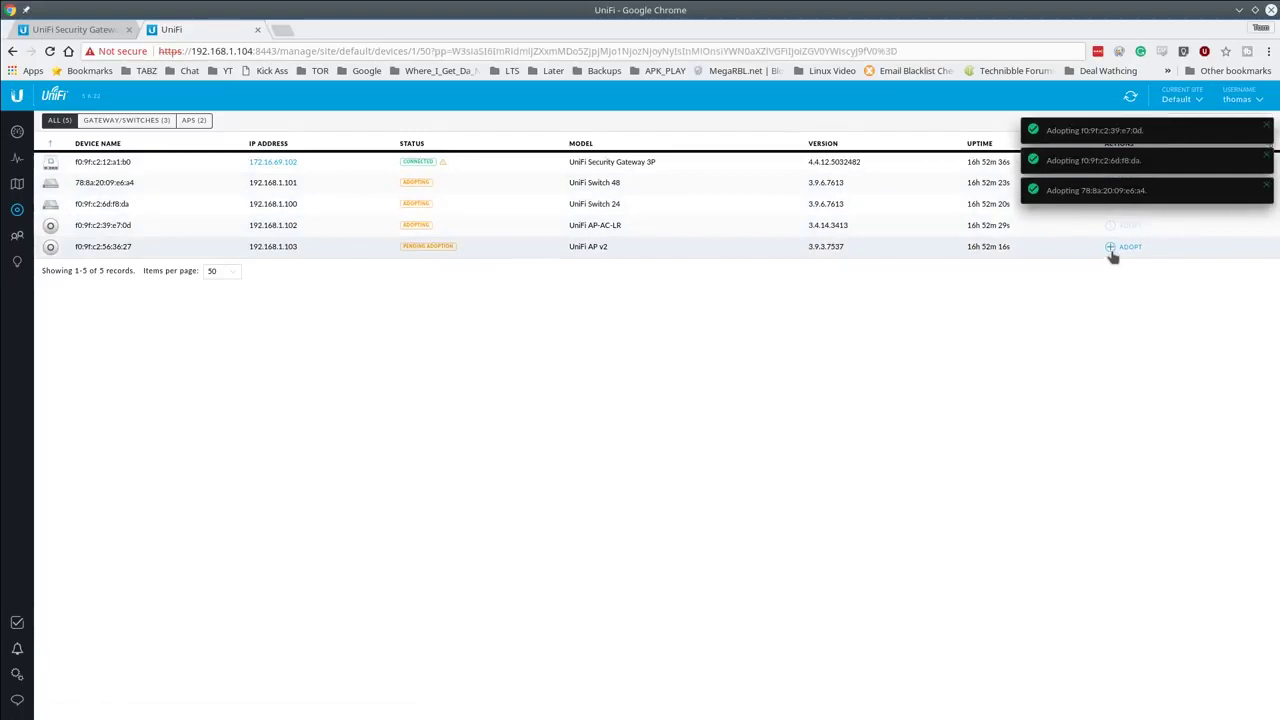
{"action": "left_click", "coordinate": [1110, 253]}
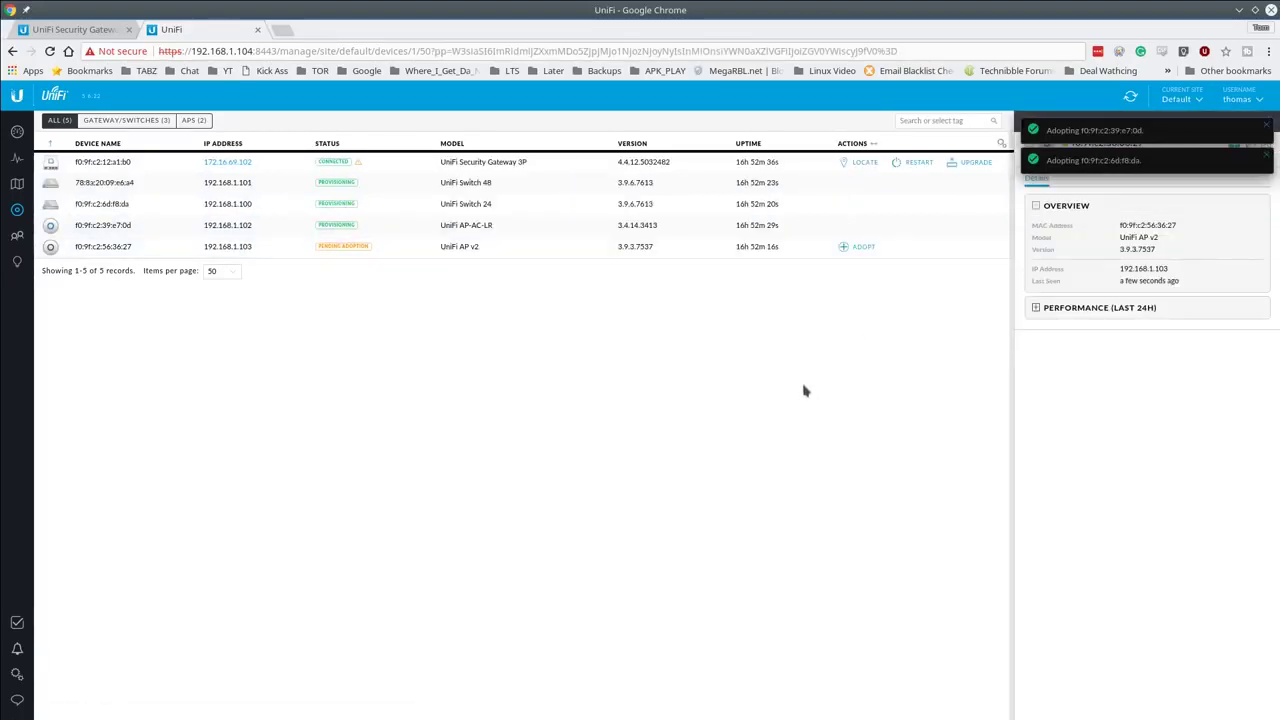
{"action": "left_click", "coordinate": [848, 247]}
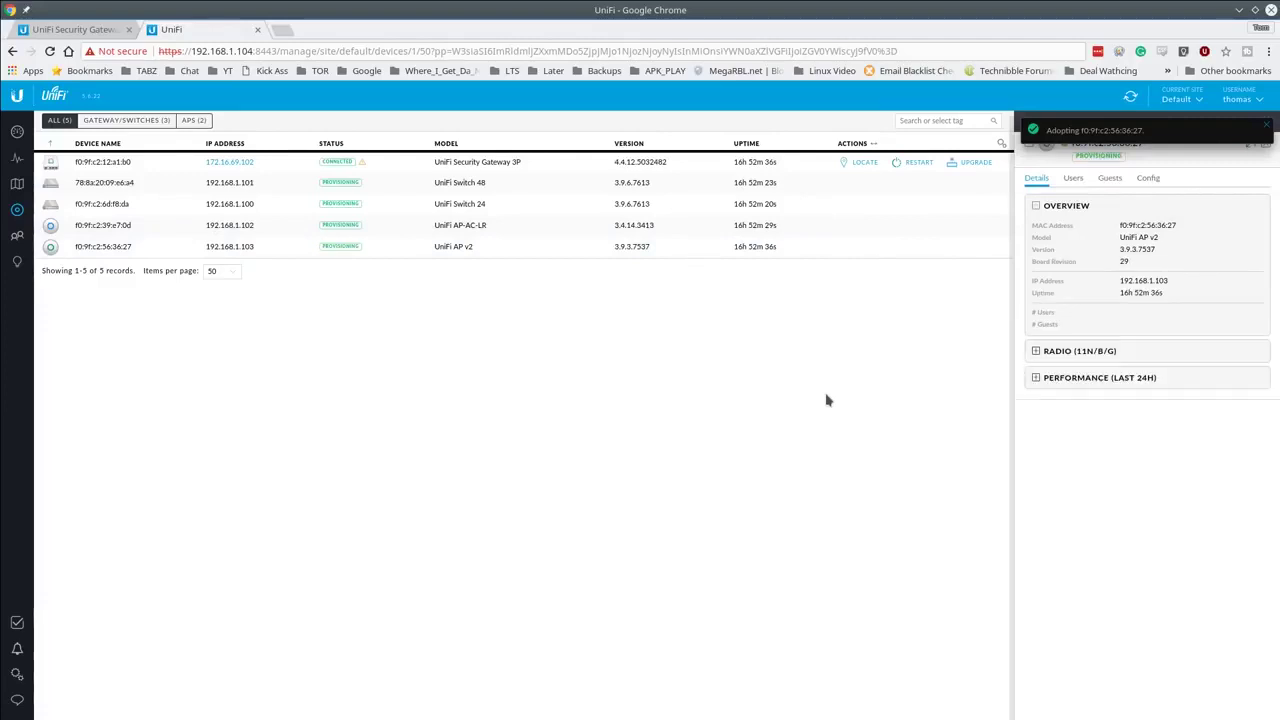
{"action": "left_click", "coordinate": [1266, 124]}
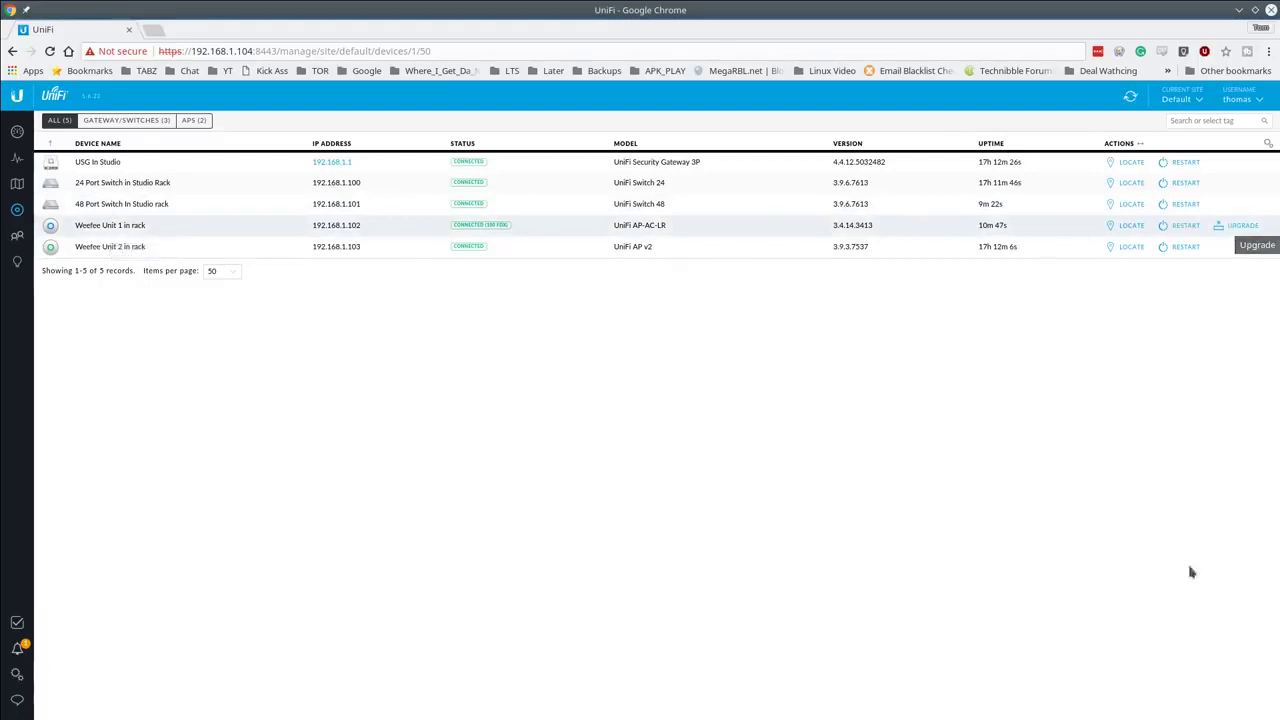
Step: Upgrade and confirm the firmware on Weefee Unit 1 in rack
{"action": "left_click", "coordinate": [1225, 227]}
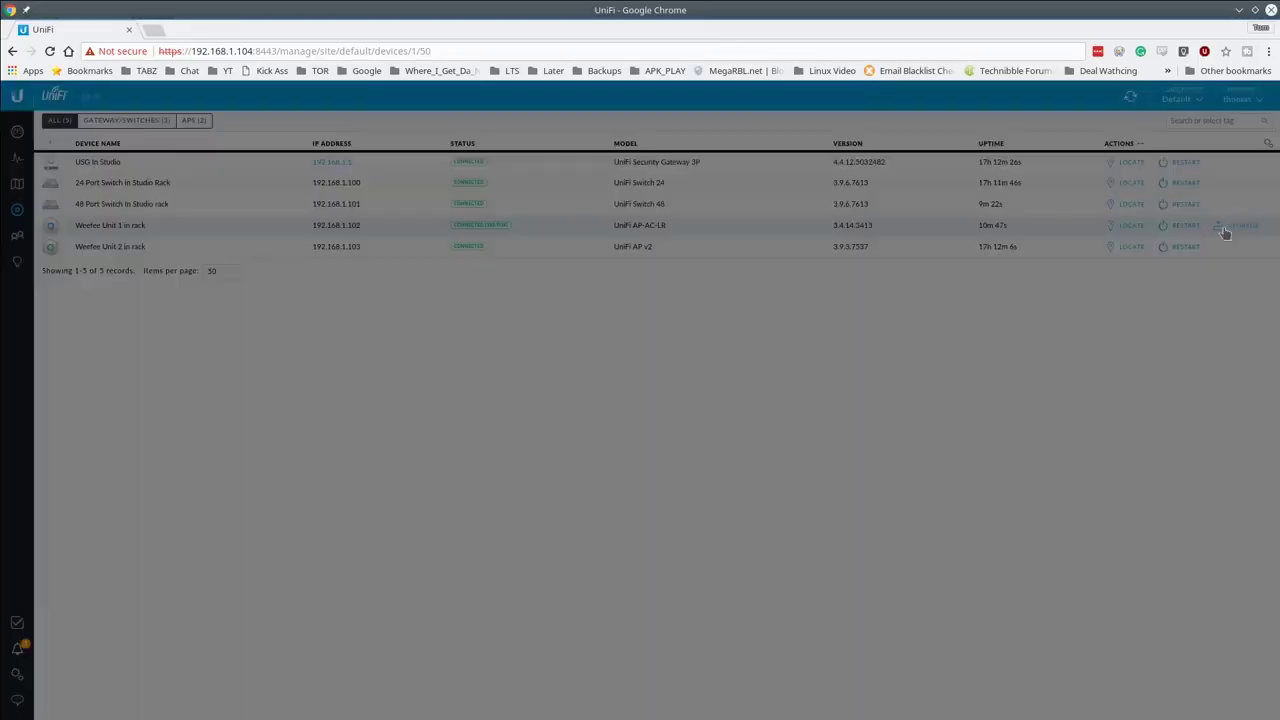
{"action": "left_click", "coordinate": [746, 440]}
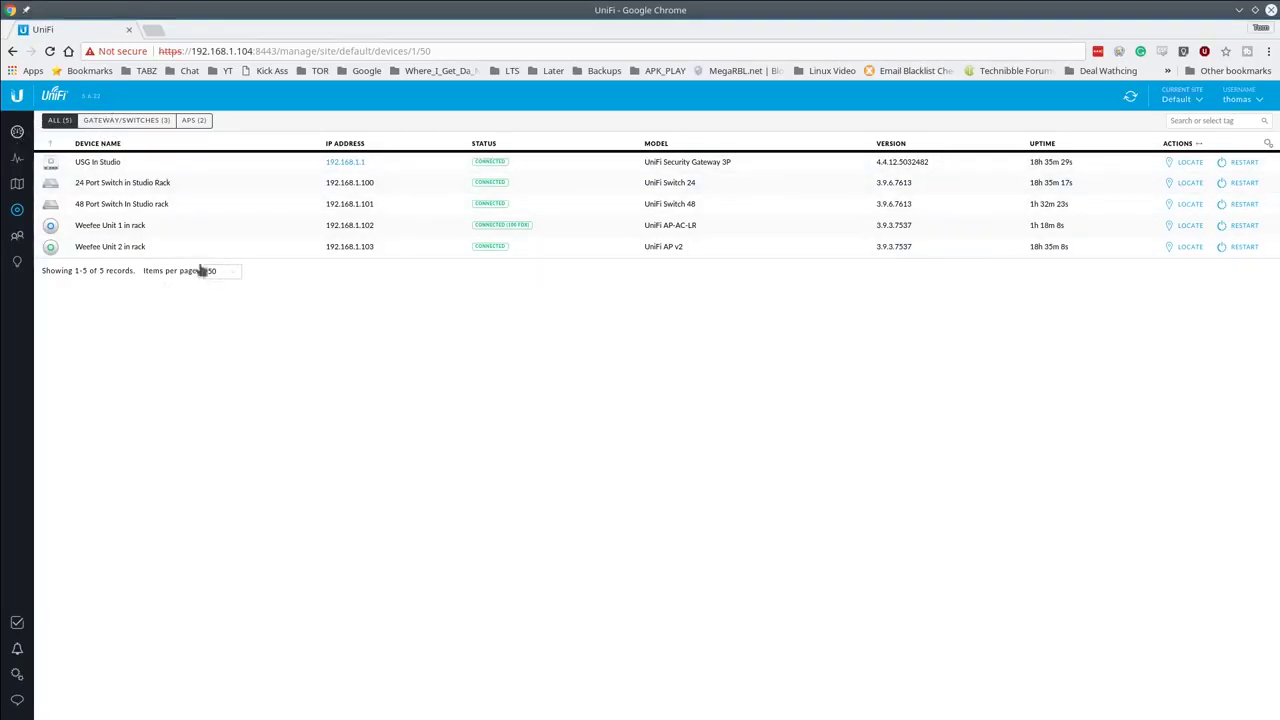
Step: Go to the Dashboard and view the WAN, LAN and WLAN status details
{"action": "left_click", "coordinate": [17, 210]}
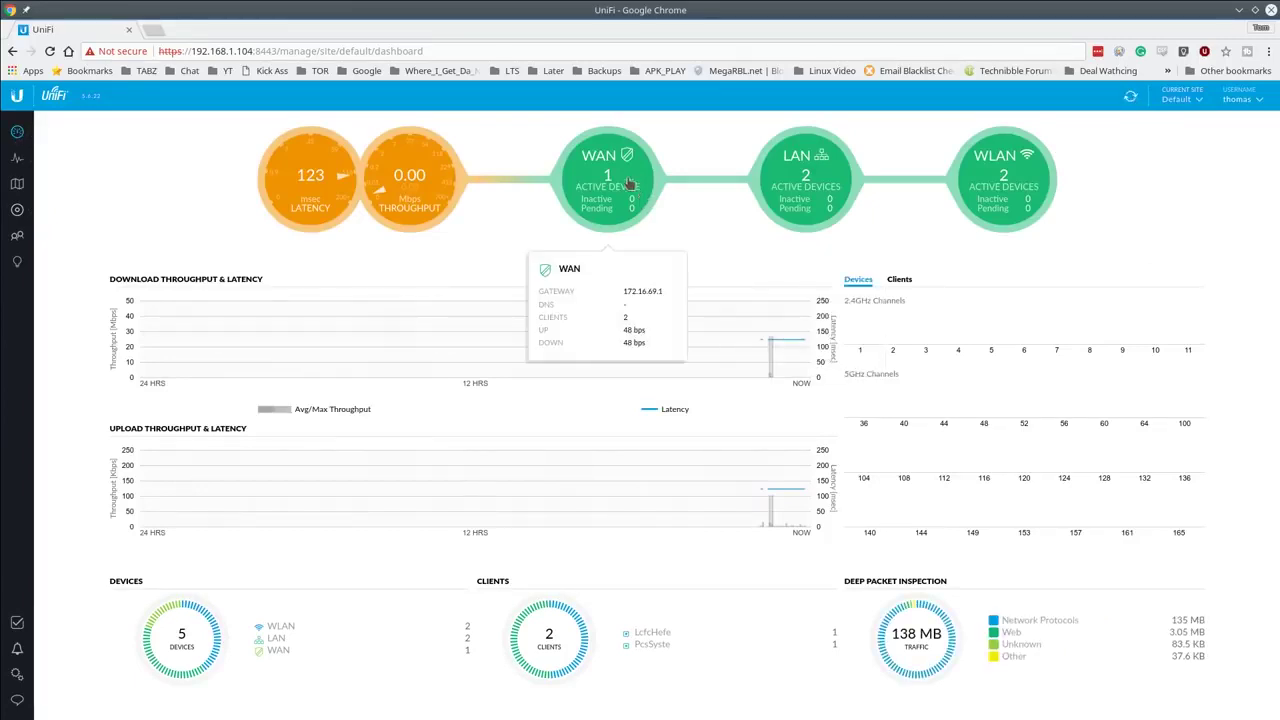
{"action": "mouse_move", "coordinate": [597, 190]}
{"action": "mouse_move", "coordinate": [835, 205]}
{"action": "mouse_move", "coordinate": [1040, 188]}
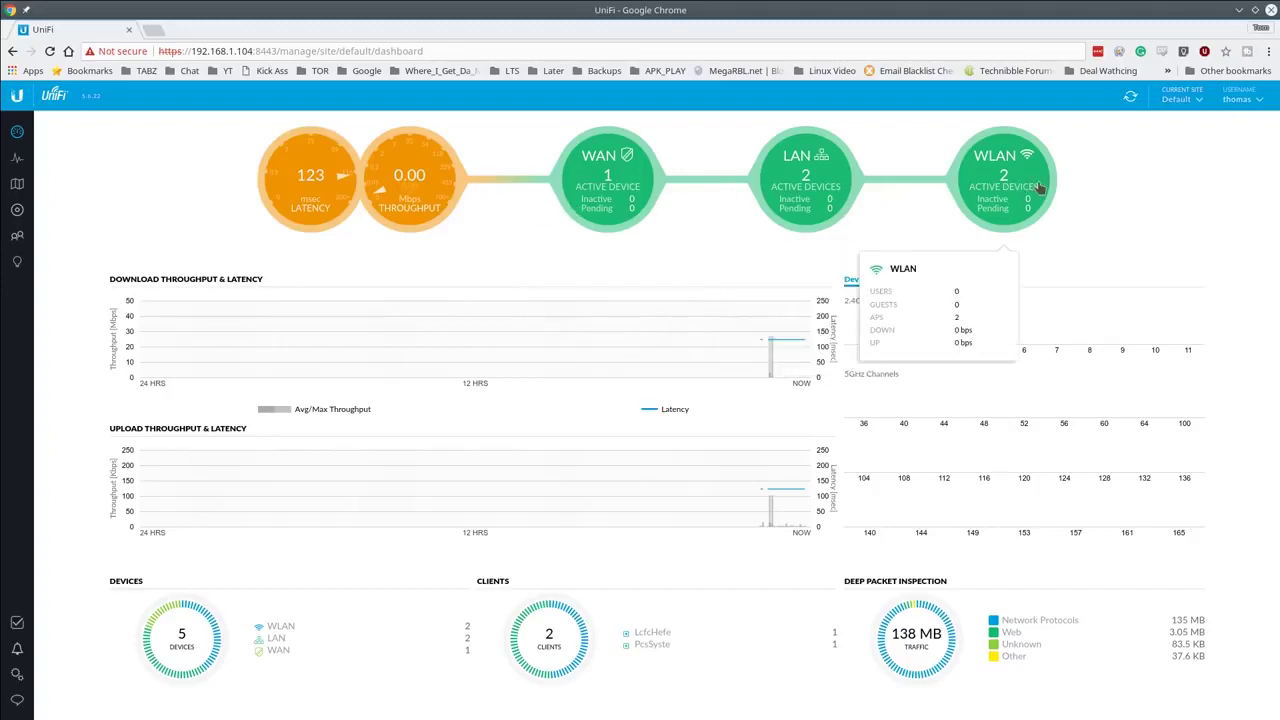
{"action": "mouse_move", "coordinate": [786, 175]}
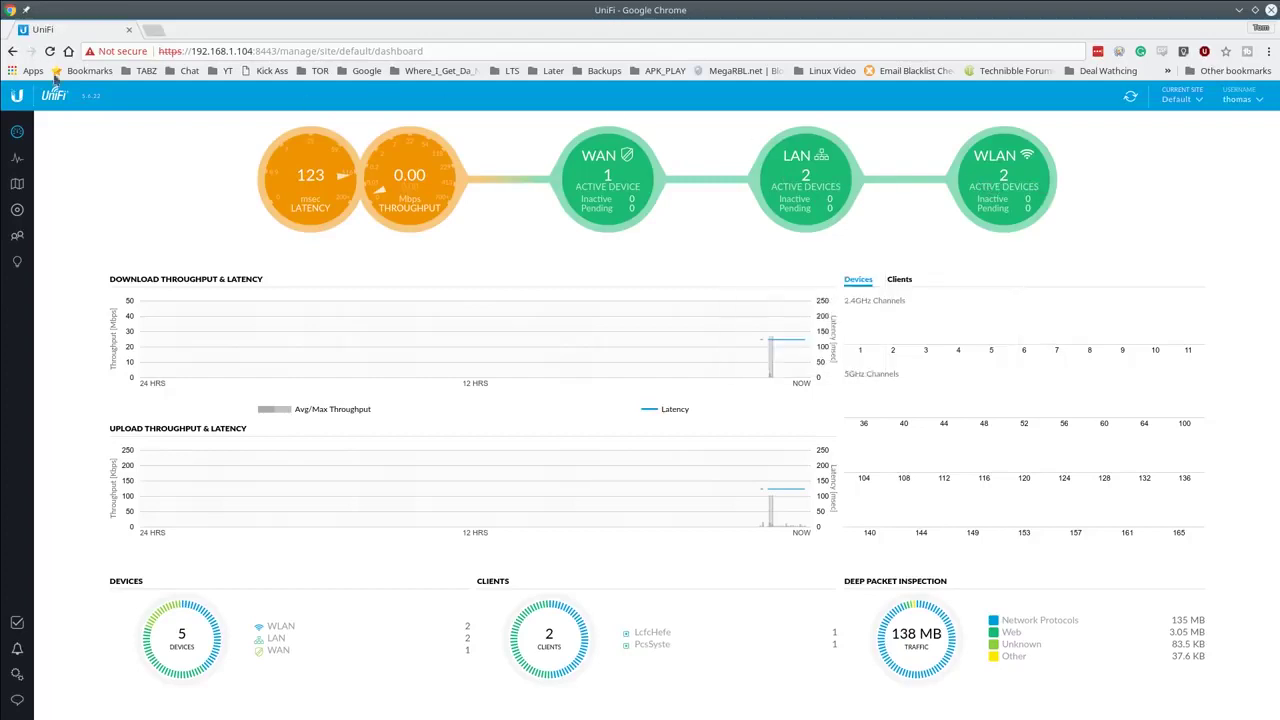
Step: Open the floor-plan map and place the 24 Port and 48 Port switches on it
{"action": "left_click", "coordinate": [20, 192]}
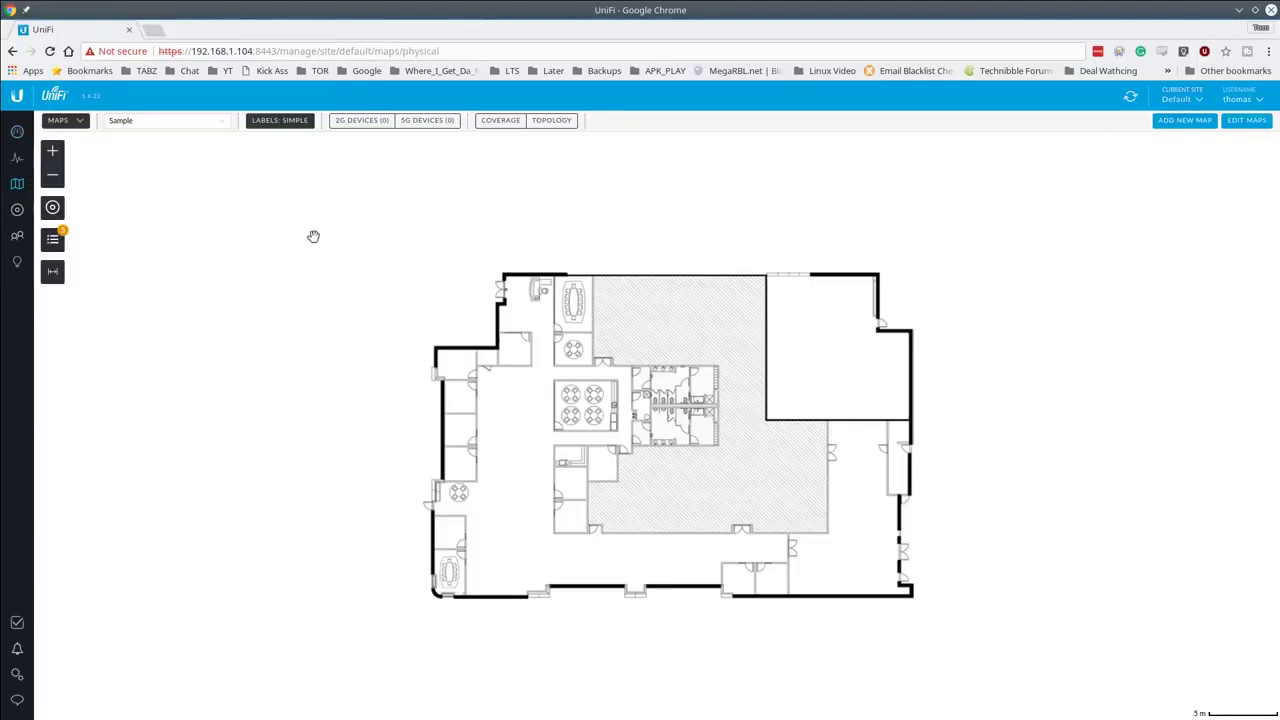
{"action": "left_click_drag", "start_coordinate": [680, 463], "coordinate": [648, 400]}
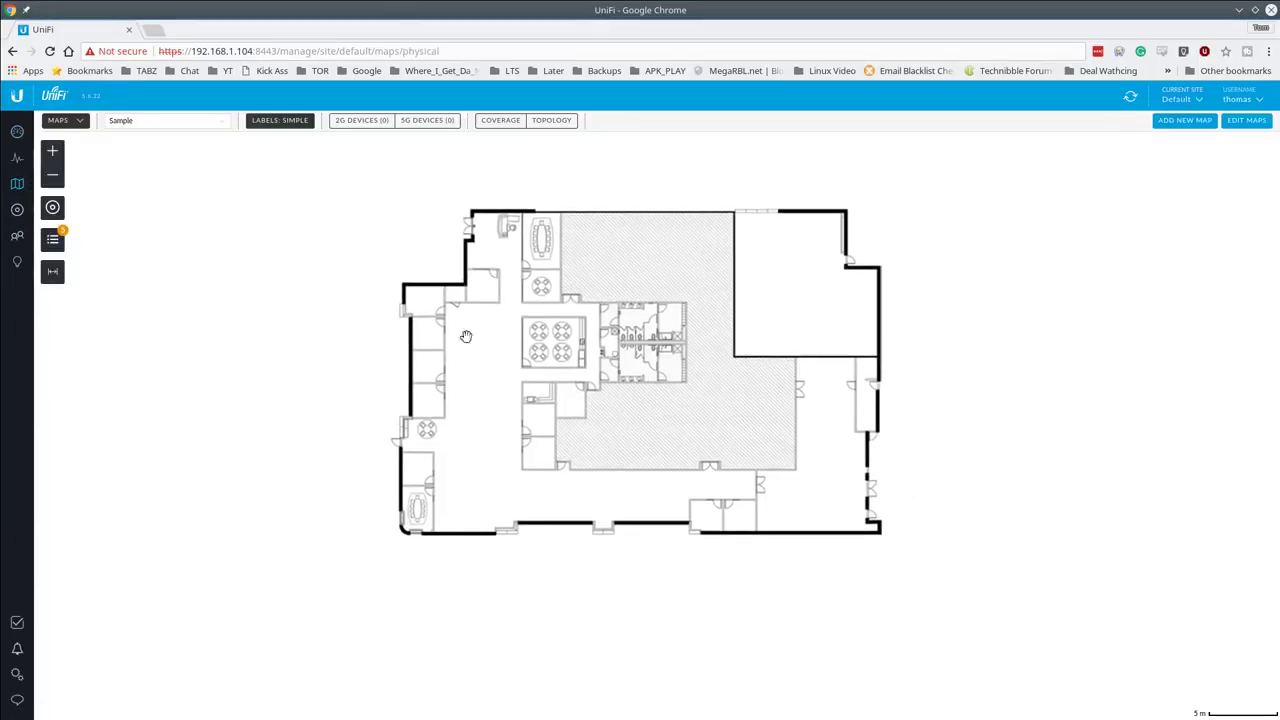
{"action": "left_click", "coordinate": [57, 242]}
{"action": "left_click_drag", "start_coordinate": [171, 297], "coordinate": [455, 419]}
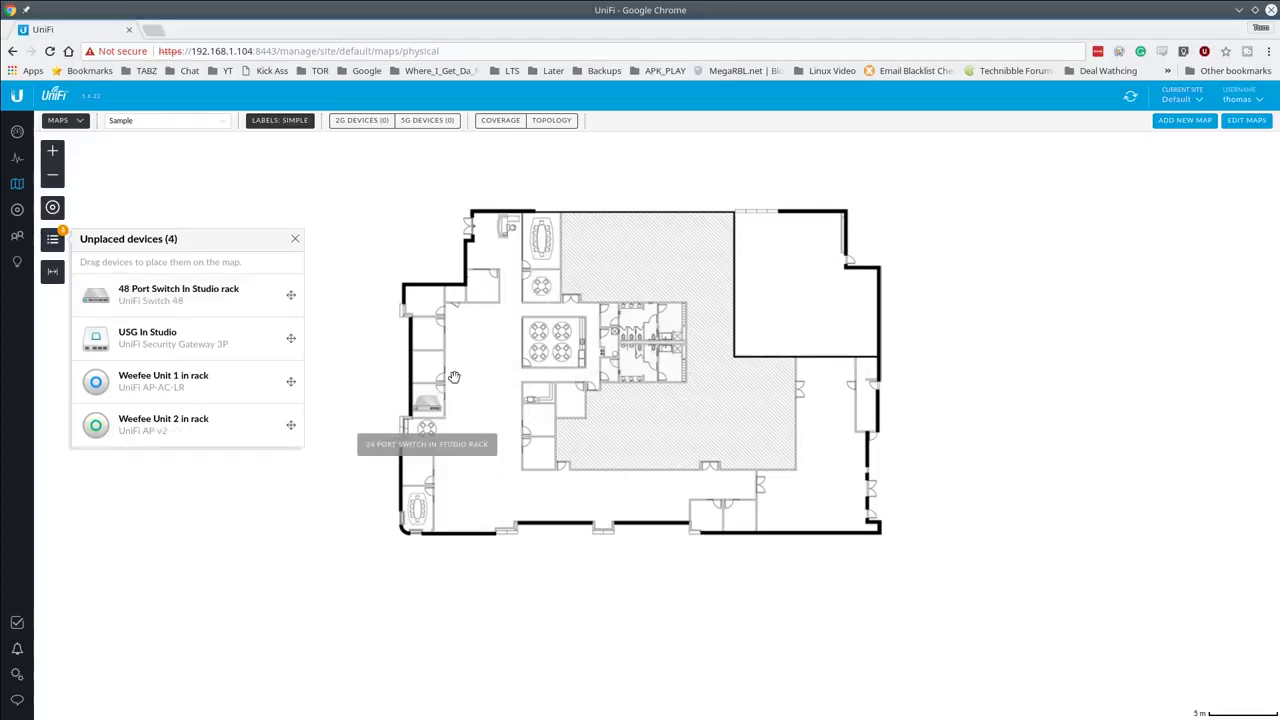
{"action": "left_click_drag", "start_coordinate": [177, 298], "coordinate": [744, 528]}
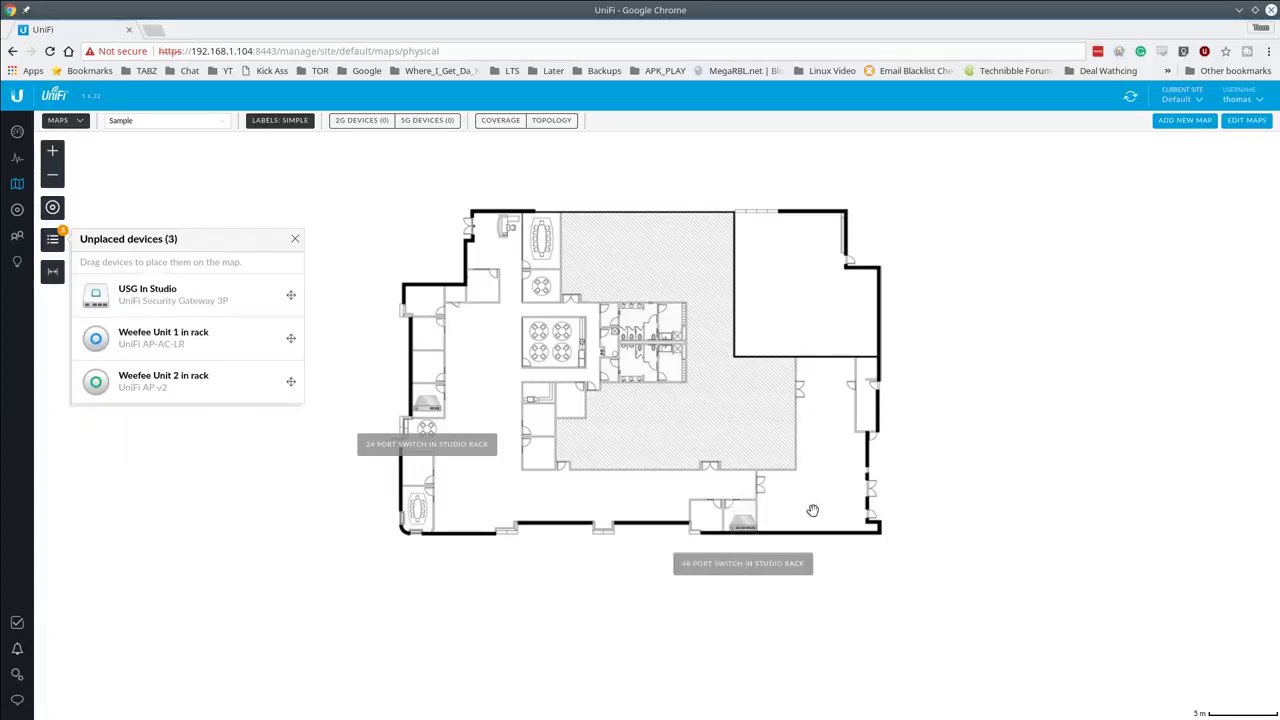
Step: Place Weefee Unit 1, Weefee Unit 2 and USG In Studio in their rooms
{"action": "left_click_drag", "start_coordinate": [200, 345], "coordinate": [546, 245]}
{"action": "left_click_drag", "start_coordinate": [152, 343], "coordinate": [801, 300]}
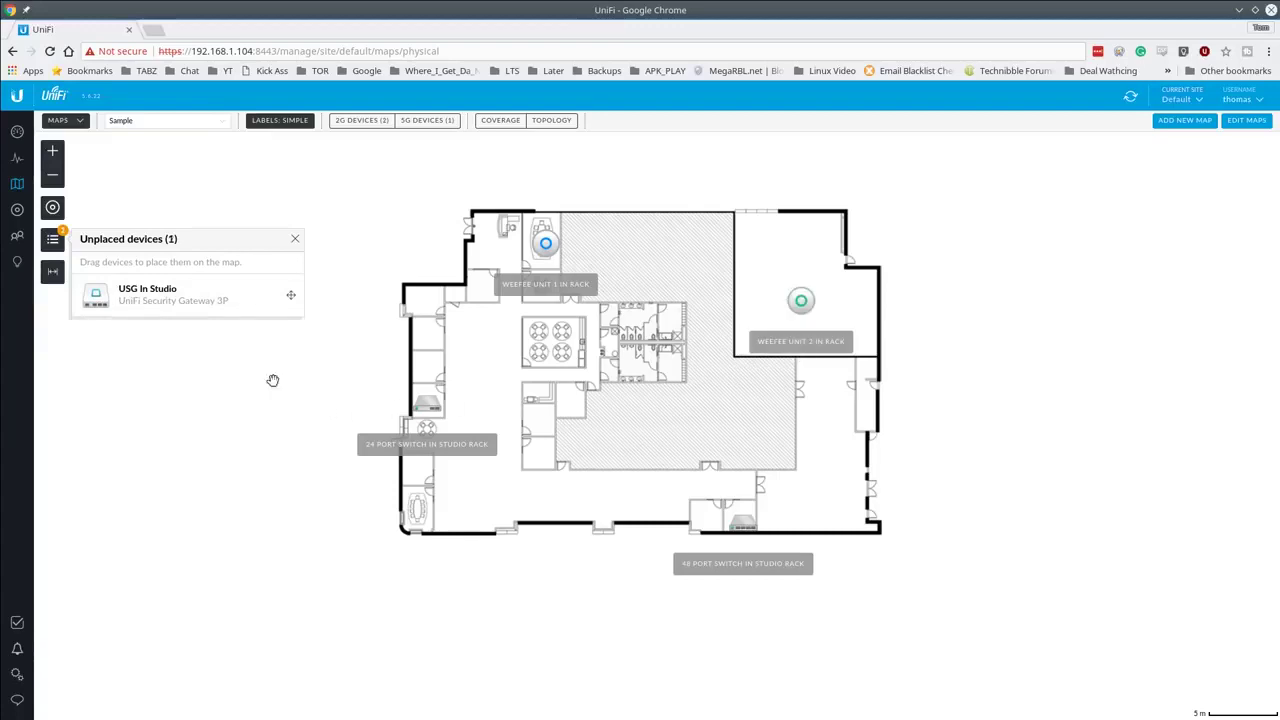
{"action": "left_click_drag", "start_coordinate": [112, 284], "coordinate": [426, 368]}
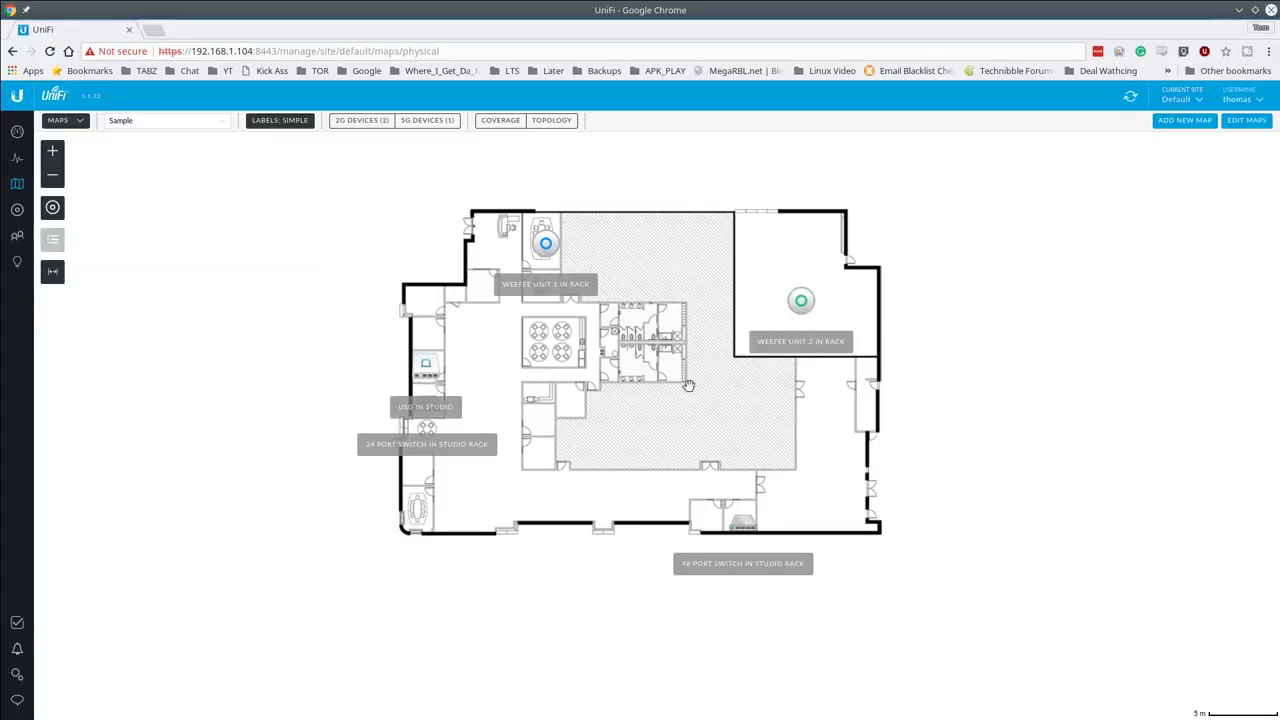
{"action": "scroll", "coordinate": [595, 478], "scroll_direction": "up", "scroll_amount": 2}
{"action": "left_click_drag", "start_coordinate": [493, 348], "coordinate": [506, 402]}
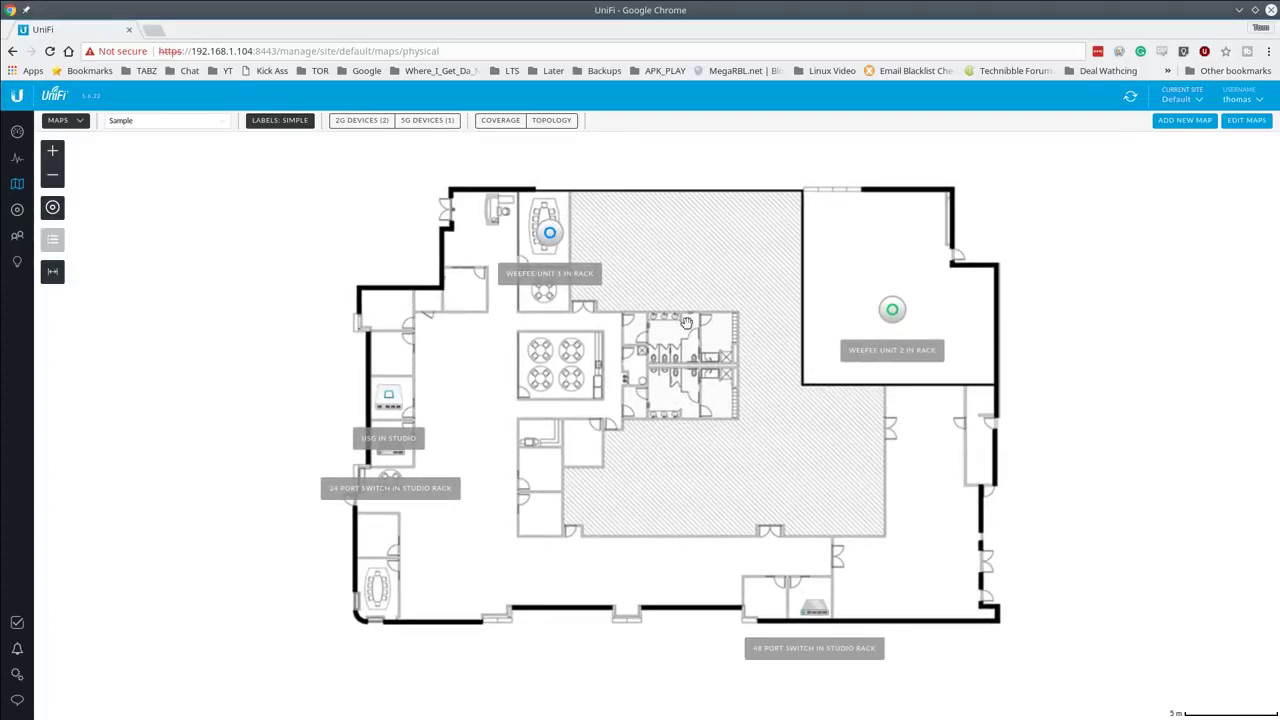
{"action": "left_click_drag", "start_coordinate": [703, 436], "coordinate": [733, 445]}
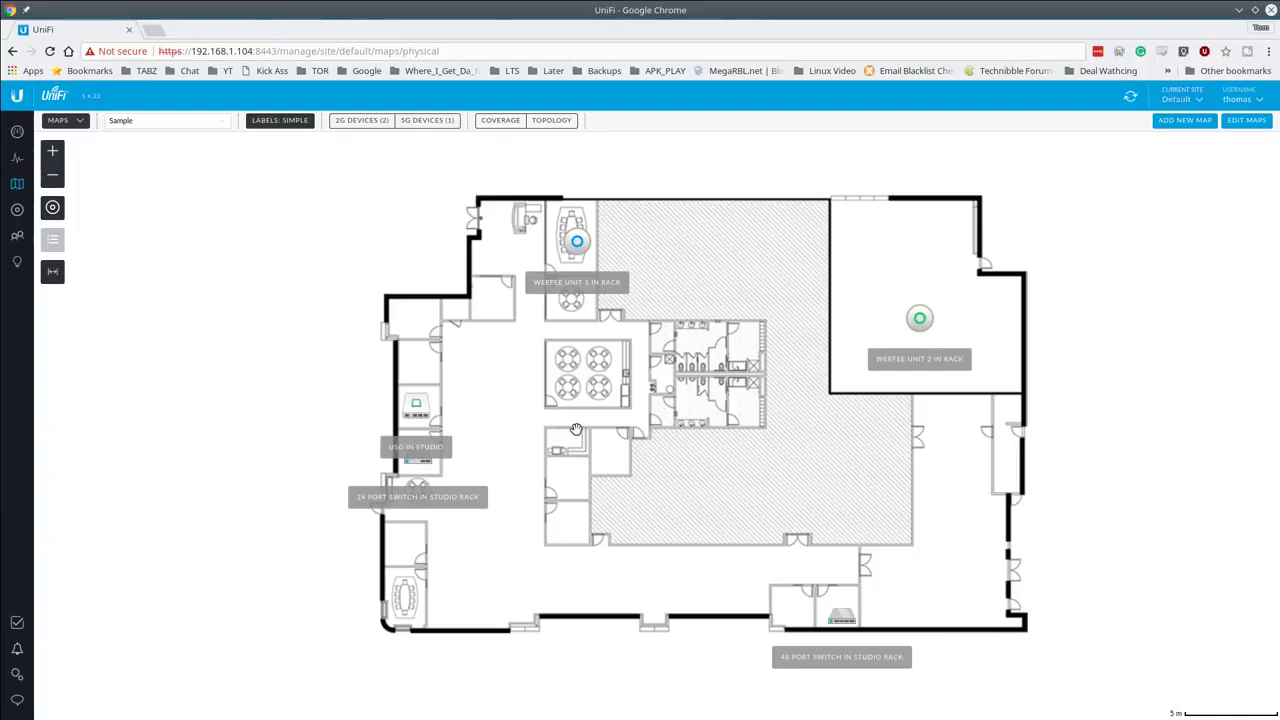
{"action": "left_click", "coordinate": [920, 319]}
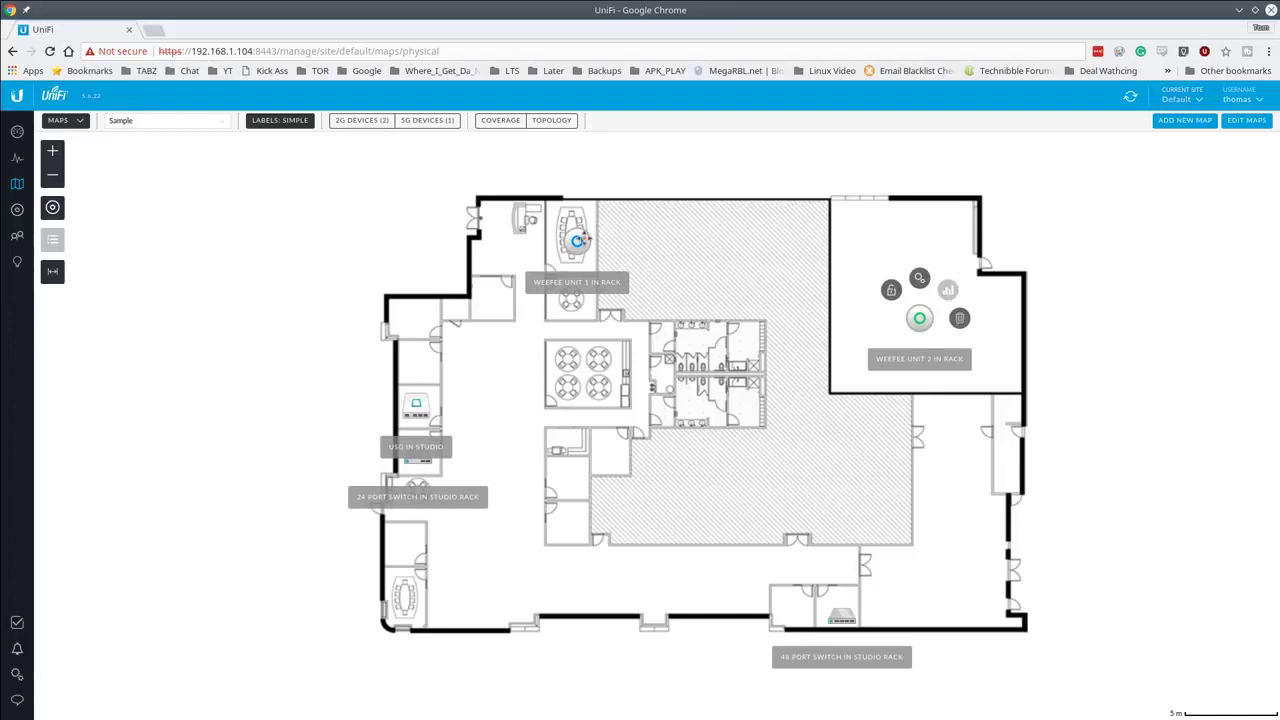
Step: Show topology links, move USG In Studio and Weefee Unit 2, and turn on coverage
{"action": "left_click", "coordinate": [540, 121]}
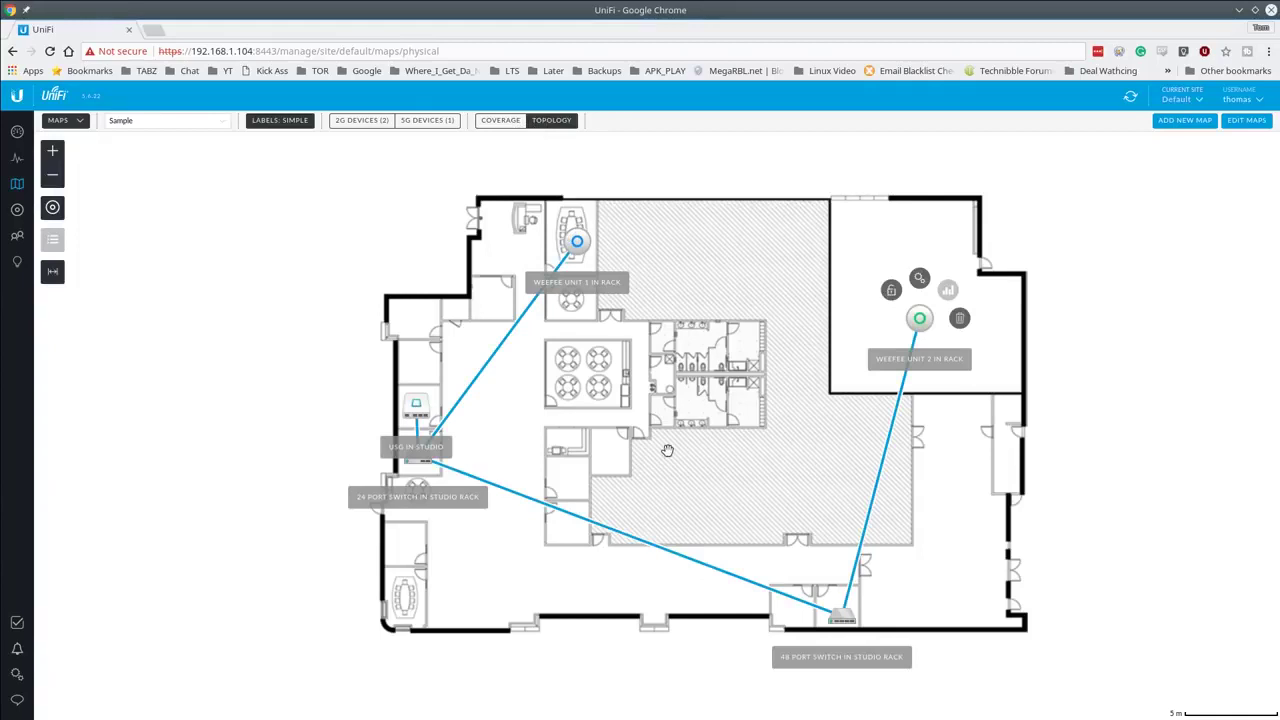
{"action": "mouse_move", "coordinate": [578, 241]}
{"action": "left_mouse_down"}
{"action": "mouse_move", "coordinate": [630, 234]}
{"action": "mouse_move", "coordinate": [793, 264]}
{"action": "mouse_move", "coordinate": [597, 180]}
{"action": "mouse_move", "coordinate": [575, 231]}
{"action": "left_mouse_up"}
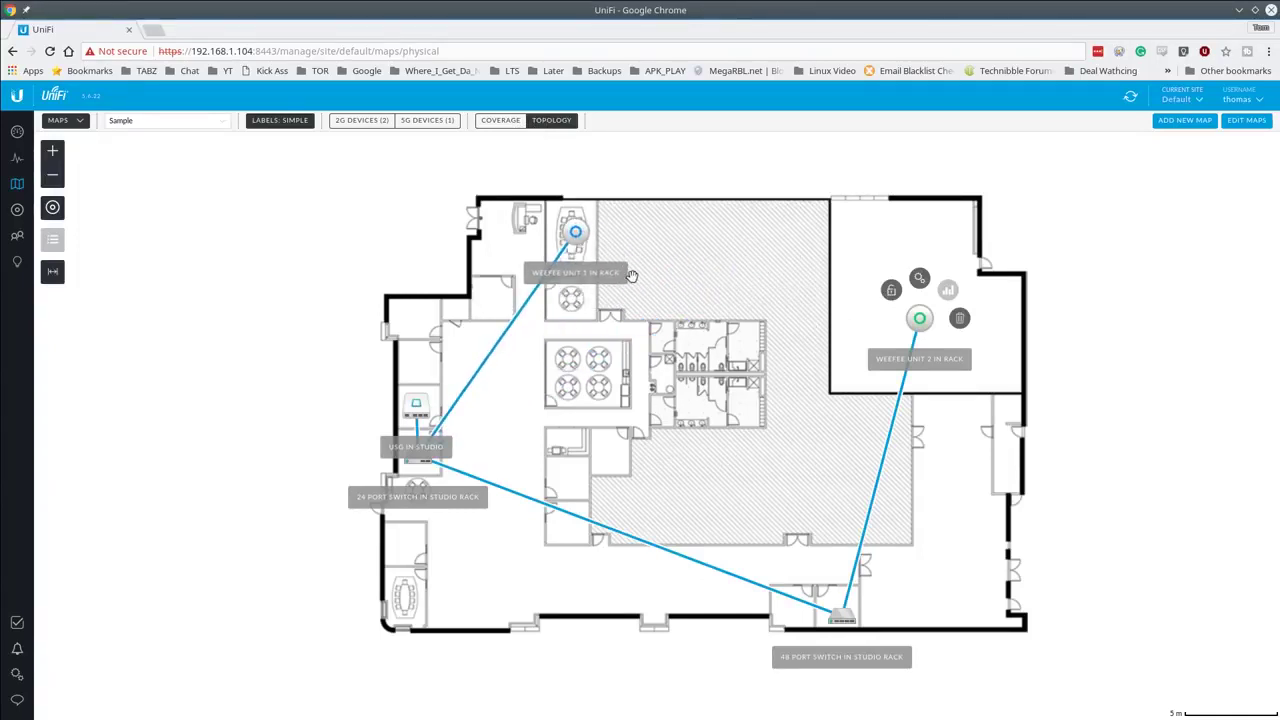
{"action": "left_click_drag", "start_coordinate": [411, 405], "coordinate": [249, 325]}
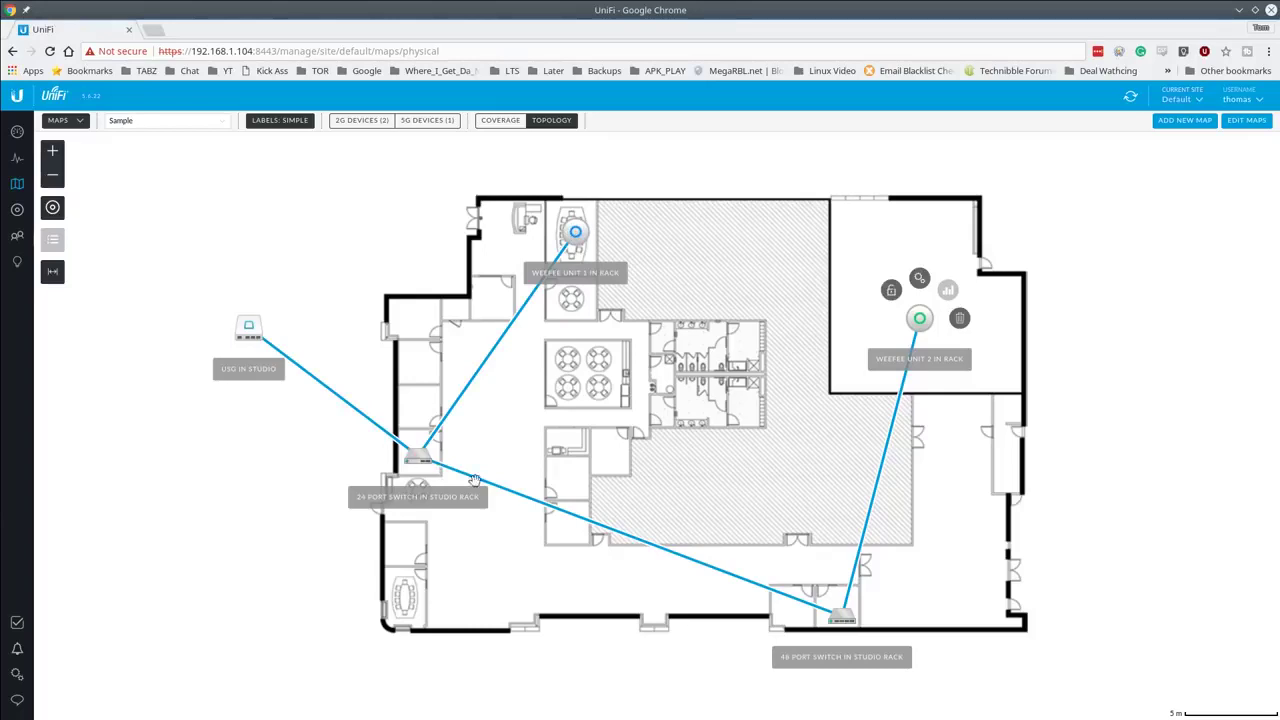
{"action": "left_click", "coordinate": [838, 613]}
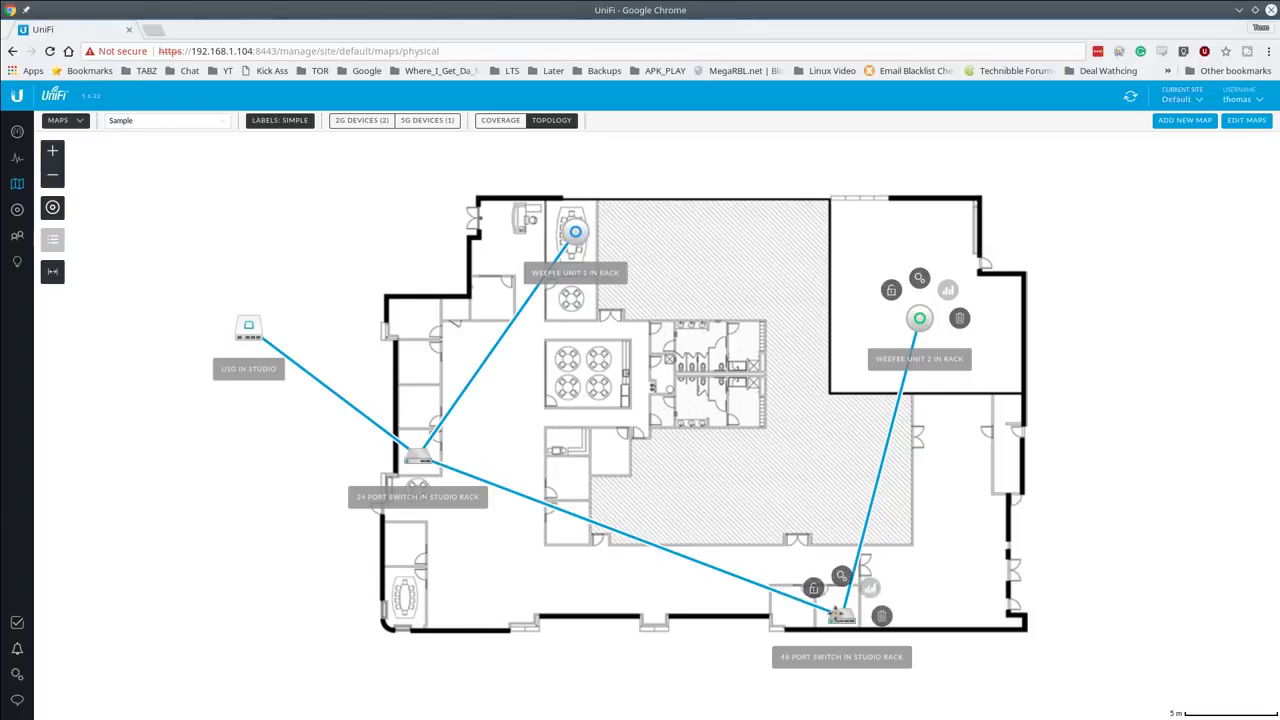
{"action": "left_click_drag", "start_coordinate": [914, 322], "coordinate": [947, 305]}
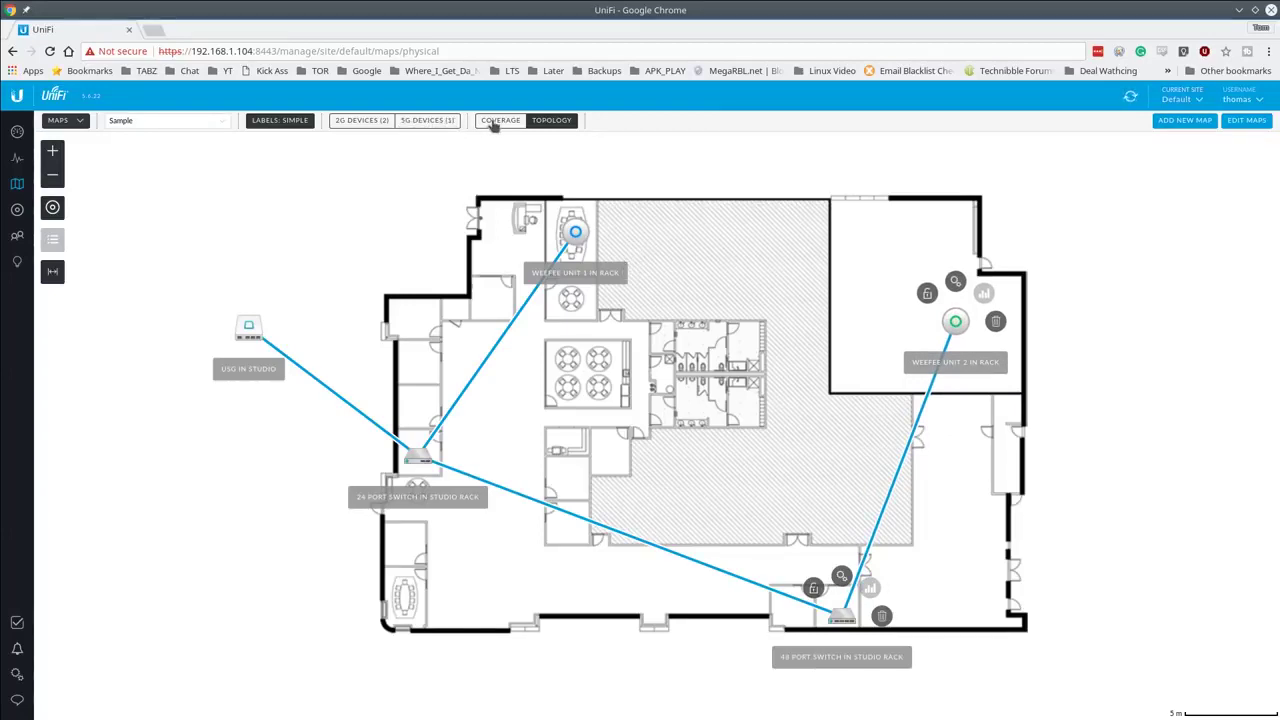
{"action": "left_click", "coordinate": [494, 121]}
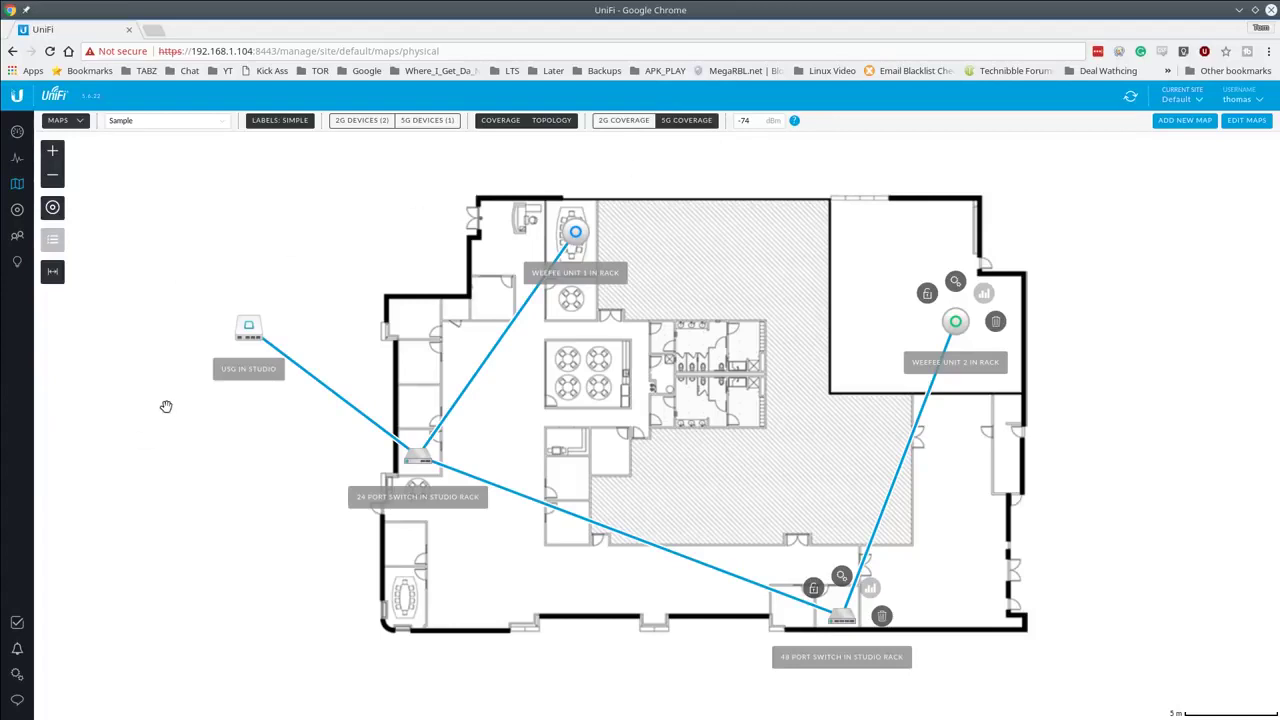
Step: Start a new wireless network named Studio Network 1 with WPA Personal and the pasted key
{"action": "left_click", "coordinate": [18, 676]}
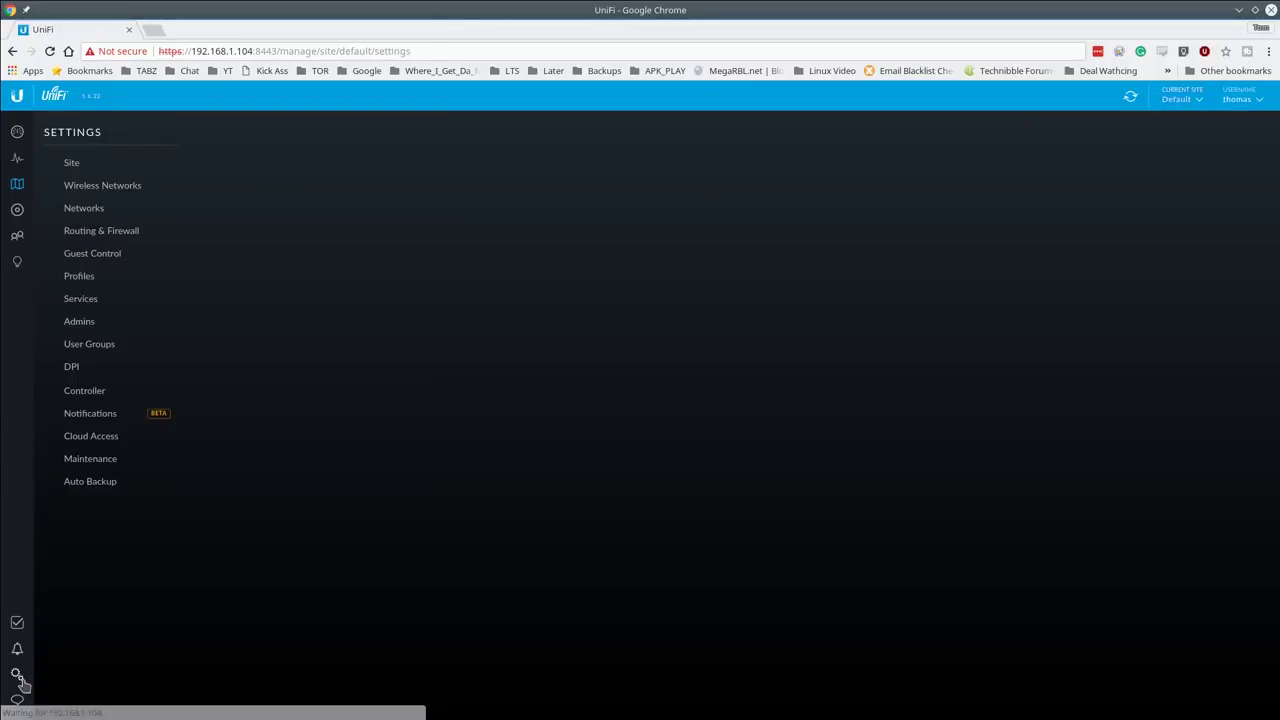
{"action": "left_click", "coordinate": [122, 187]}
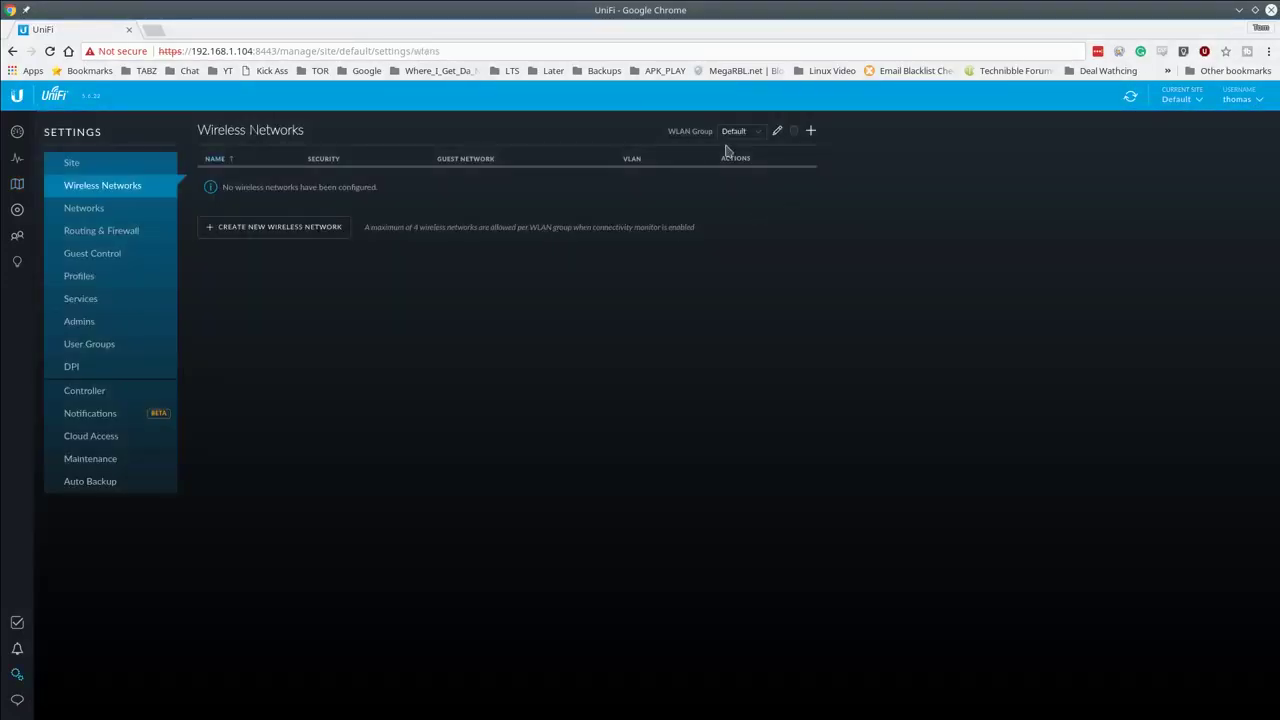
{"action": "left_click", "coordinate": [282, 228]}
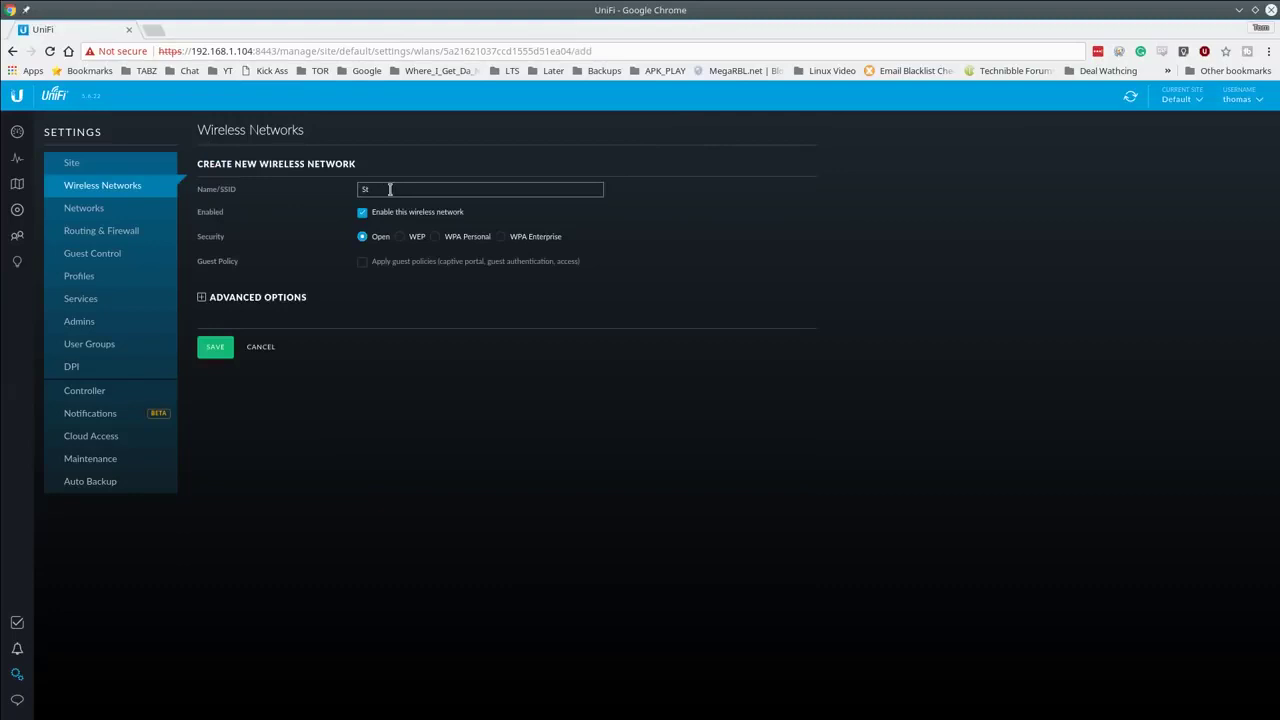
{"action": "type", "text": "Studio W"}
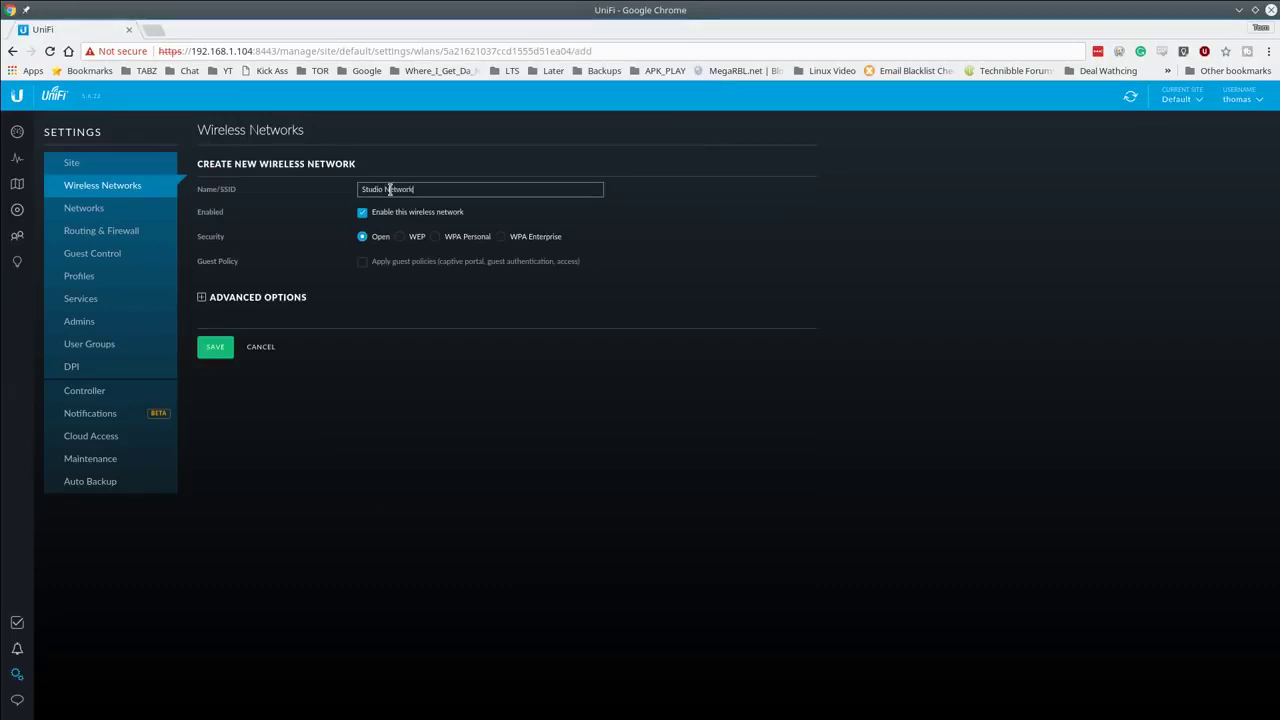
{"action": "left_click", "coordinate": [477, 245]}
{"action": "left_click", "coordinate": [477, 245]}
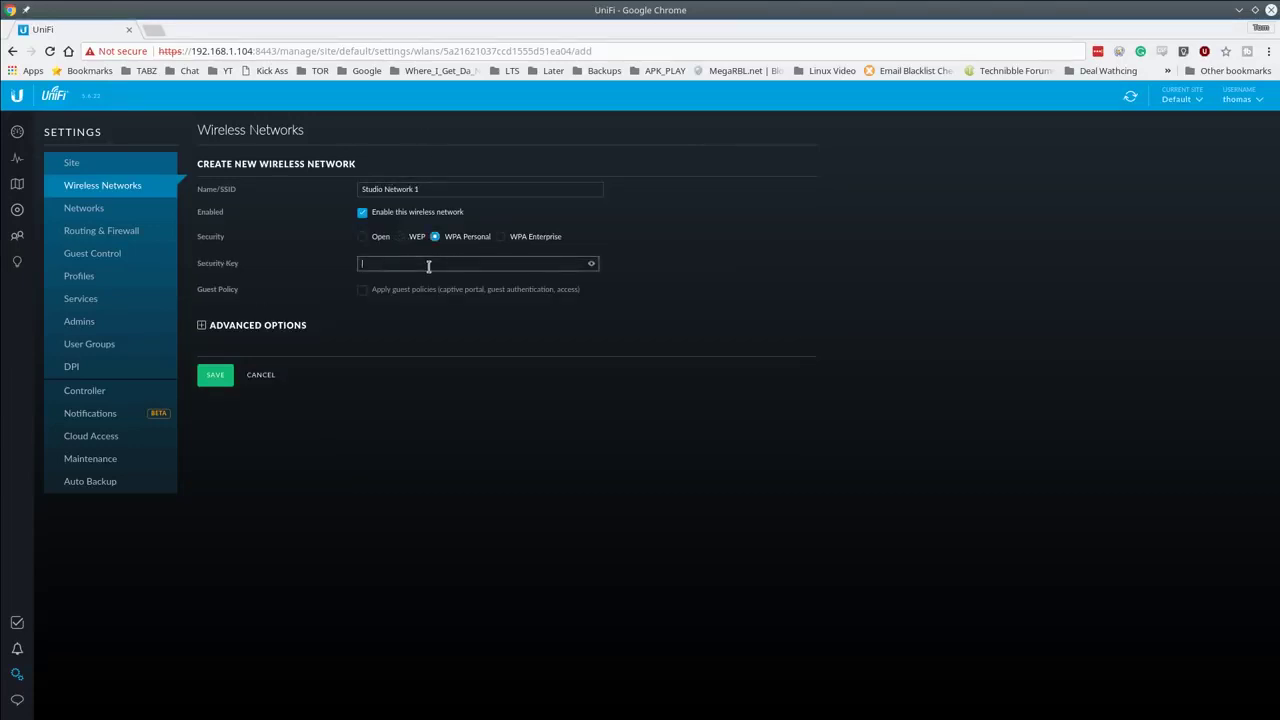
{"action": "key", "text": "ctrl+v"}
{"action": "left_click", "coordinate": [596, 266]}
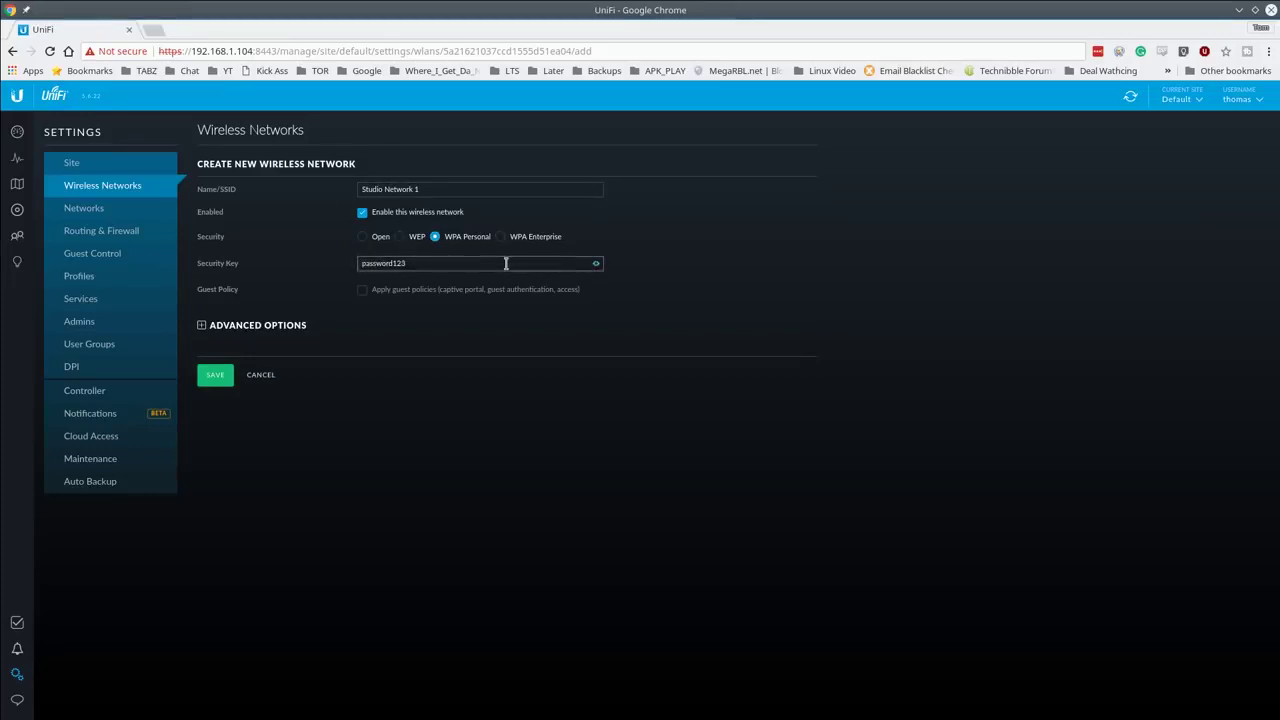
Step: Expand Advanced Options, save the network, and return to the Devices list
{"action": "left_click", "coordinate": [294, 326]}
{"action": "scroll", "coordinate": [694, 457], "scroll_direction": "down", "scroll_amount": 2}
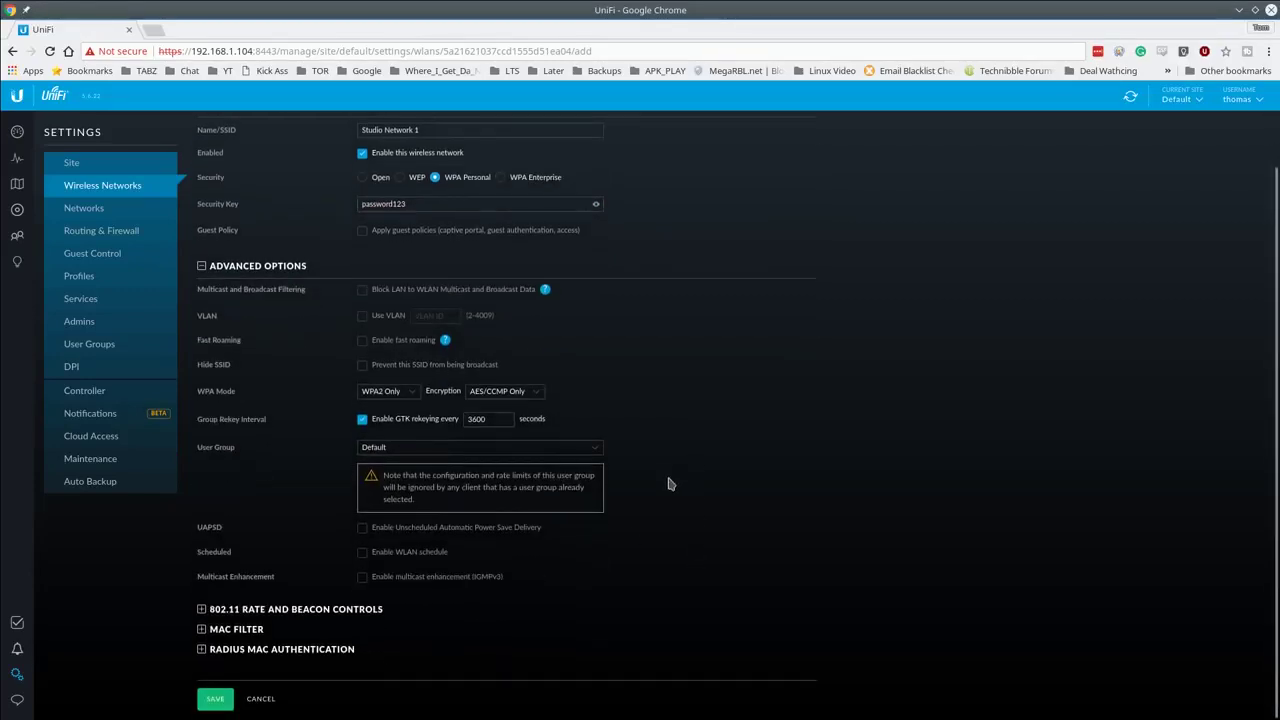
{"action": "left_click", "coordinate": [222, 699]}
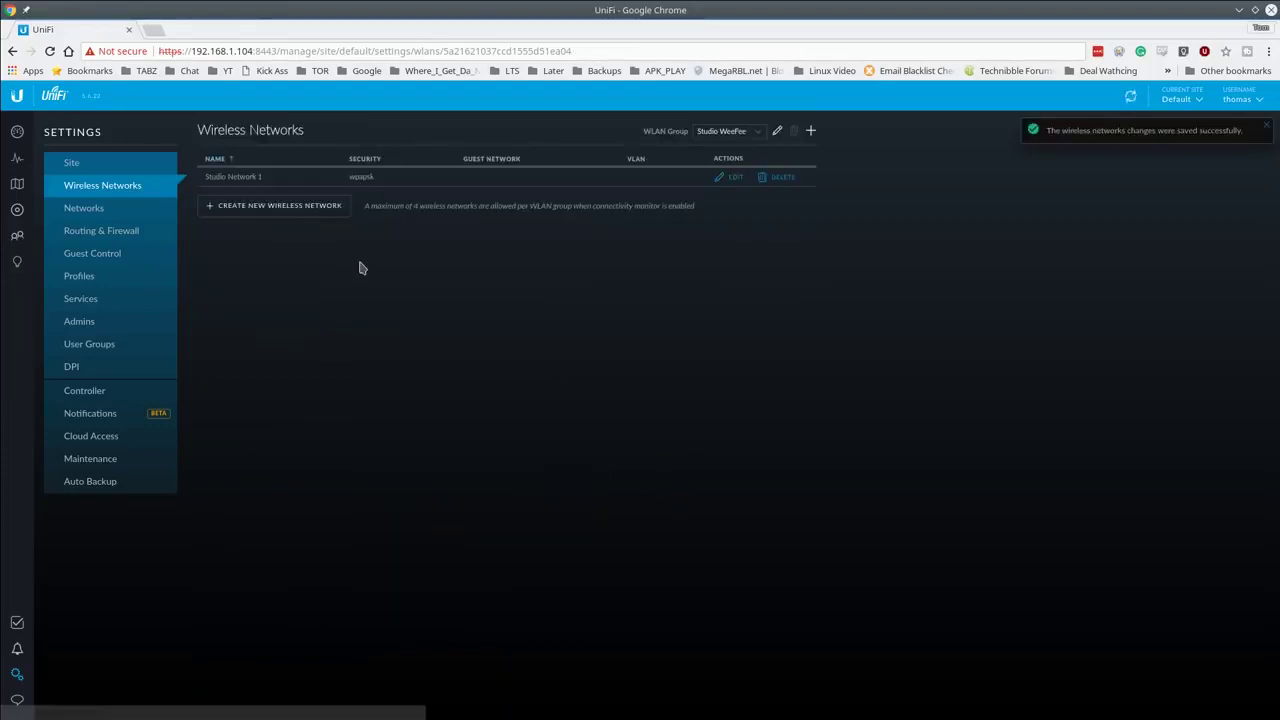
{"action": "left_click", "coordinate": [17, 211]}
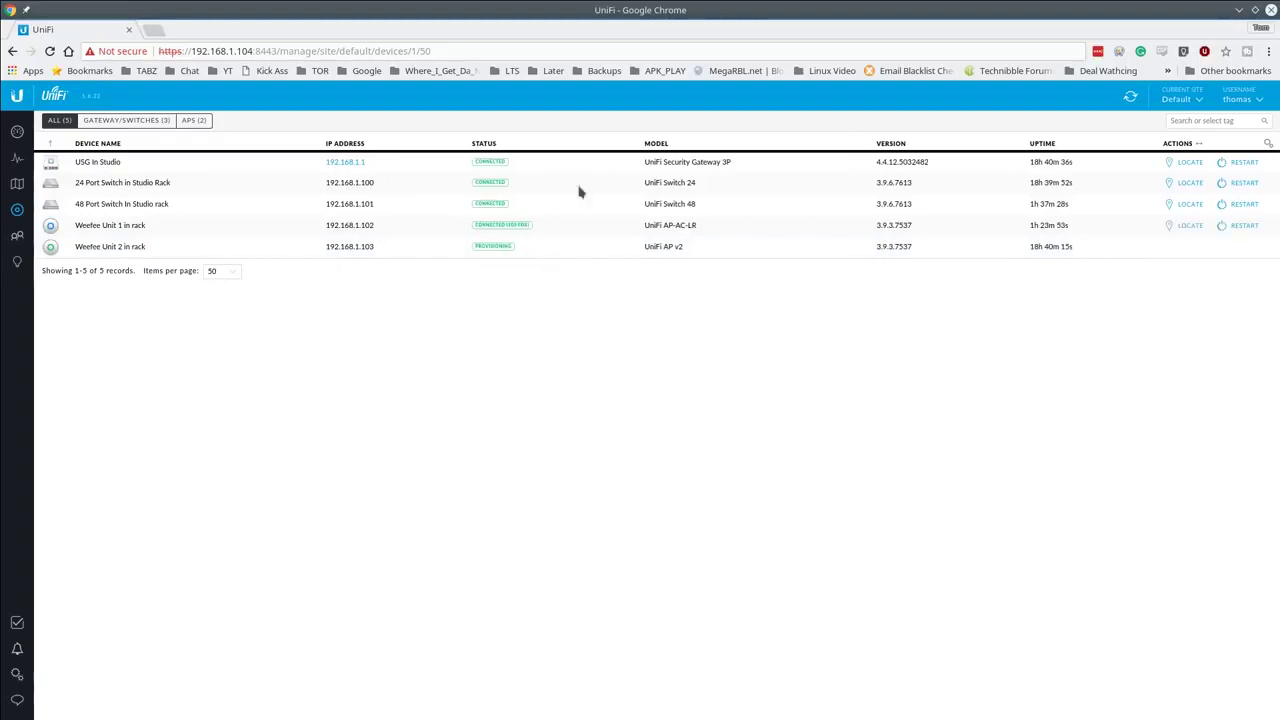
Step: Compare 2G and 5G coverage heatmaps on the floor plan, ending with 2G shown
{"action": "left_click", "coordinate": [18, 185]}
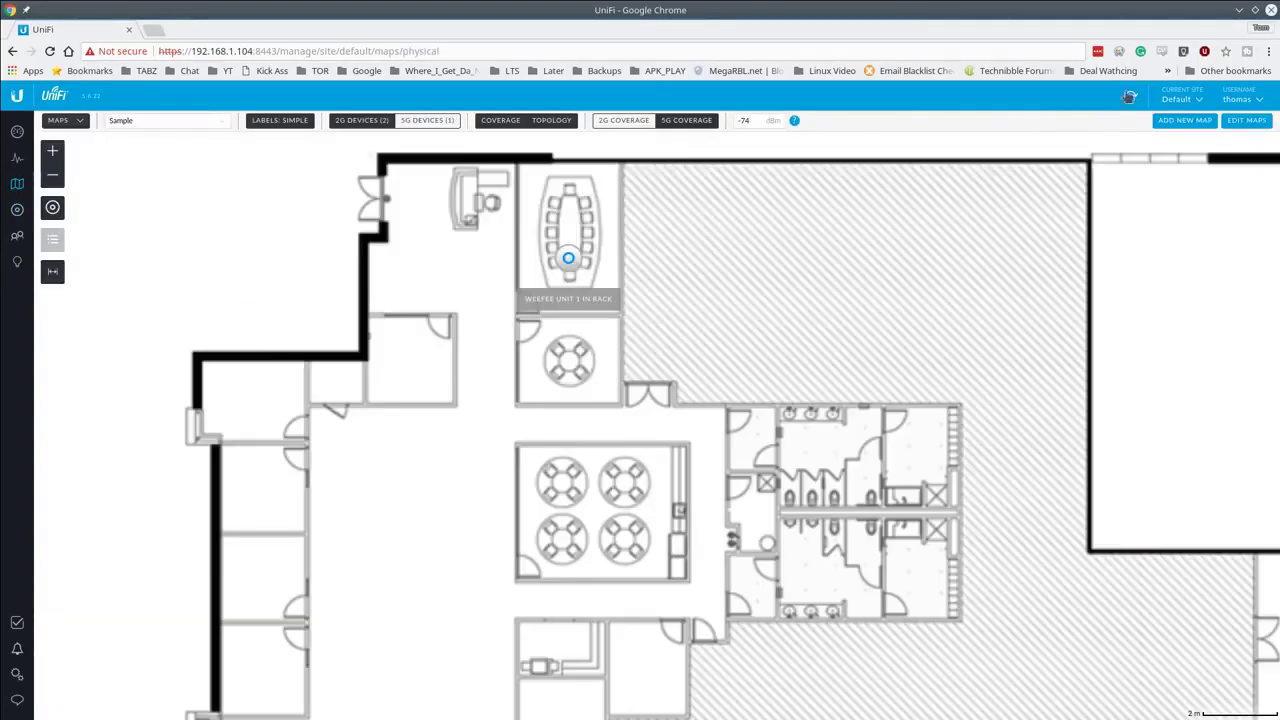
{"action": "left_click", "coordinate": [623, 120]}
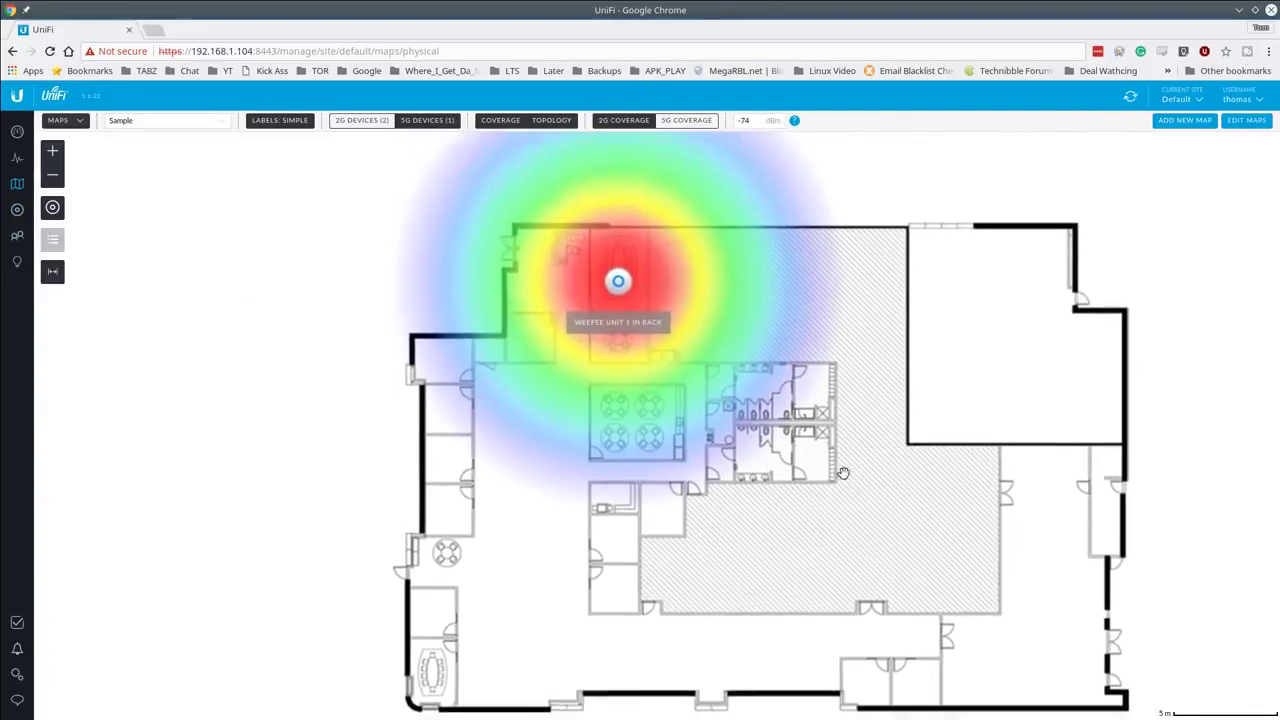
{"action": "left_click", "coordinate": [360, 120]}
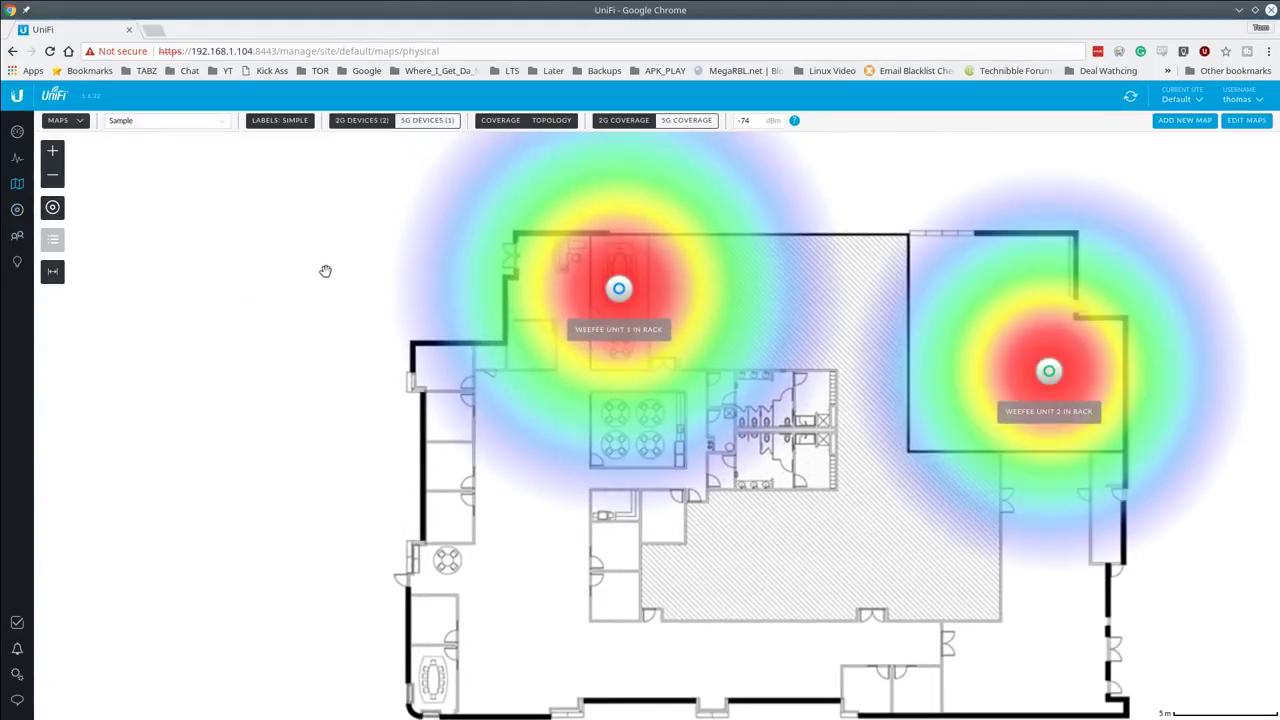
{"action": "left_click", "coordinate": [682, 121]}
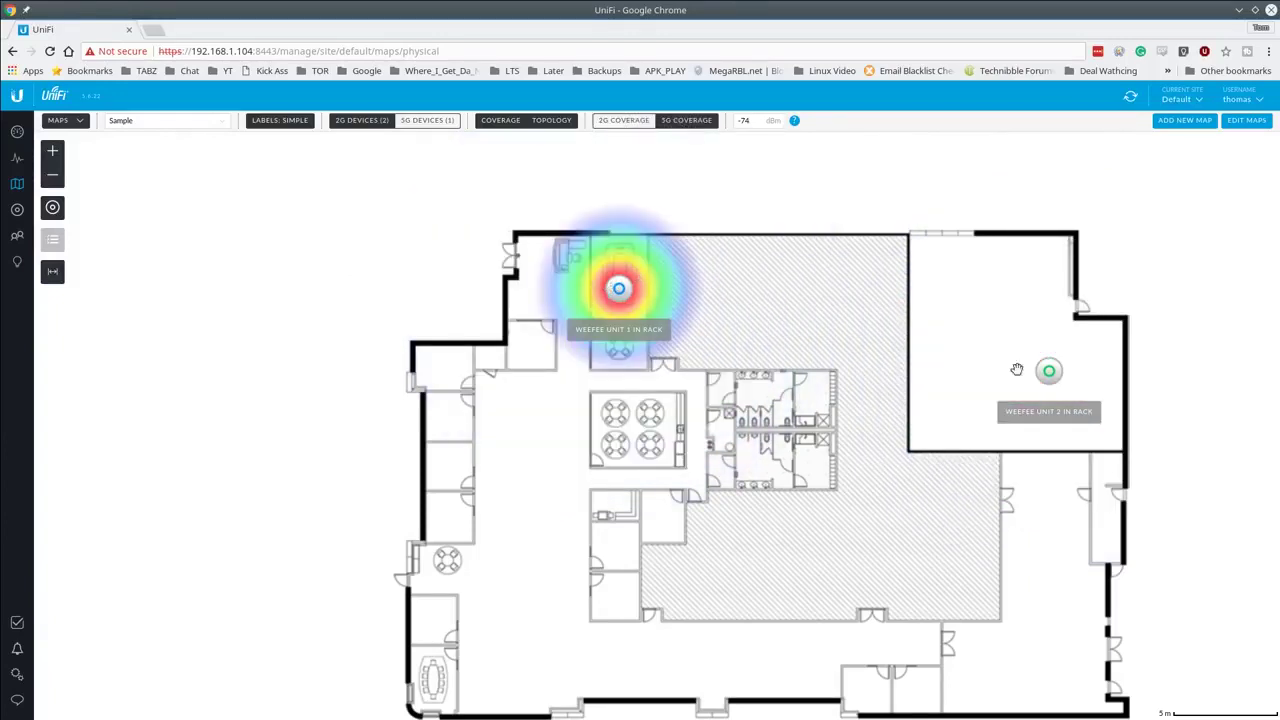
{"action": "left_click", "coordinate": [625, 120]}
{"action": "left_click_drag", "start_coordinate": [840, 385], "coordinate": [833, 457]}
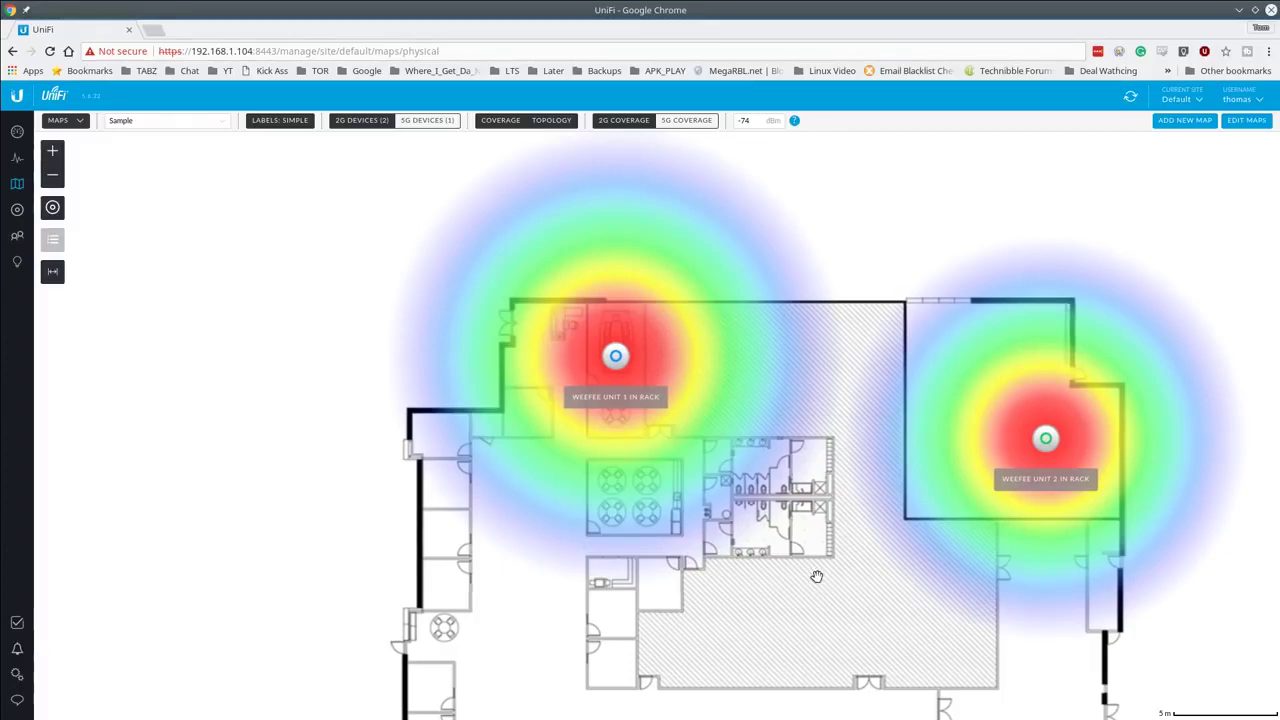
{"action": "left_click_drag", "start_coordinate": [806, 591], "coordinate": [823, 571]}
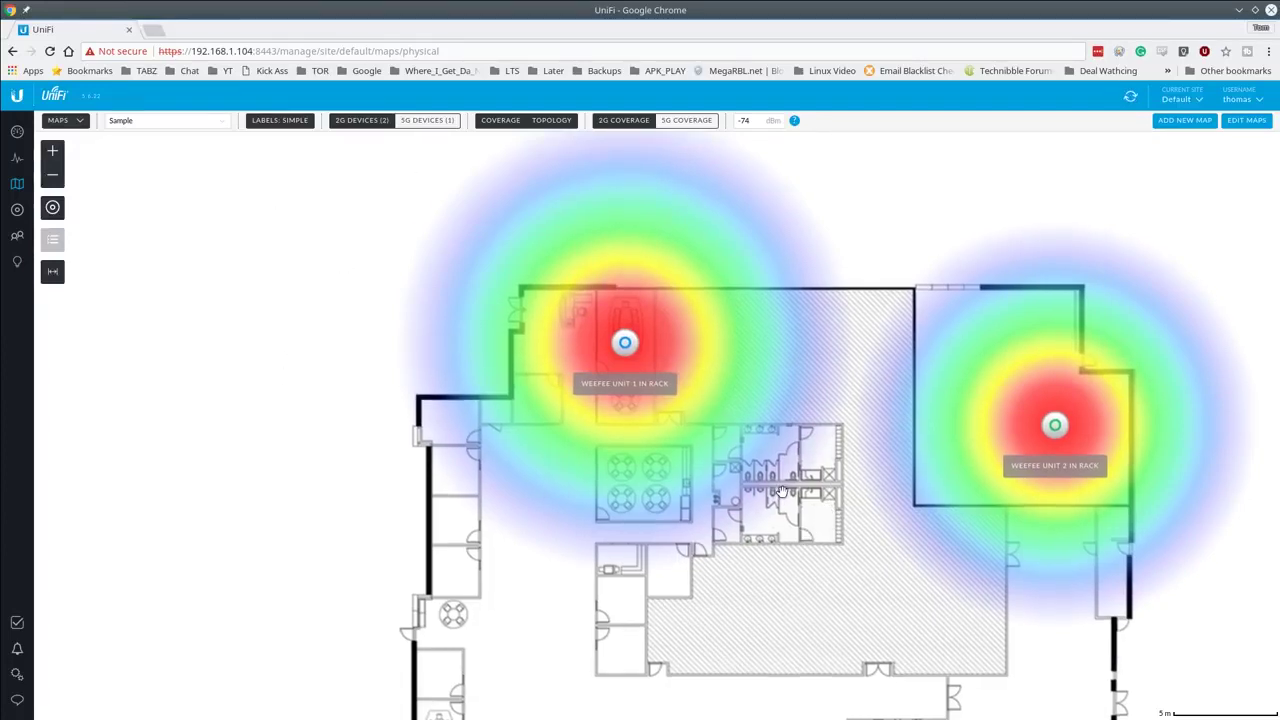
{"action": "left_click_drag", "start_coordinate": [818, 520], "coordinate": [555, 415]}
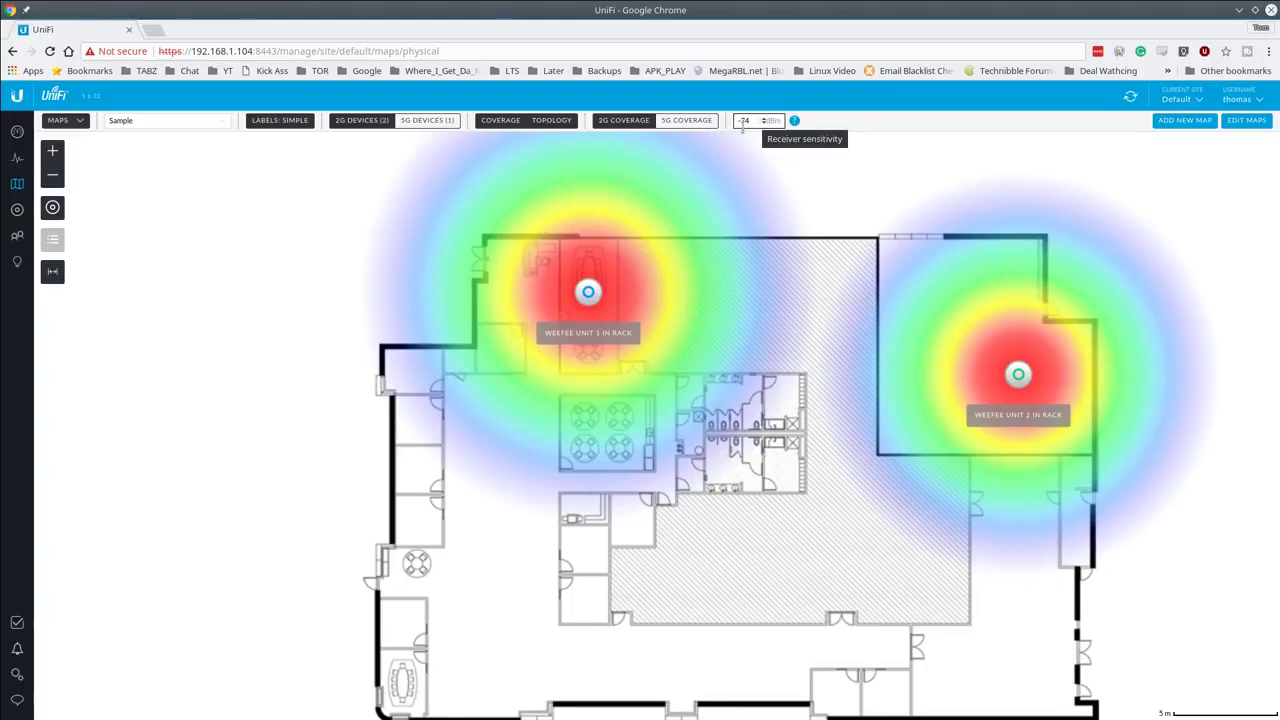
{"action": "scroll", "coordinate": [734, 460], "scroll_direction": "down", "scroll_amount": 2}
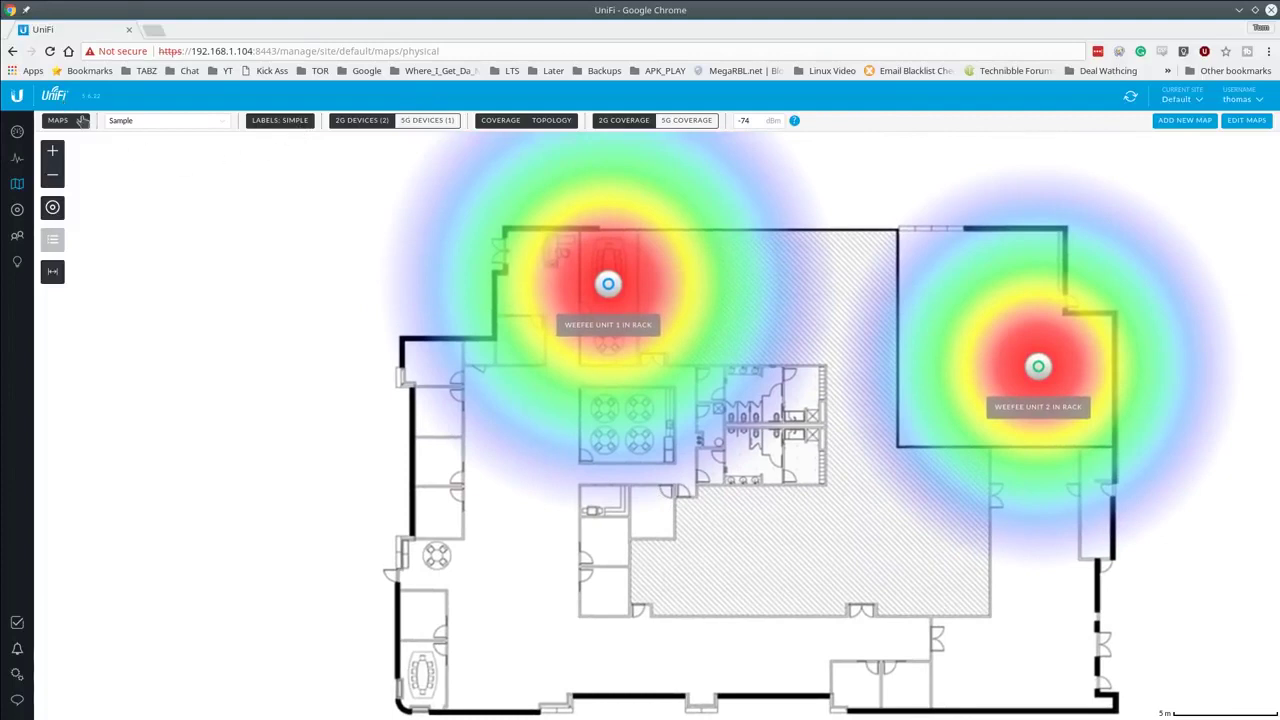
Step: Switch the map to the Topology view, enlarge it, and show client nodes
{"action": "left_click", "coordinate": [76, 124]}
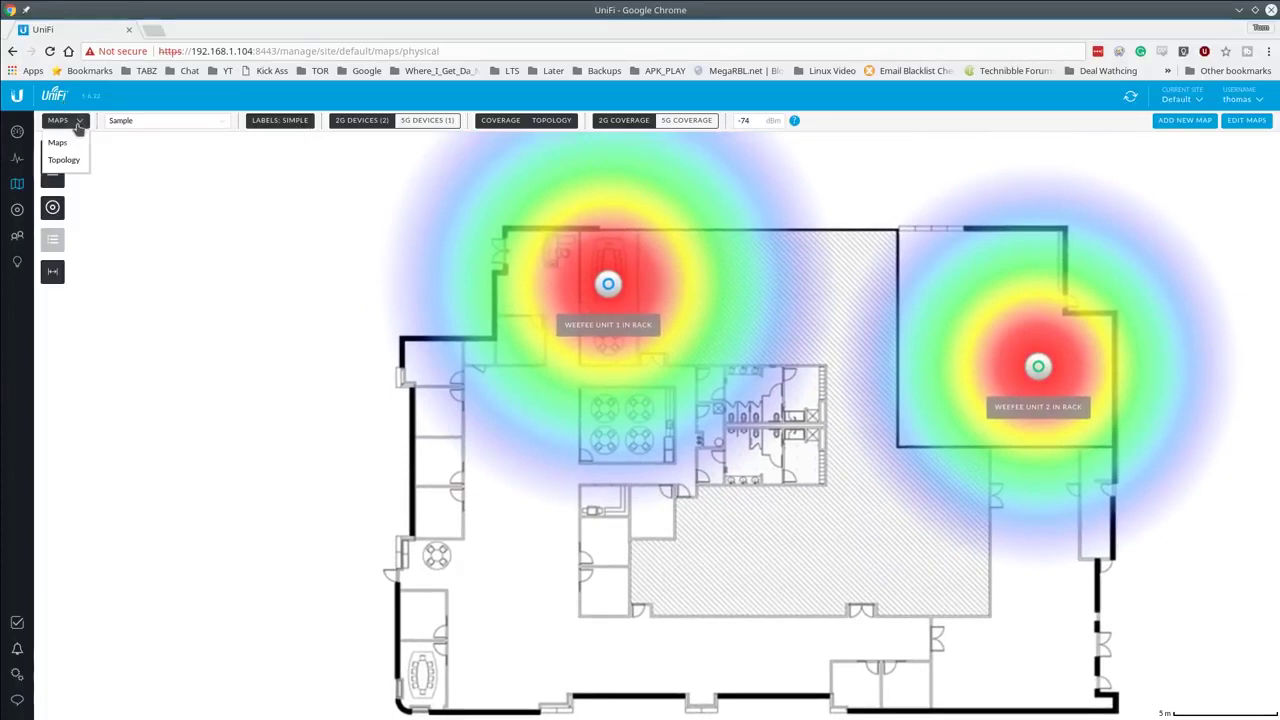
{"action": "left_click", "coordinate": [64, 160]}
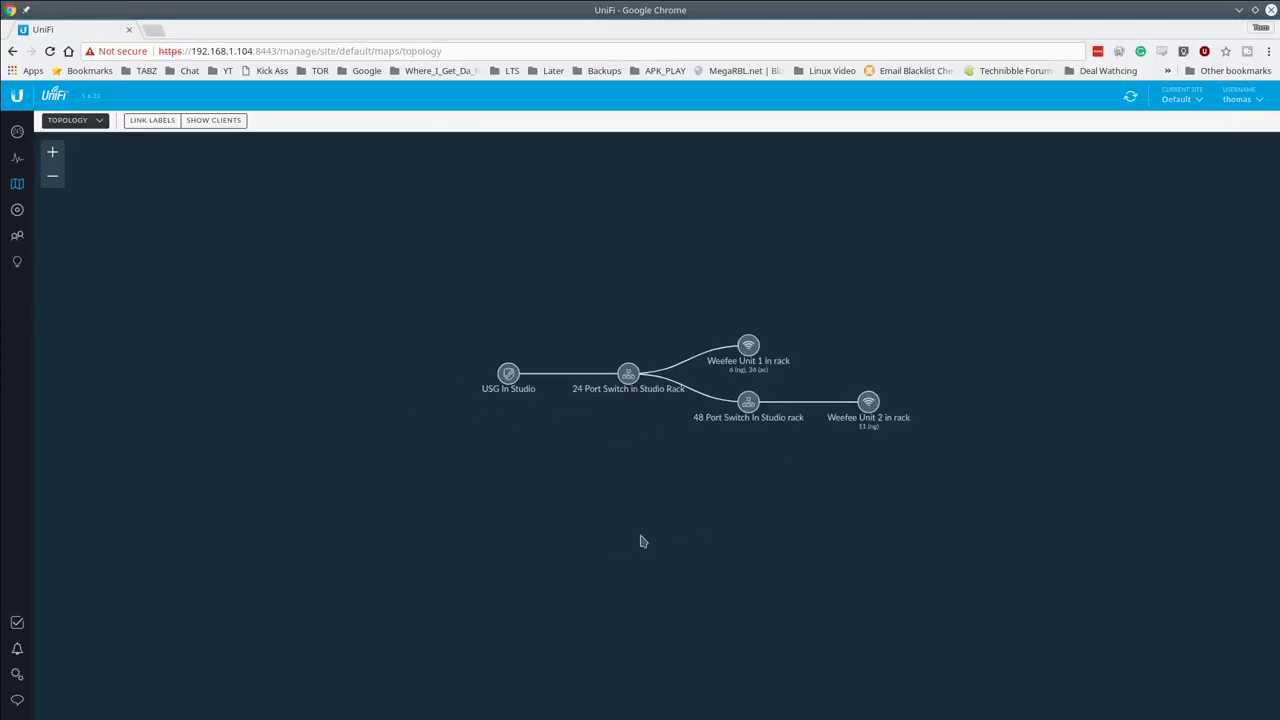
{"action": "scroll", "coordinate": [660, 484], "scroll_direction": "up", "scroll_amount": 1}
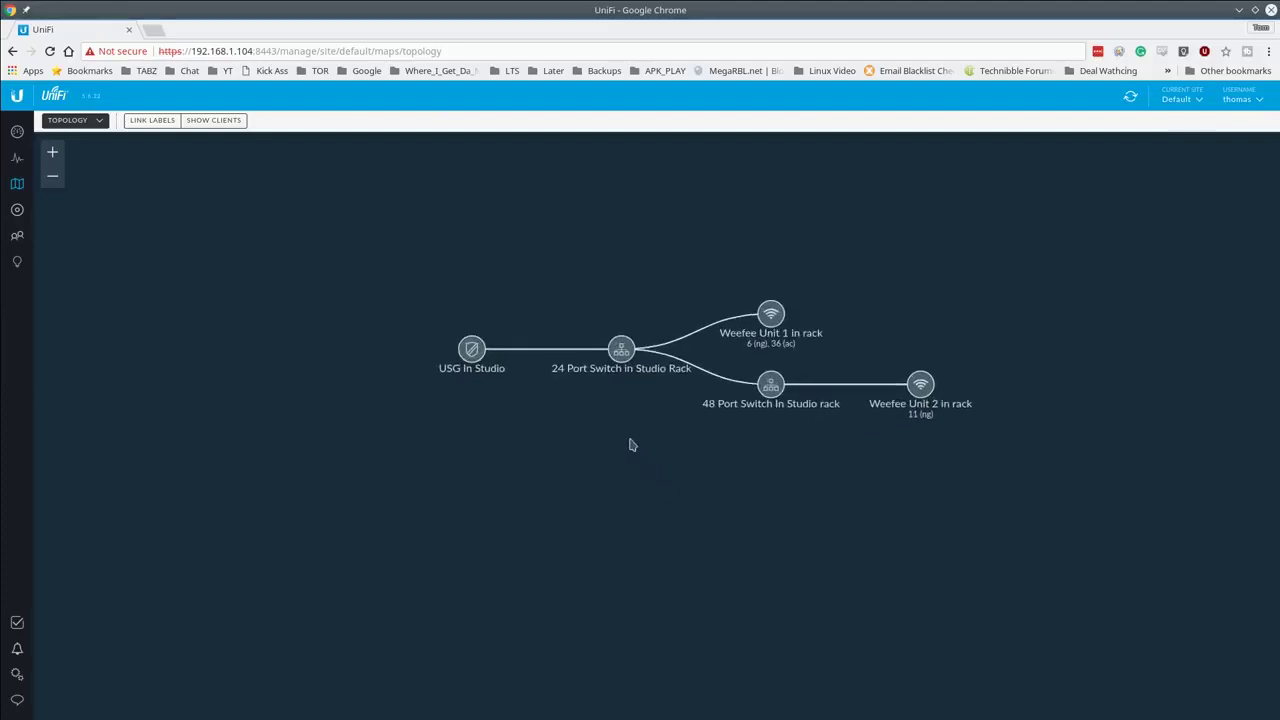
{"action": "left_click_drag", "start_coordinate": [631, 443], "coordinate": [566, 543]}
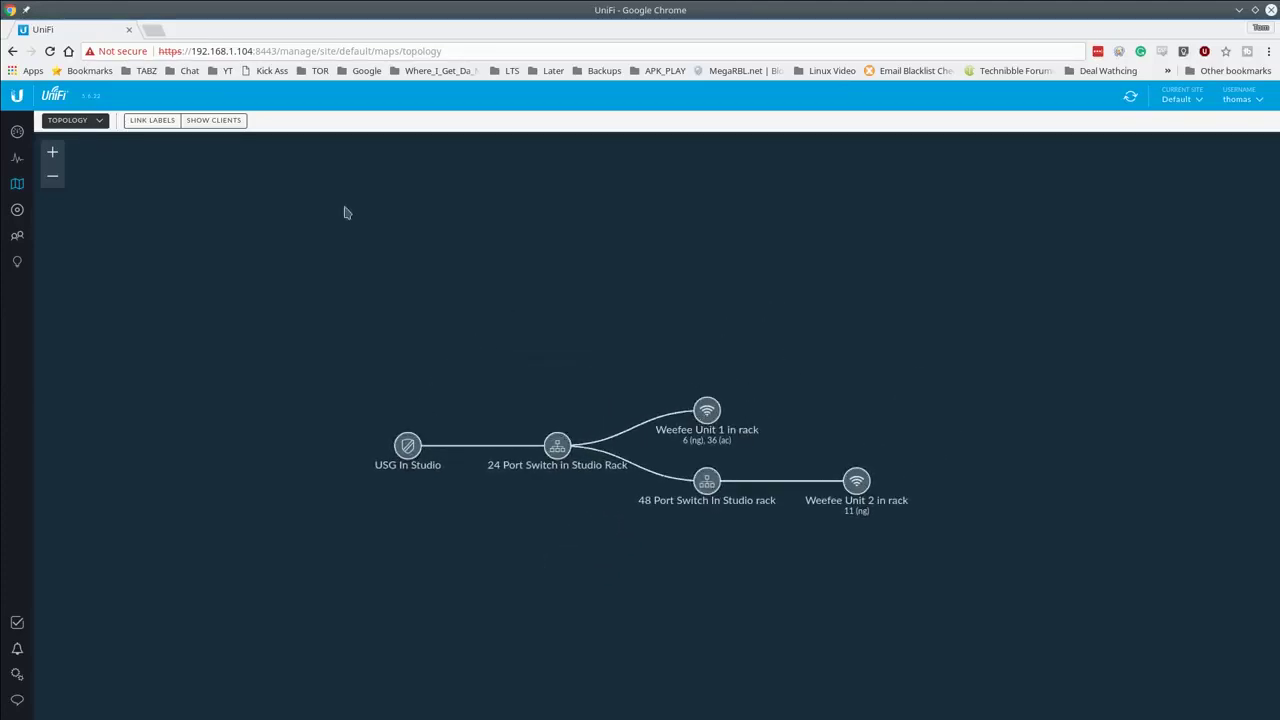
{"action": "left_click", "coordinate": [209, 121]}
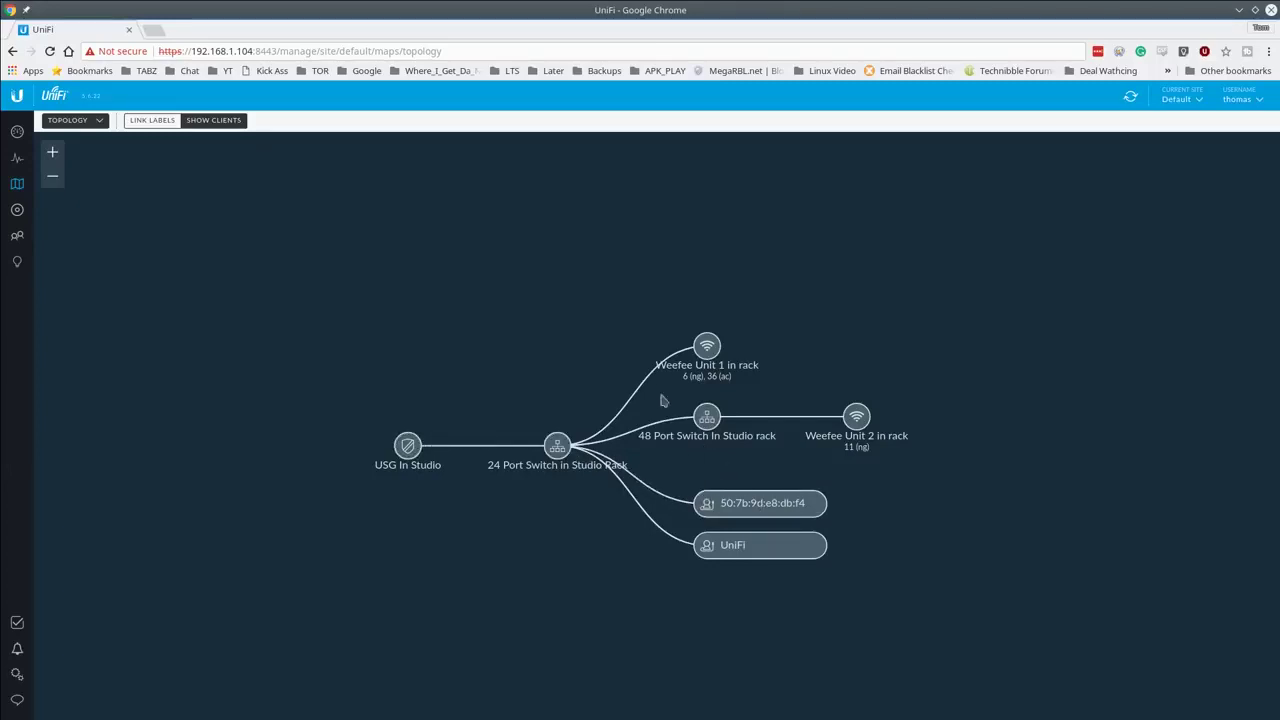
Step: Collapse and re-expand the switch branches on the topology, then open the Clients list
{"action": "left_click", "coordinate": [557, 449]}
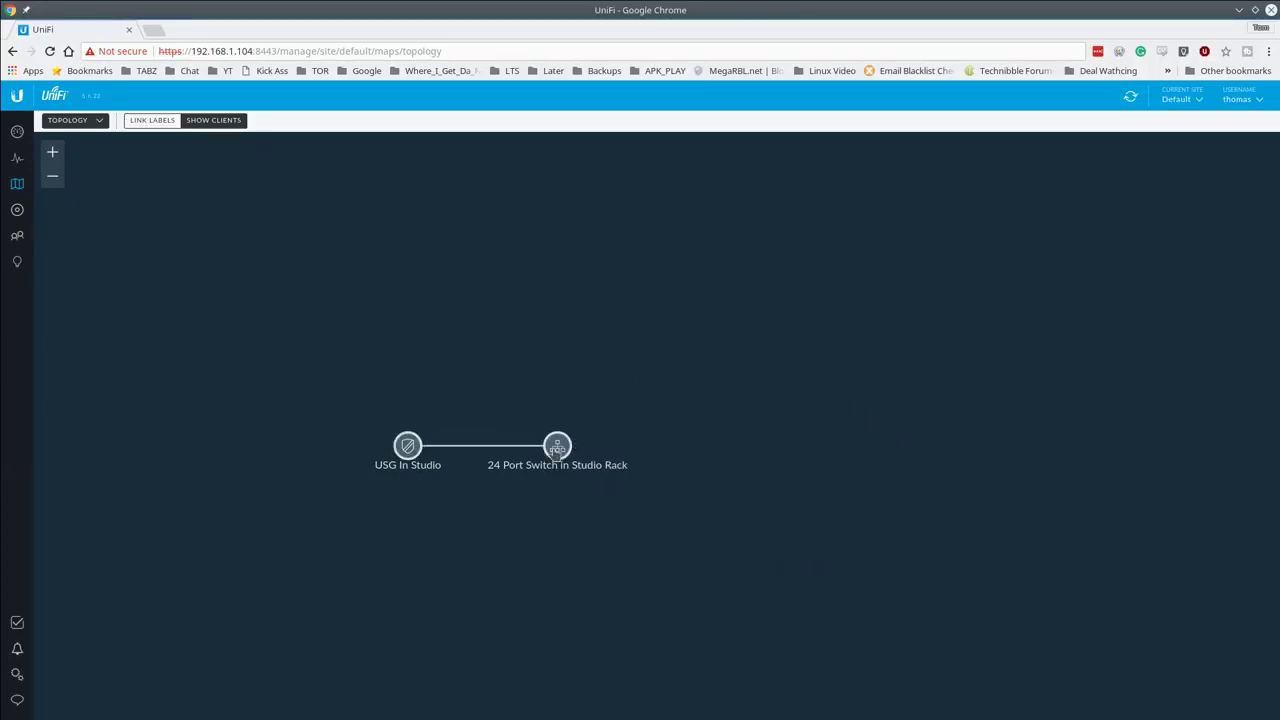
{"action": "left_click", "coordinate": [708, 421]}
{"action": "left_click", "coordinate": [708, 421]}
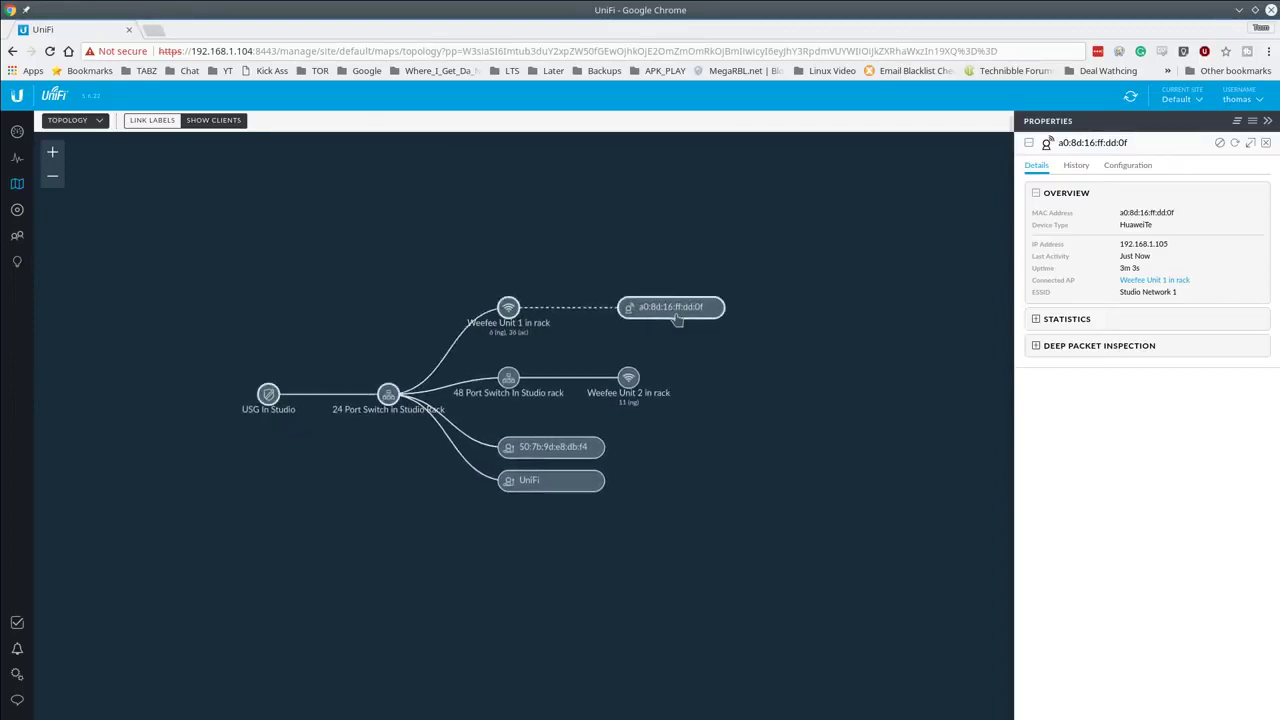
{"action": "left_click", "coordinate": [17, 237]}
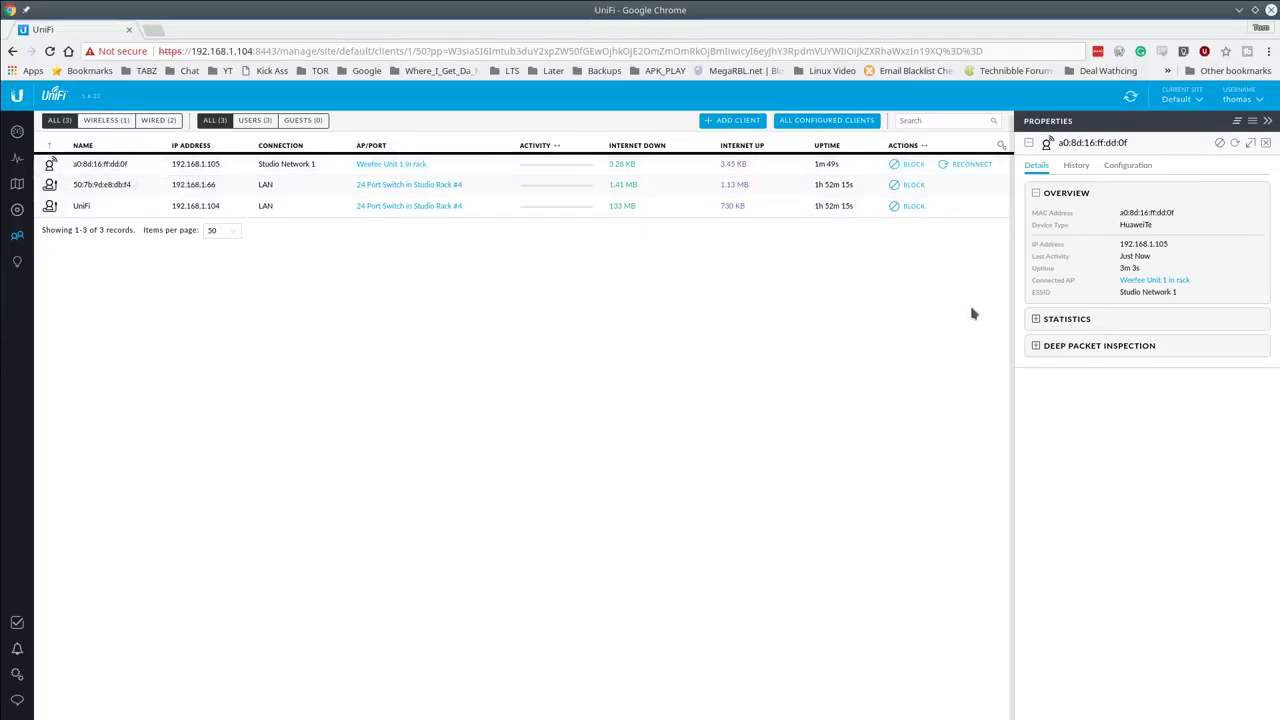
Step: Review the wireless client's Statistics, Deep Packet Inspection and connection History
{"action": "left_click", "coordinate": [1077, 320]}
{"action": "left_click", "coordinate": [1072, 369]}
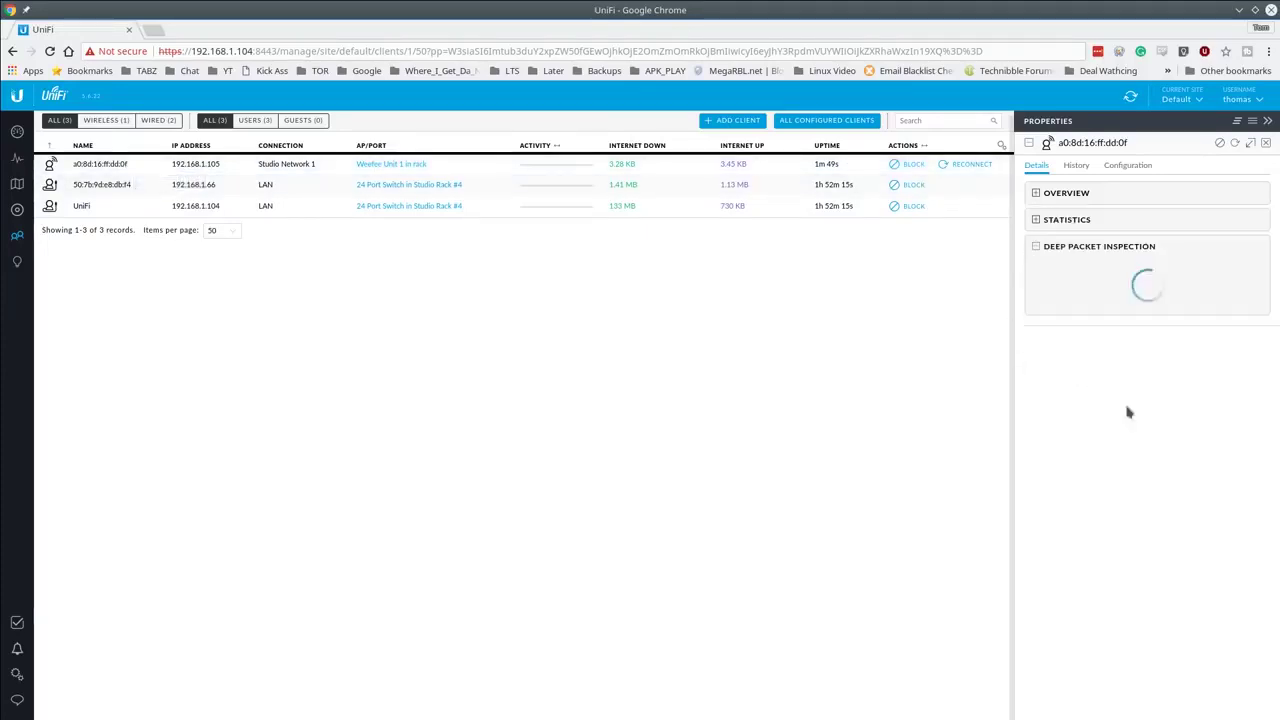
{"action": "left_click", "coordinate": [1077, 167]}
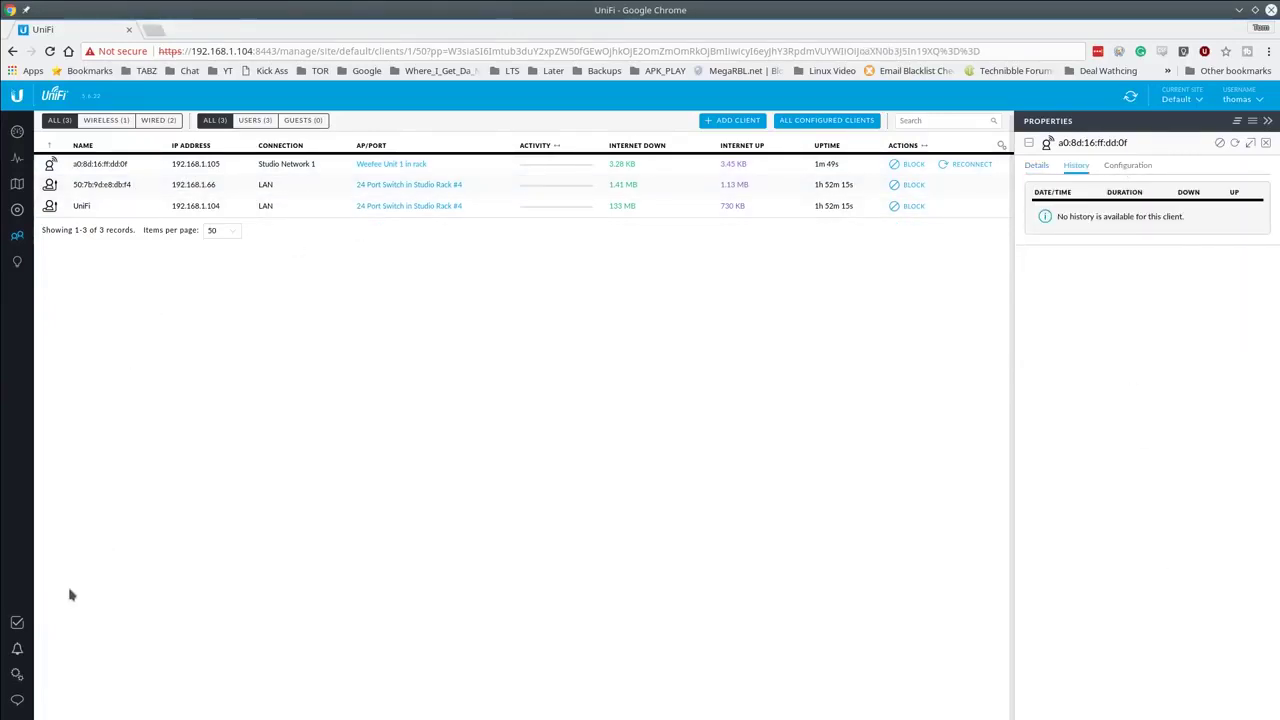
Step: Return to the site map and switch it to the Topology diagram
{"action": "left_click", "coordinate": [17, 192]}
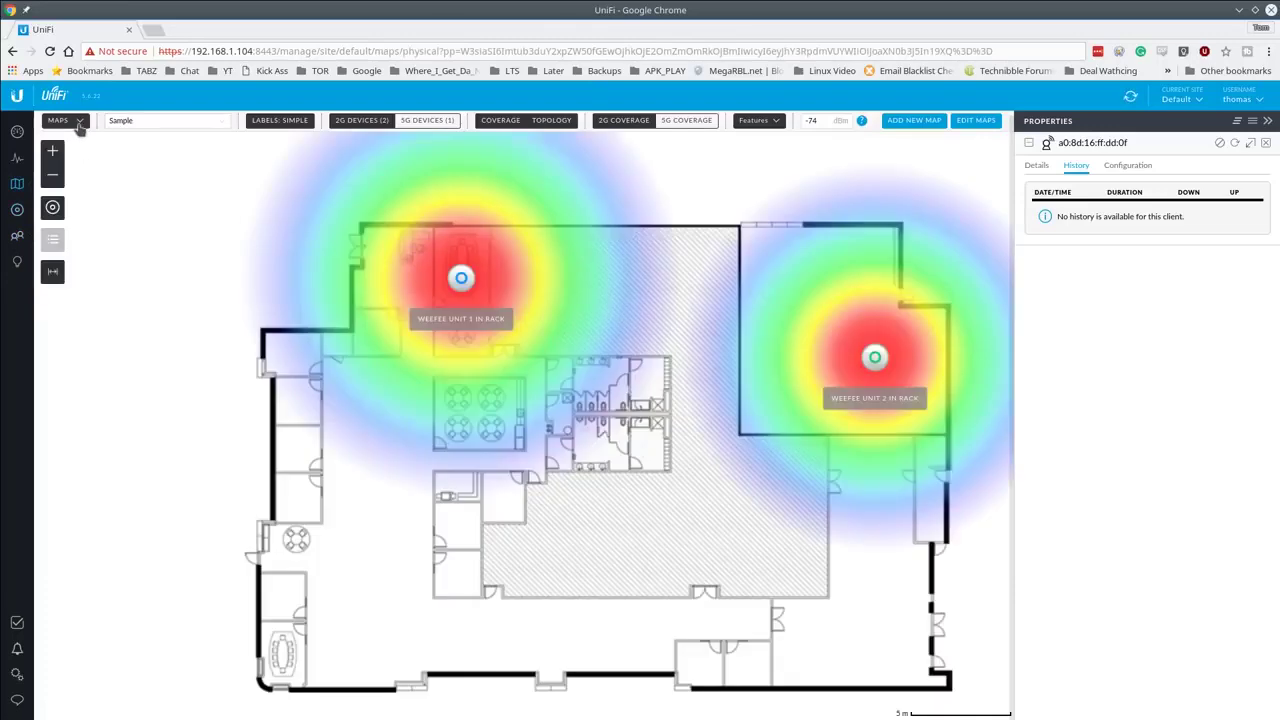
{"action": "left_click", "coordinate": [75, 124]}
{"action": "left_click", "coordinate": [64, 161]}
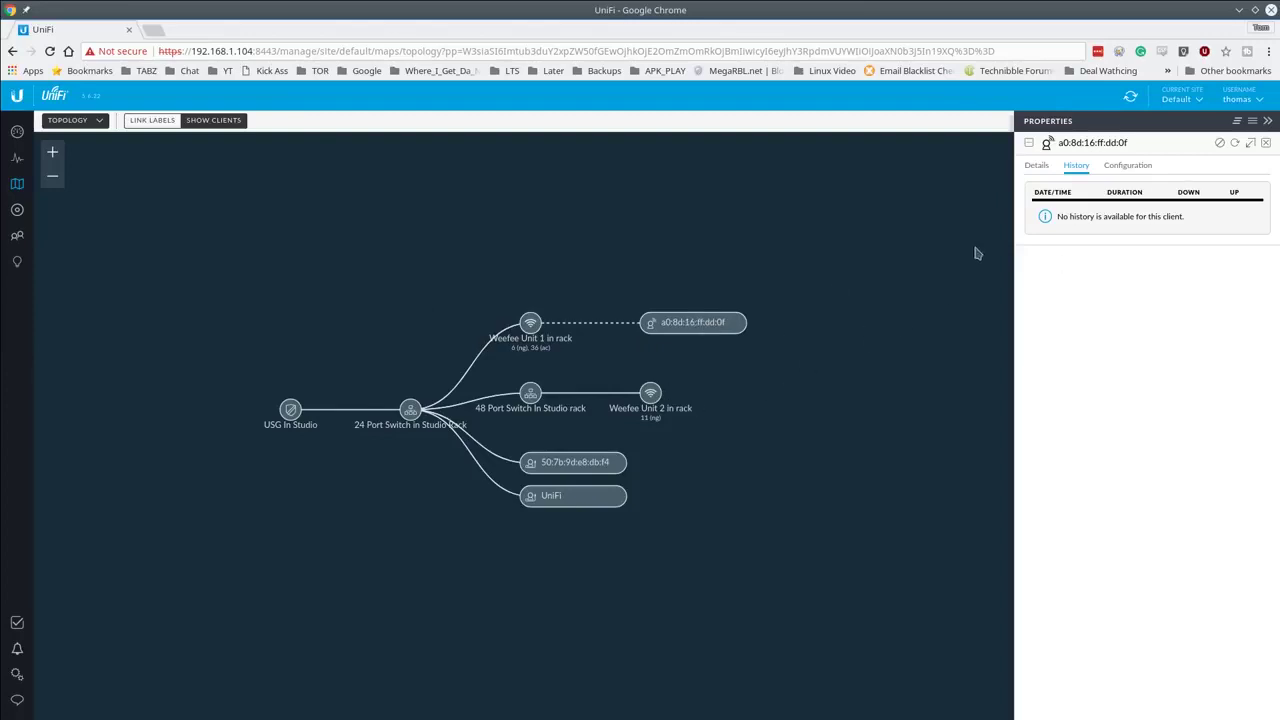
Step: Pop out client 50:7b:9d:e8:db:f4's Properties as a floating window centred on the map
{"action": "left_click", "coordinate": [582, 470]}
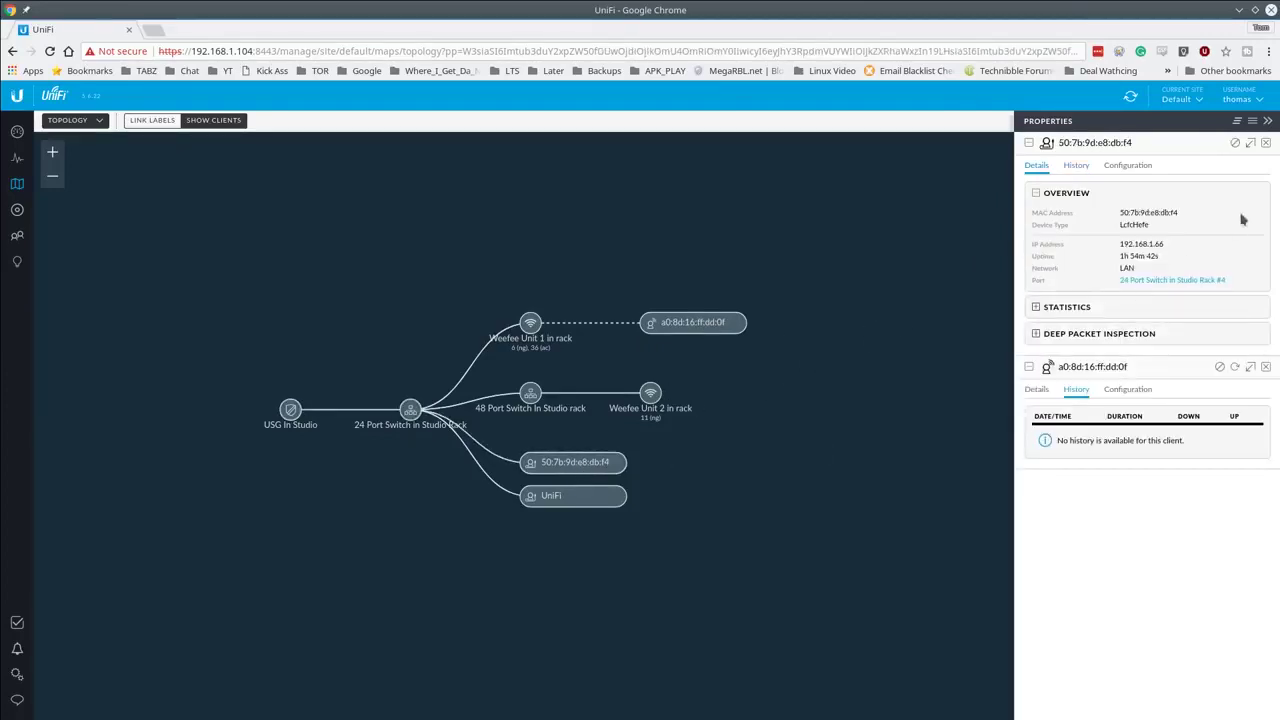
{"action": "left_click", "coordinate": [1266, 143]}
{"action": "left_click", "coordinate": [1266, 143]}
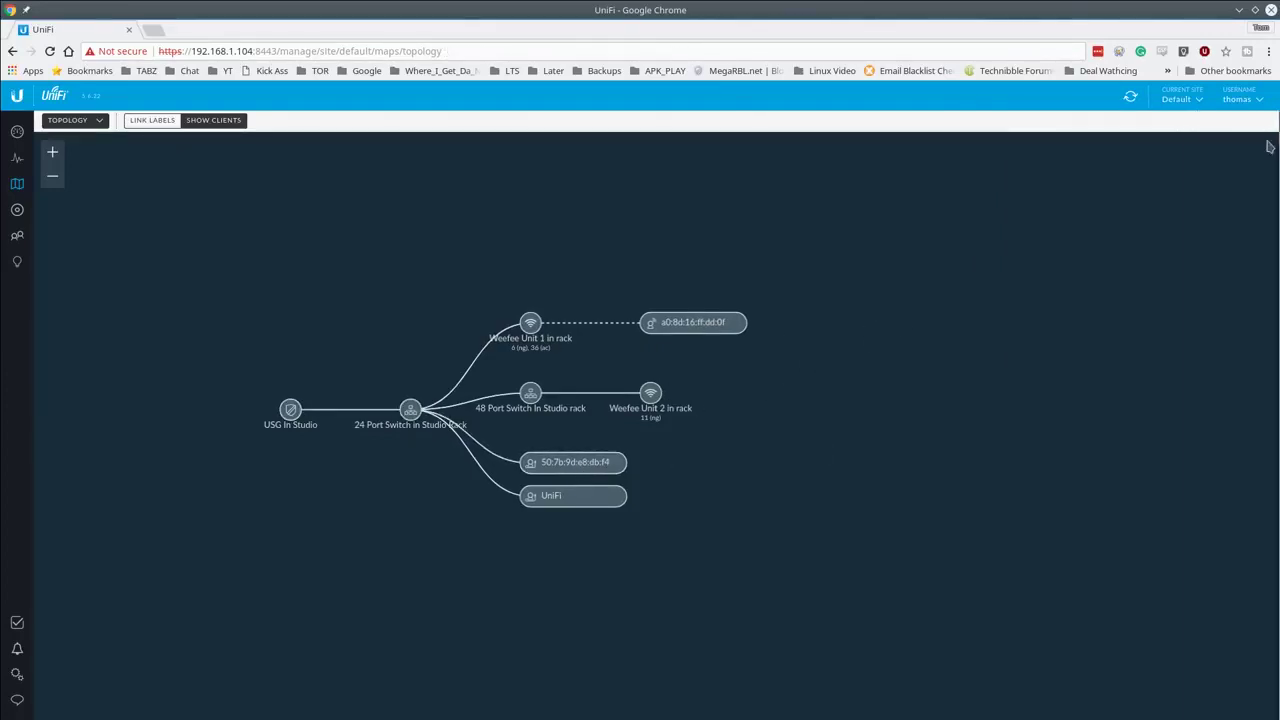
{"action": "left_click", "coordinate": [573, 470]}
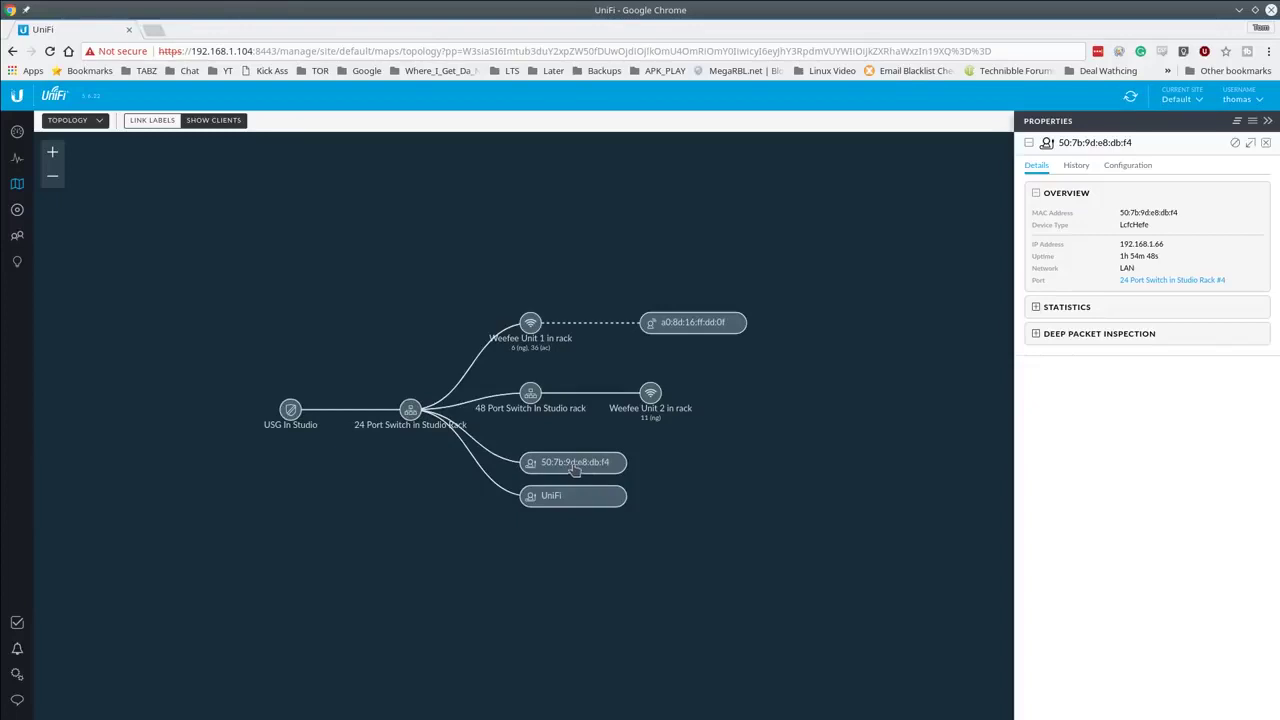
{"action": "left_click", "coordinate": [1250, 143]}
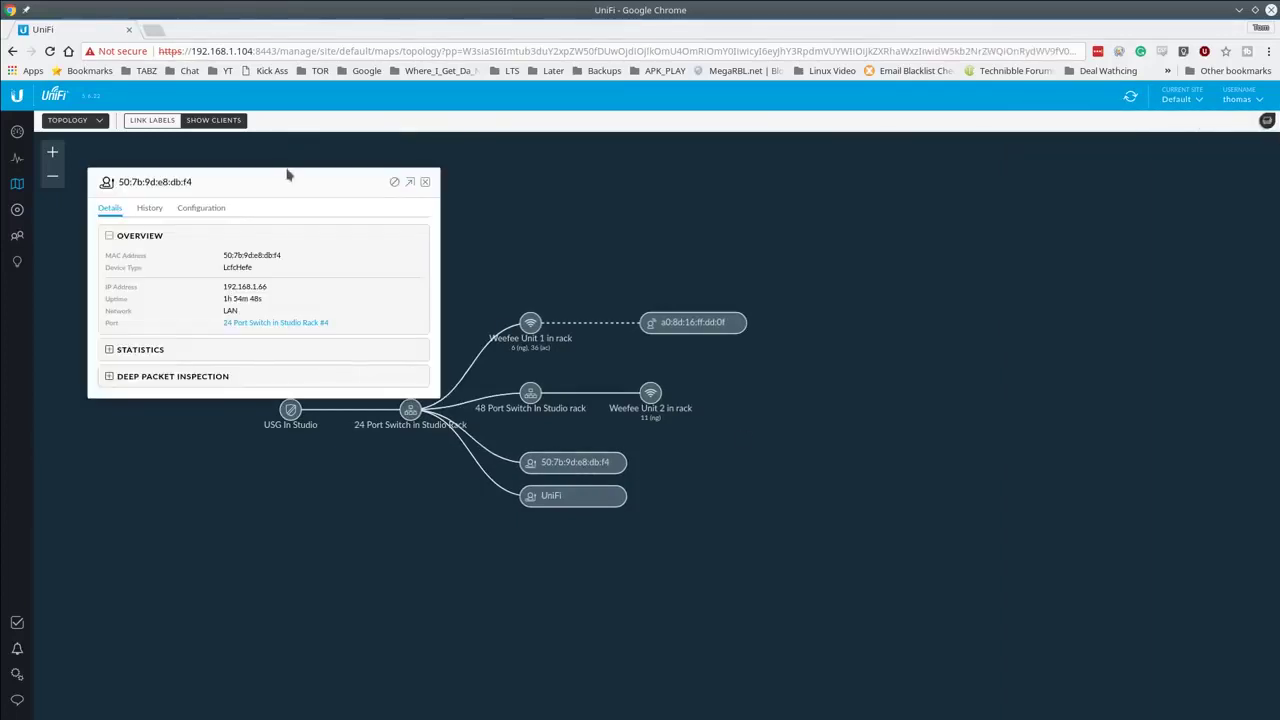
{"action": "left_click_drag", "start_coordinate": [278, 193], "coordinate": [659, 189]}
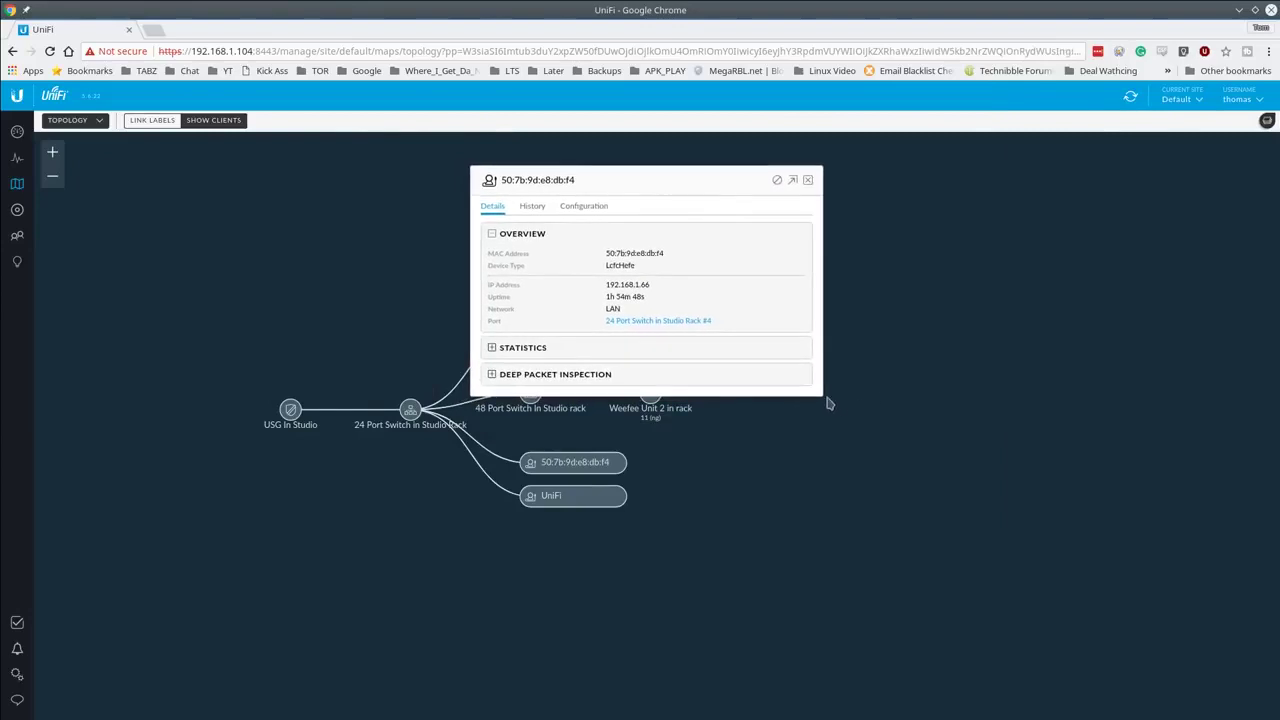
Step: Browse the client's DPI, Statistics and History, ending on its Configuration
{"action": "left_click", "coordinate": [530, 374]}
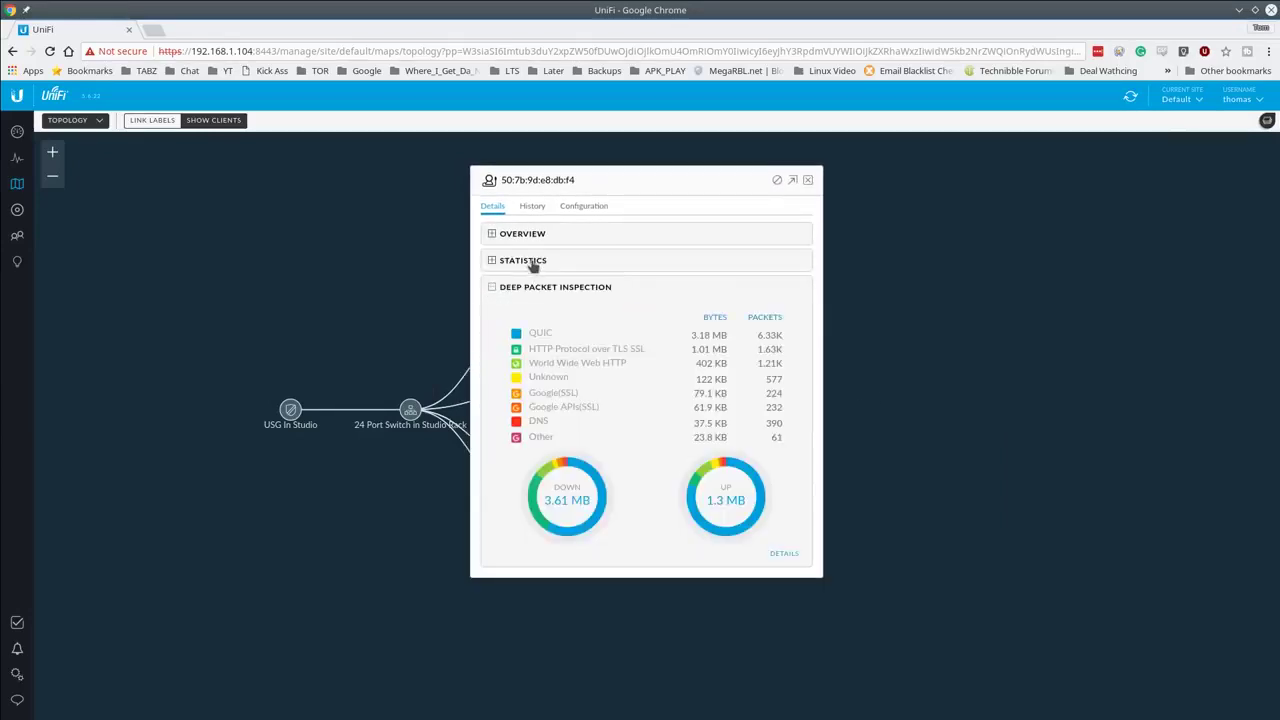
{"action": "left_click", "coordinate": [535, 265]}
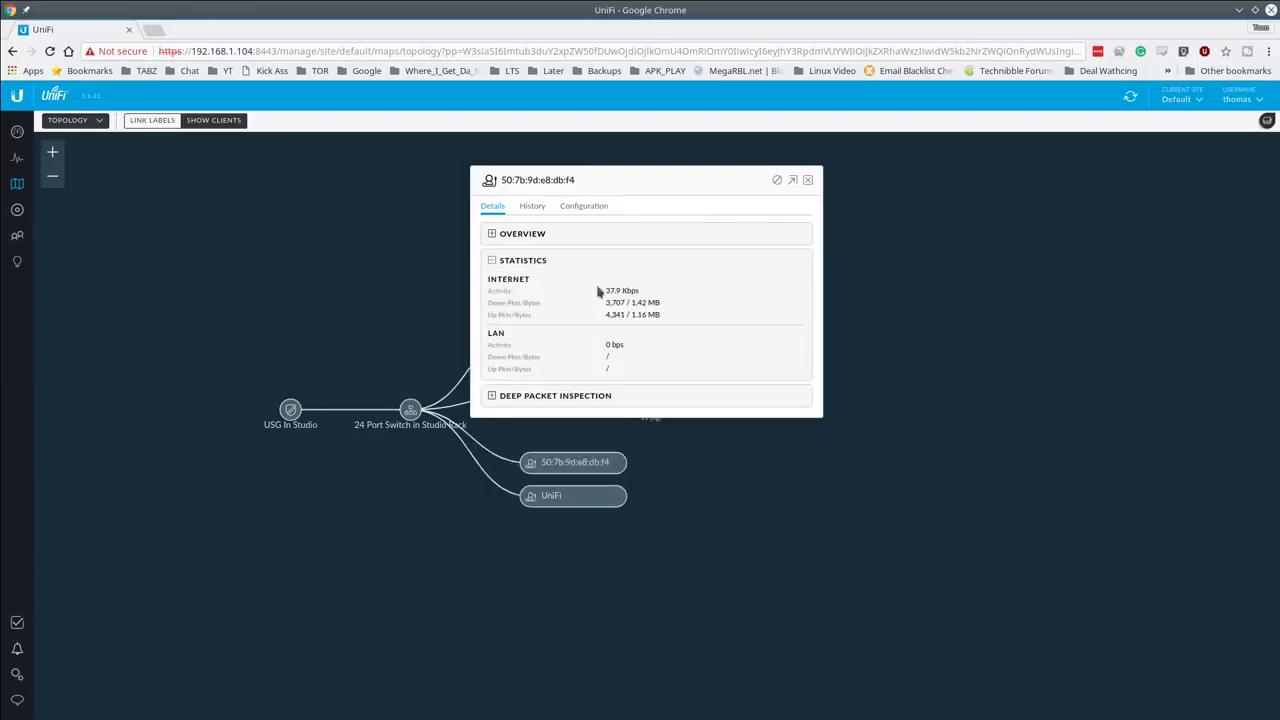
{"action": "left_click", "coordinate": [531, 206]}
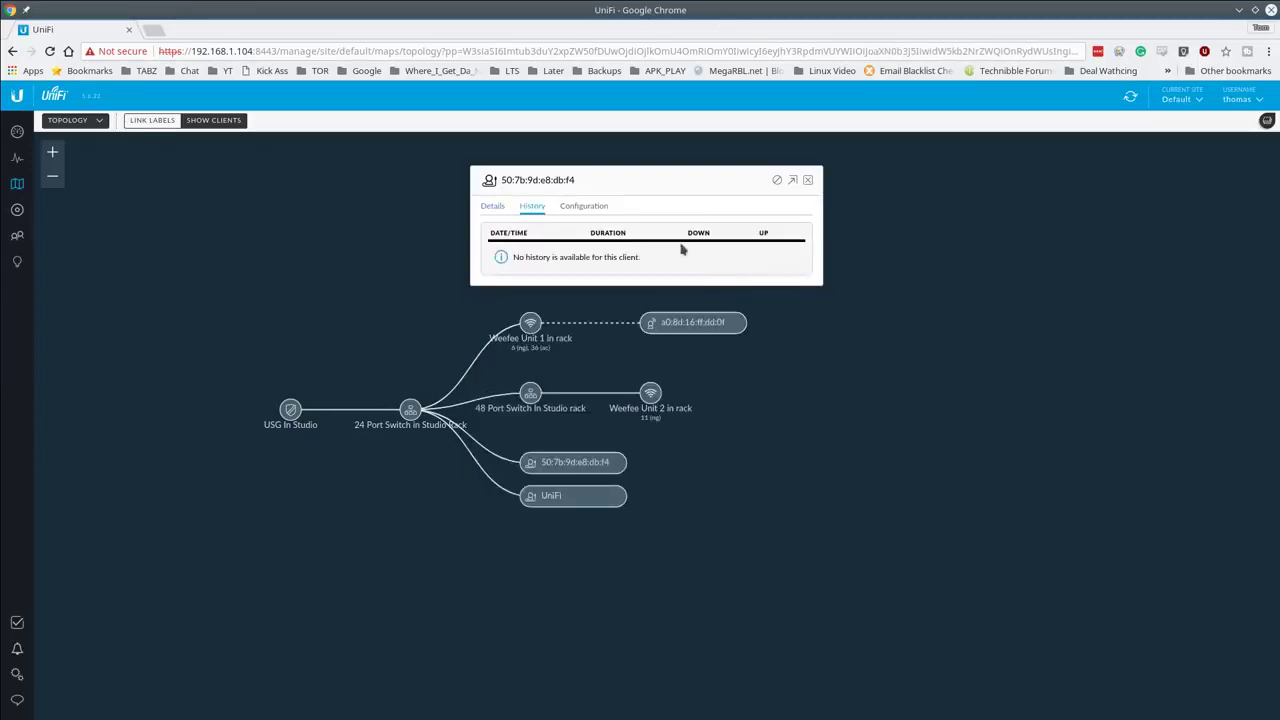
{"action": "left_click", "coordinate": [586, 209]}
{"action": "left_click", "coordinate": [556, 270]}
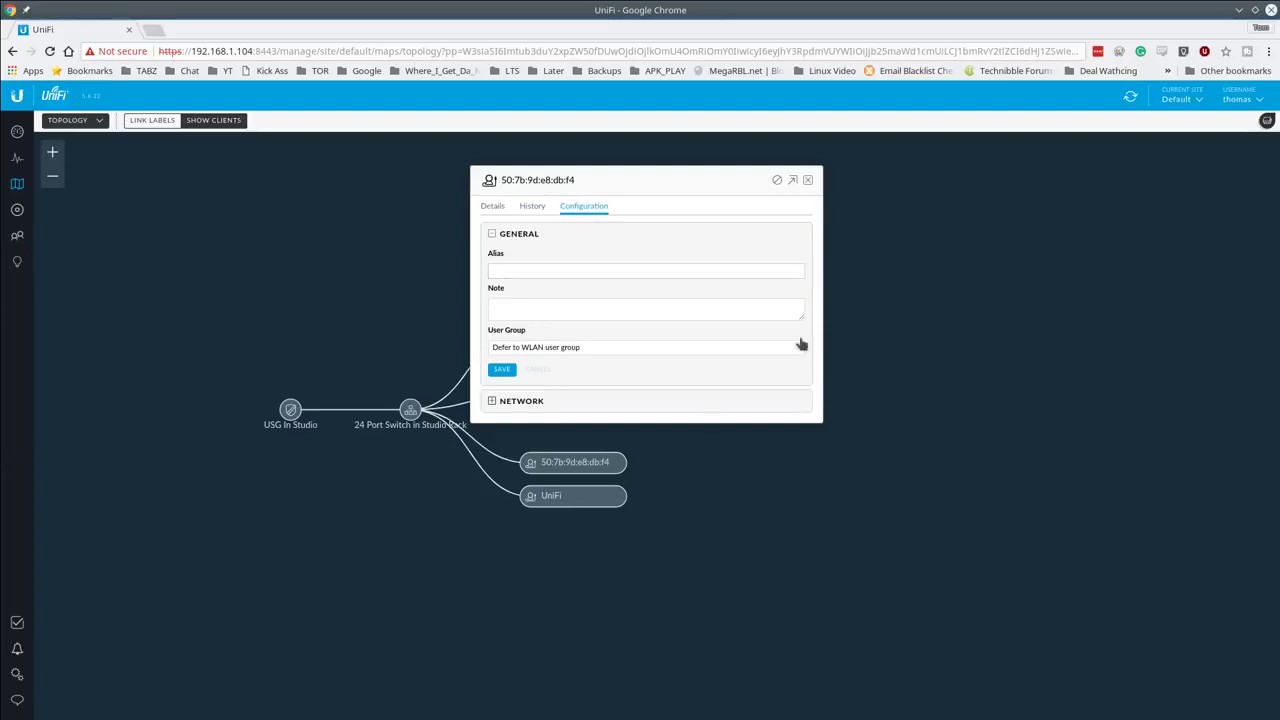
{"action": "left_click", "coordinate": [495, 401]}
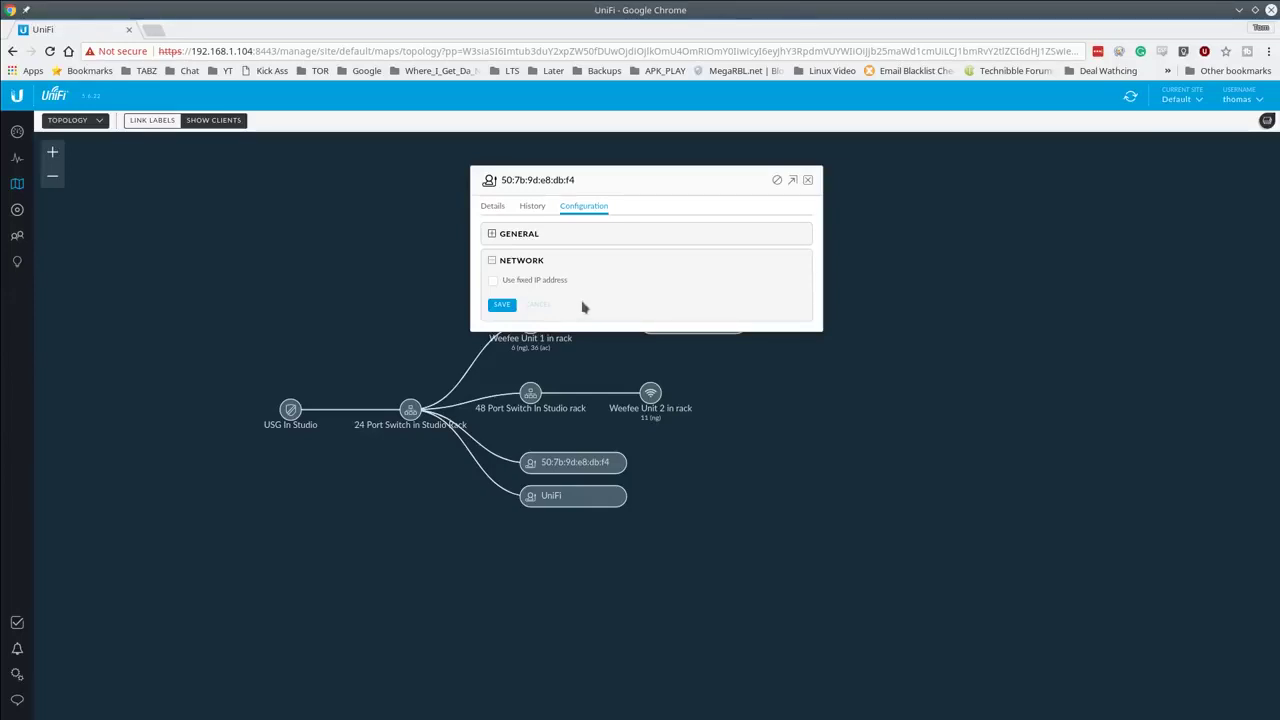
{"action": "left_click", "coordinate": [538, 283]}
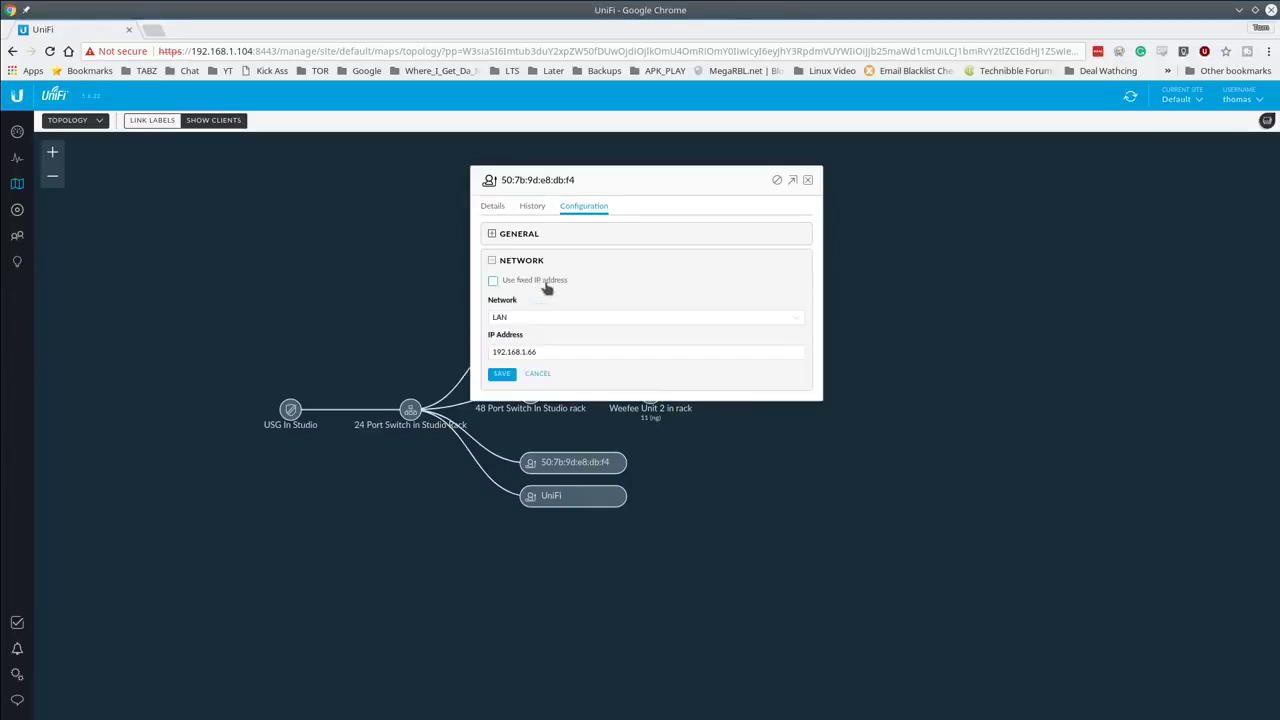
{"action": "left_click", "coordinate": [558, 352]}
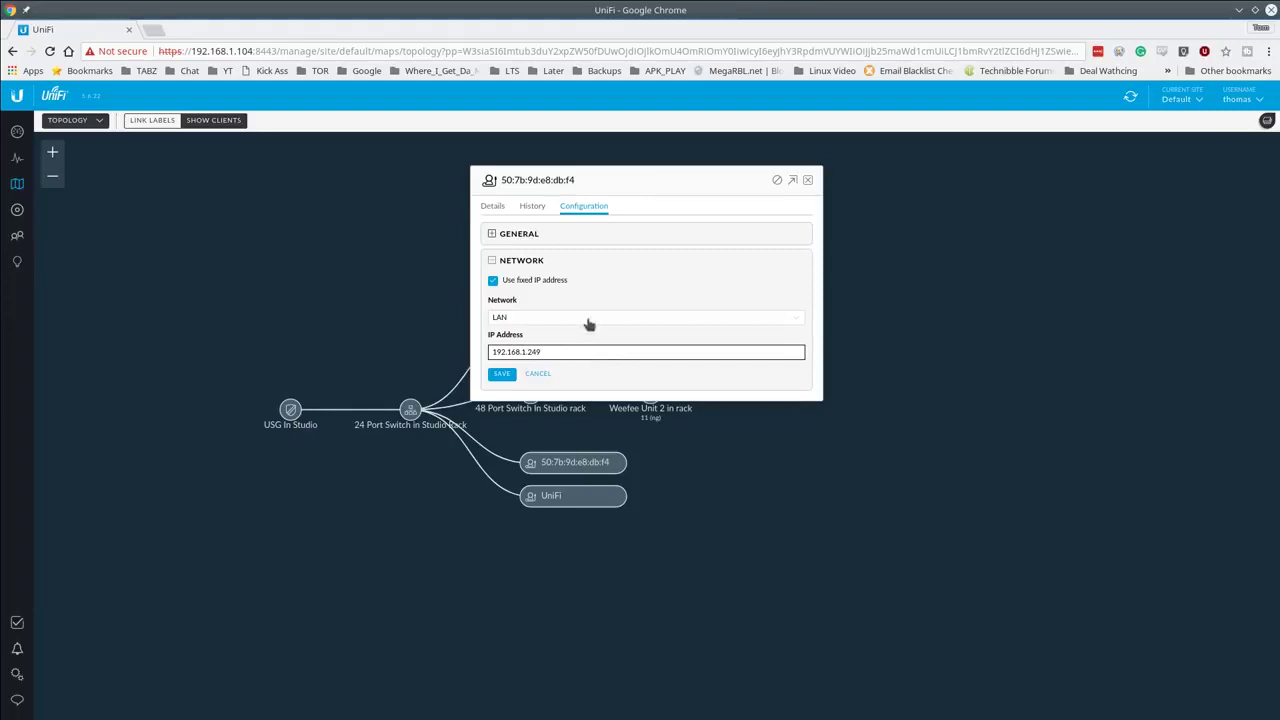
{"action": "left_click", "coordinate": [498, 378]}
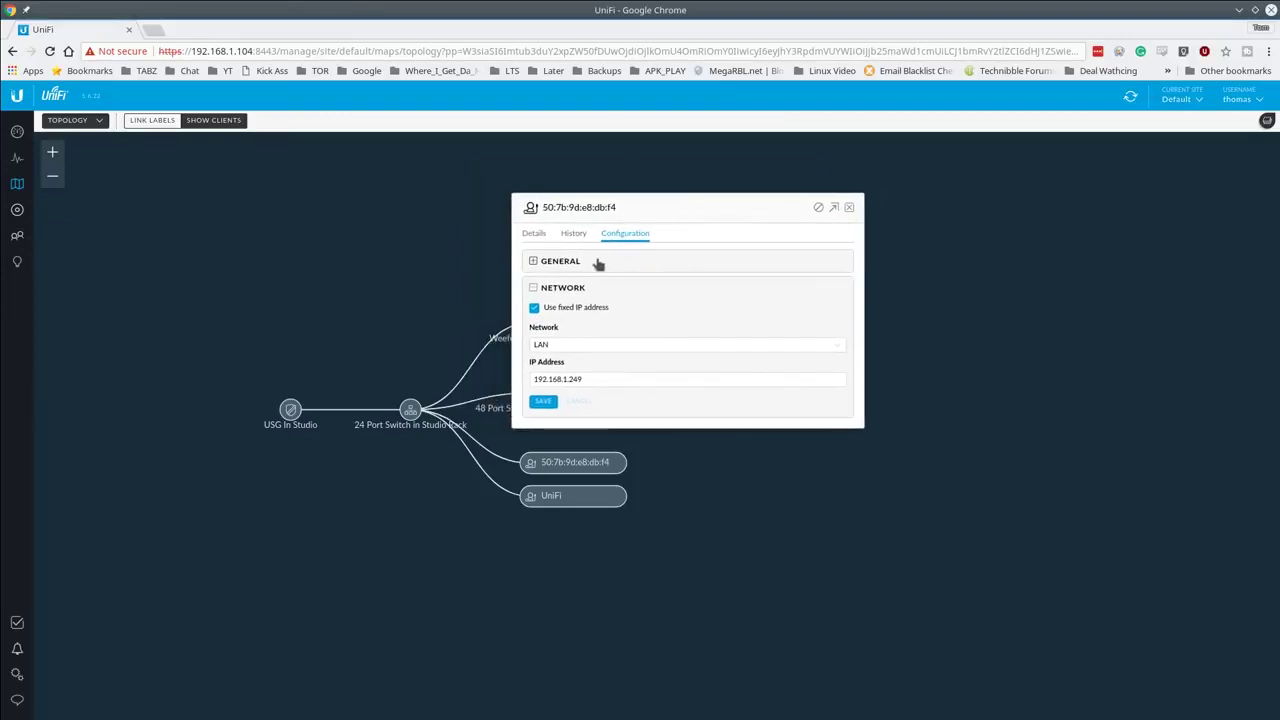
Step: Save an alias with the owner's name and a matching note, then close the window
{"action": "left_click", "coordinate": [560, 264]}
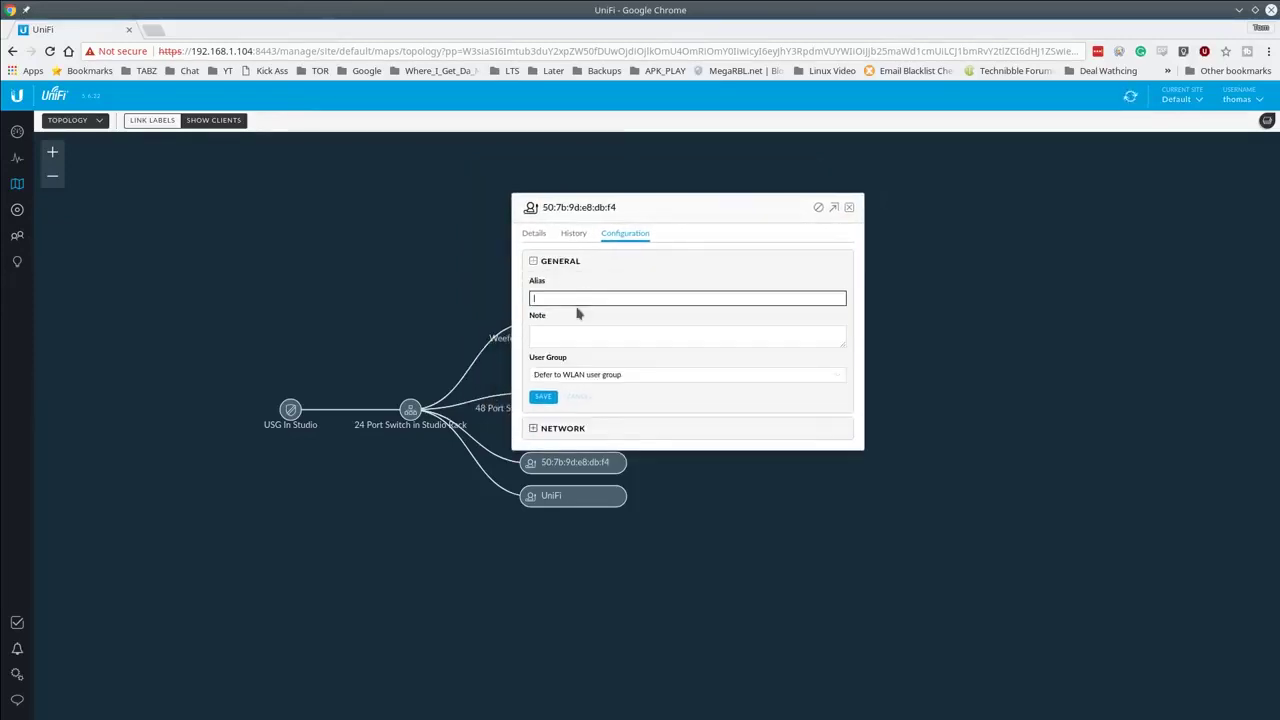
{"action": "type", "text": "Toms Laptop"}
{"action": "left_click", "coordinate": [580, 332]}
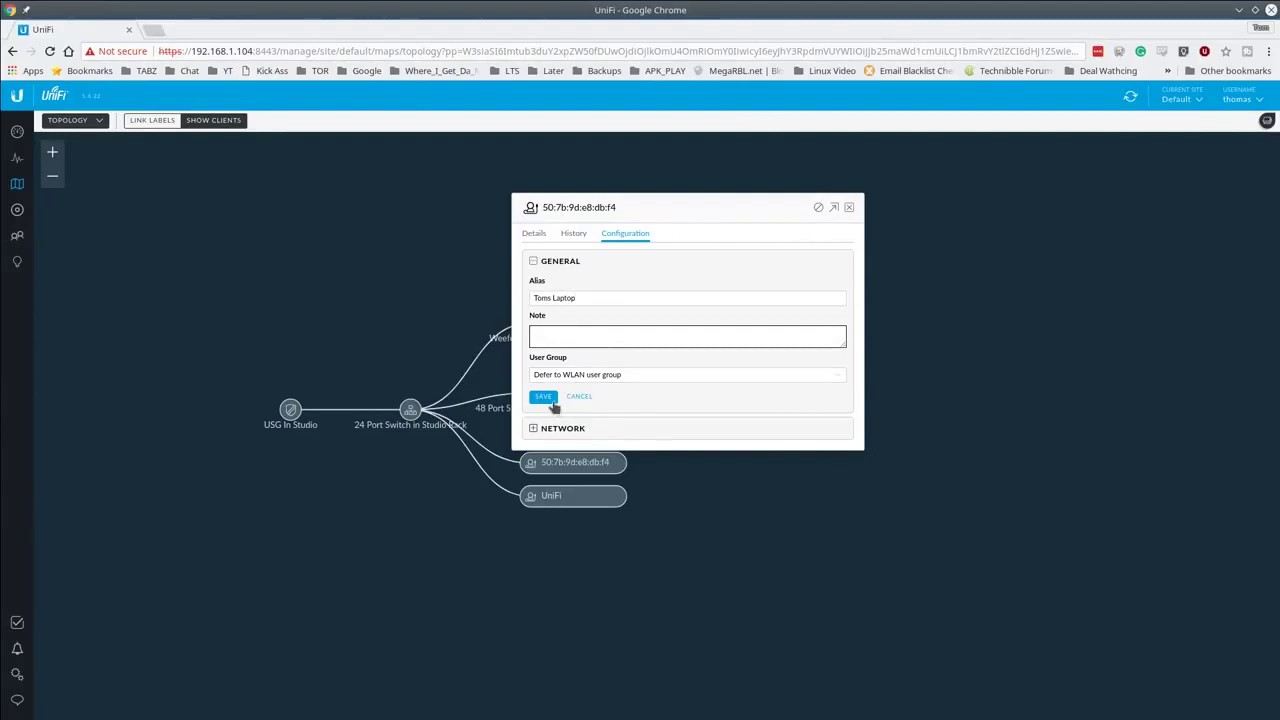
{"action": "type", "text": "This is Toms Thnkpad"}
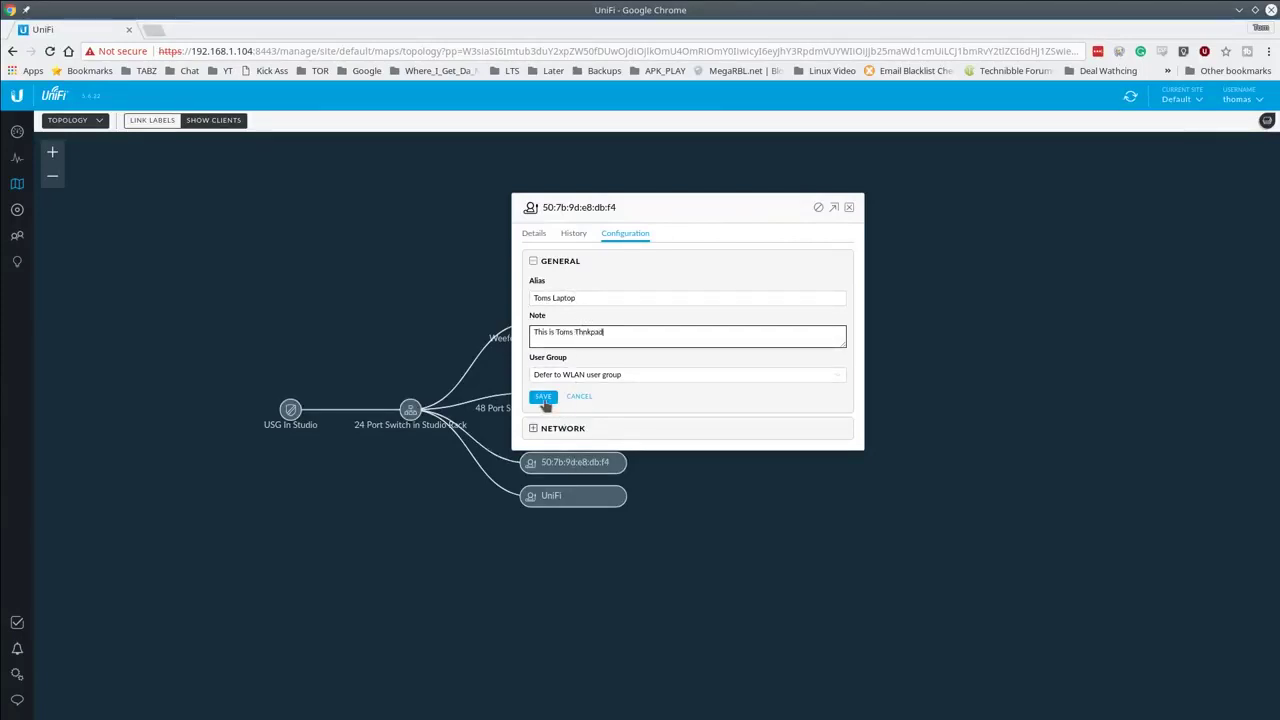
{"action": "left_click", "coordinate": [543, 396]}
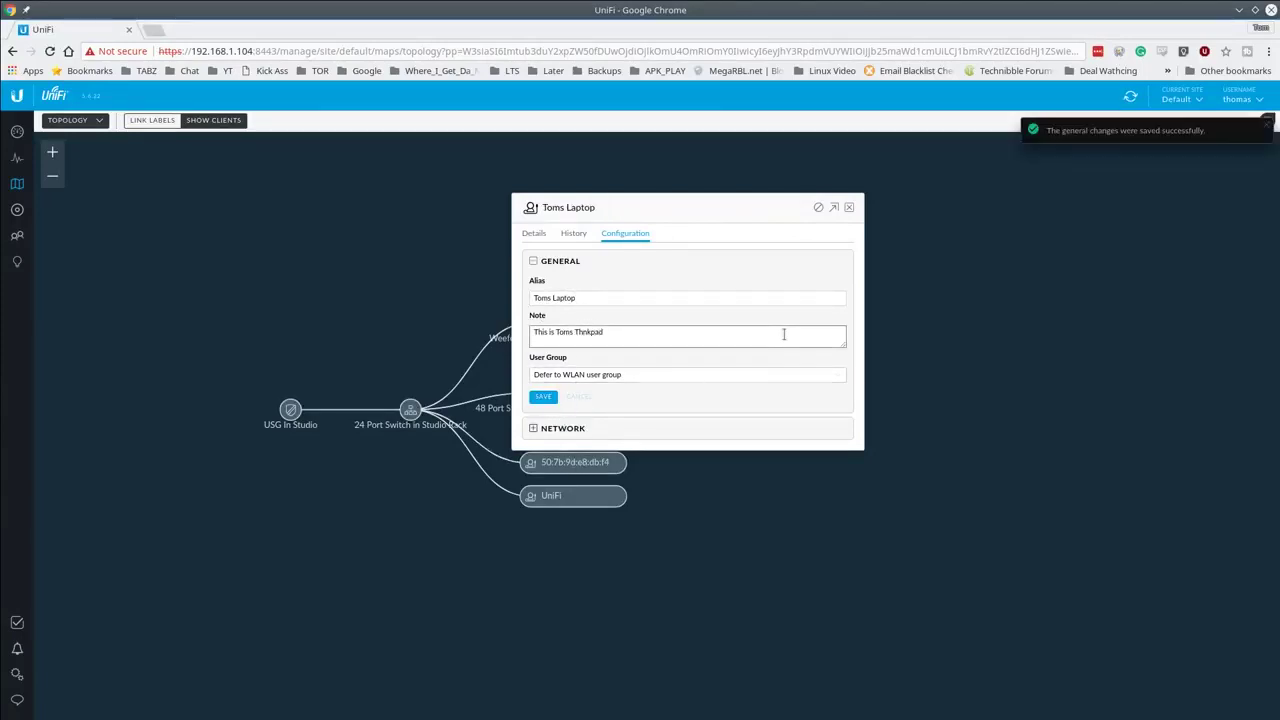
{"action": "left_click", "coordinate": [850, 208]}
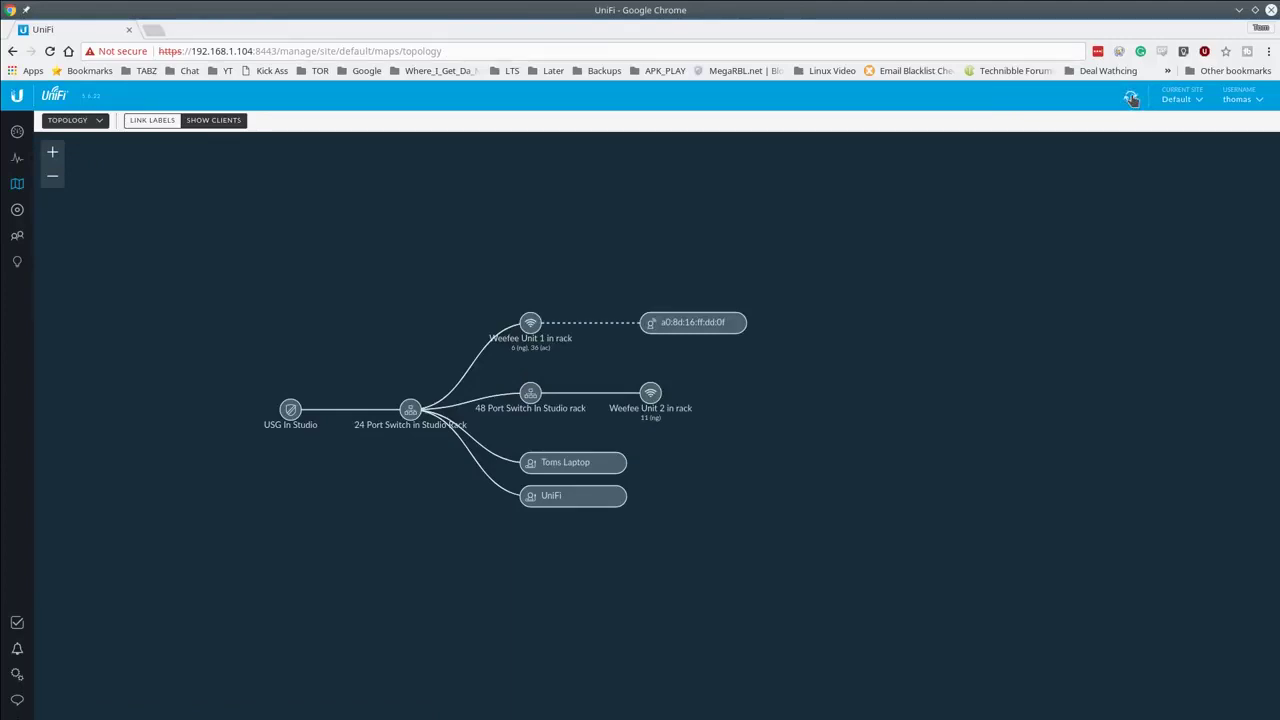
{"action": "left_click", "coordinate": [30, 244]}
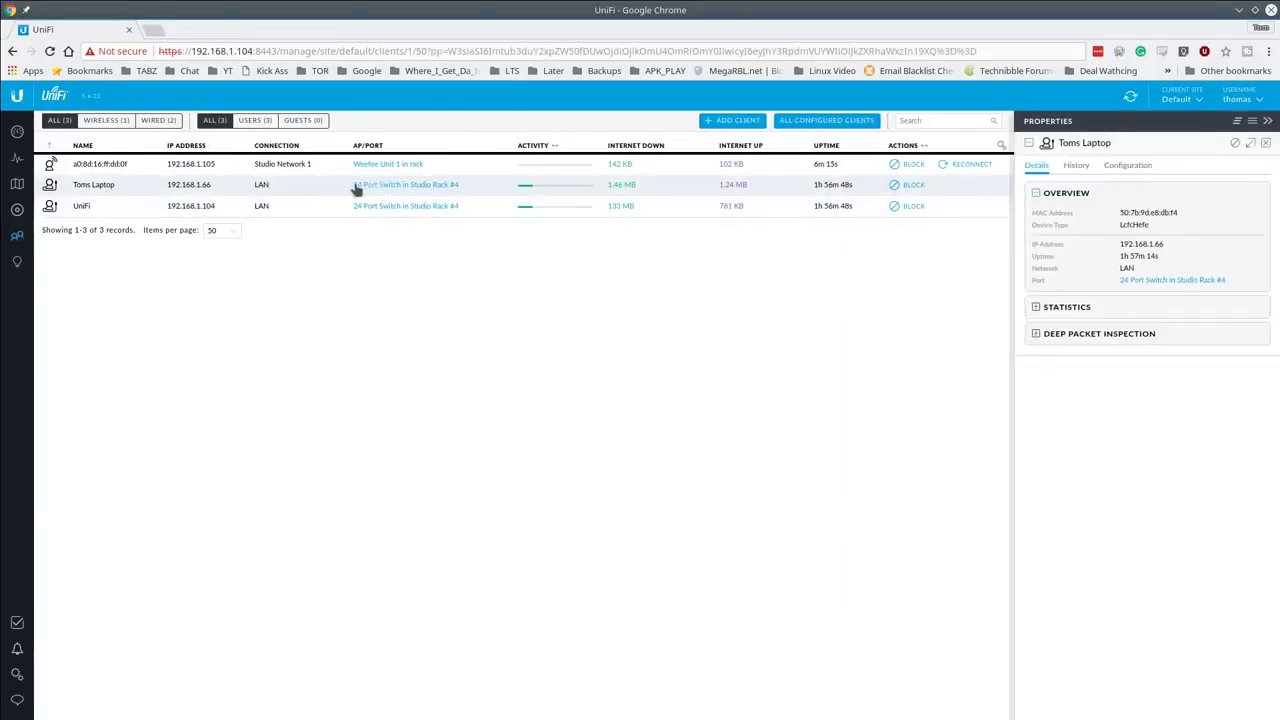
{"action": "left_click", "coordinate": [440, 188]}
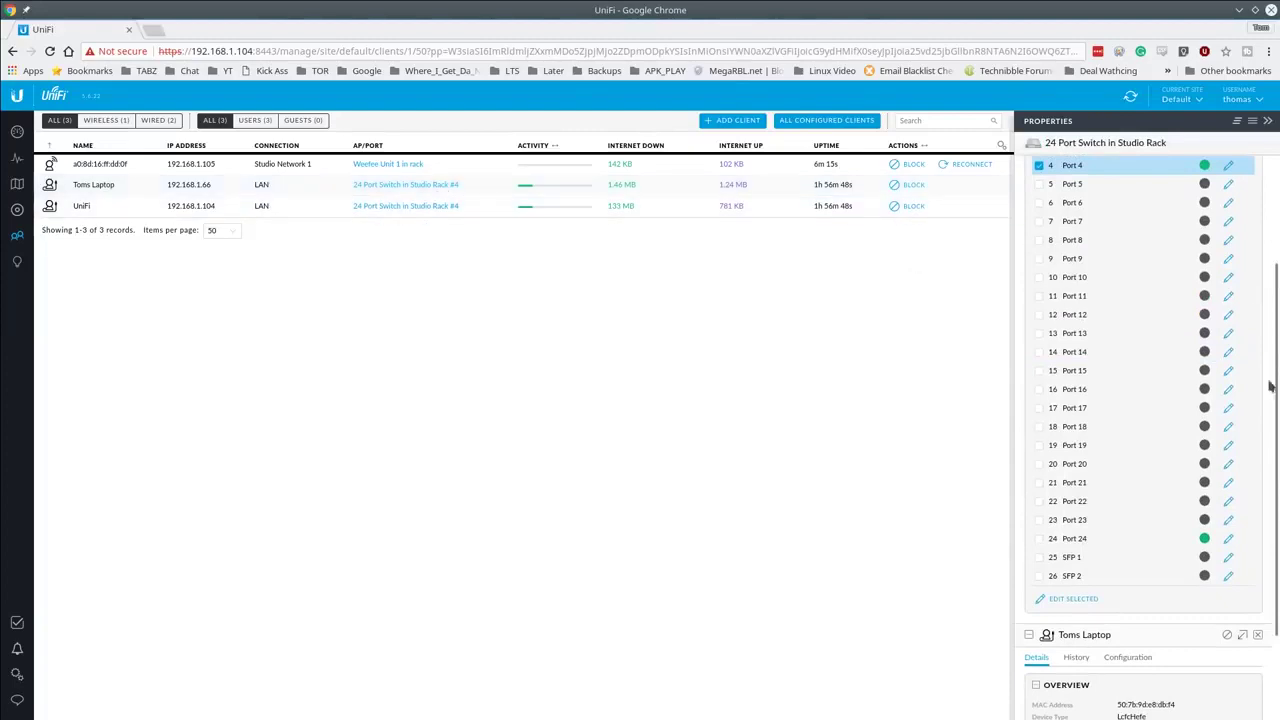
{"action": "scroll", "coordinate": [1276, 366], "scroll_direction": "up", "scroll_amount": 1}
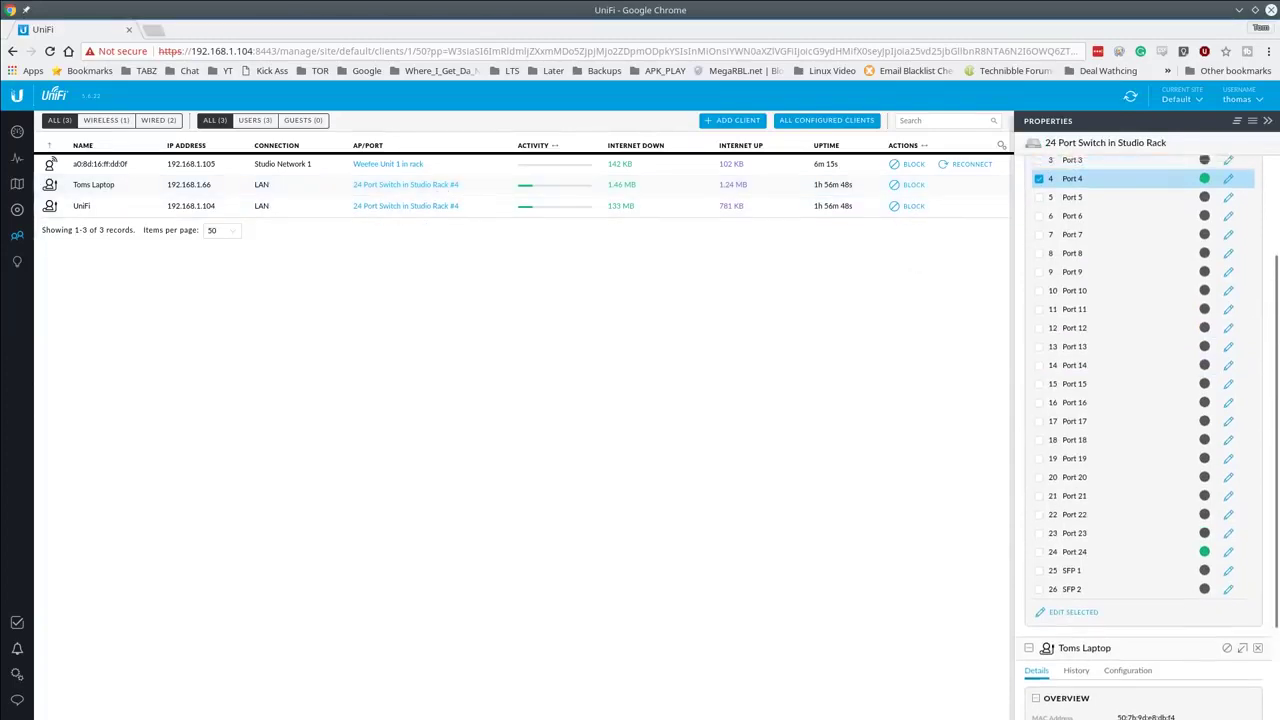
{"action": "scroll", "coordinate": [1140, 400], "scroll_direction": "up", "scroll_amount": 5}
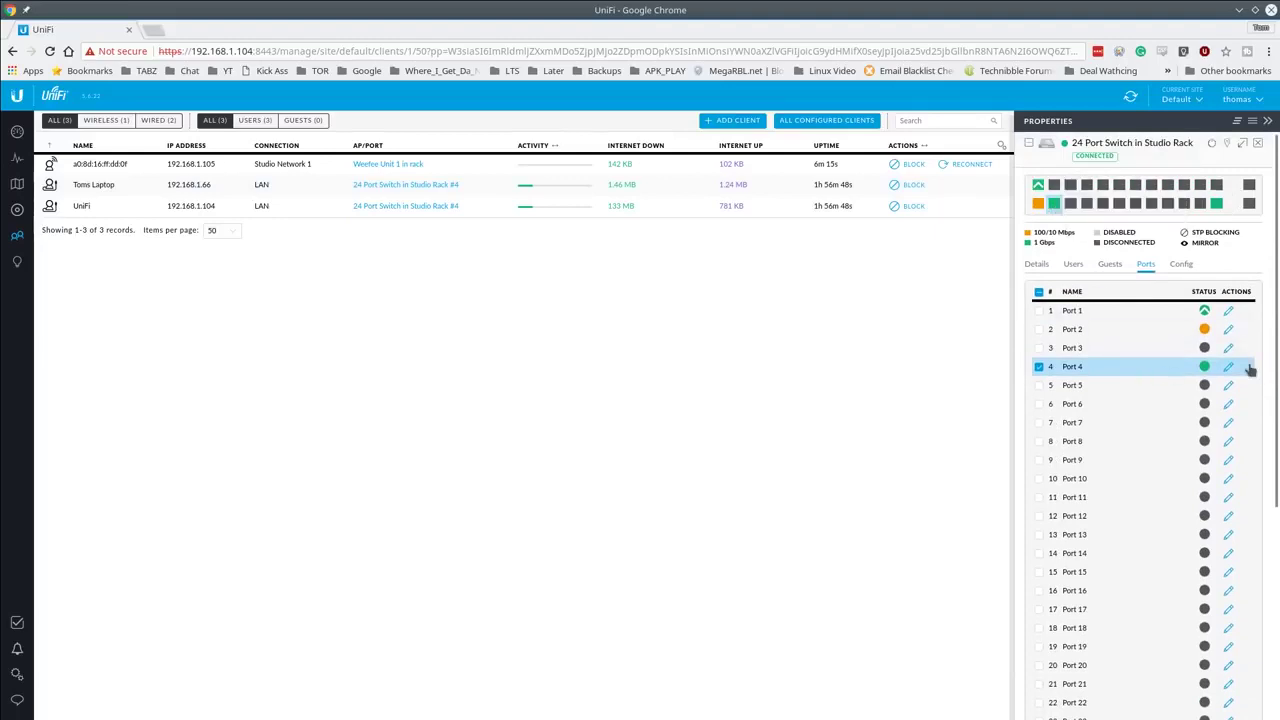
Step: Rename switch Port 4 after the owner's laptop and confirm the change
{"action": "left_click", "coordinate": [1229, 368]}
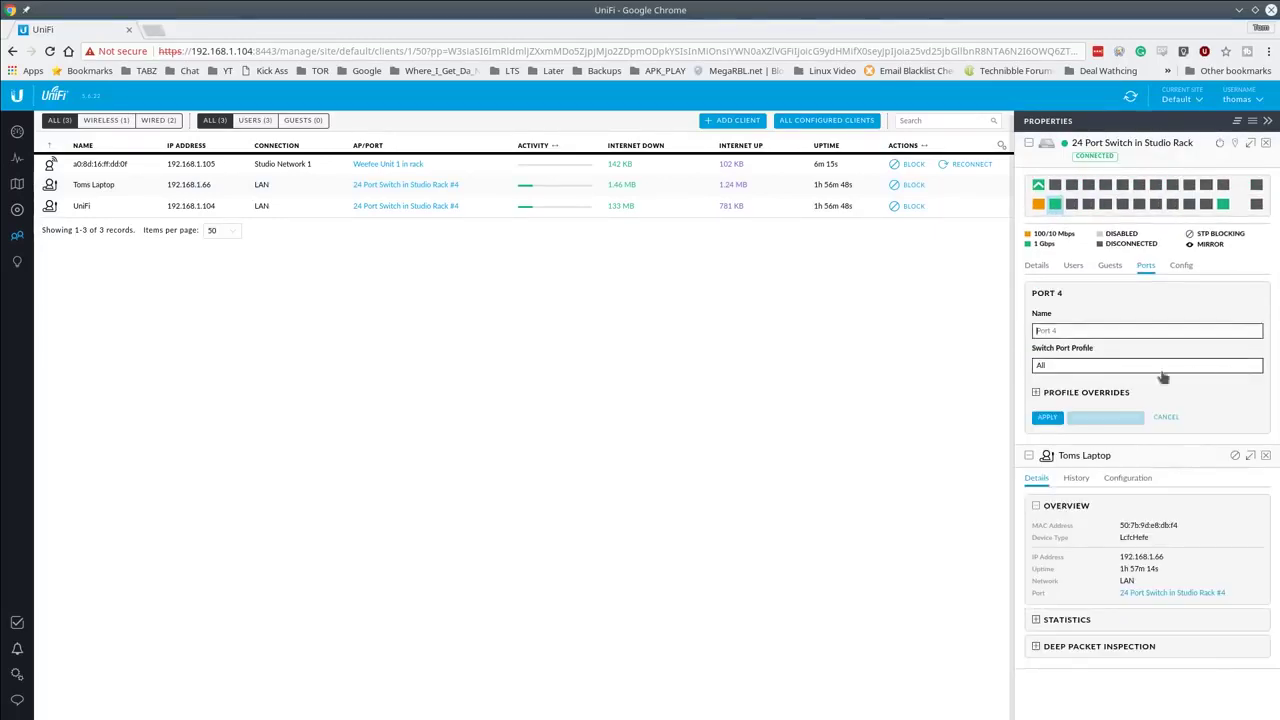
{"action": "type", "text": "To"}
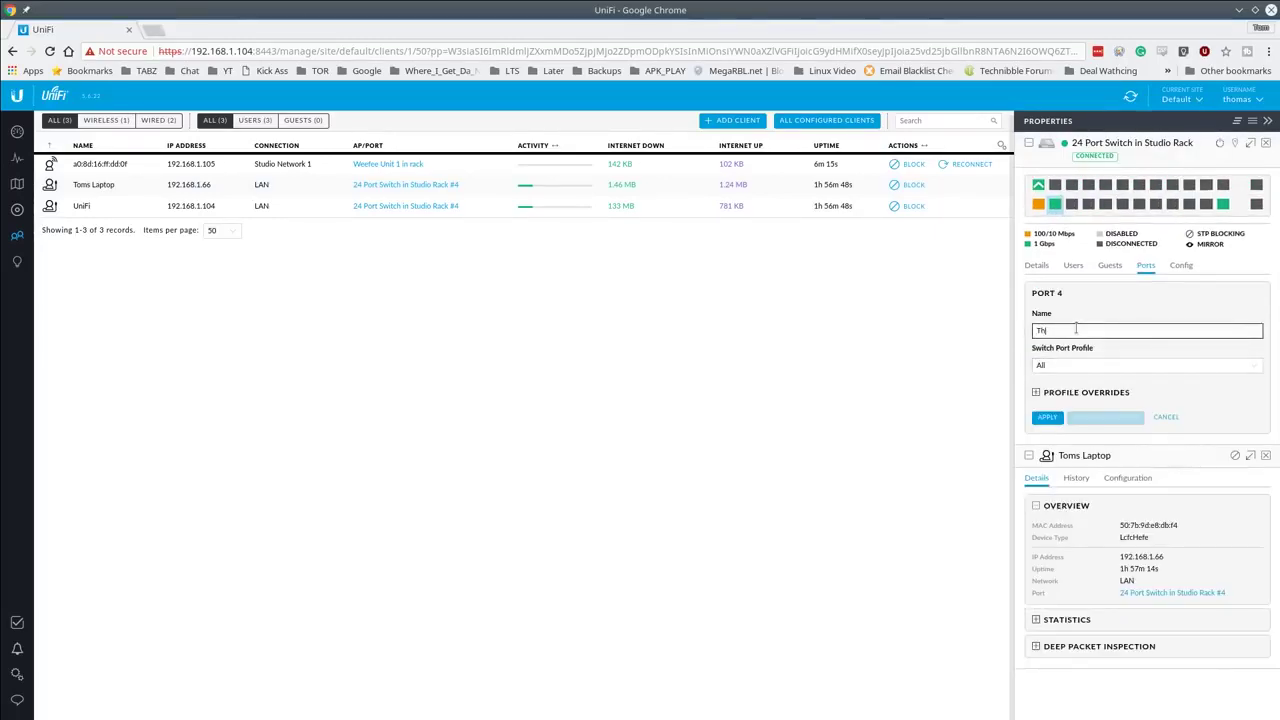
{"action": "type", "text": "ms Laptop"}
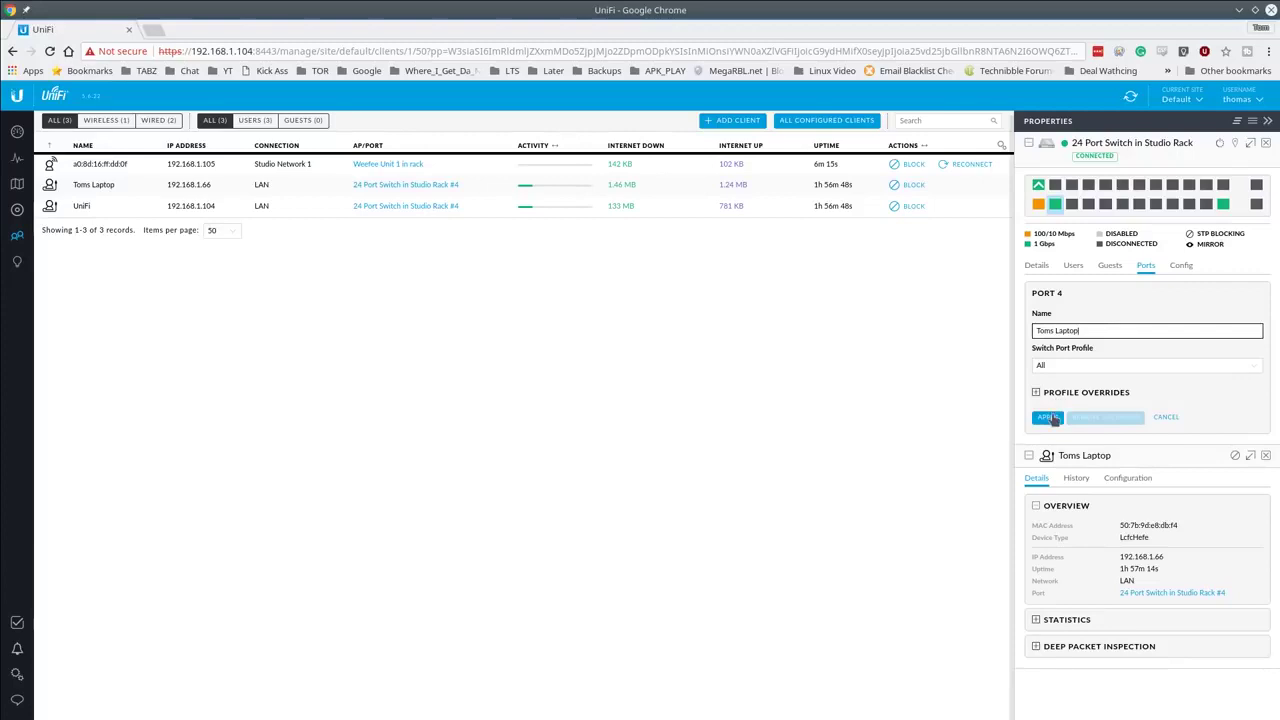
{"action": "left_click", "coordinate": [1047, 417]}
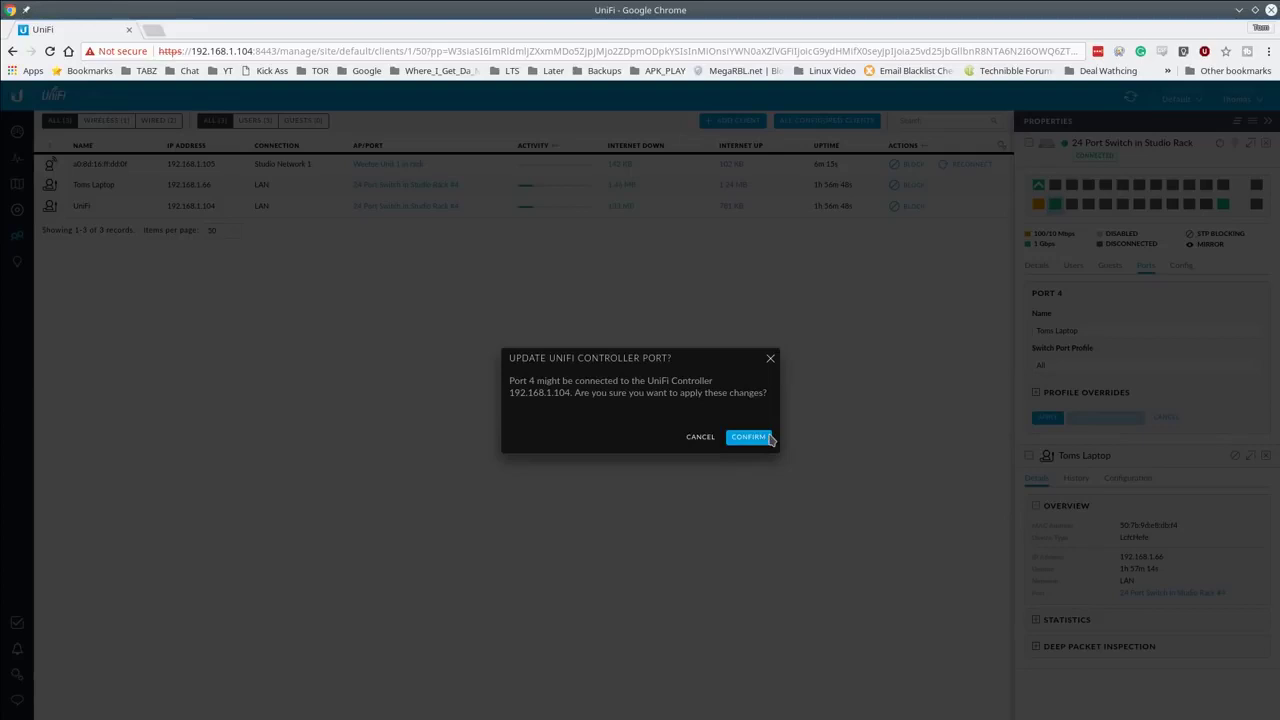
{"action": "left_click", "coordinate": [768, 438]}
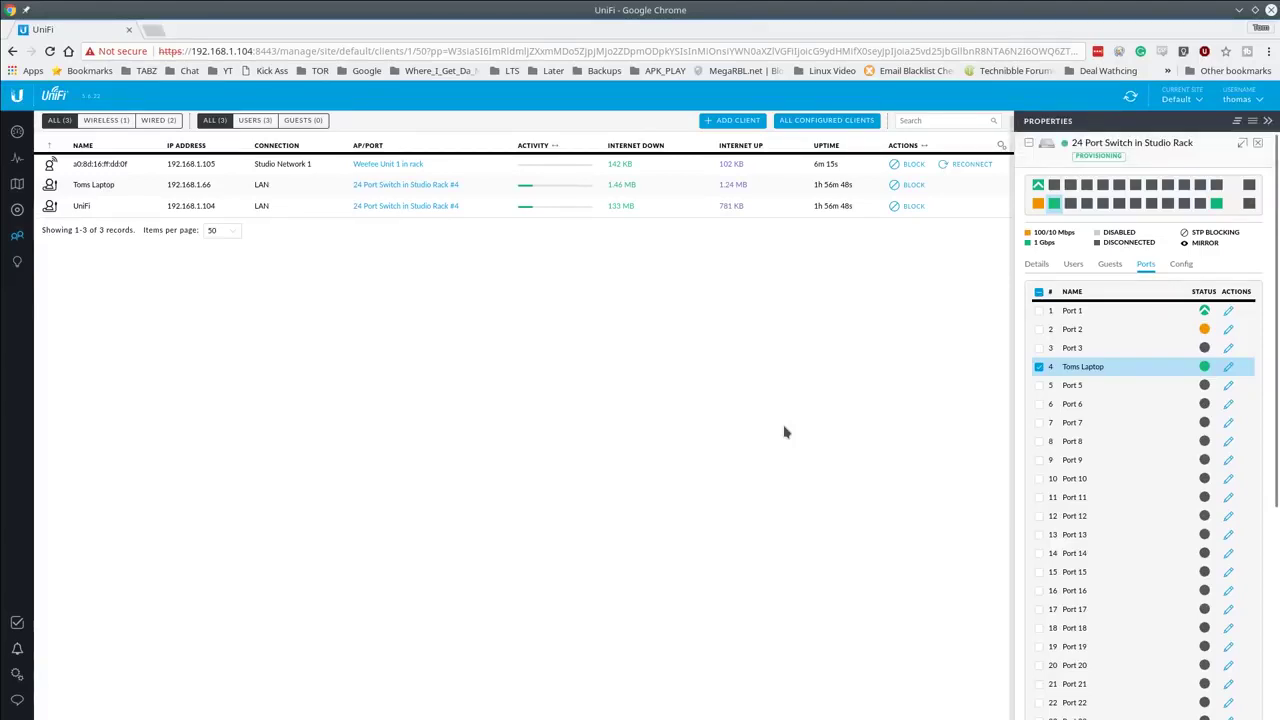
{"action": "mouse_move", "coordinate": [1043, 193]}
Step: Go to the Site settings page showing the Default site and Eastern timezone
{"action": "left_click", "coordinate": [16, 678]}
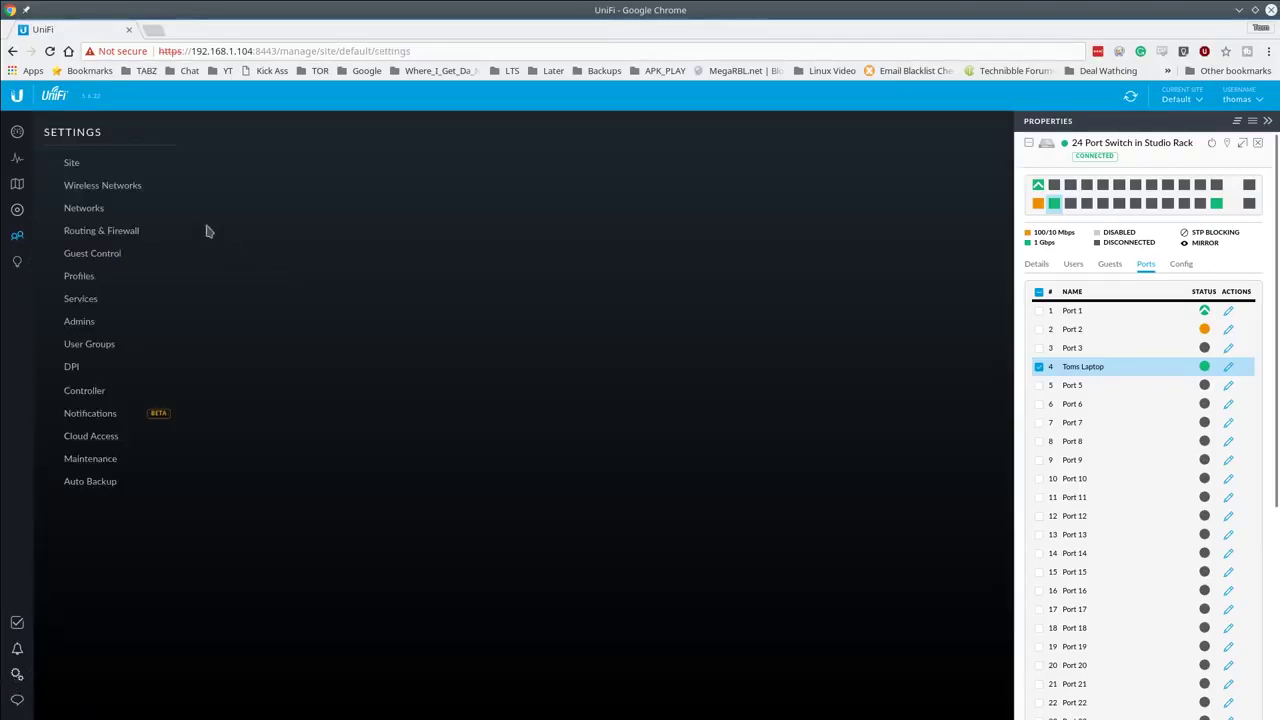
{"action": "left_click", "coordinate": [102, 190]}
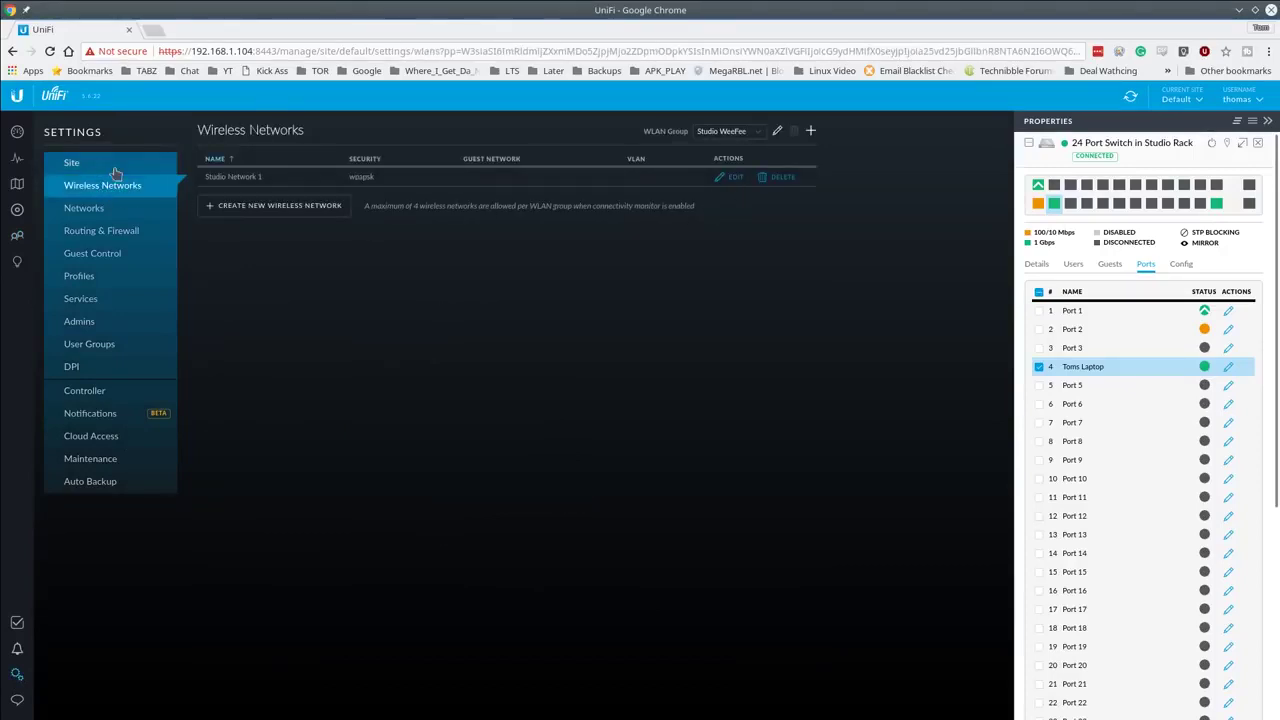
{"action": "left_click", "coordinate": [114, 172]}
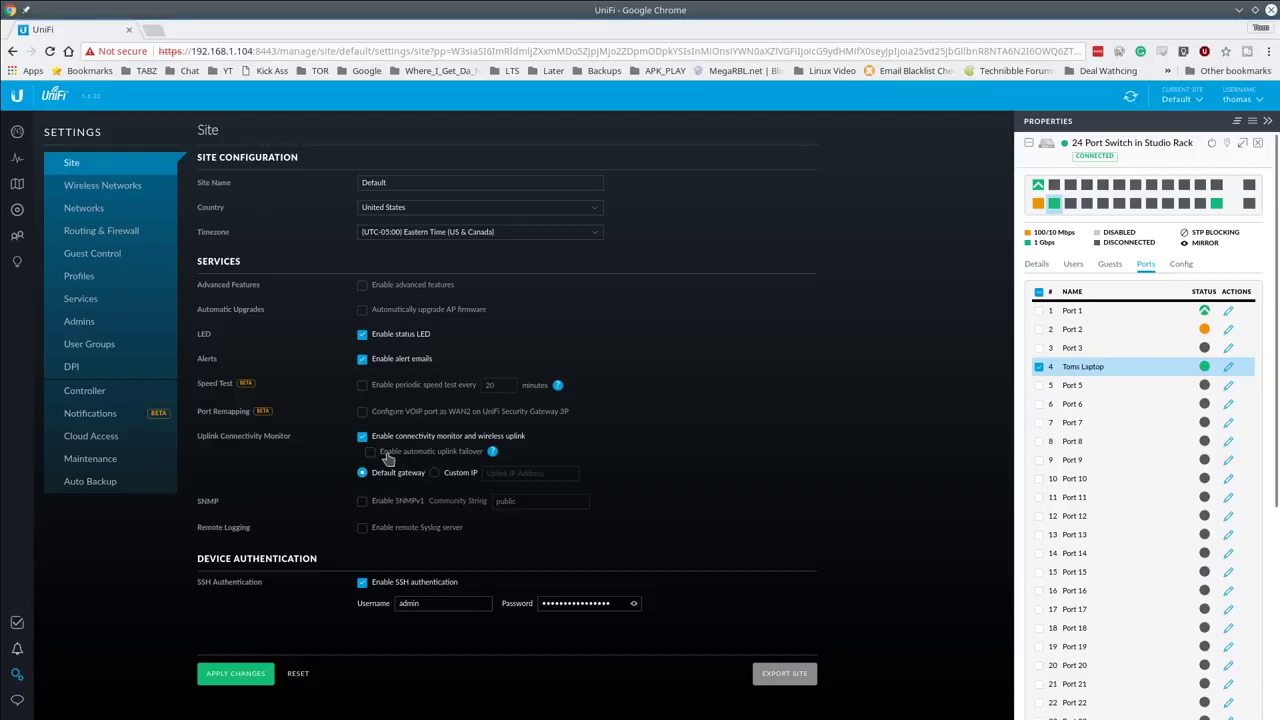
Step: Close the switch Properties panel and the laptop client's details panel
{"action": "mouse_move", "coordinate": [493, 455]}
{"action": "left_click", "coordinate": [1259, 145]}
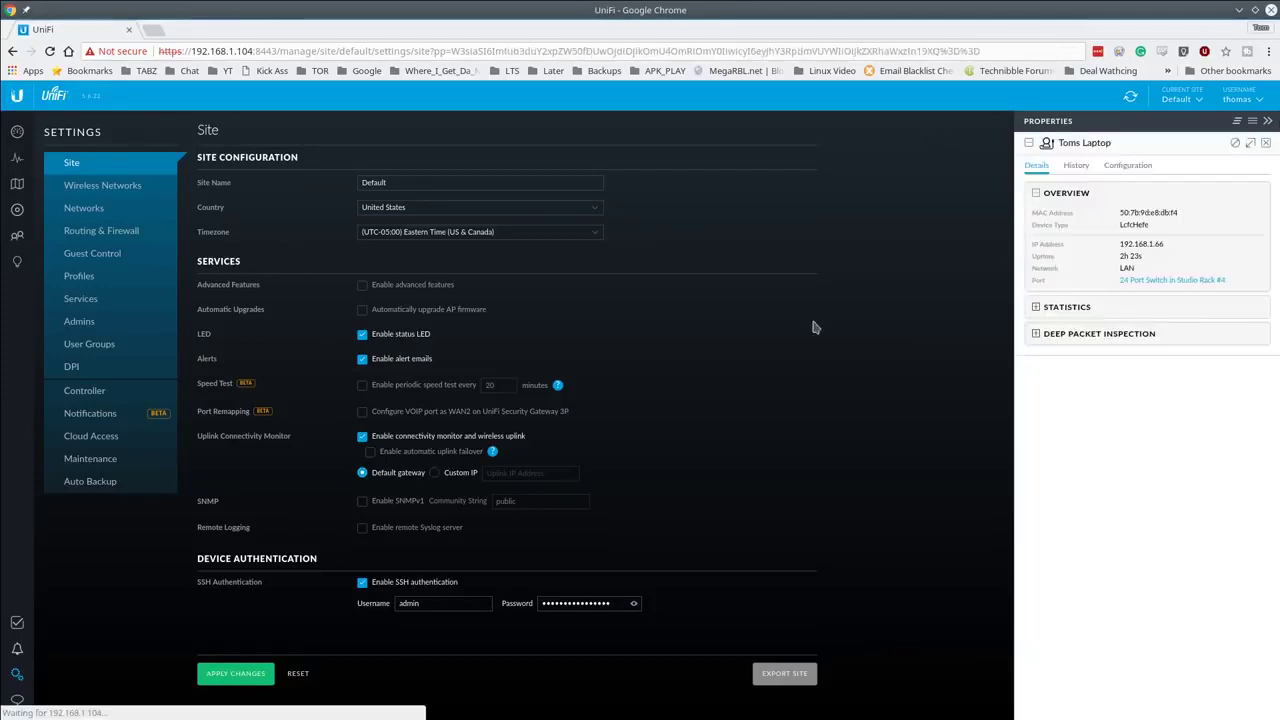
{"action": "left_click", "coordinate": [1265, 148]}
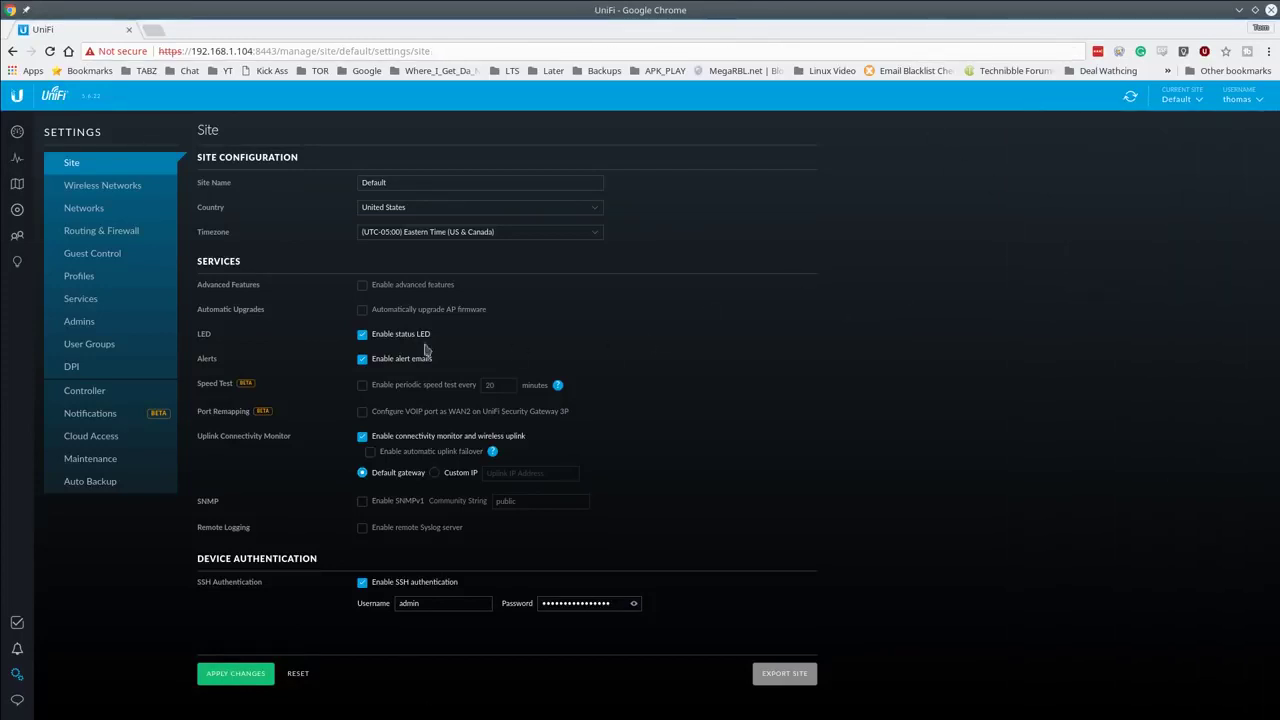
Step: Show the Wireless Networks settings listing Studio Network 1
{"action": "left_click", "coordinate": [103, 187]}
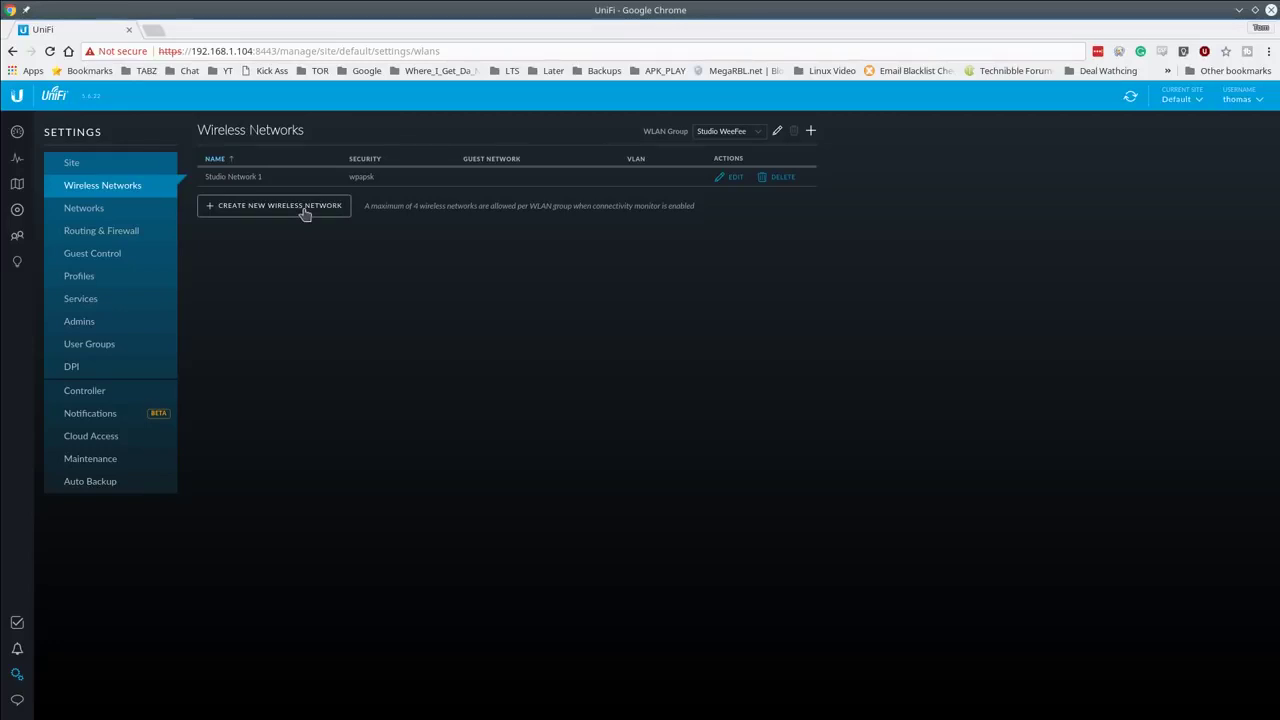
Step: Create wireless network 'Studio Wireless 2' with WPA Personal and a security key, showing Advanced Options
{"action": "left_click", "coordinate": [298, 214]}
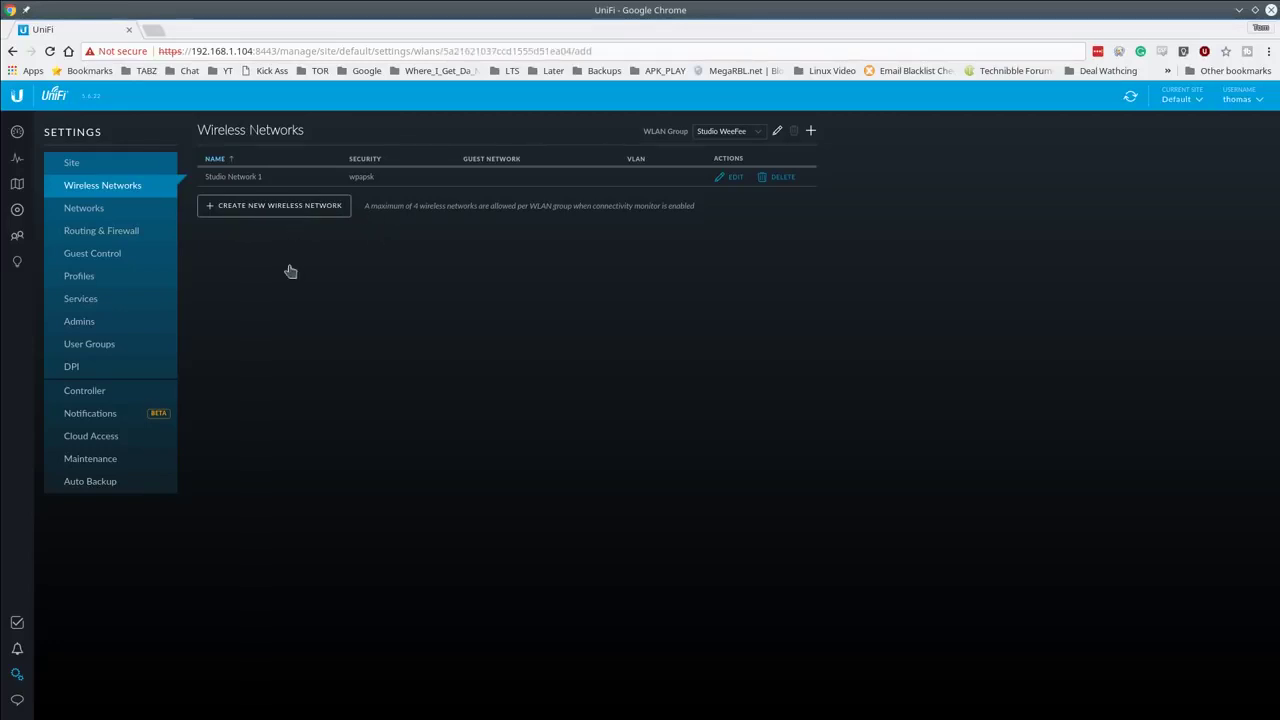
{"action": "left_click", "coordinate": [420, 189]}
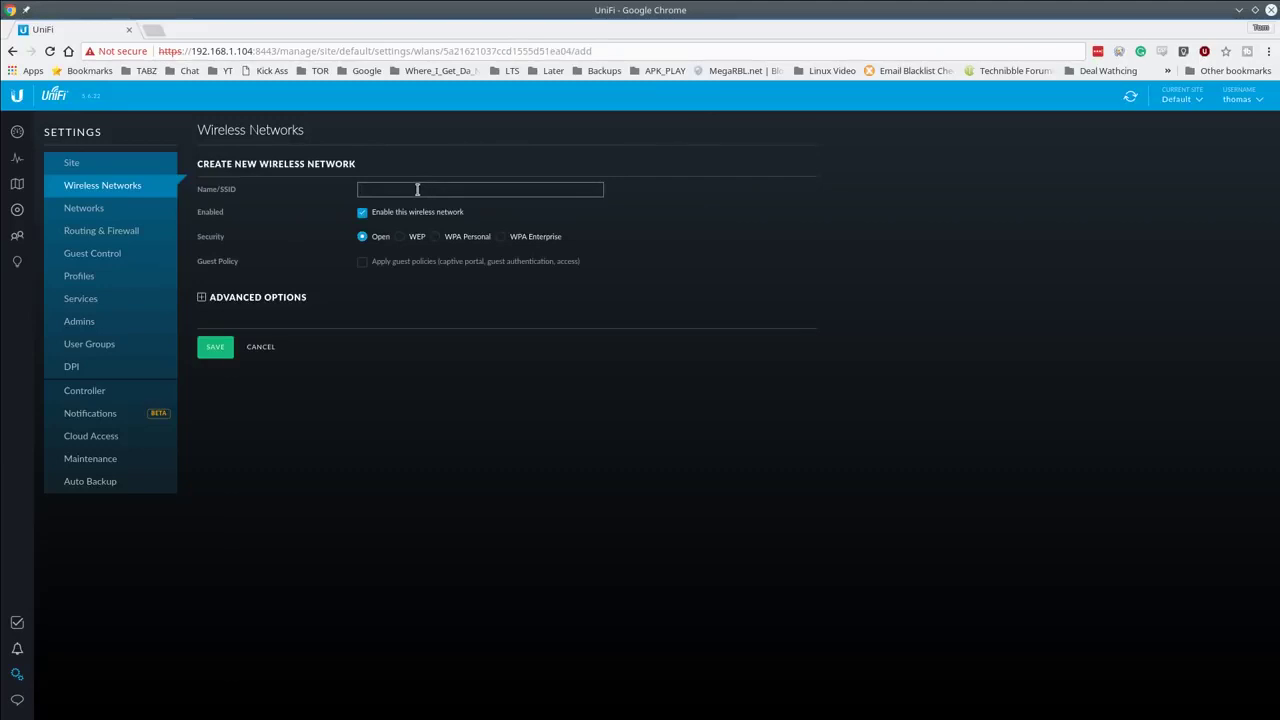
{"action": "type", "text": "Studio W"}
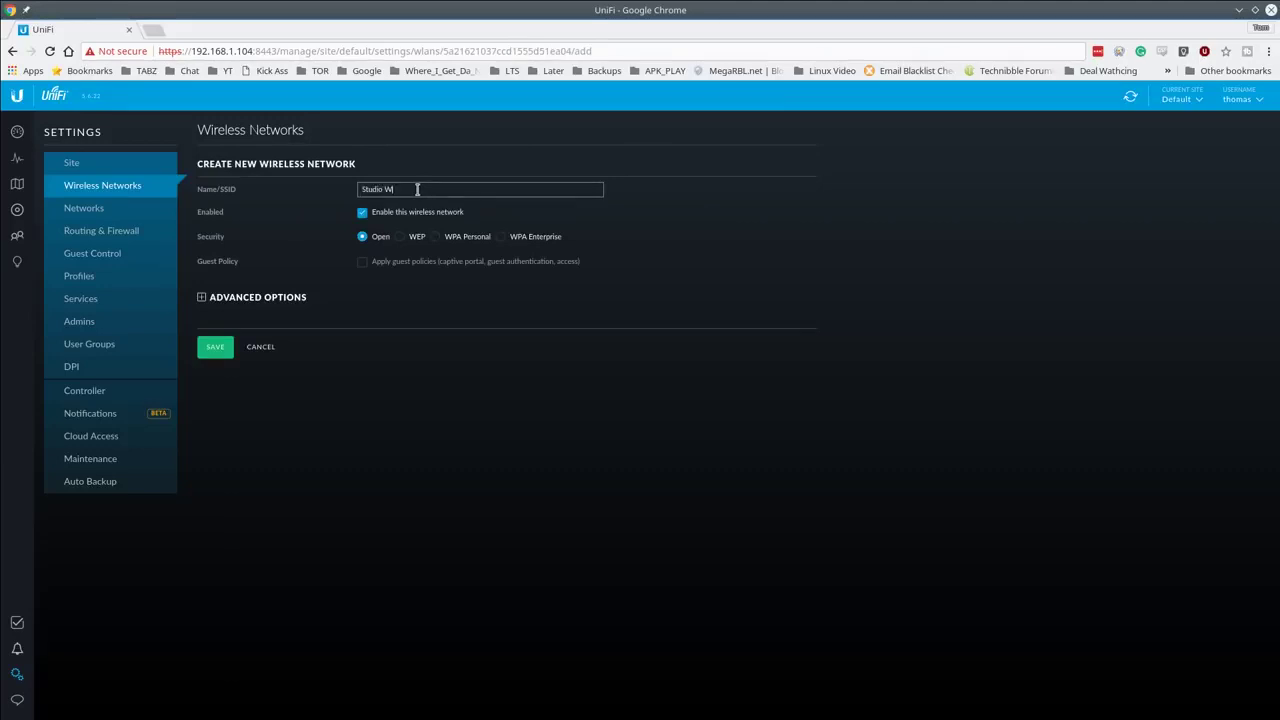
{"action": "type", "text": "ireless 2"}
{"action": "left_click", "coordinate": [436, 237]}
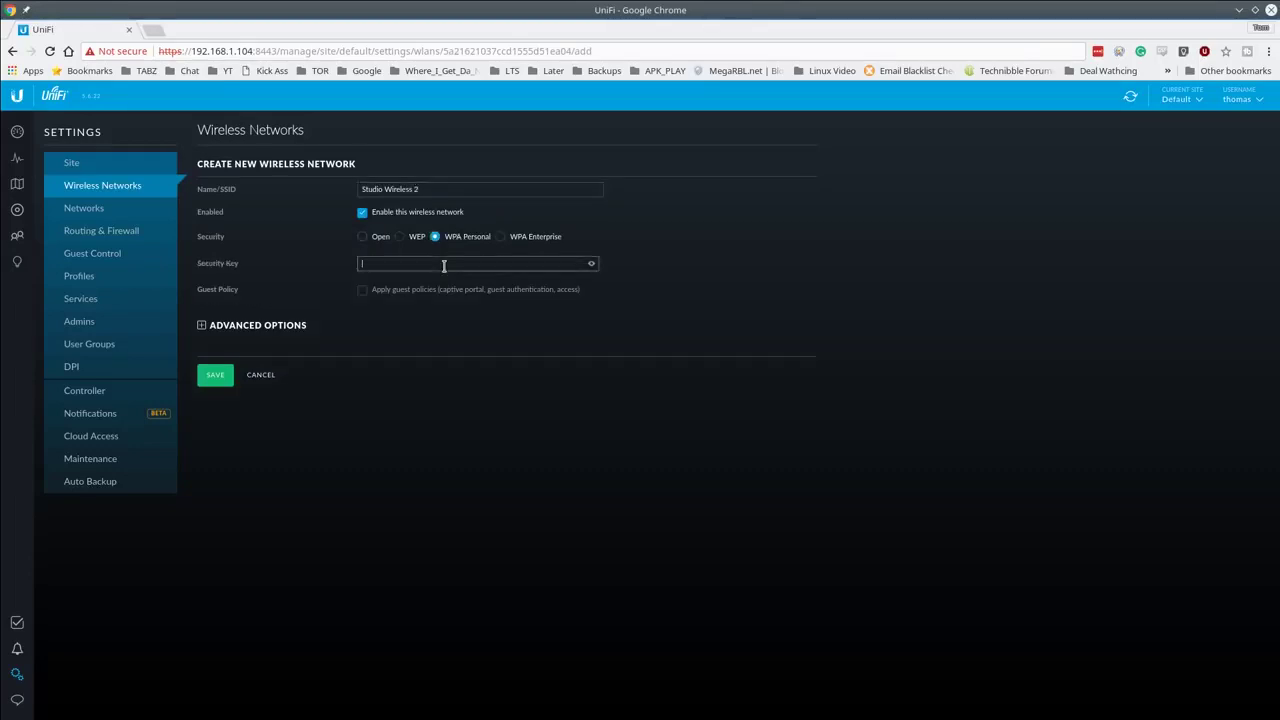
{"action": "left_click", "coordinate": [437, 262]}
{"action": "type", "text": "password1"}
{"action": "left_click", "coordinate": [285, 330]}
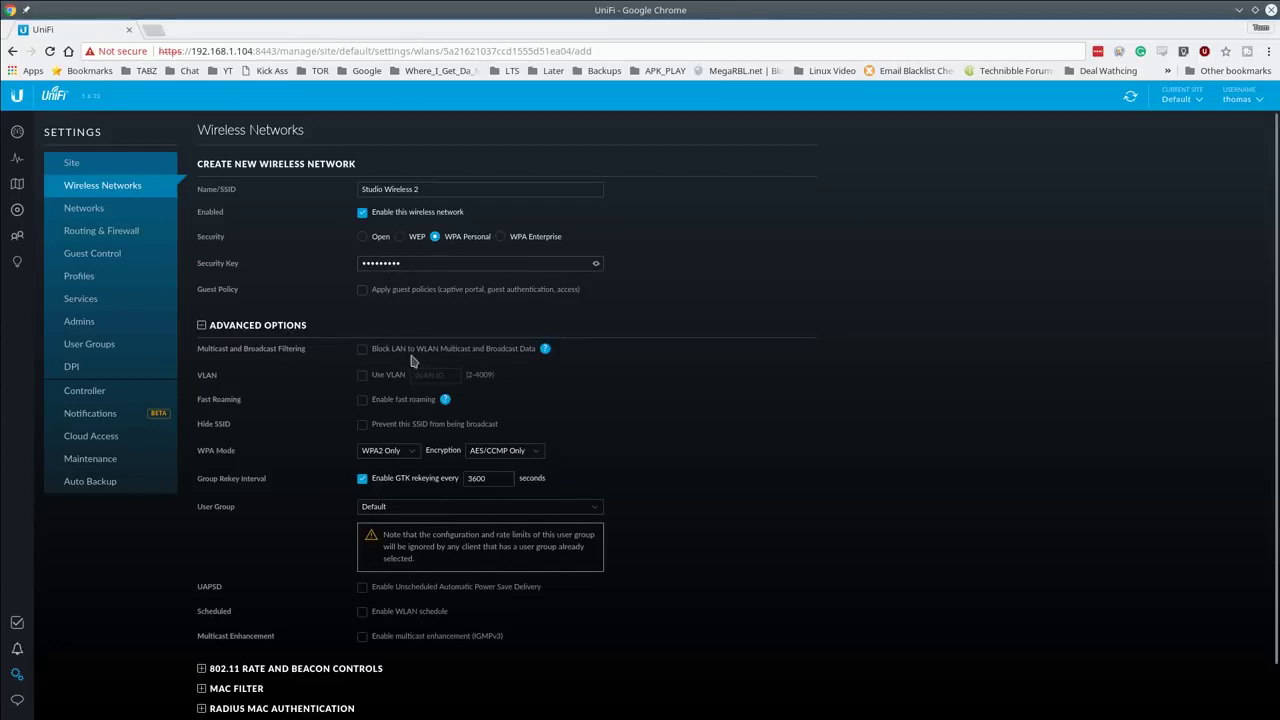
{"action": "scroll", "coordinate": [412, 361], "scroll_direction": "down", "scroll_amount": 1}
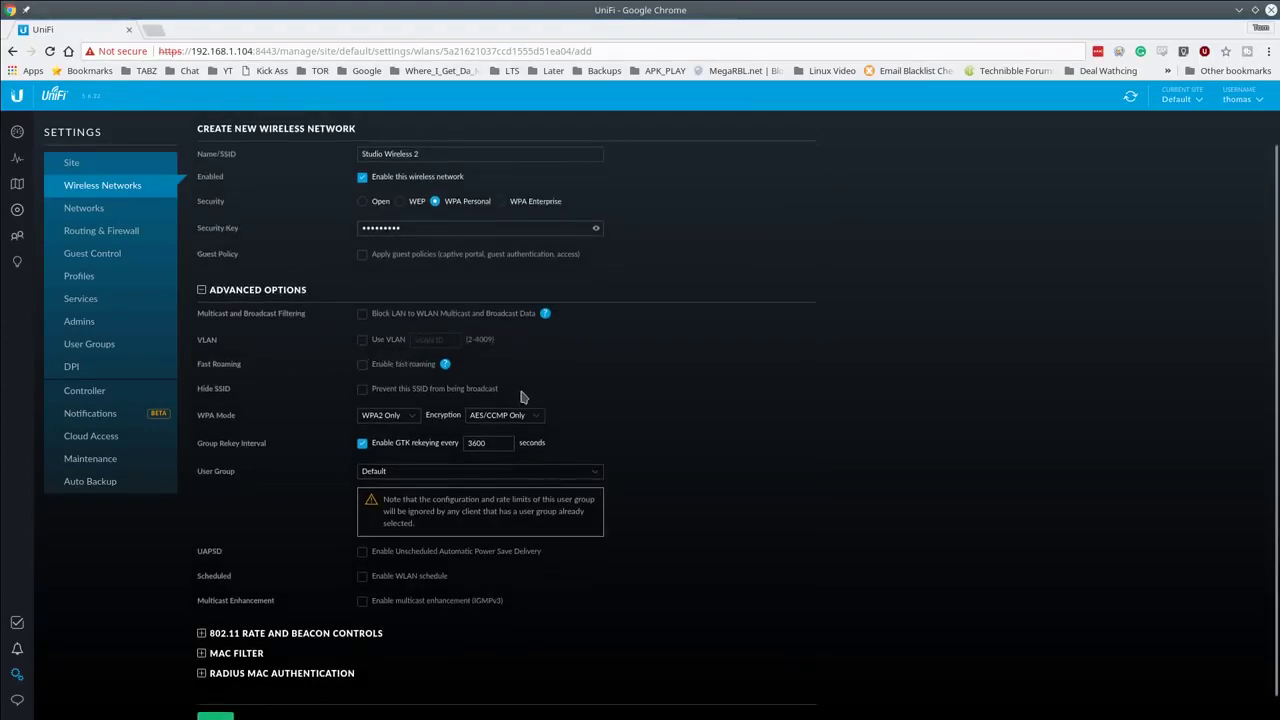
{"action": "mouse_move", "coordinate": [448, 367]}
{"action": "scroll", "coordinate": [535, 358], "scroll_direction": "down", "scroll_amount": 1}
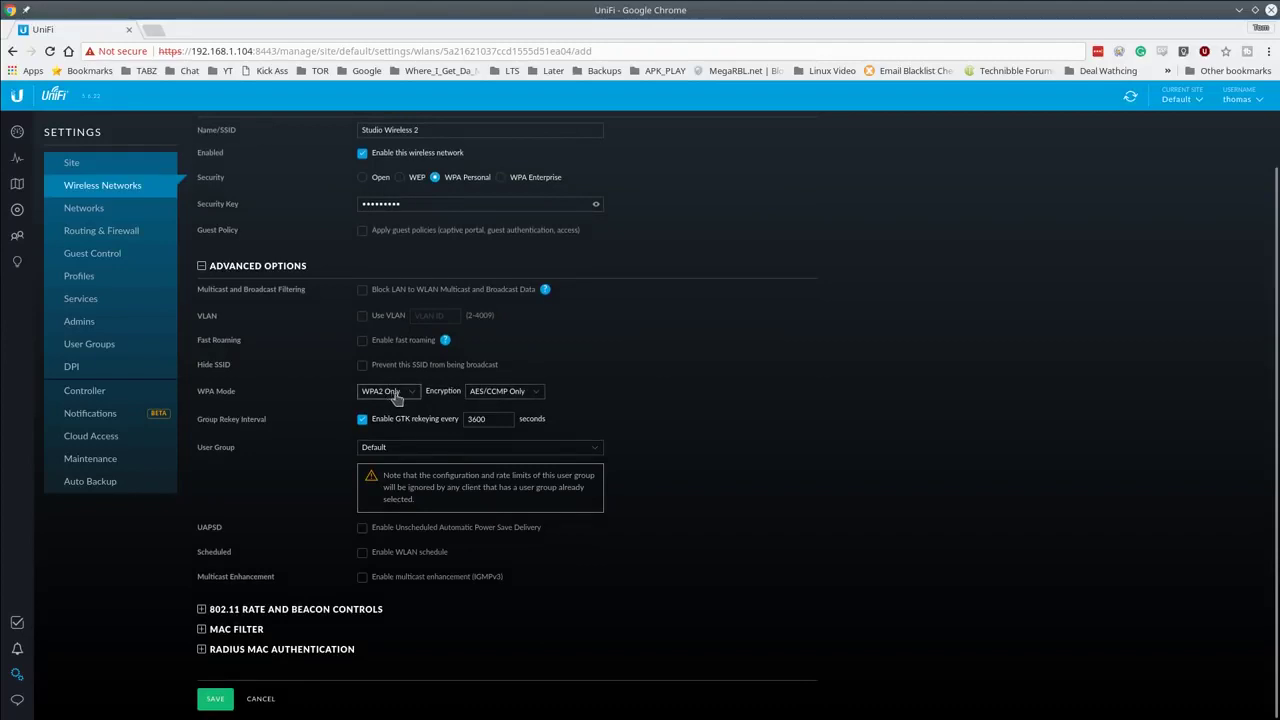
{"action": "left_click", "coordinate": [540, 397]}
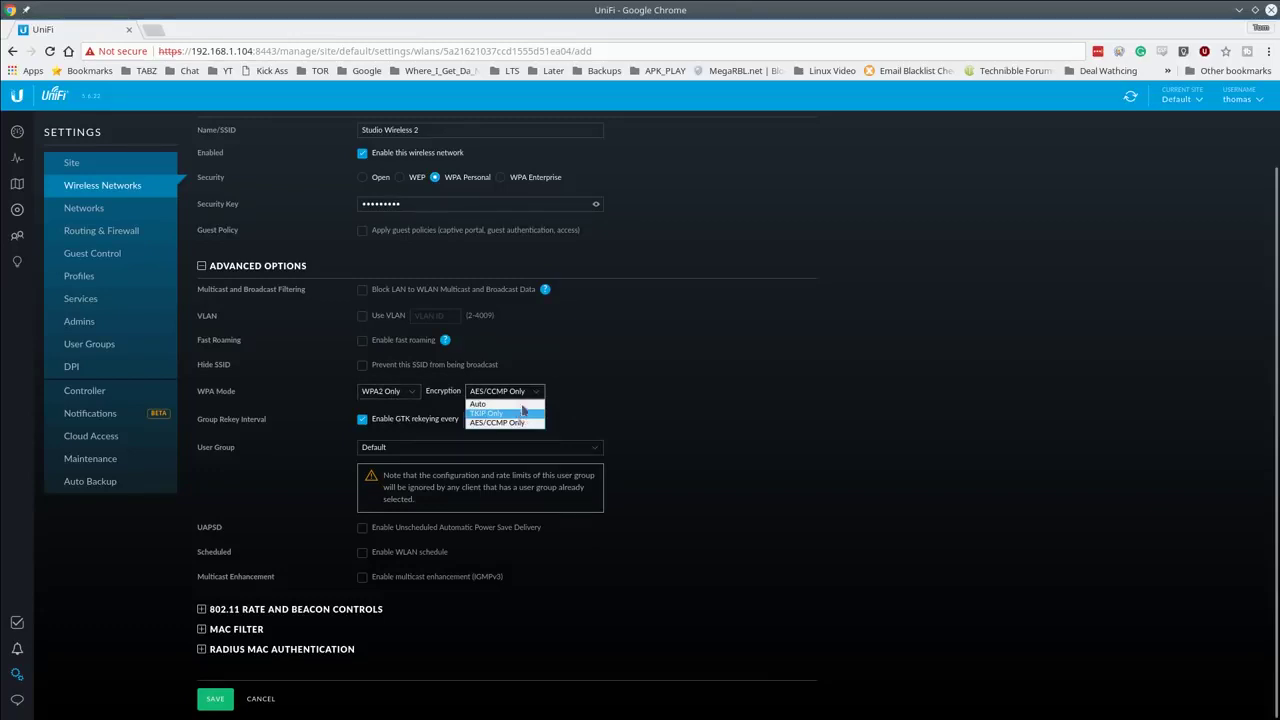
{"action": "left_click", "coordinate": [541, 397]}
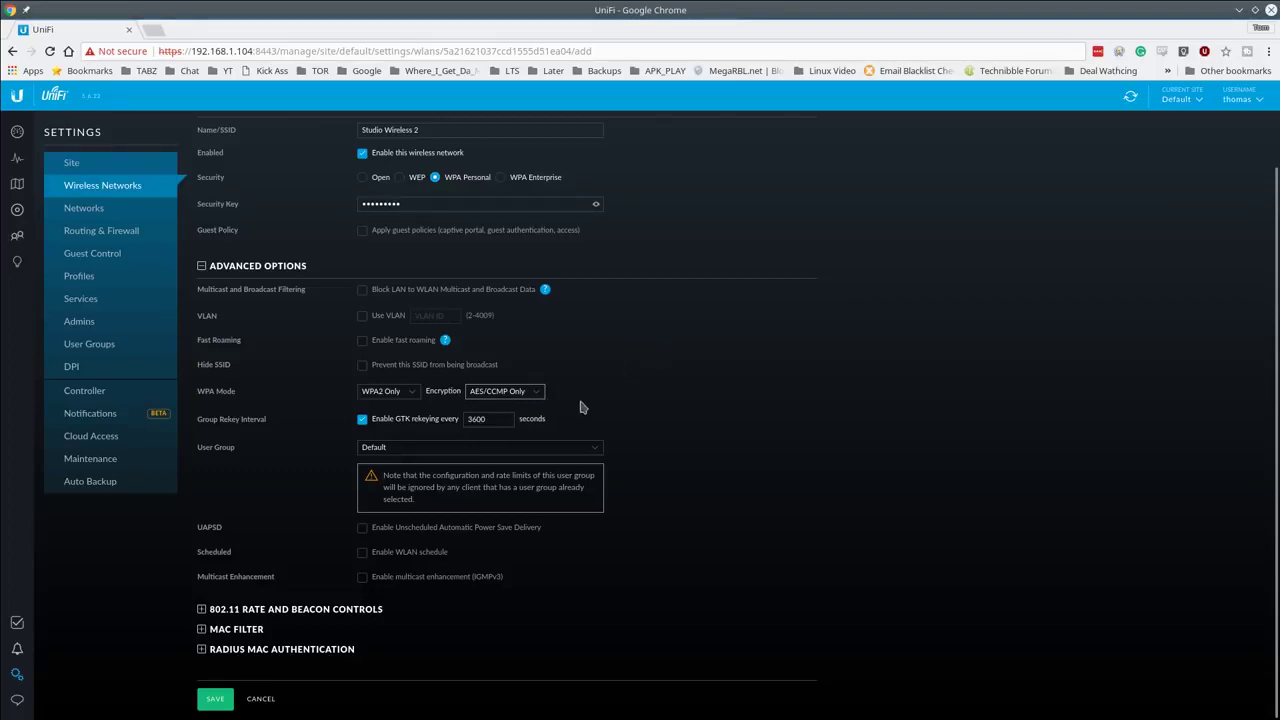
{"action": "left_click", "coordinate": [398, 393]}
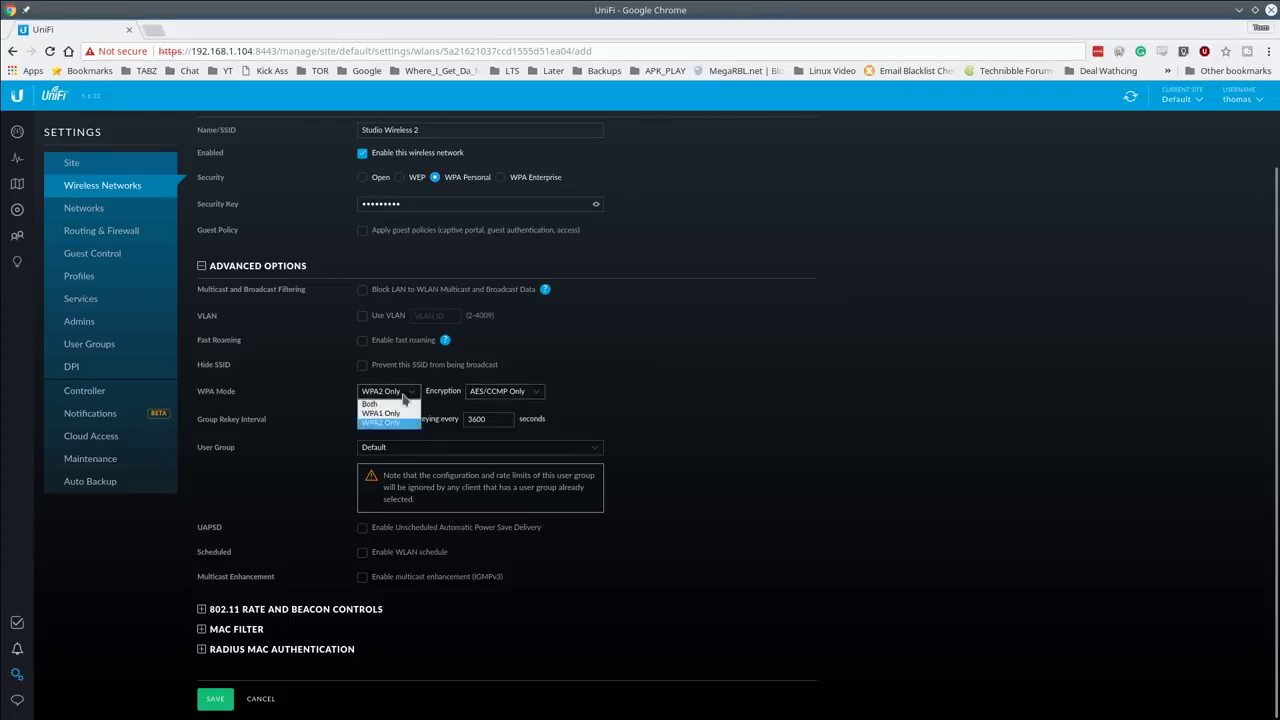
{"action": "left_click", "coordinate": [404, 397]}
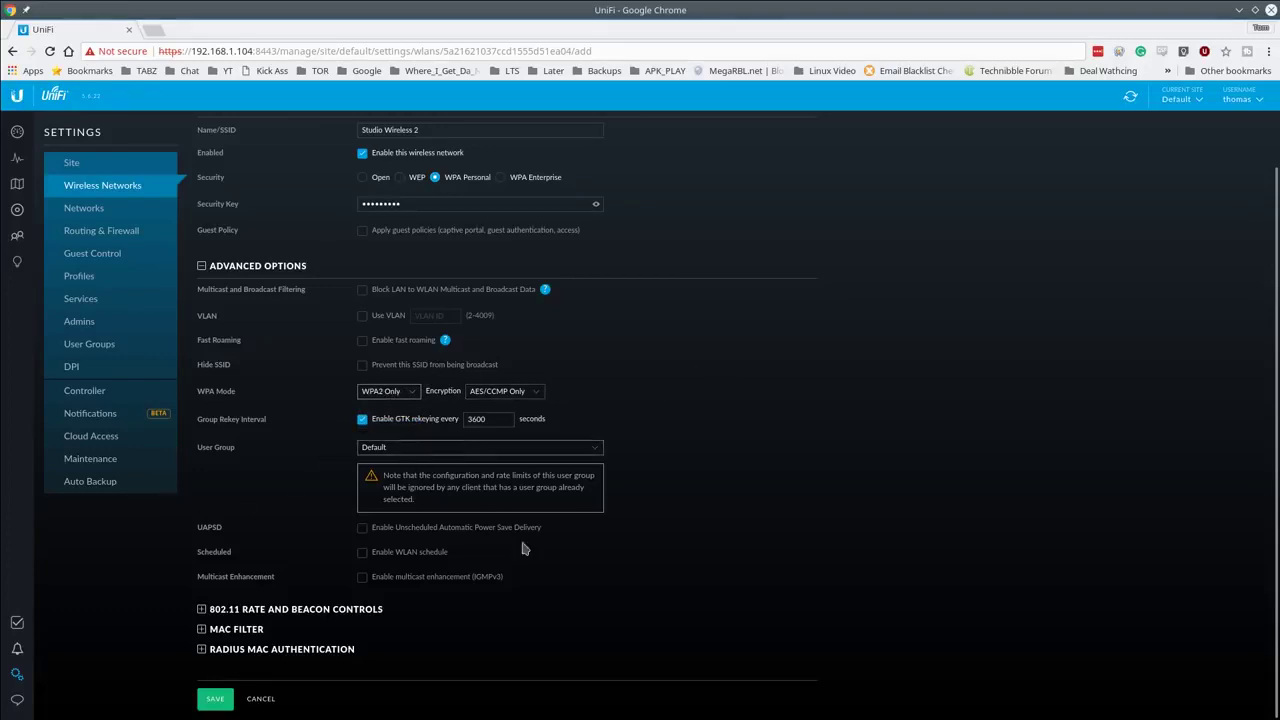
Step: Try enabling the WLAN schedule, then leave it turned off
{"action": "left_click", "coordinate": [403, 558]}
{"action": "scroll", "coordinate": [670, 507], "scroll_direction": "down", "scroll_amount": 1}
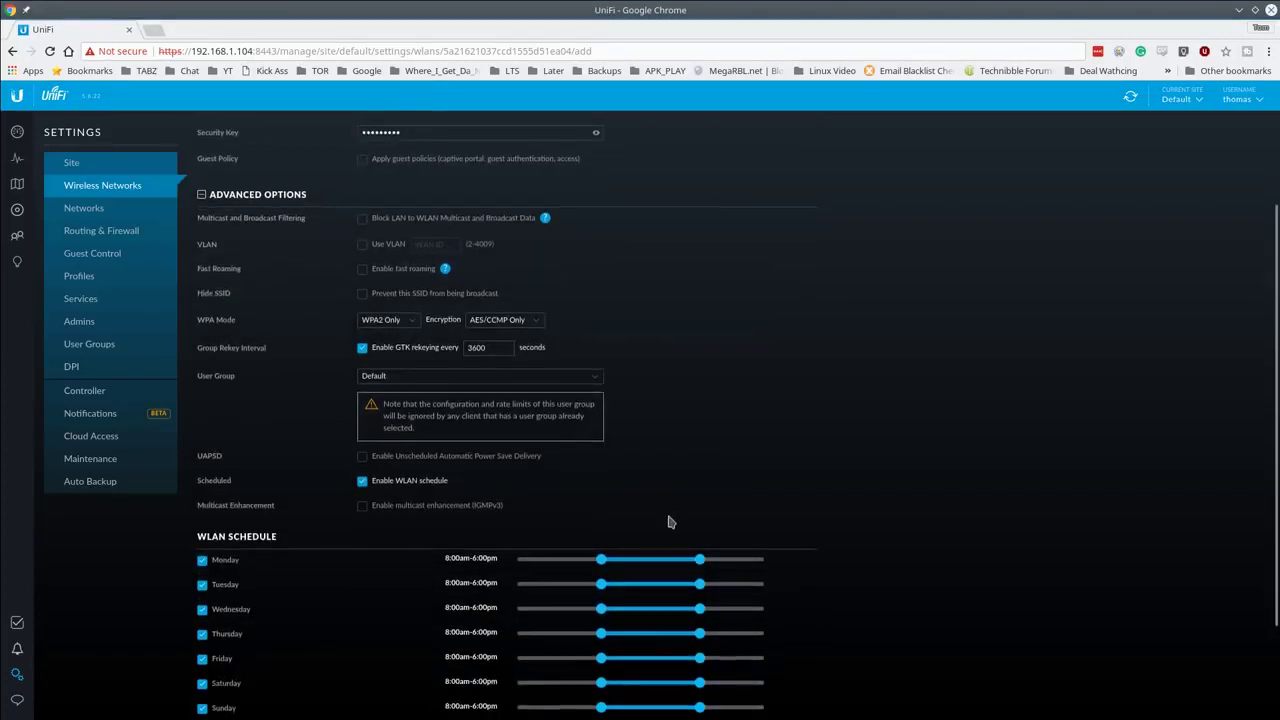
{"action": "scroll", "coordinate": [668, 518], "scroll_direction": "down", "scroll_amount": 1}
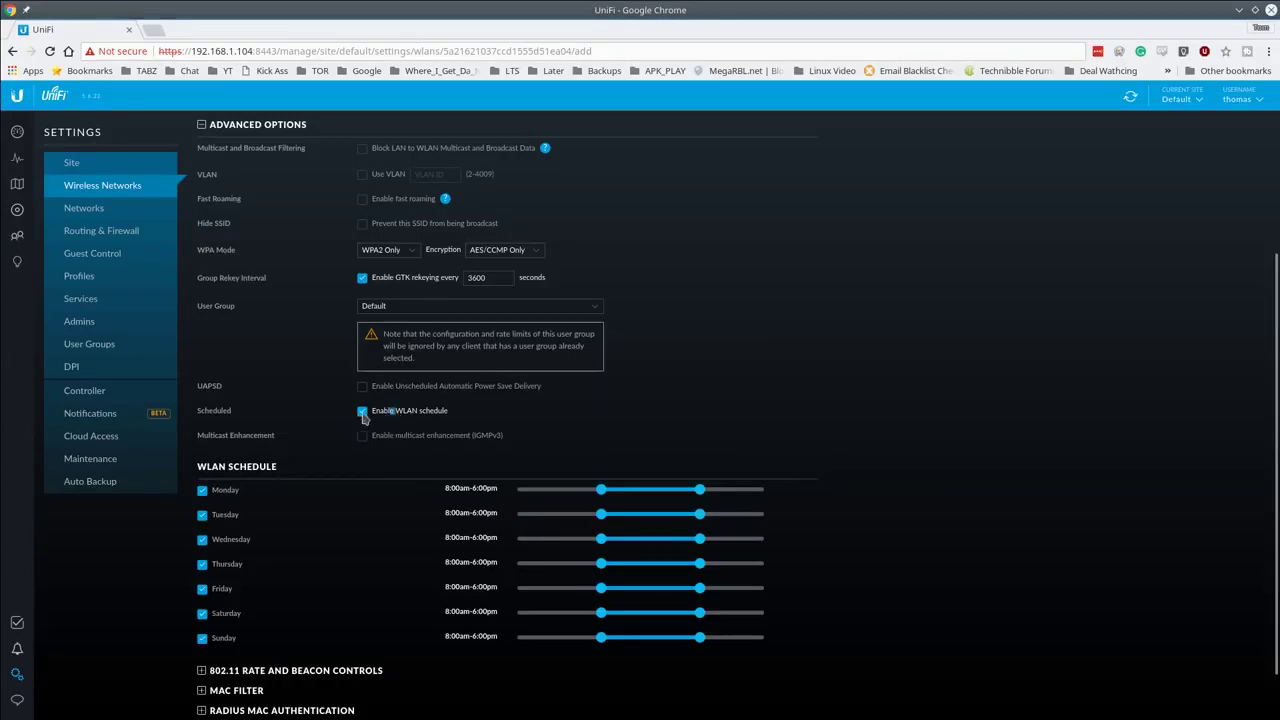
{"action": "left_click", "coordinate": [362, 413]}
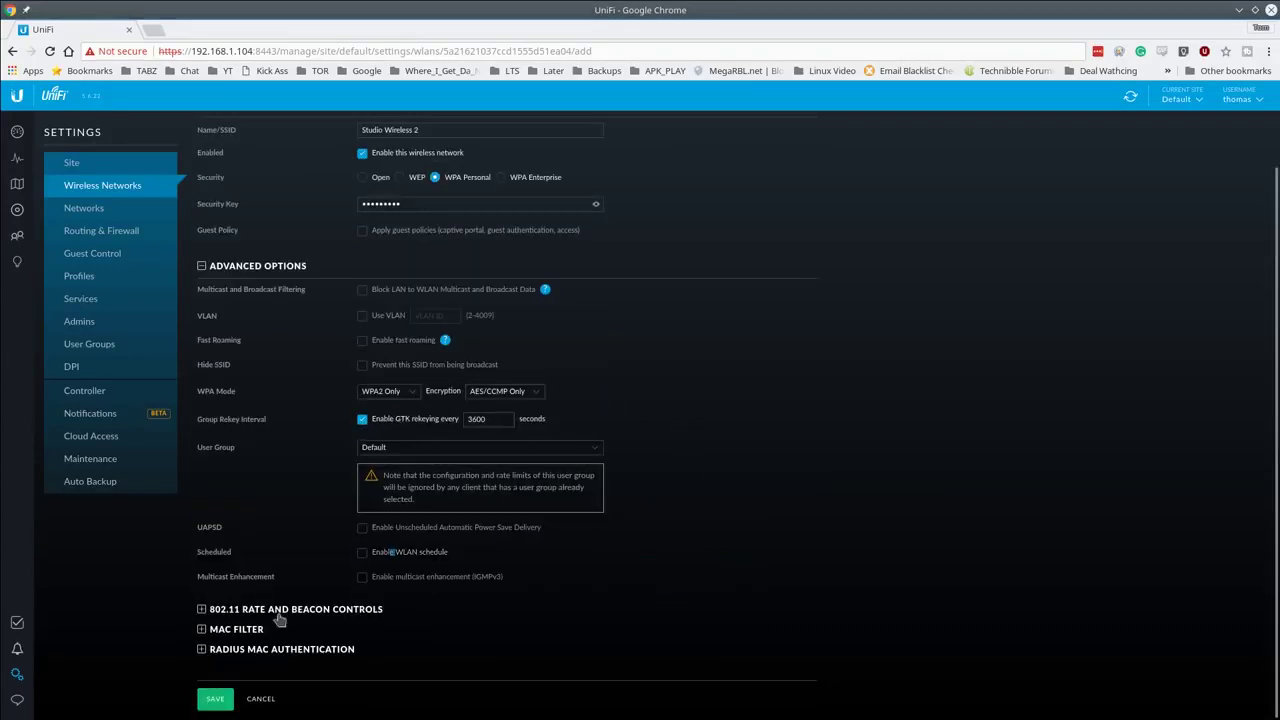
Step: Expand the MAC Filter and RADIUS MAC Authentication sections down to Save/Cancel
{"action": "left_click", "coordinate": [340, 612]}
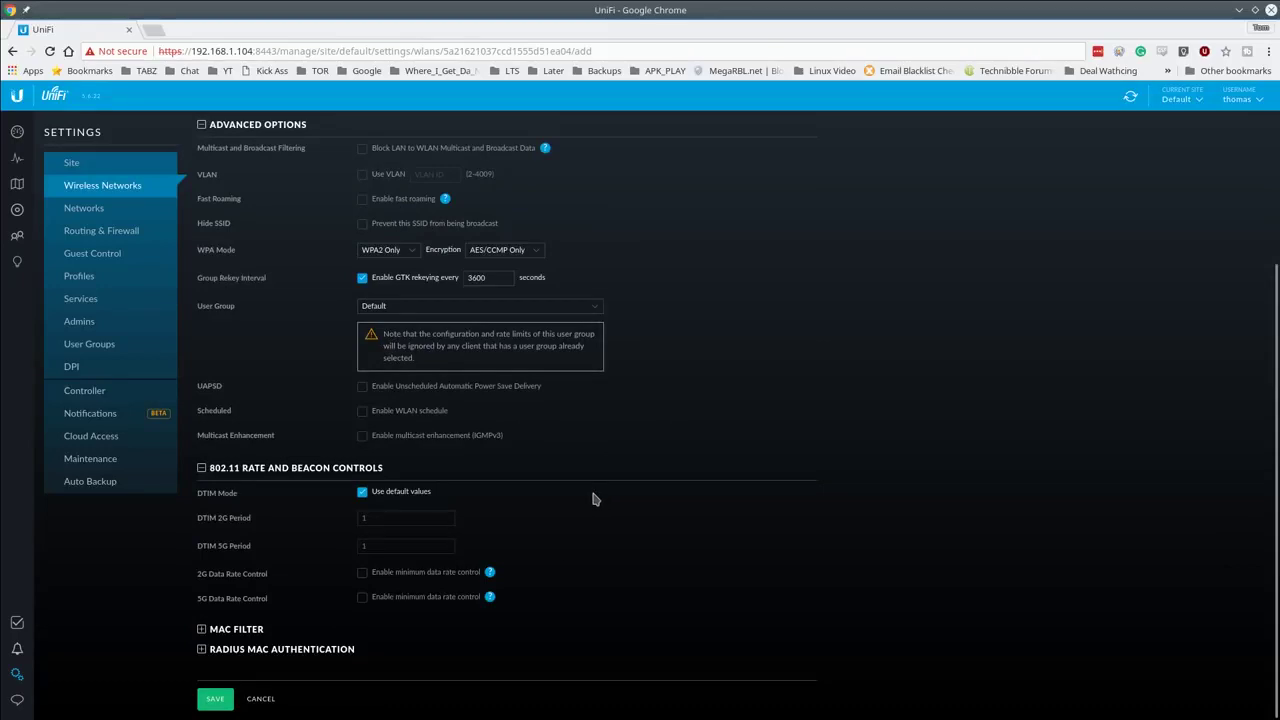
{"action": "left_click", "coordinate": [280, 468]}
{"action": "left_click", "coordinate": [234, 629]}
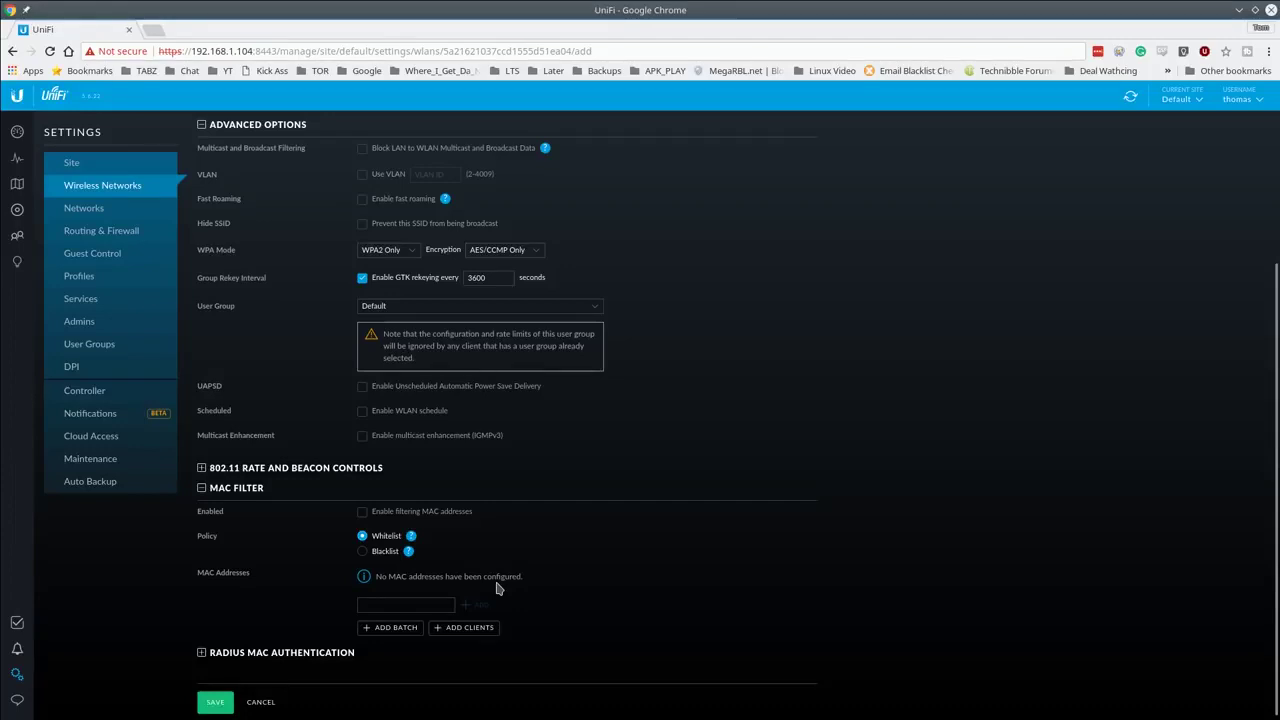
{"action": "left_click", "coordinate": [322, 653]}
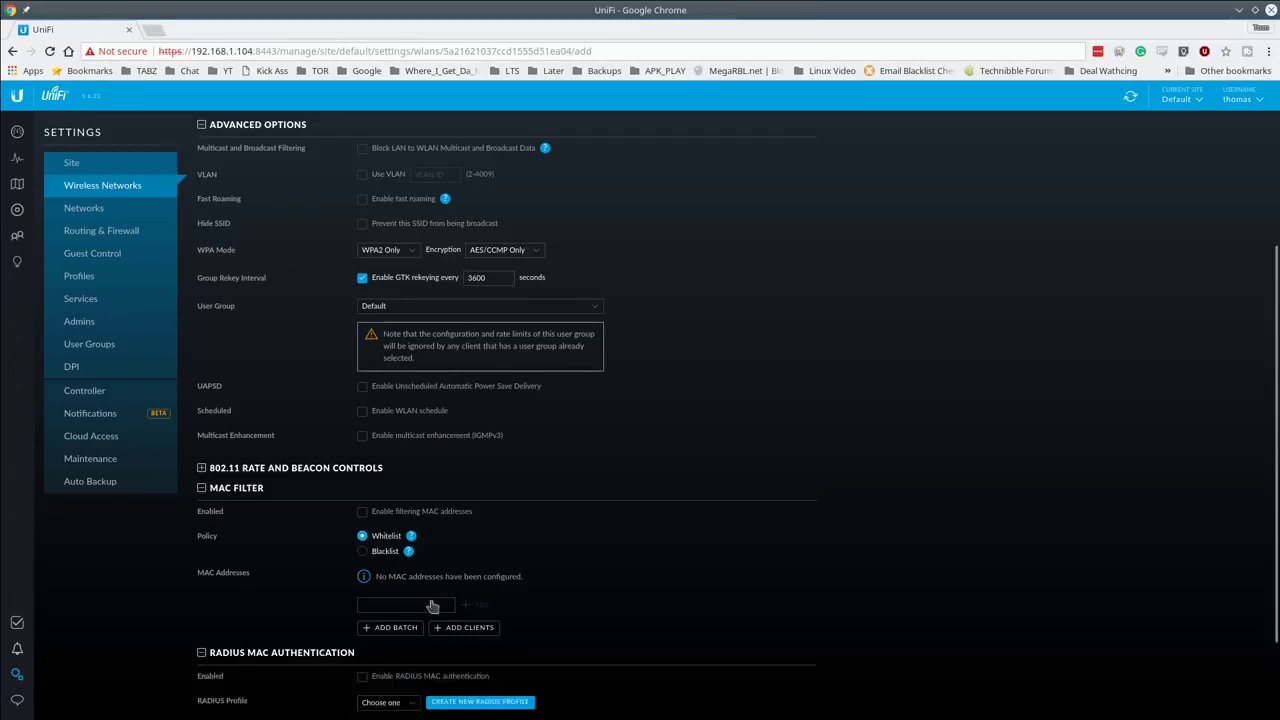
{"action": "scroll", "coordinate": [698, 556], "scroll_direction": "down", "scroll_amount": 1}
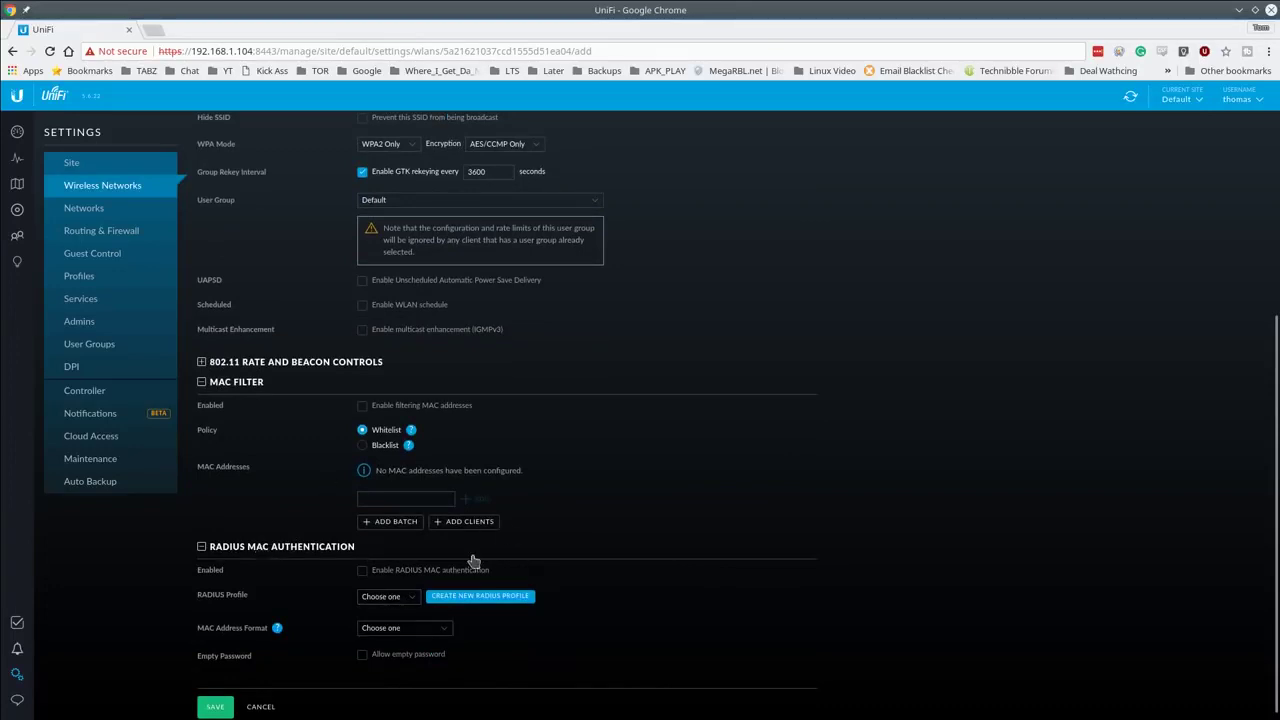
Step: From Settings > Networks, open the LAN network's edit form with gateway 192.168.1.1/24
{"action": "left_click", "coordinate": [130, 218]}
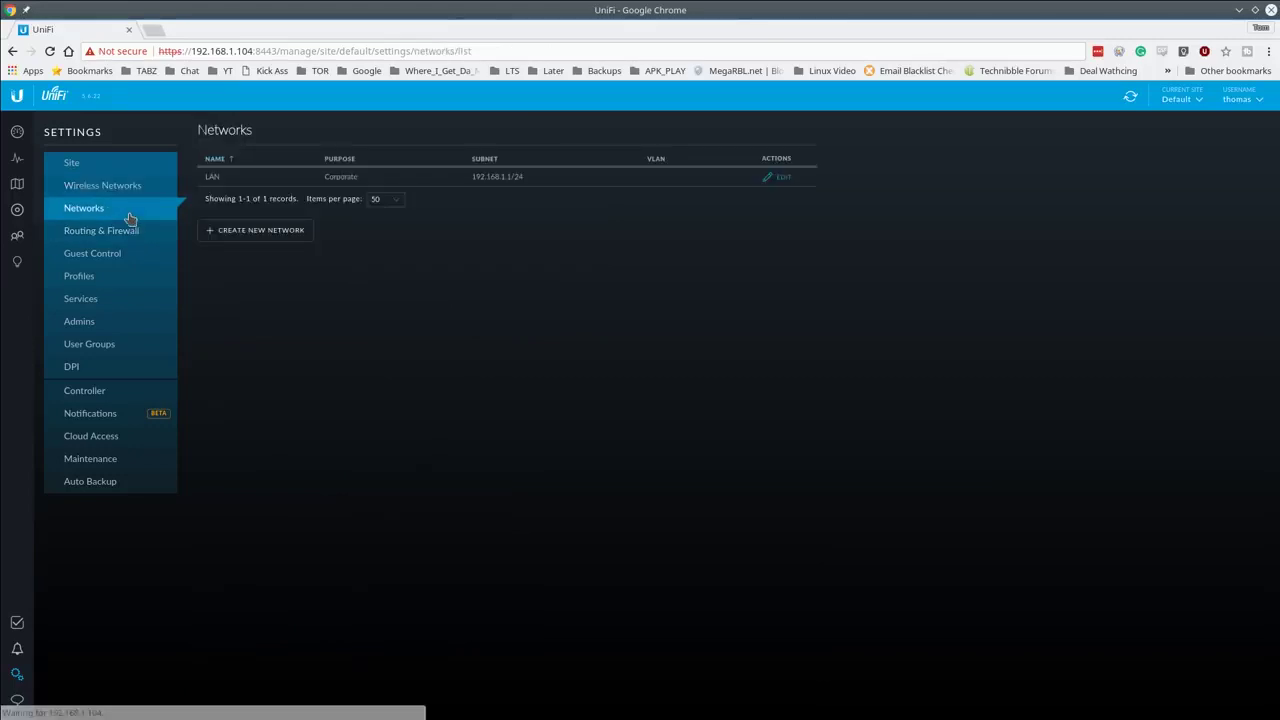
{"action": "left_click", "coordinate": [277, 236]}
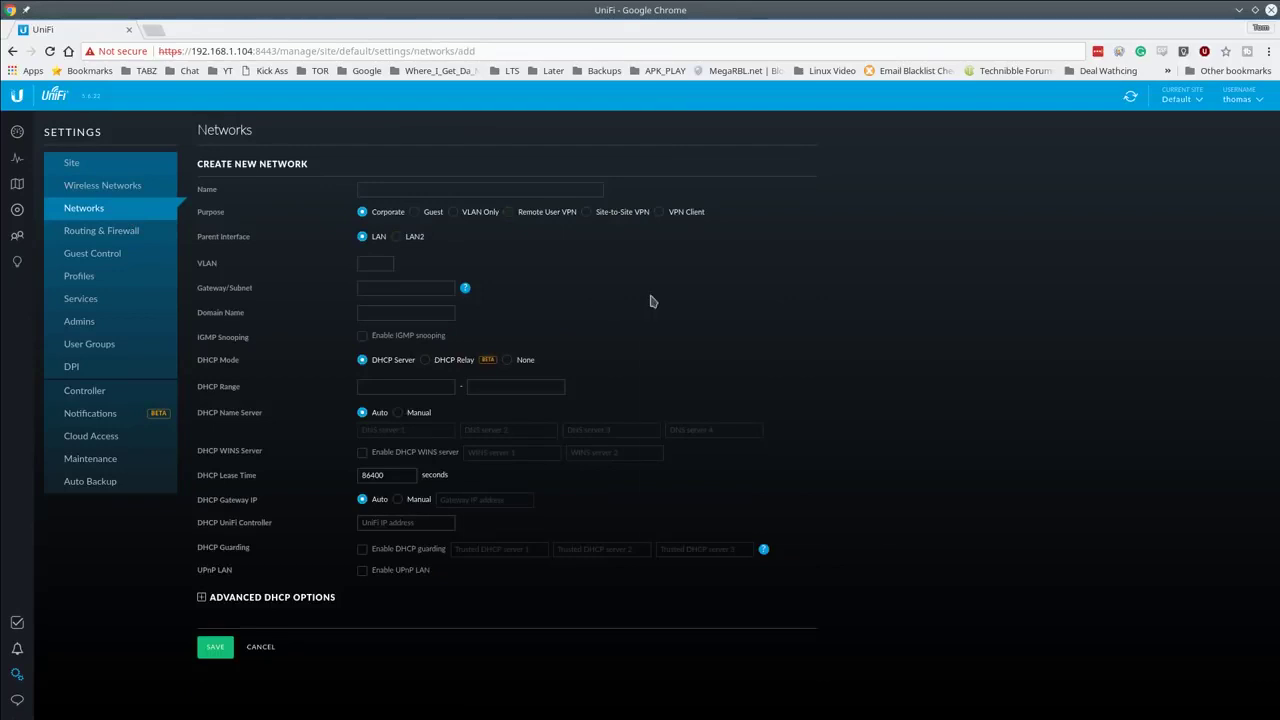
{"action": "right_click", "coordinate": [650, 296]}
{"action": "left_click", "coordinate": [682, 303]}
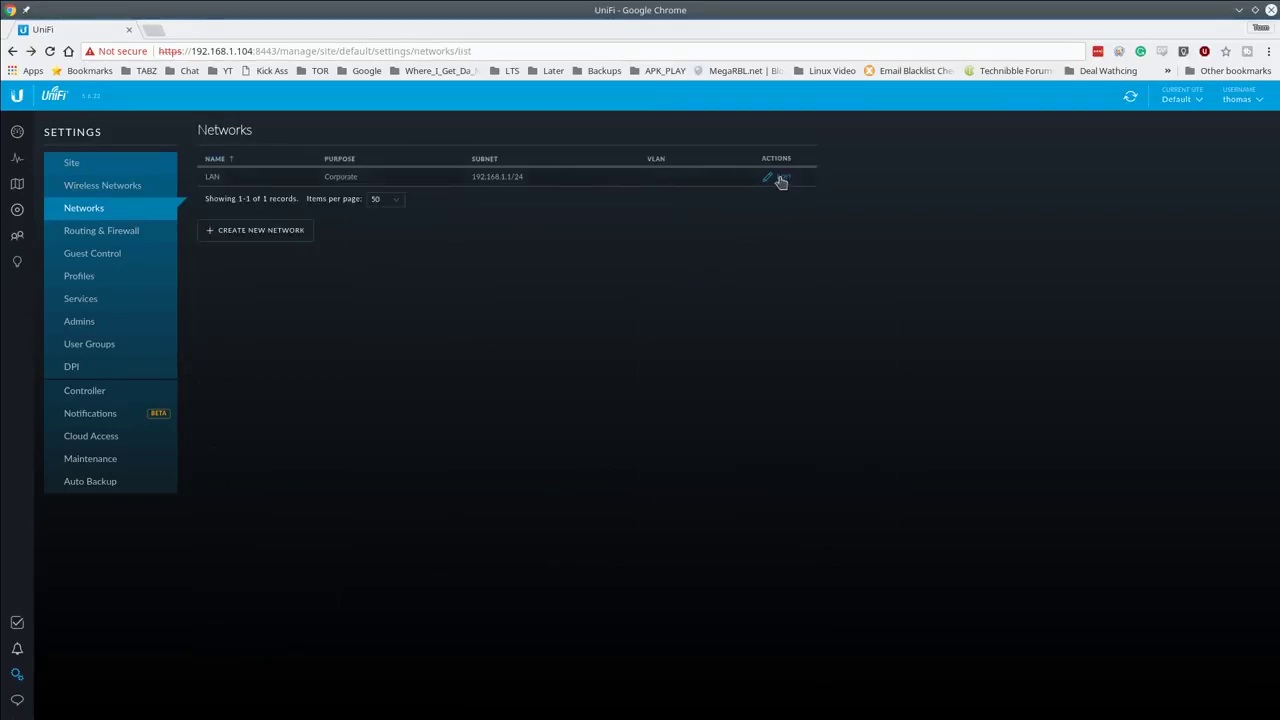
{"action": "left_click", "coordinate": [781, 178]}
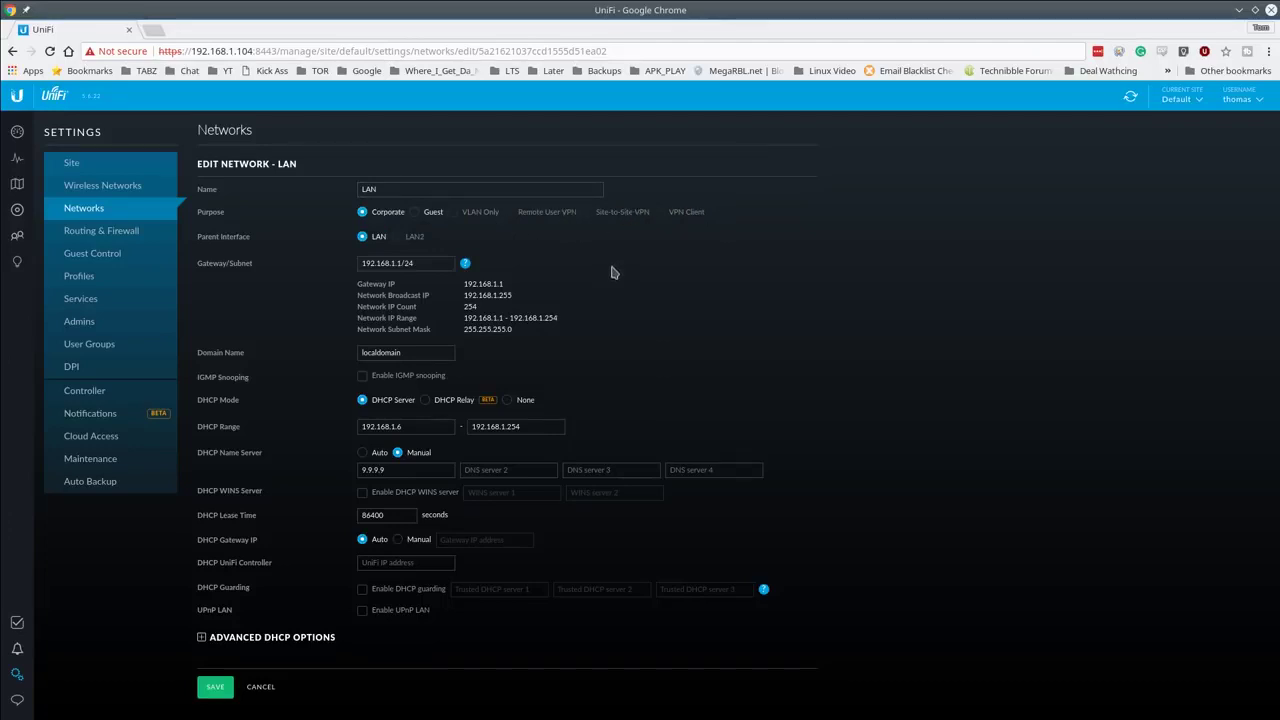
Step: Review the LAN gateway/subnet and 9.9.9.9 name server without changing them
{"action": "left_click", "coordinate": [425, 263]}
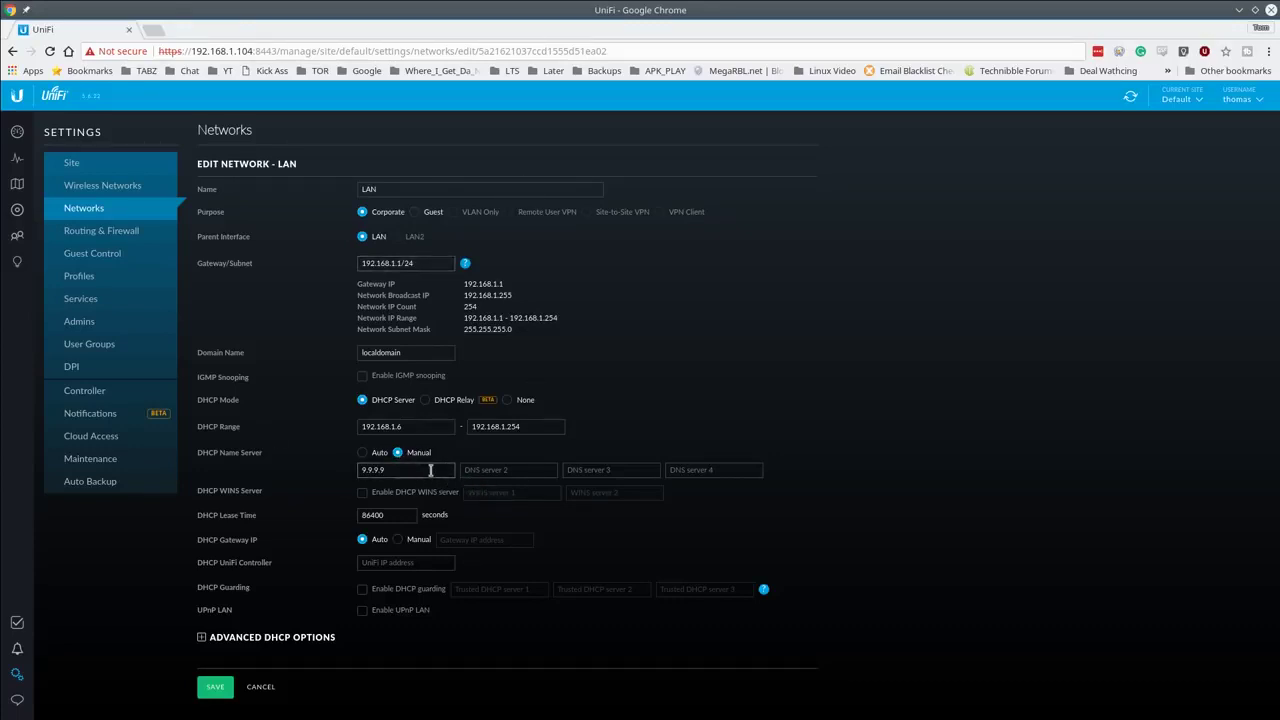
{"action": "left_click_drag", "start_coordinate": [430, 470], "coordinate": [279, 465]}
{"action": "left_click", "coordinate": [402, 562]}
{"action": "left_click", "coordinate": [100, 210]}
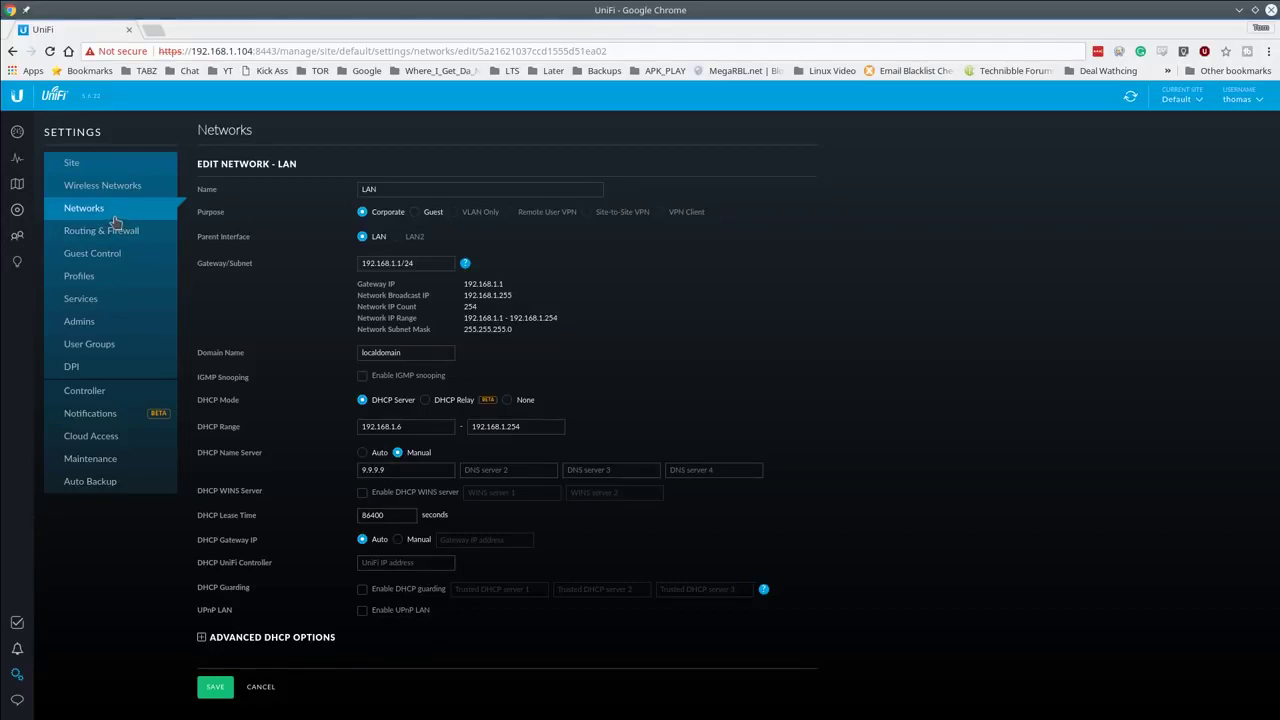
Step: Discard the LAN edits and start a new network named SomeGuest on VLAN 10
{"action": "left_click", "coordinate": [260, 687]}
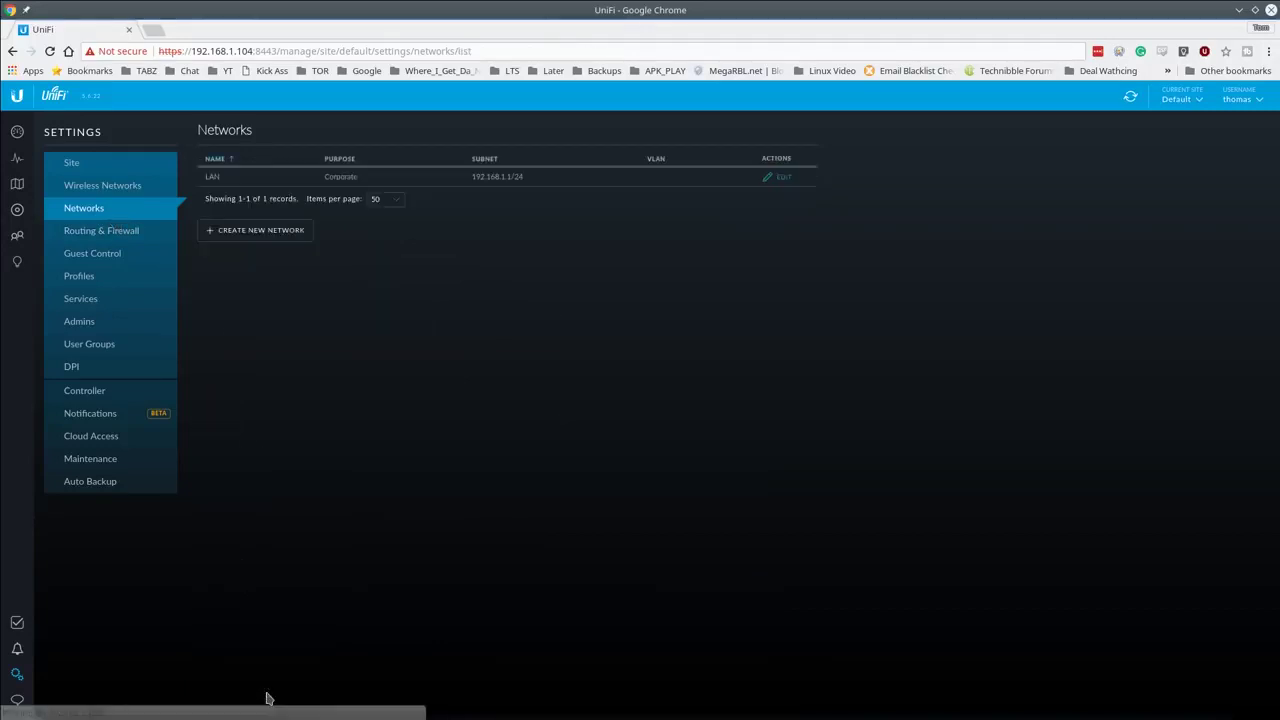
{"action": "left_click", "coordinate": [273, 240]}
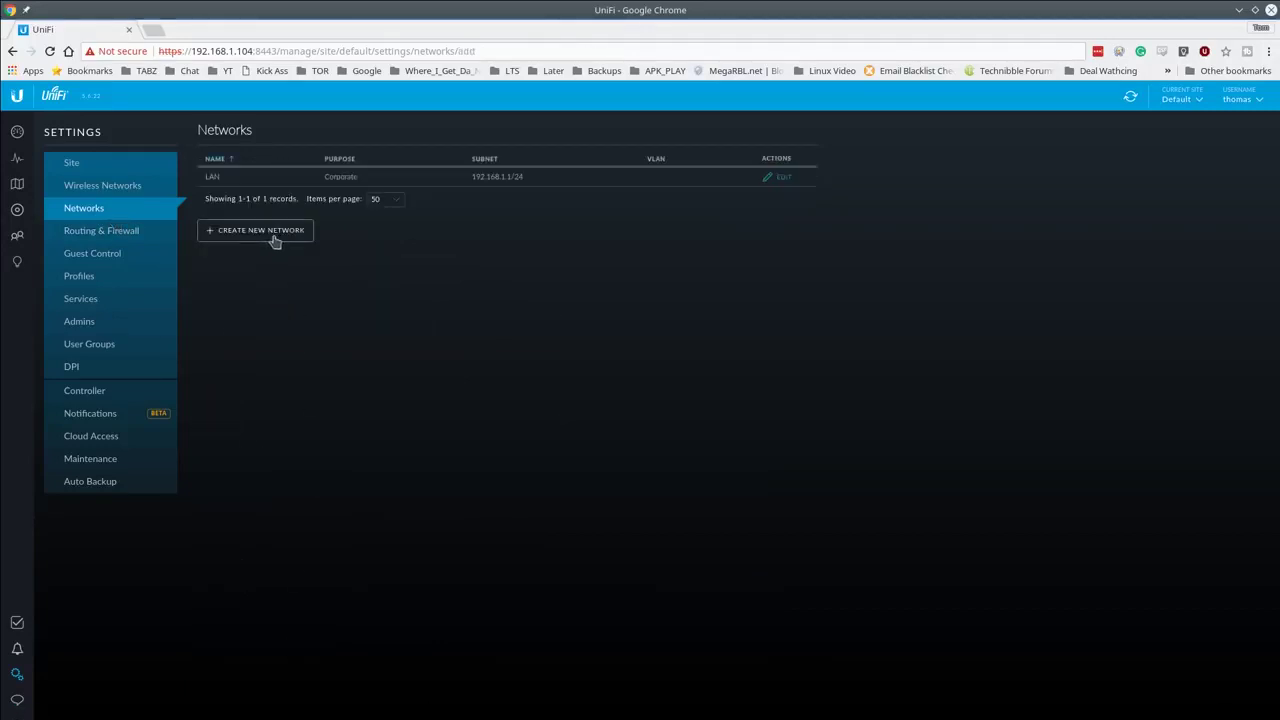
{"action": "left_click", "coordinate": [410, 189]}
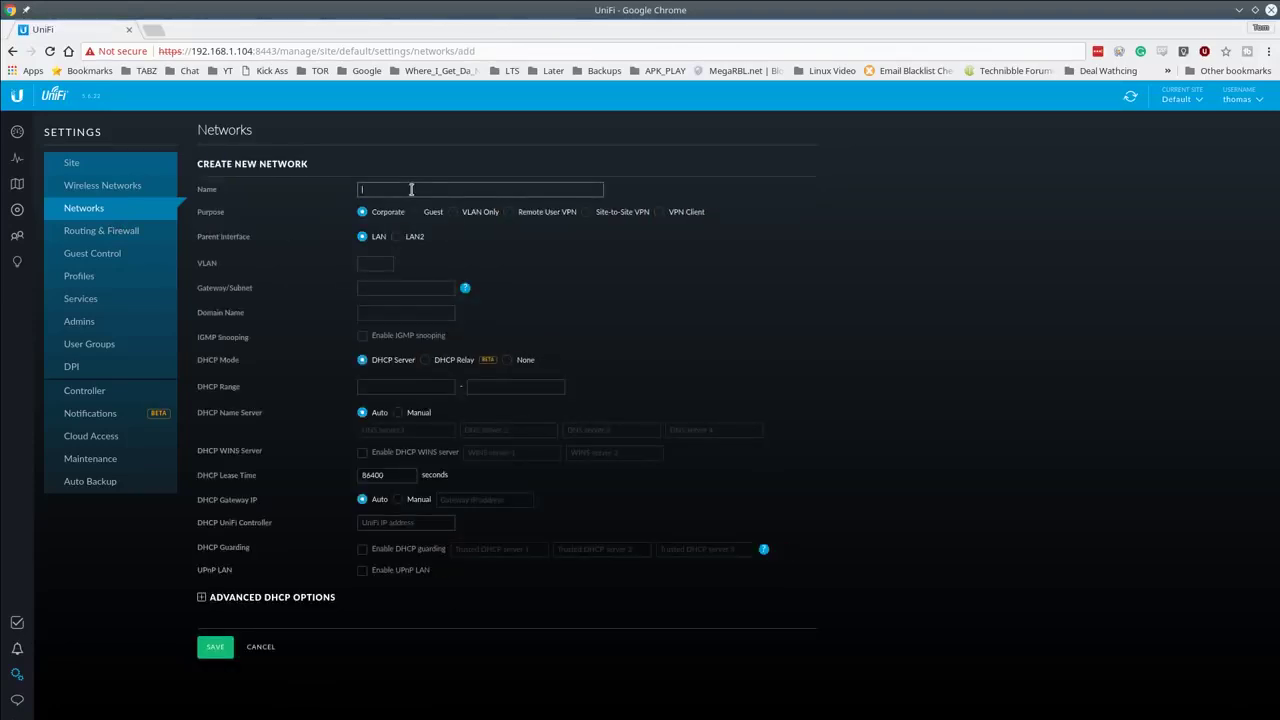
{"action": "type", "text": "Gu"}
{"action": "type", "text": "Some"}
{"action": "left_click", "coordinate": [388, 262]}
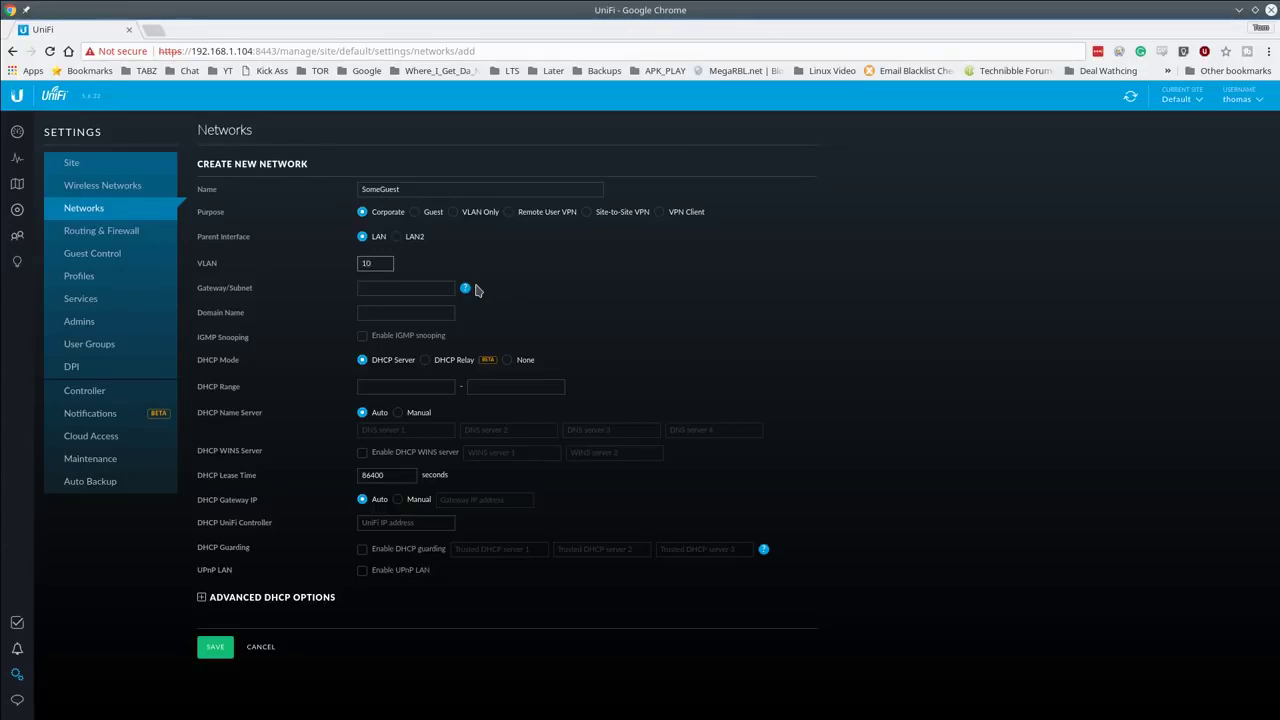
Step: Set gateway 192.168.10.1/24 and DHCP range 192.168.10.100–192.168.10.200
{"action": "left_click", "coordinate": [416, 288]}
{"action": "type", "text": "192.168.10.1/"}
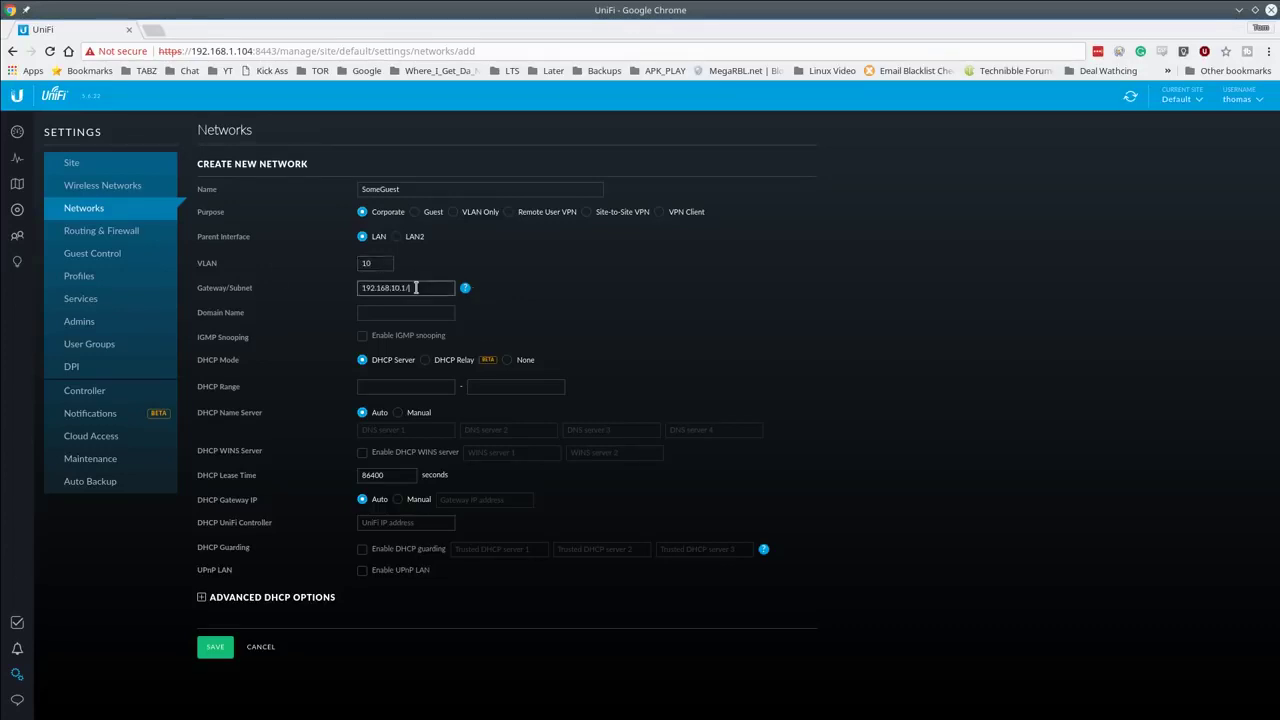
{"action": "type", "text": "24"}
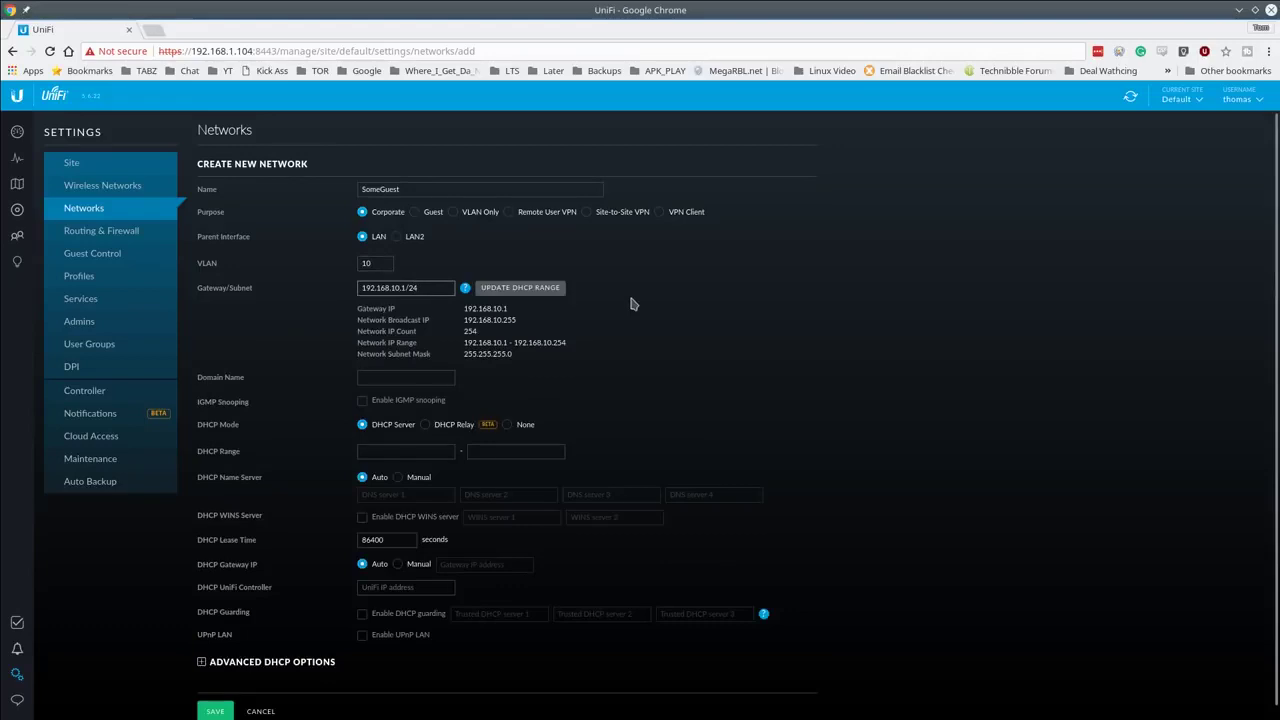
{"action": "left_click", "coordinate": [498, 289]}
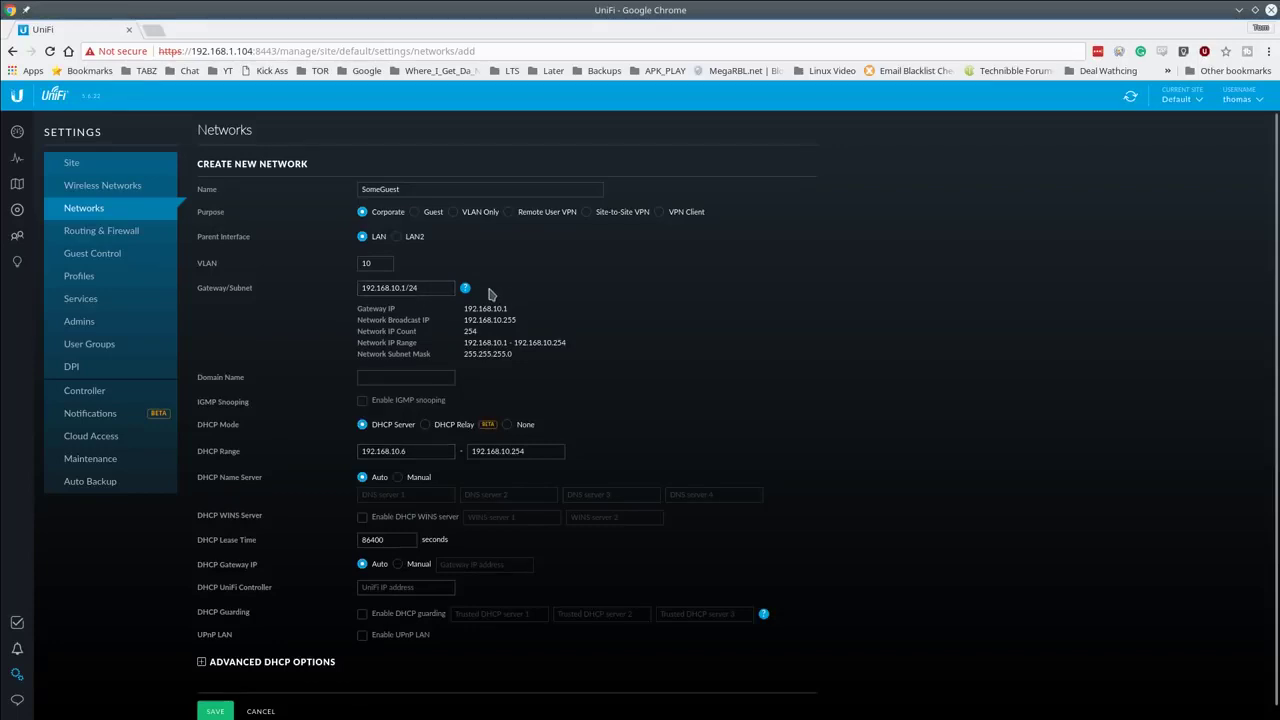
{"action": "left_click", "coordinate": [409, 456]}
{"action": "key", "text": "BackSpace"}
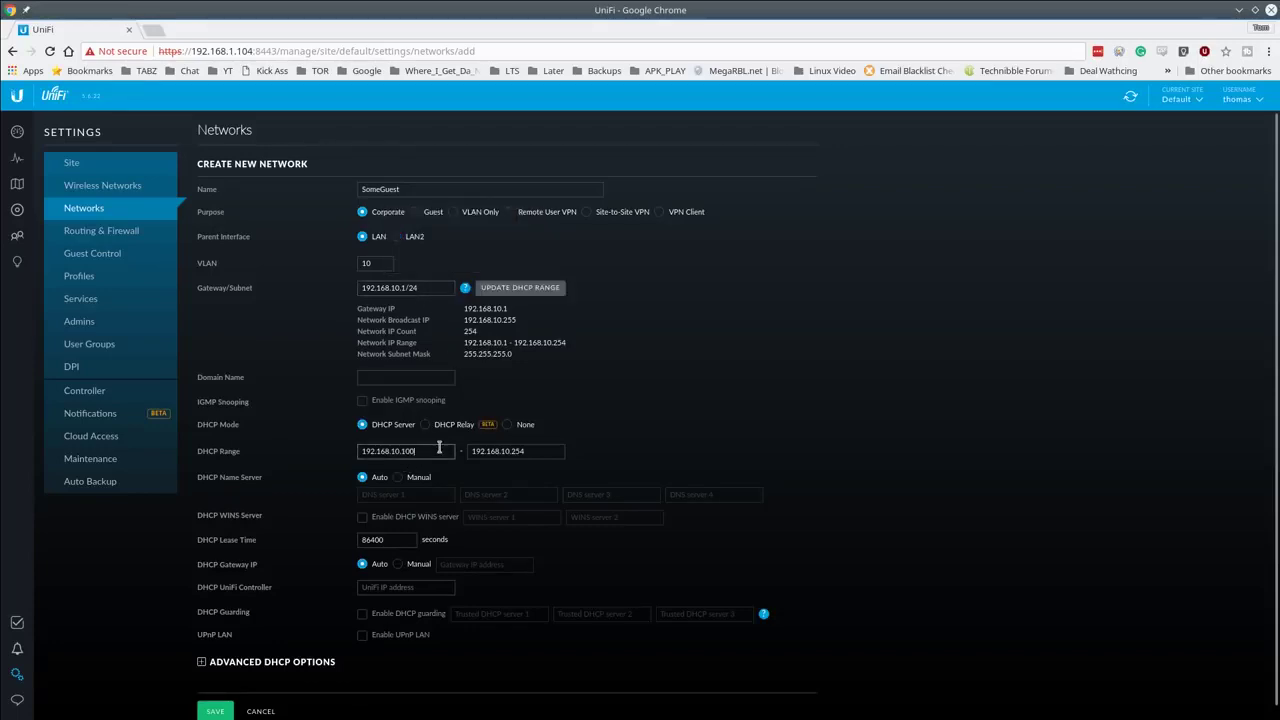
{"action": "type", "text": "100"}
{"action": "key", "text": "Tab"}
{"action": "key", "text": "End"}
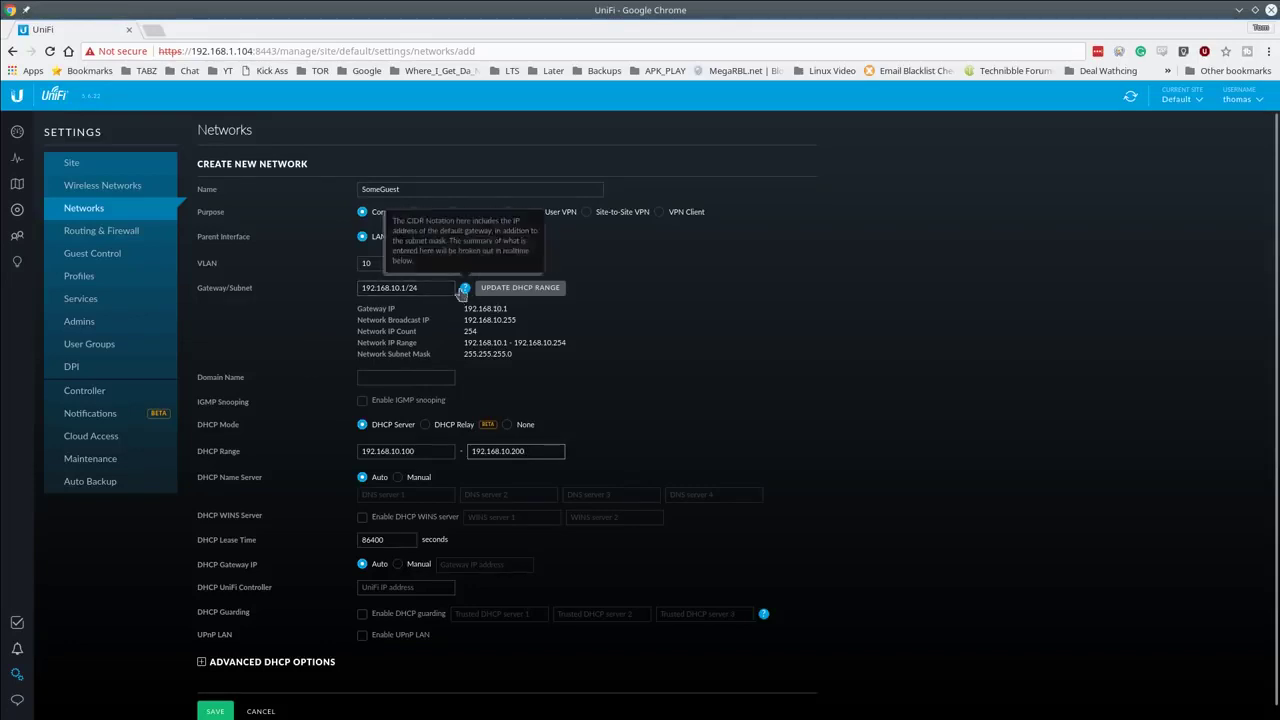
Step: Enter the domain name guests and save the SomeGuest network
{"action": "scroll", "coordinate": [433, 377], "scroll_direction": "down", "scroll_amount": 1}
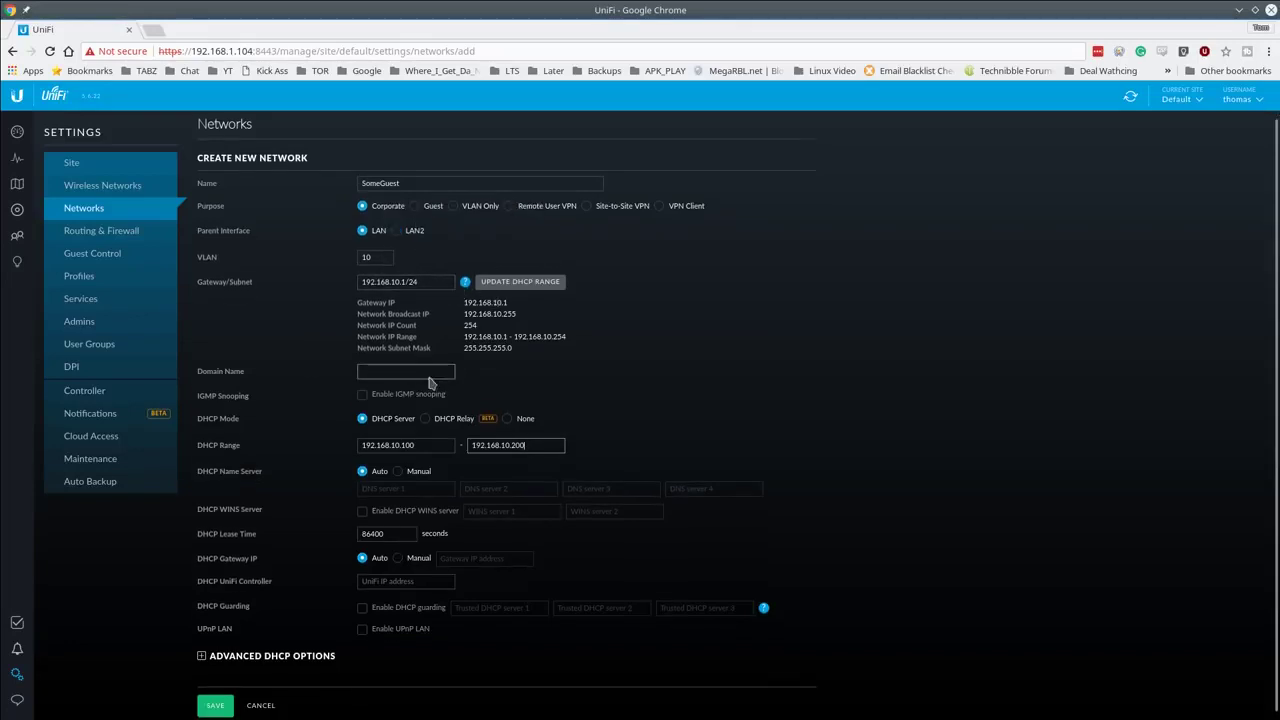
{"action": "left_click", "coordinate": [428, 366]}
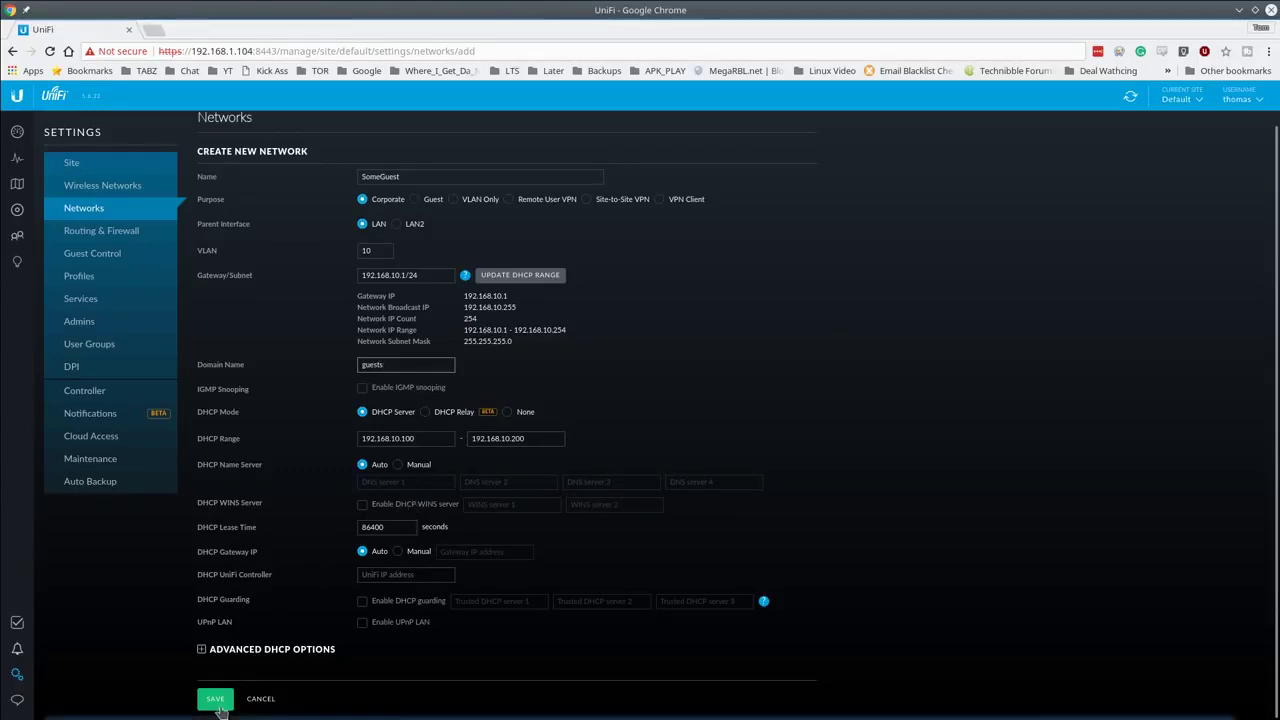
{"action": "left_click", "coordinate": [214, 703]}
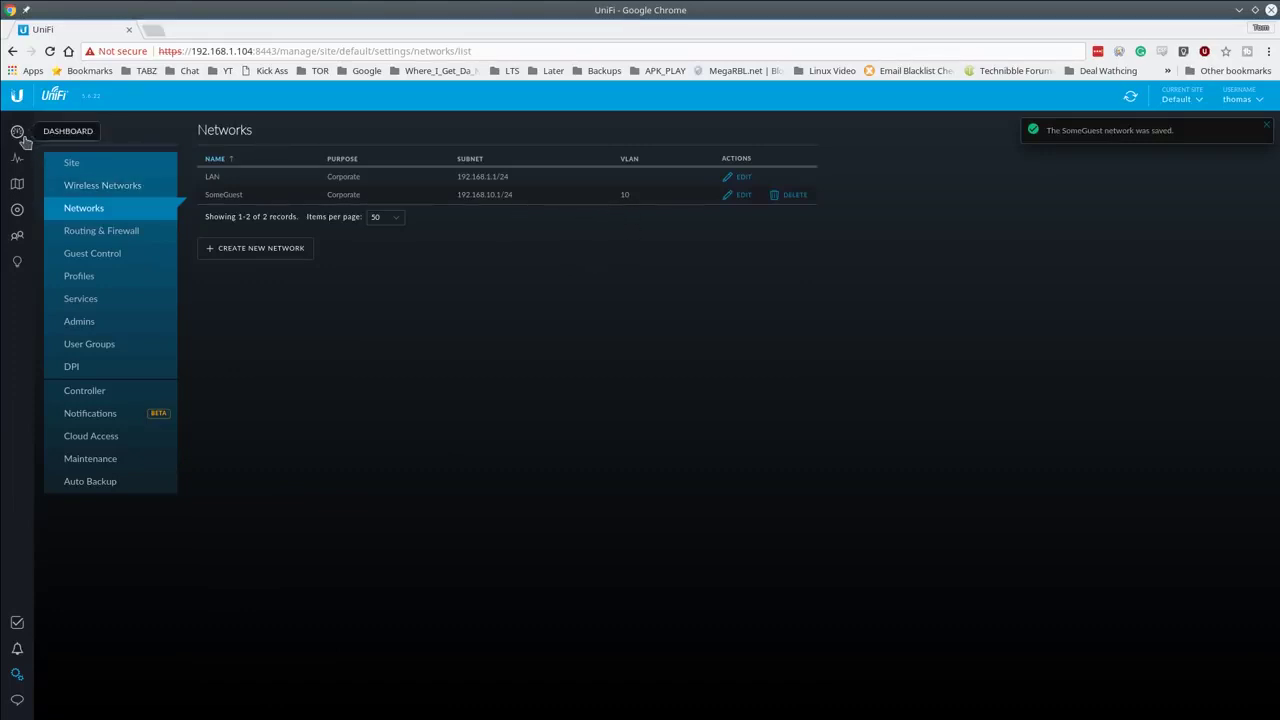
Step: Open the Devices list to confirm all five devices, including USG In Studio, are connected
{"action": "left_click", "coordinate": [19, 221]}
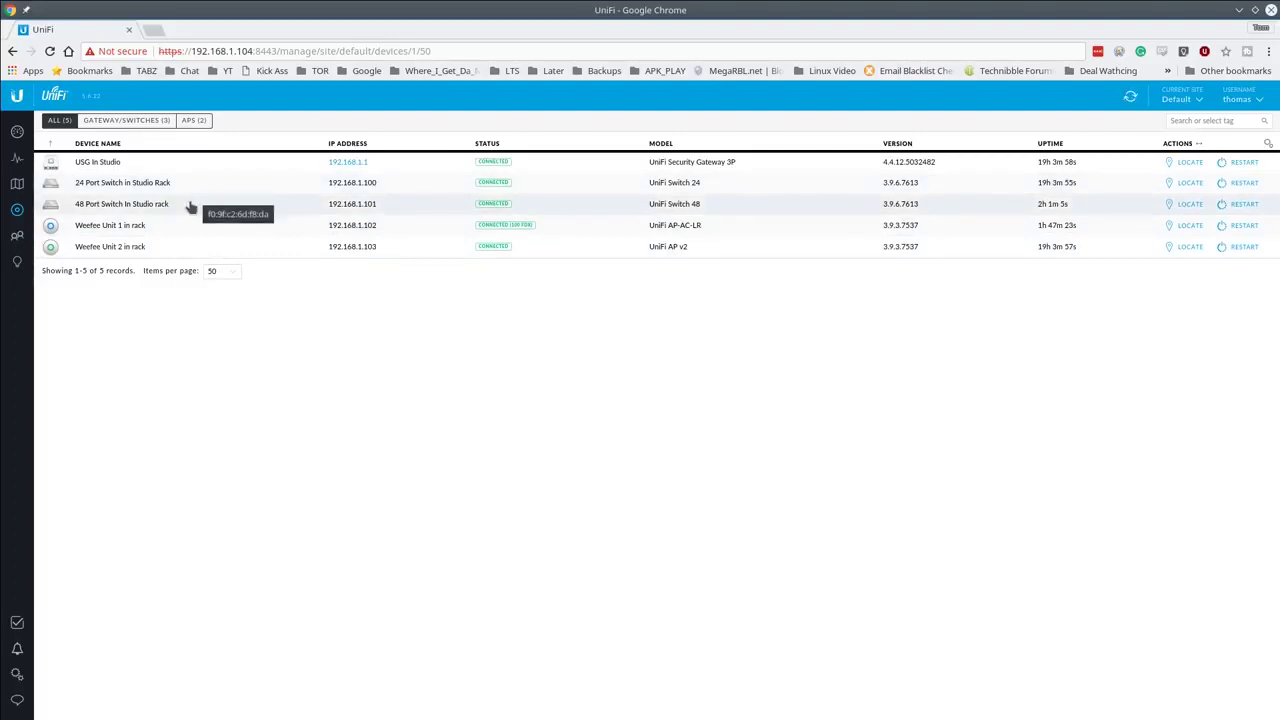
Step: Check the four connected clients, then open the Sample floor plan map
{"action": "left_click", "coordinate": [19, 237]}
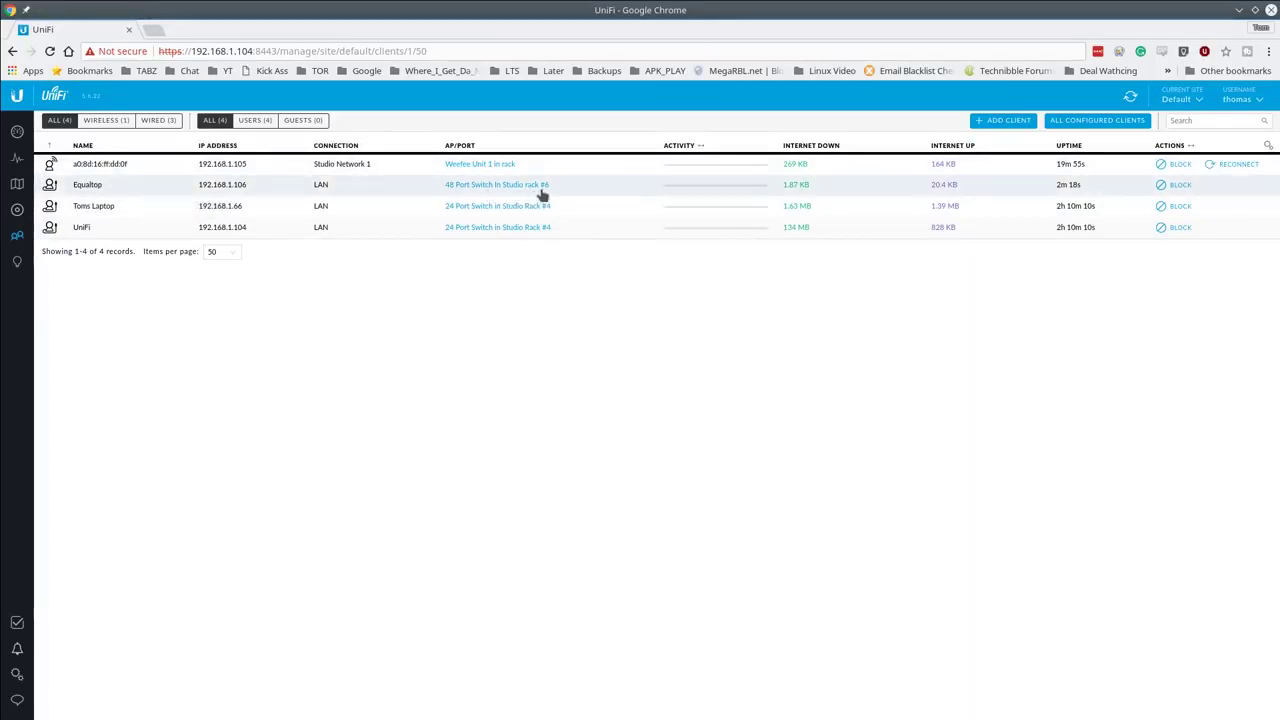
{"action": "left_click", "coordinate": [18, 188]}
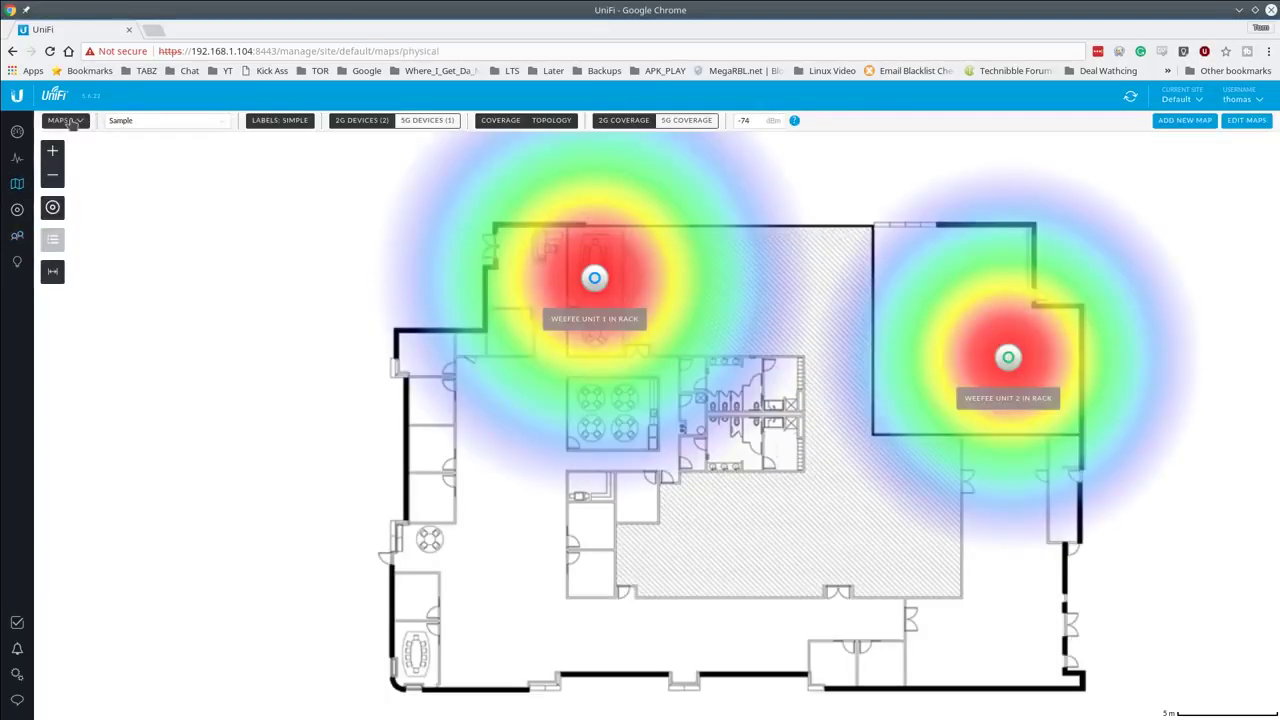
Step: Switch the Maps view to Topology
{"action": "left_click", "coordinate": [62, 120]}
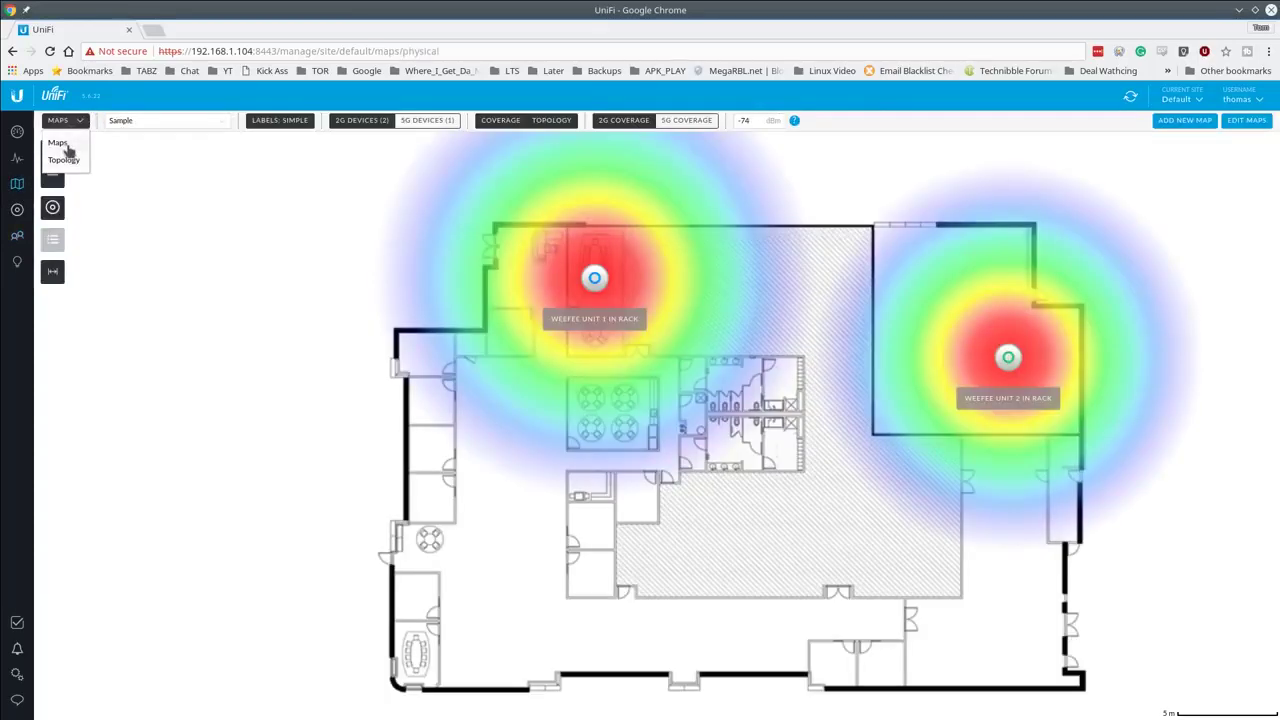
{"action": "left_click", "coordinate": [66, 161]}
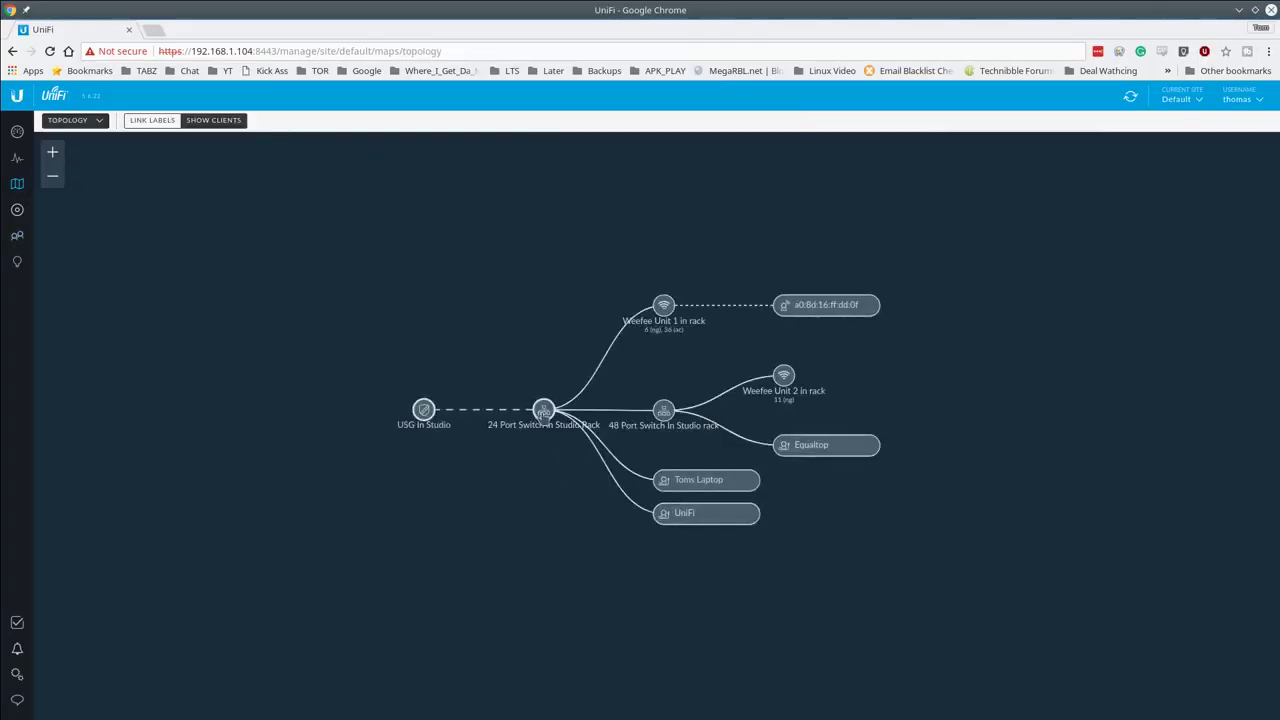
Step: Inspect Equaltop's statistics, history and network configuration, then return to the Clients list
{"action": "left_click", "coordinate": [811, 450]}
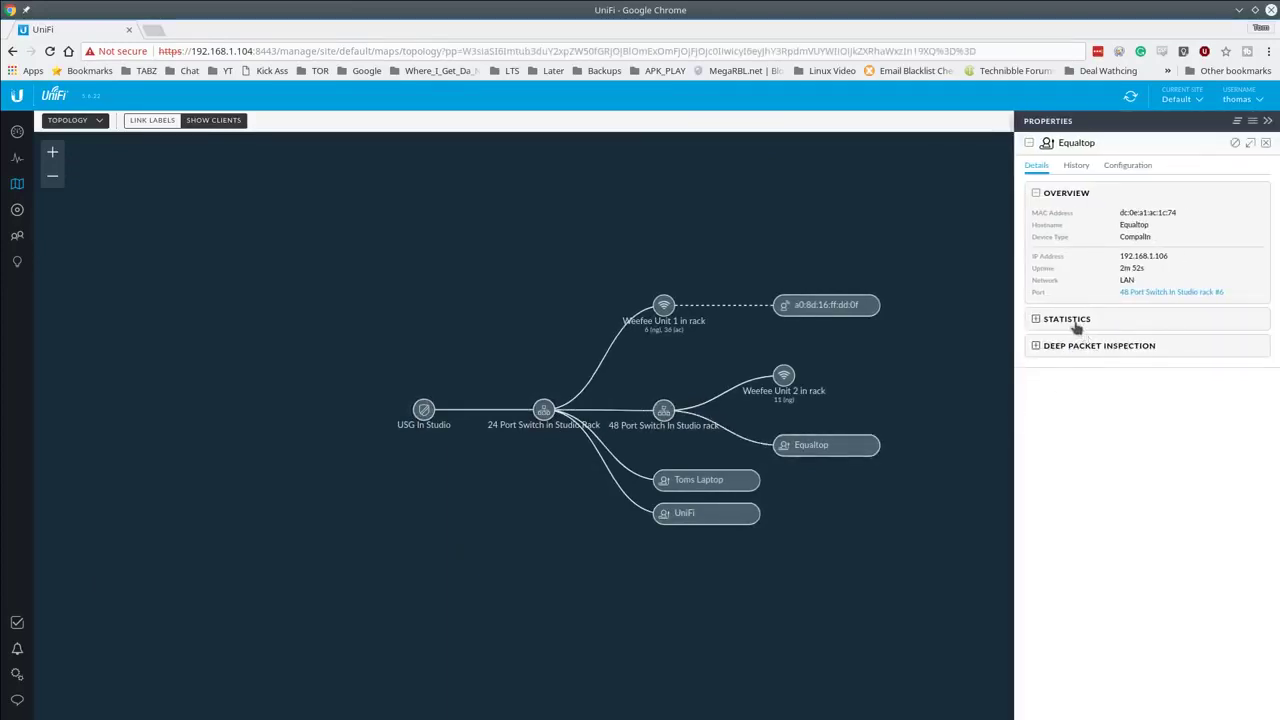
{"action": "left_click", "coordinate": [1078, 322]}
{"action": "left_click", "coordinate": [1066, 167]}
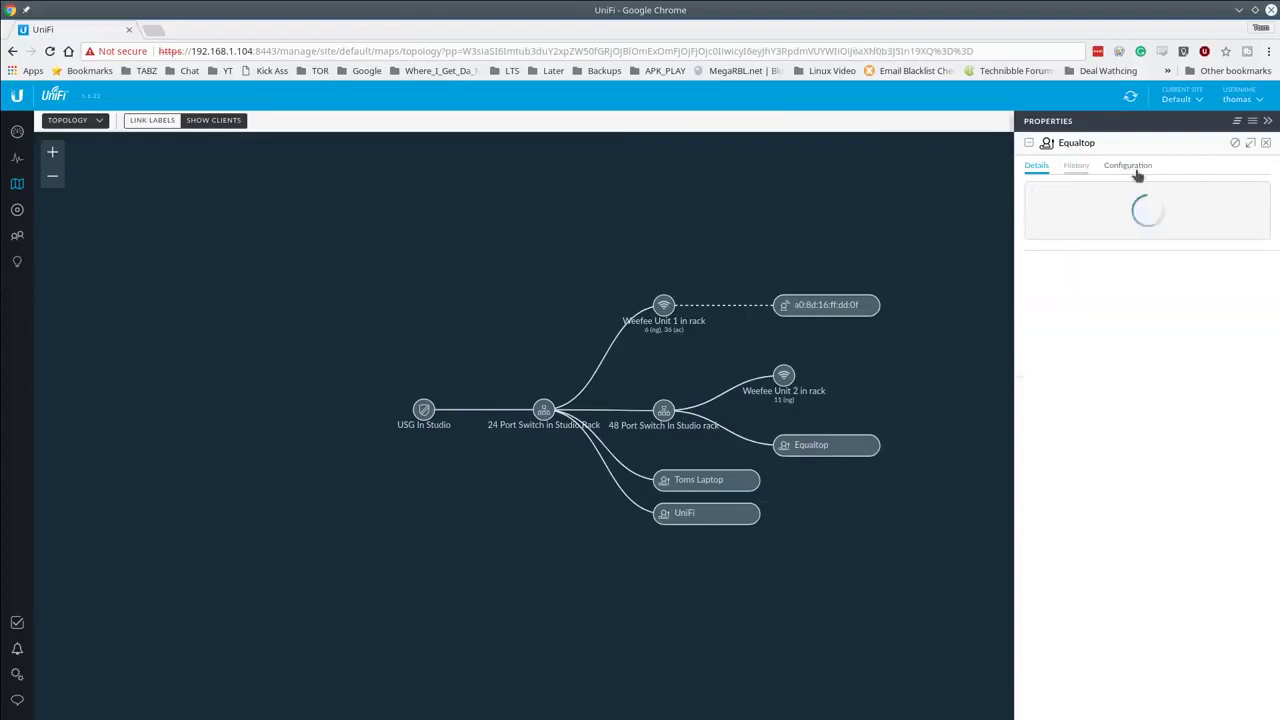
{"action": "left_click", "coordinate": [1133, 170]}
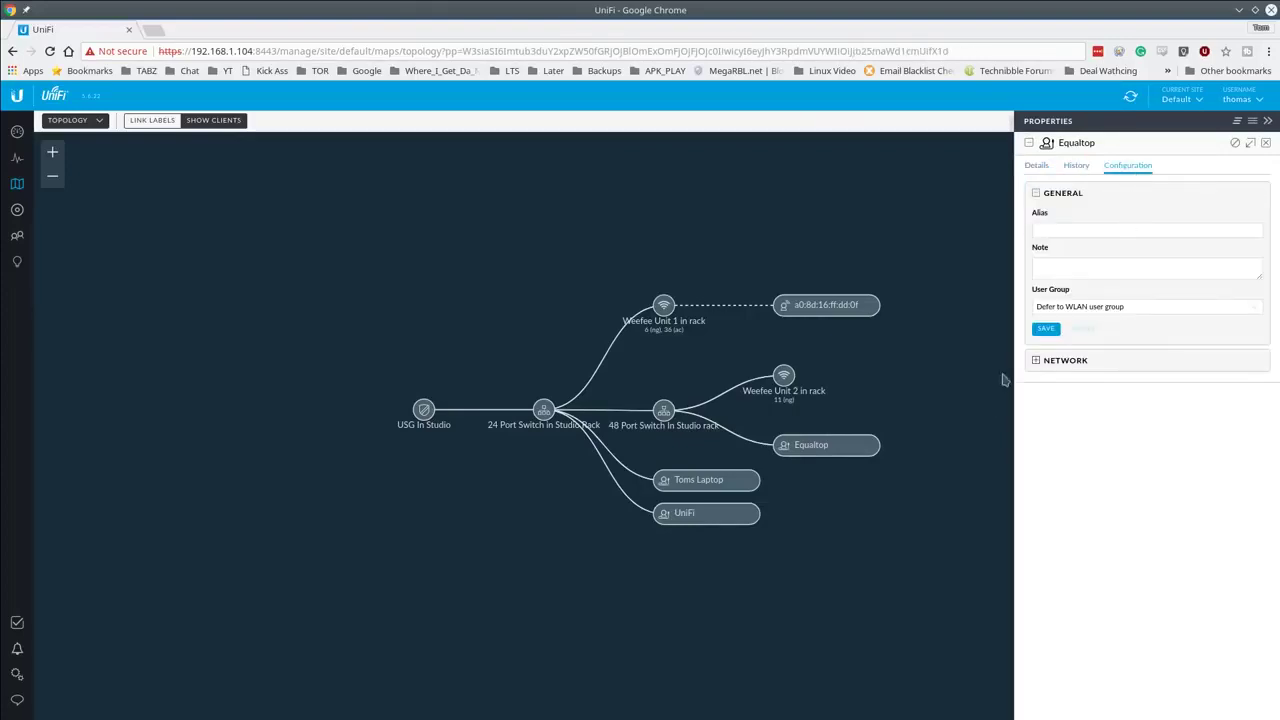
{"action": "left_click", "coordinate": [1036, 365]}
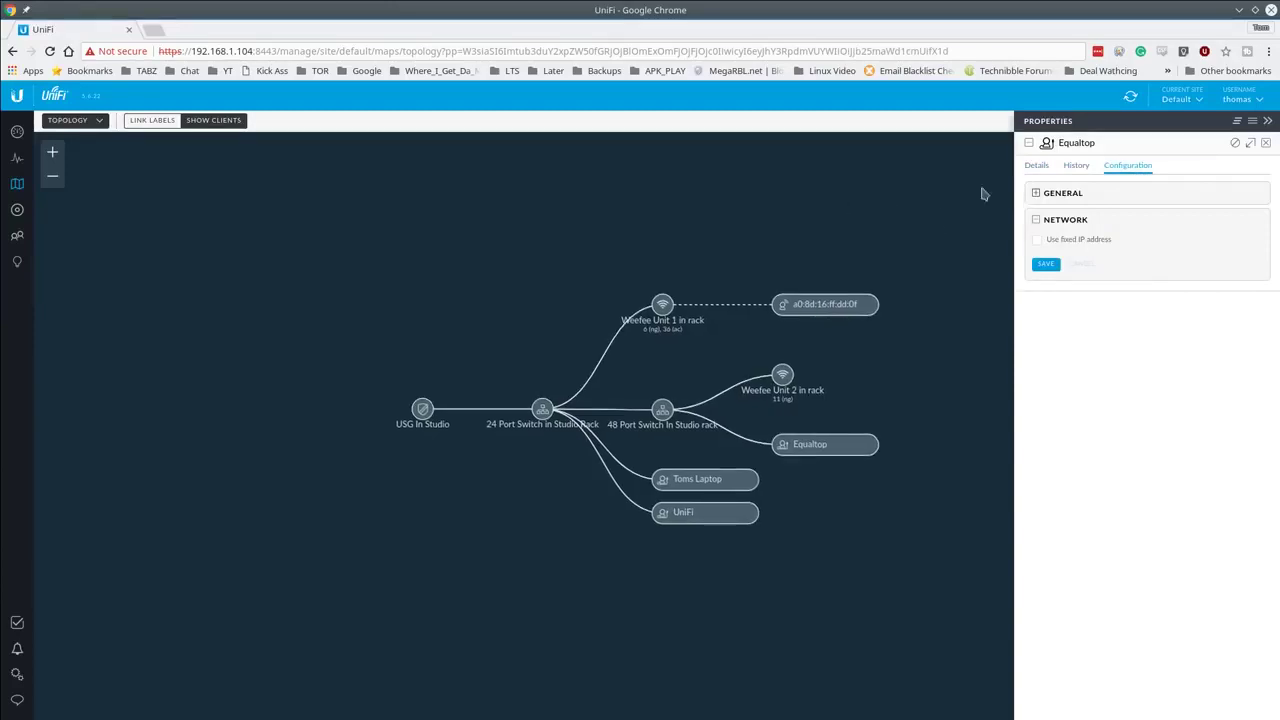
{"action": "left_click", "coordinate": [16, 238]}
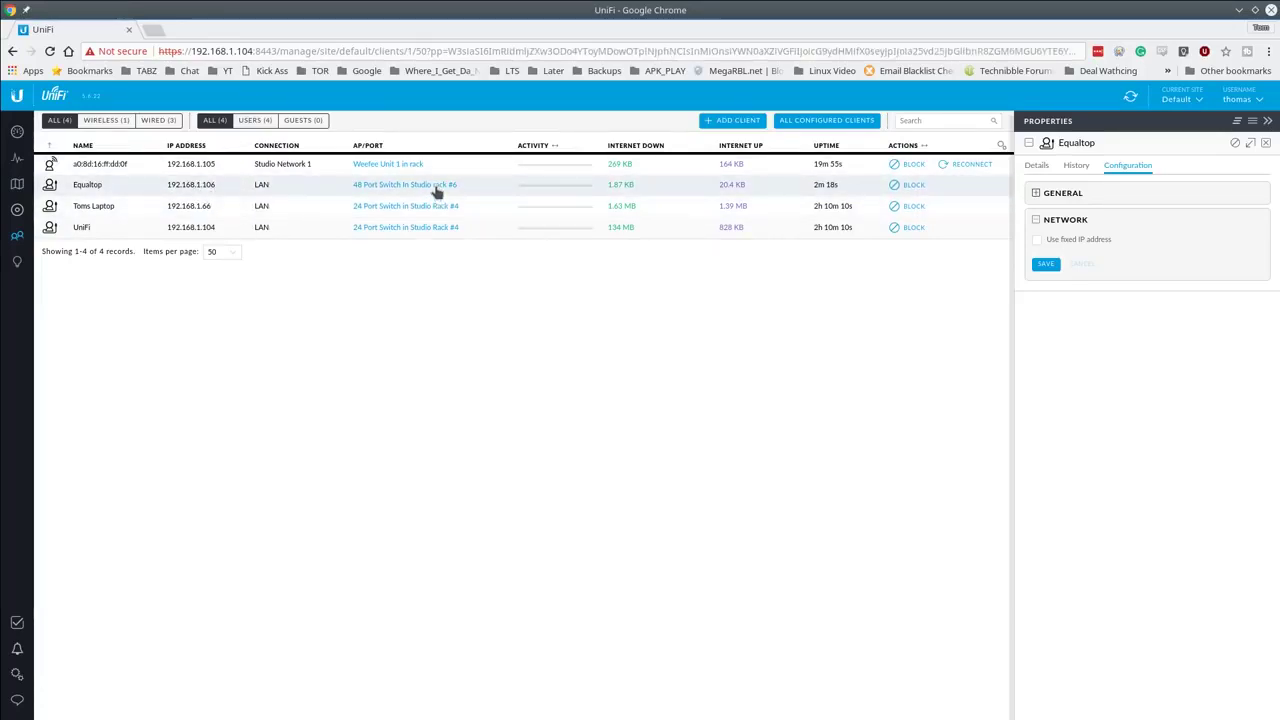
Step: Name 48 Port Switch port 6 after the laptop and assign it the SomeGuest (10) profile
{"action": "left_click", "coordinate": [437, 191]}
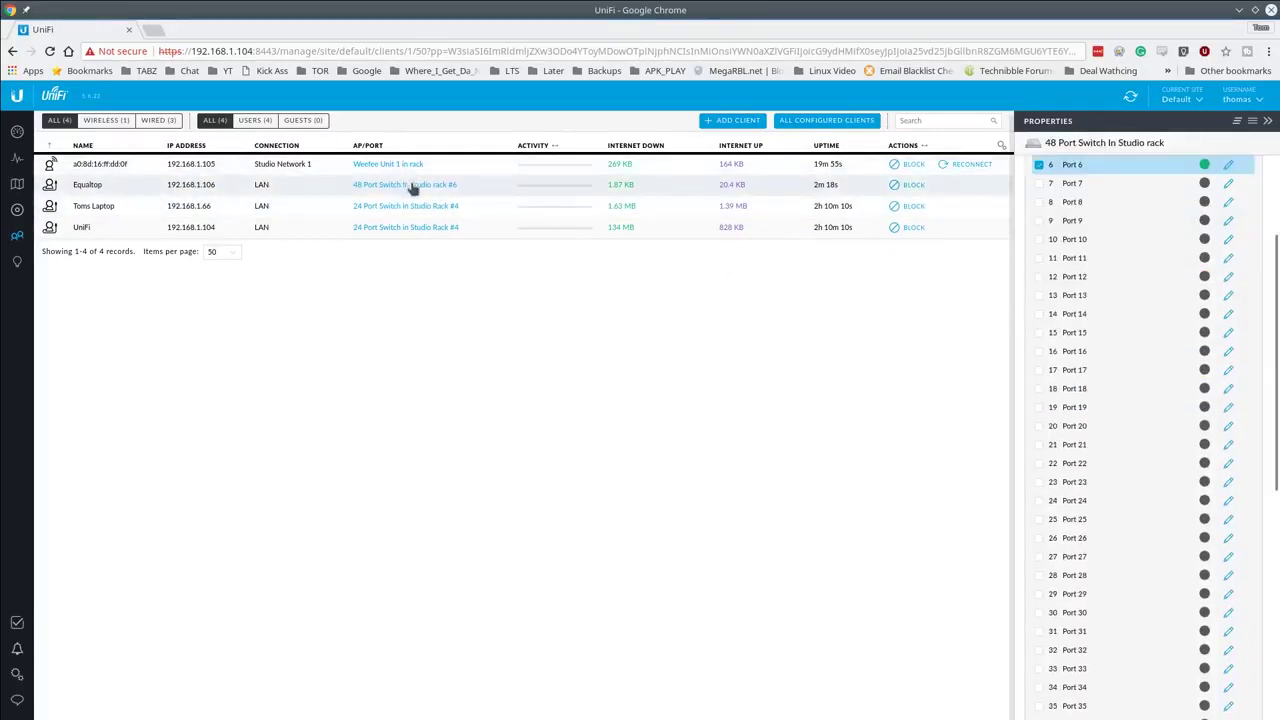
{"action": "scroll", "coordinate": [1230, 217], "scroll_direction": "up", "scroll_amount": 1}
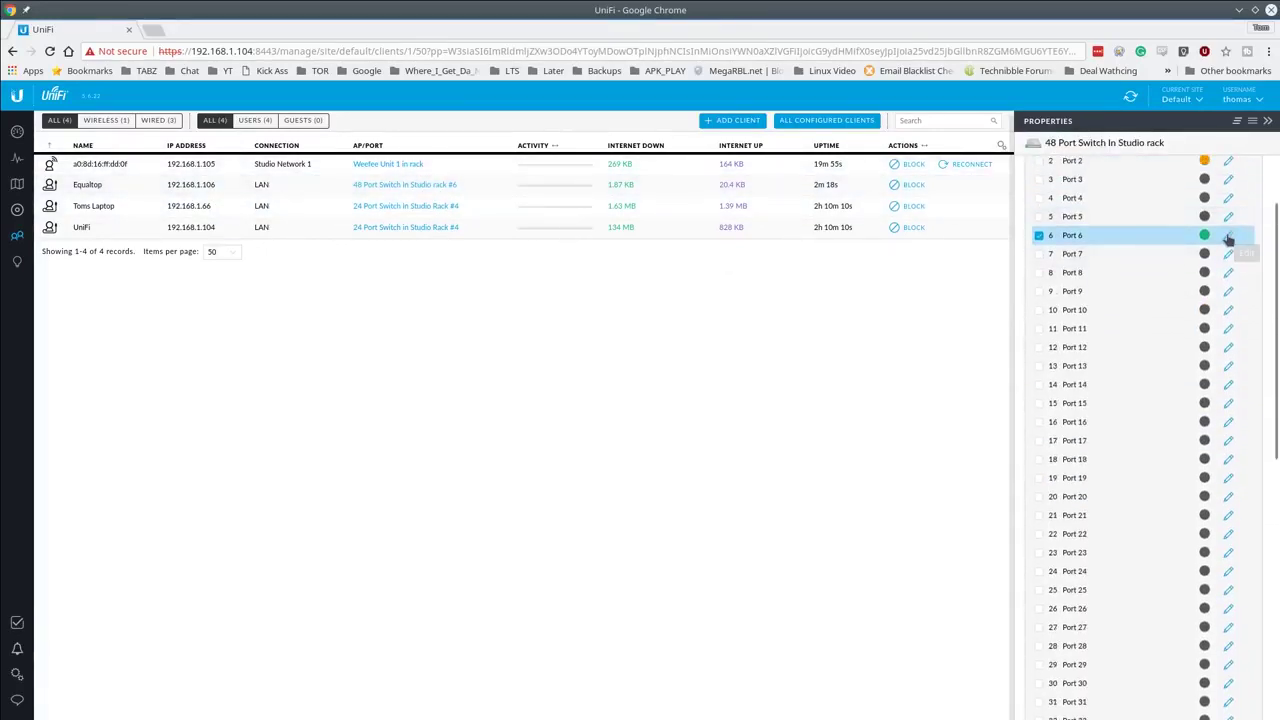
{"action": "left_click", "coordinate": [1229, 237]}
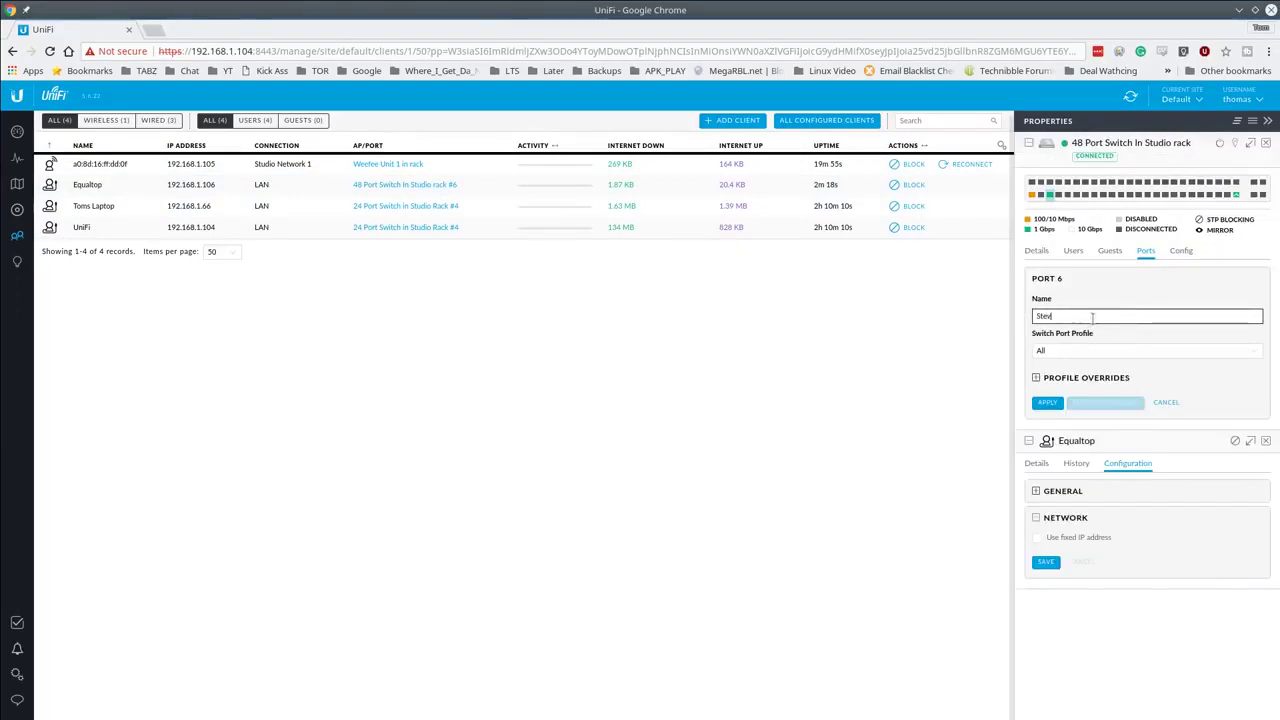
{"action": "type", "text": "Steve Laptop"}
{"action": "left_click", "coordinate": [1084, 350]}
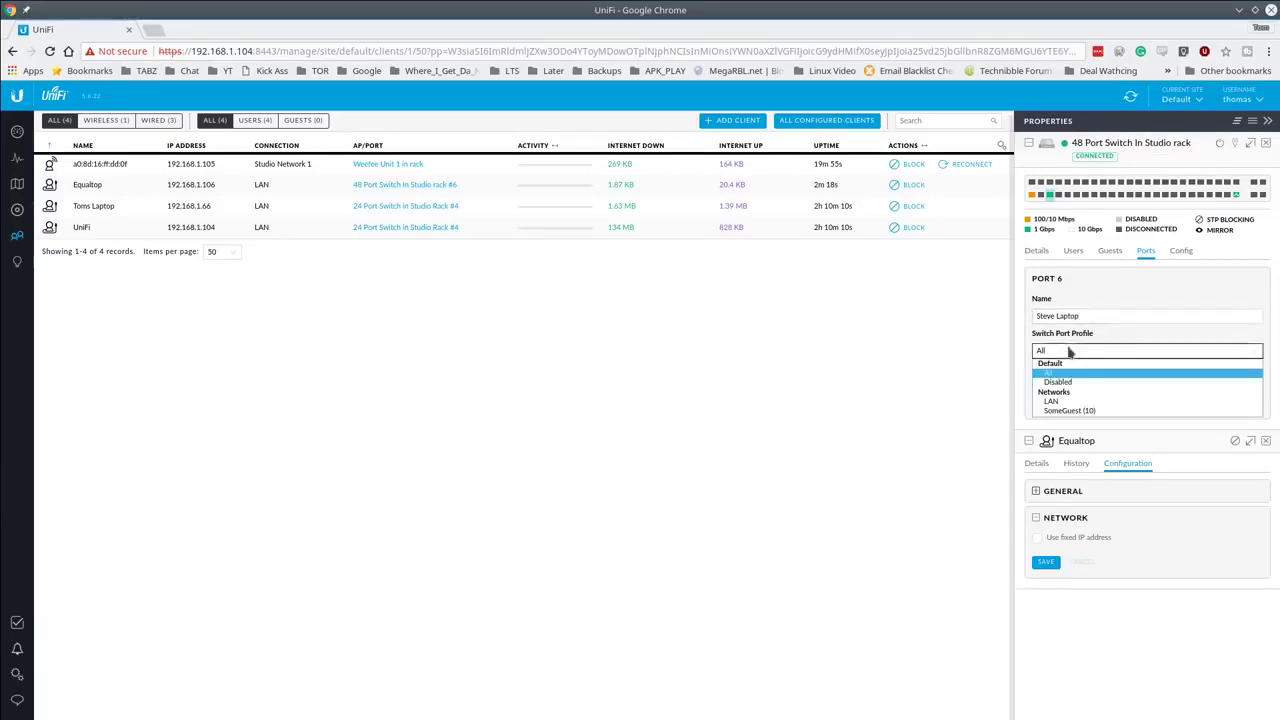
{"action": "left_click", "coordinate": [1102, 412]}
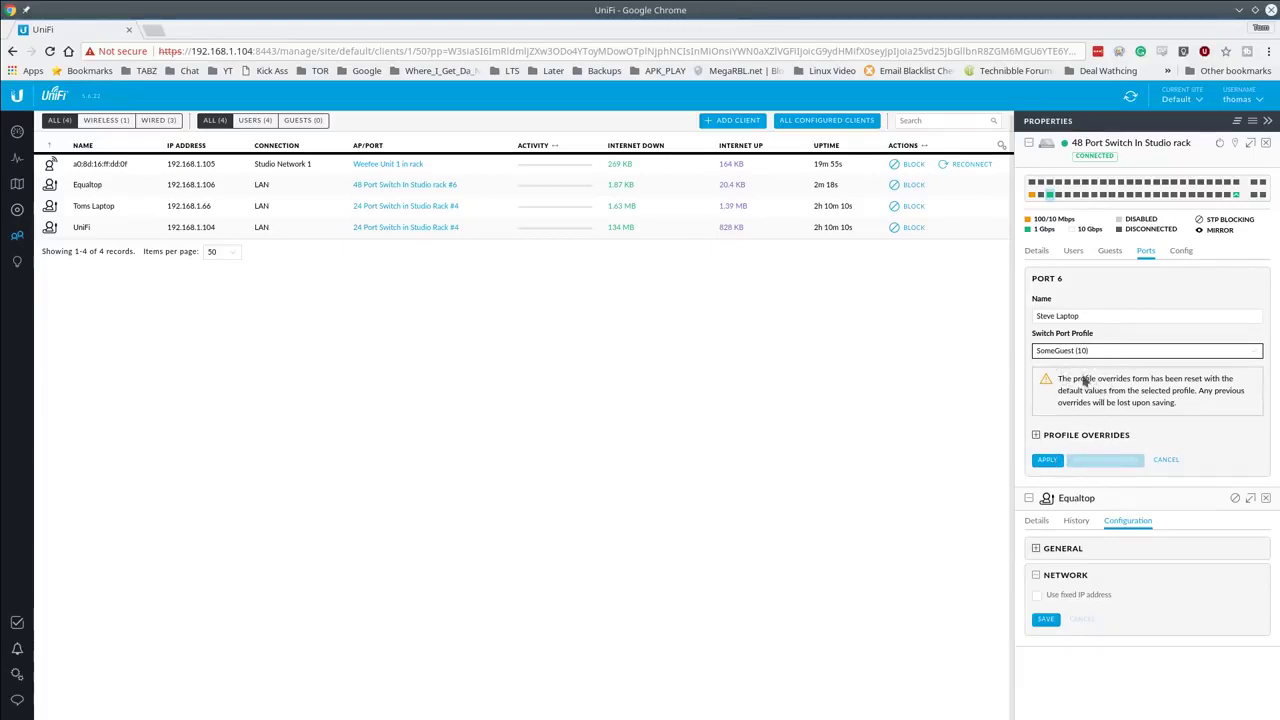
Step: Apply port 6's laptop name and SomeGuest (10) profile after checking Profile Overrides
{"action": "left_click", "coordinate": [1036, 436]}
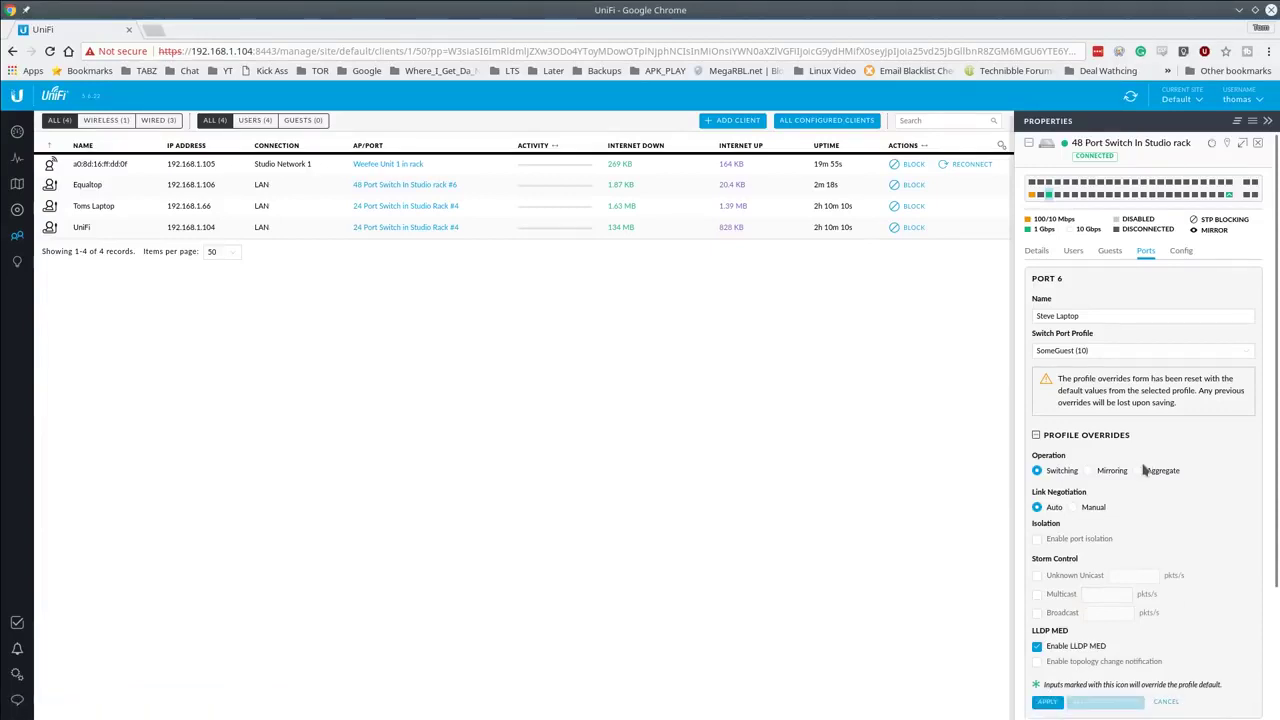
{"action": "left_click", "coordinate": [1036, 436]}
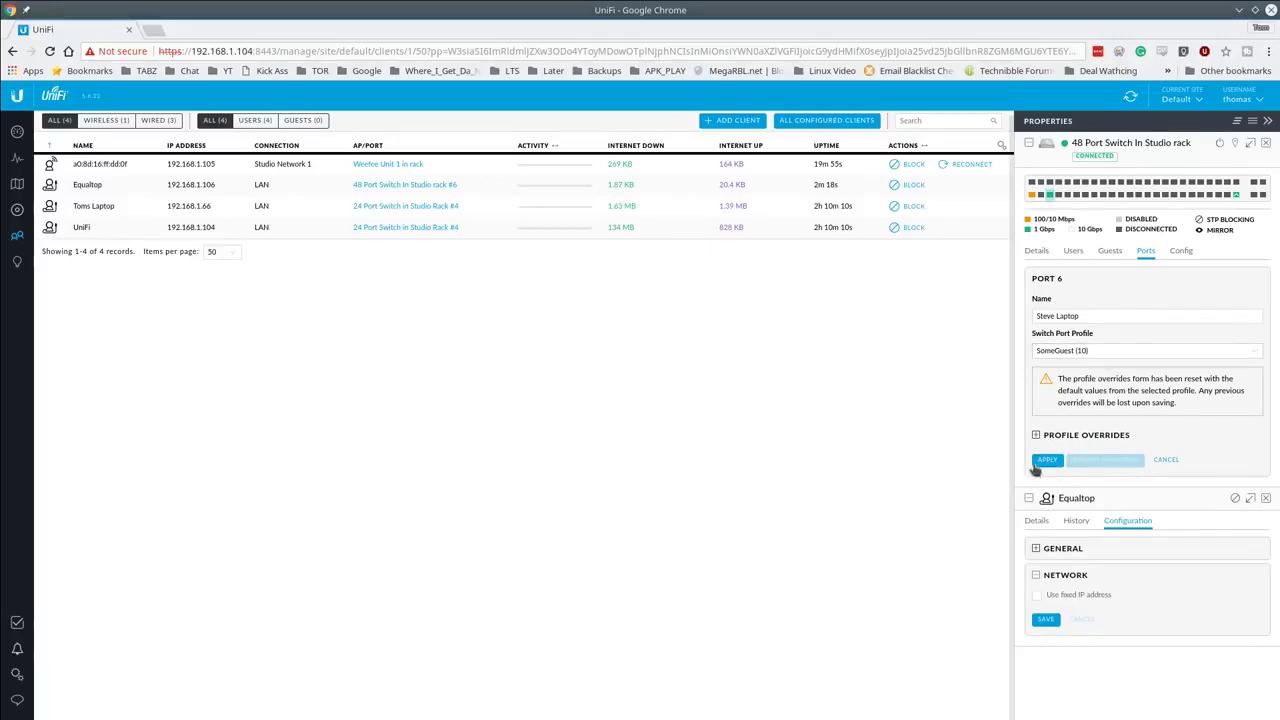
{"action": "left_click", "coordinate": [1047, 462]}
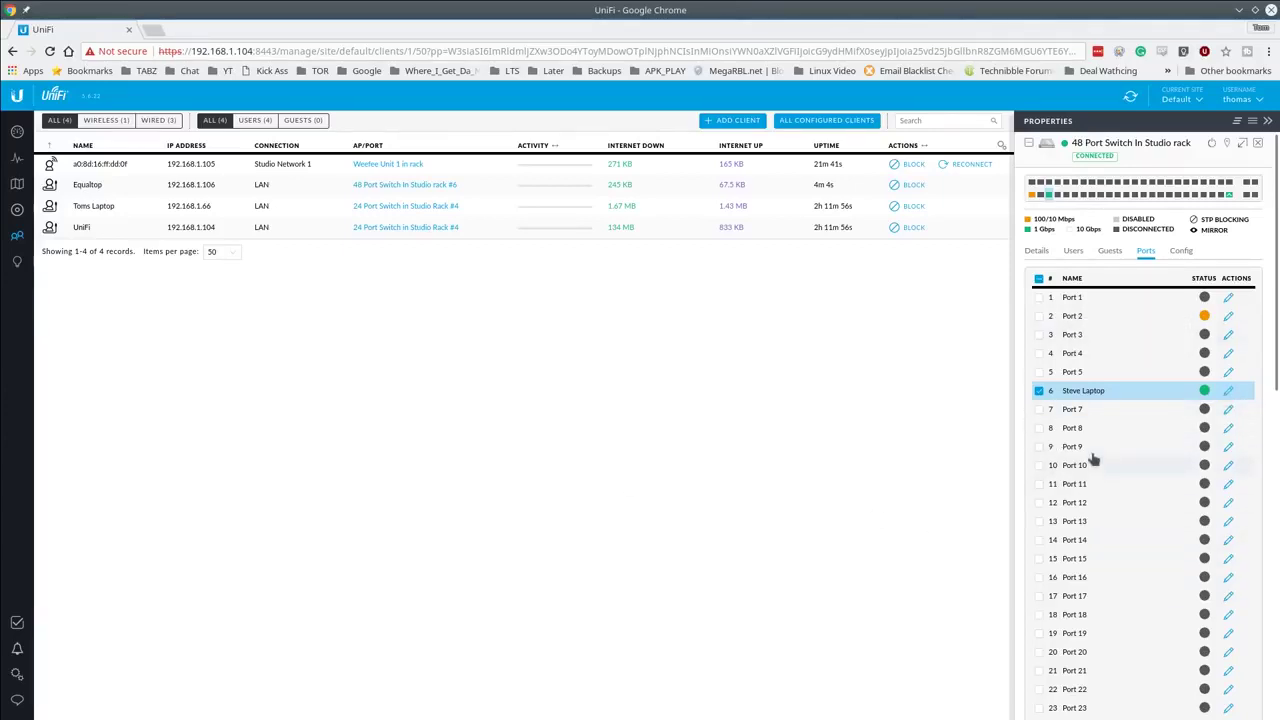
Step: Select ports 7–11, then review port 6's saved settings and leave its edit form
{"action": "left_click", "coordinate": [1040, 409]}
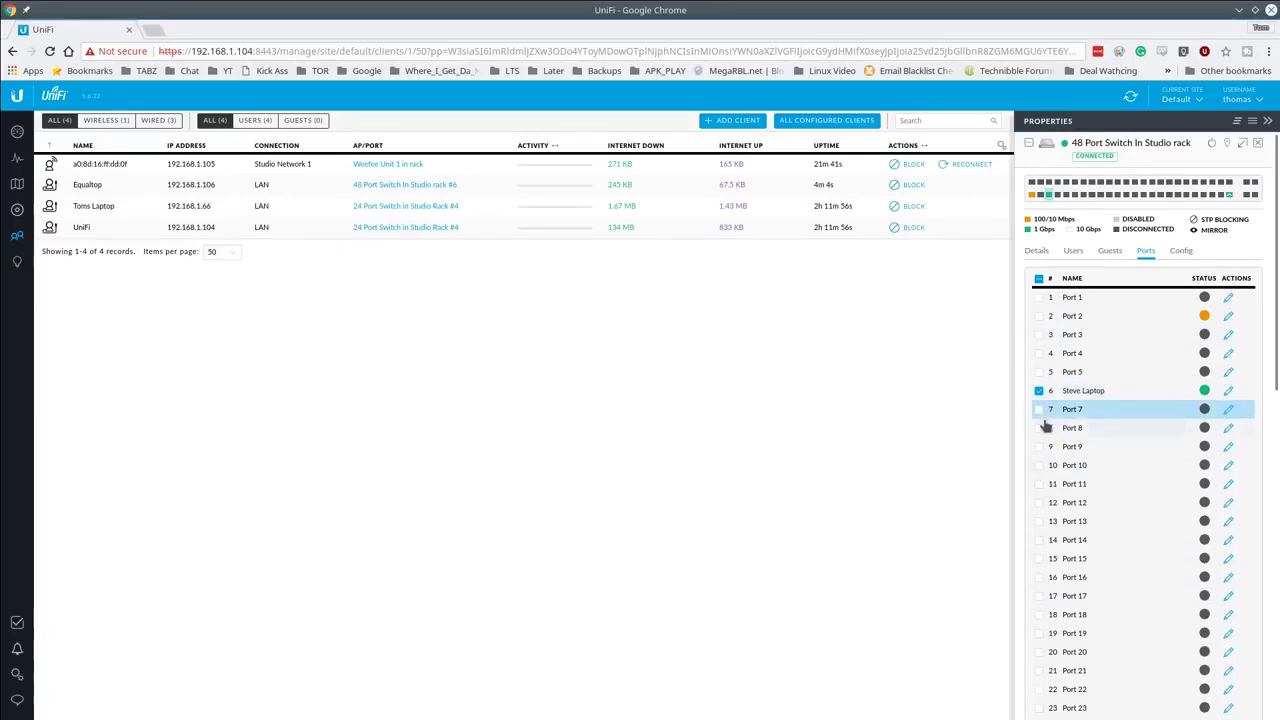
{"action": "left_click", "coordinate": [1039, 428]}
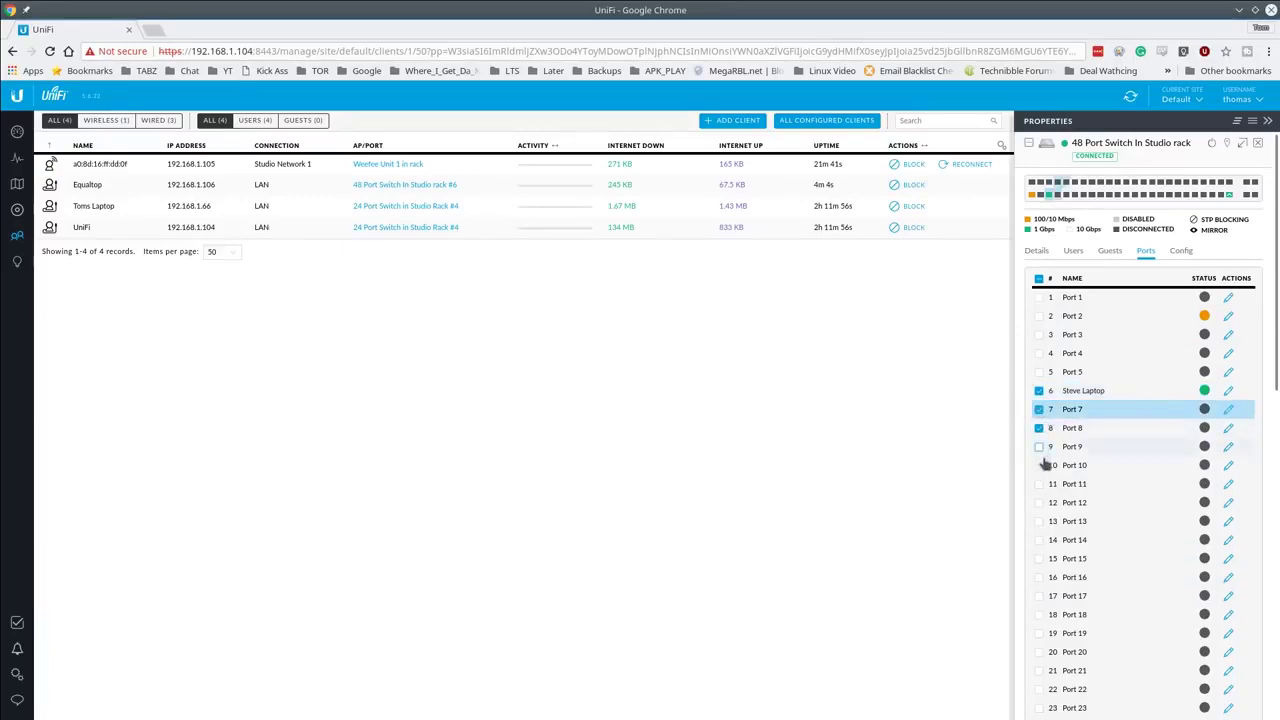
{"action": "left_click", "coordinate": [1040, 446]}
{"action": "left_click", "coordinate": [1039, 481]}
{"action": "left_click", "coordinate": [1039, 467]}
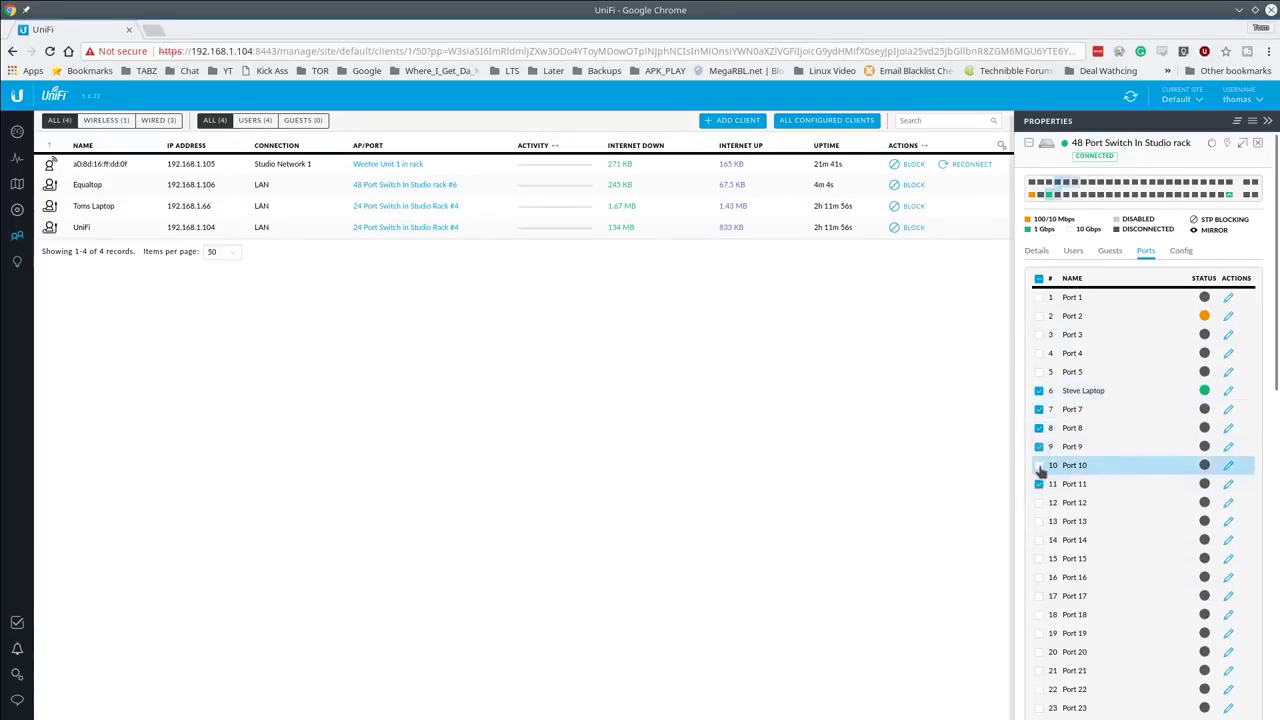
{"action": "left_click", "coordinate": [1230, 396]}
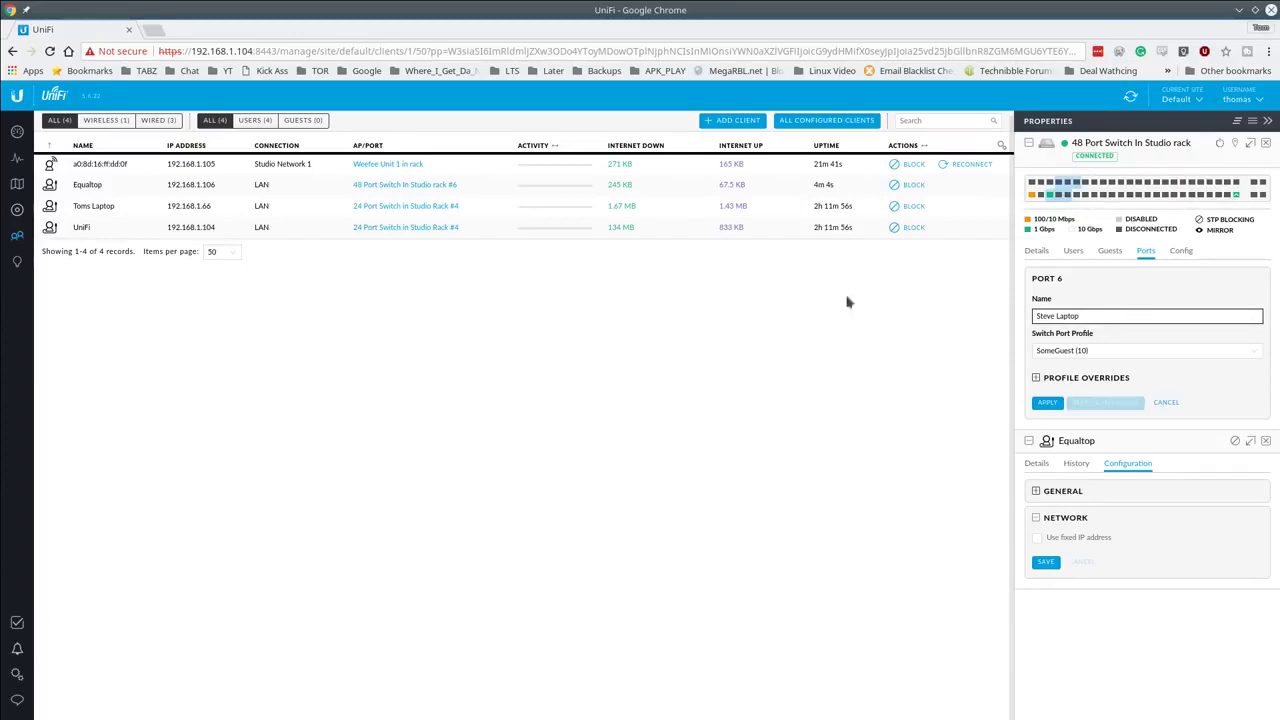
{"action": "left_click", "coordinate": [1036, 251]}
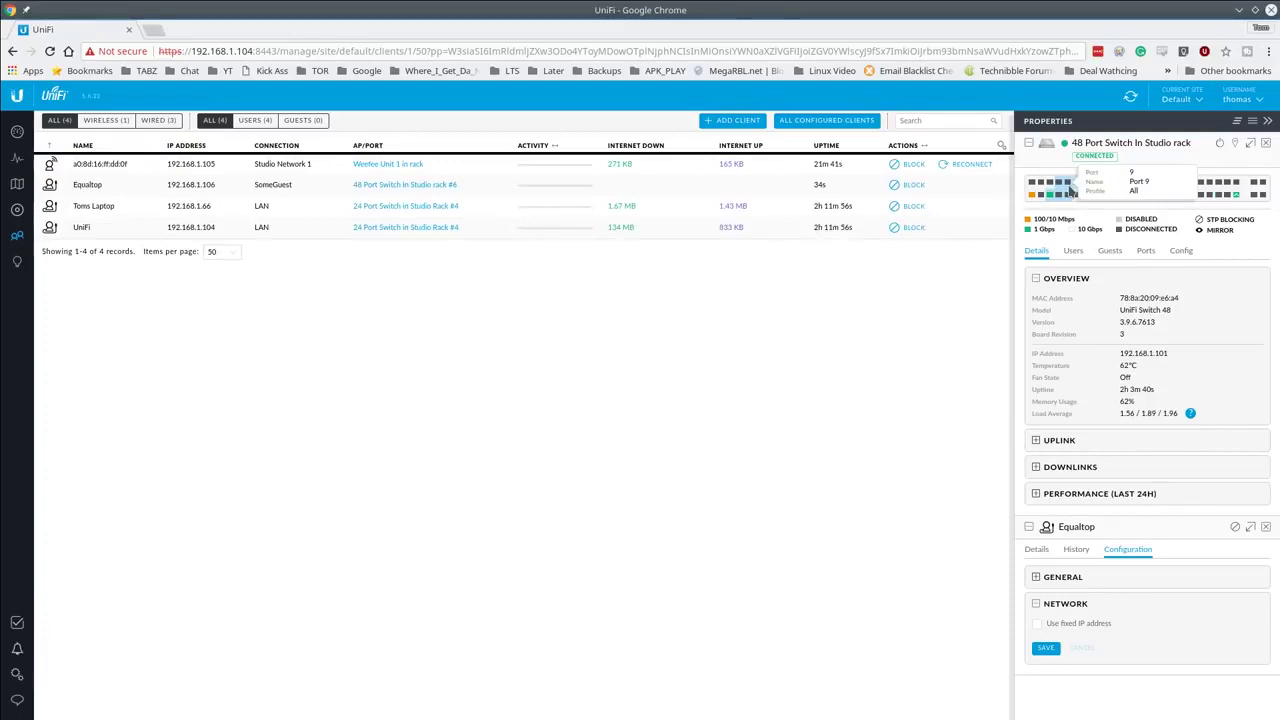
Step: Return to Clients, close the switch and Equaltop cards, and refresh to show 192.168.10.100
{"action": "left_click", "coordinate": [17, 211]}
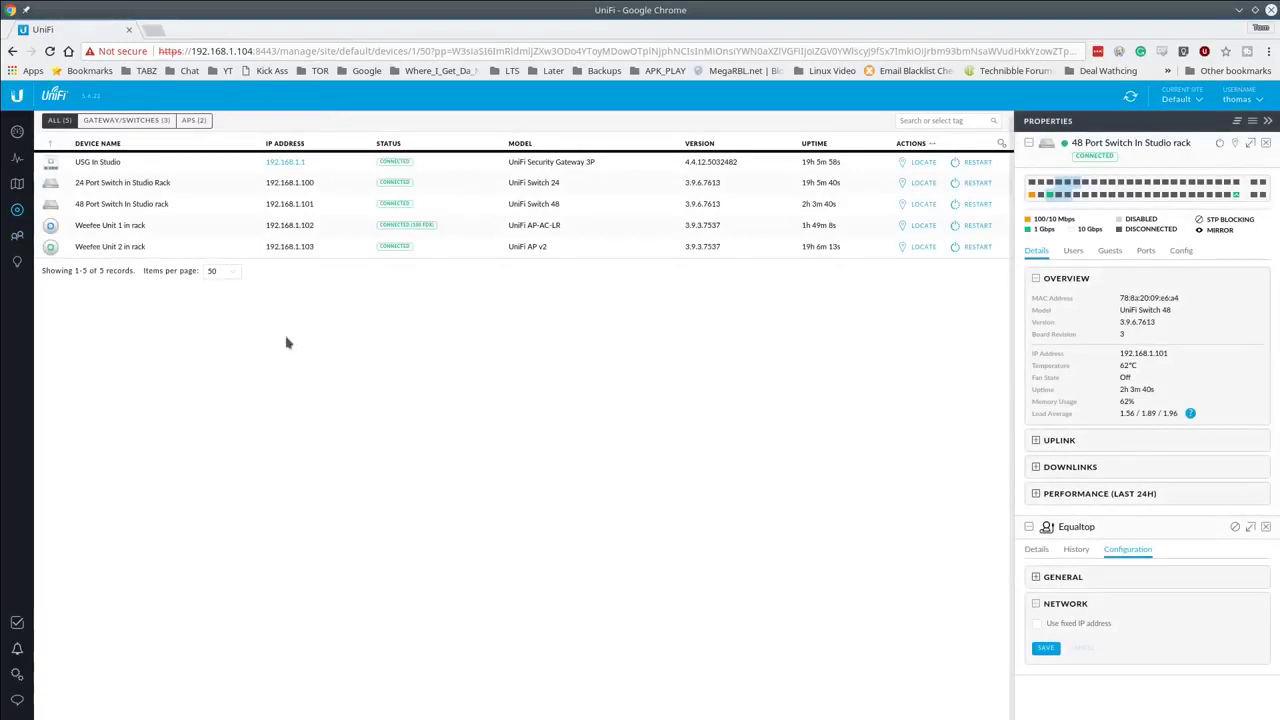
{"action": "left_click", "coordinate": [16, 234]}
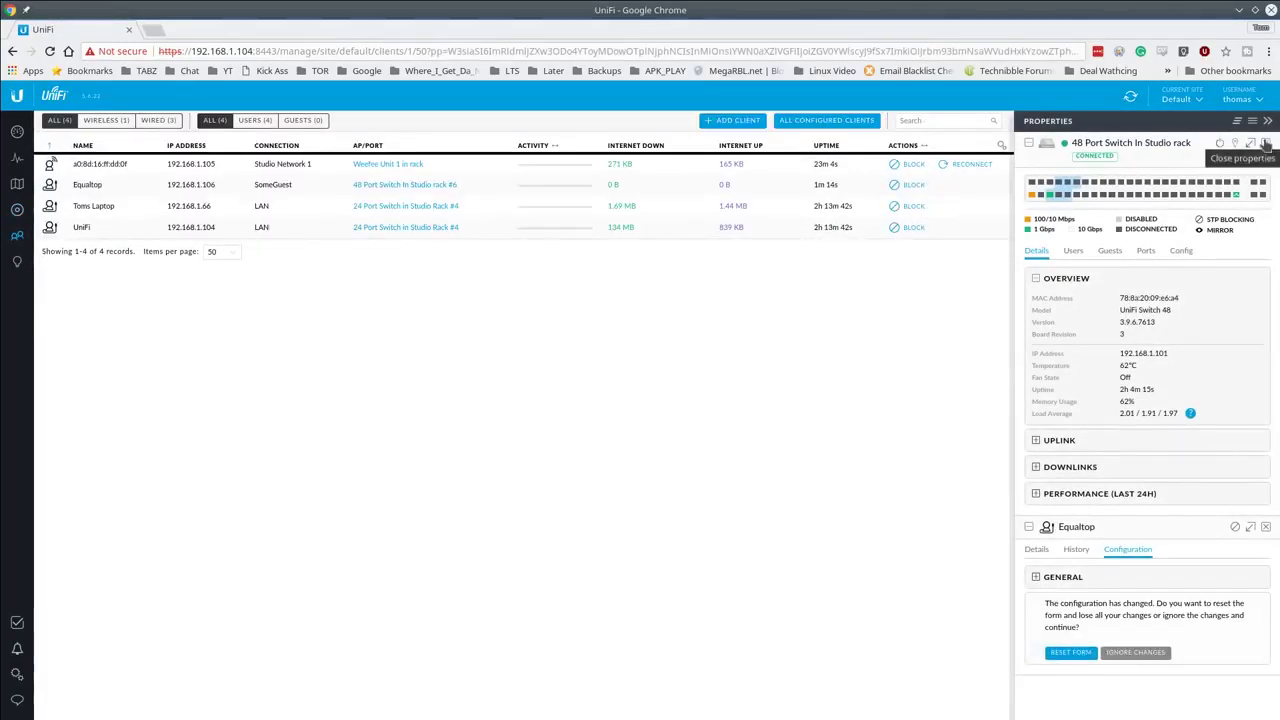
{"action": "left_click", "coordinate": [1266, 143]}
{"action": "left_click", "coordinate": [1266, 143]}
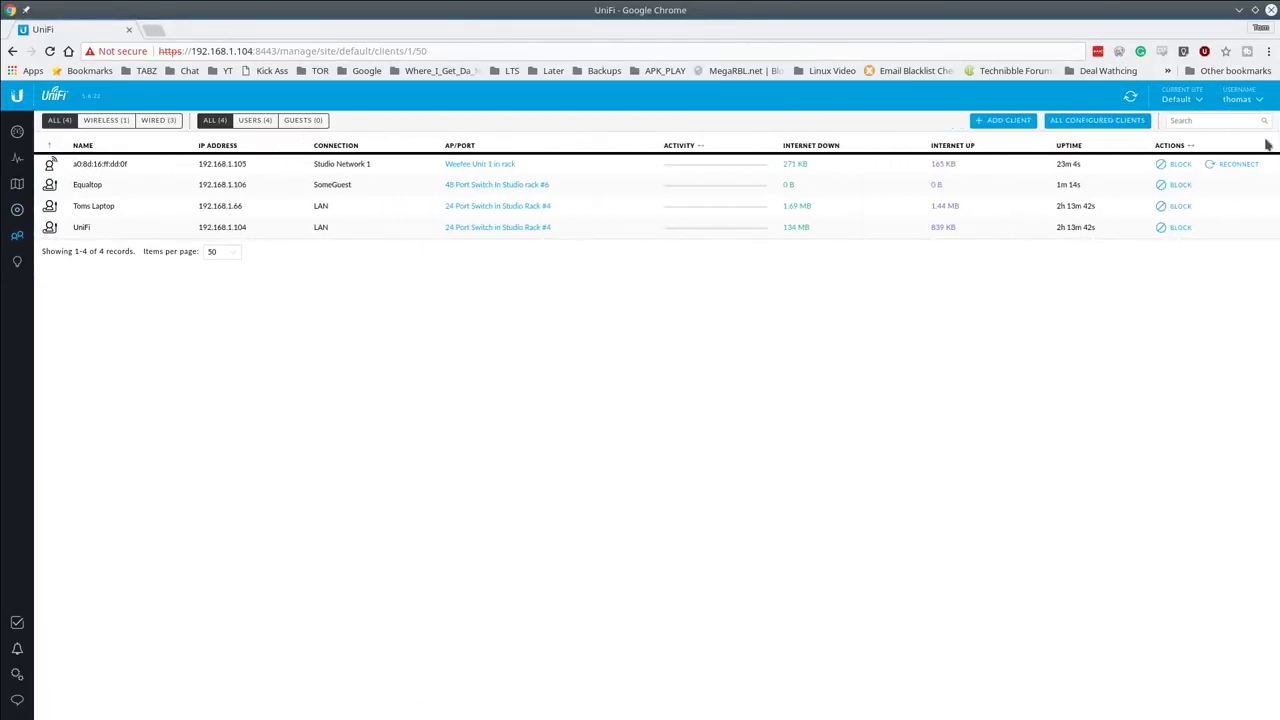
{"action": "left_click", "coordinate": [1137, 95]}
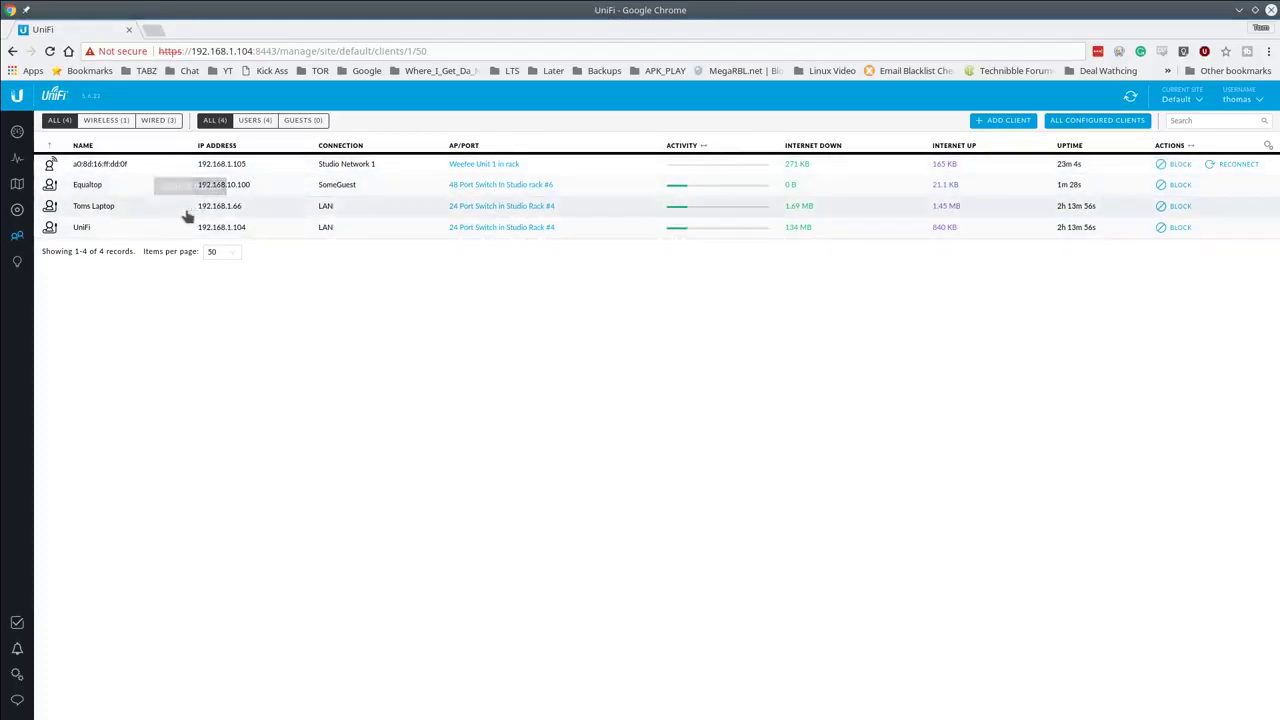
Step: Open the topology map, zoom in, and select the Equaltop client node
{"action": "left_click", "coordinate": [17, 183]}
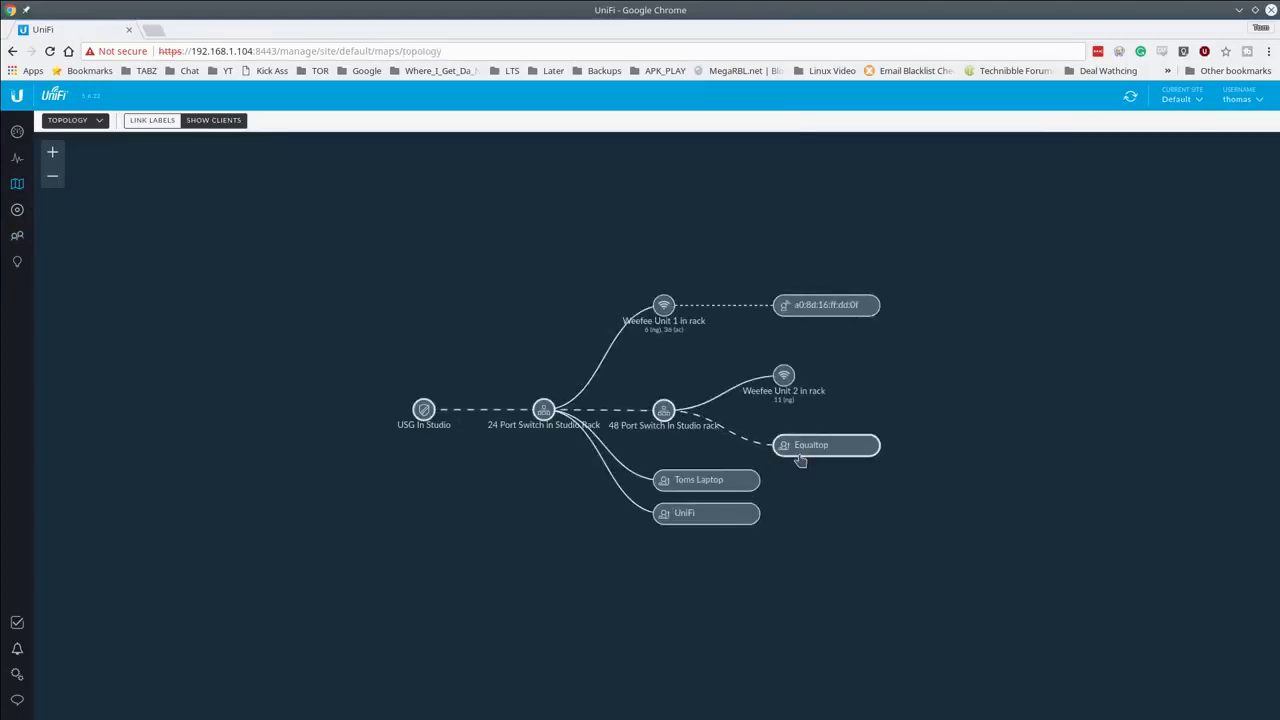
{"action": "scroll", "coordinate": [660, 415], "scroll_direction": "up", "scroll_amount": 2}
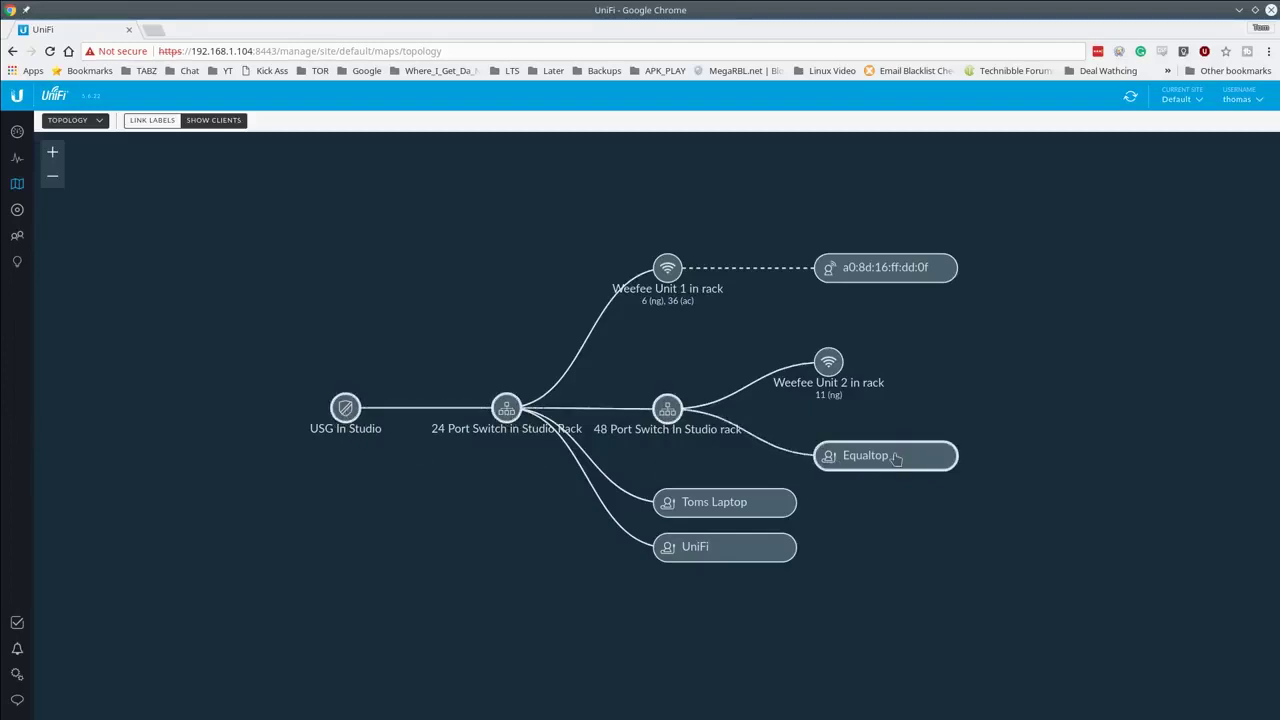
{"action": "left_click", "coordinate": [830, 460]}
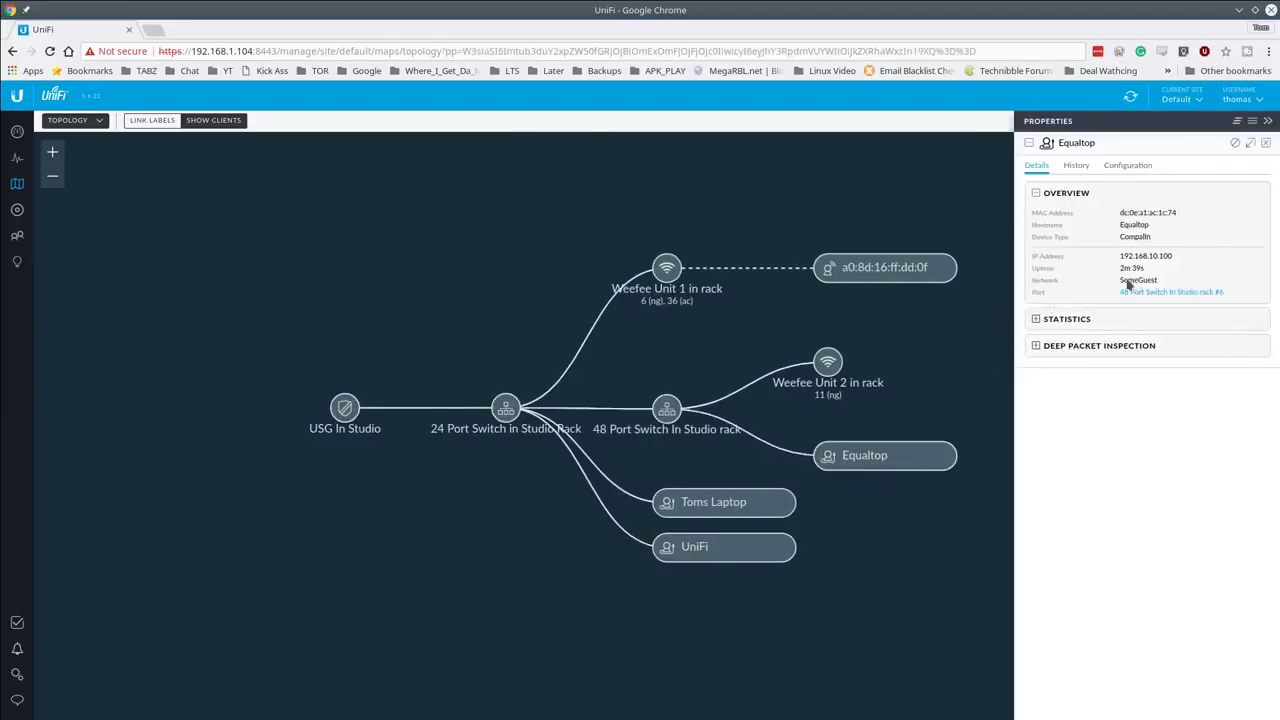
Step: Browse Equaltop's Statistics and Configuration sections, including alias and note fields, then close Properties
{"action": "left_click", "coordinate": [1034, 319]}
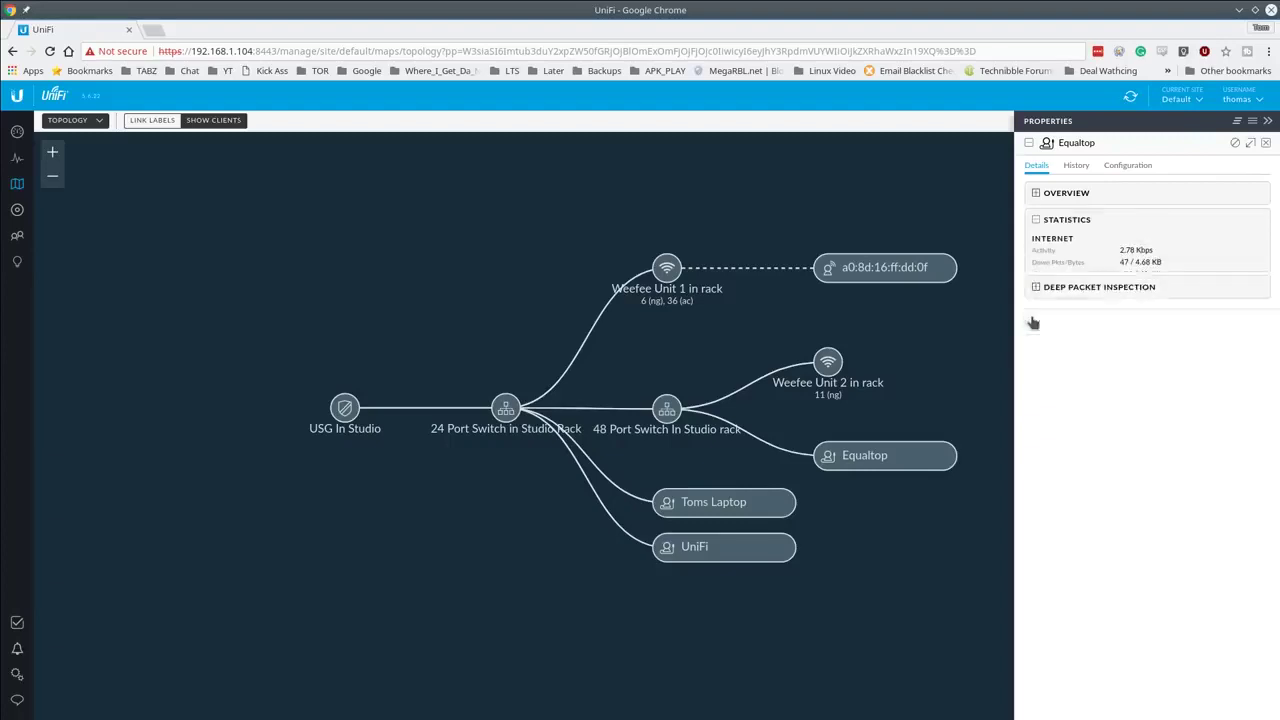
{"action": "left_click", "coordinate": [1128, 165]}
{"action": "left_click", "coordinate": [1099, 231]}
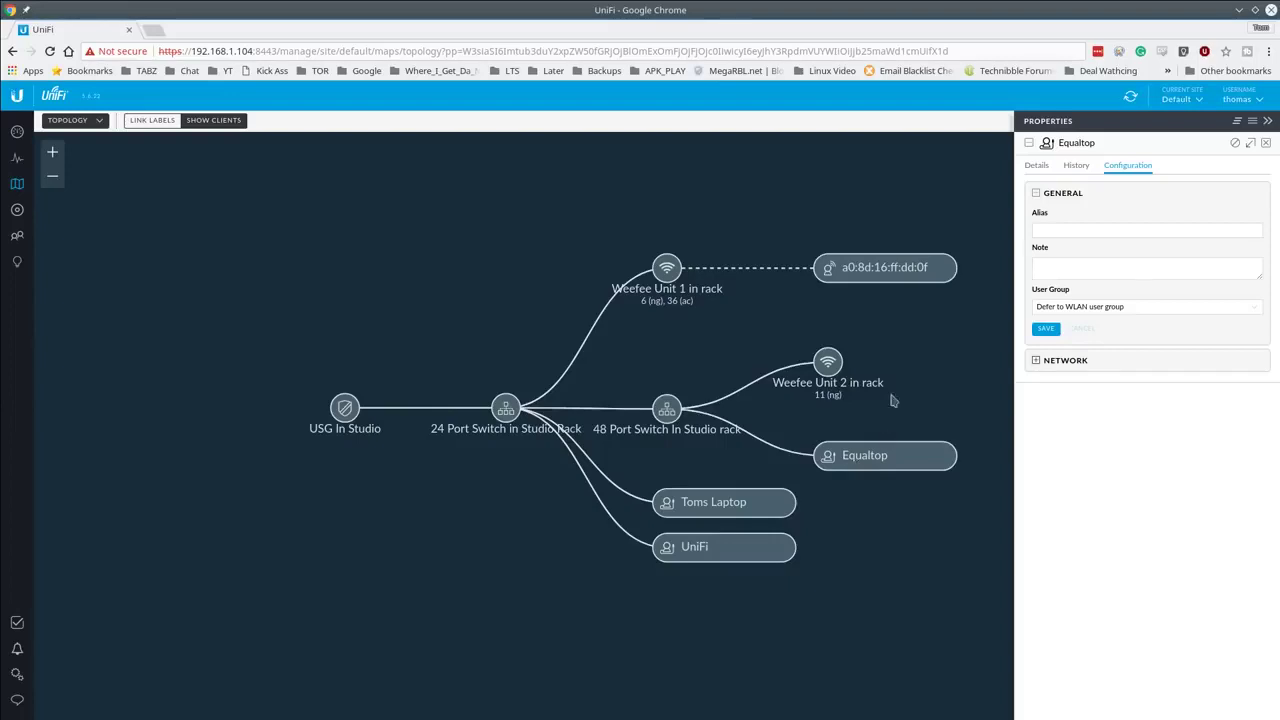
{"action": "left_click", "coordinate": [1113, 229]}
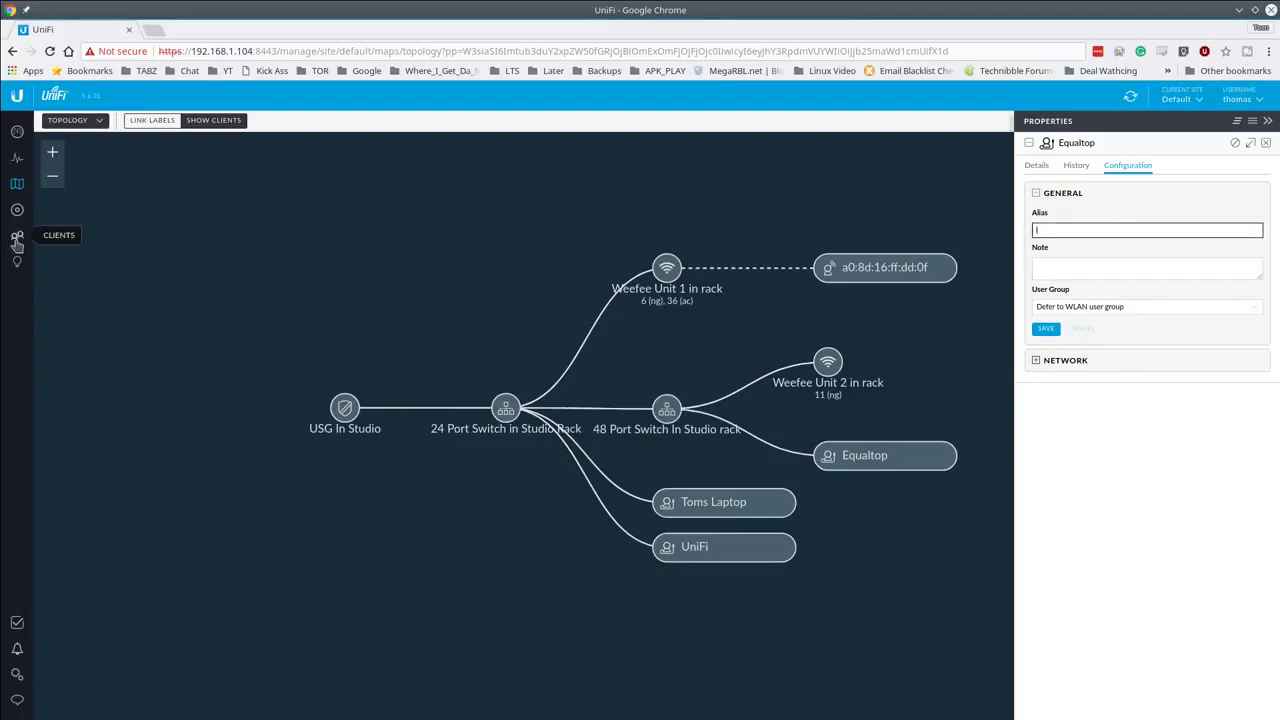
{"action": "left_click", "coordinate": [1094, 265]}
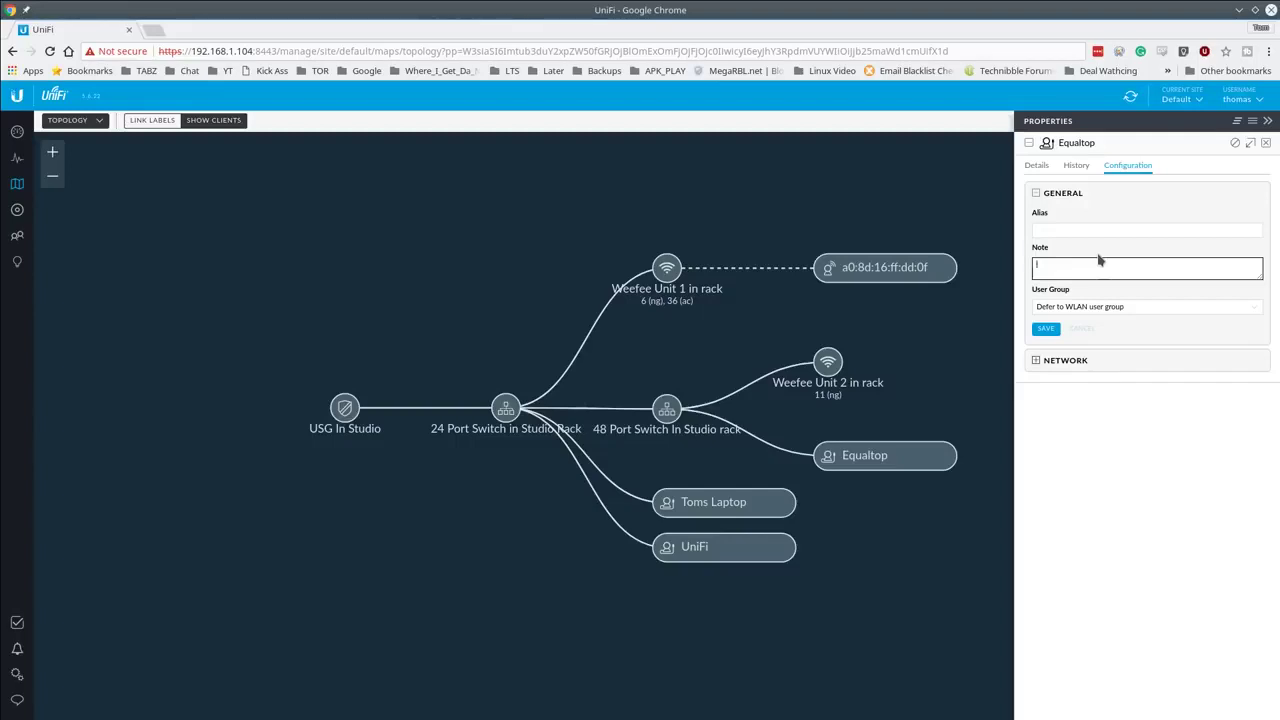
{"action": "key", "text": "Escape"}
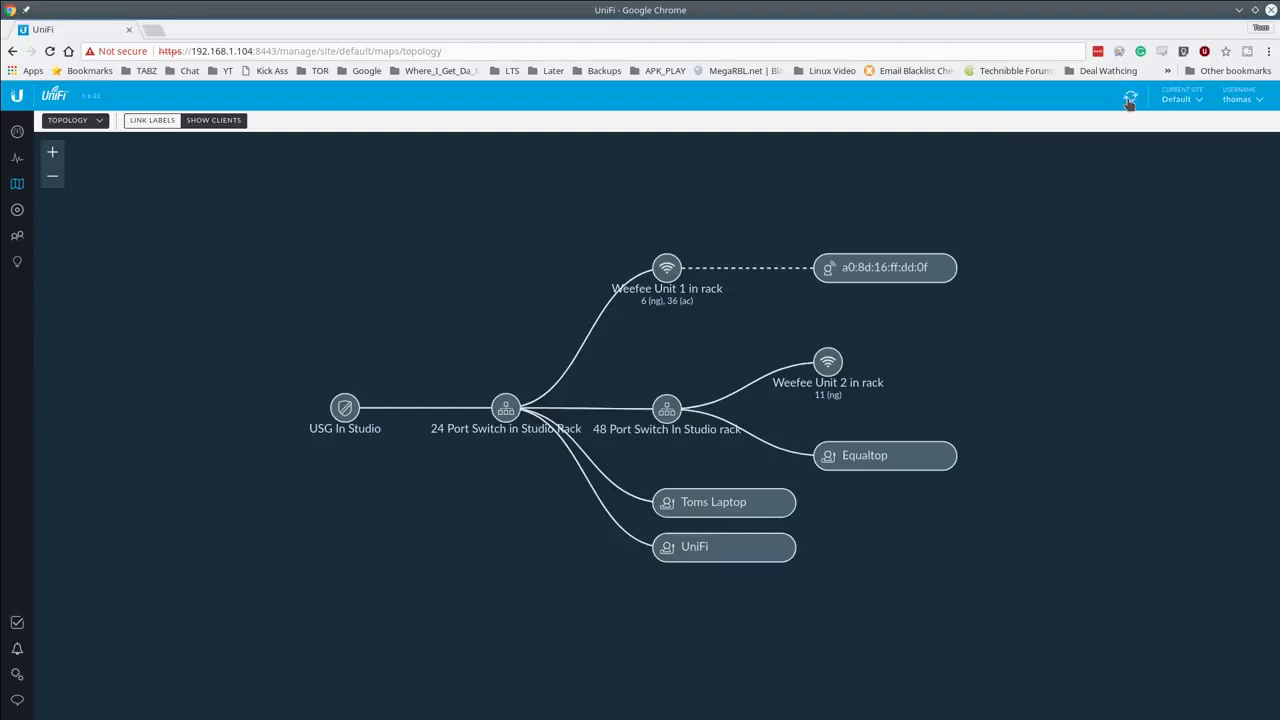
Step: Refresh the map, toggle Show Clients off and on, and enable link labels showing Equaltop on #6
{"action": "left_click", "coordinate": [1129, 100]}
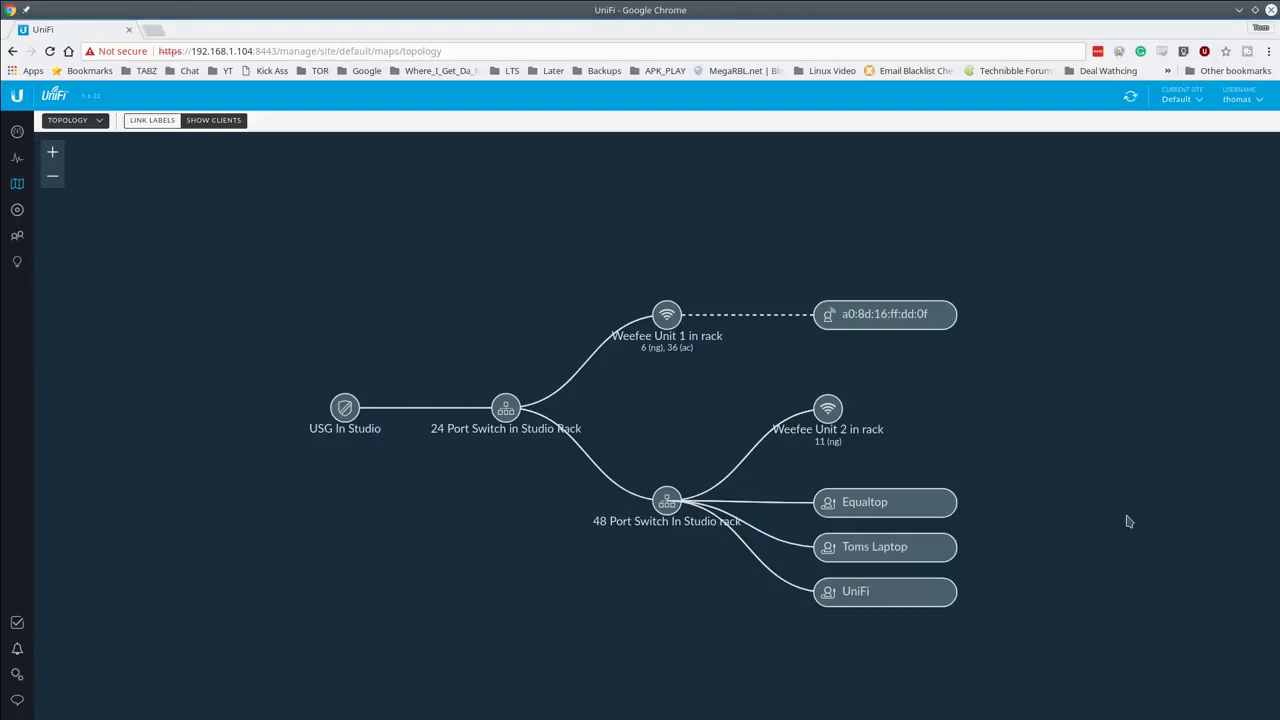
{"action": "left_click", "coordinate": [201, 122]}
{"action": "left_click", "coordinate": [201, 122]}
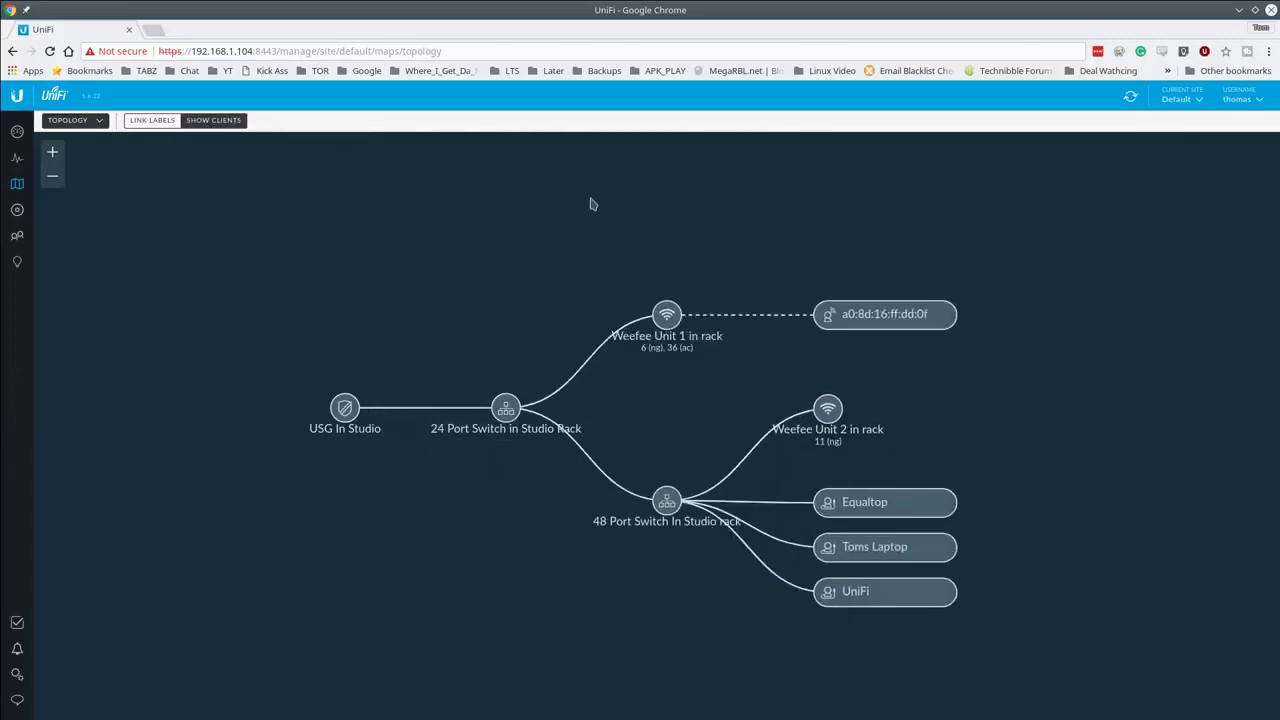
{"action": "left_click", "coordinate": [154, 121]}
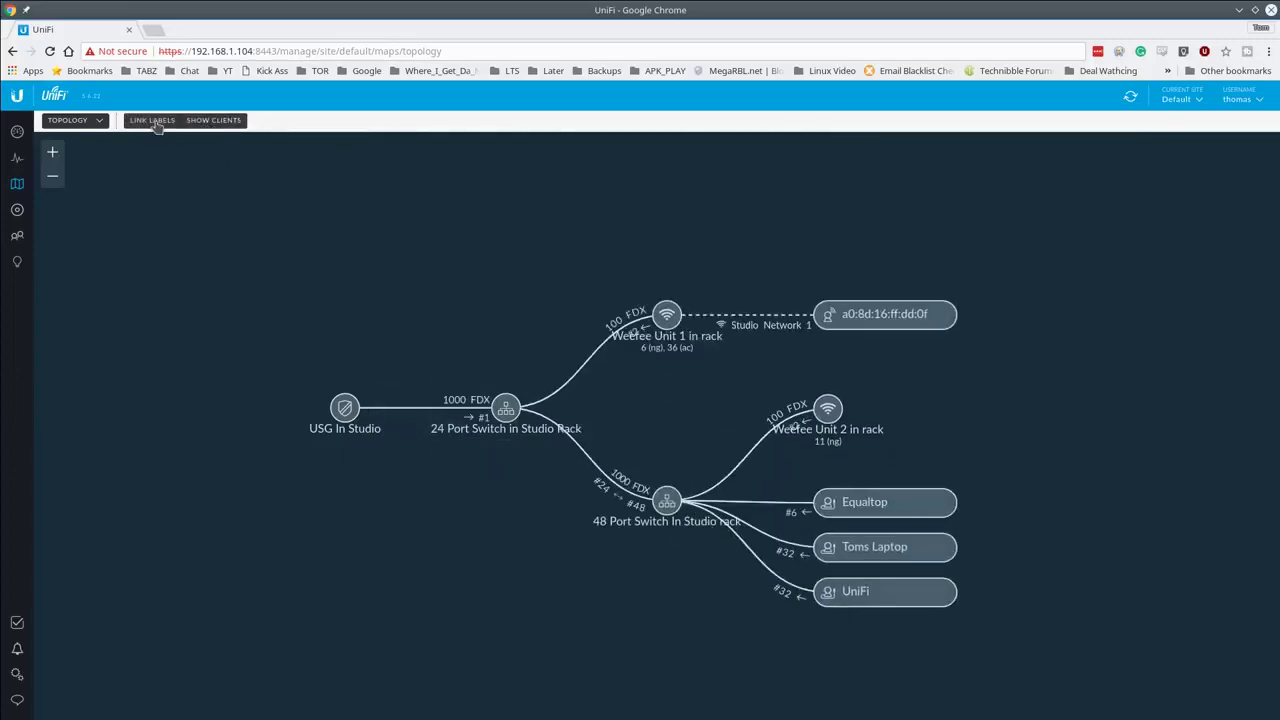
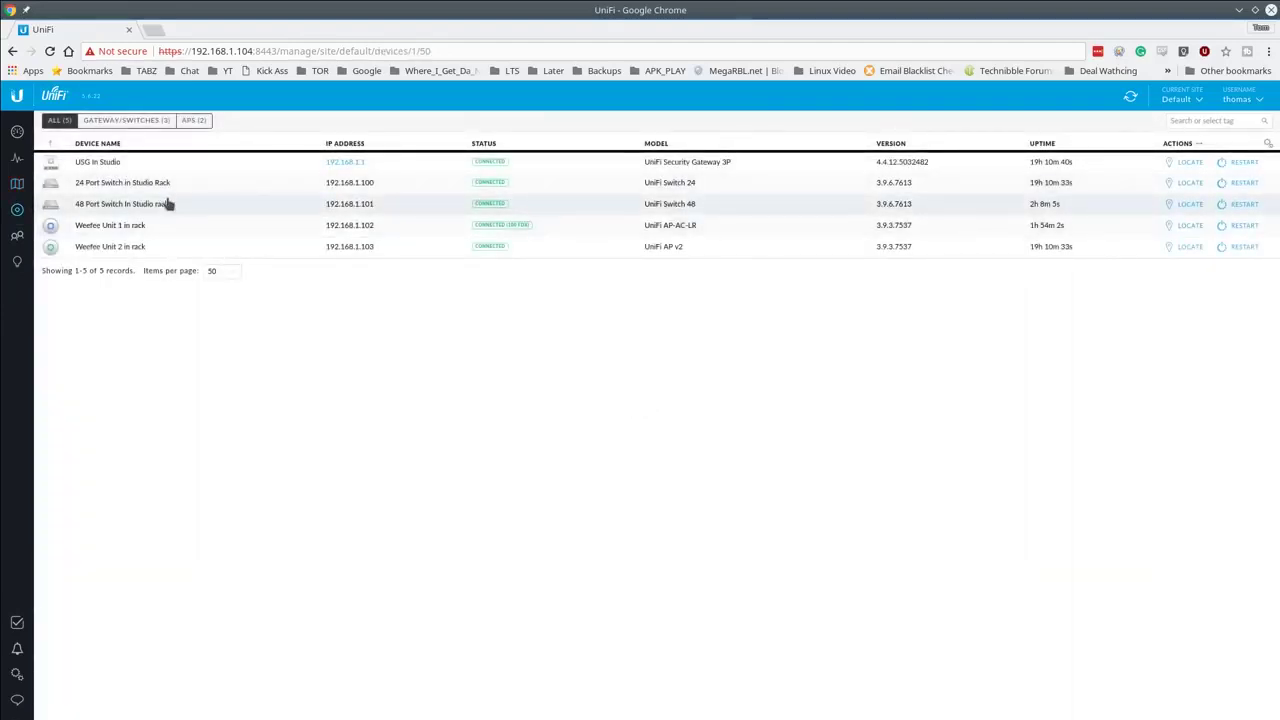
Step: Inspect the 48 Port Switch In Studio rack details in a floating panel, then close it
{"action": "left_click", "coordinate": [168, 204]}
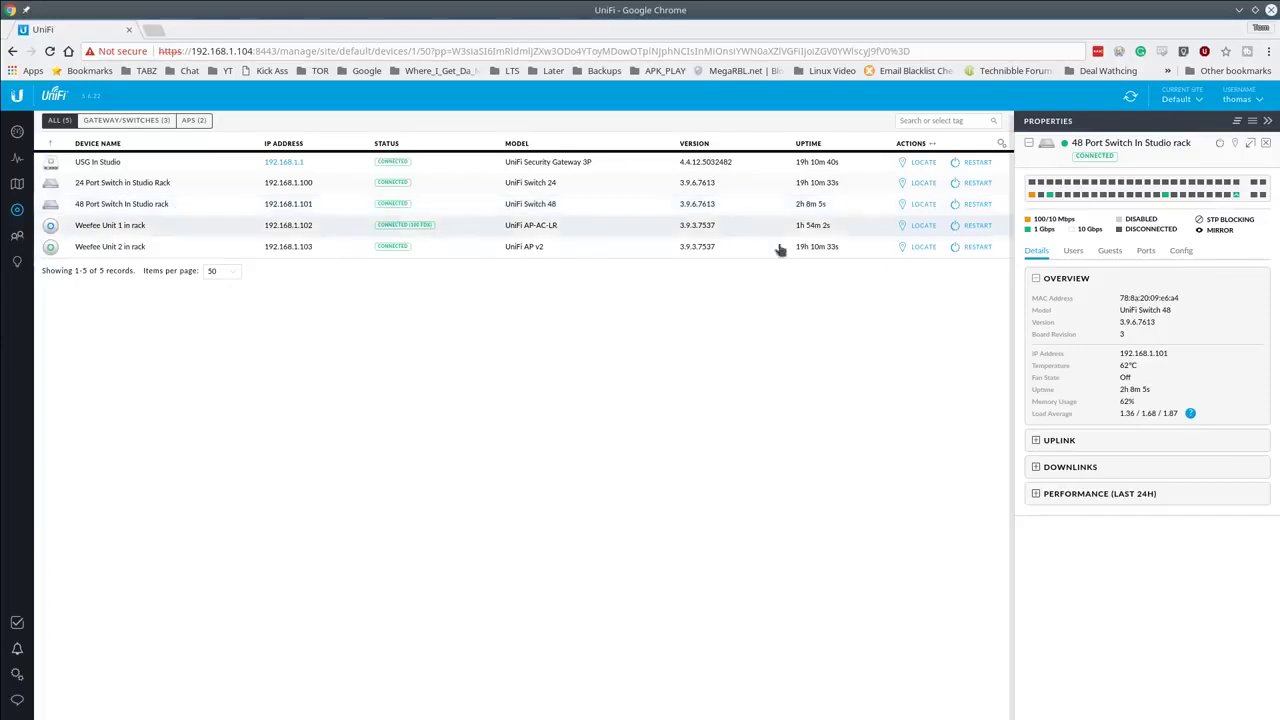
{"action": "left_click", "coordinate": [1250, 143]}
{"action": "mouse_move", "coordinate": [384, 242]}
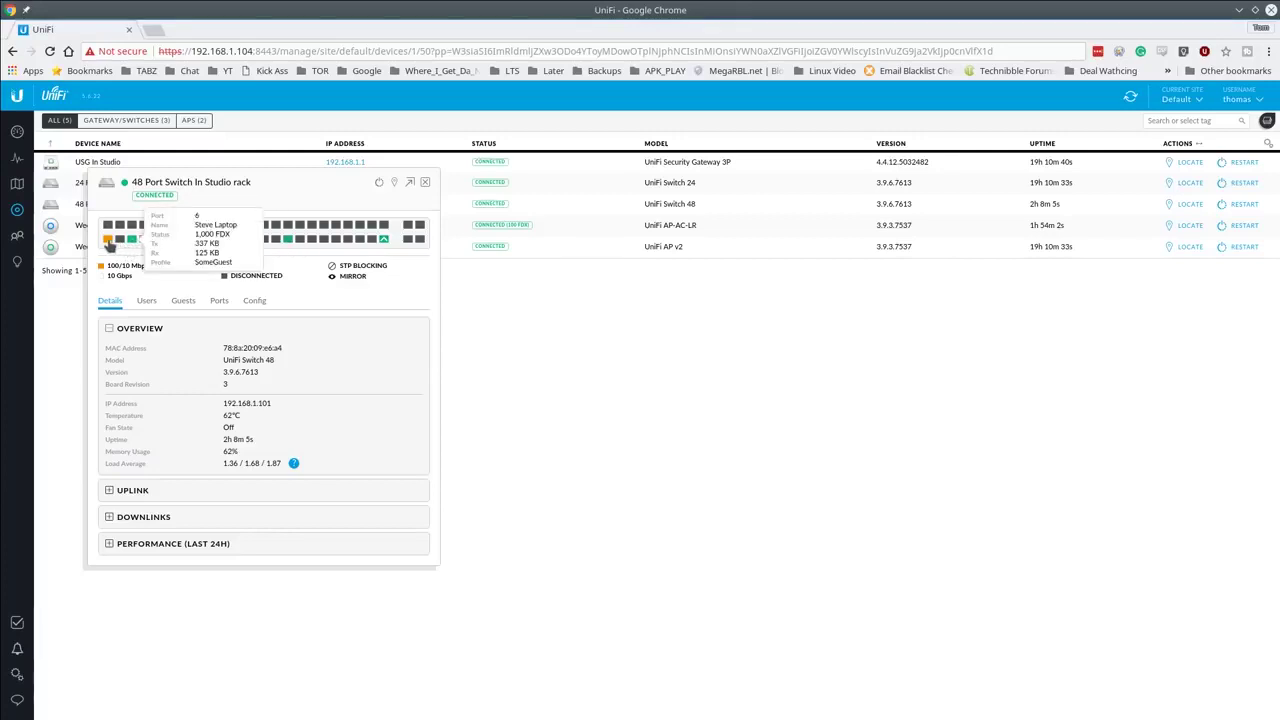
{"action": "mouse_move", "coordinate": [110, 243]}
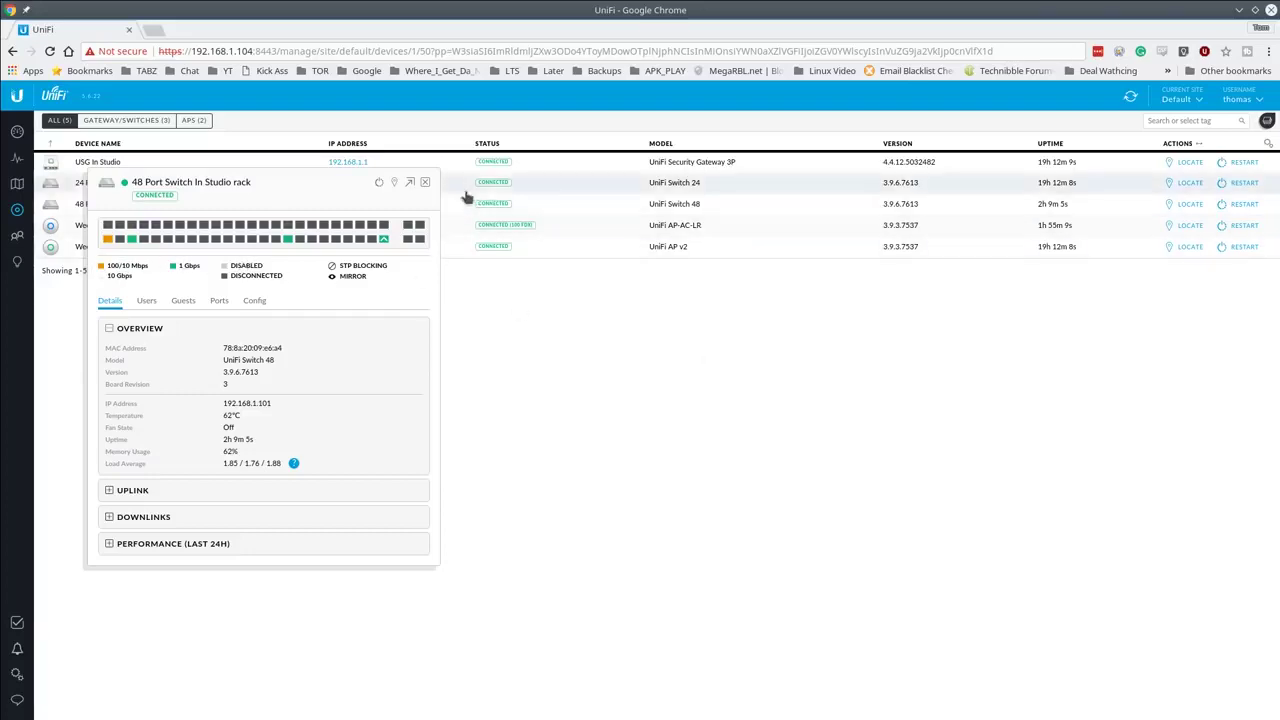
{"action": "left_click", "coordinate": [425, 184]}
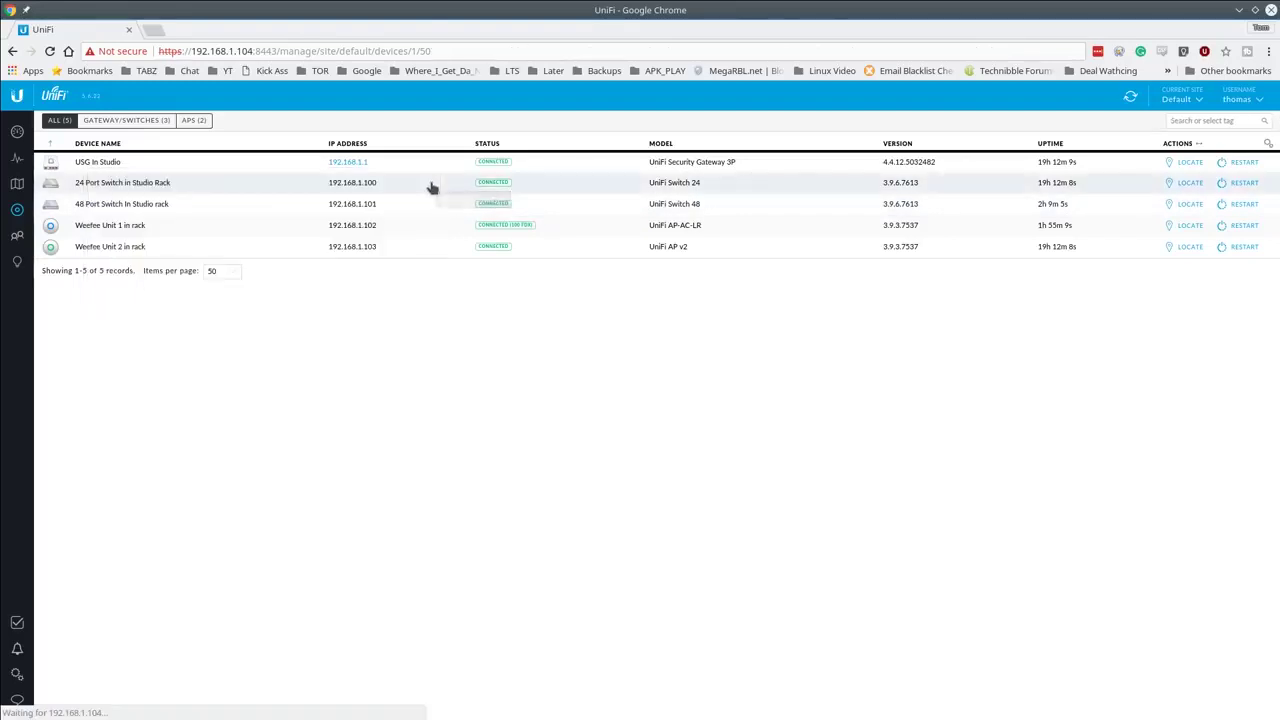
Step: Inspect the 24 Port Switch in Studio Rack details and its downlink devices, then close them
{"action": "left_click", "coordinate": [267, 188]}
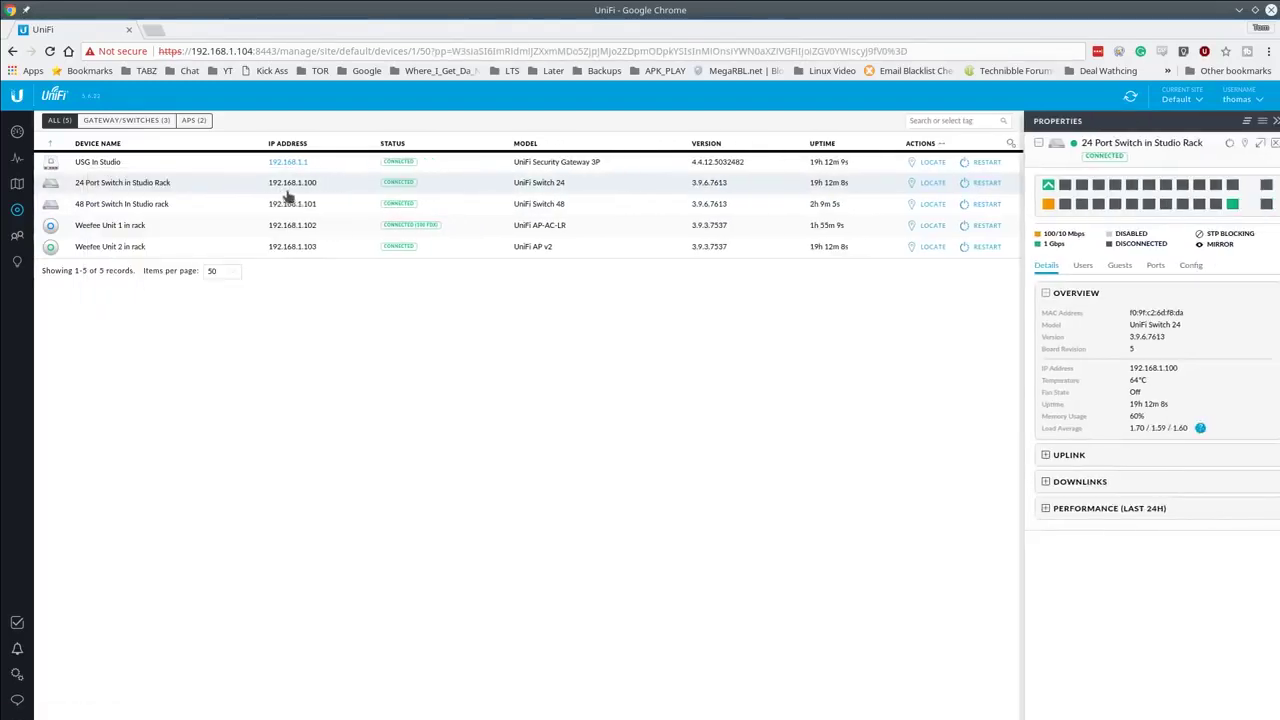
{"action": "left_click", "coordinate": [1251, 147]}
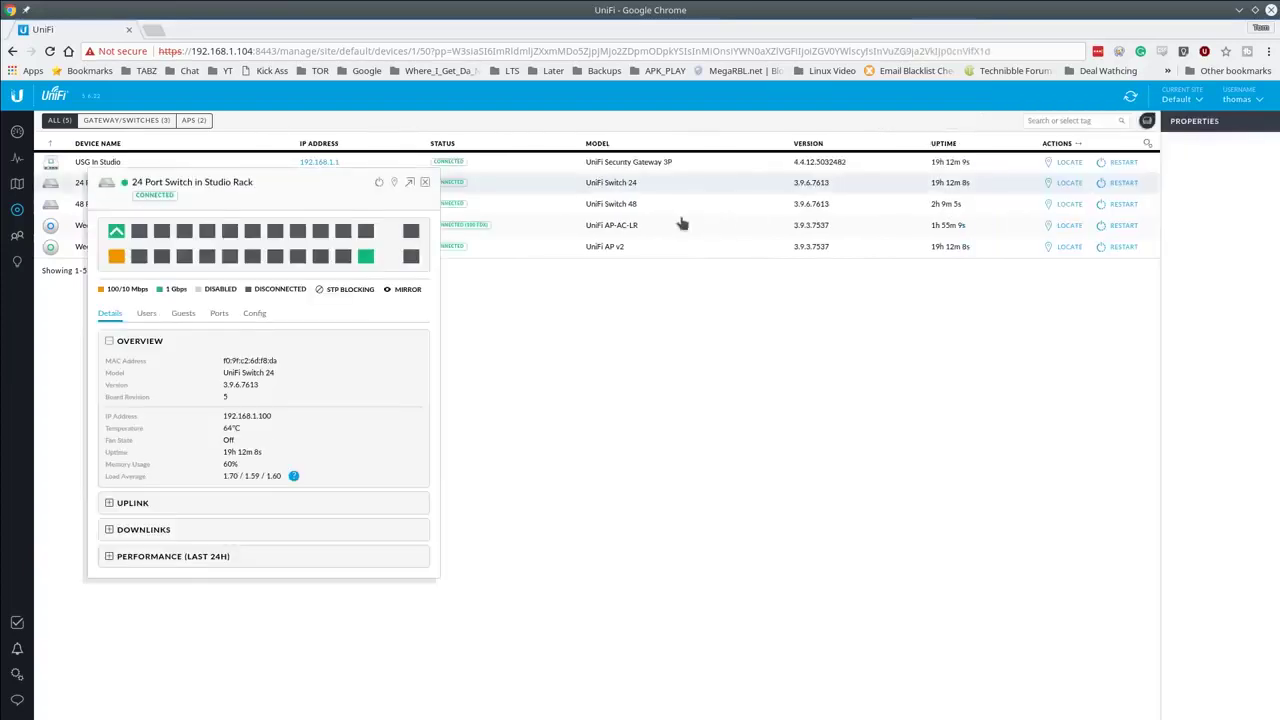
{"action": "left_click_drag", "start_coordinate": [354, 188], "coordinate": [553, 201]}
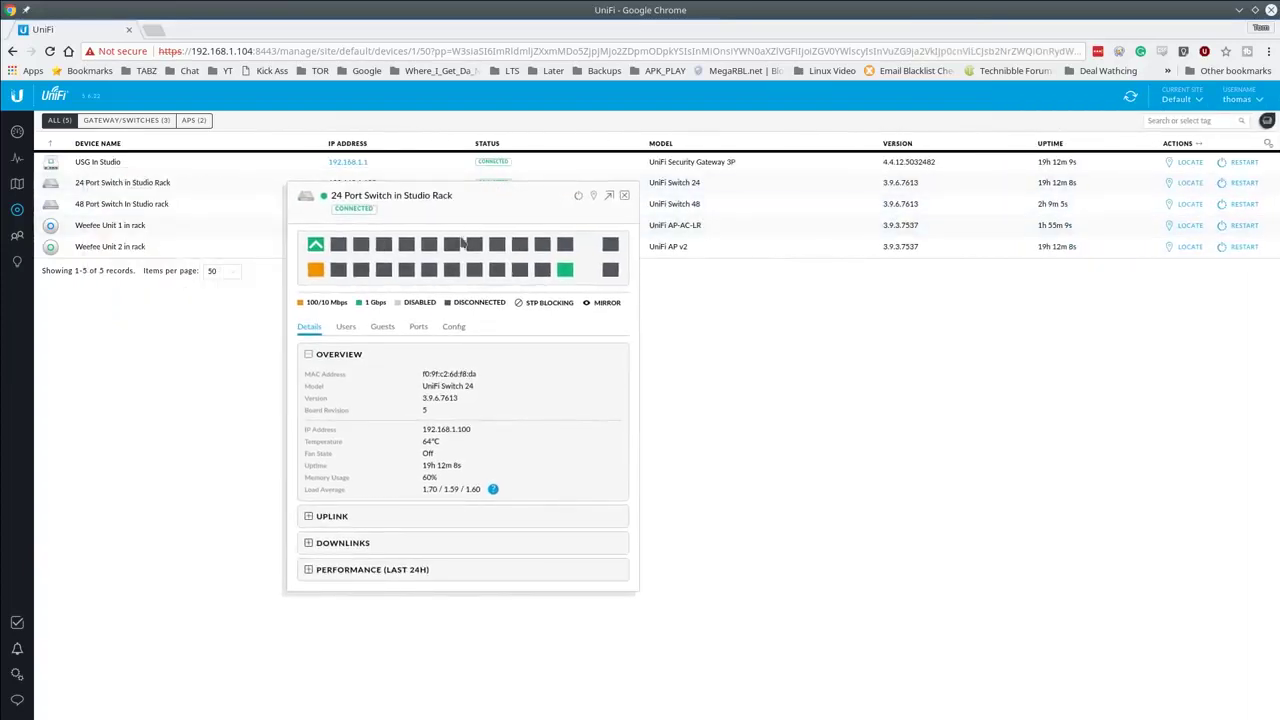
{"action": "mouse_move", "coordinate": [321, 252]}
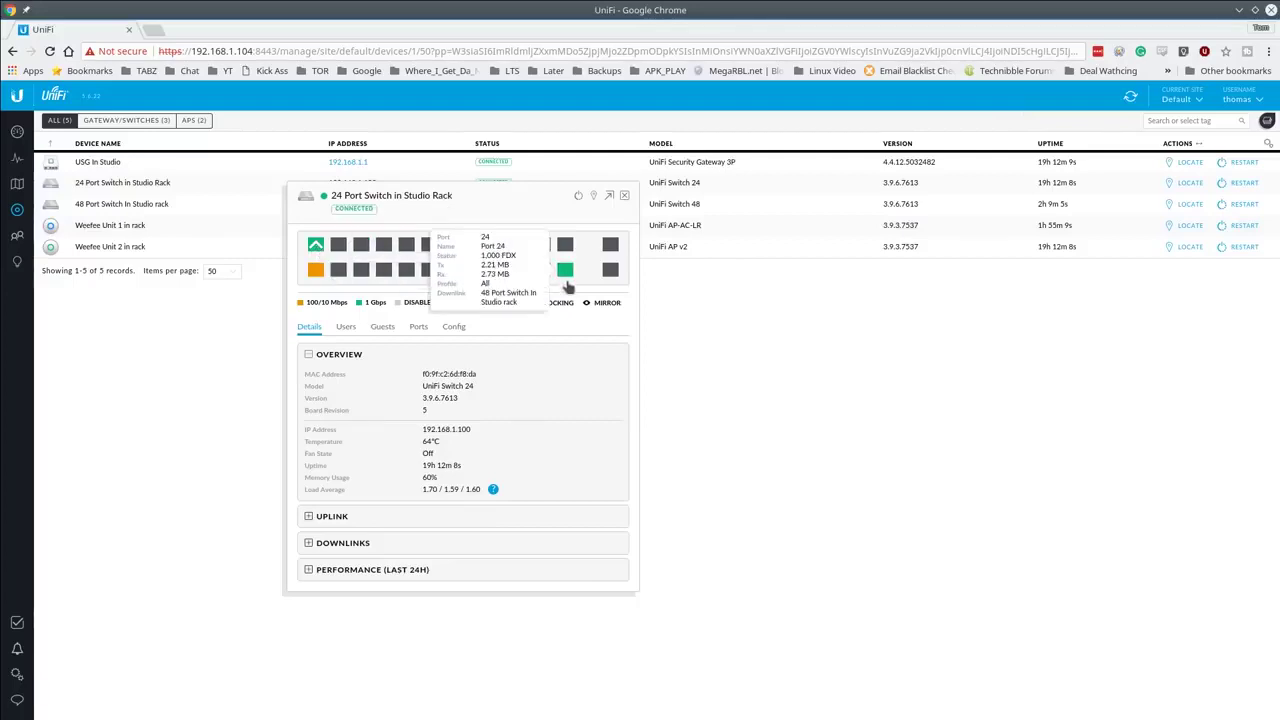
{"action": "left_click", "coordinate": [345, 543]}
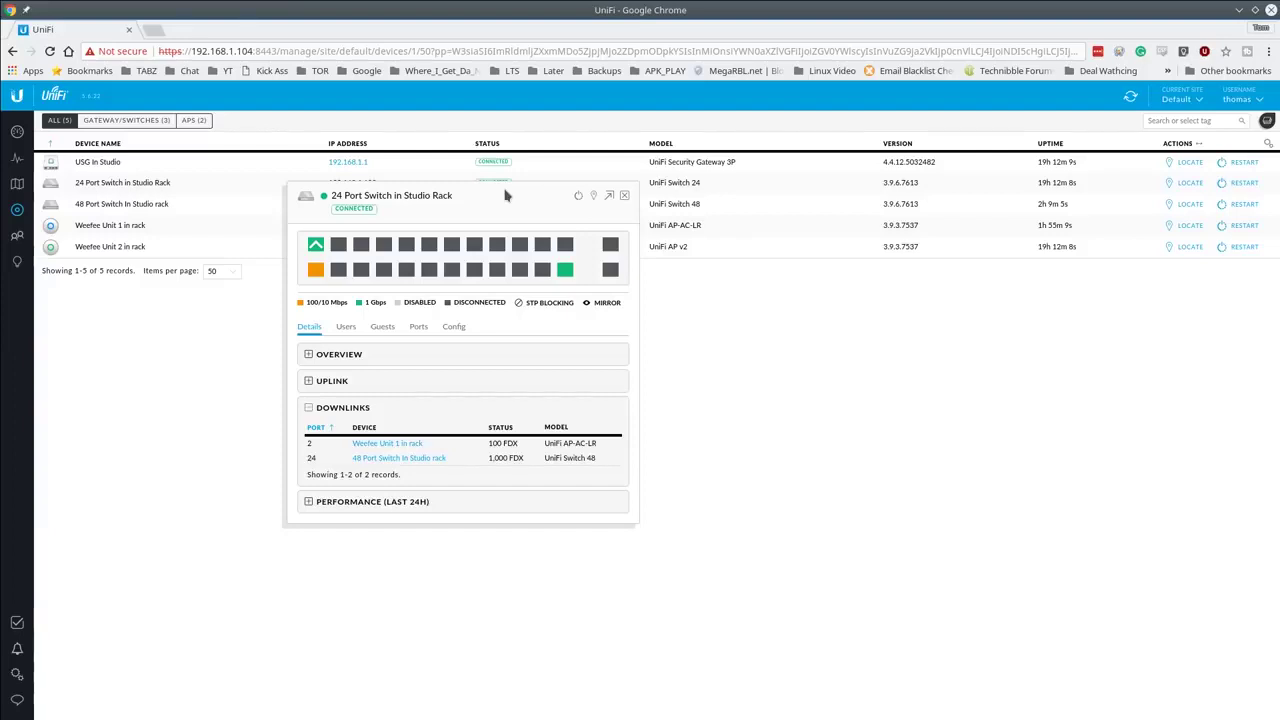
{"action": "left_click", "coordinate": [625, 196]}
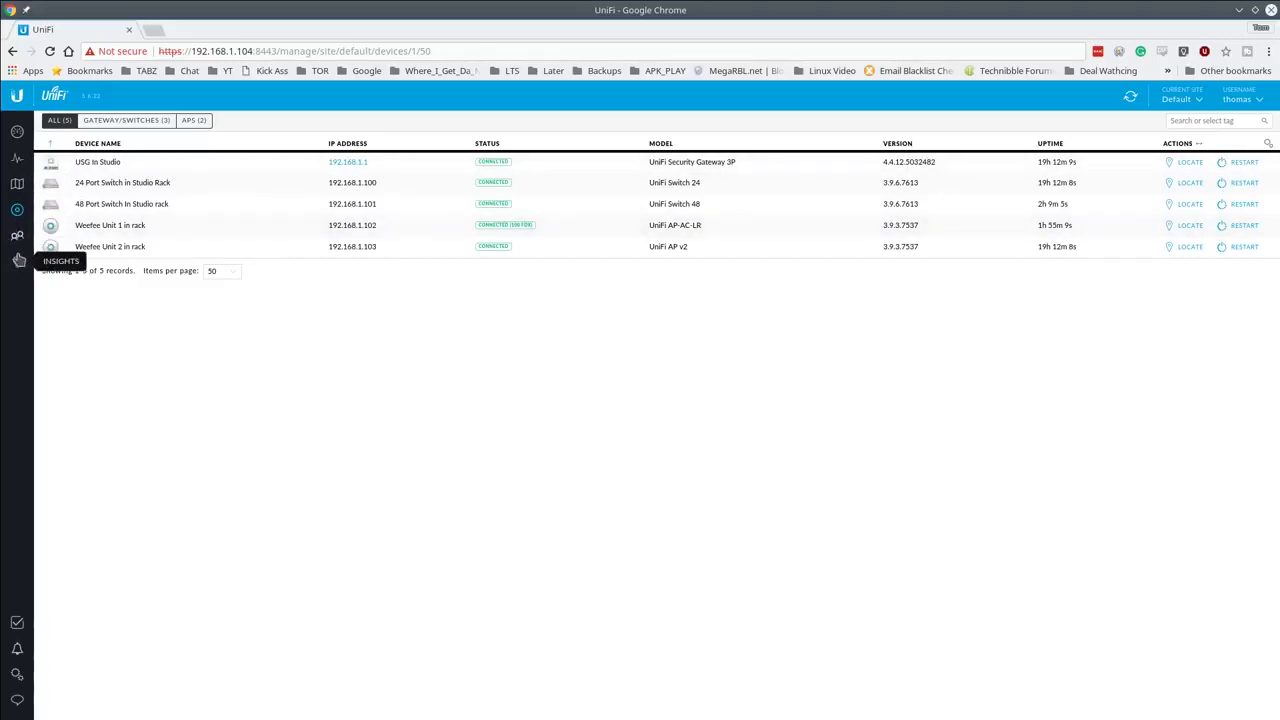
Step: Go to Settings > Wireless Networks and begin a new wireless network
{"action": "left_click", "coordinate": [17, 674]}
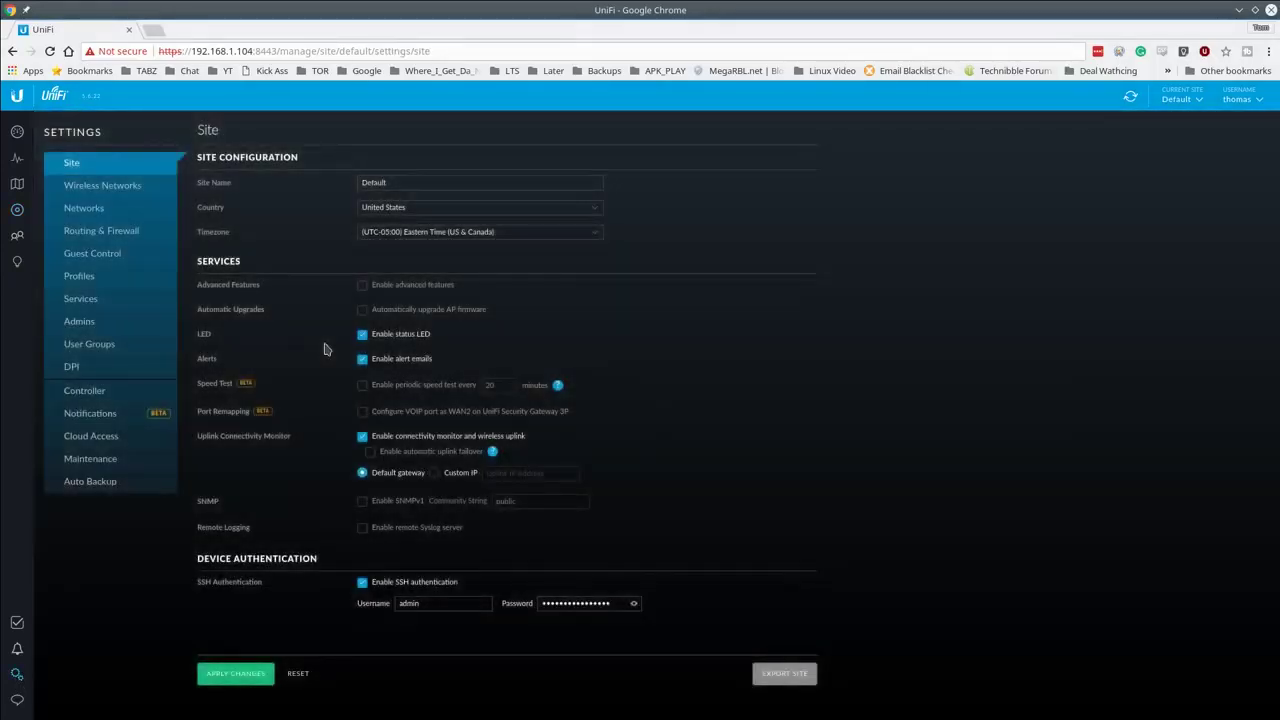
{"action": "left_click", "coordinate": [91, 189]}
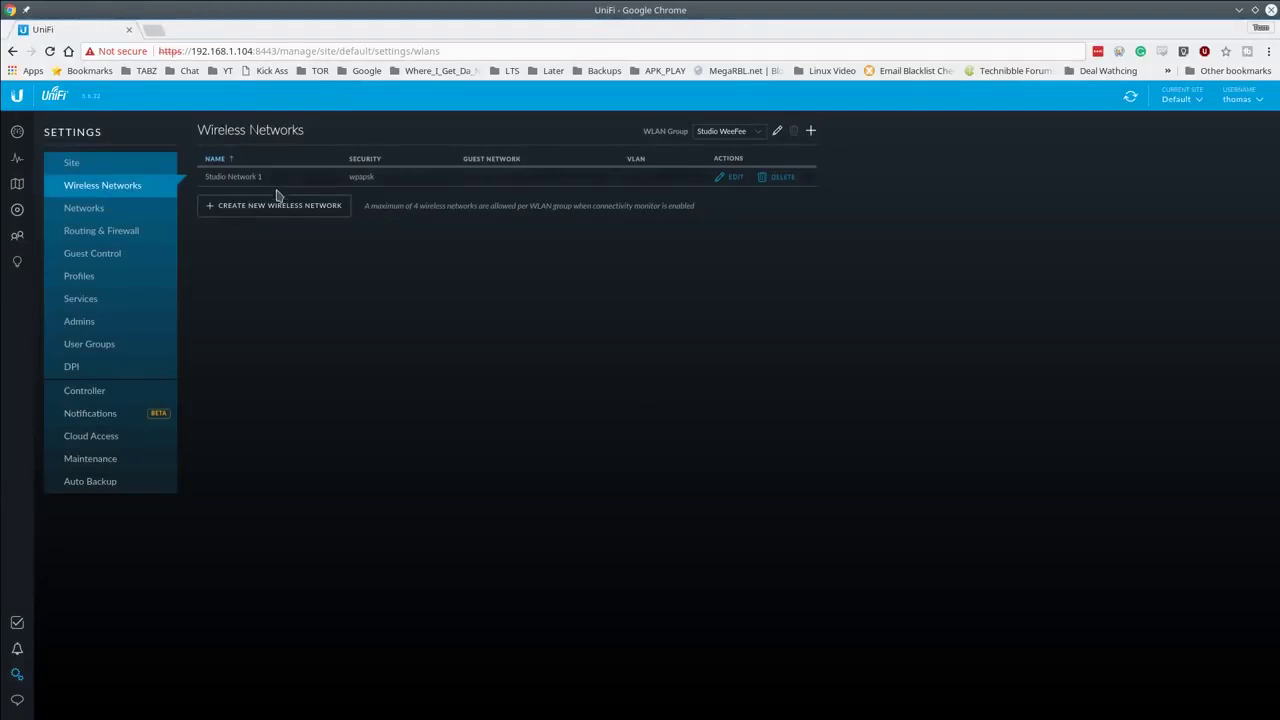
{"action": "left_click", "coordinate": [269, 217]}
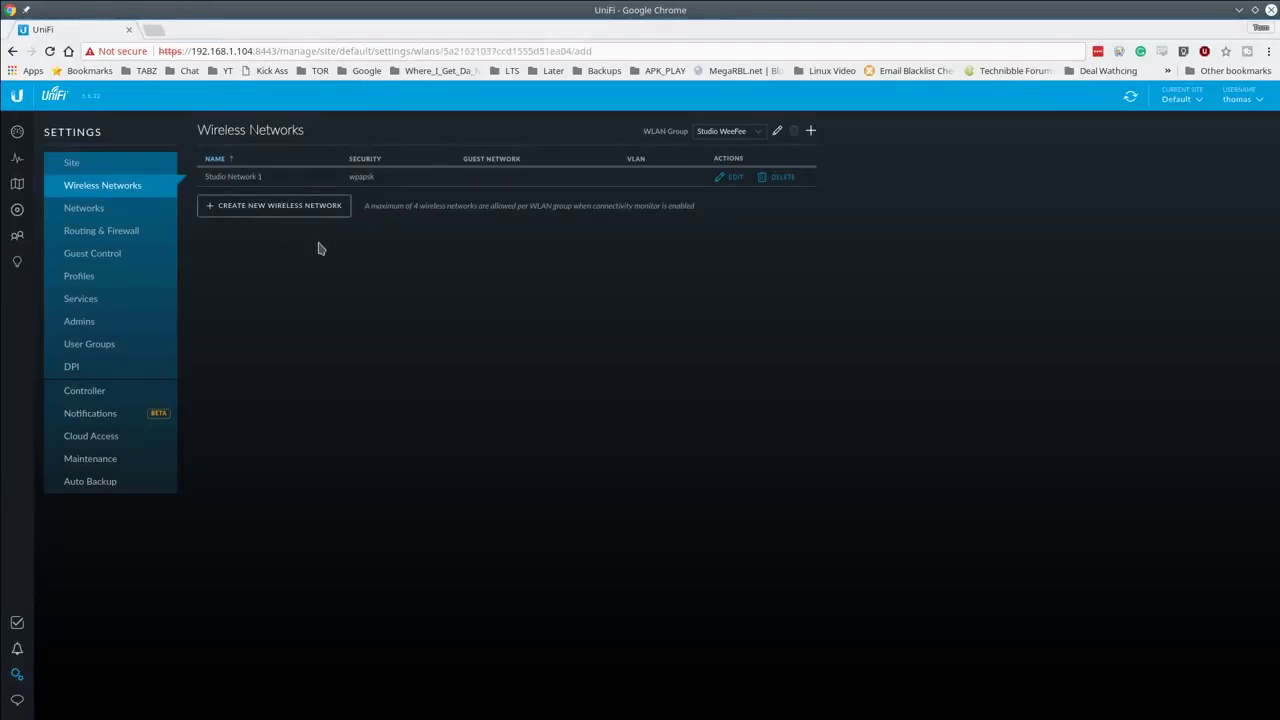
Step: Name the network 'Studio Networ 2' and secure it with WPA Personal and a security key
{"action": "left_click", "coordinate": [413, 187]}
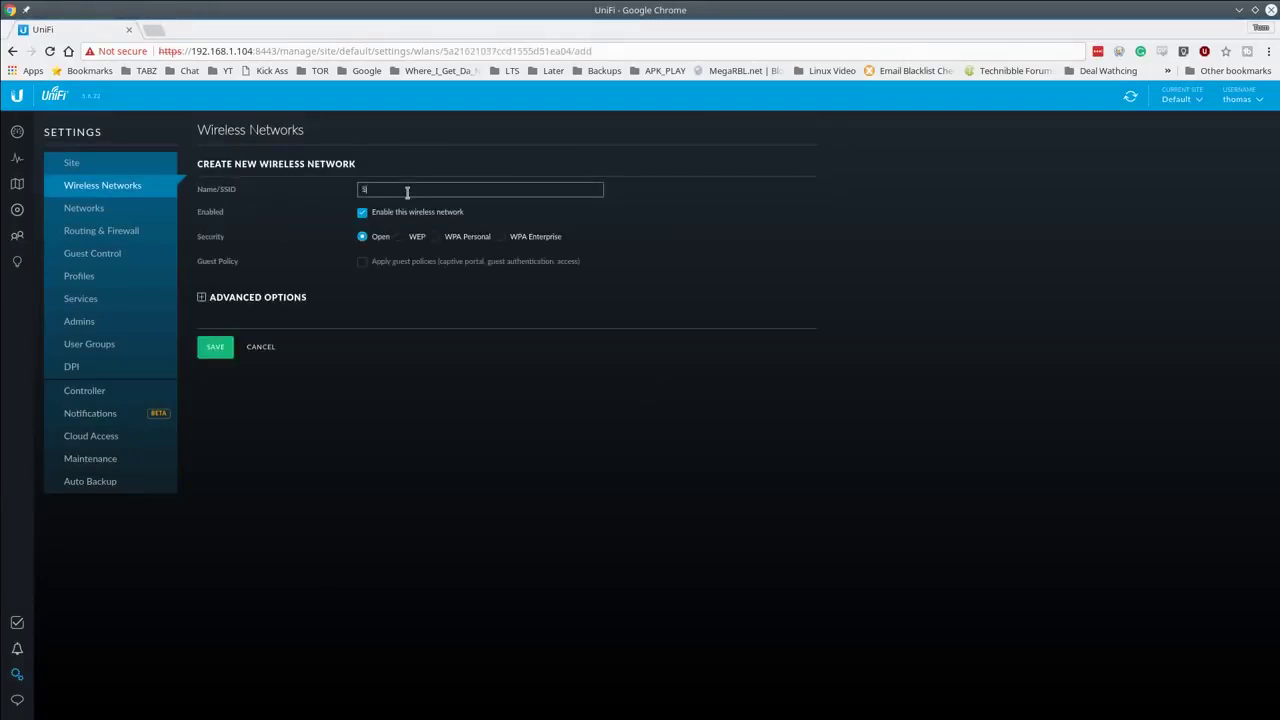
{"action": "type", "text": "Steudio Net"}
{"action": "key", "text": "ctrl+a"}
{"action": "type", "text": "S"}
{"action": "left_click", "coordinate": [437, 239]}
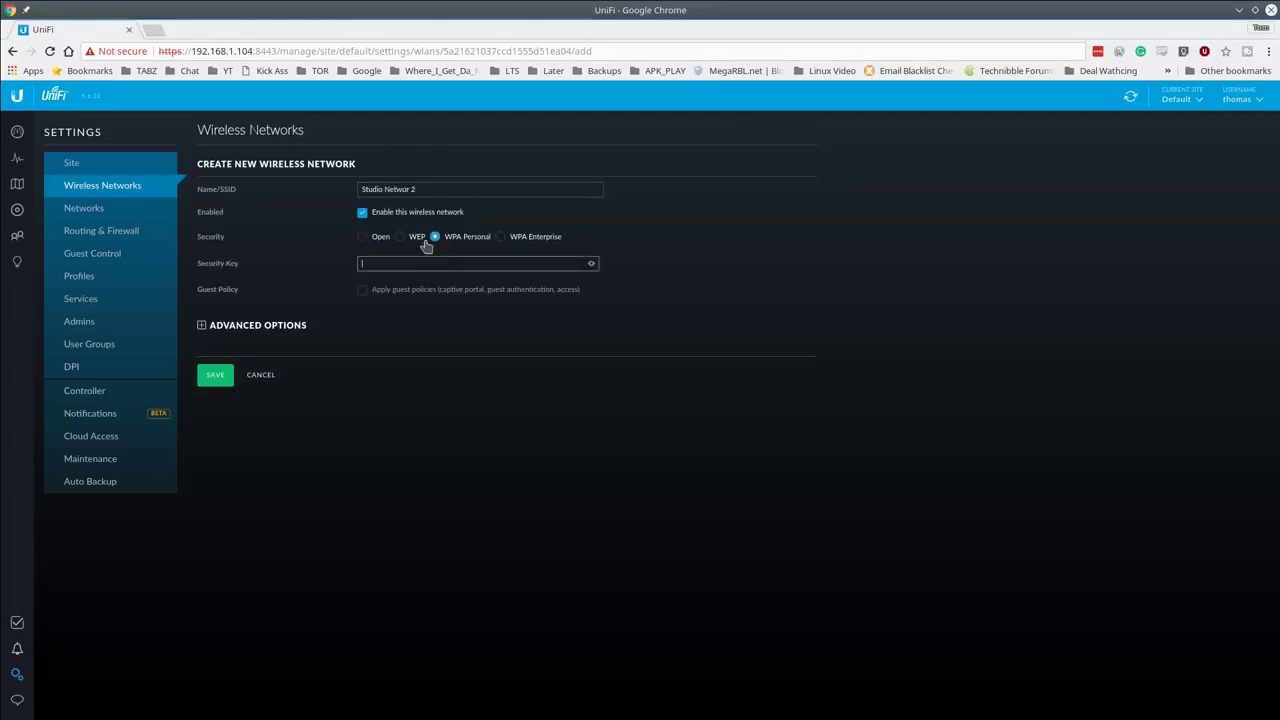
{"action": "type", "text": "*******"}
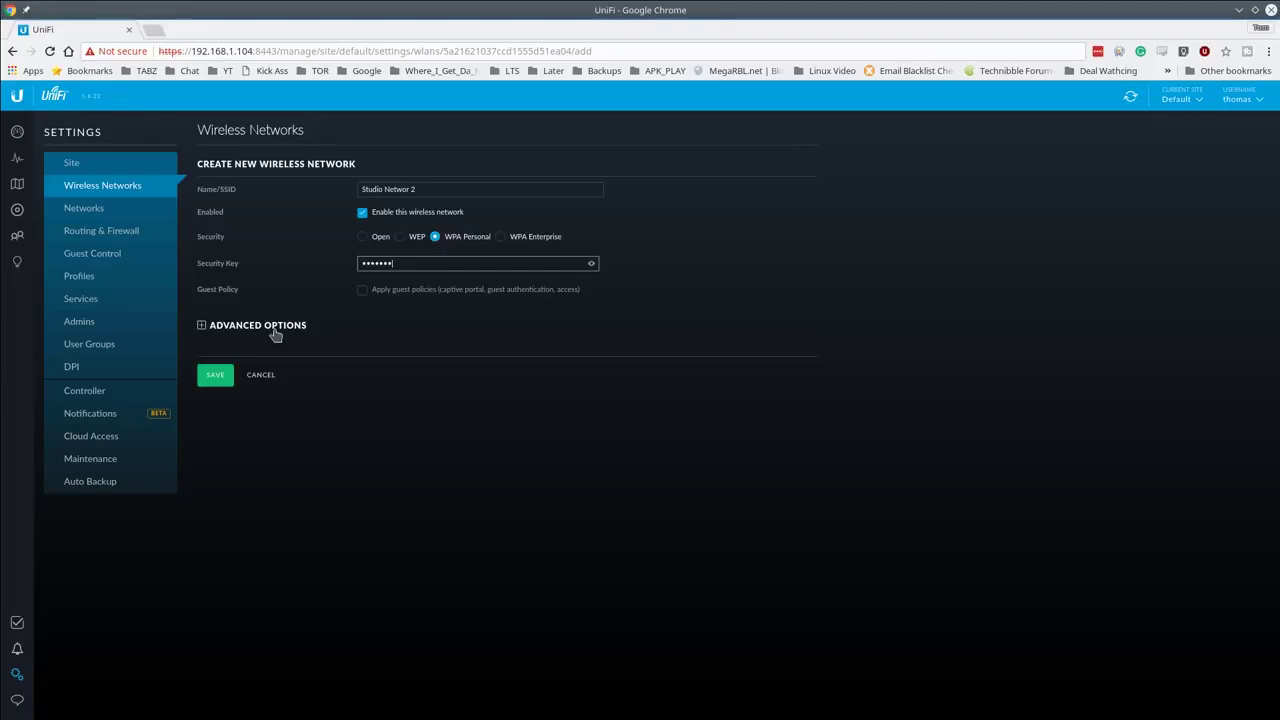
Step: Enable Use VLAN with VLAN ID 10 in the advanced options
{"action": "left_click", "coordinate": [270, 330]}
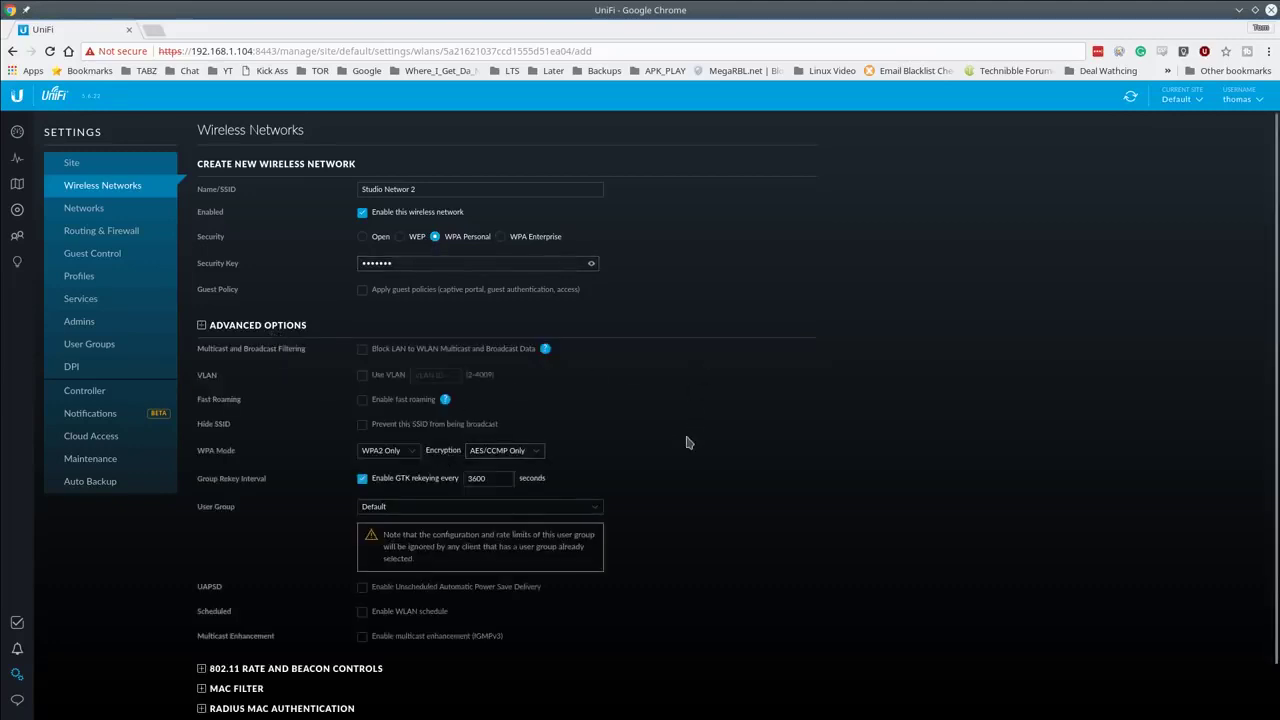
{"action": "scroll", "coordinate": [676, 454], "scroll_direction": "down", "scroll_amount": 1}
{"action": "left_click", "coordinate": [390, 341]}
{"action": "left_click", "coordinate": [443, 340]}
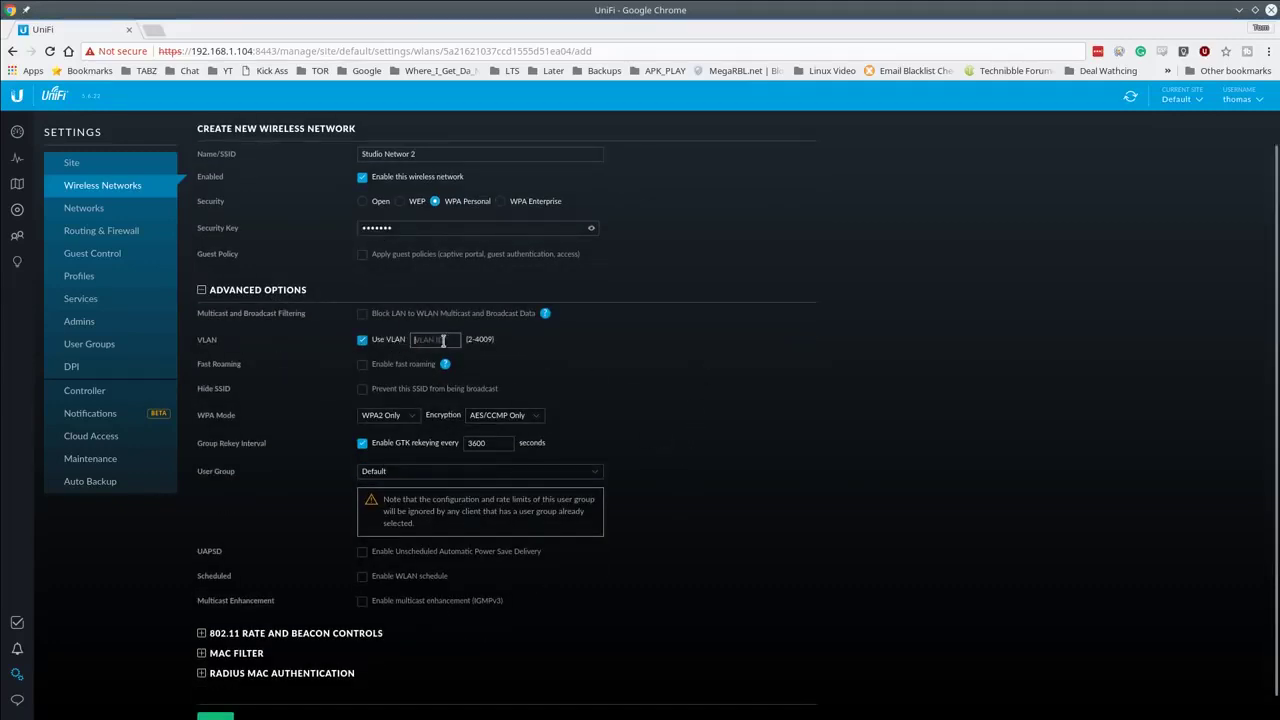
{"action": "type", "text": "10"}
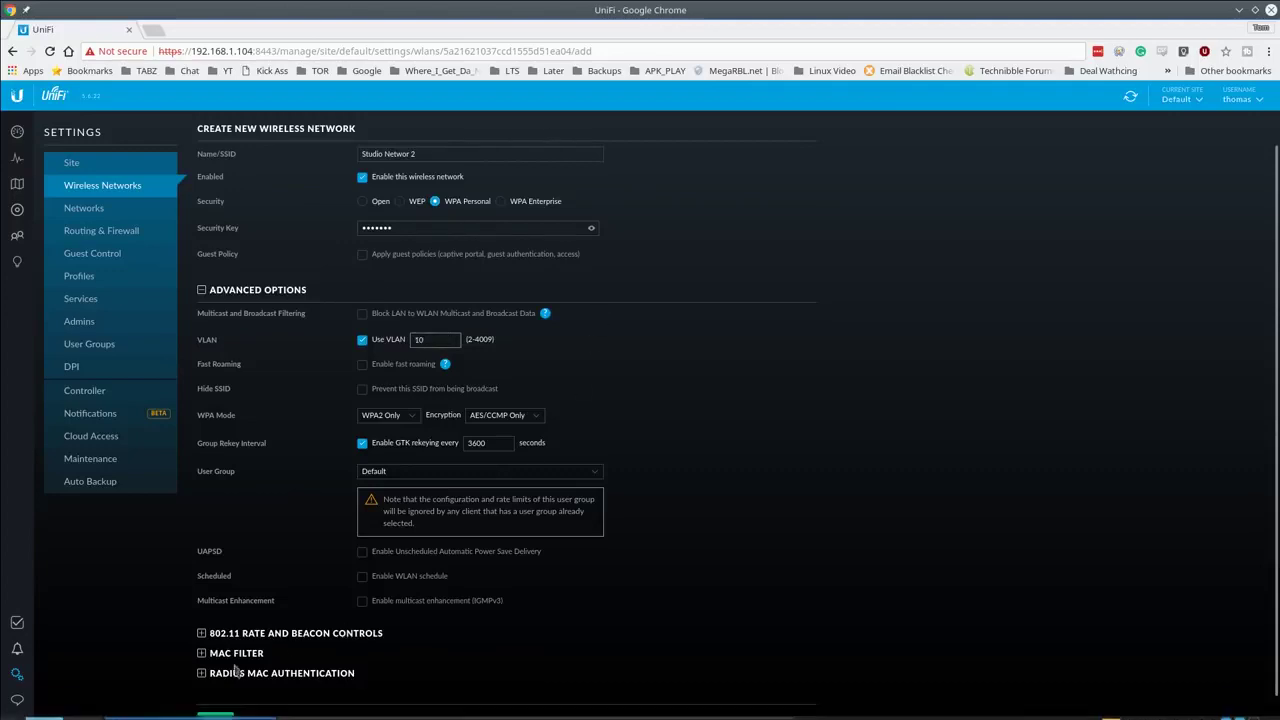
{"action": "scroll", "coordinate": [486, 594], "scroll_direction": "down", "scroll_amount": 1}
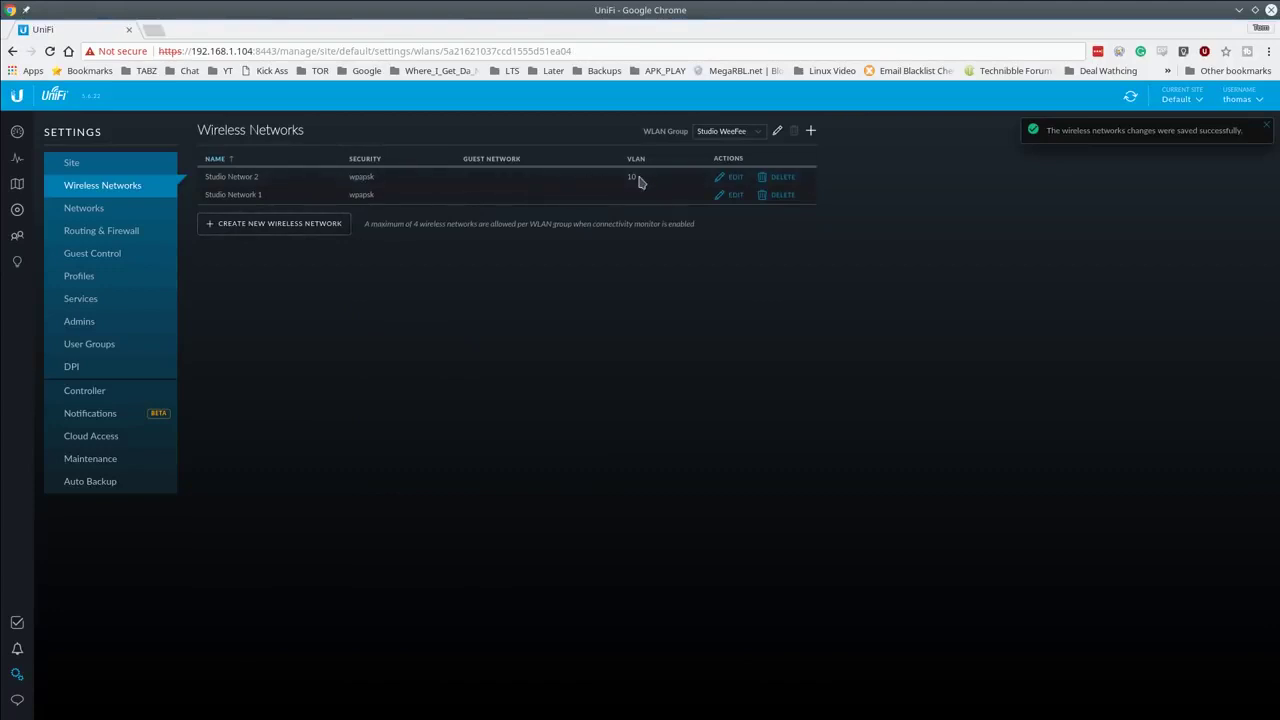
Step: Check the client list, where a Studio Networ 2 client got 192.168.10.101, then open Maps
{"action": "left_click", "coordinate": [16, 213]}
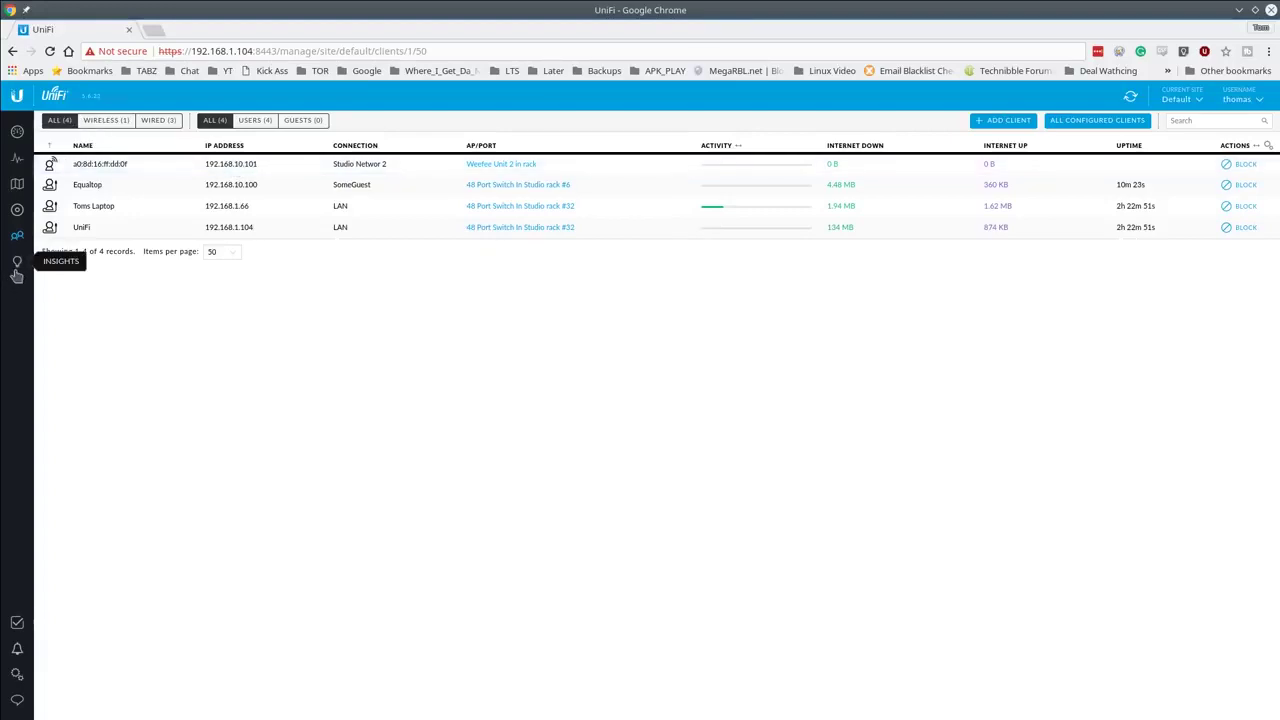
{"action": "left_click", "coordinate": [20, 186]}
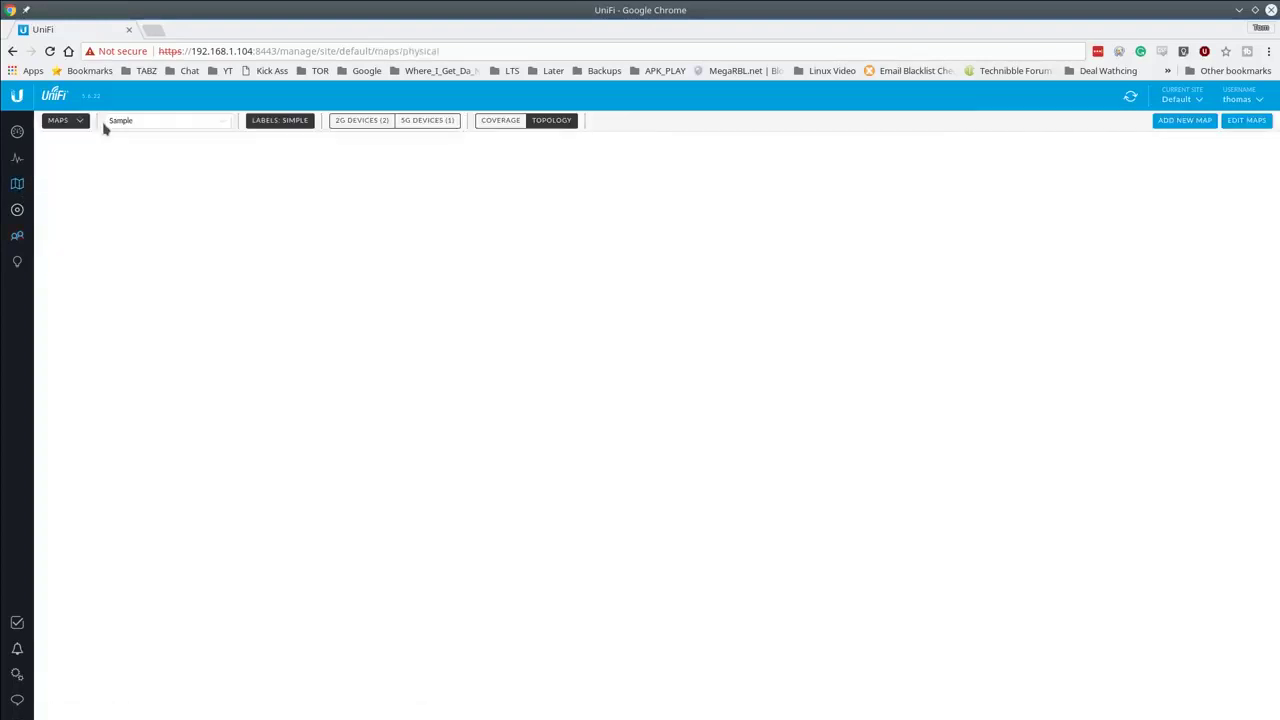
Step: Switch the map to the Topology view, zoom in, then return to the devices list
{"action": "left_click", "coordinate": [78, 122]}
{"action": "left_click", "coordinate": [74, 160]}
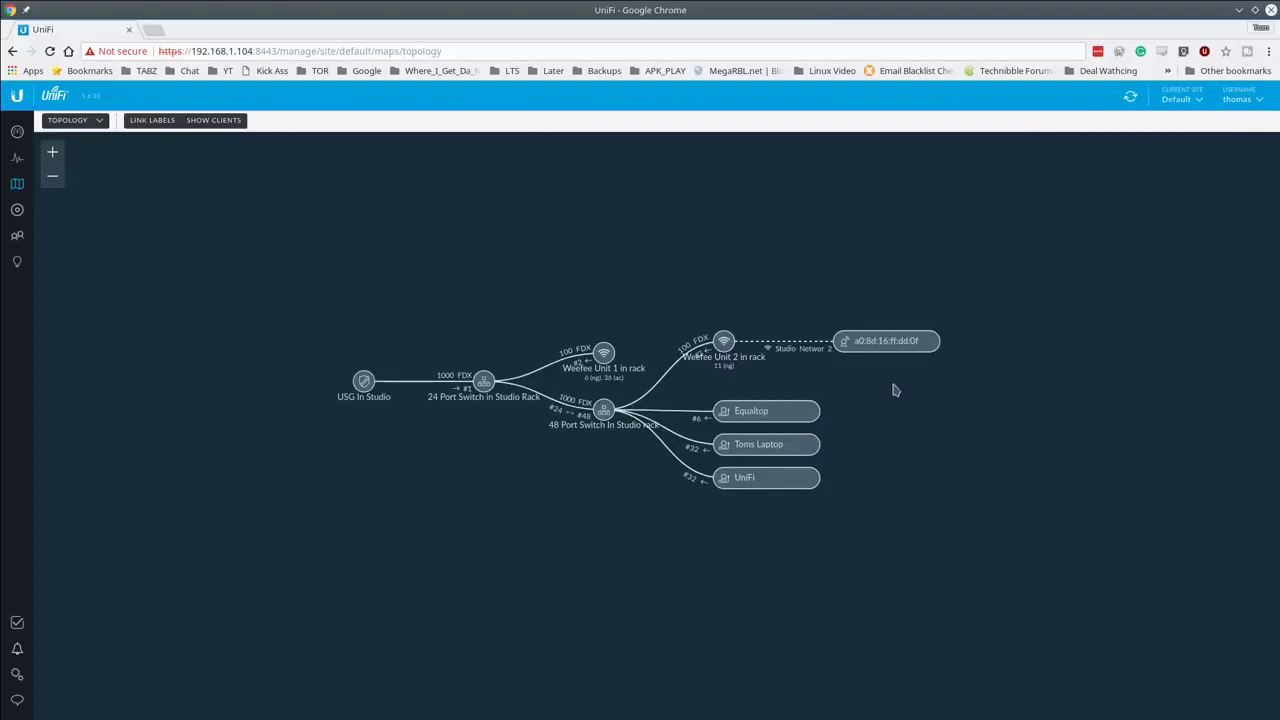
{"action": "scroll", "coordinate": [760, 375], "scroll_direction": "up", "scroll_amount": 2}
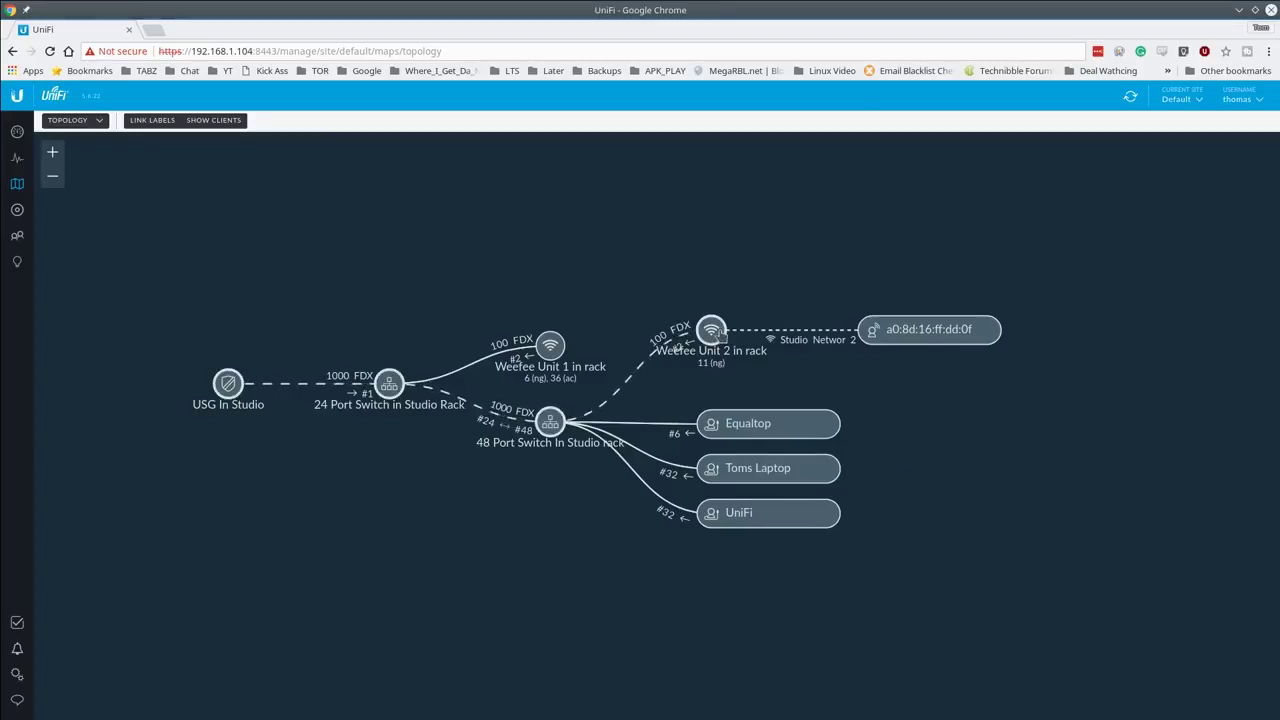
{"action": "left_click", "coordinate": [698, 340]}
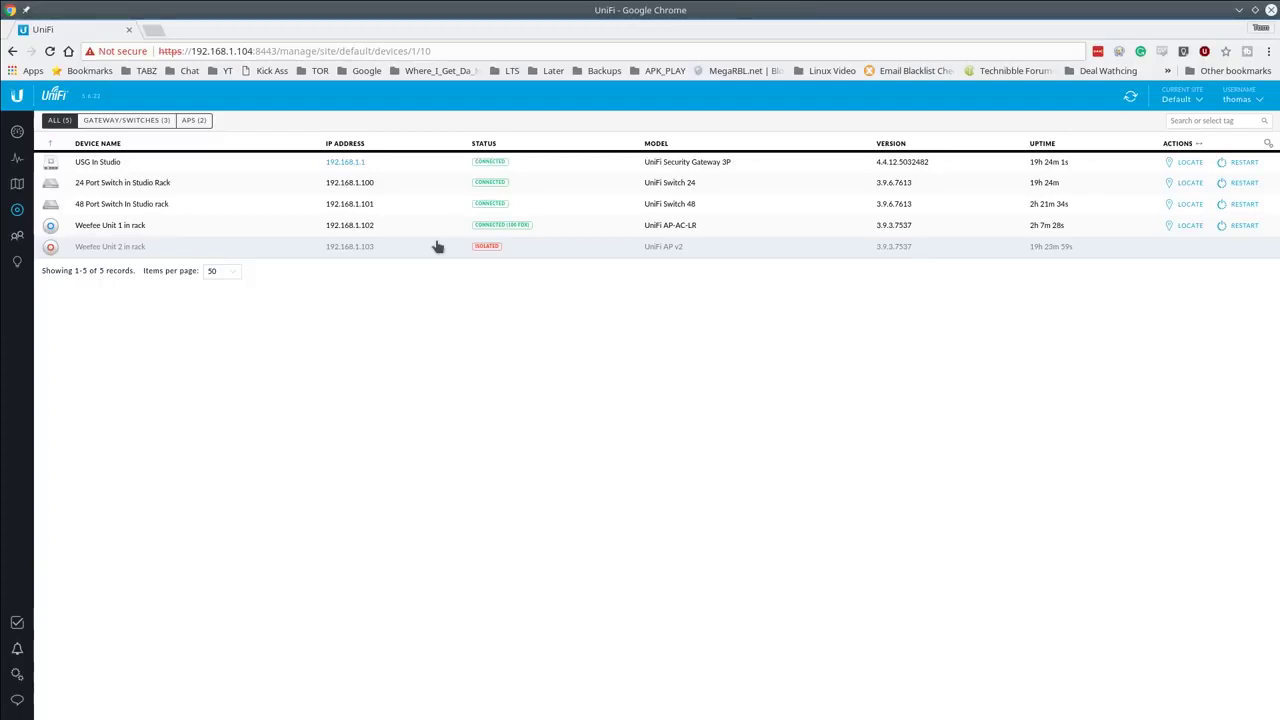
Step: Open Weefee Unit 2 in rack's details and check the switch it last uplinked through
{"action": "left_click", "coordinate": [612, 257]}
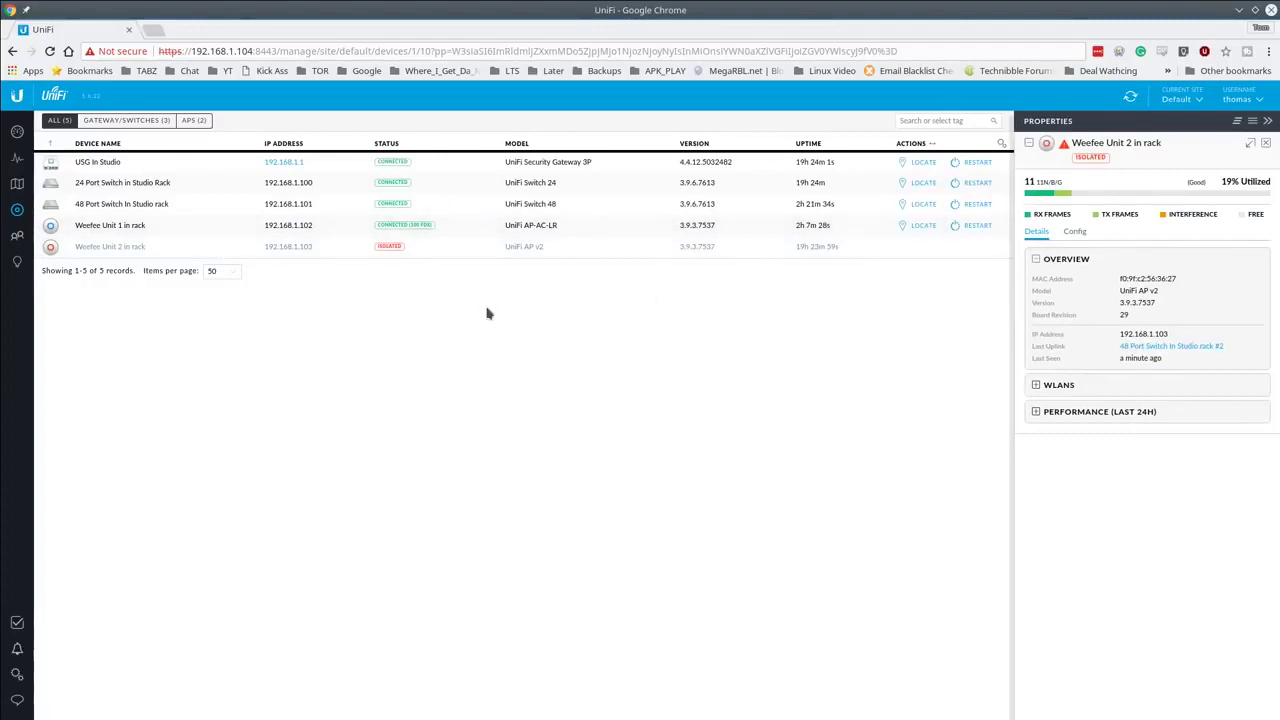
{"action": "left_click", "coordinate": [1190, 348]}
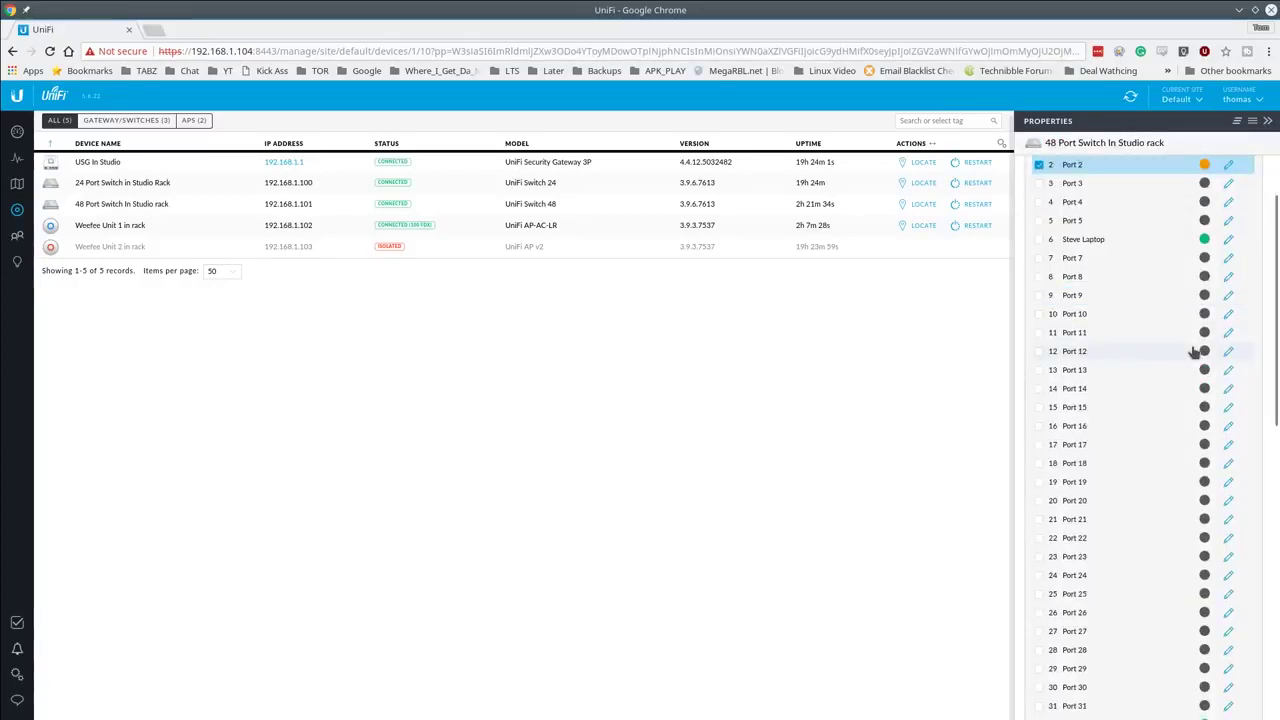
{"action": "scroll", "coordinate": [1168, 397], "scroll_direction": "up", "scroll_amount": 3}
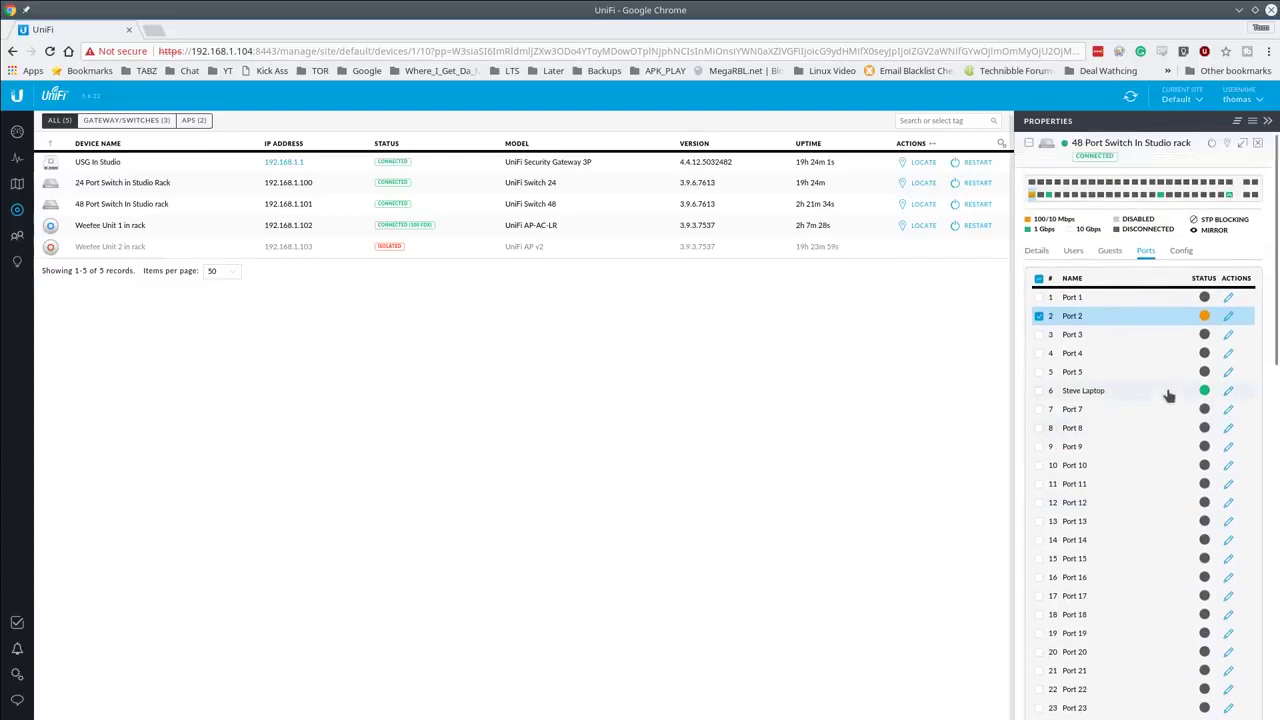
{"action": "left_click", "coordinate": [1260, 145]}
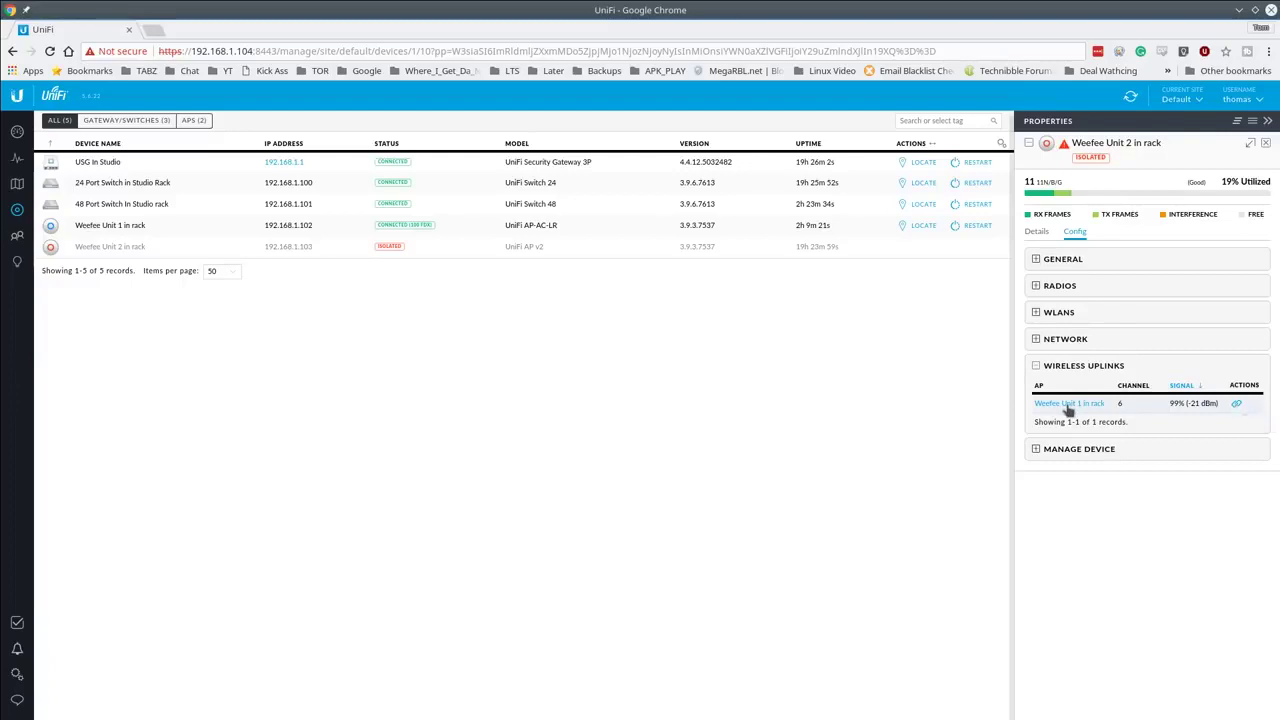
Step: Uplink Weefee Unit 2 wirelessly to Weefee Unit 1 in rack, retrying until connected, then close its properties
{"action": "left_click", "coordinate": [1237, 405]}
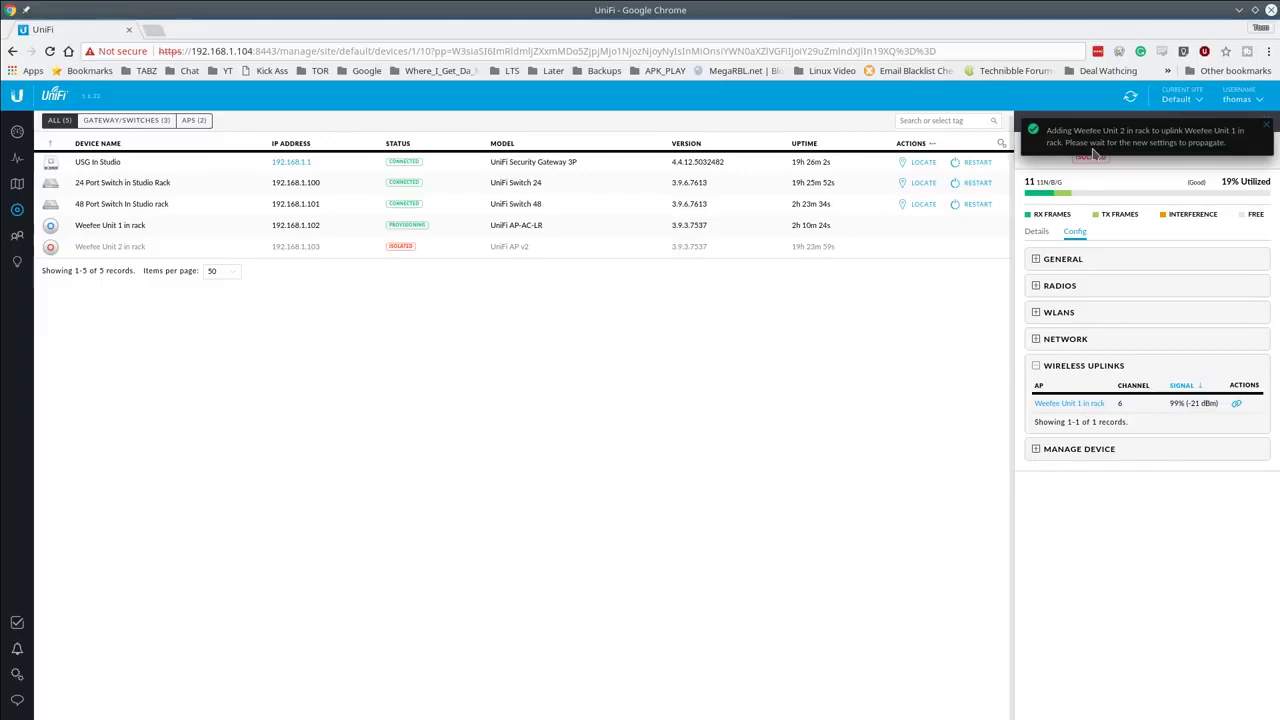
{"action": "left_click", "coordinate": [1095, 153]}
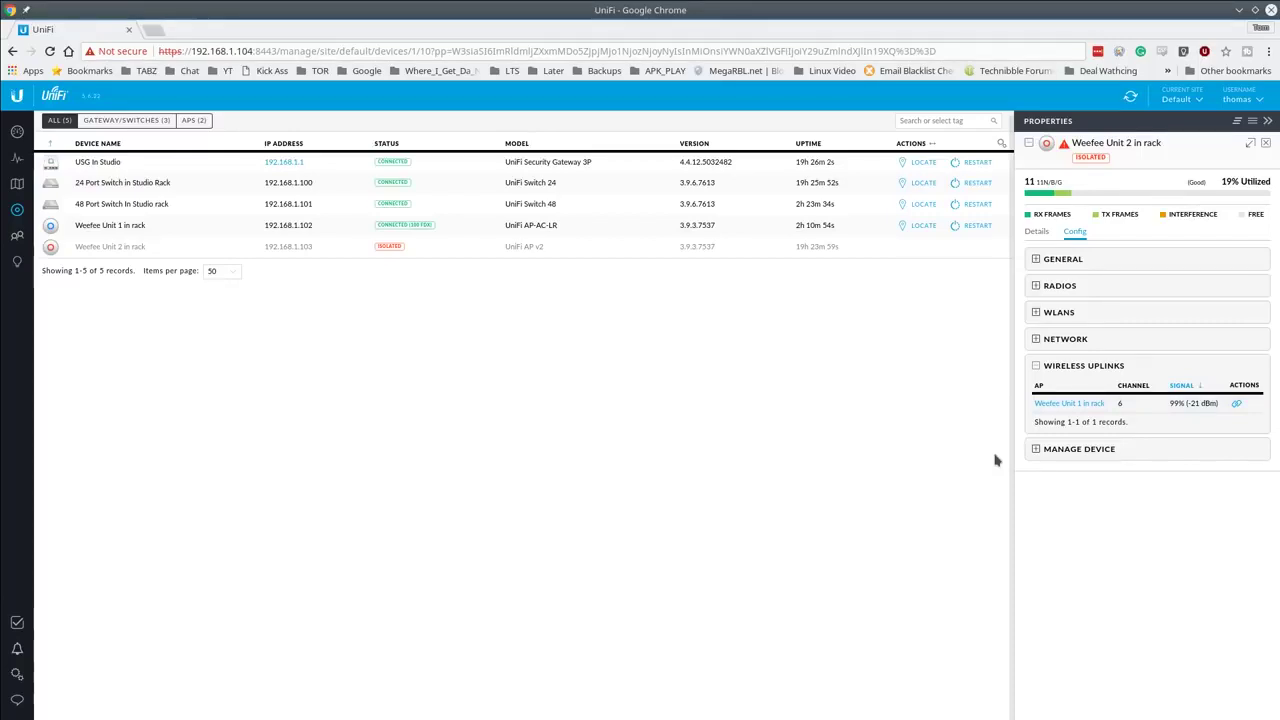
{"action": "left_click", "coordinate": [1237, 405]}
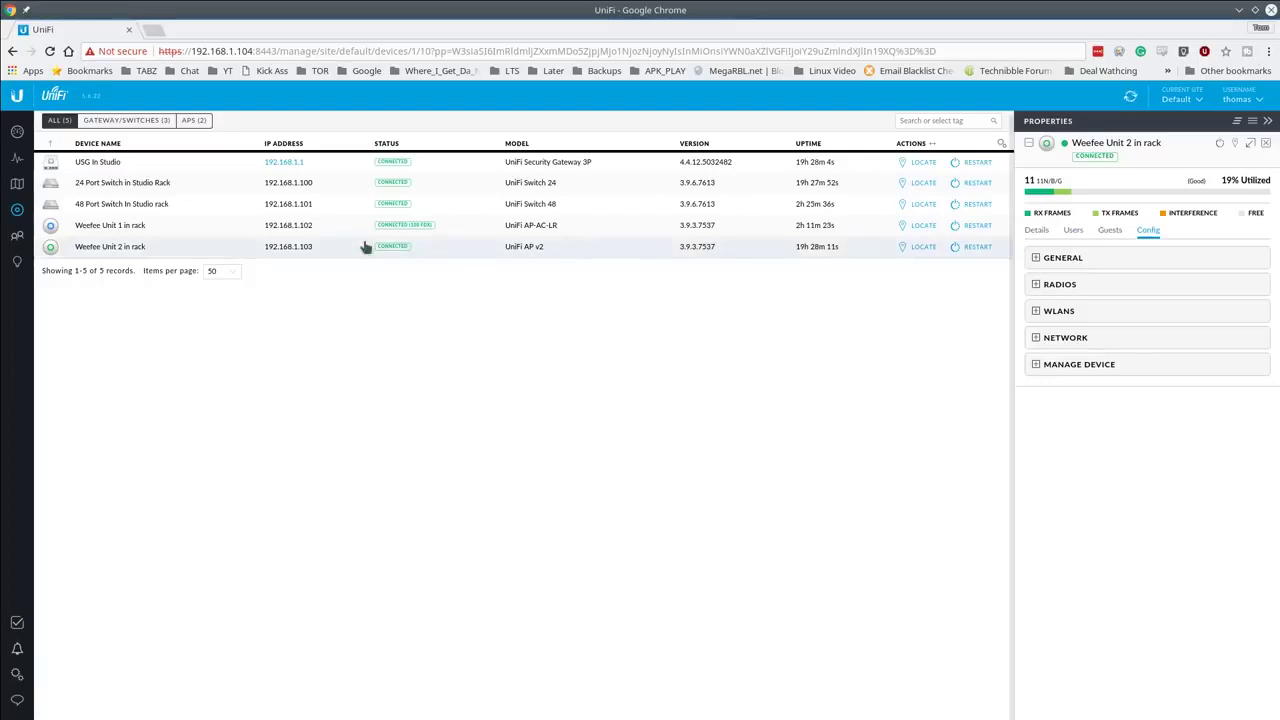
{"action": "left_click", "coordinate": [1266, 143]}
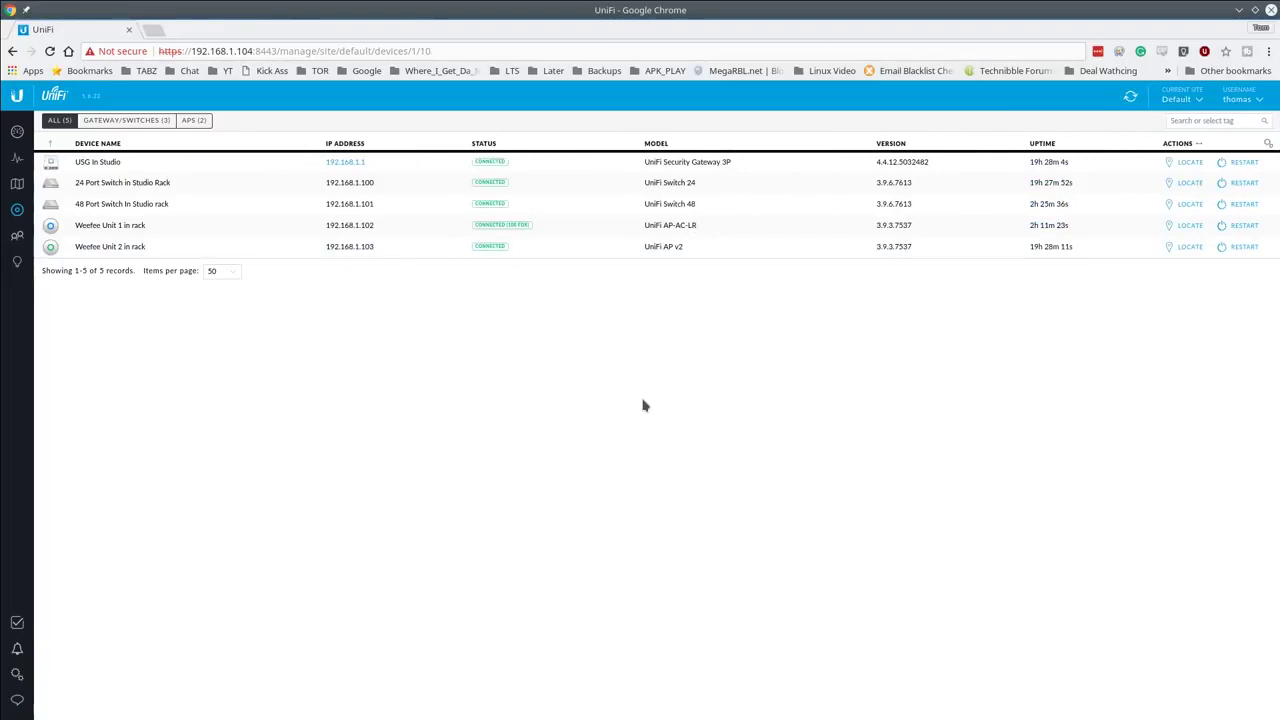
Step: Show Weefee Unit 2's radio settings and WLAN group Studio WeeFee with its two networks
{"action": "left_click", "coordinate": [157, 253]}
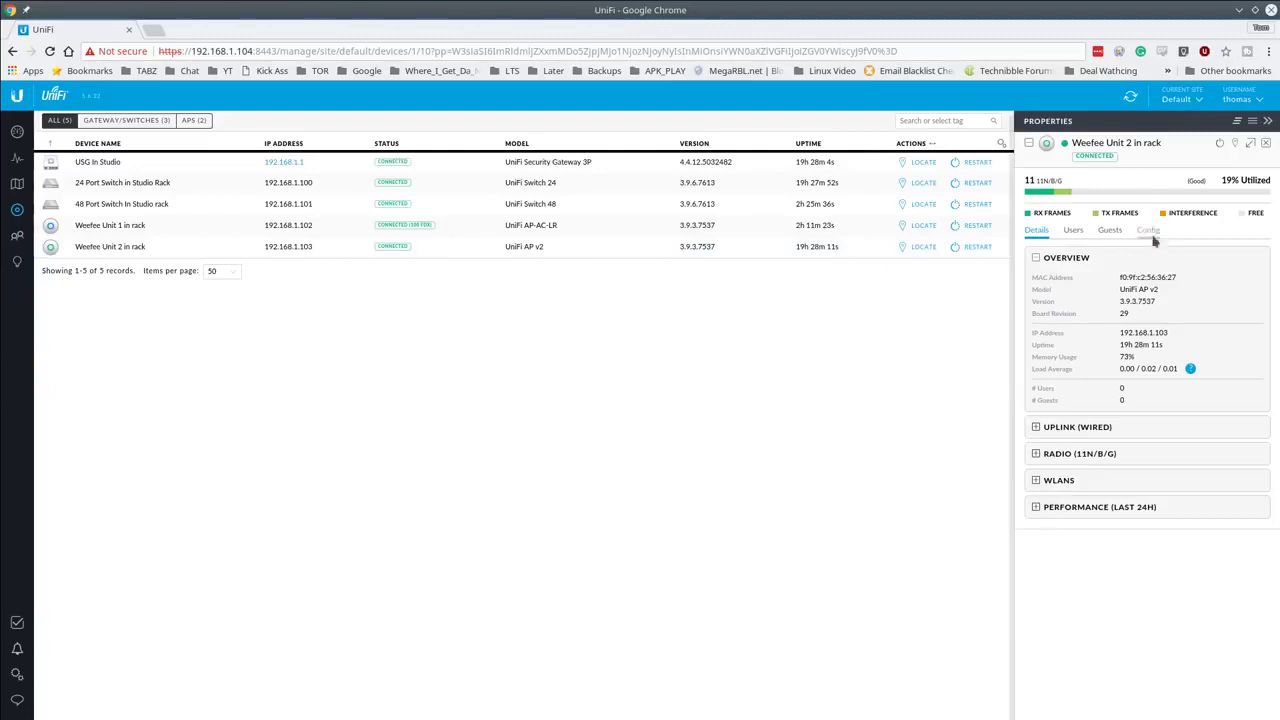
{"action": "left_click", "coordinate": [1148, 230]}
{"action": "left_click", "coordinate": [1037, 453]}
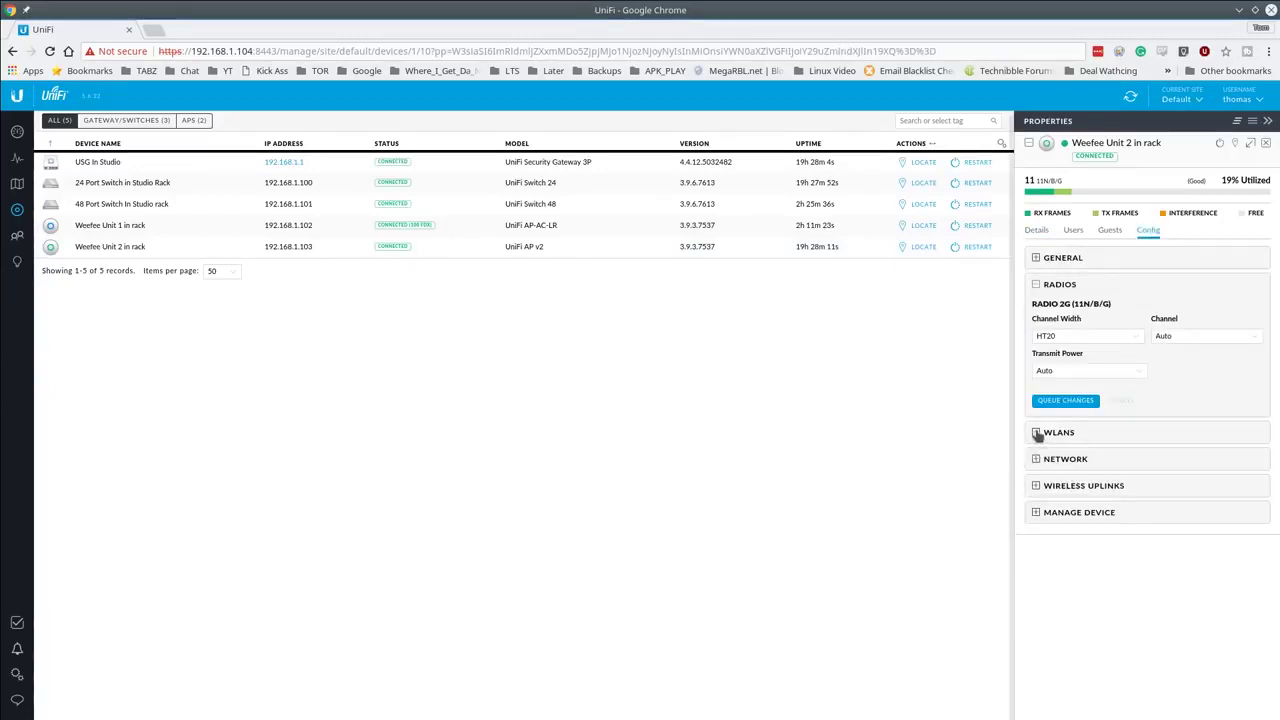
{"action": "left_click", "coordinate": [1037, 432]}
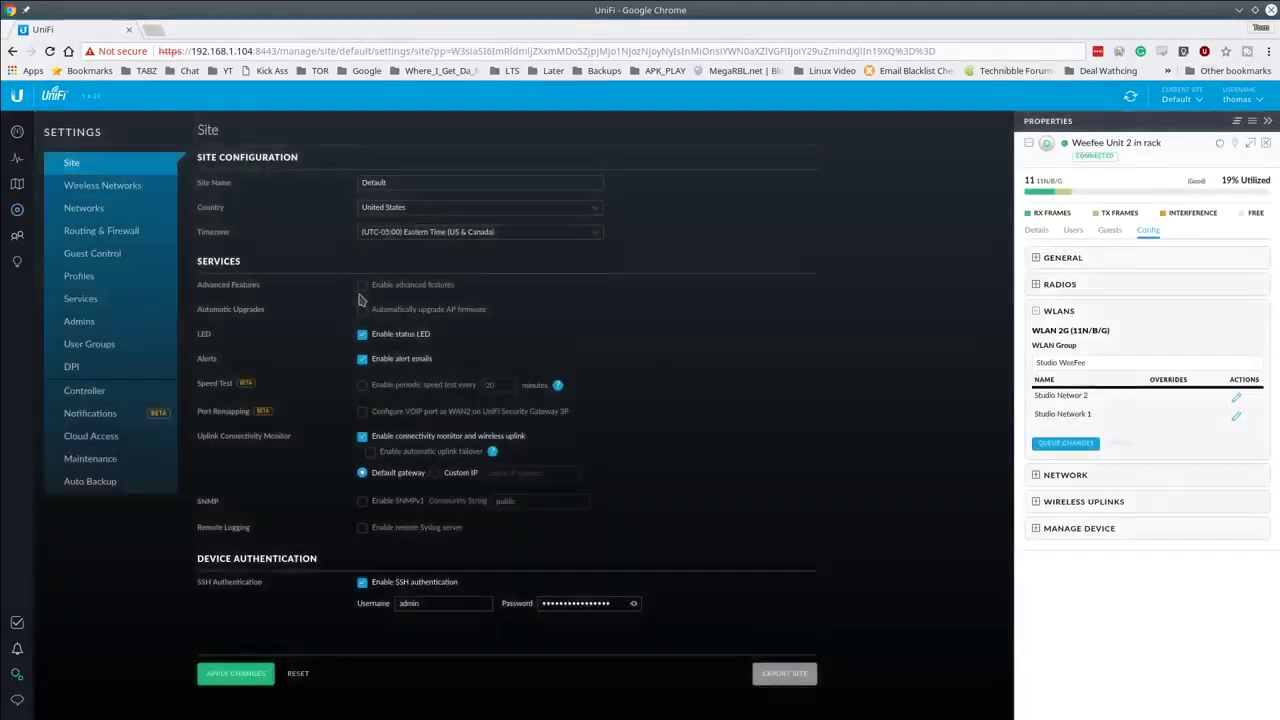
Step: Open the Networks list (LAN, SomeGuest on VLAN 10) and begin a new network
{"action": "left_click", "coordinate": [121, 212]}
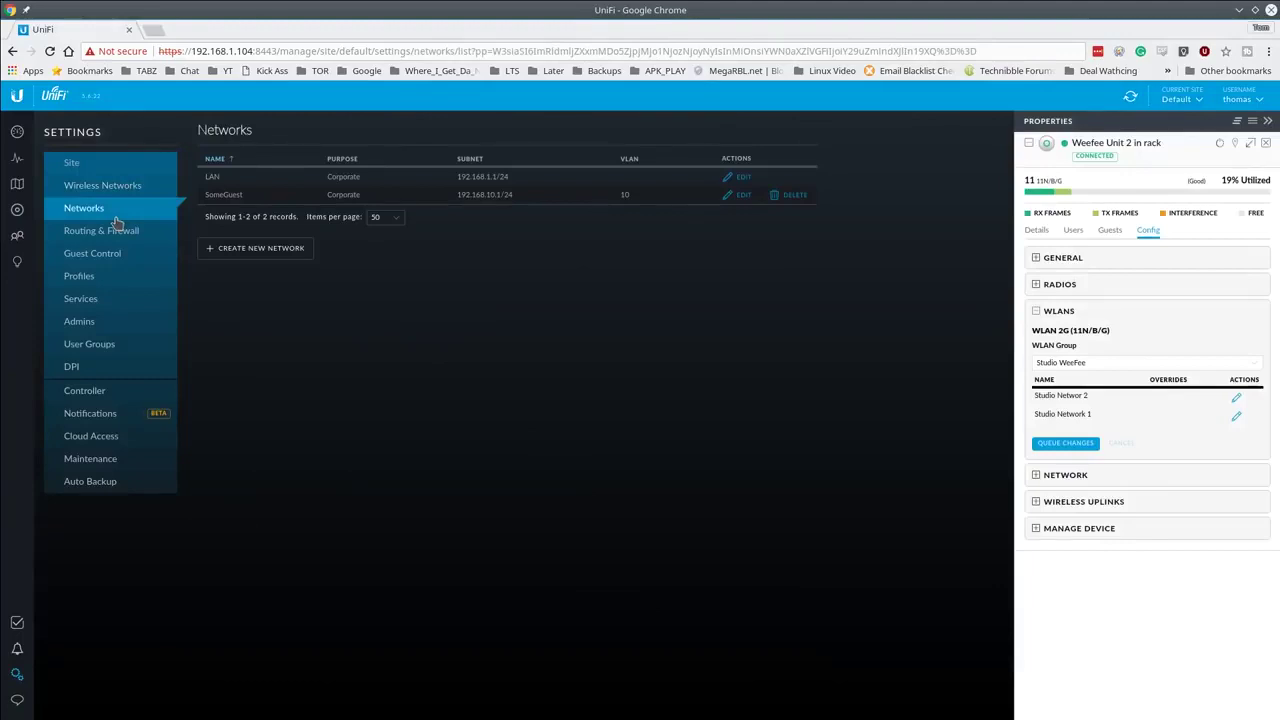
{"action": "left_click", "coordinate": [299, 258]}
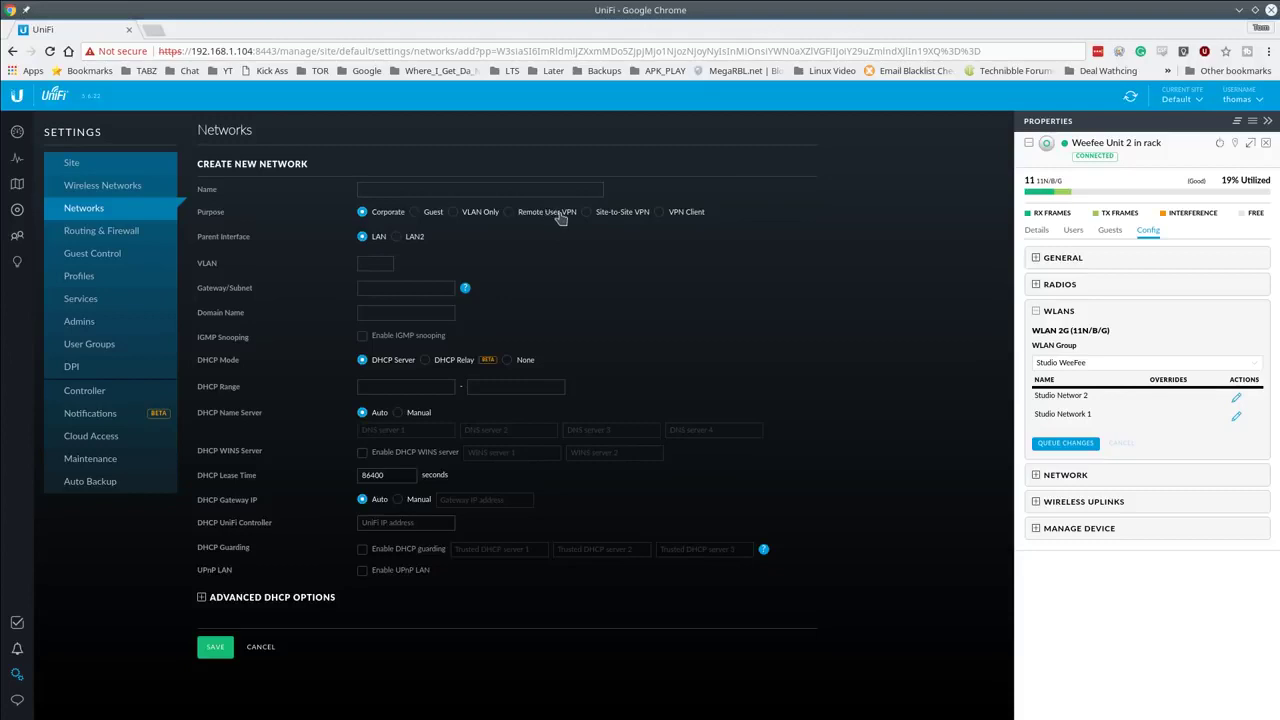
Step: Preview the Remote User VPN, Site-to-Site VPN and VPN Client purposes, revert to Corporate, and close the properties panel
{"action": "left_click", "coordinate": [547, 218]}
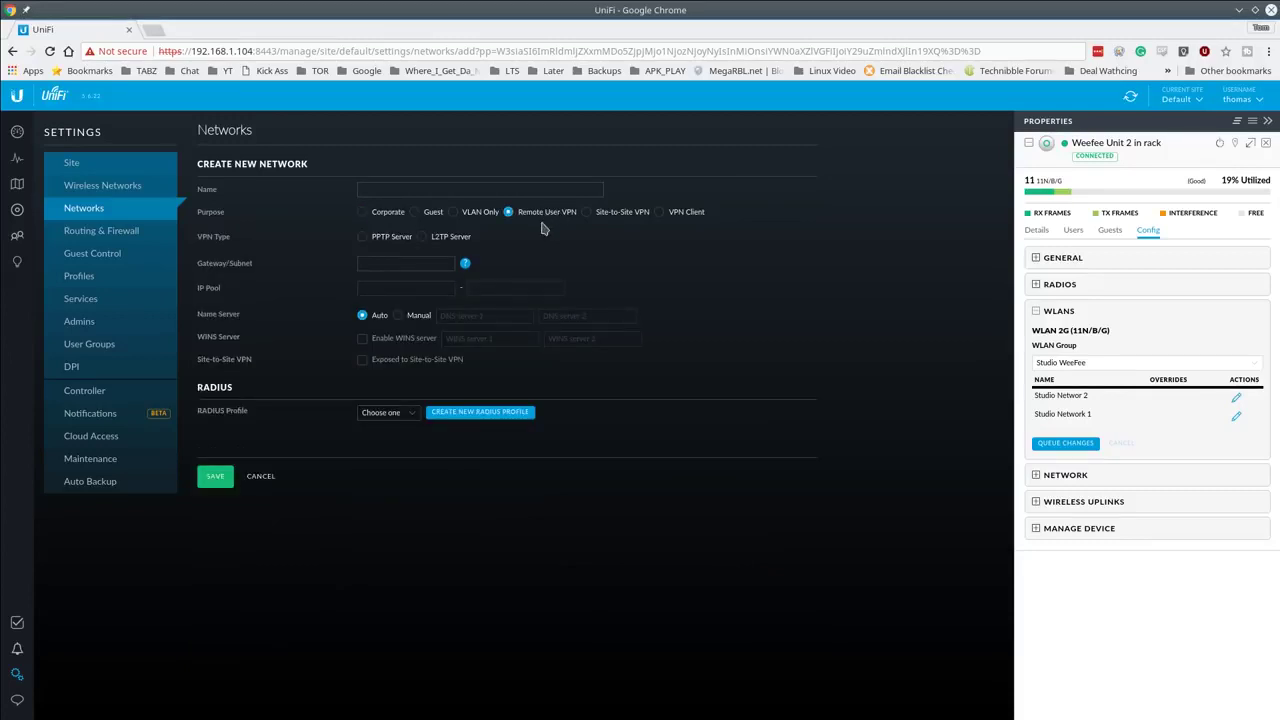
{"action": "left_click", "coordinate": [638, 218]}
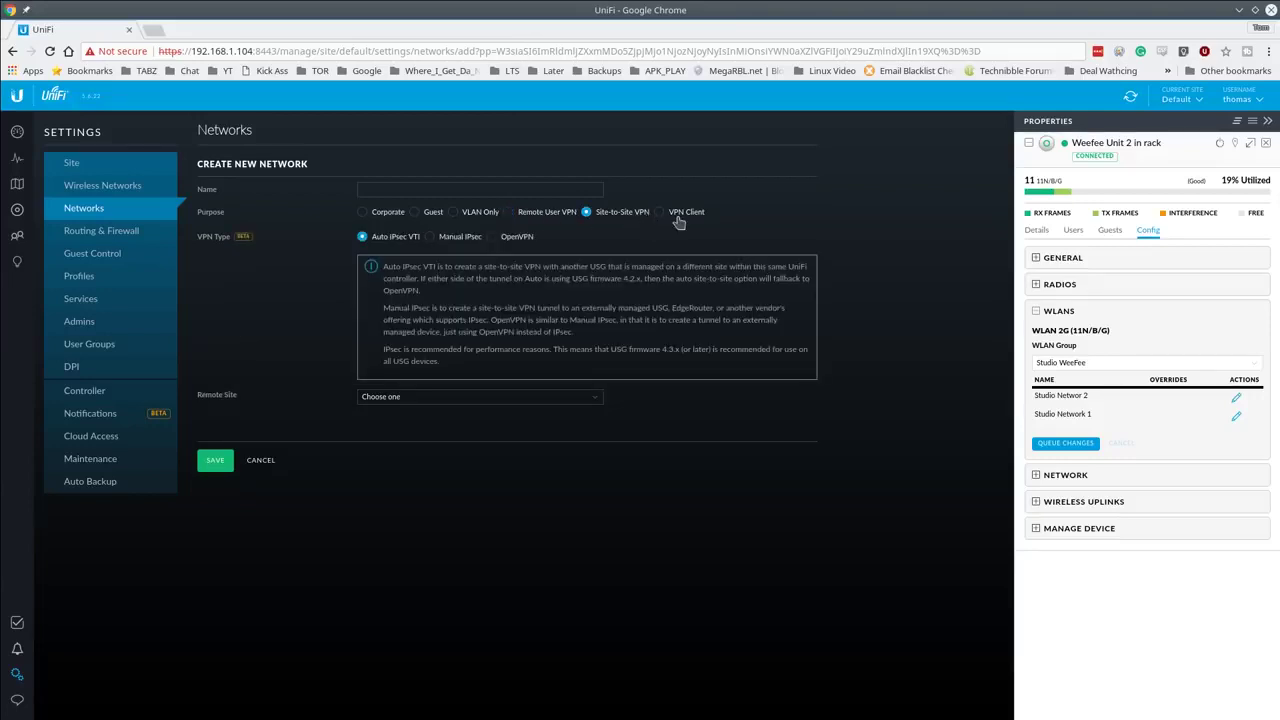
{"action": "left_click", "coordinate": [663, 212]}
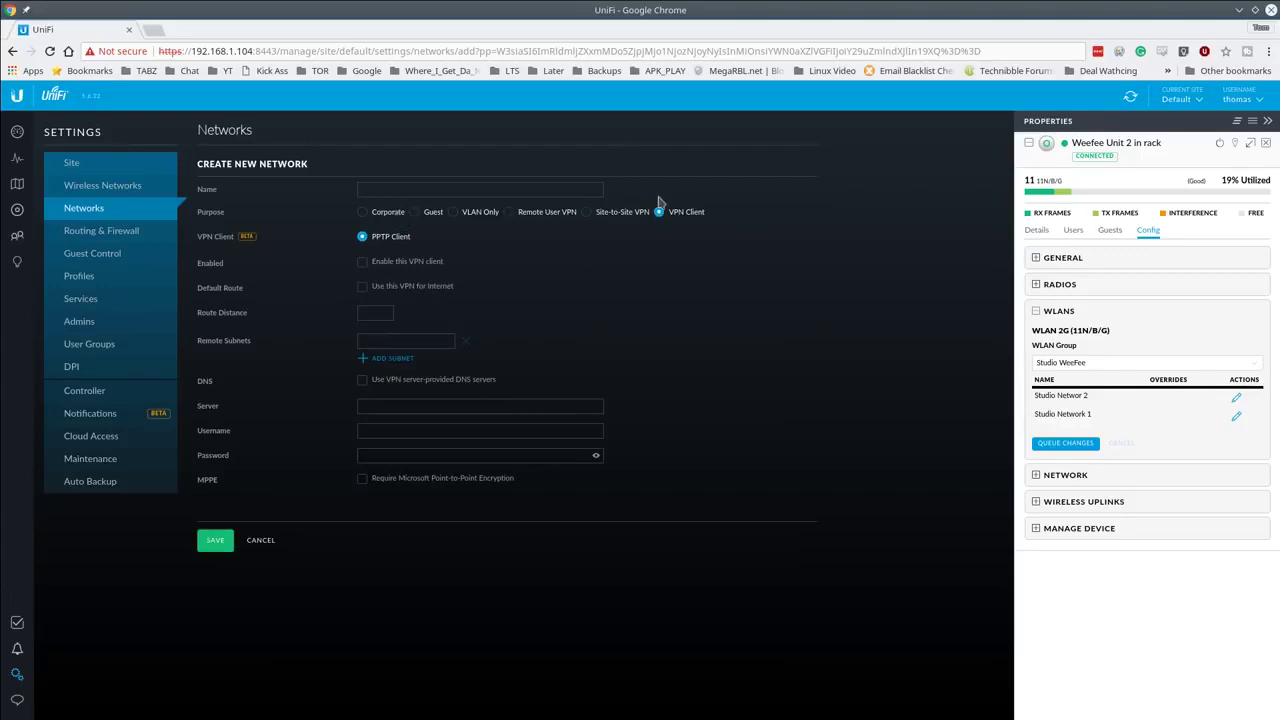
{"action": "left_click", "coordinate": [616, 218]}
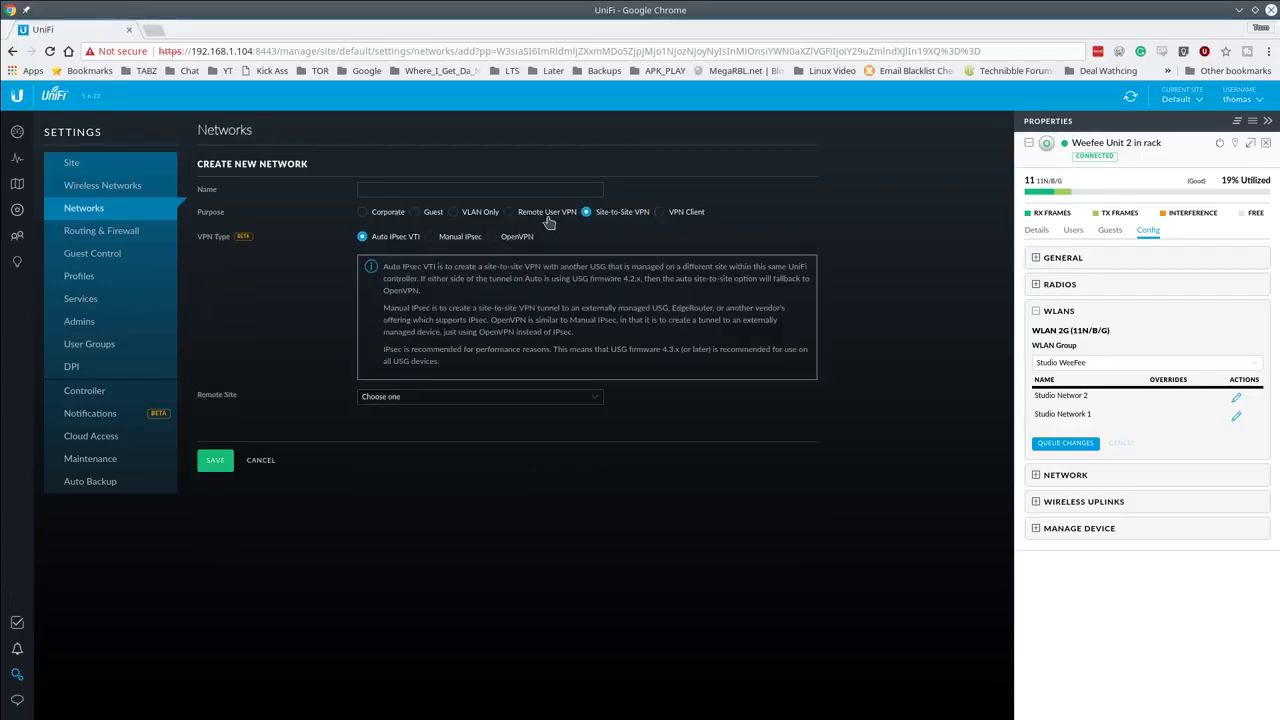
{"action": "left_click", "coordinate": [547, 216]}
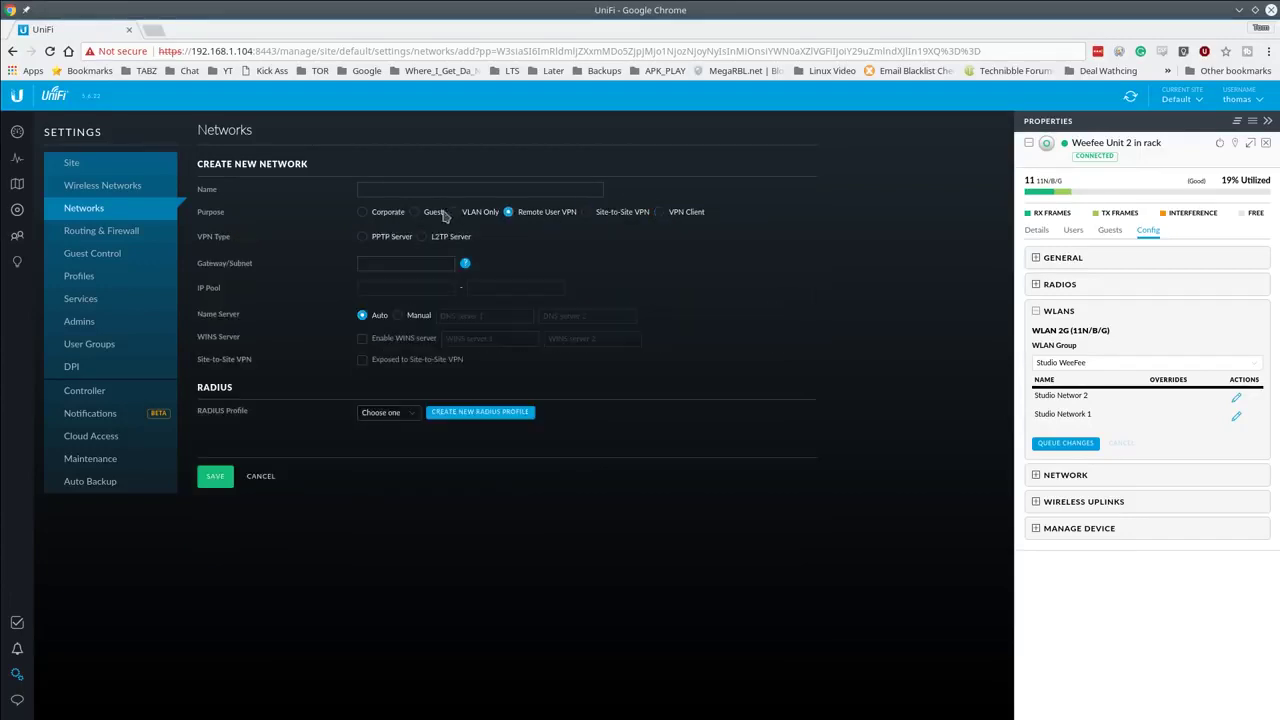
{"action": "left_click", "coordinate": [384, 217]}
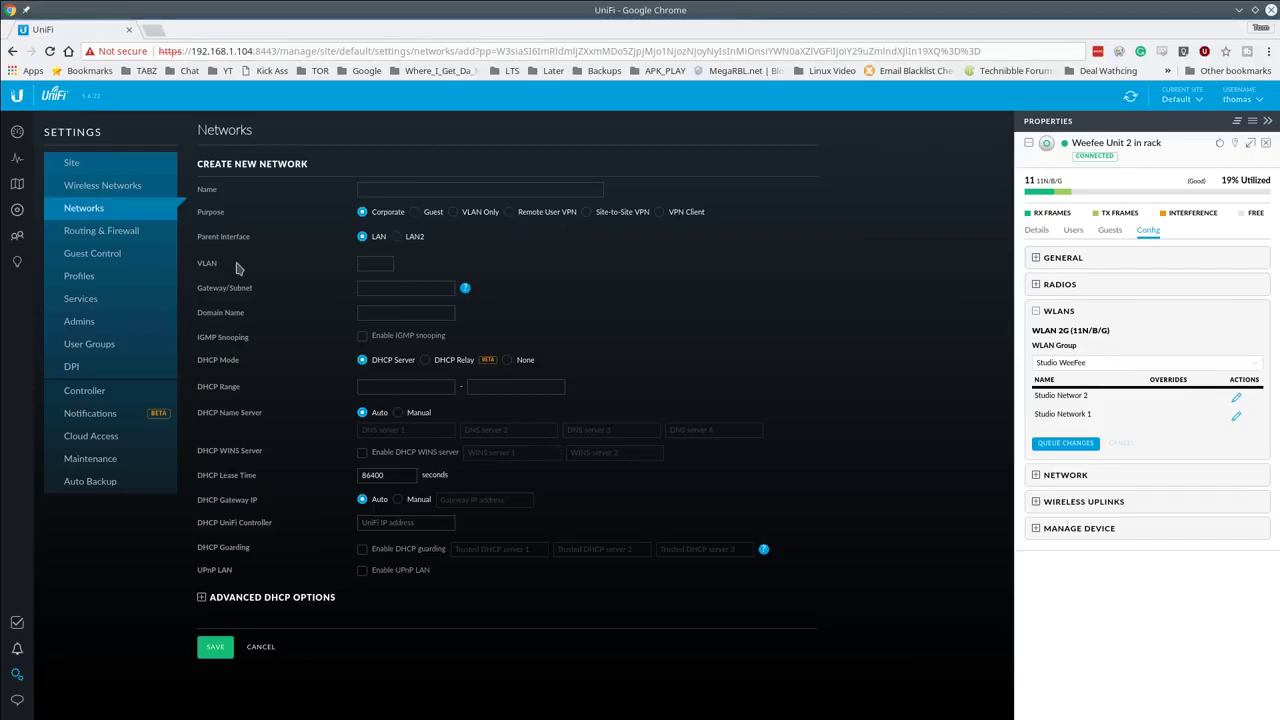
{"action": "left_click", "coordinate": [1266, 143]}
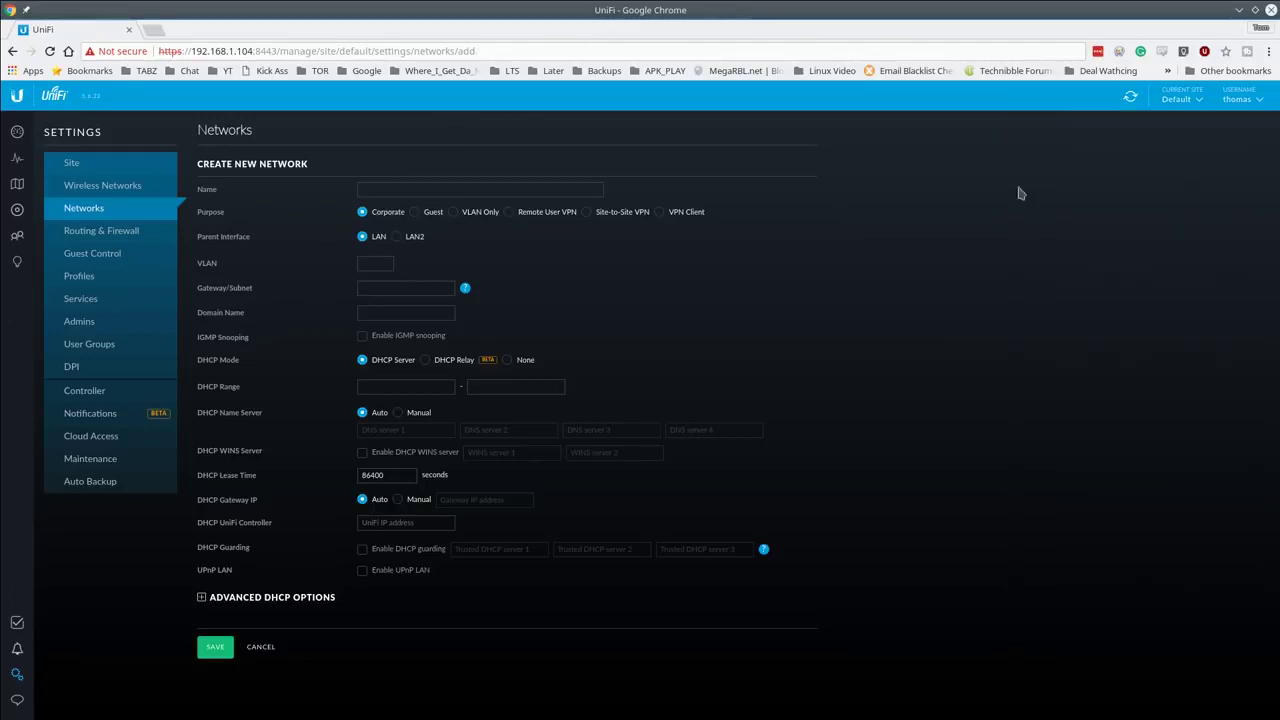
Step: Show the Routing & Firewall Port Forwarding rules, which are still empty
{"action": "left_click", "coordinate": [100, 234]}
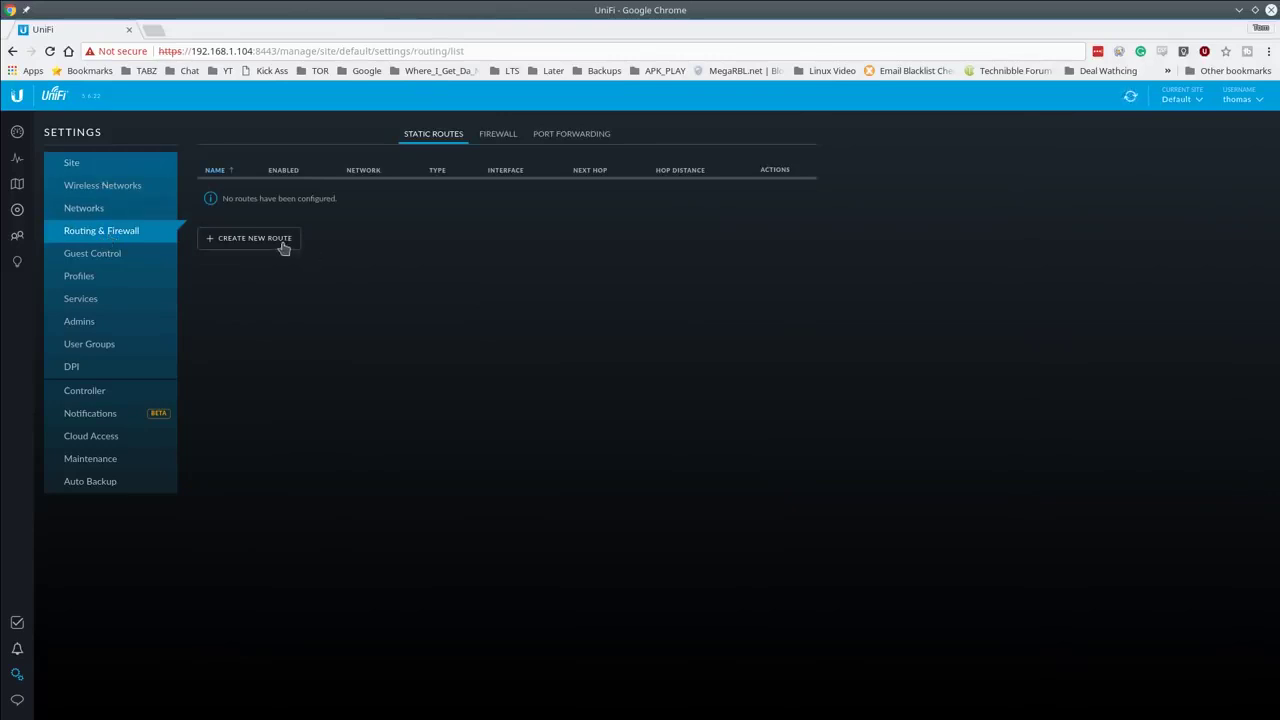
{"action": "left_click", "coordinate": [580, 135]}
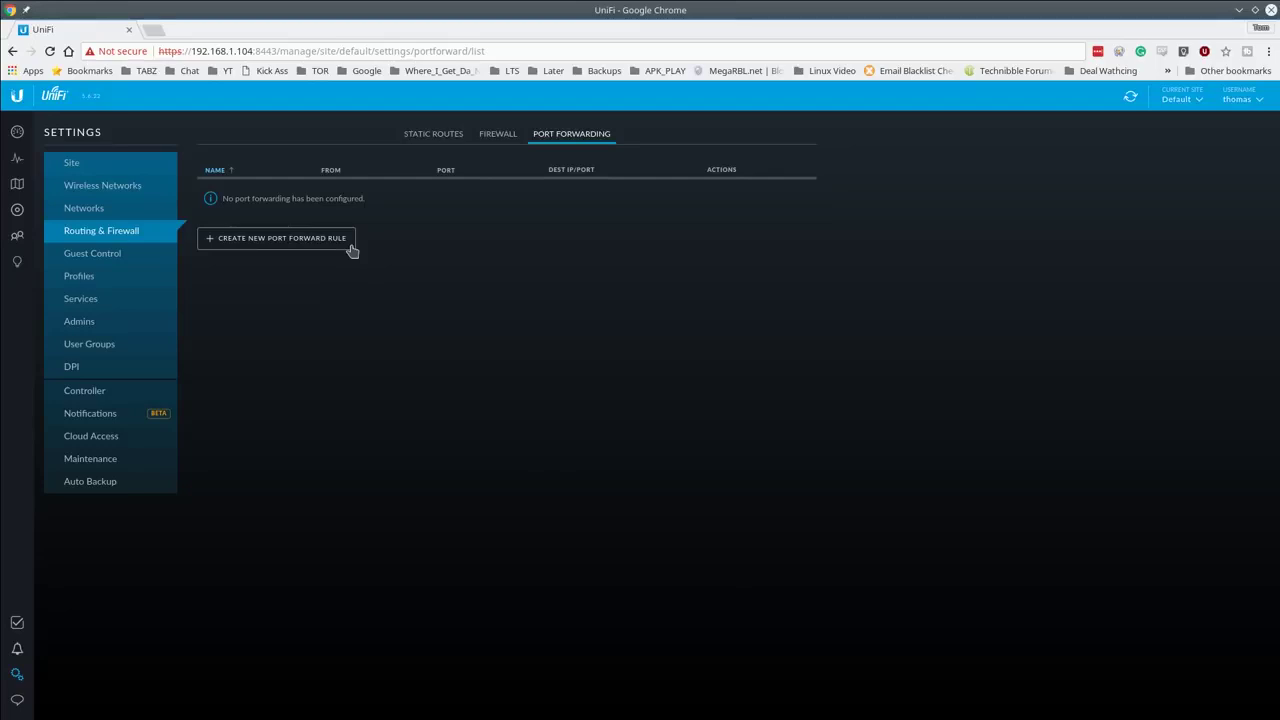
Step: Start a new port forward rule named Camera with external port 7443
{"action": "left_click", "coordinate": [315, 240]}
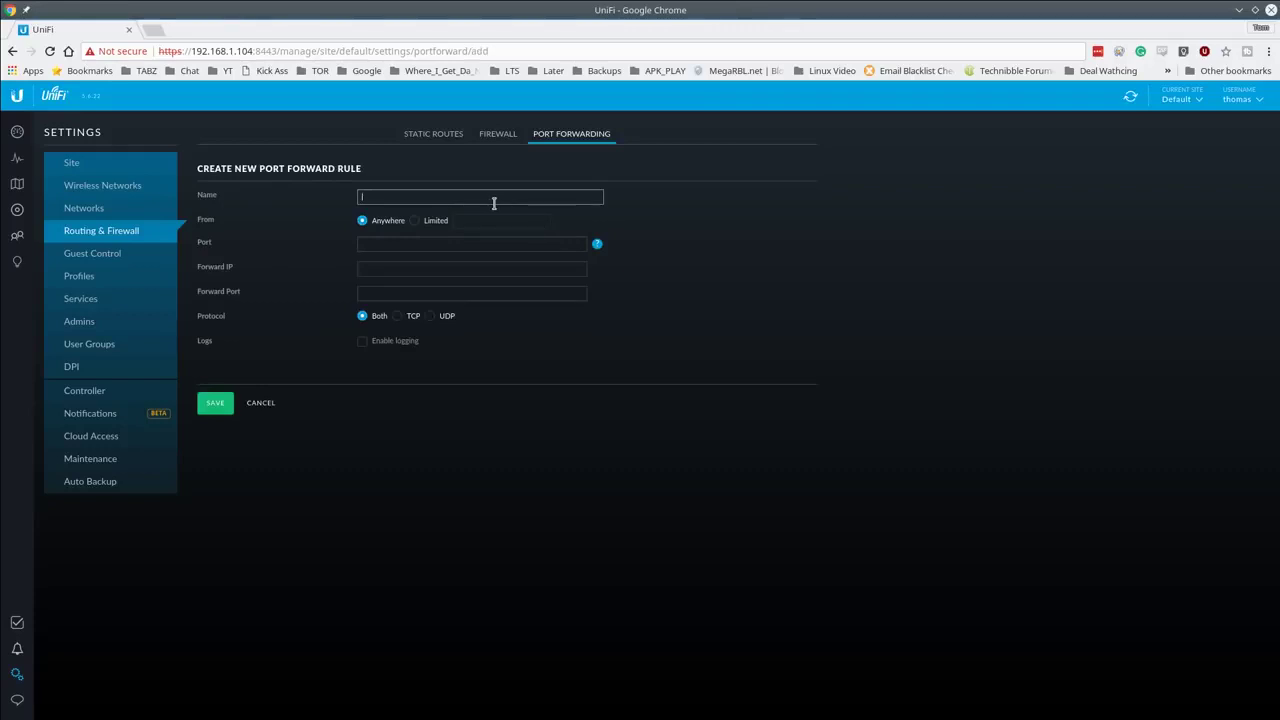
{"action": "type", "text": "SSH"}
{"action": "key", "text": "BackSpace"}
{"action": "key", "text": "BackSpace"}
{"action": "key", "text": "BackSpace"}
{"action": "type", "text": "Cainramera"}
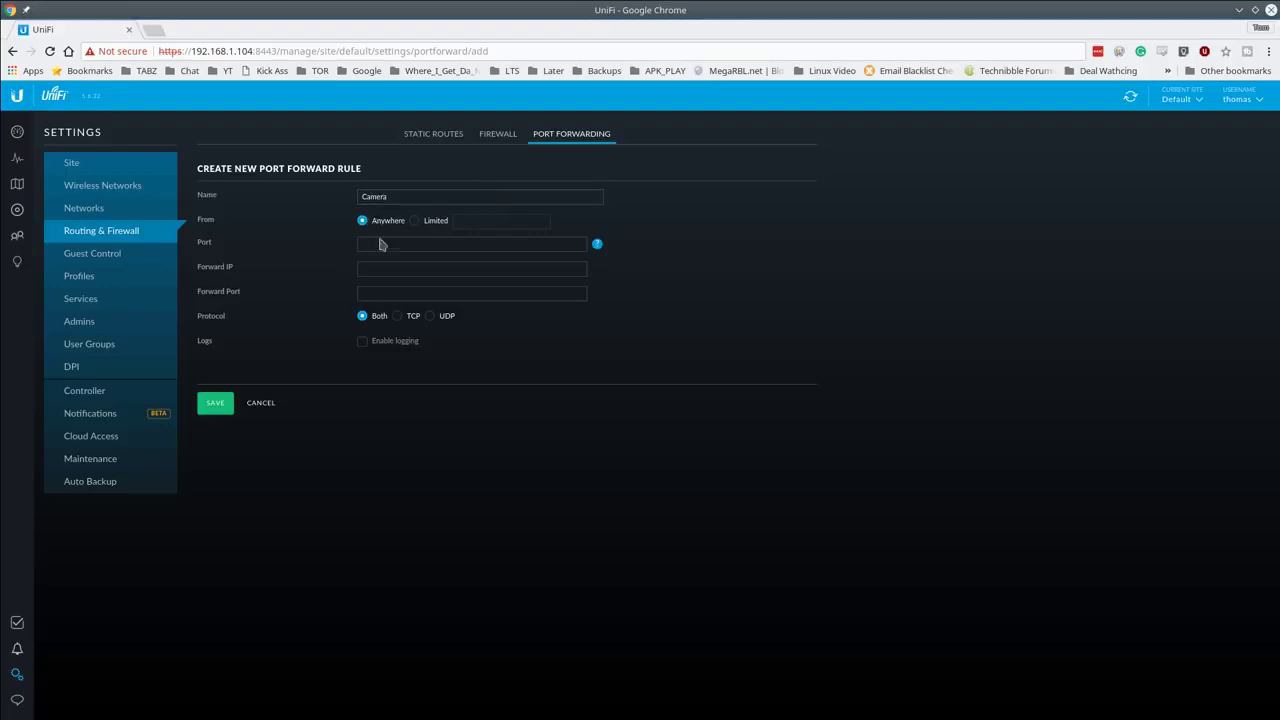
{"action": "left_click", "coordinate": [424, 240]}
{"action": "type", "text": "7"}
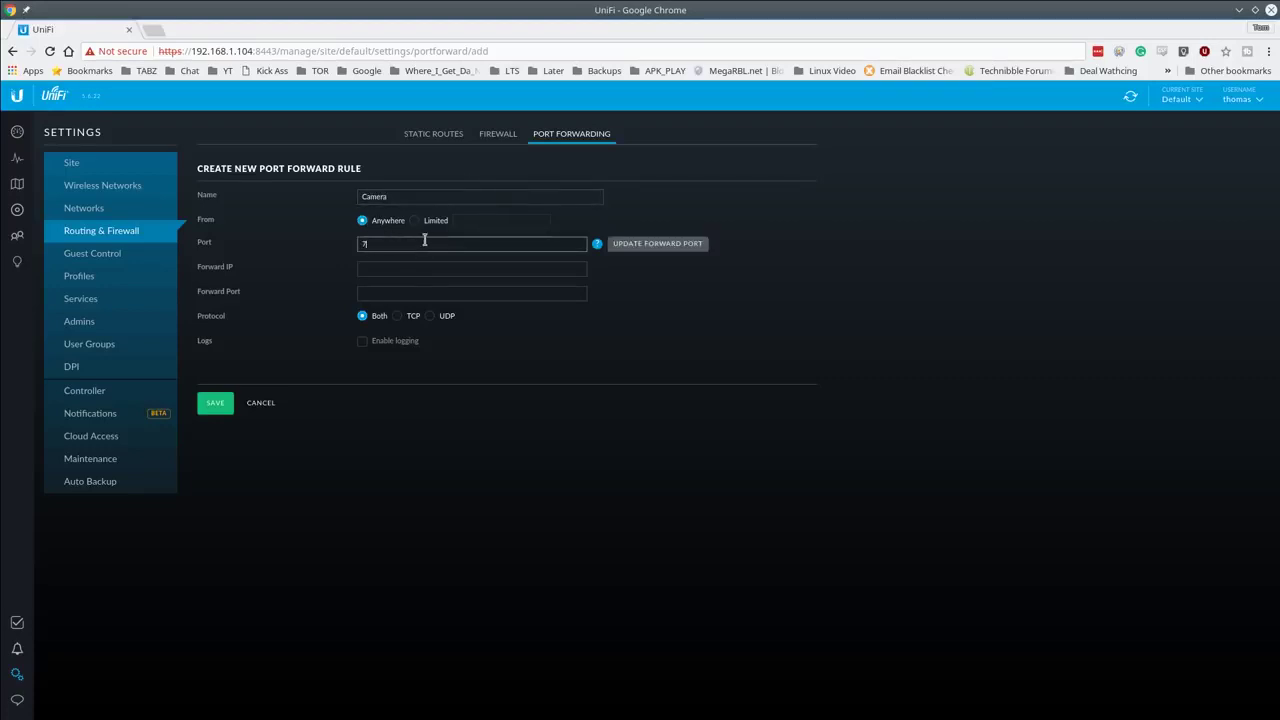
{"action": "type", "text": "443"}
{"action": "key", "text": "ctrl+a"}
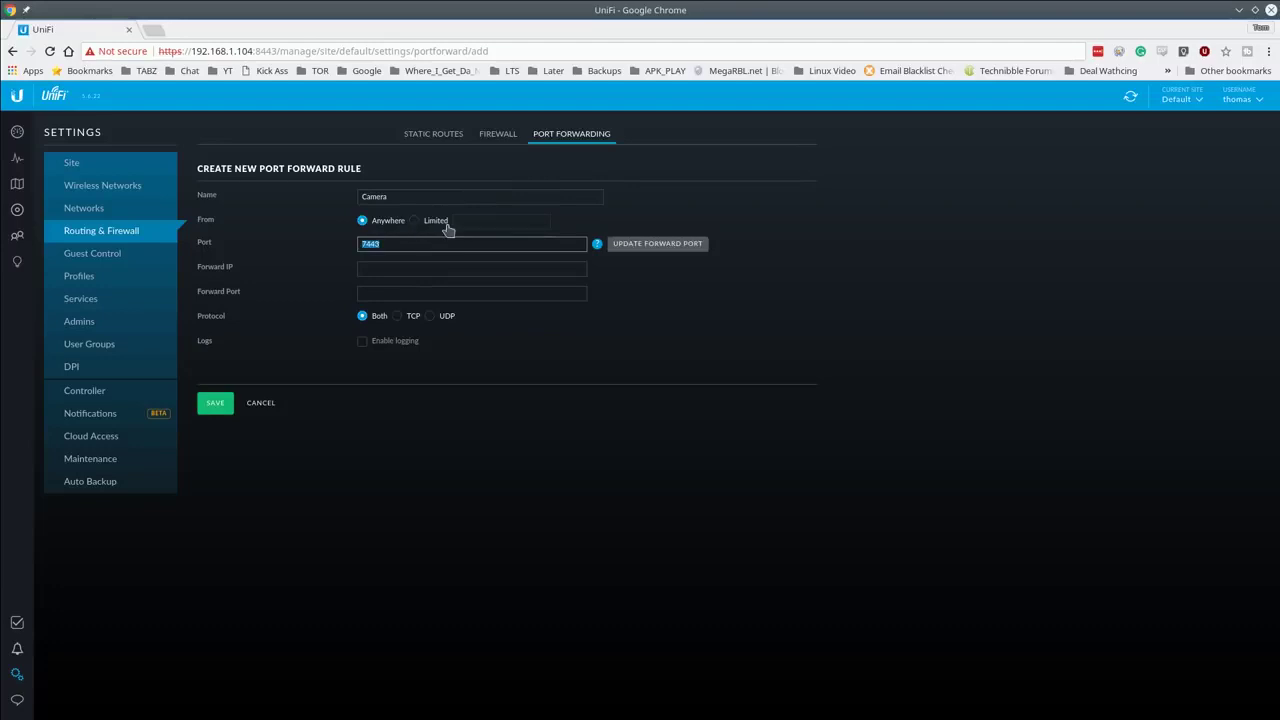
{"action": "mouse_move", "coordinate": [599, 246]}
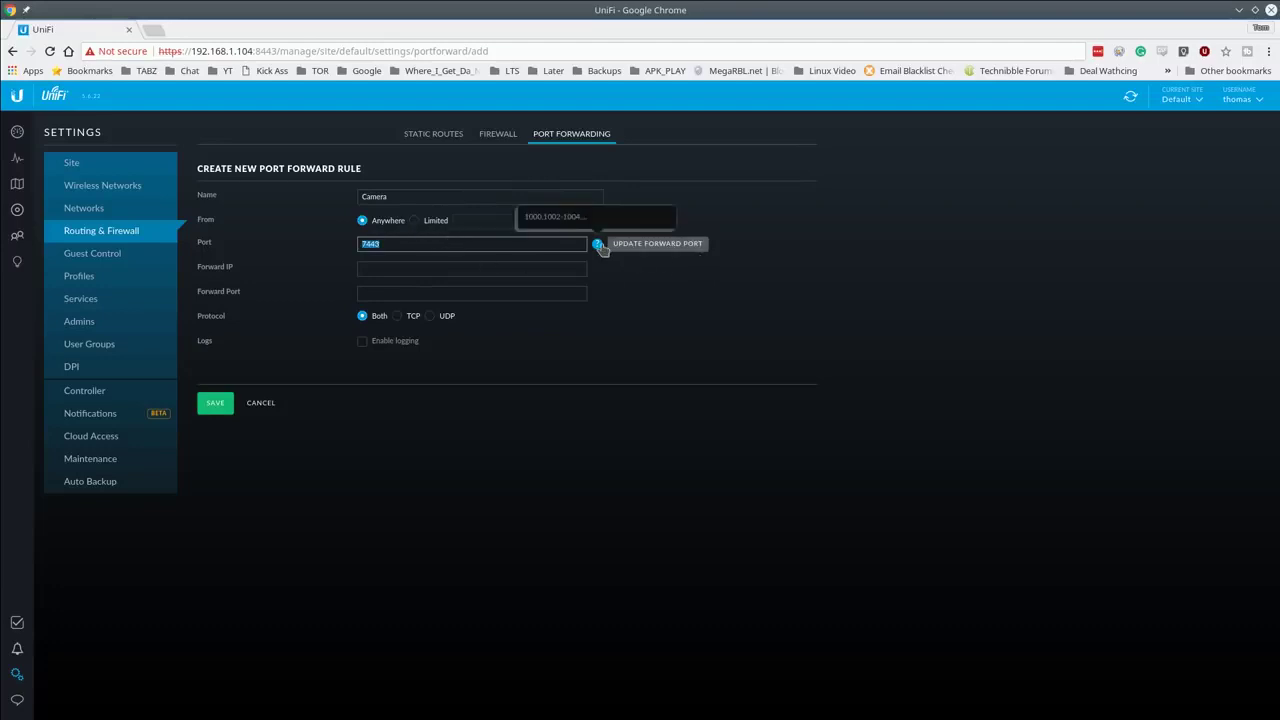
{"action": "left_click", "coordinate": [599, 246]}
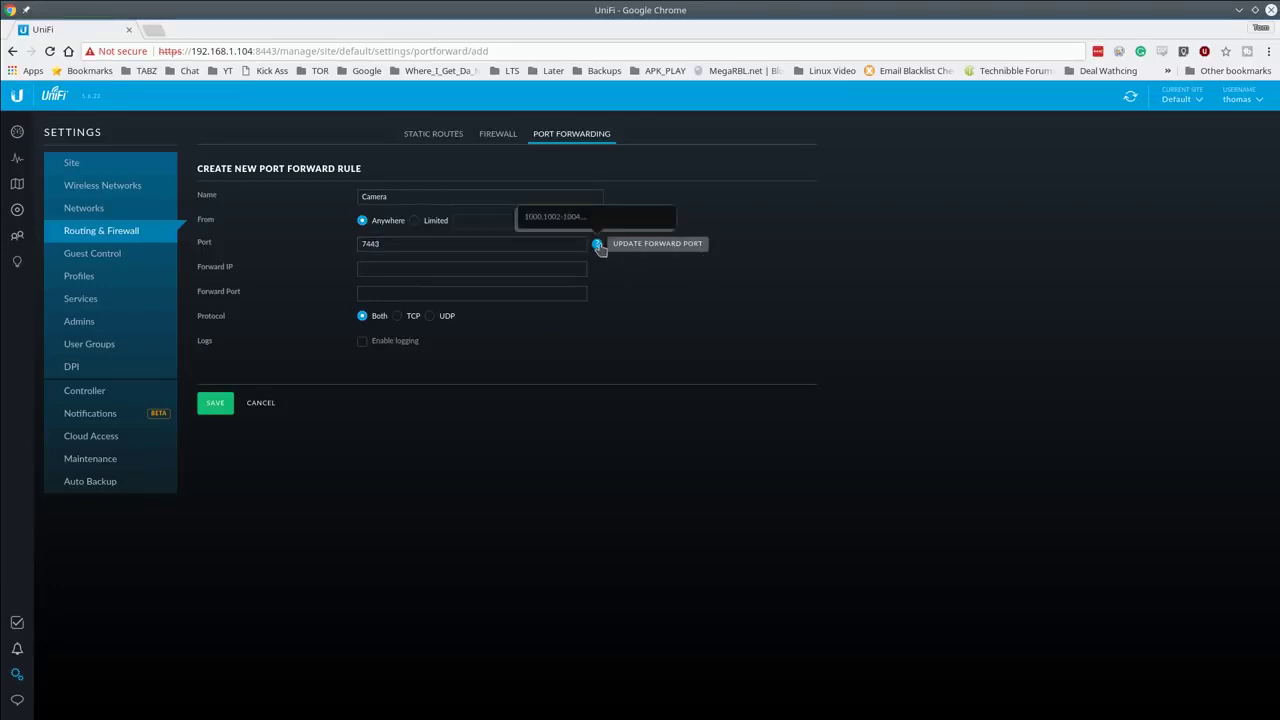
Step: Forward the rule to 192.168.1.10 on port 7443 and save it
{"action": "left_click", "coordinate": [464, 267]}
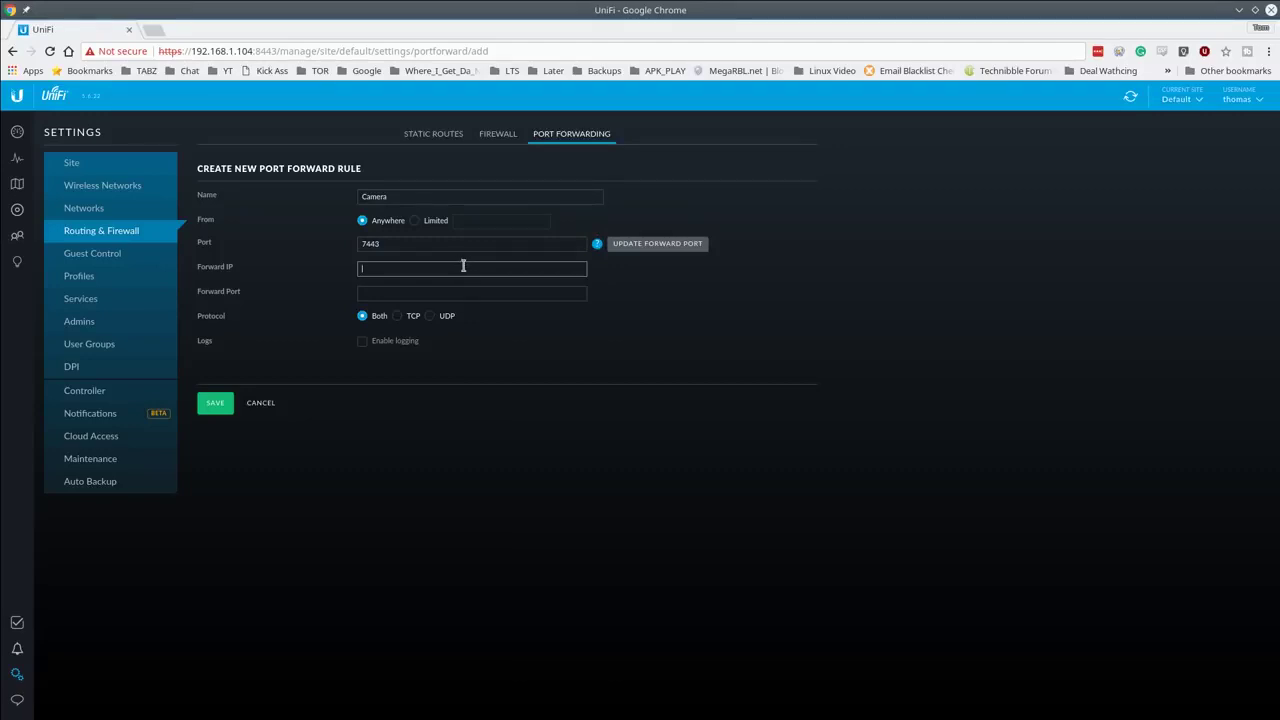
{"action": "type", "text": "192.168"}
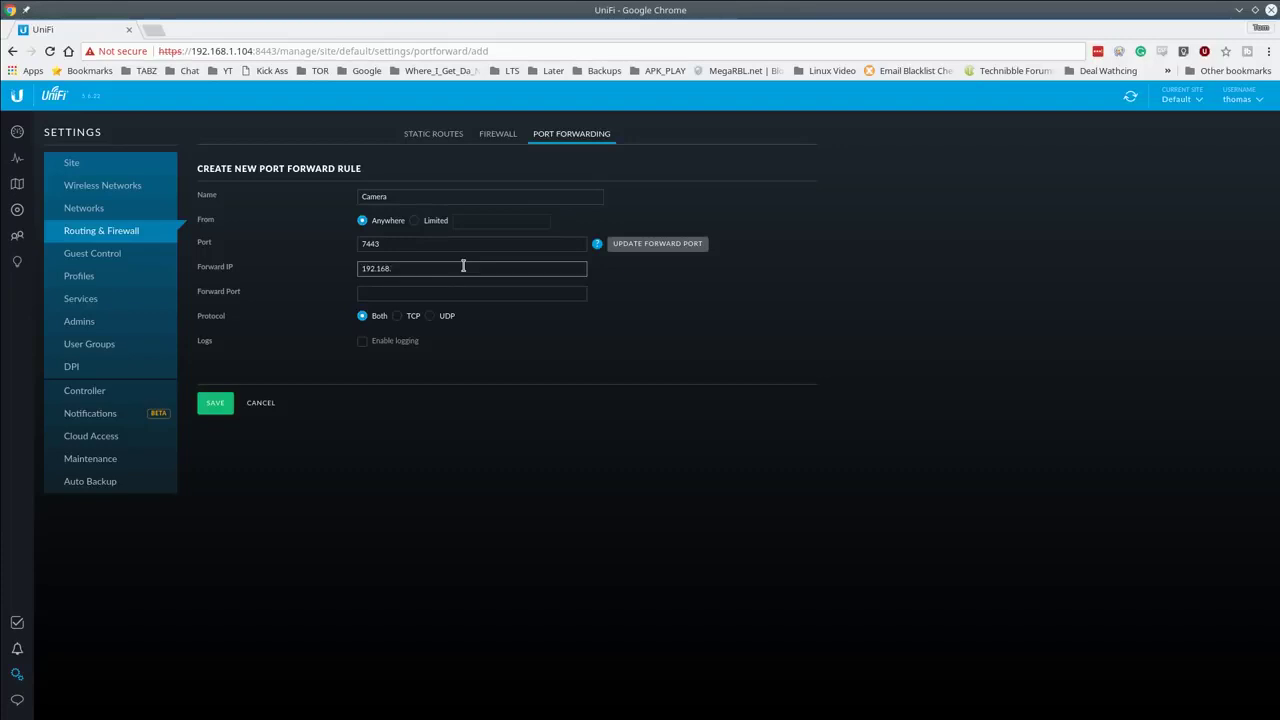
{"action": "type", "text": ".1.10"}
{"action": "key", "text": "Tab"}
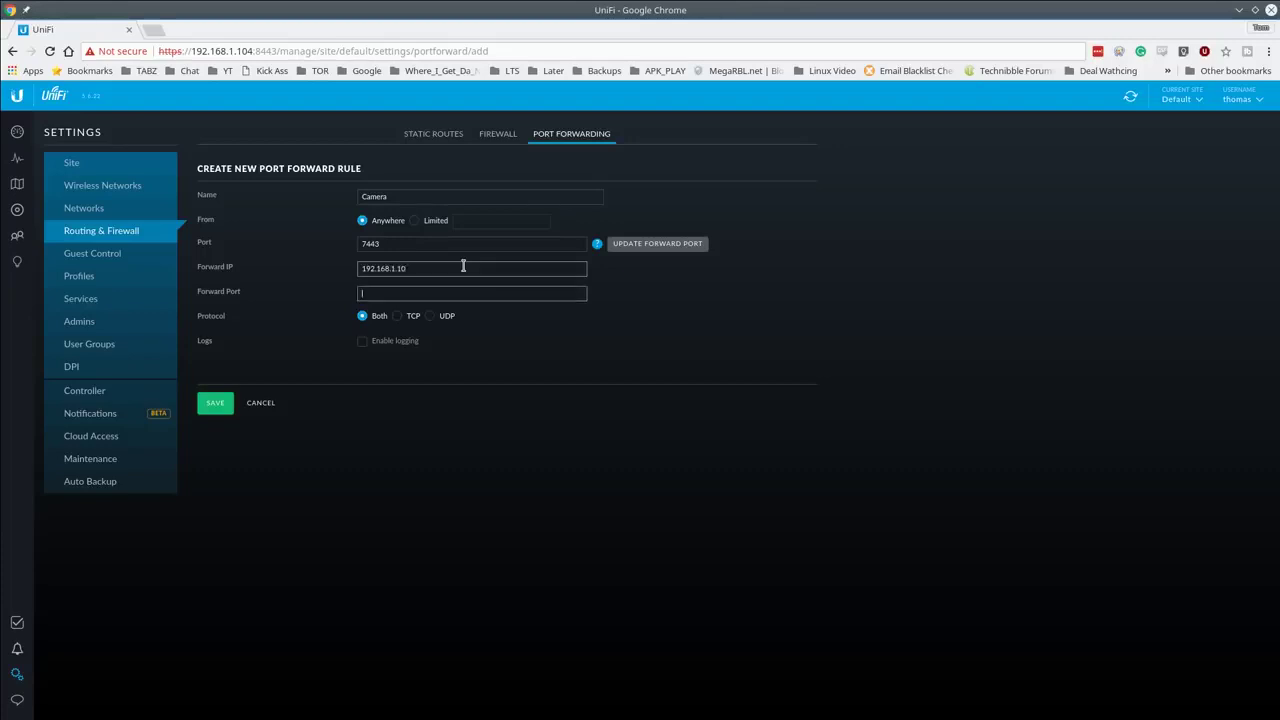
{"action": "type", "text": "7443"}
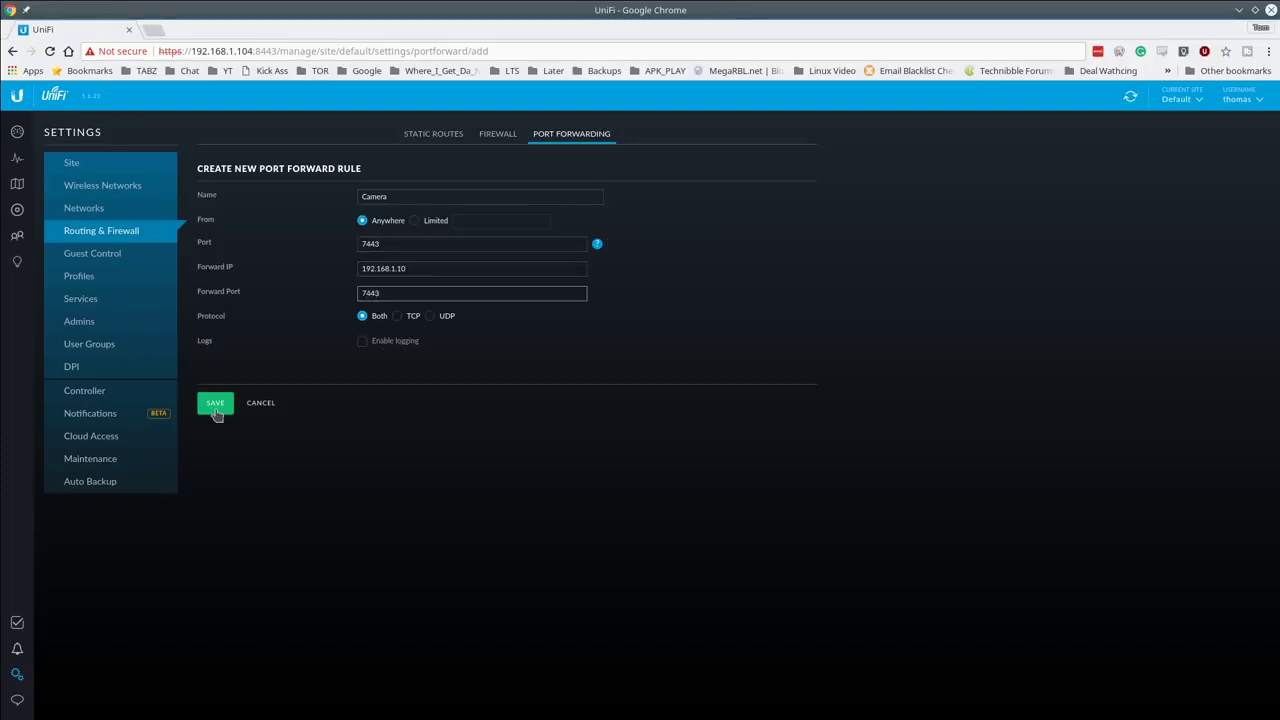
{"action": "left_click", "coordinate": [215, 405]}
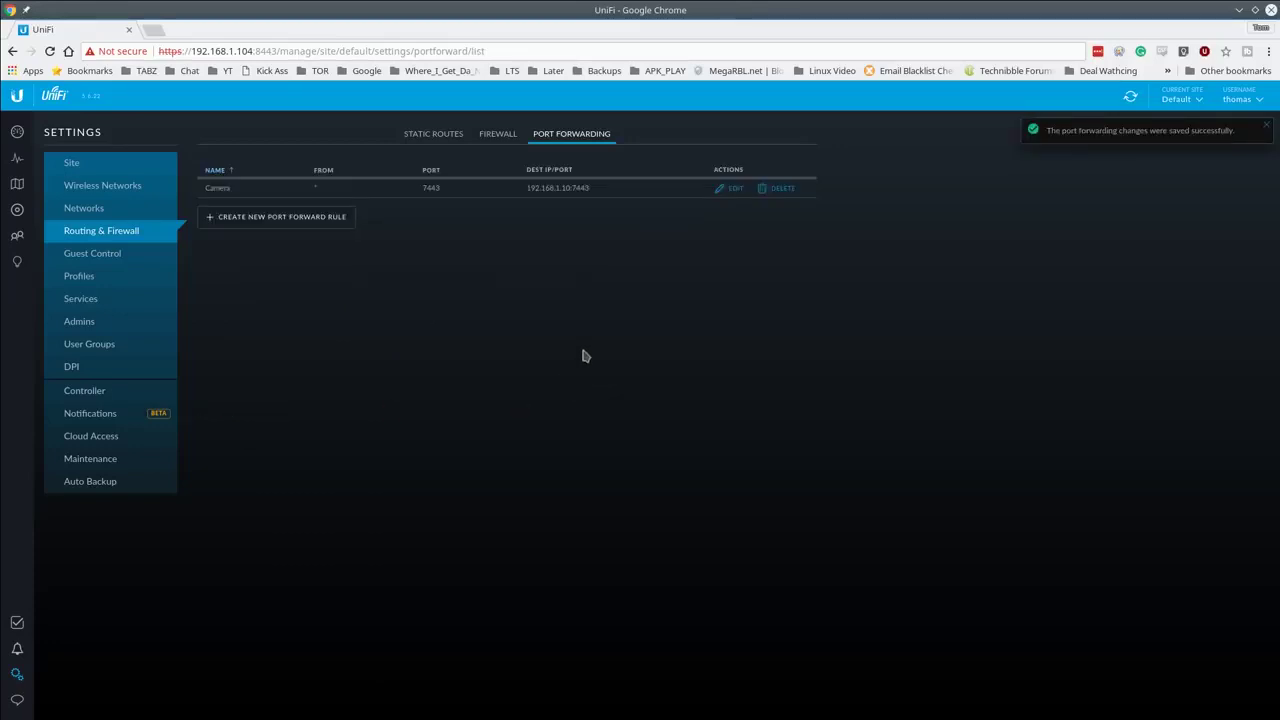
Step: Bring up the USG In Studio gateway's properties from the refreshed devices list
{"action": "left_click", "coordinate": [17, 211]}
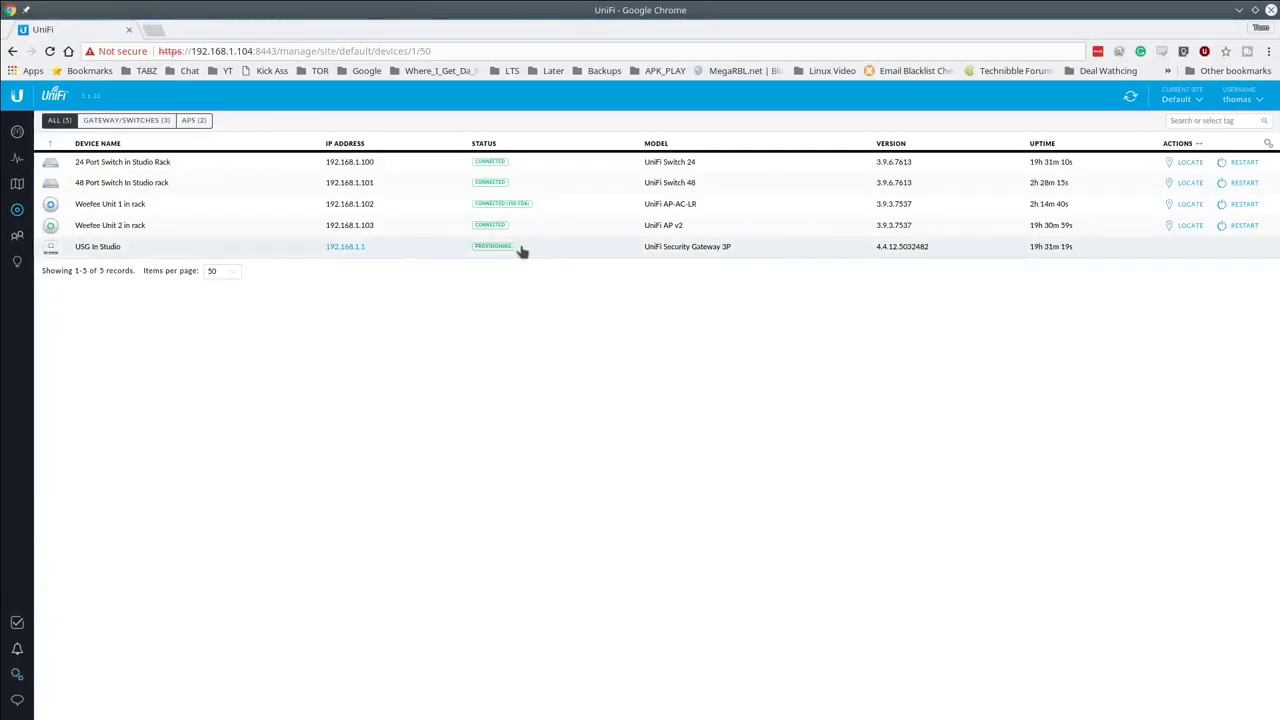
{"action": "left_click", "coordinate": [521, 251]}
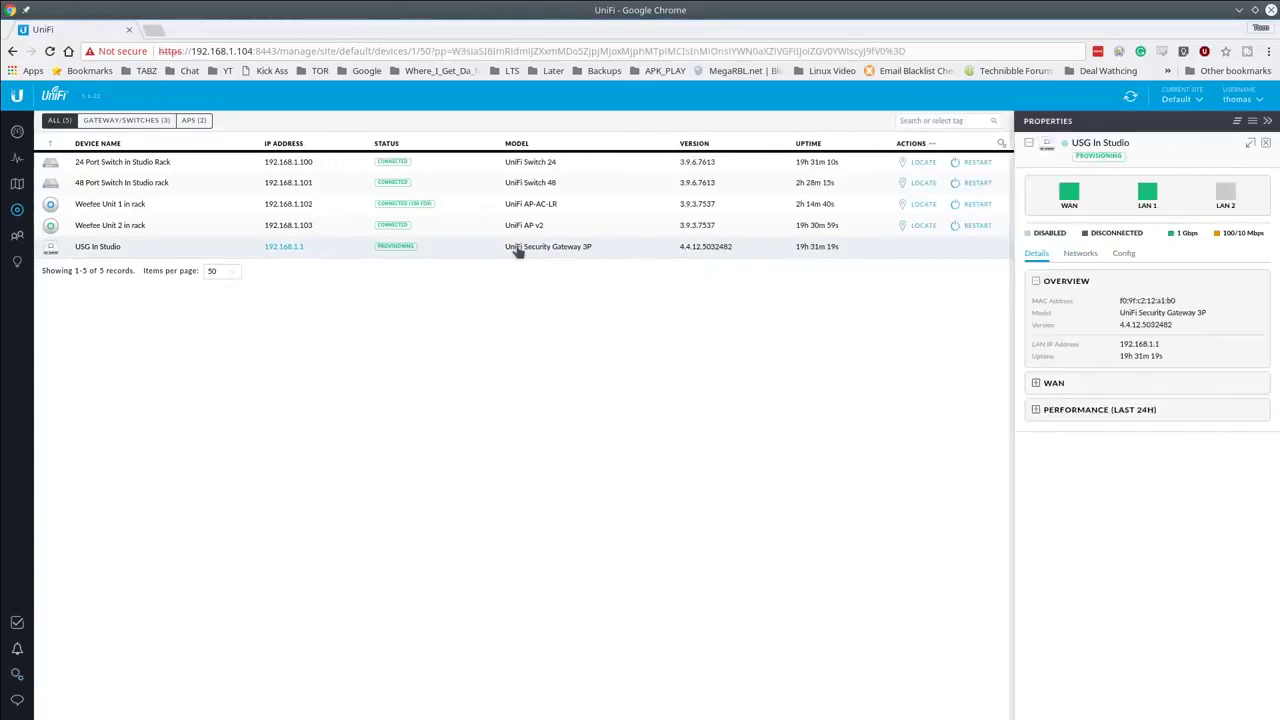
{"action": "left_click", "coordinate": [1265, 143]}
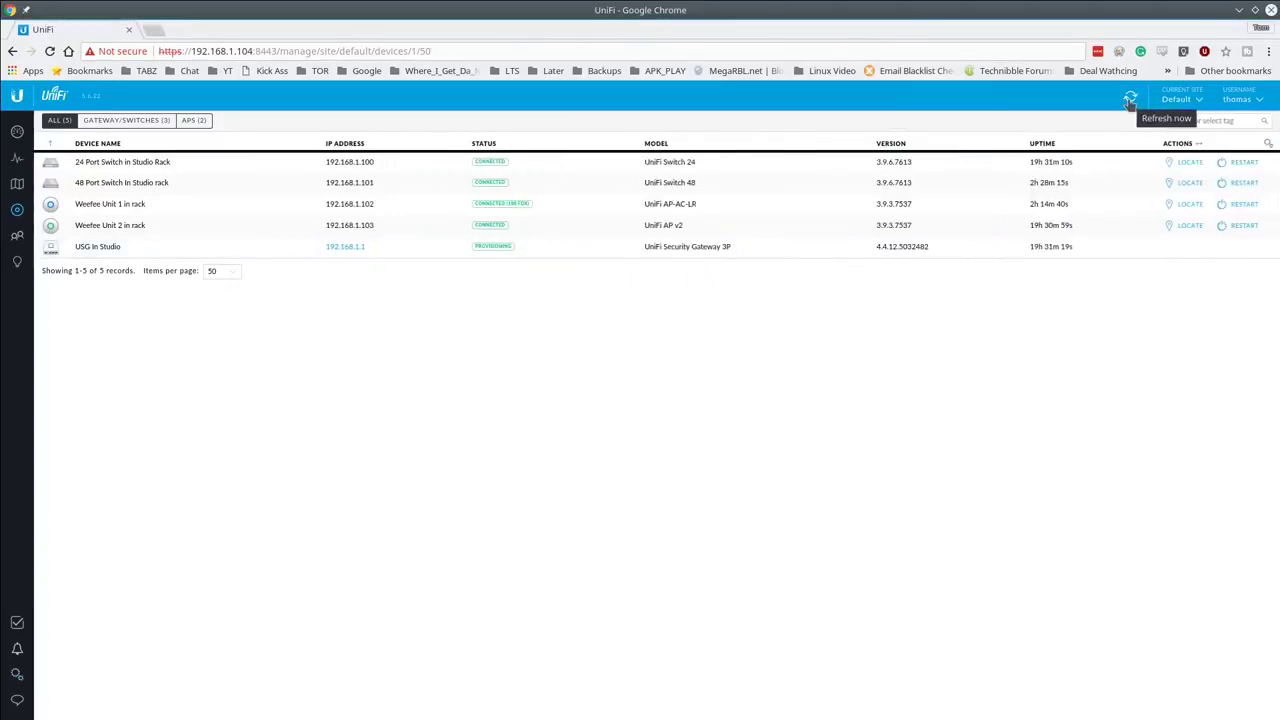
{"action": "left_click", "coordinate": [1130, 96]}
{"action": "left_click", "coordinate": [564, 249]}
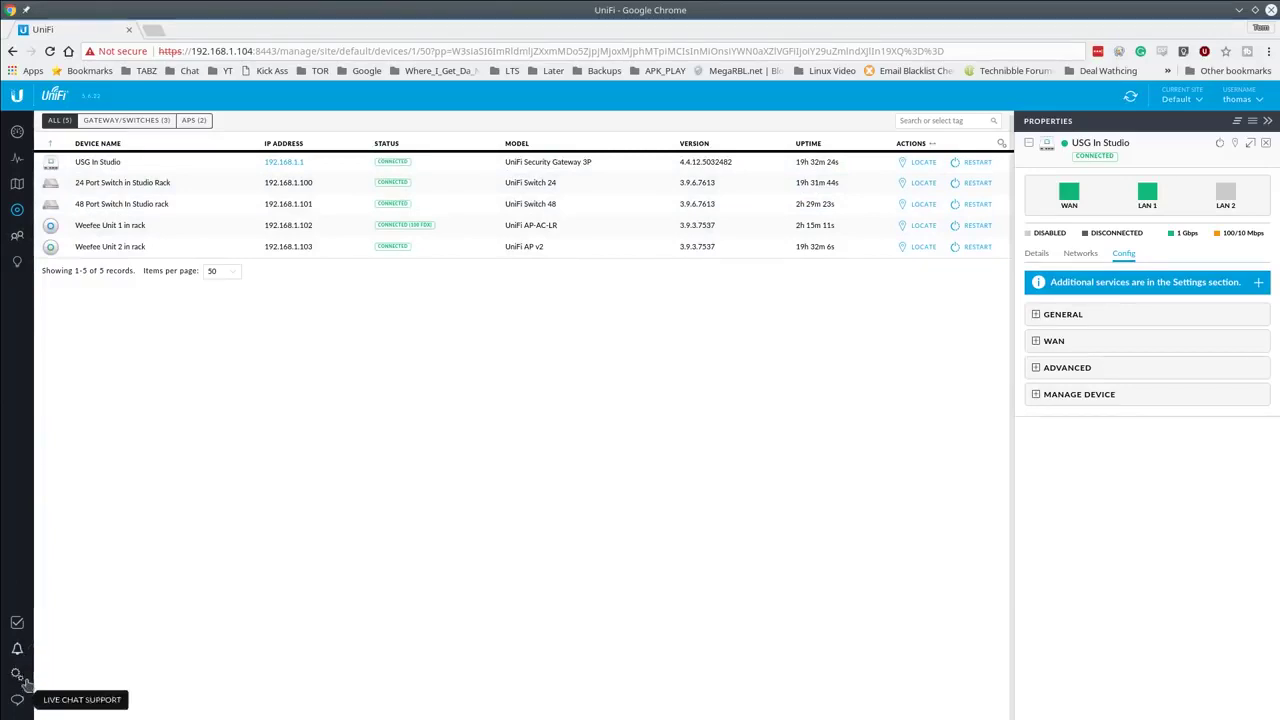
Step: Go to Routing & Firewall settings and show the Port Forwarding rules
{"action": "left_click", "coordinate": [17, 674]}
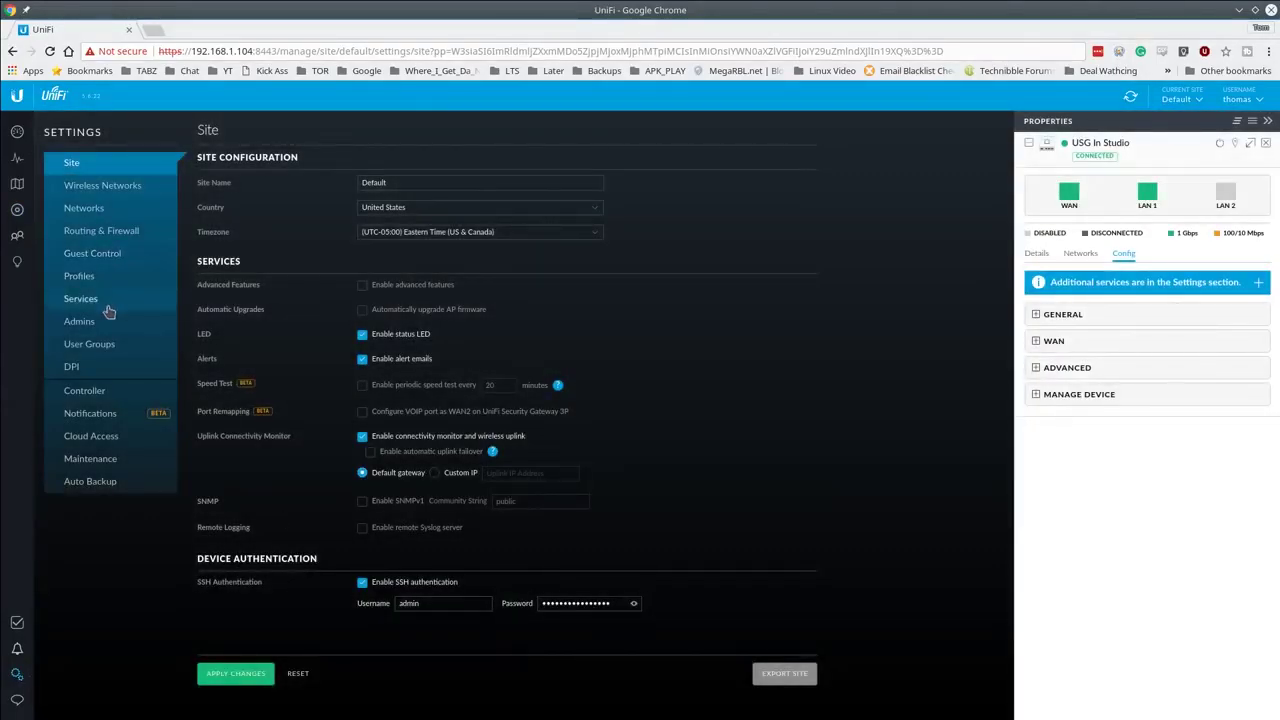
{"action": "left_click", "coordinate": [101, 231]}
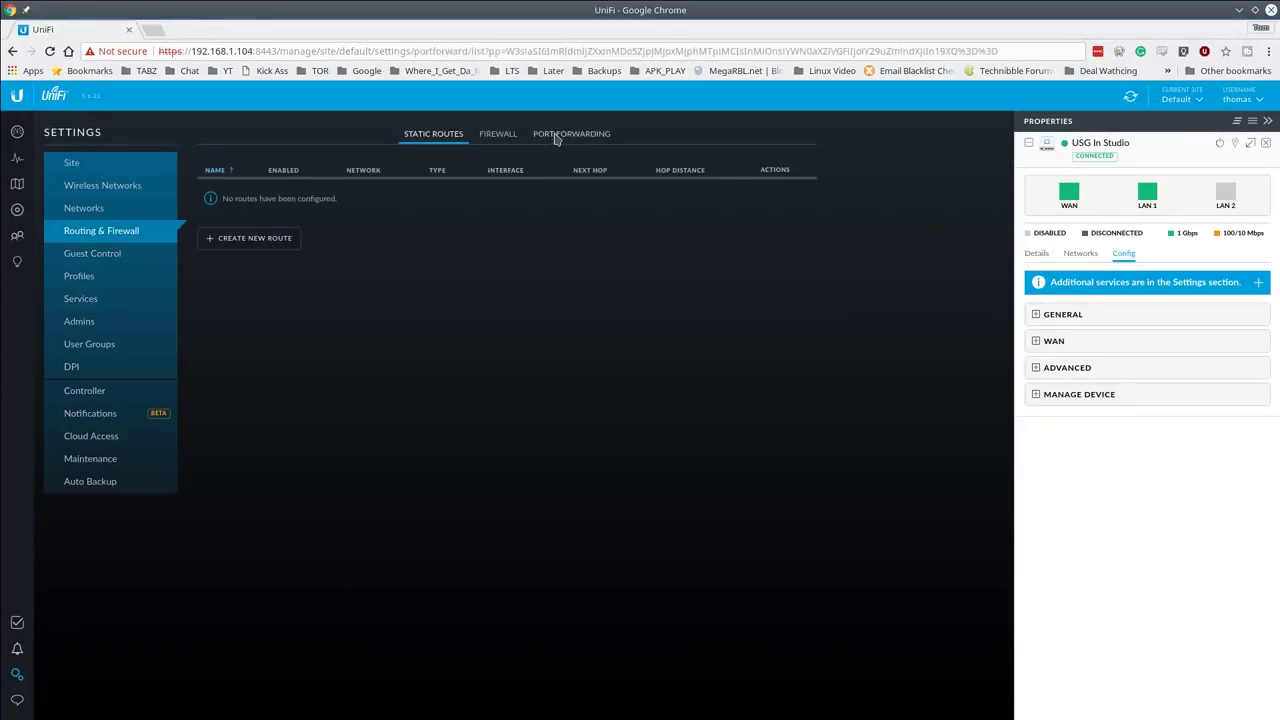
{"action": "left_click", "coordinate": [556, 137]}
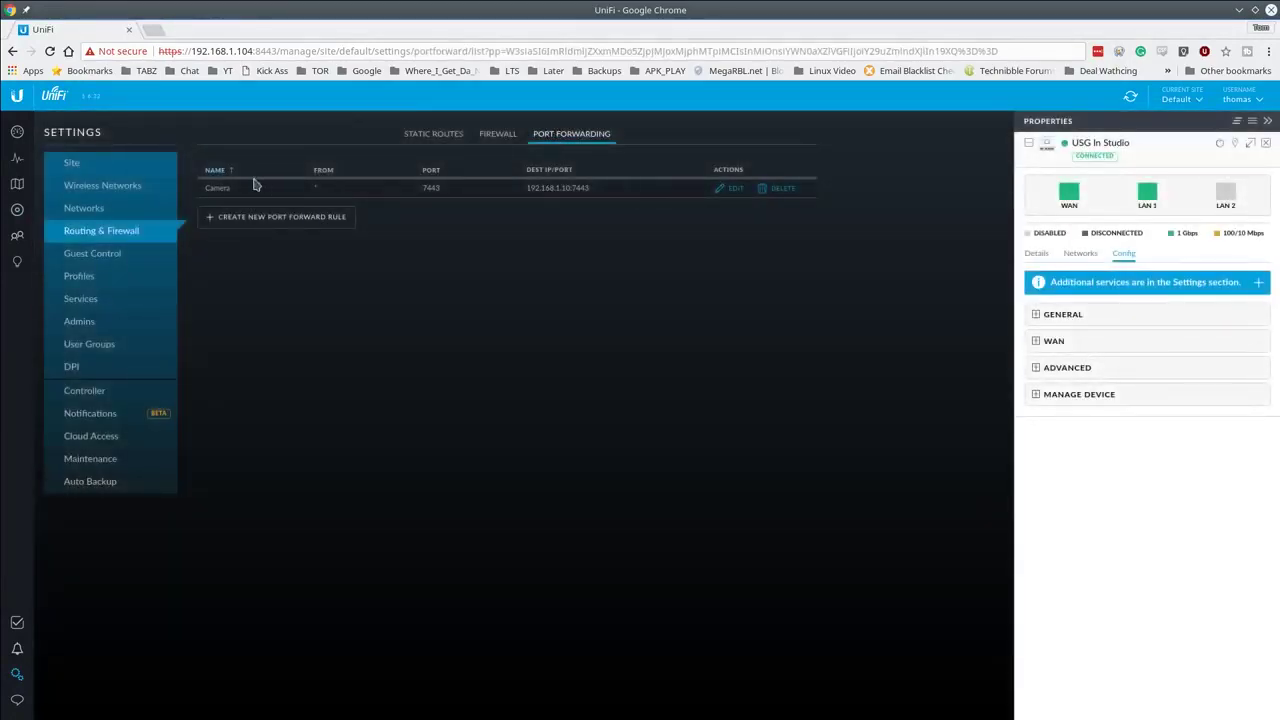
Step: Edit the Camera rule, briefly restricting its source to limited addresses
{"action": "left_click", "coordinate": [733, 192]}
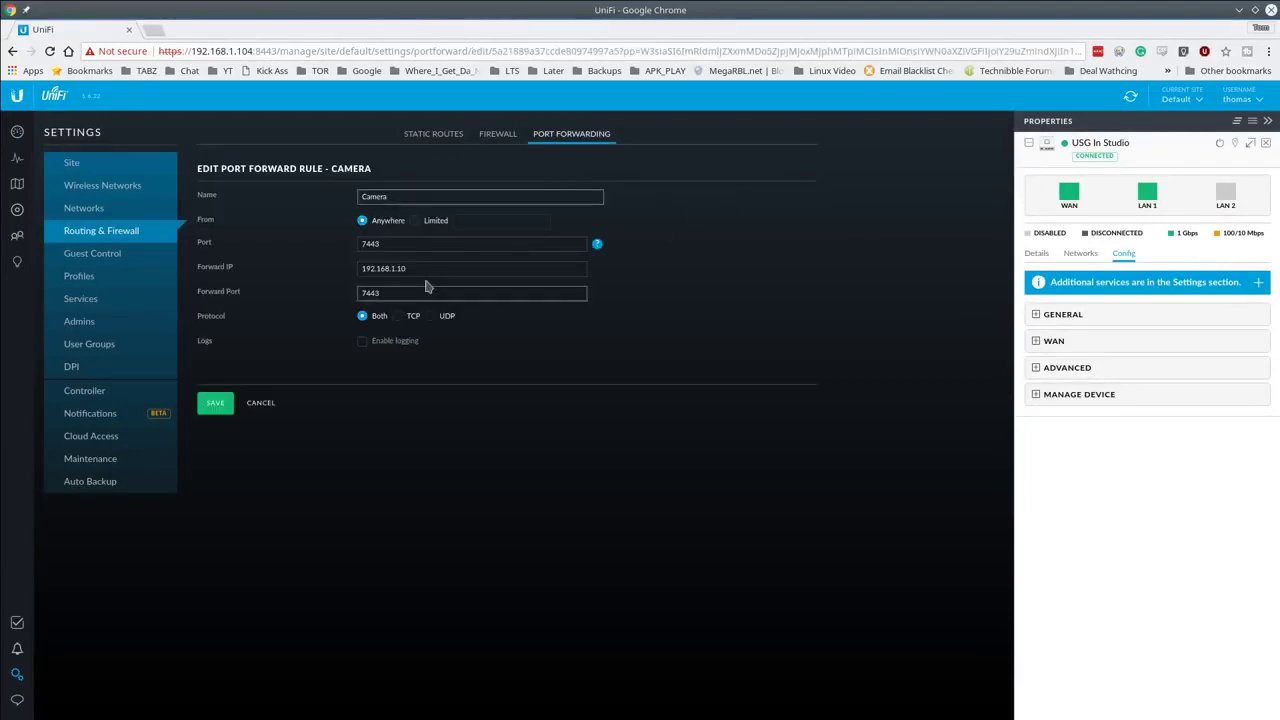
{"action": "left_click", "coordinate": [445, 226]}
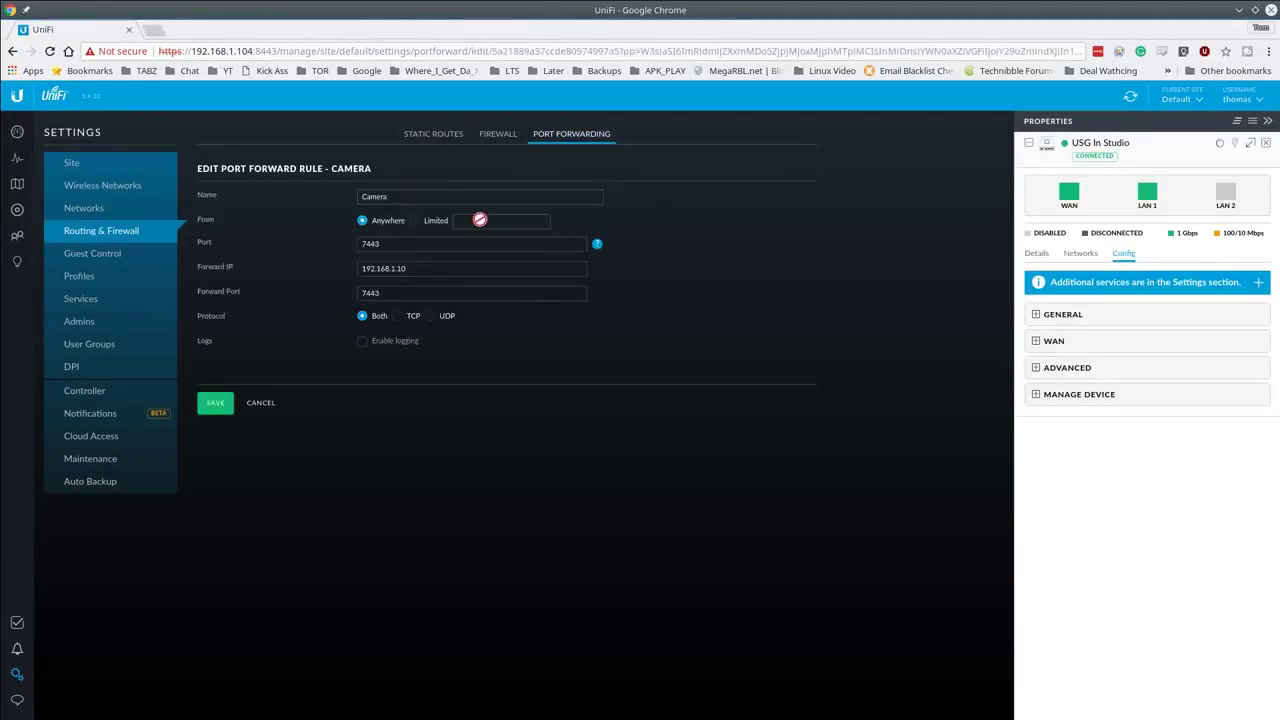
{"action": "left_click", "coordinate": [416, 221]}
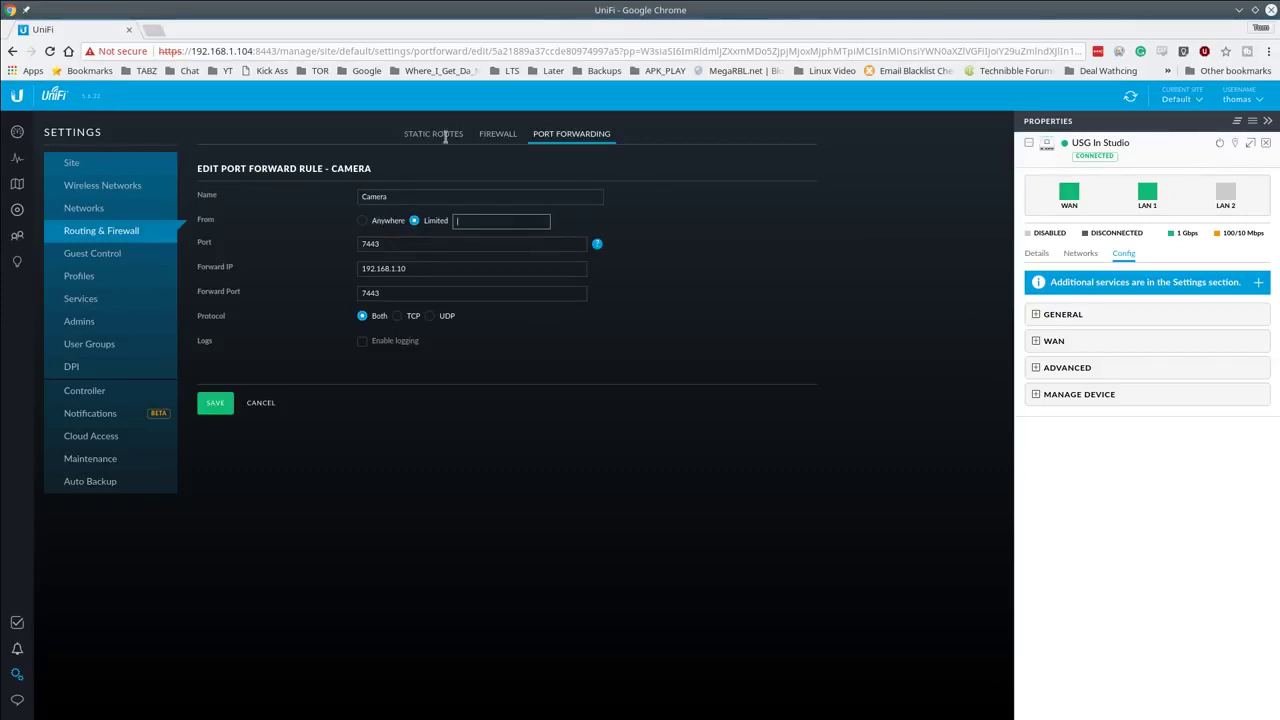
{"action": "left_click", "coordinate": [1266, 147]}
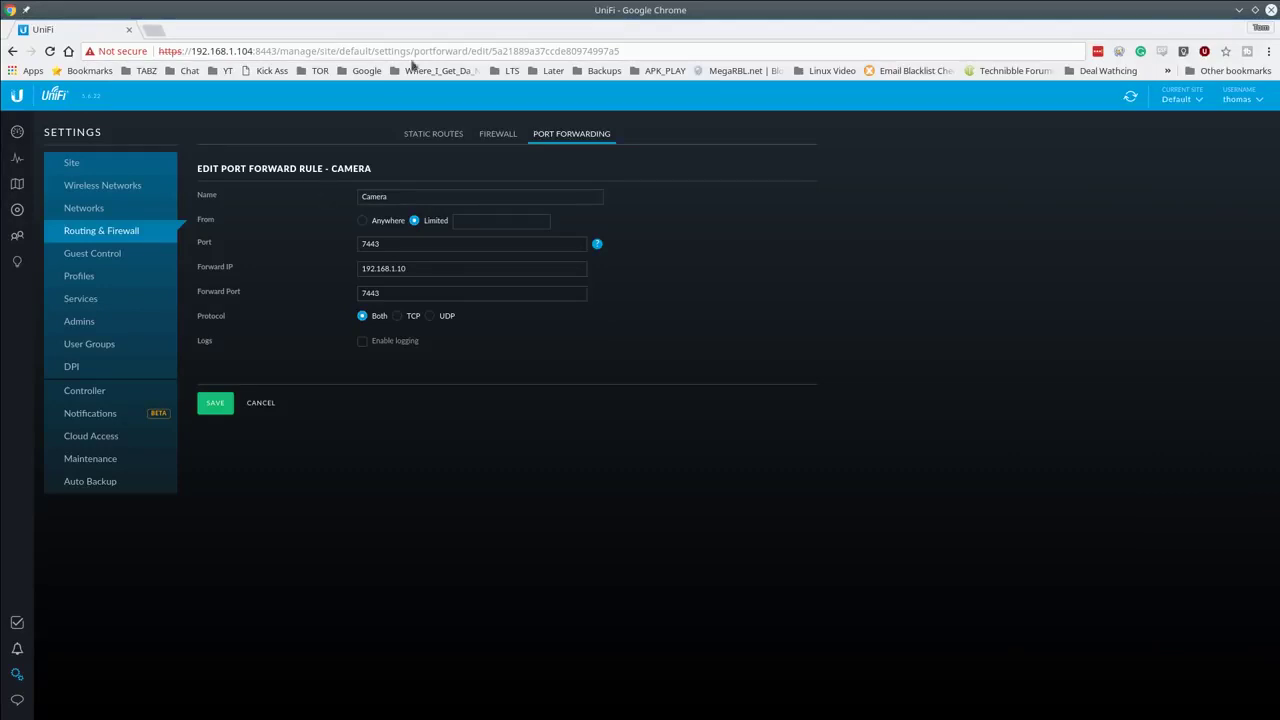
Step: Change the forward IP to 192.168.10.10, set From back to Anywhere, and save
{"action": "mouse_move", "coordinate": [598, 247]}
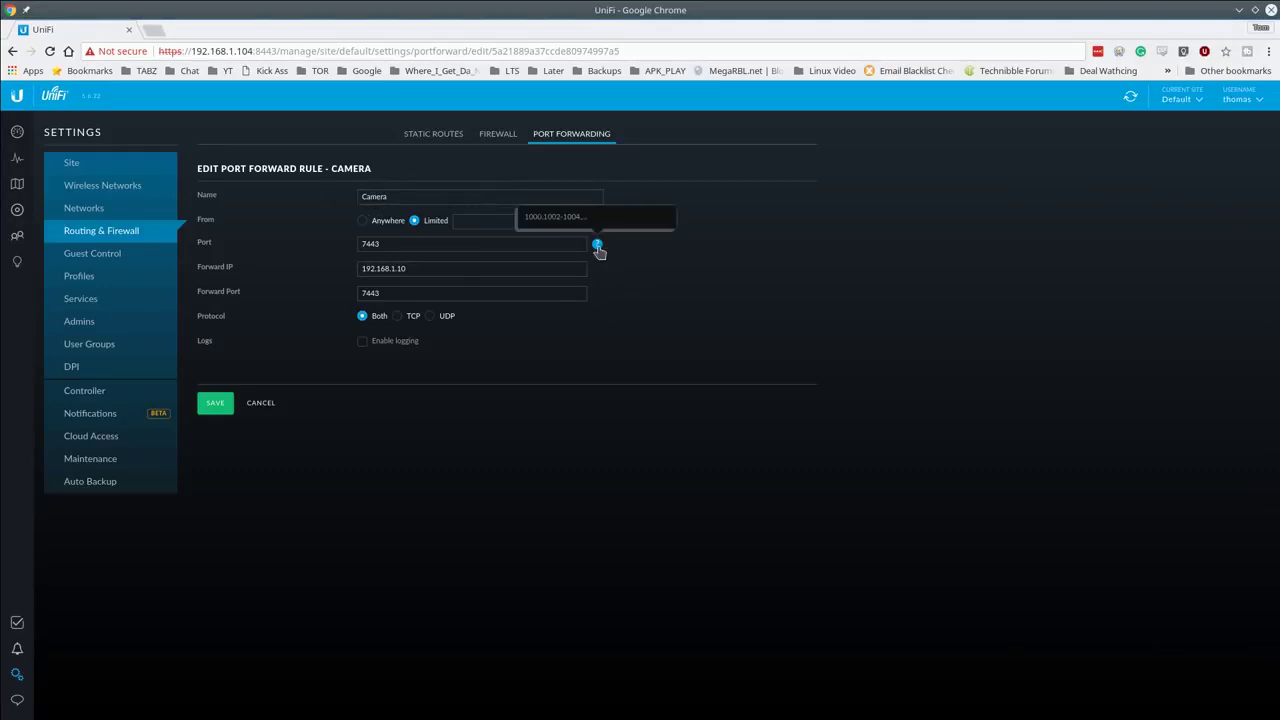
{"action": "left_click", "coordinate": [452, 270]}
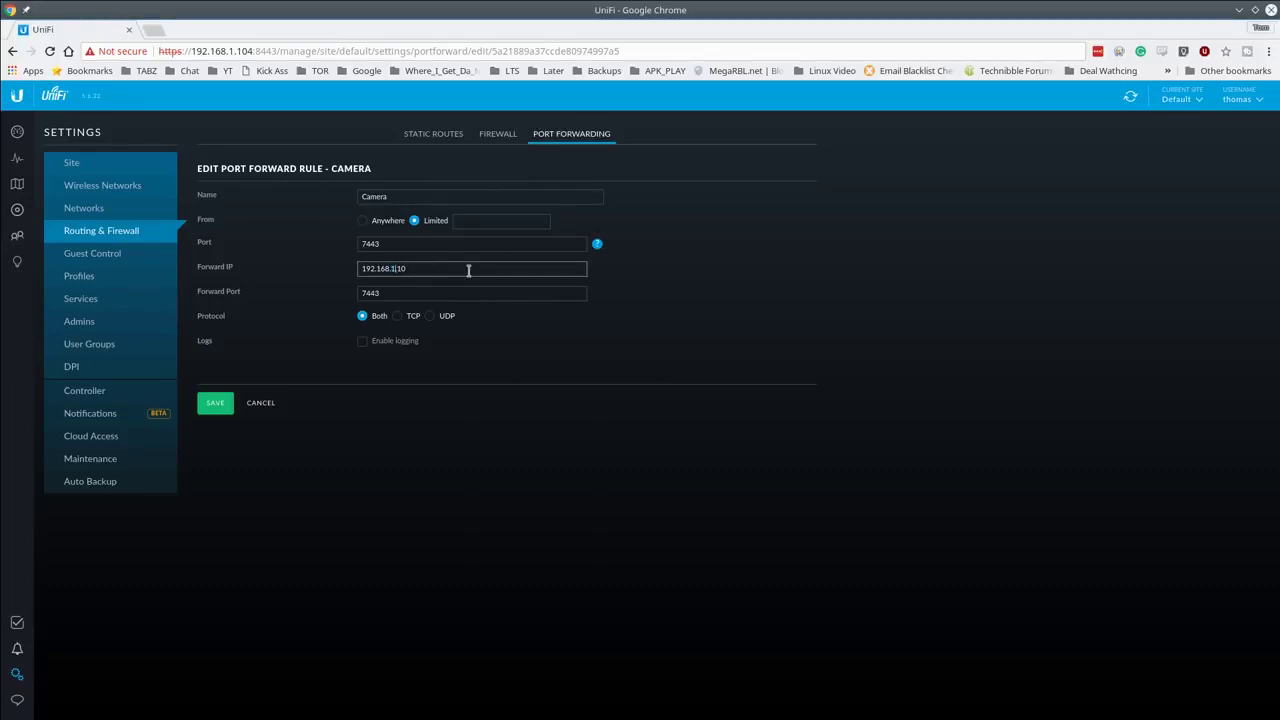
{"action": "type", "text": "0"}
{"action": "left_click", "coordinate": [216, 404]}
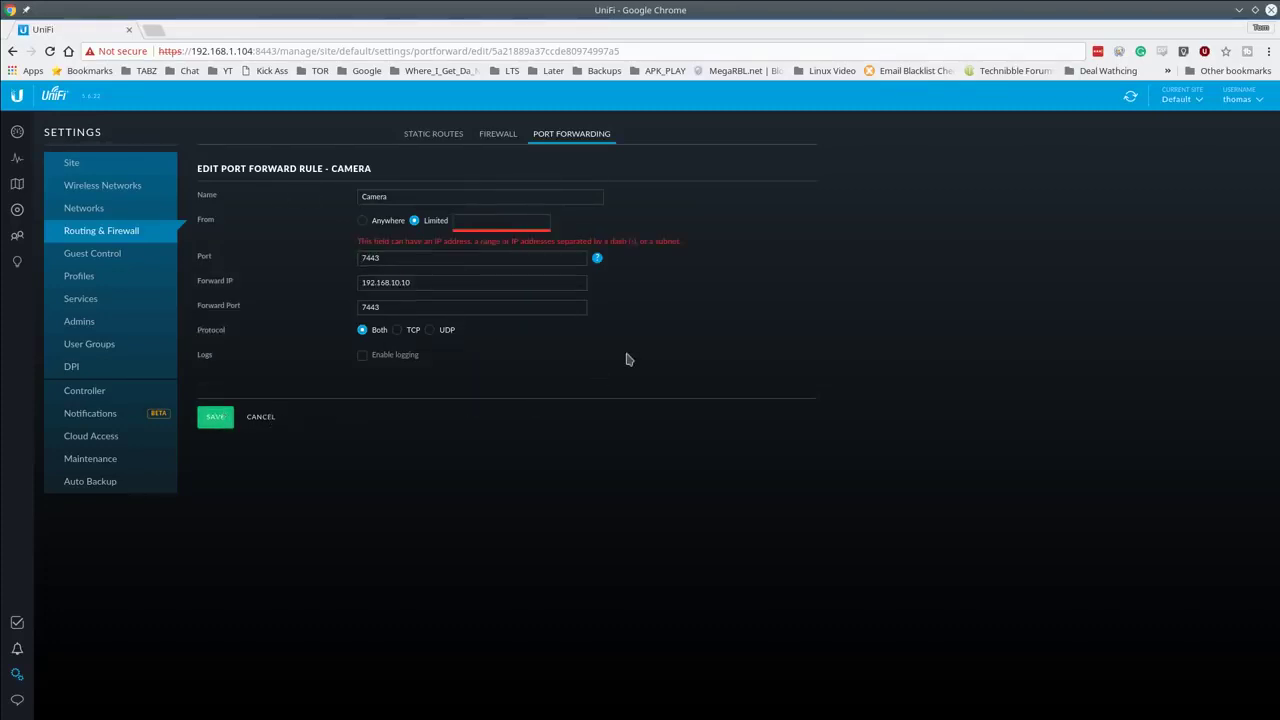
{"action": "left_click", "coordinate": [392, 224]}
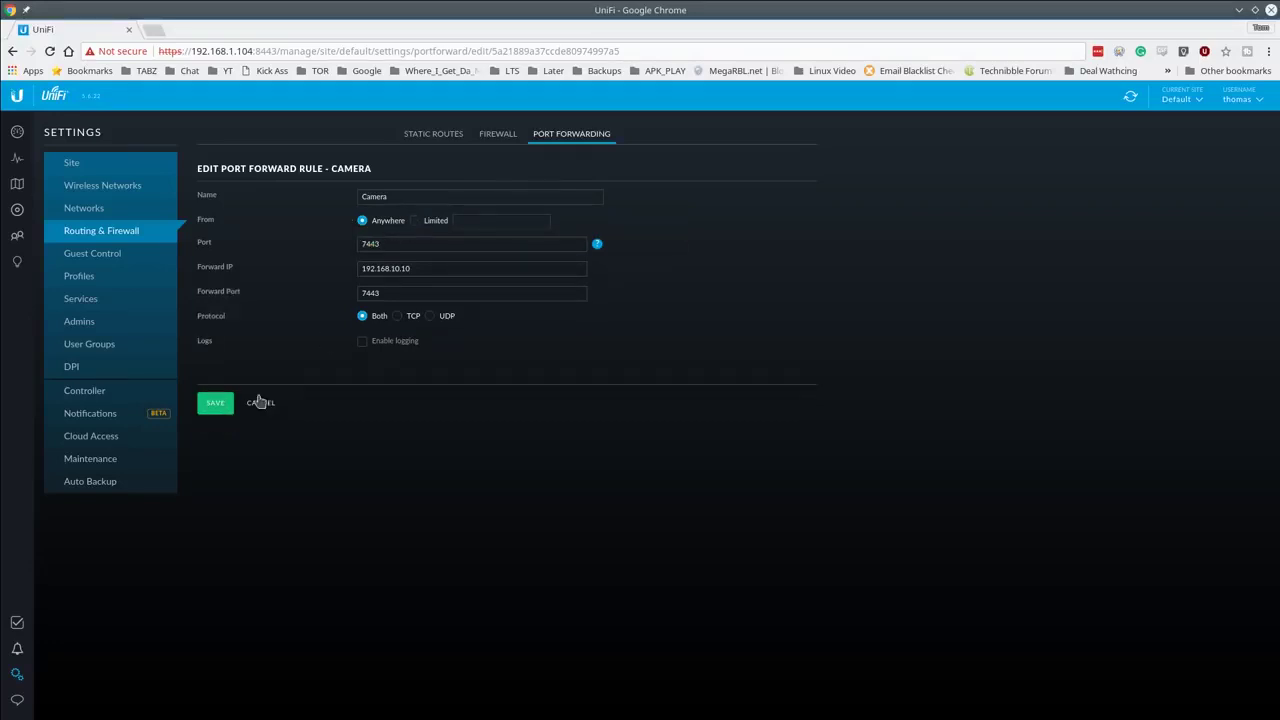
{"action": "left_click", "coordinate": [215, 403]}
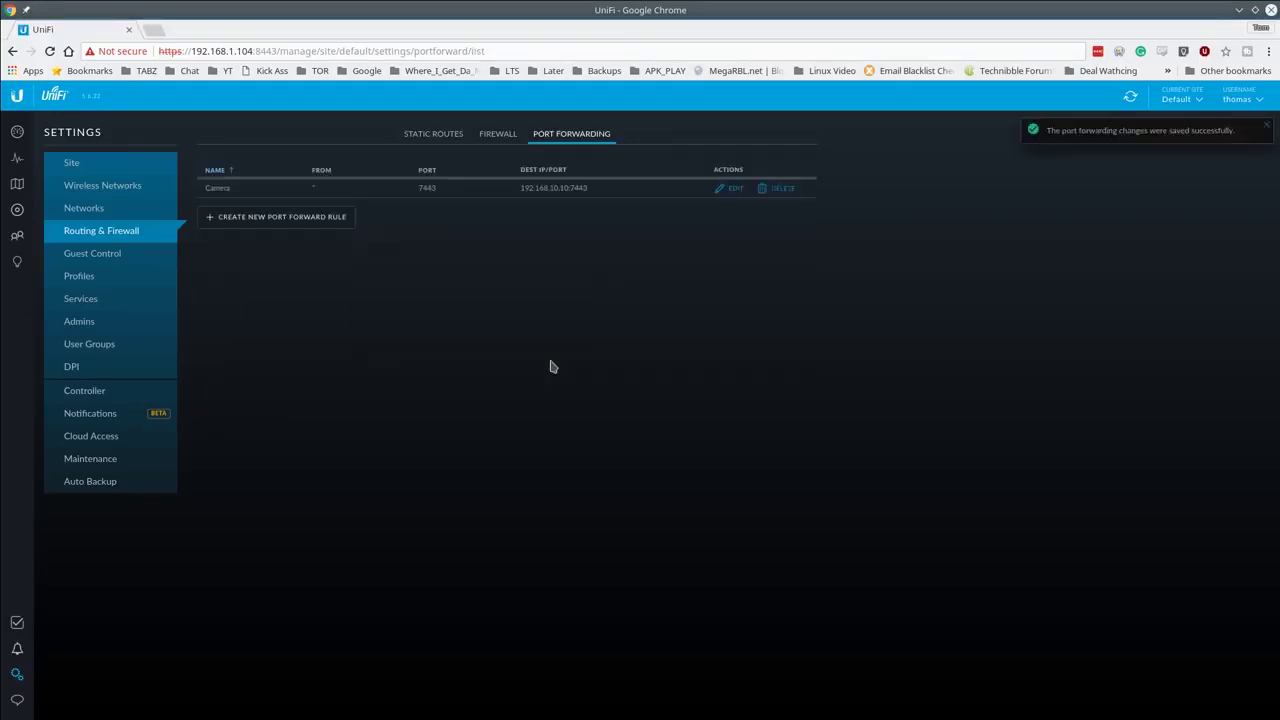
Step: Set the Camera rule's forward IP to 192.168.20.10 and save it
{"action": "left_click", "coordinate": [732, 194]}
{"action": "left_click", "coordinate": [445, 268]}
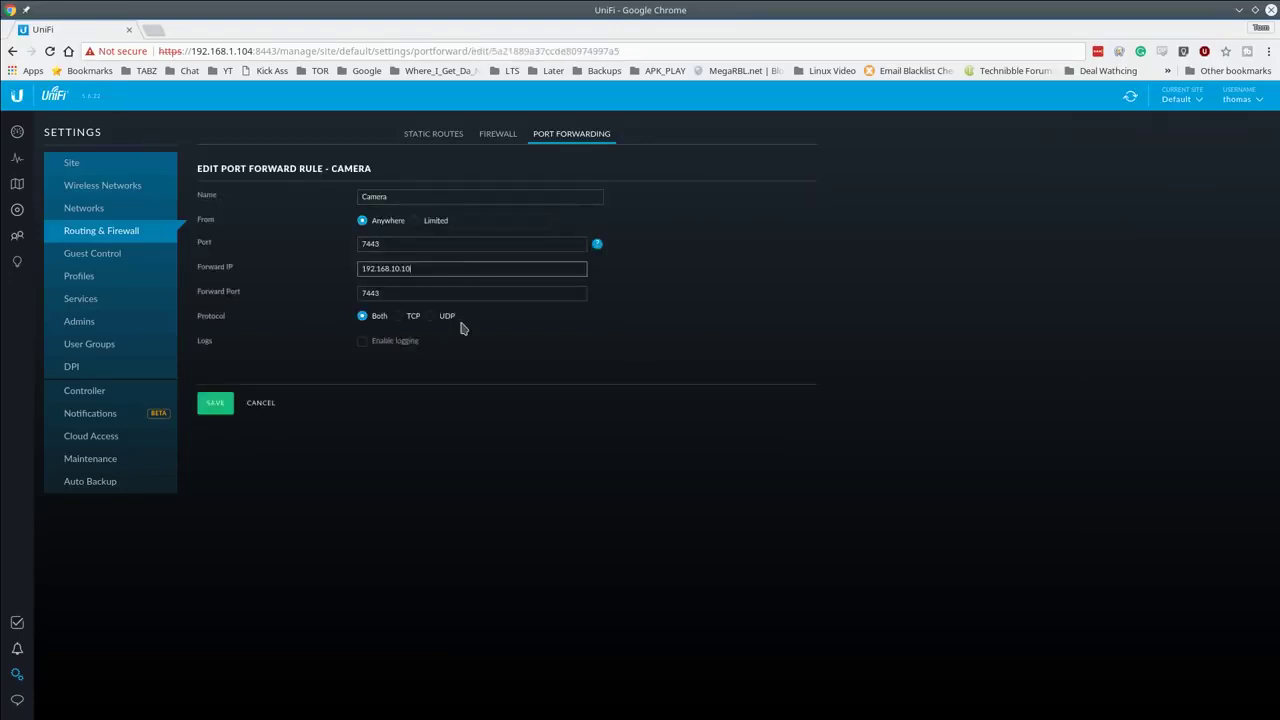
{"action": "key", "text": "Left"}
{"action": "key", "text": "Left"}
{"action": "left_click", "coordinate": [214, 402]}
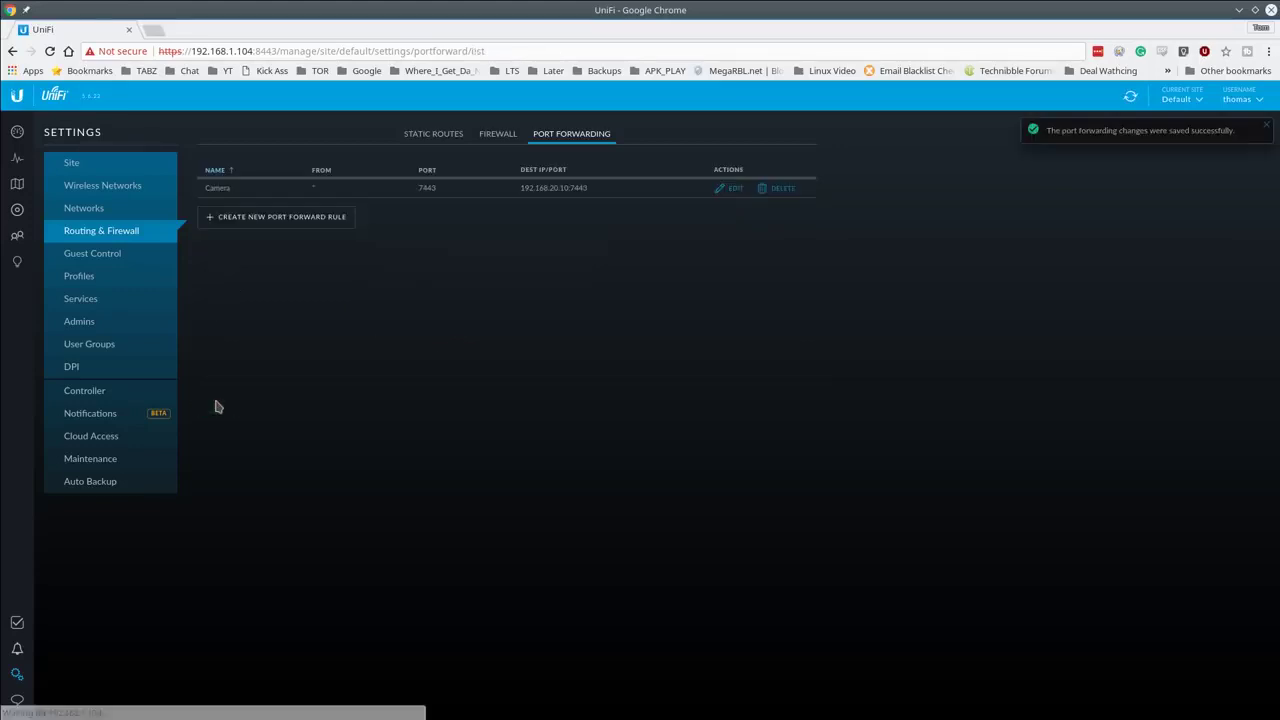
Step: Edit the Camera rule again and change its forward IP back to 192.168.1.10
{"action": "left_click", "coordinate": [728, 190]}
{"action": "left_click", "coordinate": [524, 268]}
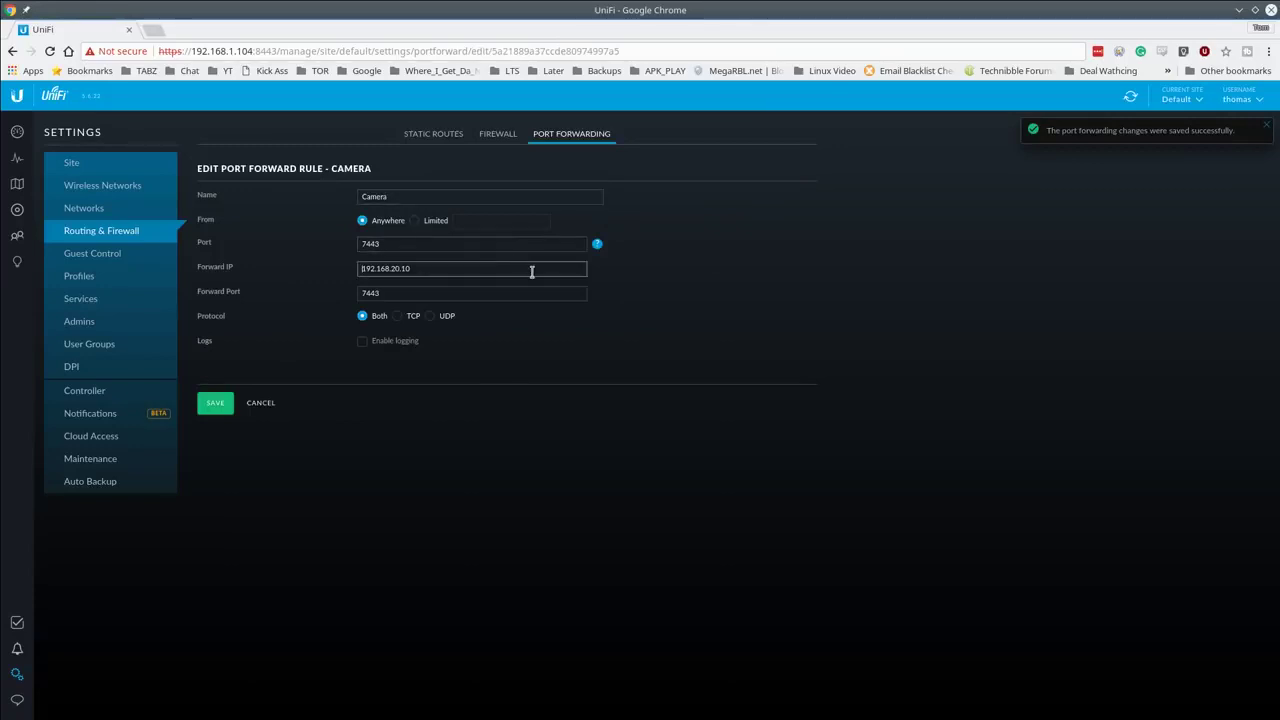
{"action": "left_click", "coordinate": [528, 272]}
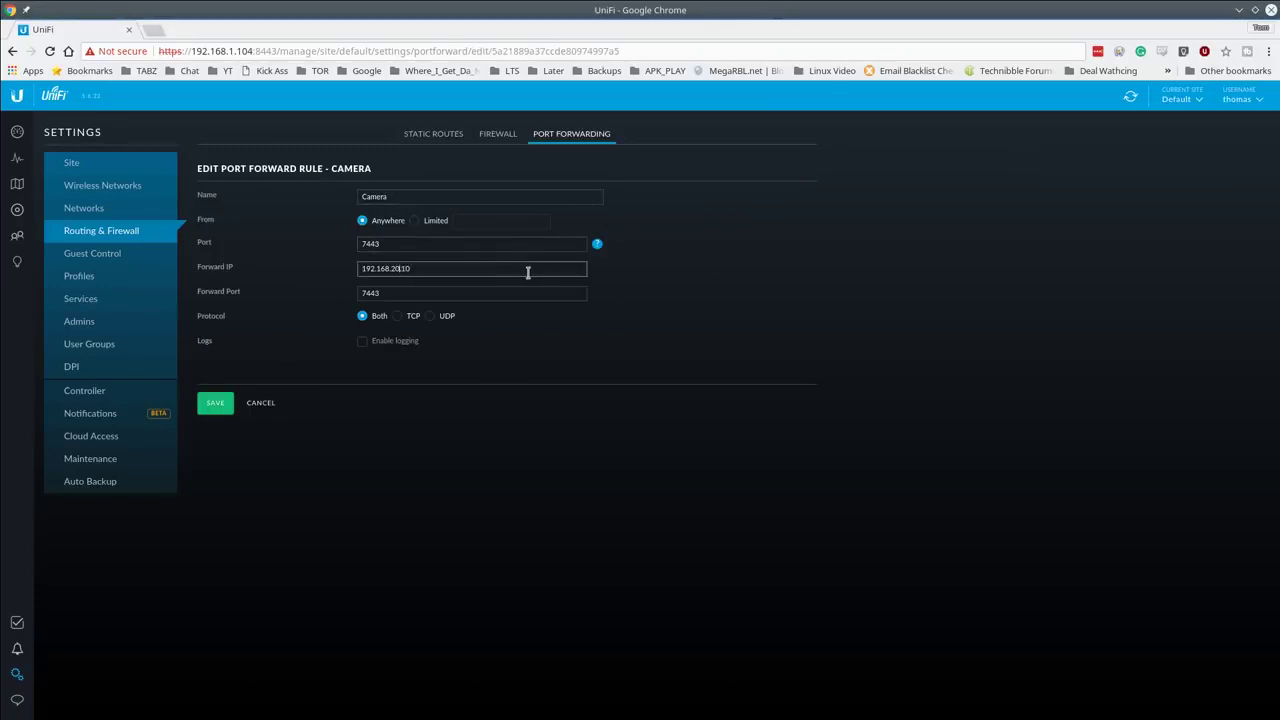
{"action": "key", "text": "Left"}
{"action": "key", "text": "Right"}
{"action": "key", "text": "Right"}
{"action": "left_click", "coordinate": [476, 293]}
Step: Save the Camera rule, then start a rule named test with port 12345
{"action": "left_click", "coordinate": [209, 402]}
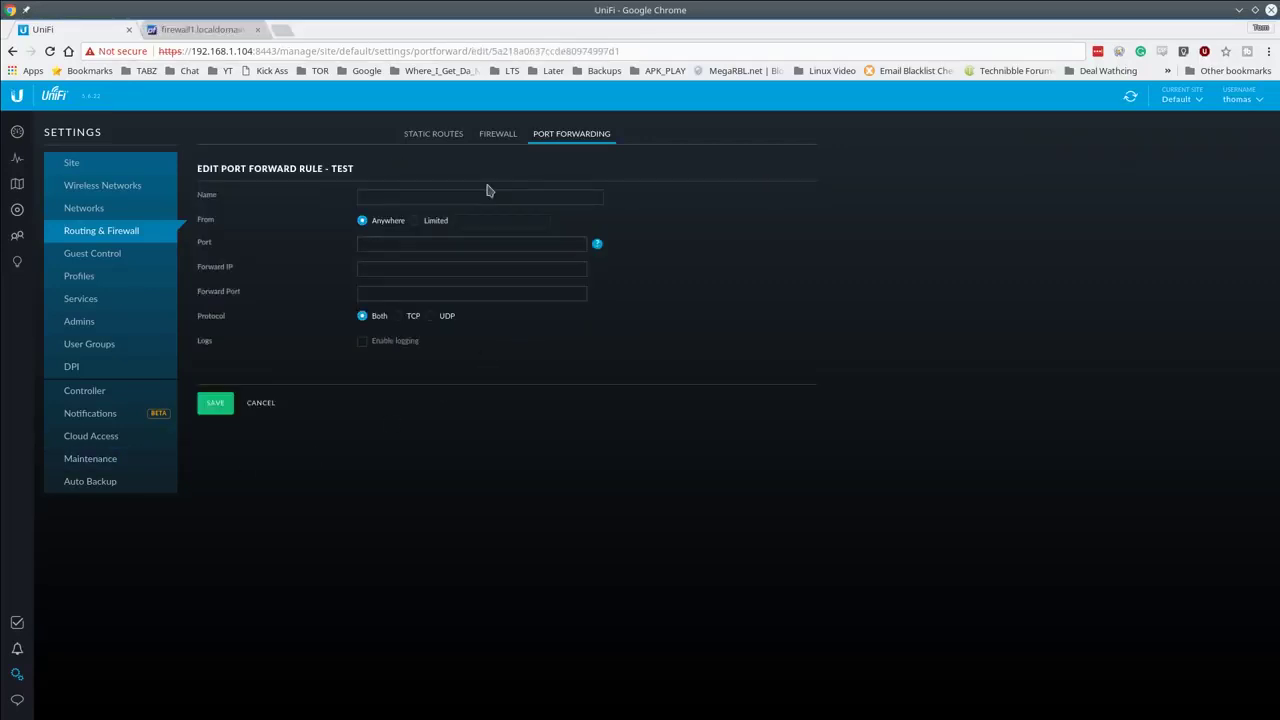
{"action": "left_click", "coordinate": [381, 193]}
{"action": "left_click", "coordinate": [535, 211]}
{"action": "key", "text": "Tab"}
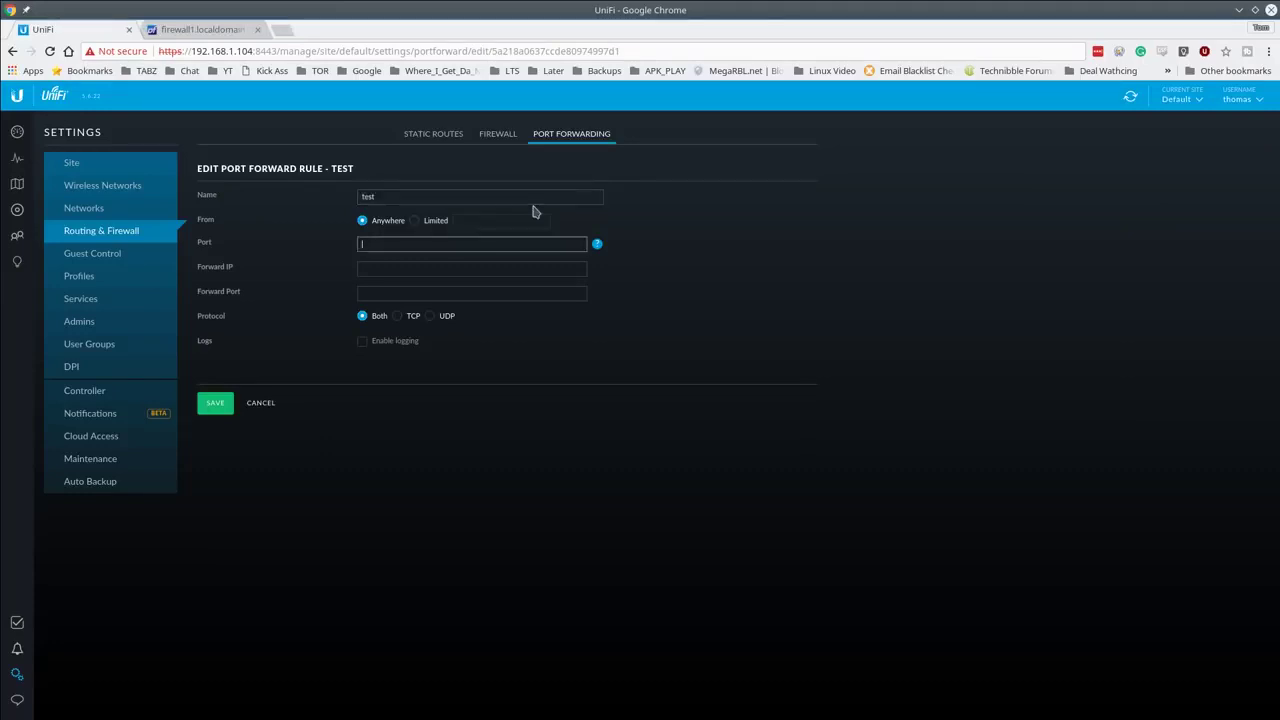
{"action": "type", "text": "12345"}
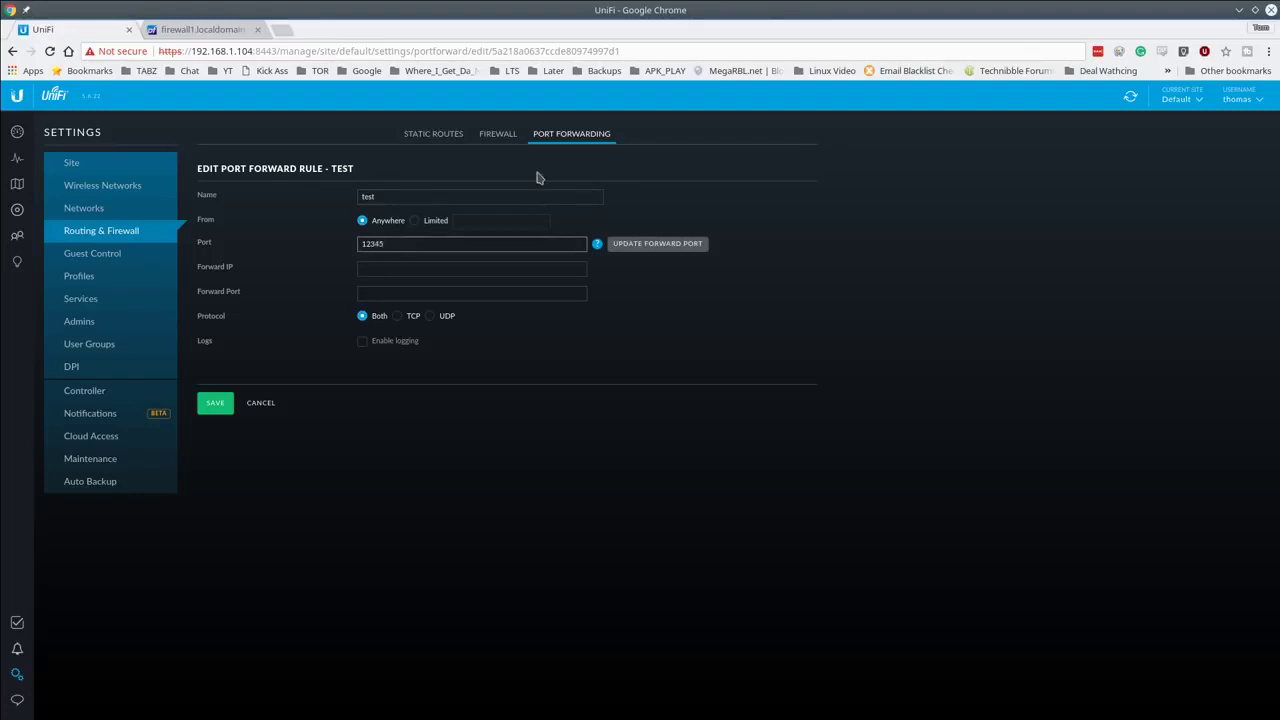
{"action": "key", "text": "ctrl+a"}
{"action": "key", "text": "ctrl+c"}
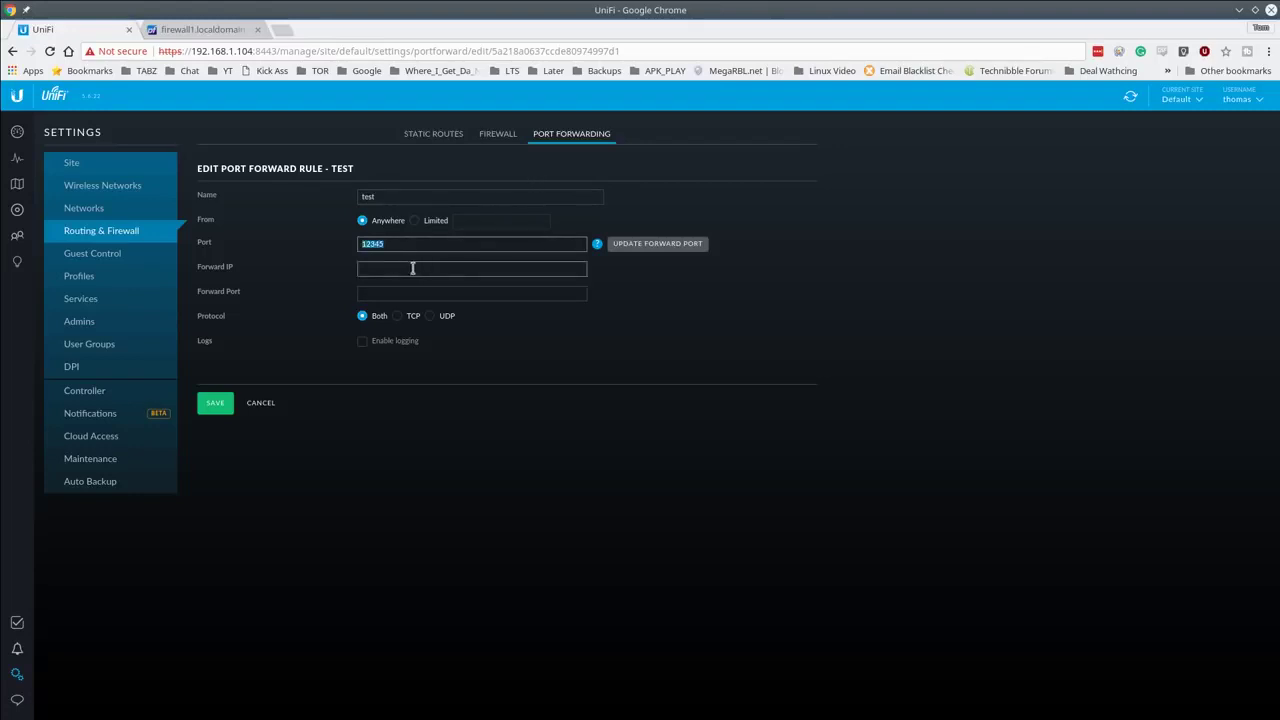
Step: Forward the test rule to 192.168.1.66 on port 12345 and save it
{"action": "left_click", "coordinate": [400, 263]}
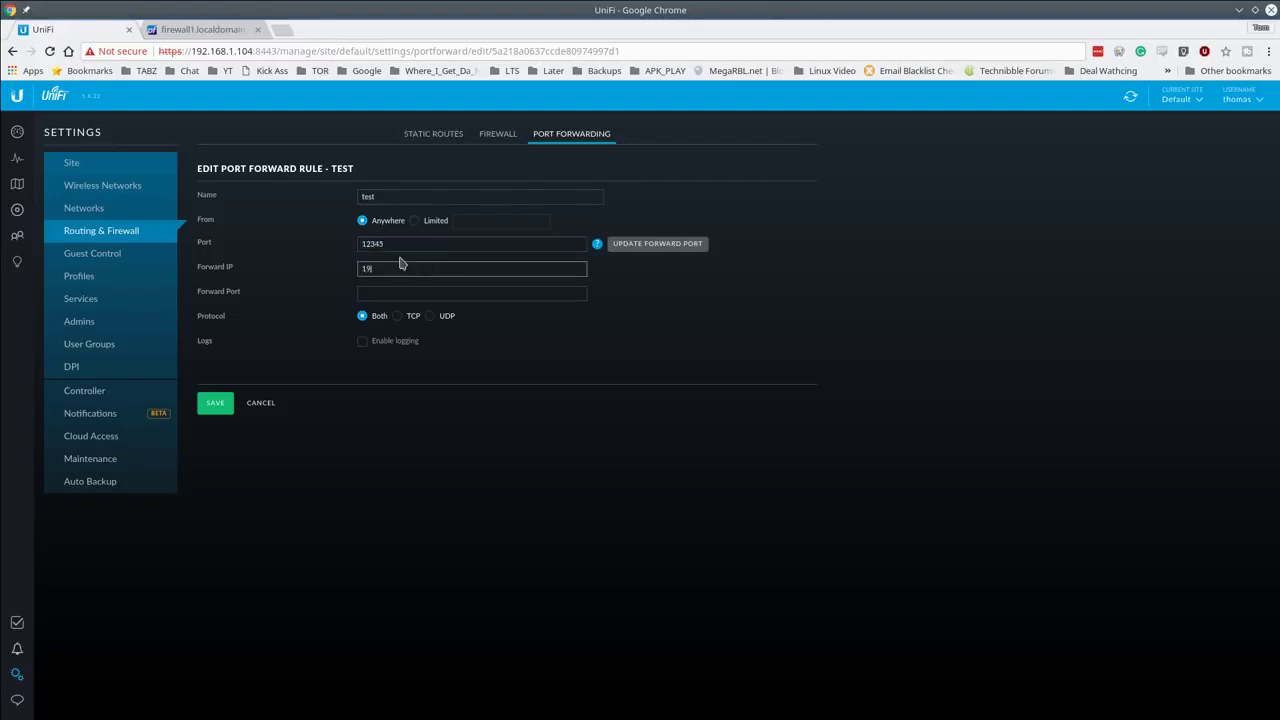
{"action": "type", "text": "192.168.1.66"}
{"action": "left_click", "coordinate": [428, 244]}
{"action": "key", "text": "ctrl+a"}
{"action": "left_click", "coordinate": [422, 292]}
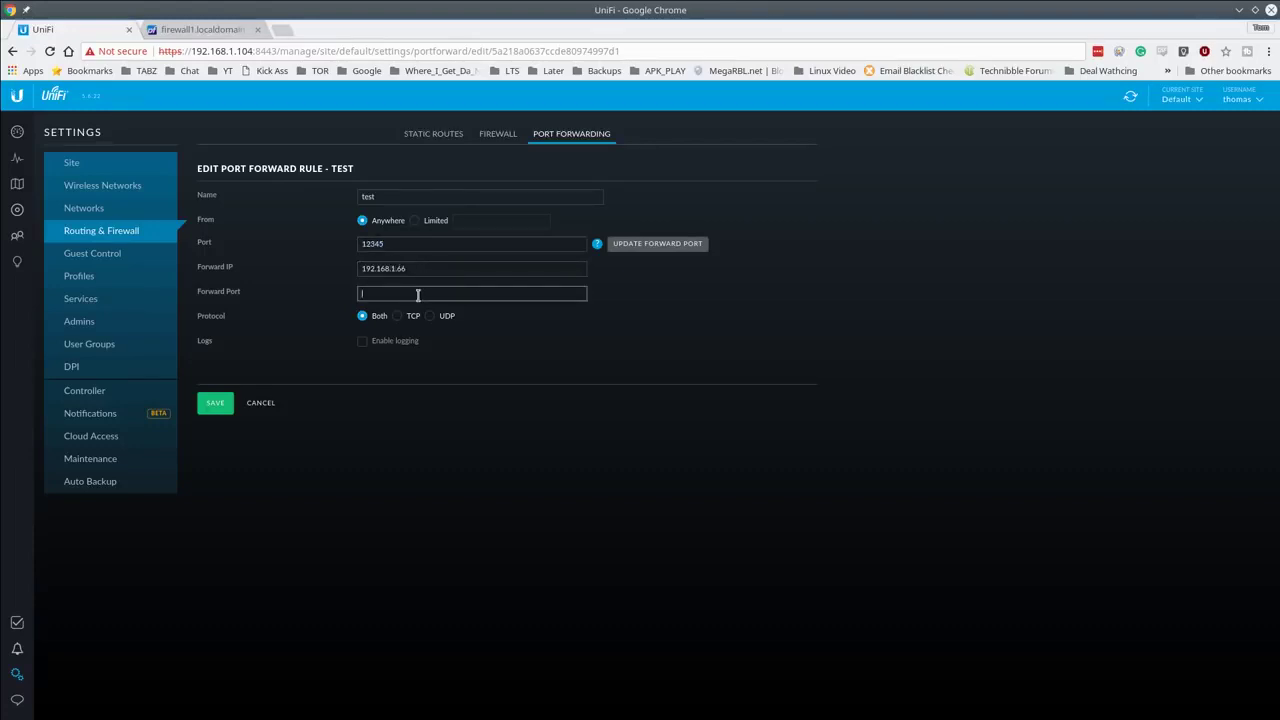
{"action": "key", "text": "ctrl+v"}
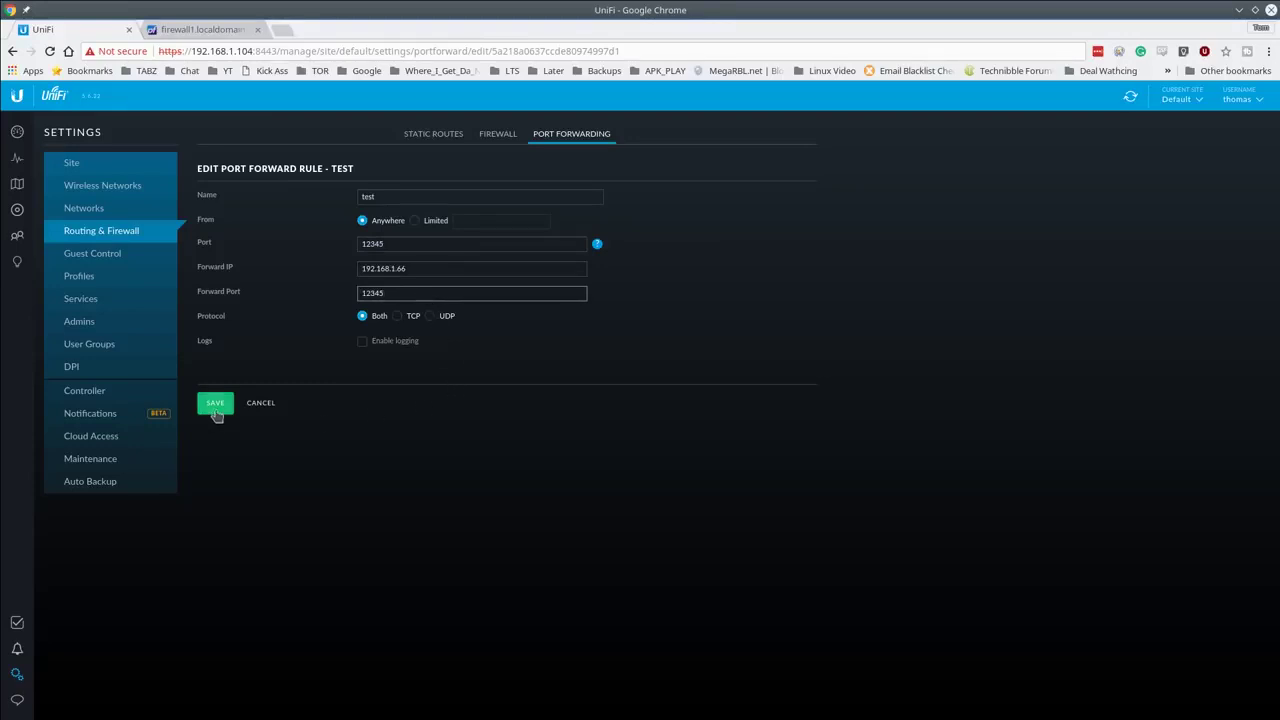
{"action": "left_click", "coordinate": [213, 405]}
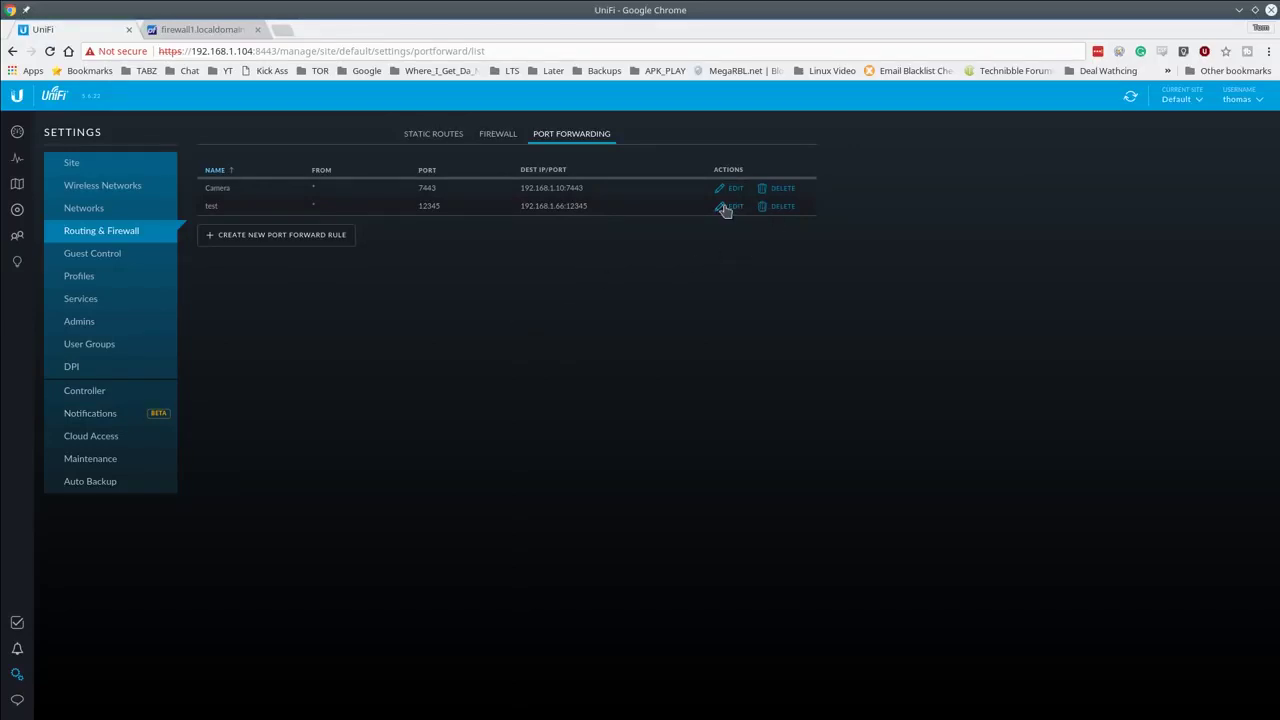
Step: Start another blank rule form, then go to the devices list
{"action": "left_click", "coordinate": [315, 233]}
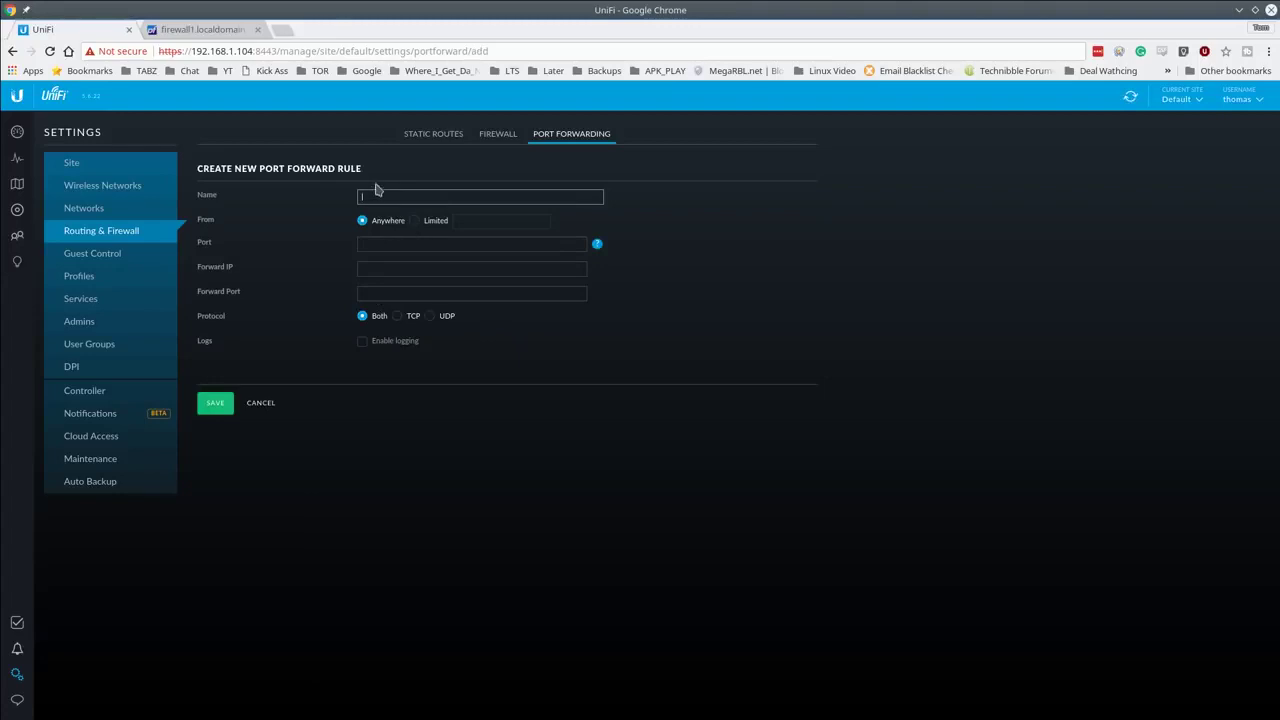
{"action": "left_click", "coordinate": [392, 266]}
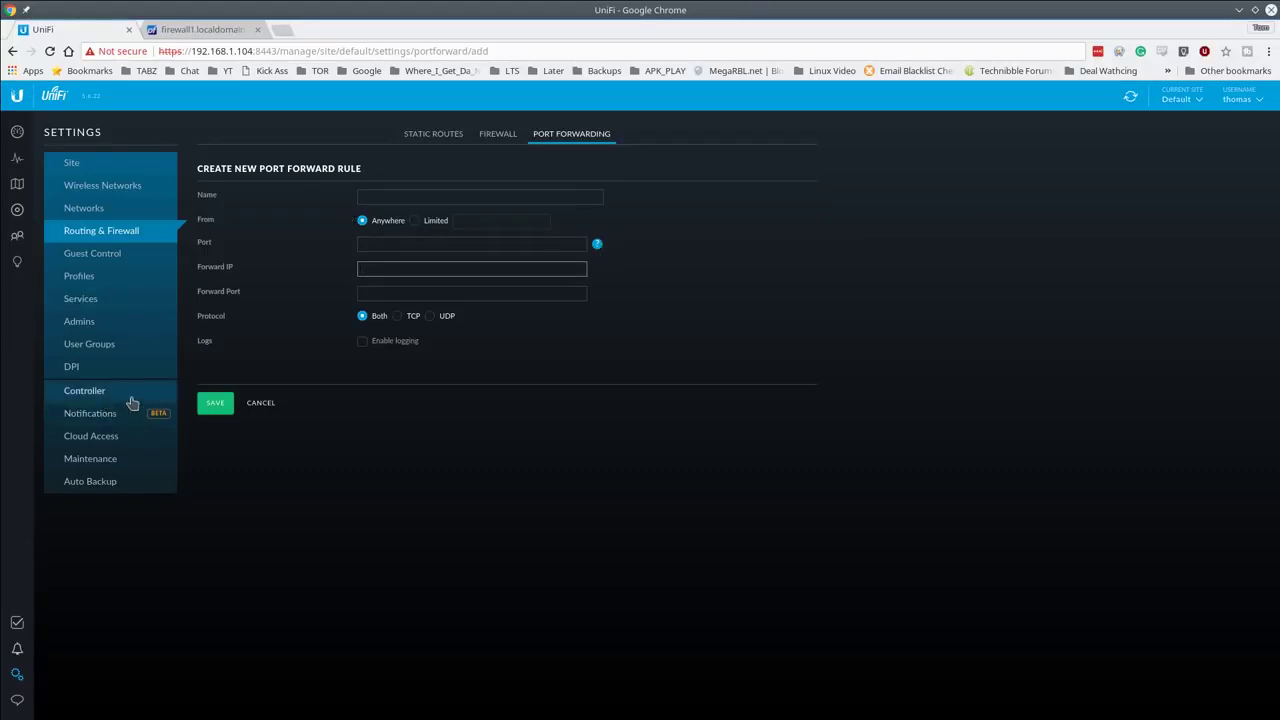
{"action": "left_click", "coordinate": [14, 216]}
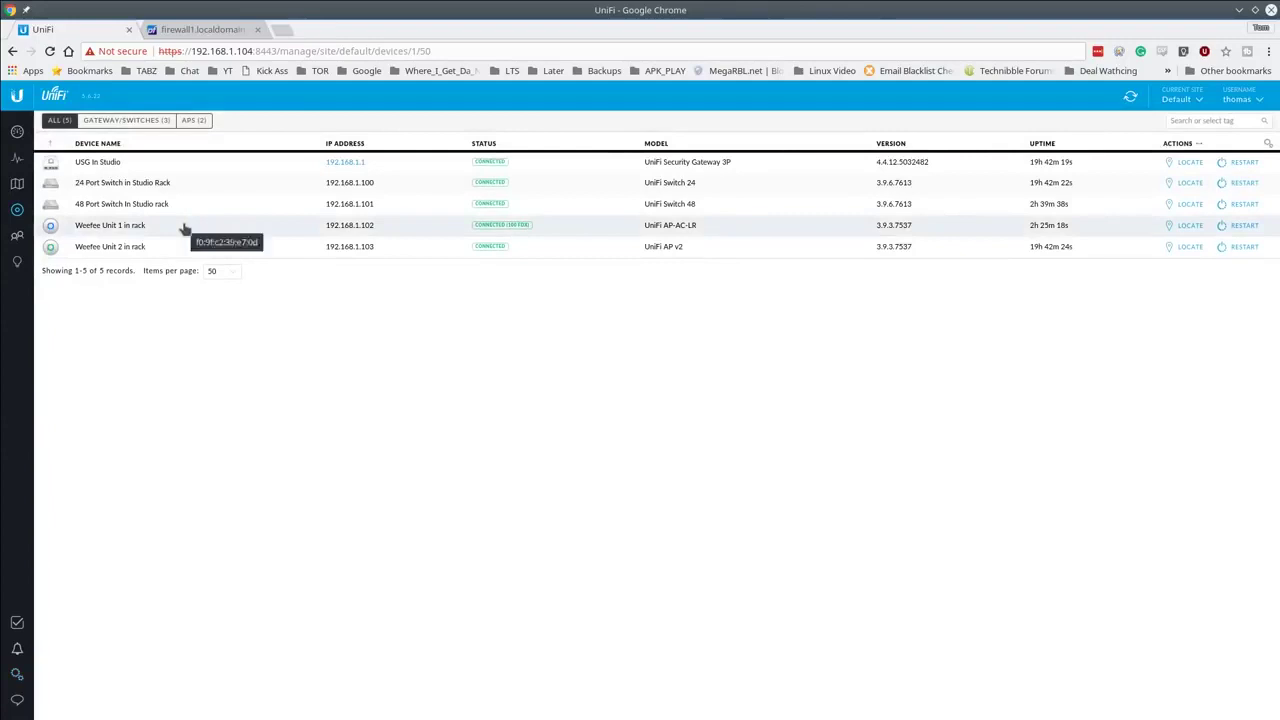
Step: Expand USG In Studio's WAN details and copy its WAN IP 172.16.69.102
{"action": "left_click", "coordinate": [185, 164]}
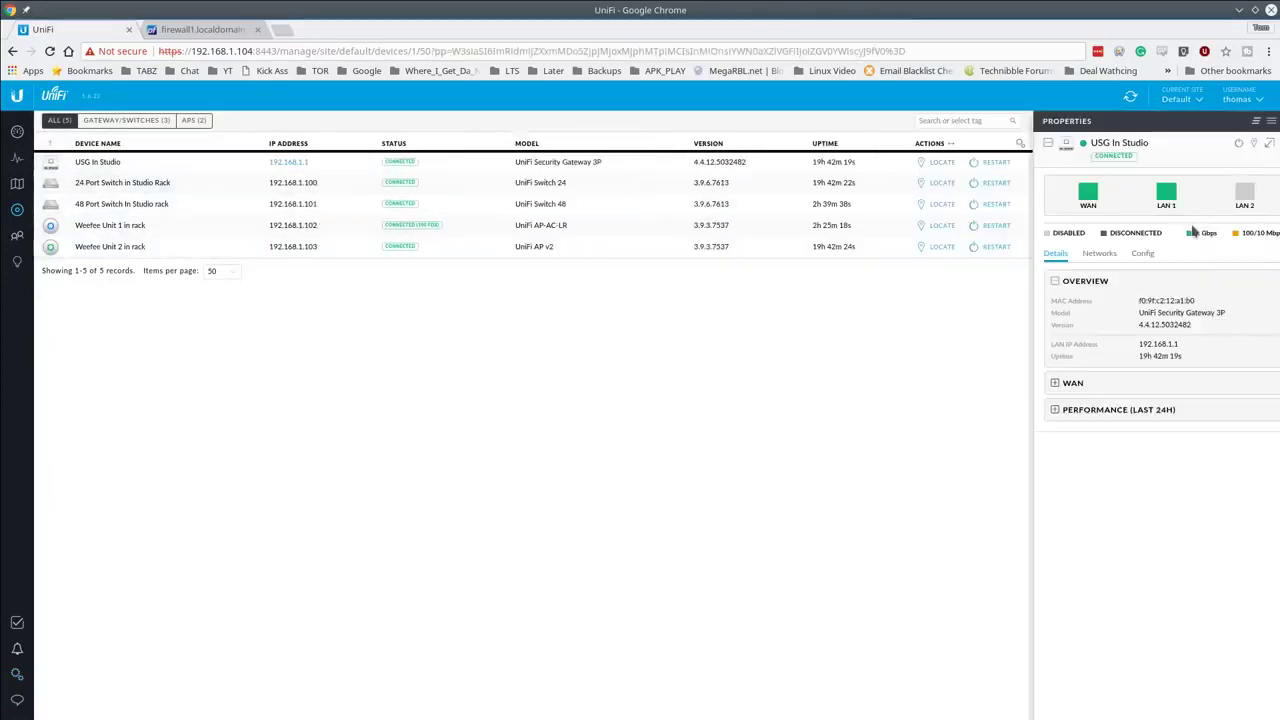
{"action": "left_click", "coordinate": [1040, 384]}
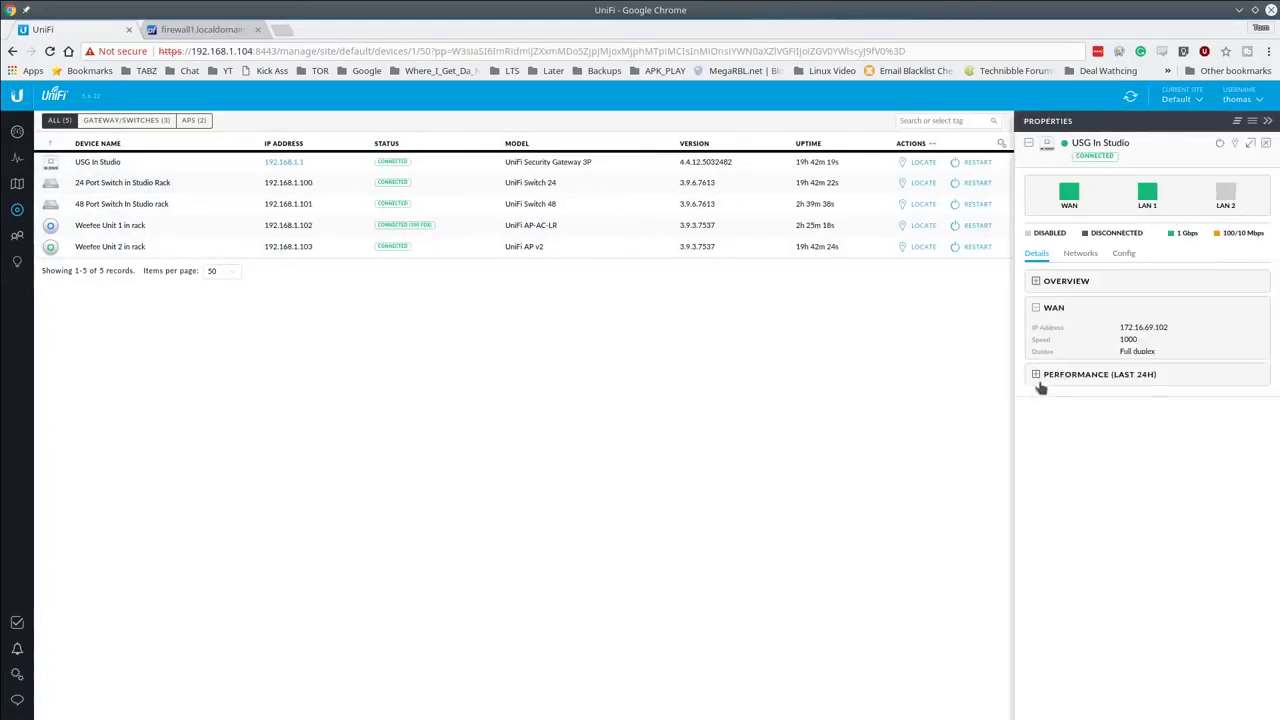
{"action": "double_click", "coordinate": [1148, 330]}
{"action": "left_click", "coordinate": [1148, 332]}
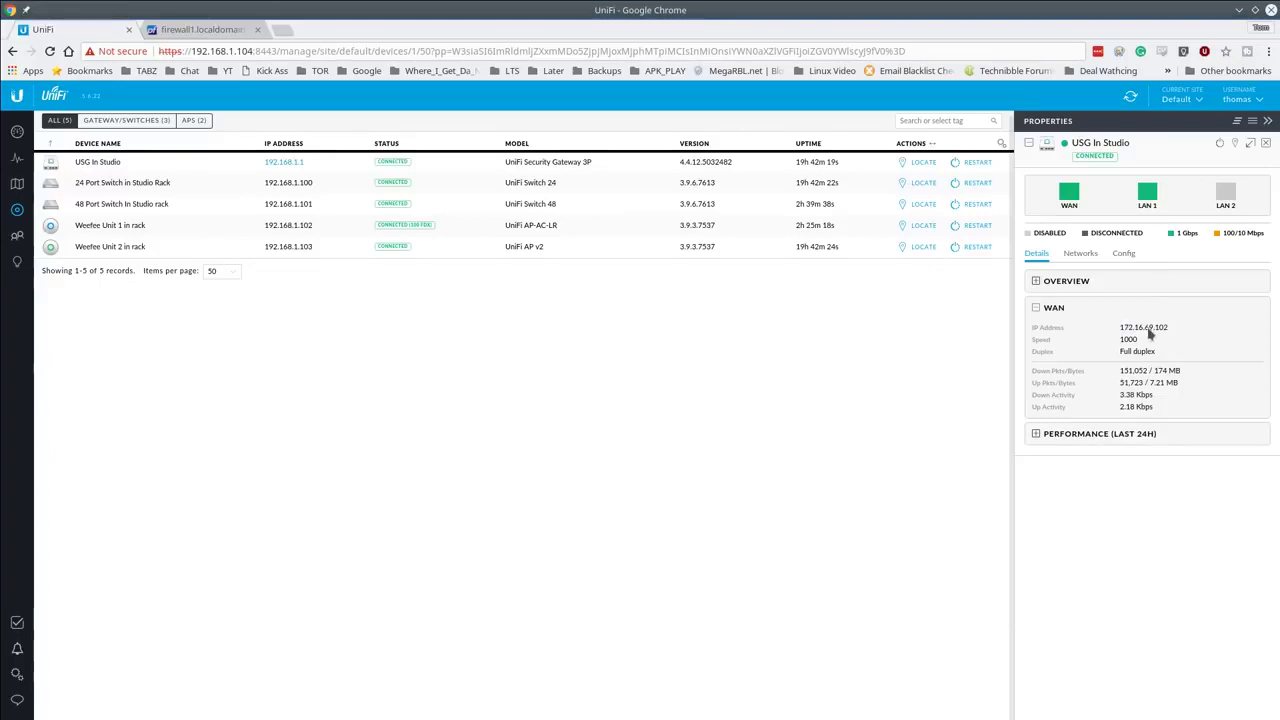
{"action": "double_click", "coordinate": [1150, 336]}
{"action": "key", "text": "ctrl+c"}
Step: Fill the pfSense Test Port form: host 172.16.69.102, port 12345, source VLAN69
{"action": "left_click", "coordinate": [238, 29]}
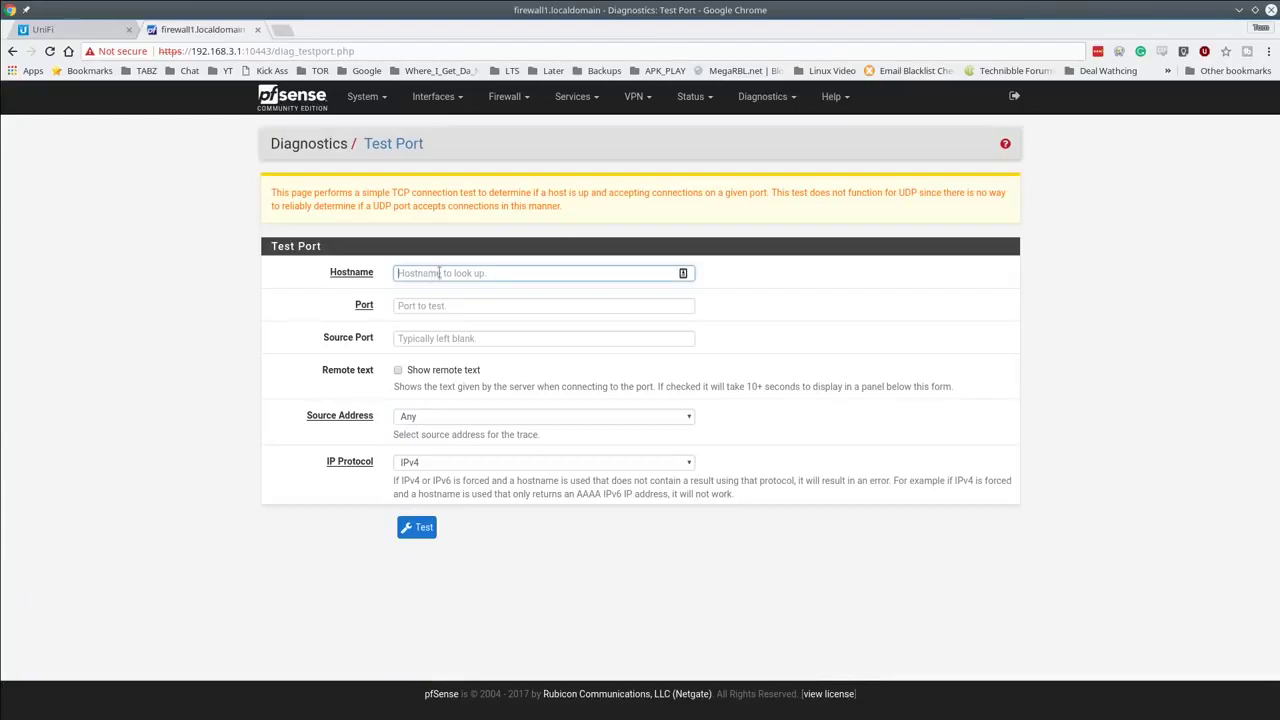
{"action": "key", "text": "ctrl+v"}
{"action": "left_click", "coordinate": [463, 305]}
{"action": "type", "text": "12345"}
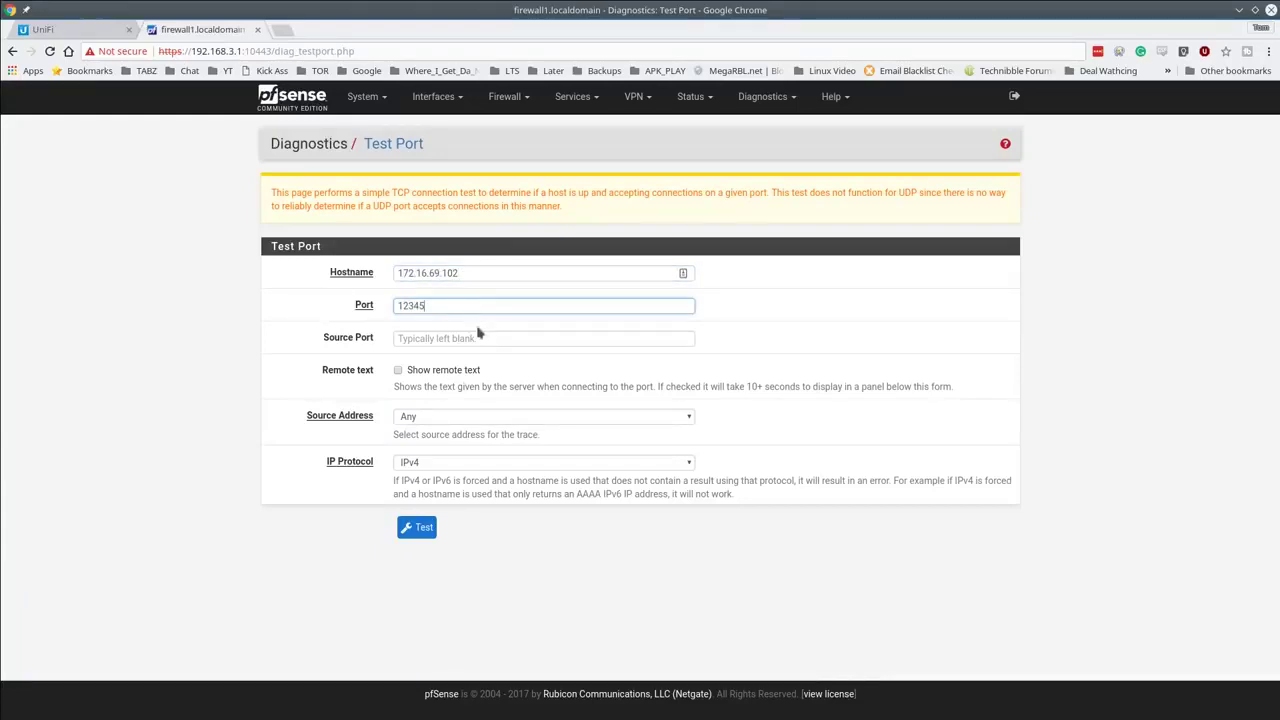
{"action": "left_click", "coordinate": [439, 420]}
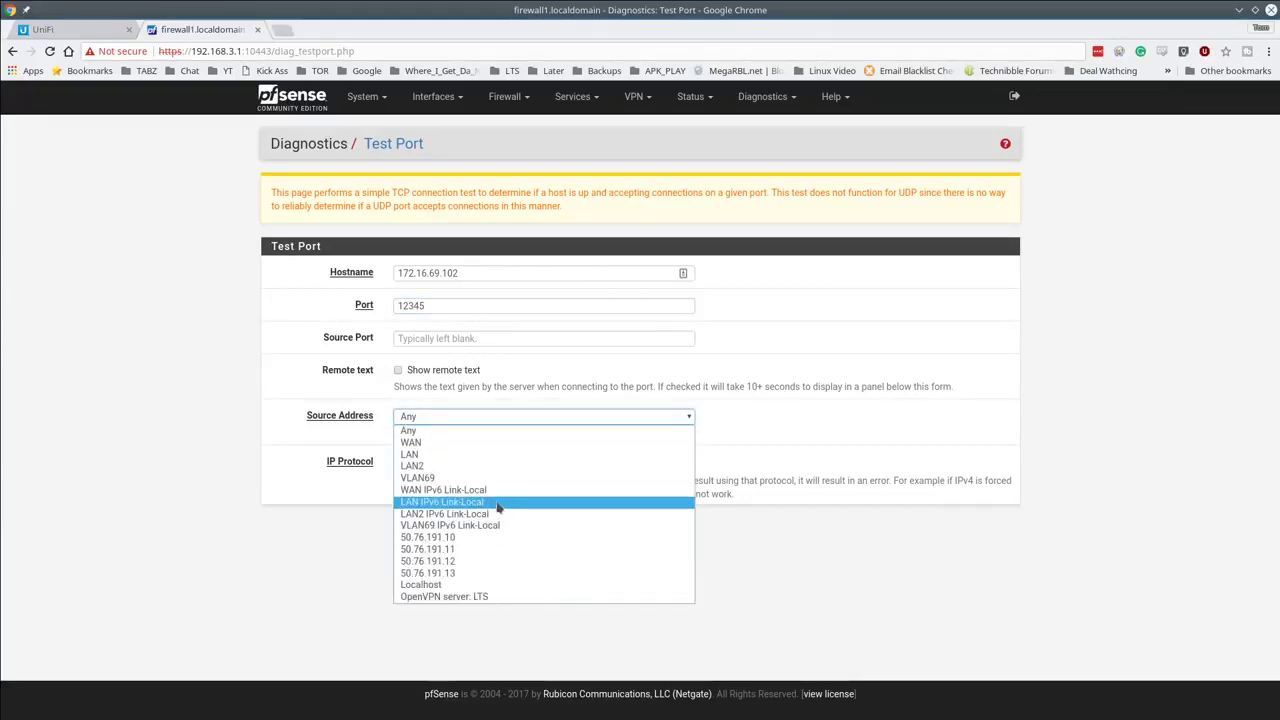
{"action": "left_click", "coordinate": [481, 479]}
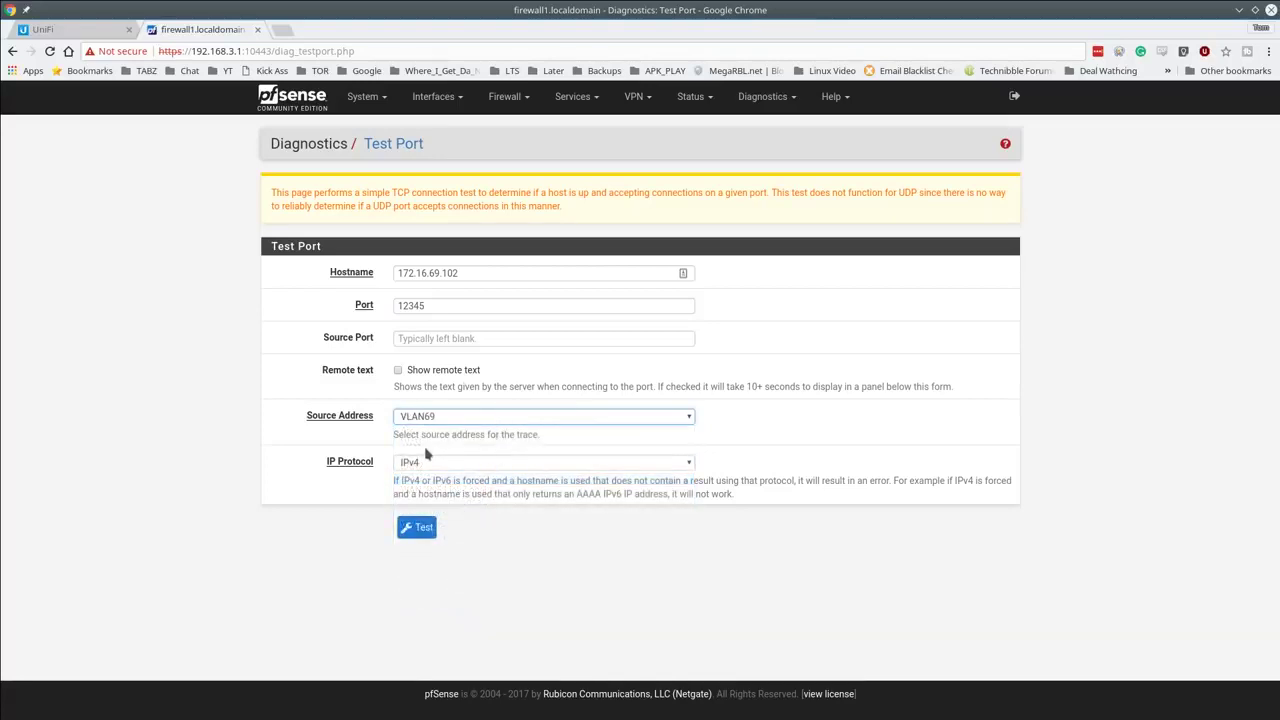
{"action": "left_click", "coordinate": [680, 420]}
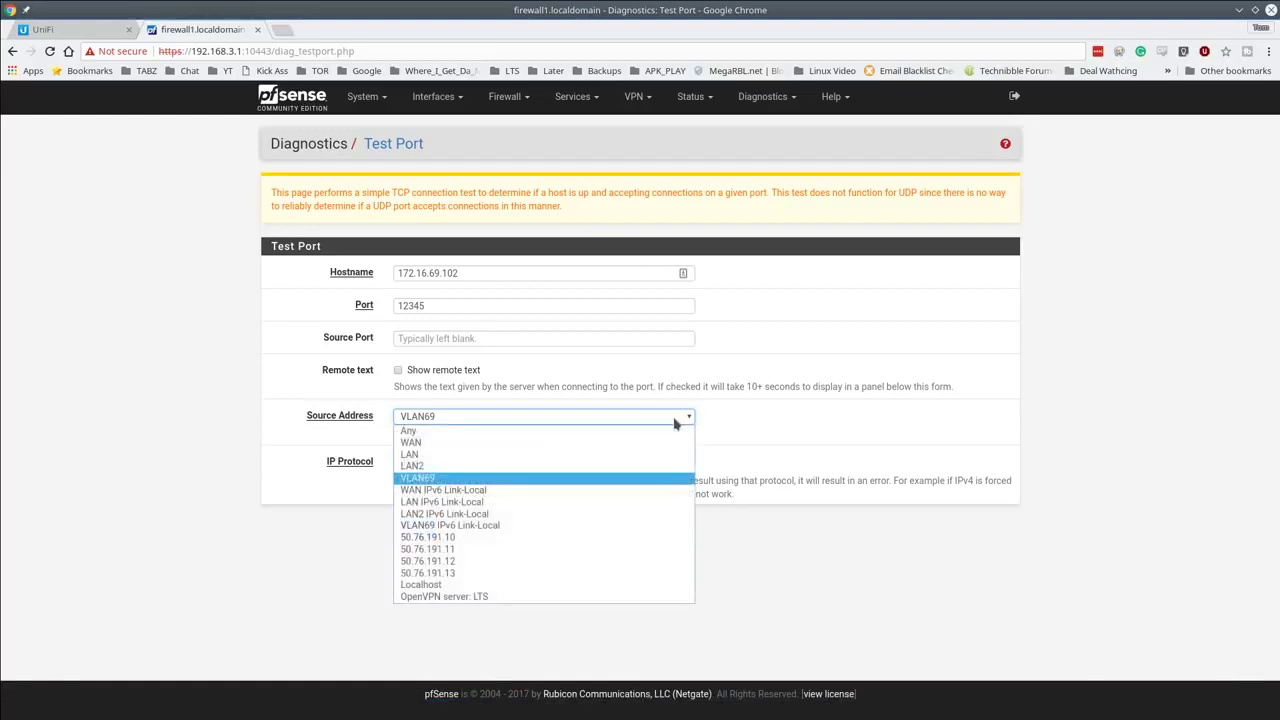
{"action": "left_click", "coordinate": [596, 481]}
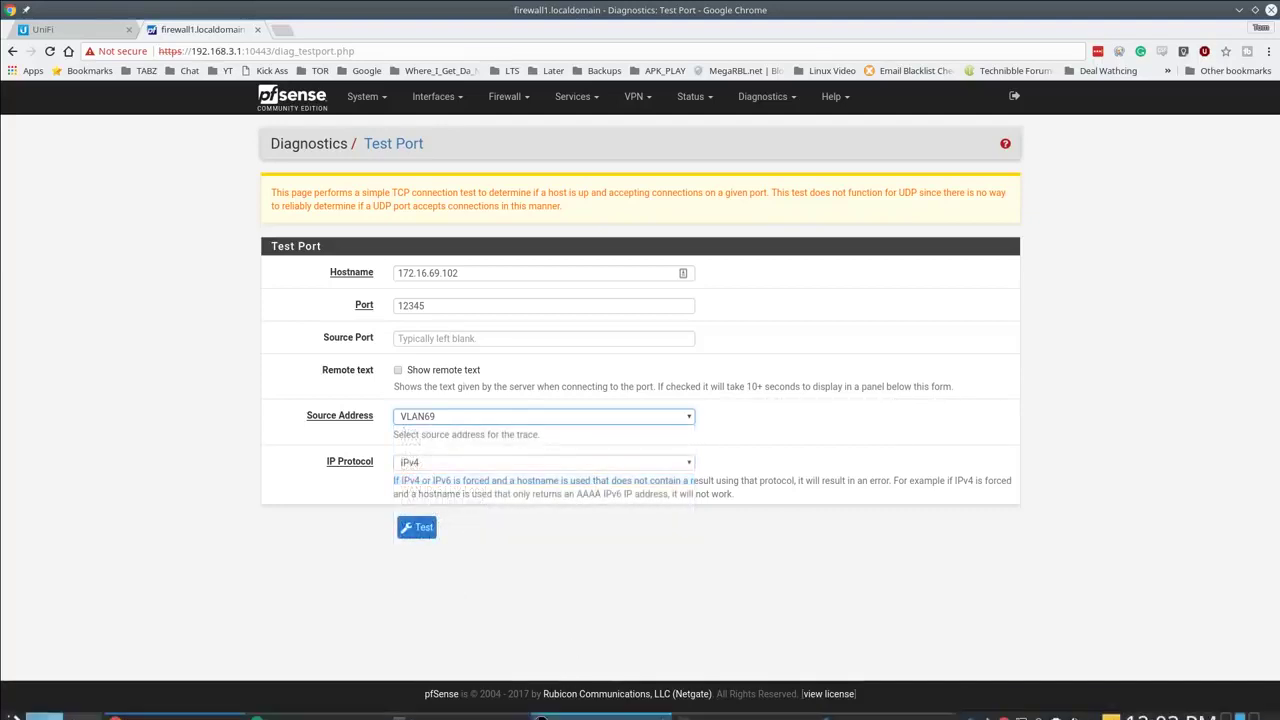
Step: Rerun 'netcat -l 192.168.1.66 12345' in Konsole, then return to Chrome
{"action": "mouse_move", "coordinate": [746, 714]}
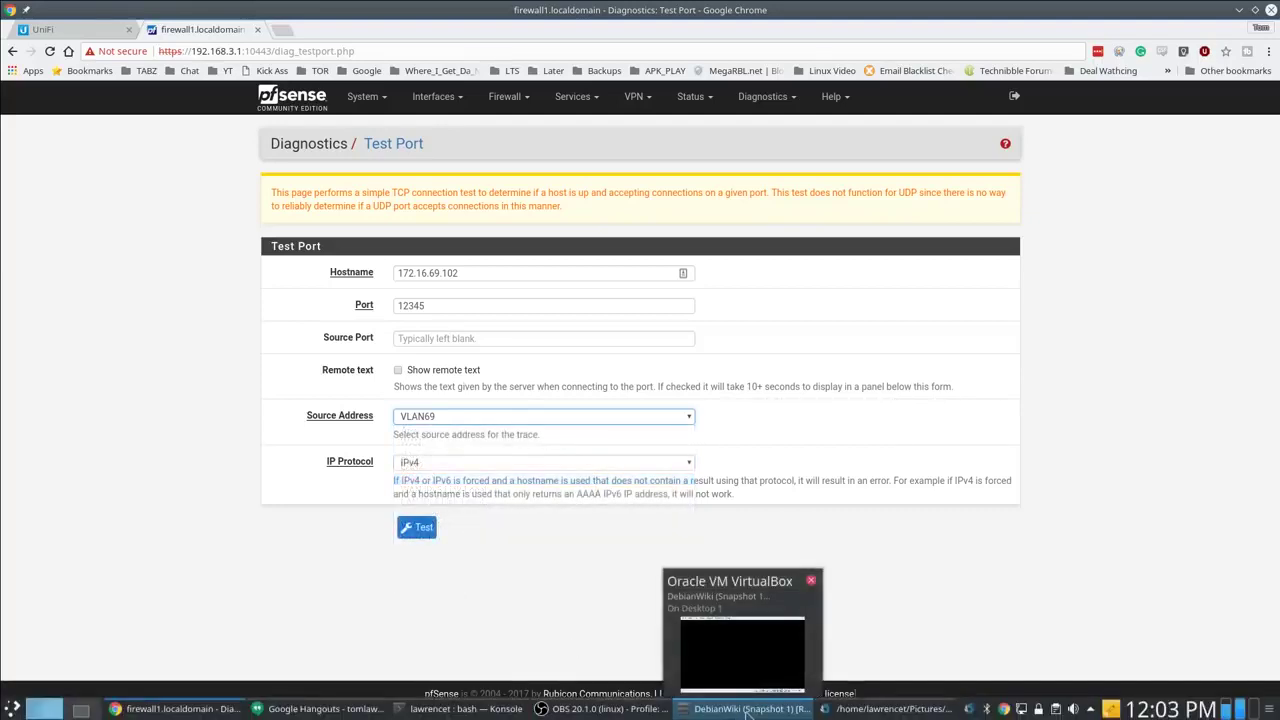
{"action": "left_click", "coordinate": [423, 712]}
{"action": "key", "text": "Up"}
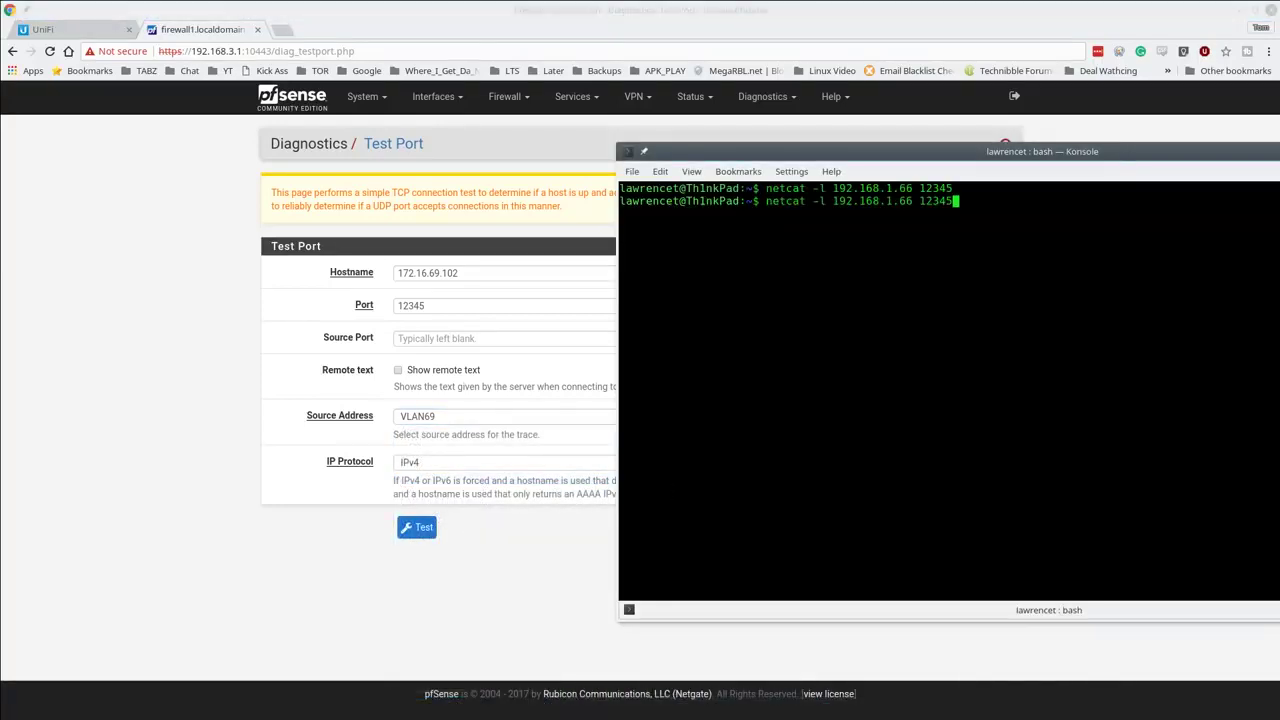
{"action": "key", "text": "Left"}
{"action": "key", "text": "Left"}
{"action": "key", "text": "Left"}
{"action": "key", "text": "Left"}
{"action": "key", "text": "Left"}
{"action": "key", "text": "Left"}
{"action": "key", "text": "Left"}
{"action": "key", "text": "Left"}
{"action": "key", "text": "Left"}
{"action": "key", "text": "Left"}
{"action": "key", "text": "Left"}
{"action": "key", "text": "Left"}
{"action": "key", "text": "Left"}
{"action": "key", "text": "Left"}
{"action": "key", "text": "Left"}
{"action": "key", "text": "Left"}
{"action": "key", "text": "Left"}
{"action": "key", "text": "Left"}
{"action": "key", "text": "Left"}
{"action": "key", "text": "Left"}
{"action": "key", "text": "Right"}
{"action": "key", "text": "Right"}
{"action": "key", "text": "Right"}
{"action": "key", "text": "Right"}
{"action": "key", "text": "Right"}
{"action": "key", "text": "Right"}
{"action": "key", "text": "Right"}
{"action": "key", "text": "Right"}
{"action": "key", "text": "Right"}
{"action": "key", "text": "Right"}
{"action": "key", "text": "Right"}
{"action": "key", "text": "Right"}
{"action": "key", "text": "Right"}
{"action": "key", "text": "Right"}
{"action": "key", "text": "Right"}
{"action": "key", "text": "Right"}
{"action": "key", "text": "Right"}
{"action": "key", "text": "Right"}
{"action": "key", "text": "Right"}
{"action": "key", "text": "Right"}
{"action": "key", "text": "Right"}
{"action": "key", "text": "Right"}
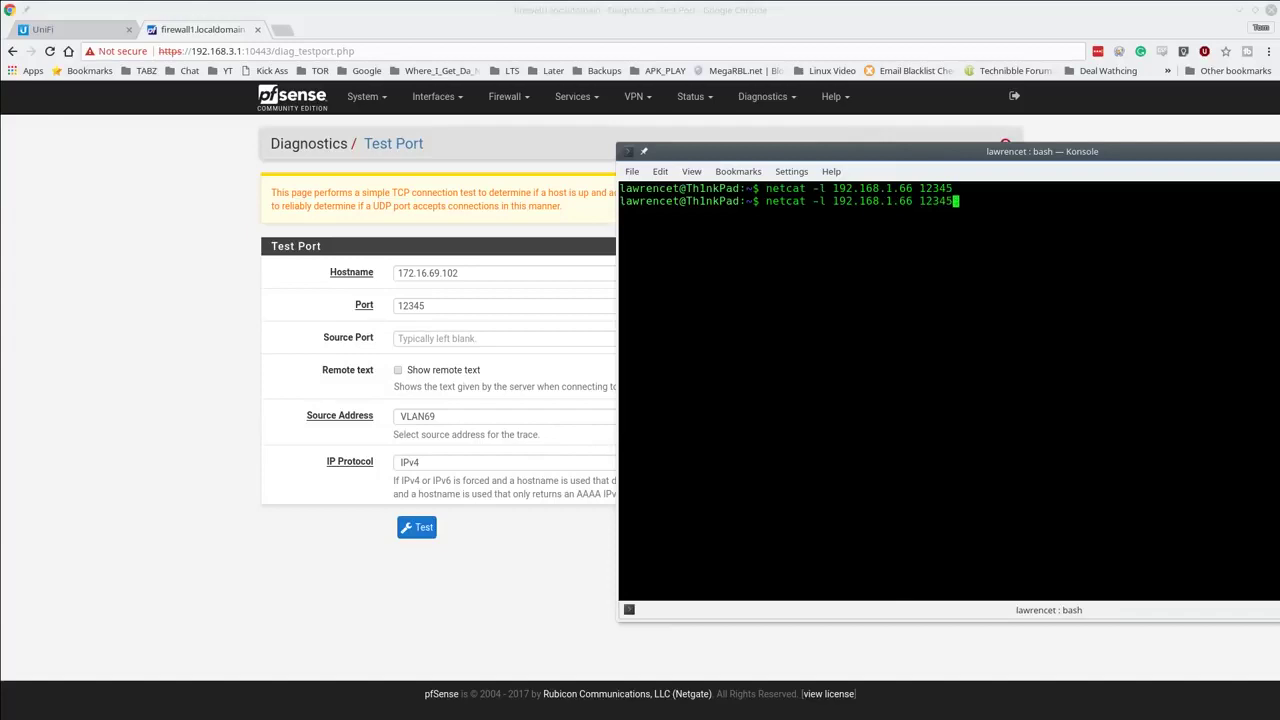
{"action": "key", "text": "Return"}
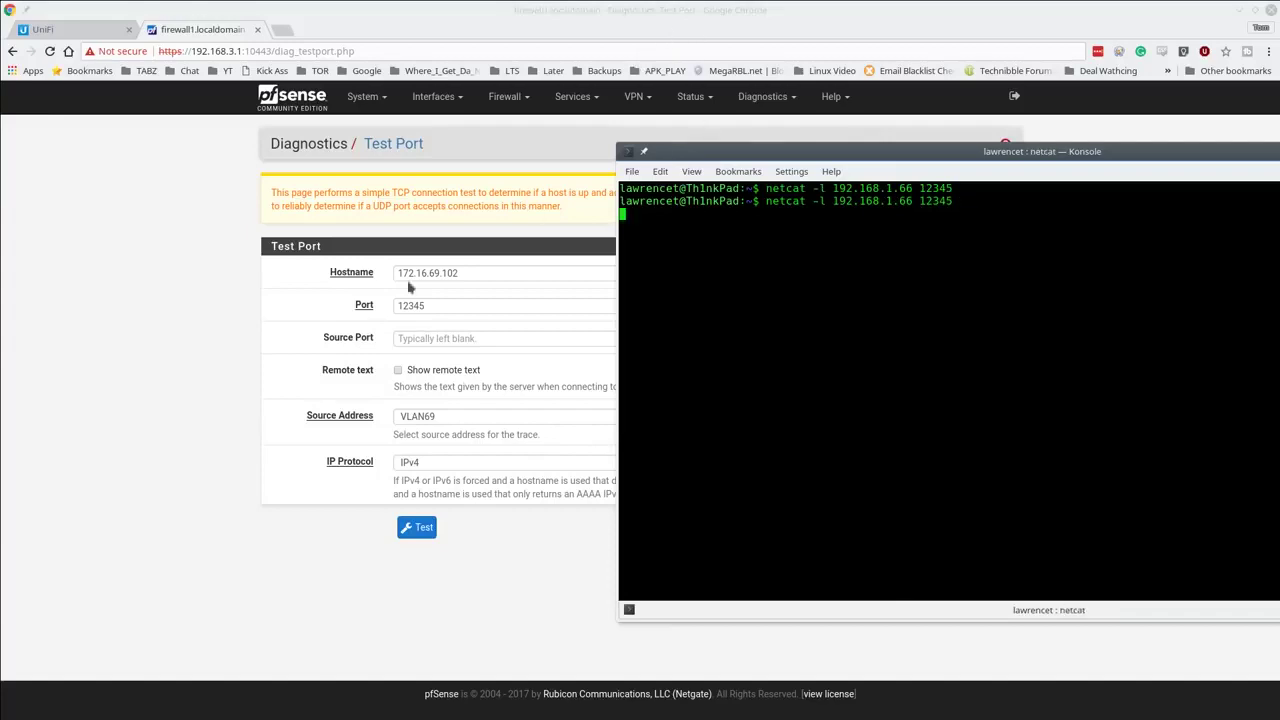
{"action": "left_click", "coordinate": [402, 526]}
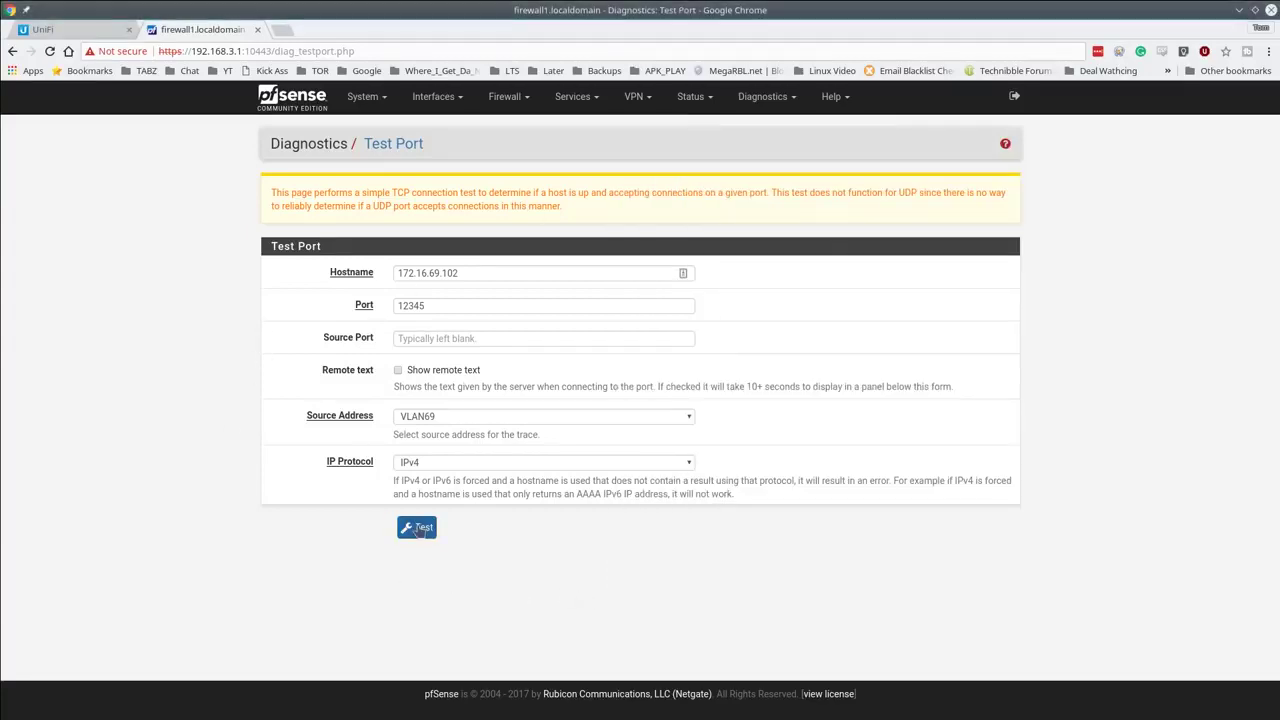
Step: Run the port test to 172.16.69.102:12345, check the netcat output, and return to UniFi
{"action": "left_click", "coordinate": [416, 528]}
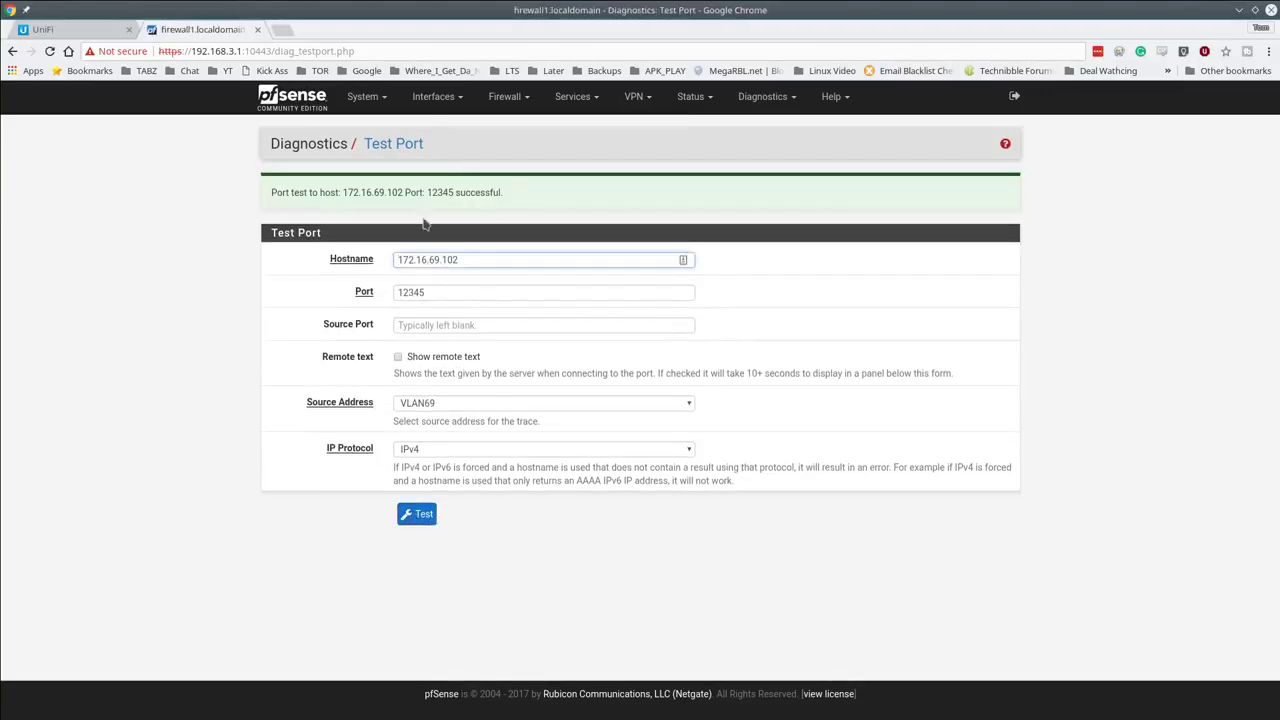
{"action": "mouse_move", "coordinate": [560, 710]}
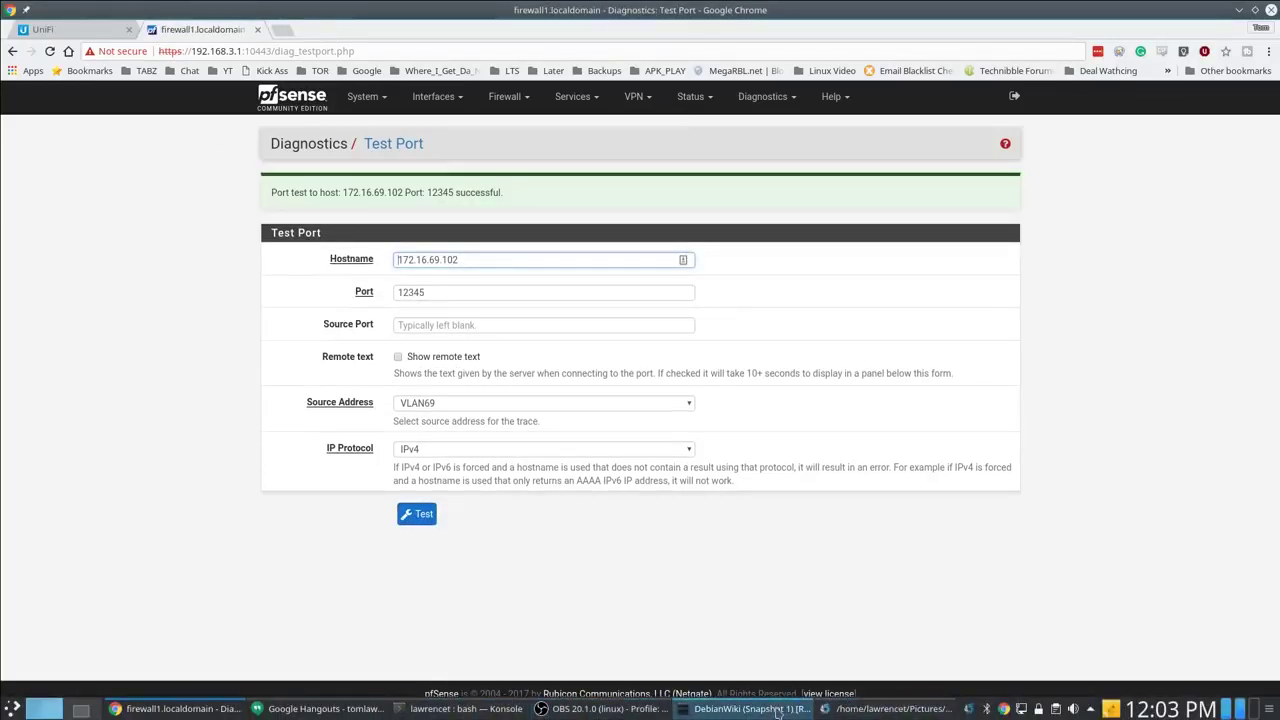
{"action": "left_click", "coordinate": [452, 712]}
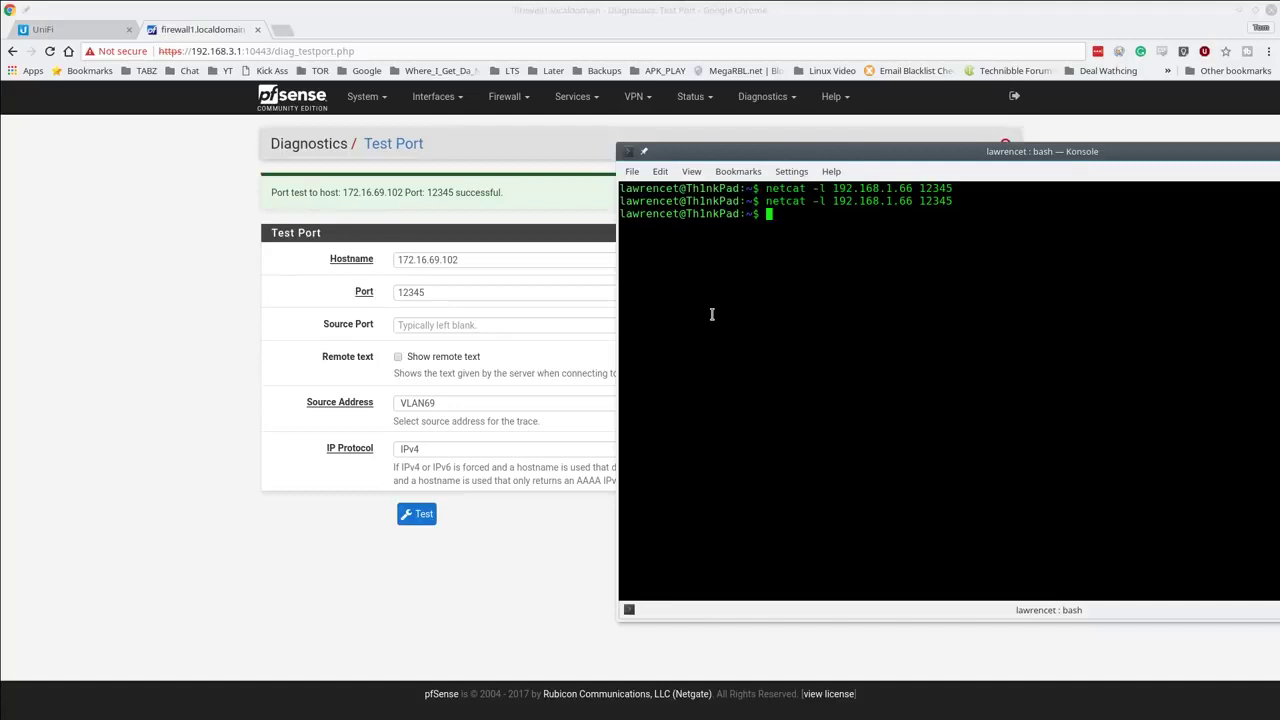
{"action": "left_click", "coordinate": [45, 28]}
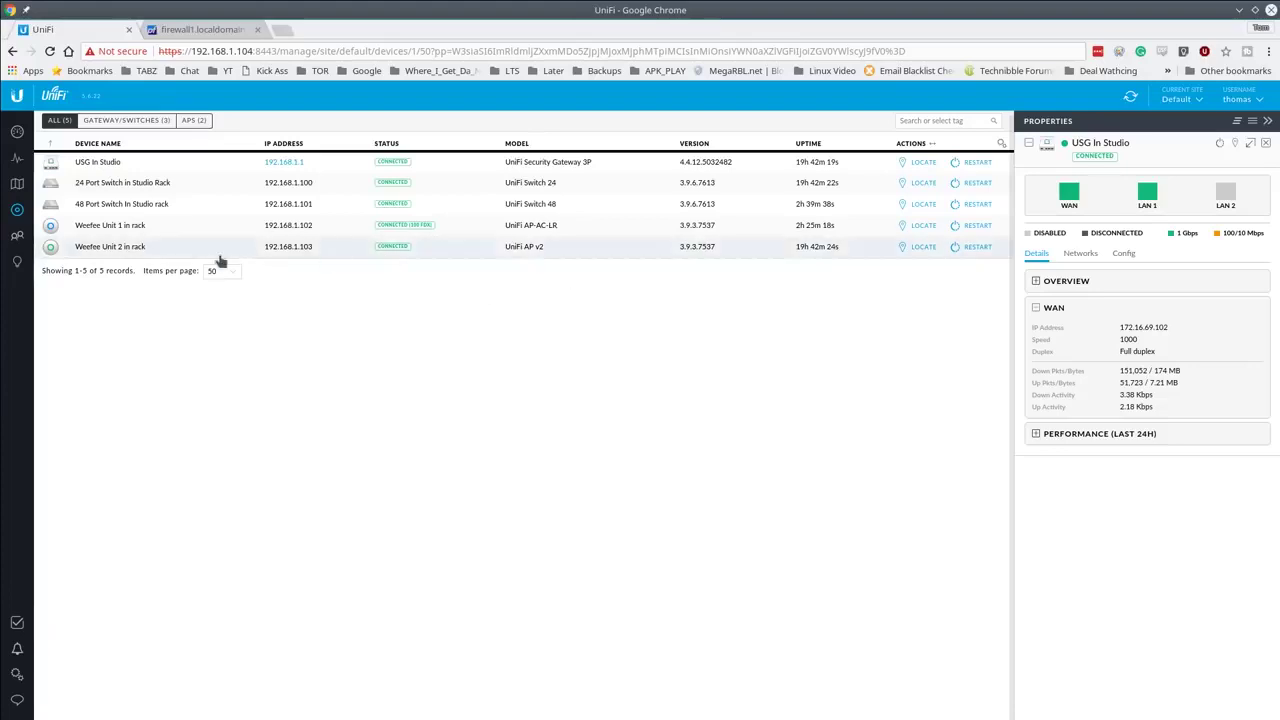
Step: Open the Firewall rules under Settings > Routing & Firewall
{"action": "left_click", "coordinate": [16, 678]}
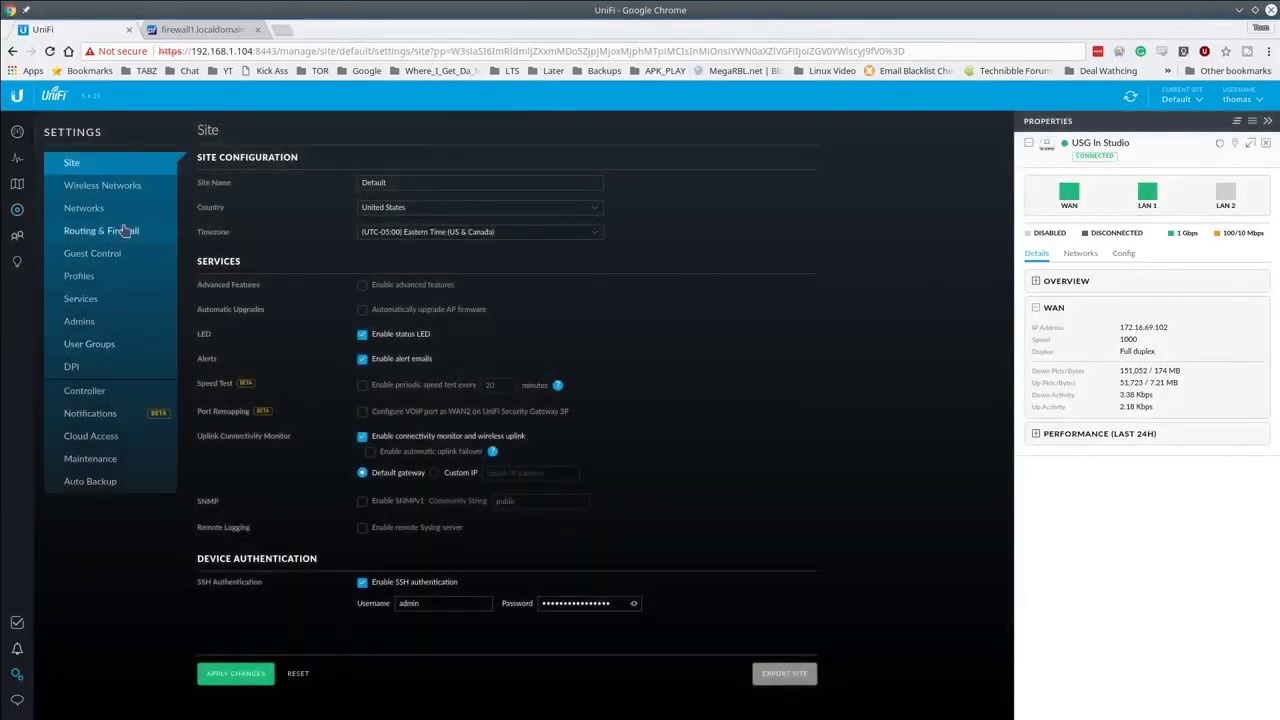
{"action": "left_click", "coordinate": [122, 231]}
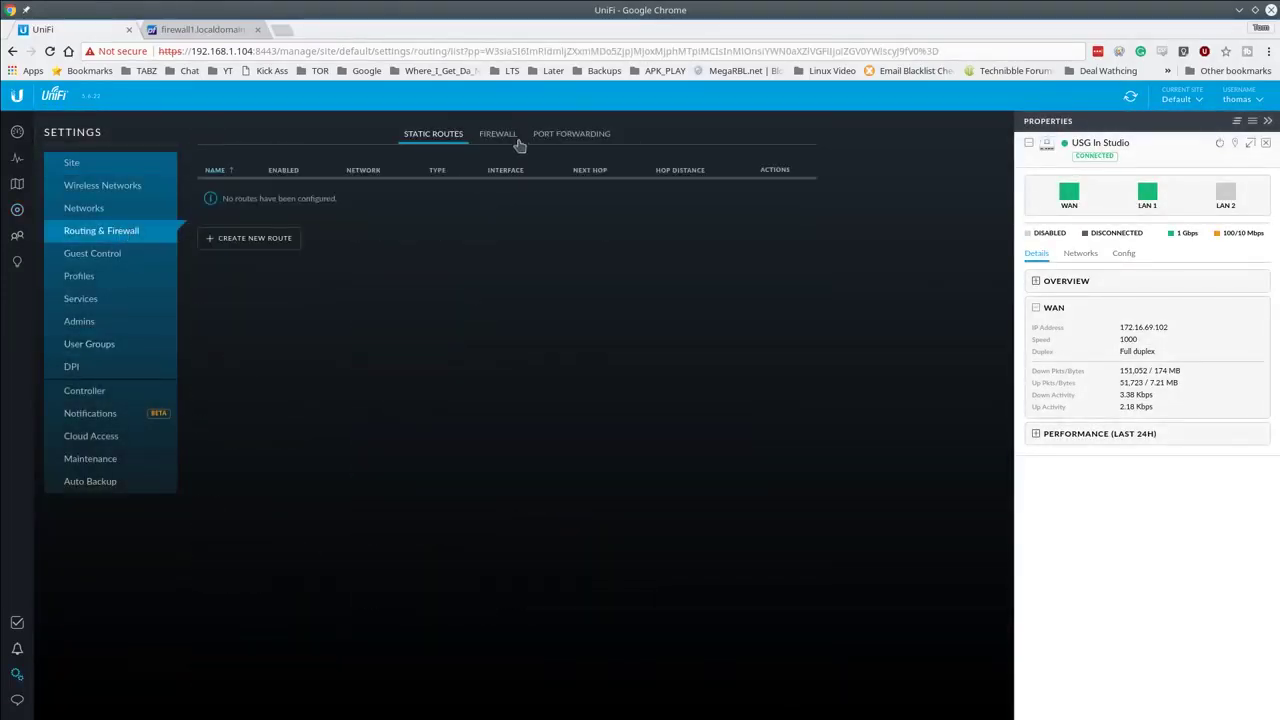
{"action": "left_click", "coordinate": [504, 143]}
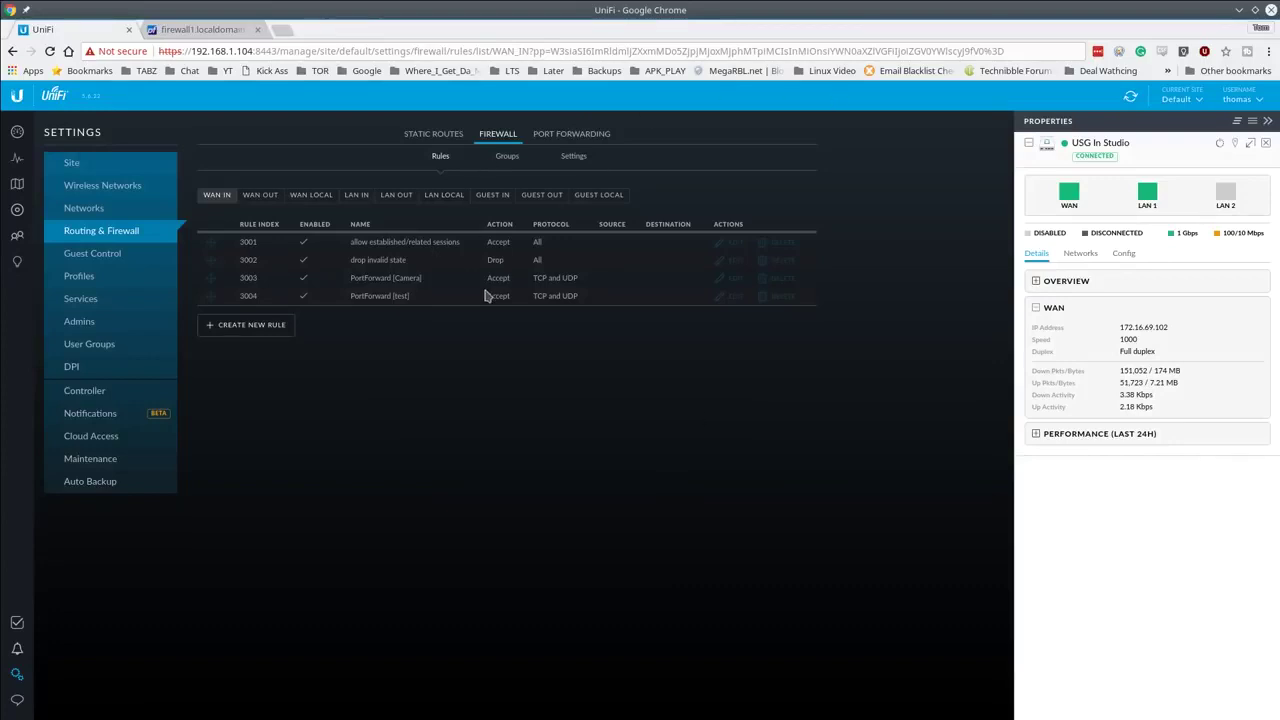
Step: Browse the WAN OUT through GUEST LOCAL rule sets, ending on WAN IN
{"action": "left_click", "coordinate": [262, 199]}
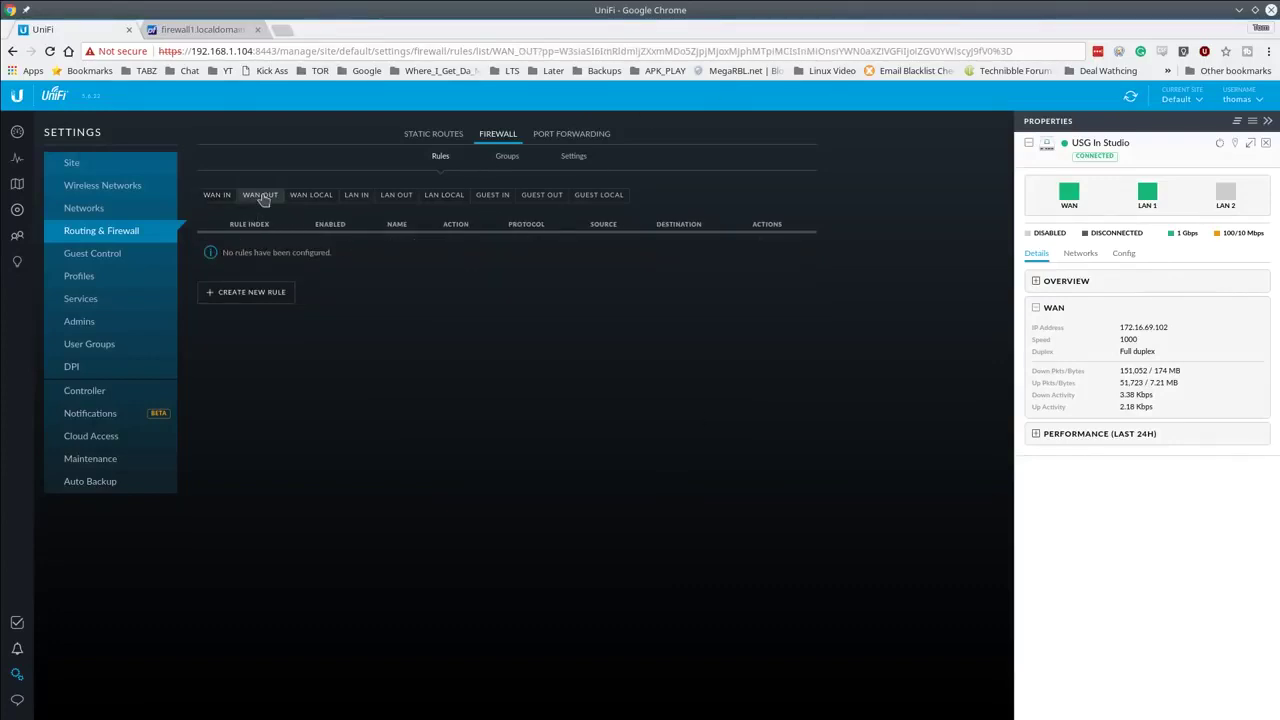
{"action": "left_click", "coordinate": [303, 204]}
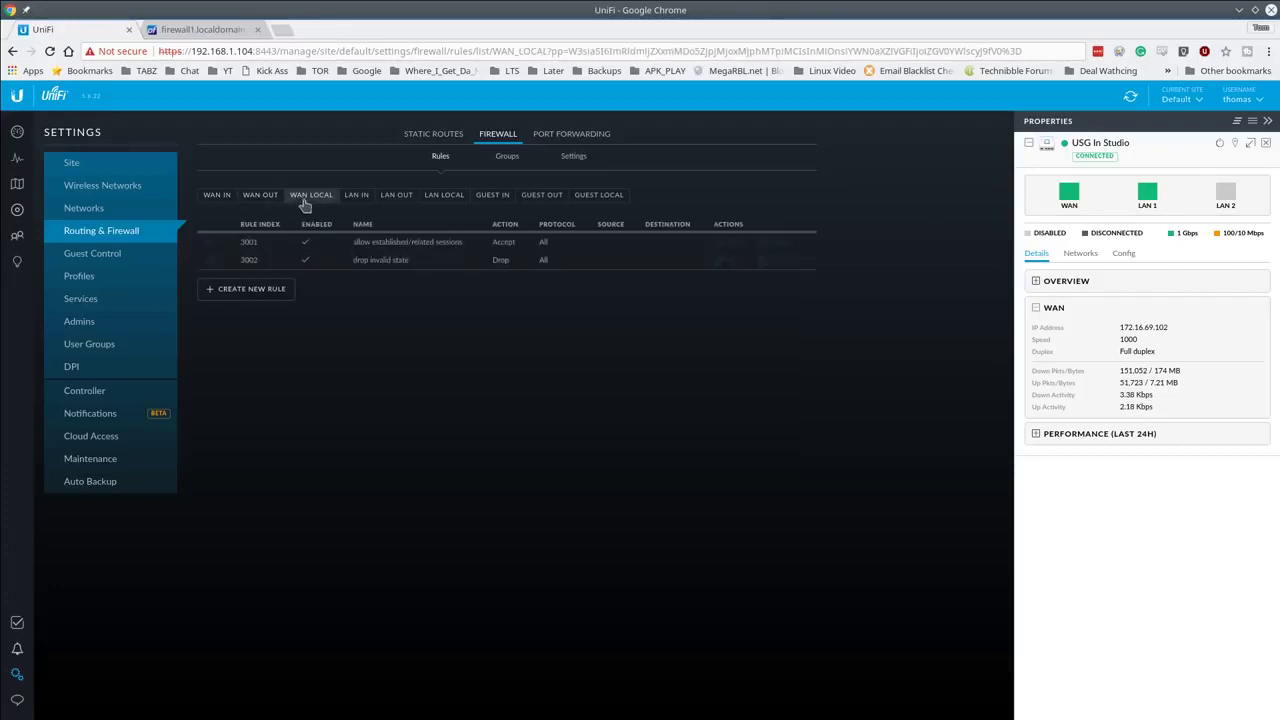
{"action": "left_click", "coordinate": [358, 199]}
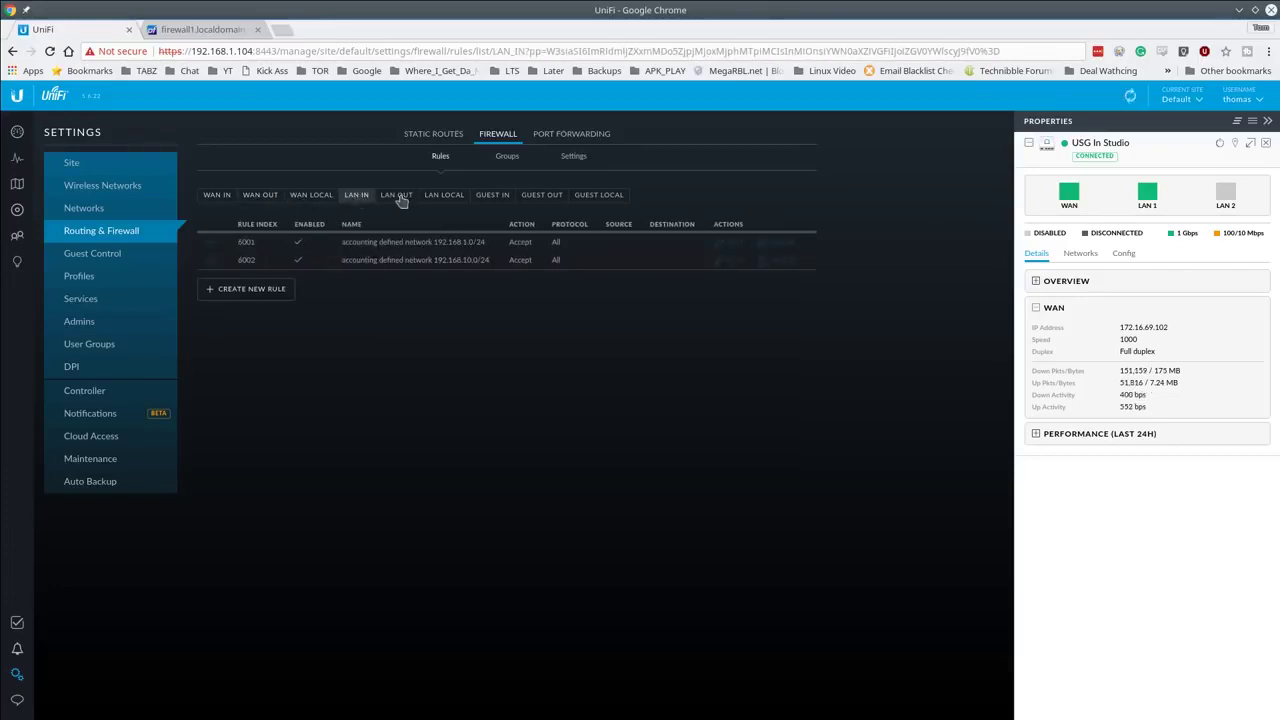
{"action": "left_click", "coordinate": [400, 198]}
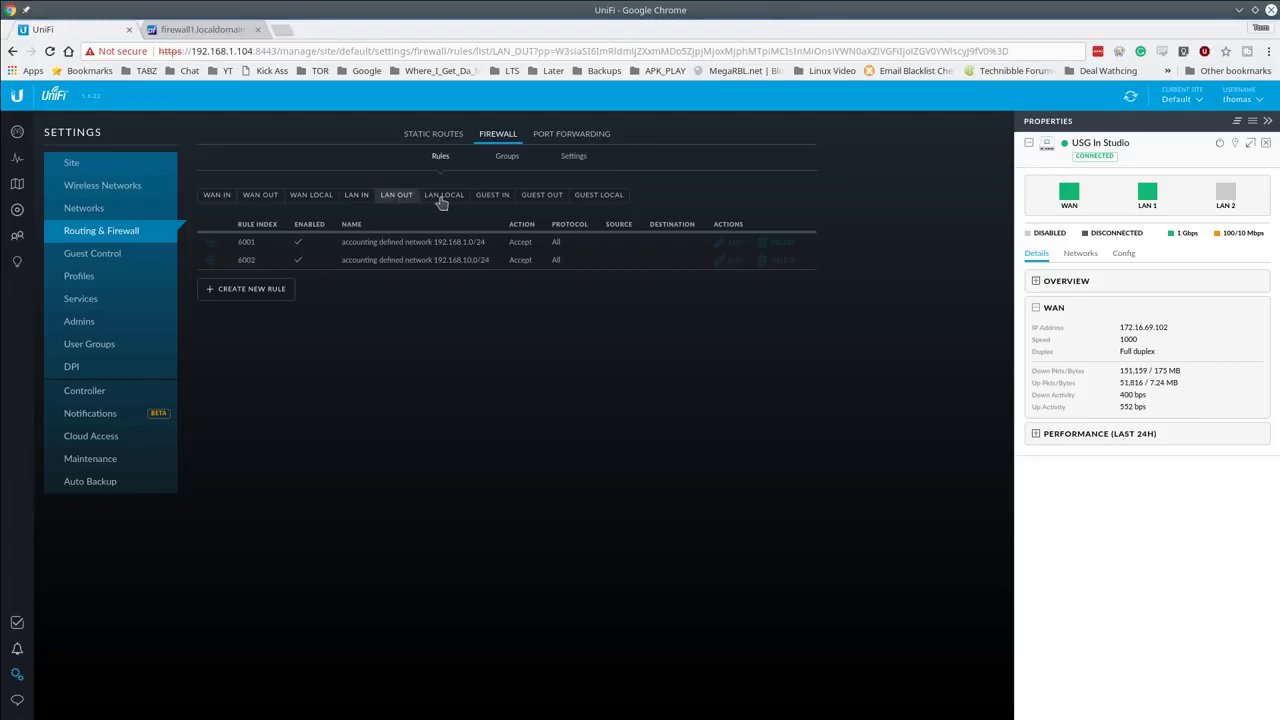
{"action": "left_click", "coordinate": [443, 198]}
{"action": "left_click", "coordinate": [492, 200]}
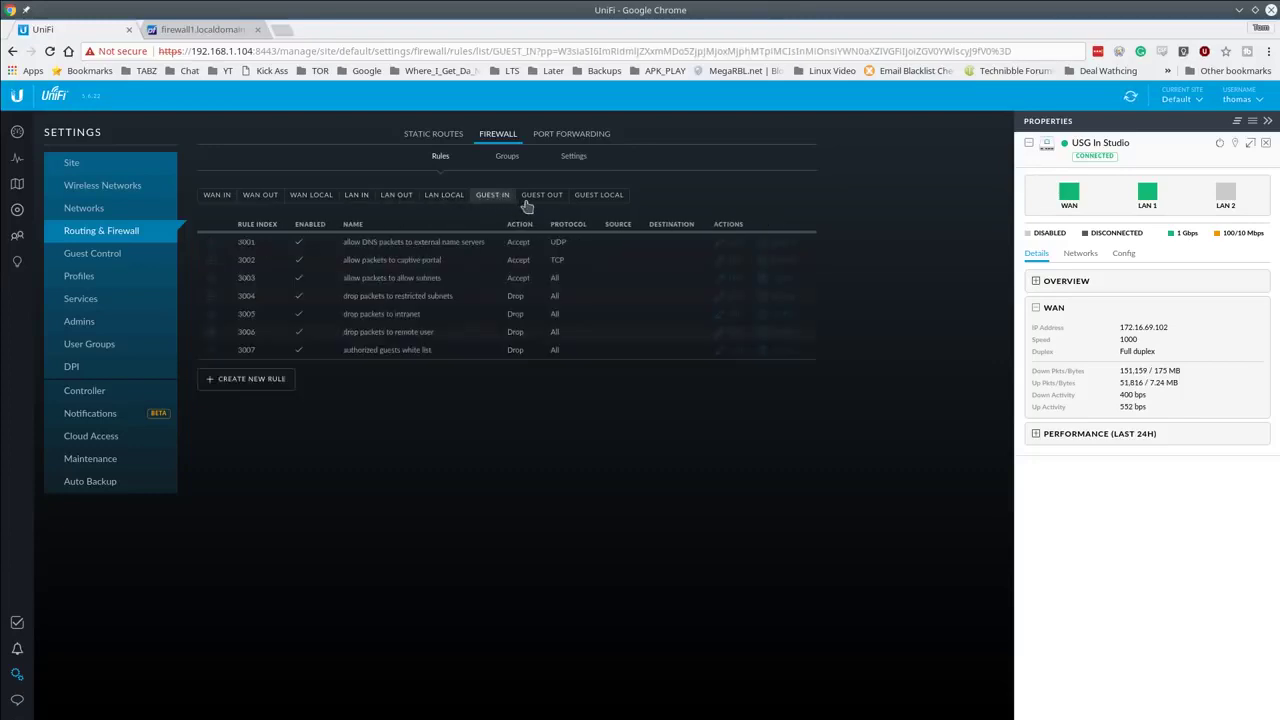
{"action": "left_click", "coordinate": [543, 198]}
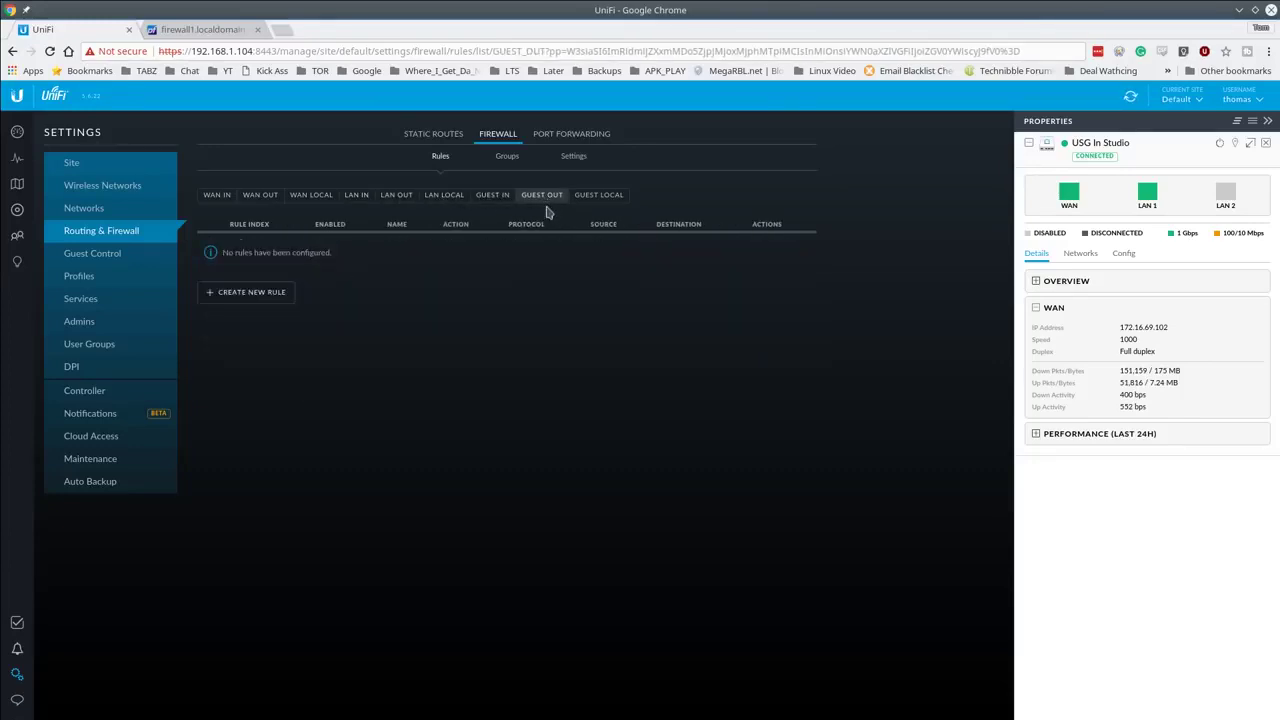
{"action": "left_click", "coordinate": [596, 198]}
{"action": "left_click", "coordinate": [360, 200]}
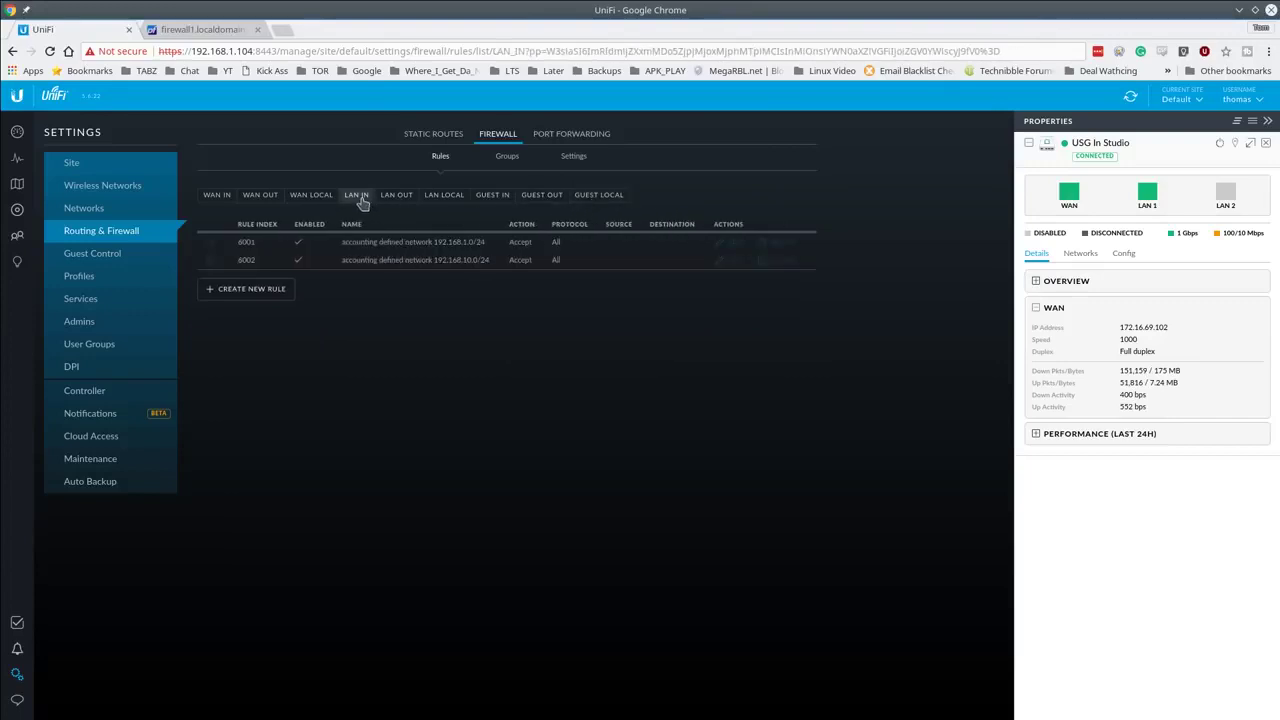
{"action": "left_click", "coordinate": [216, 199]}
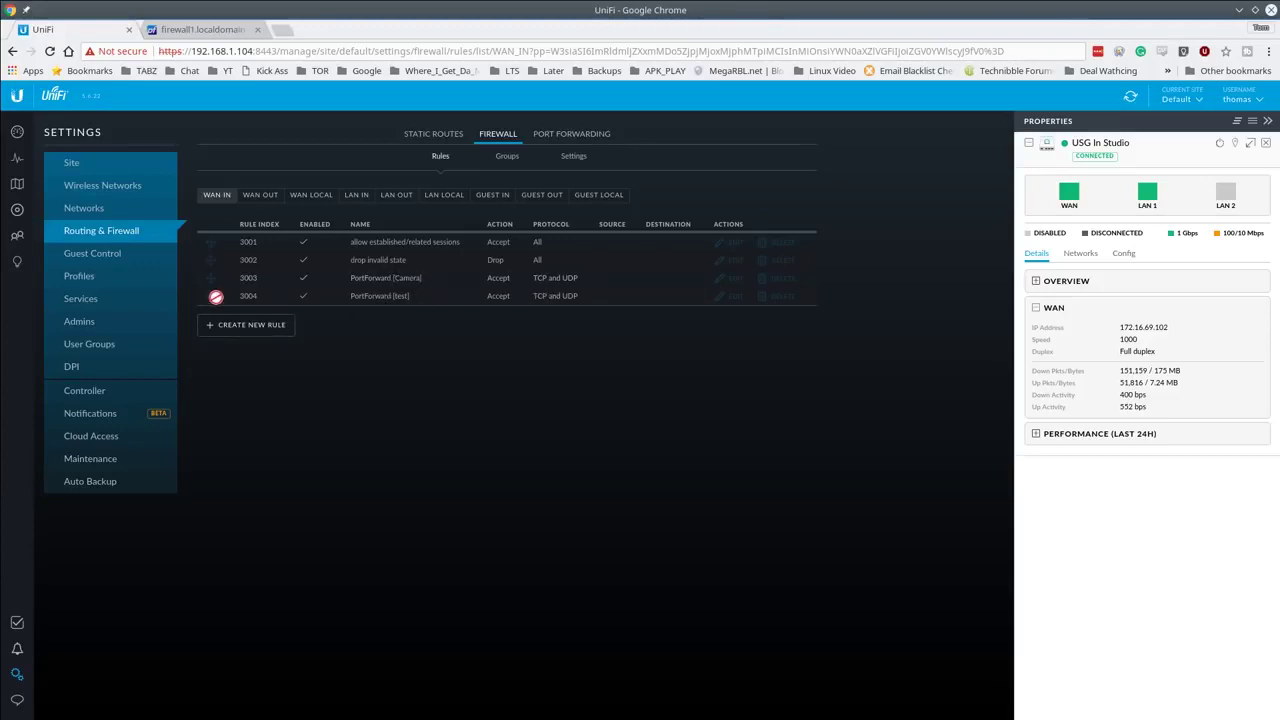
Step: Scroll through a new firewall rule form, then show the Firewall Settings page
{"action": "left_click", "coordinate": [288, 322]}
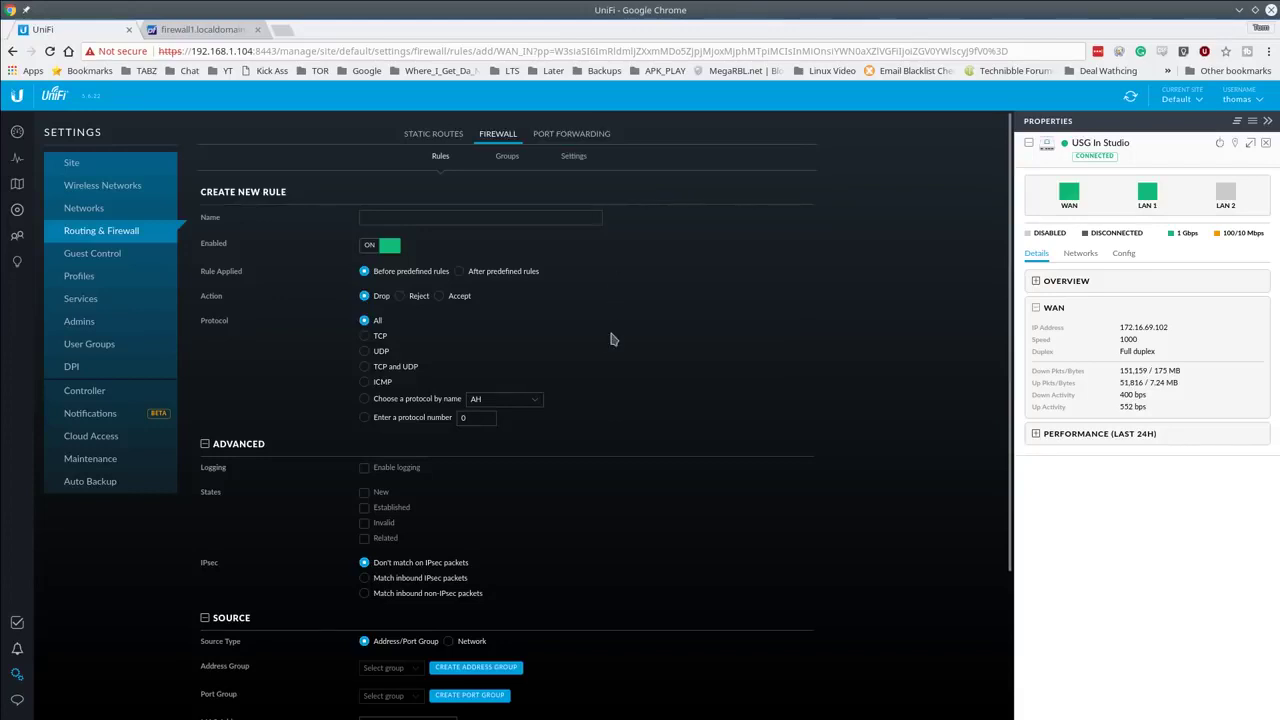
{"action": "scroll", "coordinate": [570, 485], "scroll_direction": "down", "scroll_amount": 3}
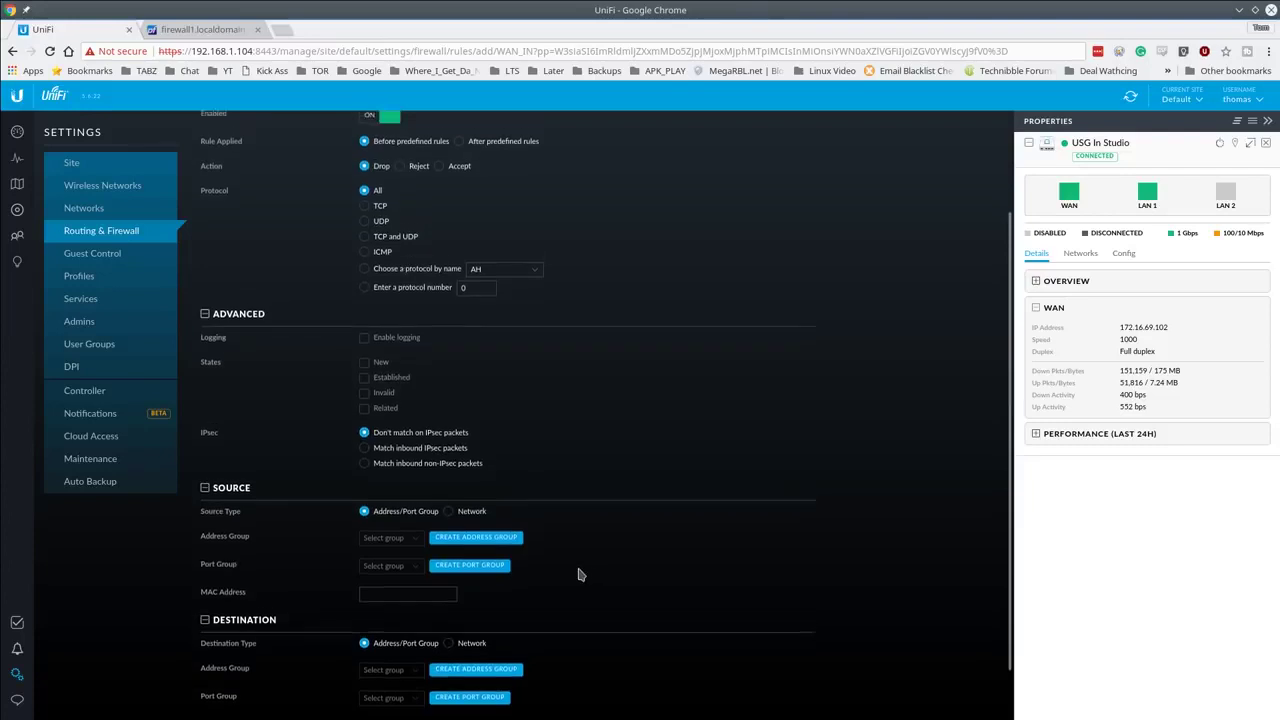
{"action": "scroll", "coordinate": [590, 580], "scroll_direction": "up", "scroll_amount": 2}
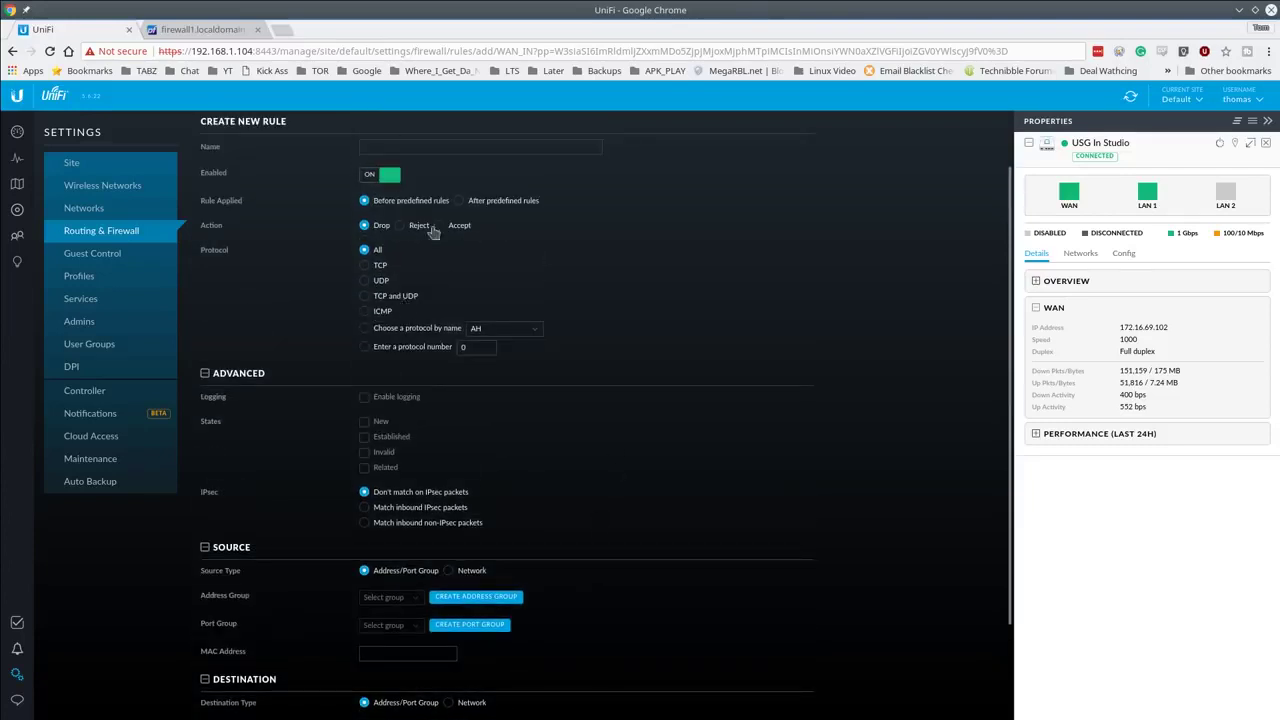
{"action": "scroll", "coordinate": [525, 324], "scroll_direction": "up", "scroll_amount": 2}
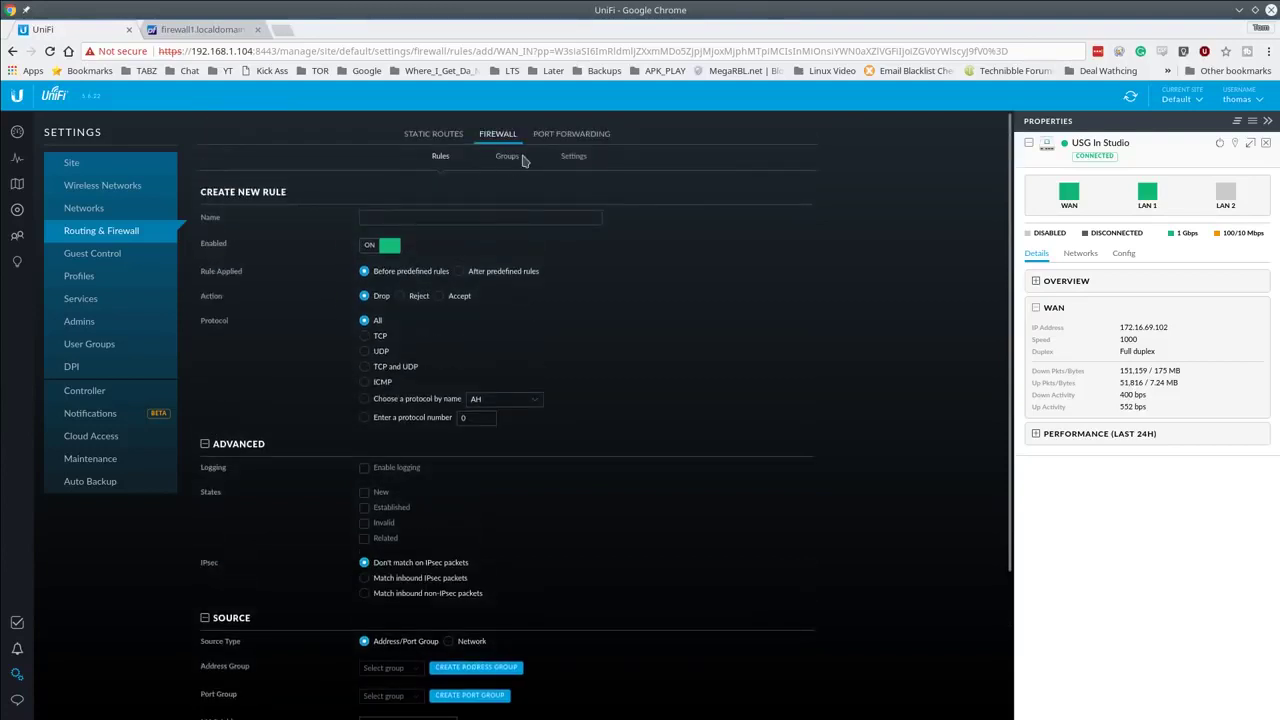
{"action": "left_click", "coordinate": [574, 158]}
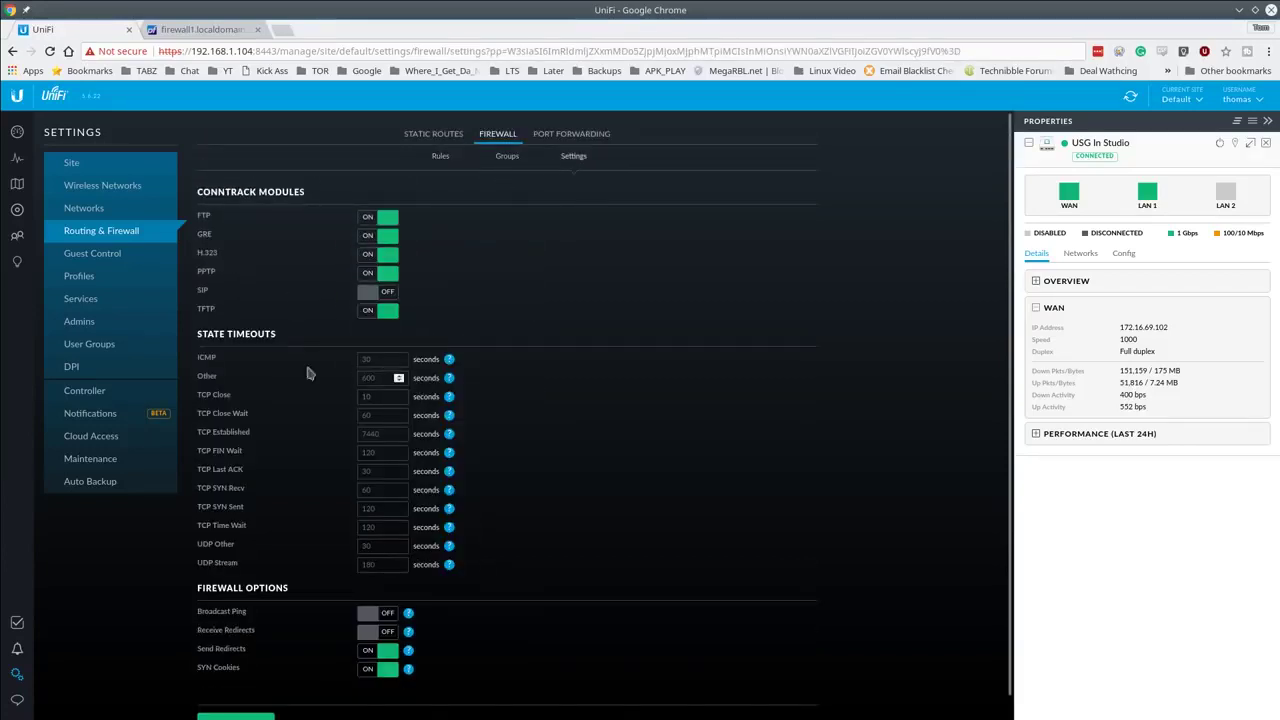
Step: Return from Firewall Settings to the WAN IN rules list showing the four port-forward rules
{"action": "scroll", "coordinate": [241, 339], "scroll_direction": "down", "scroll_amount": 1}
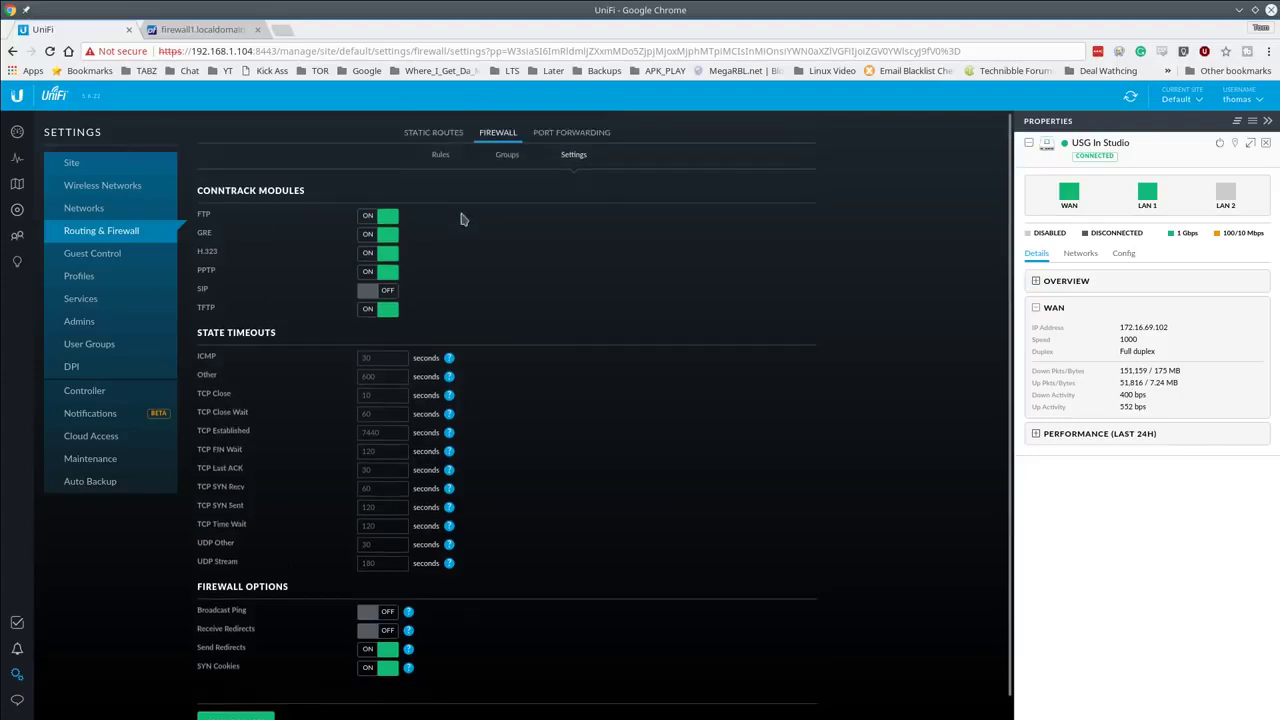
{"action": "scroll", "coordinate": [462, 222], "scroll_direction": "up", "scroll_amount": 1}
{"action": "left_click", "coordinate": [440, 158]}
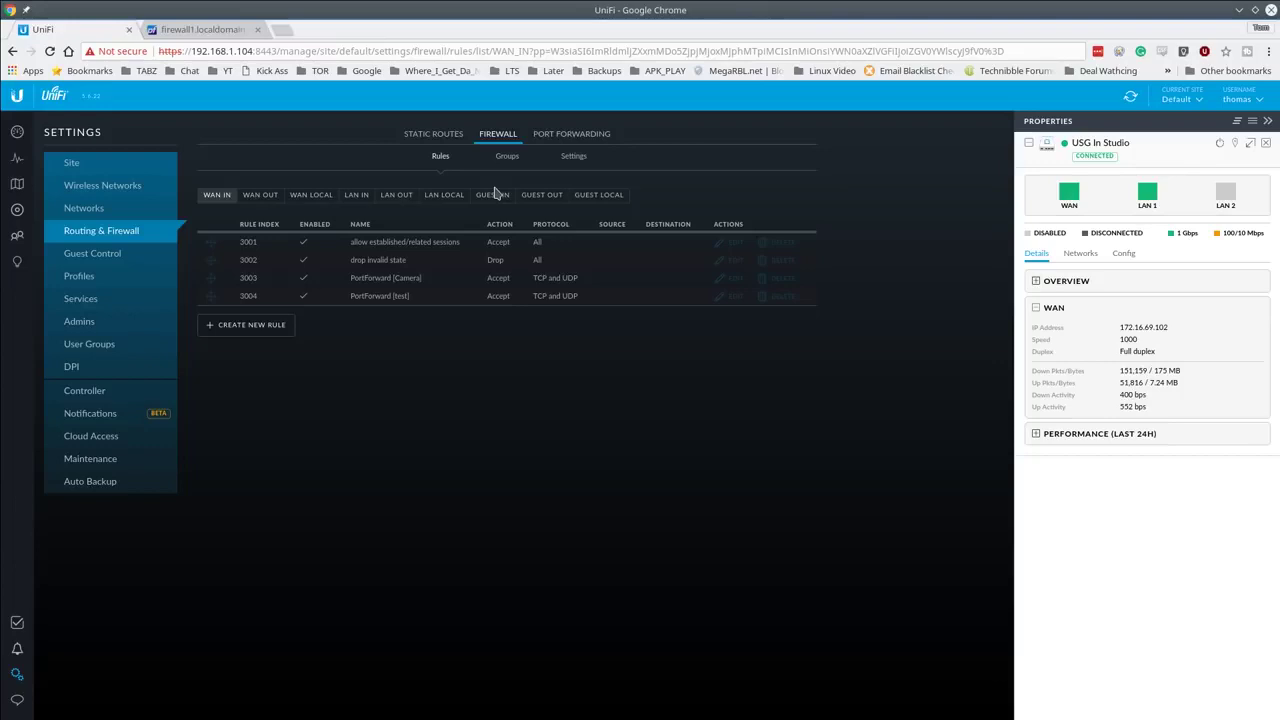
Step: Start a new static route, cancel it unfinished, and switch to the Guest Control settings
{"action": "left_click", "coordinate": [95, 231]}
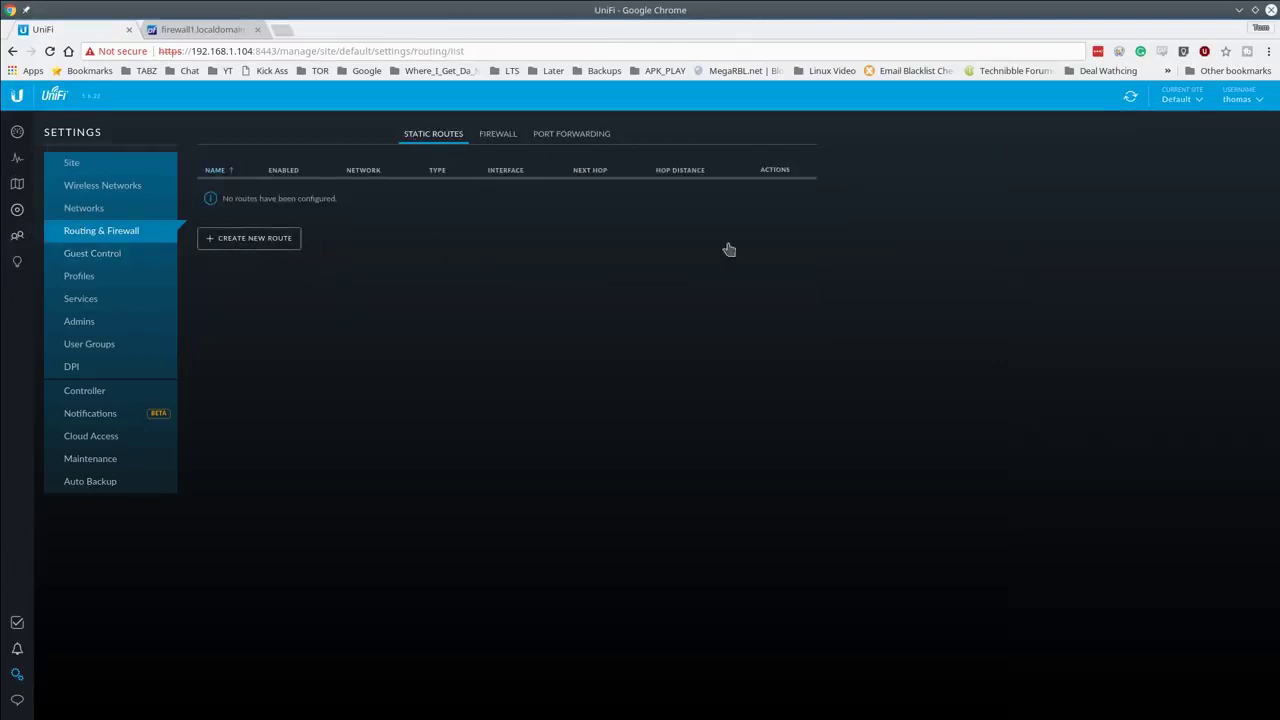
{"action": "left_click", "coordinate": [250, 238]}
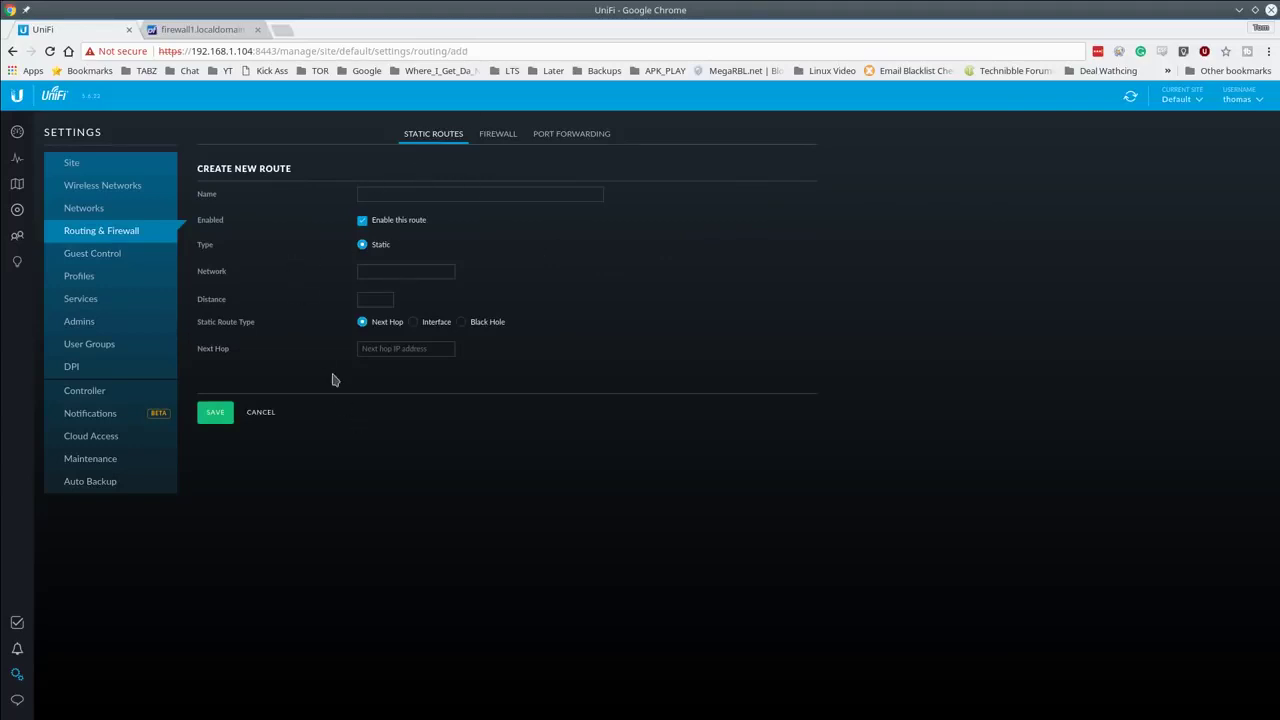
{"action": "left_click", "coordinate": [284, 413]}
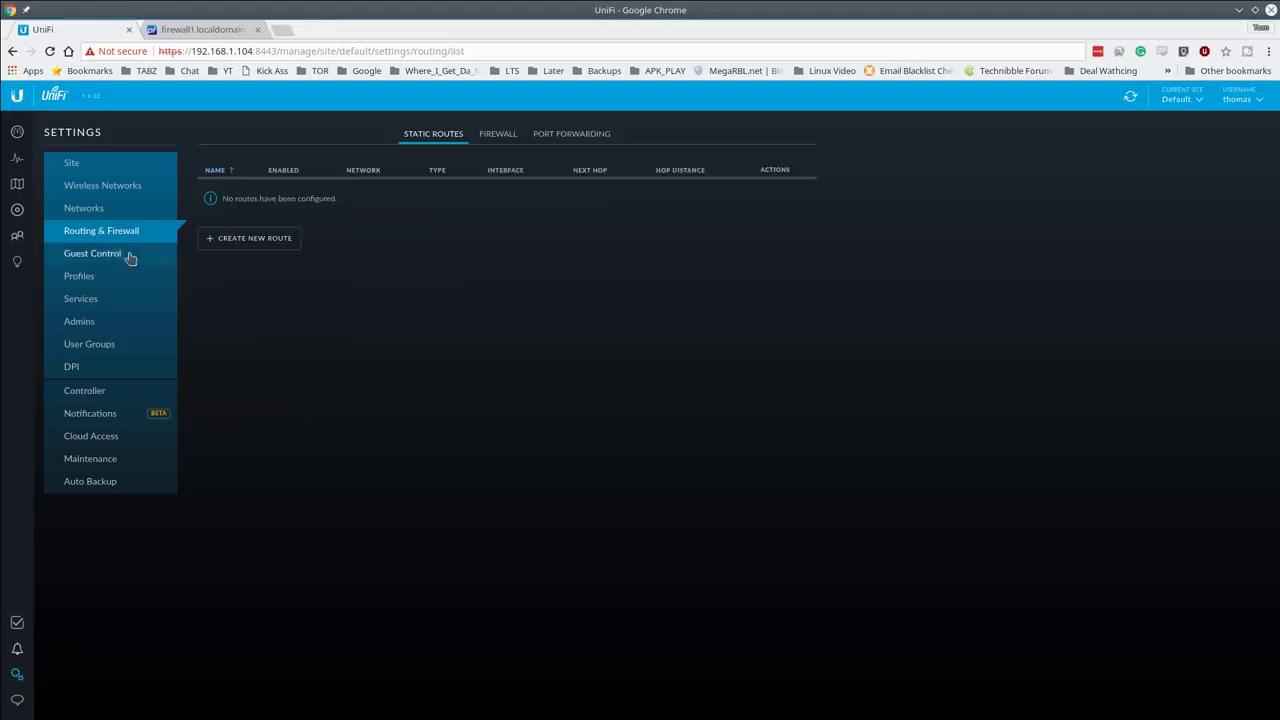
{"action": "left_click", "coordinate": [127, 256]}
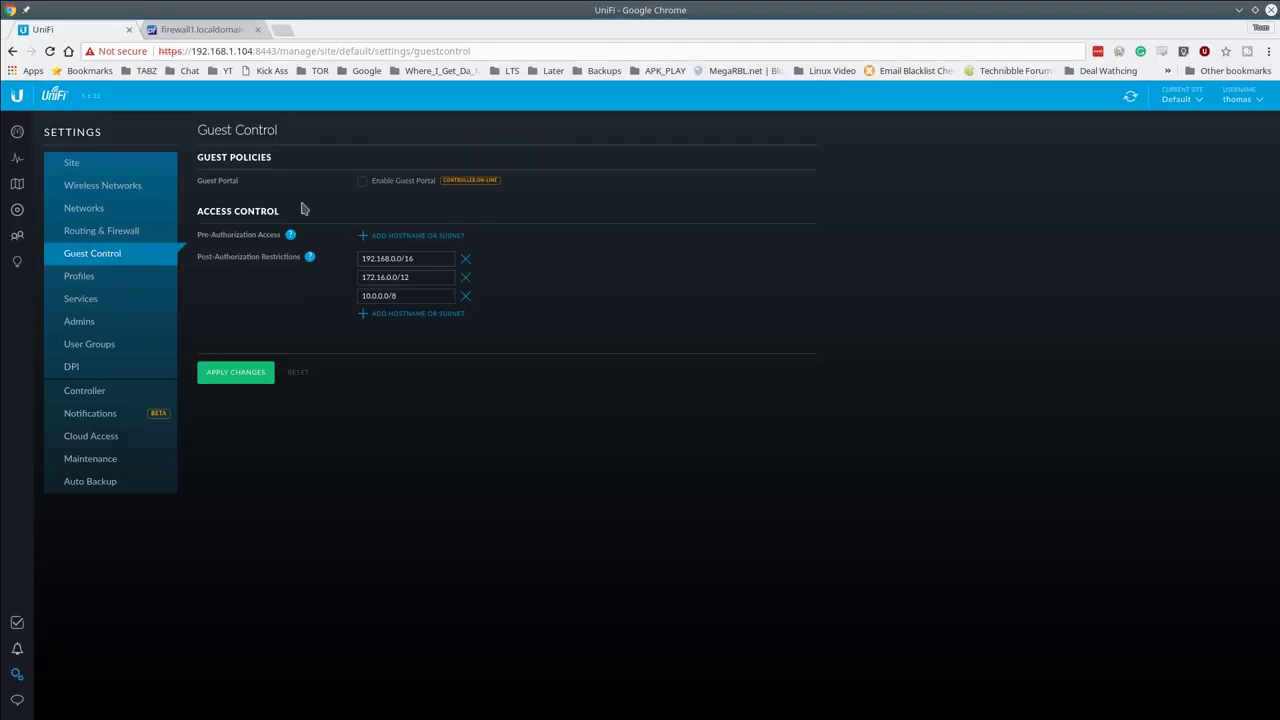
Step: Enable the guest portal with no authentication and compare its Mobile and Desktop previews
{"action": "left_click", "coordinate": [418, 181]}
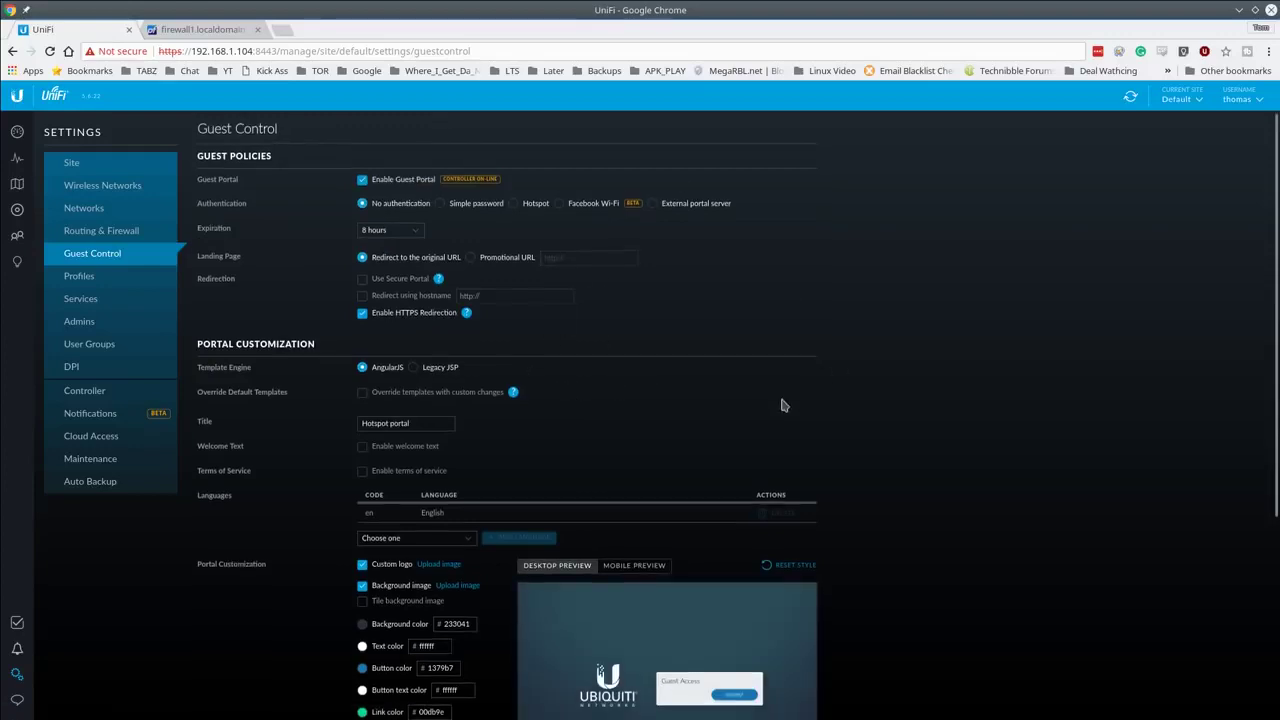
{"action": "scroll", "coordinate": [784, 405], "scroll_direction": "down", "scroll_amount": 1}
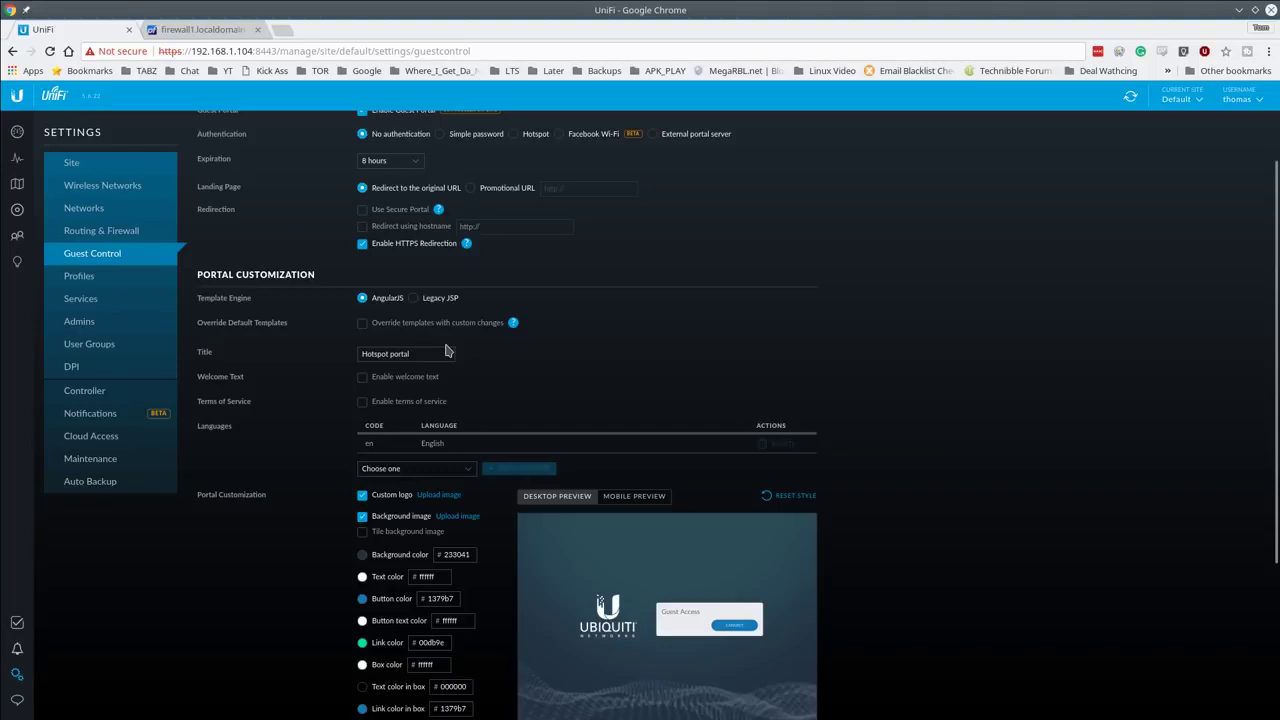
{"action": "scroll", "coordinate": [870, 450], "scroll_direction": "down", "scroll_amount": 1}
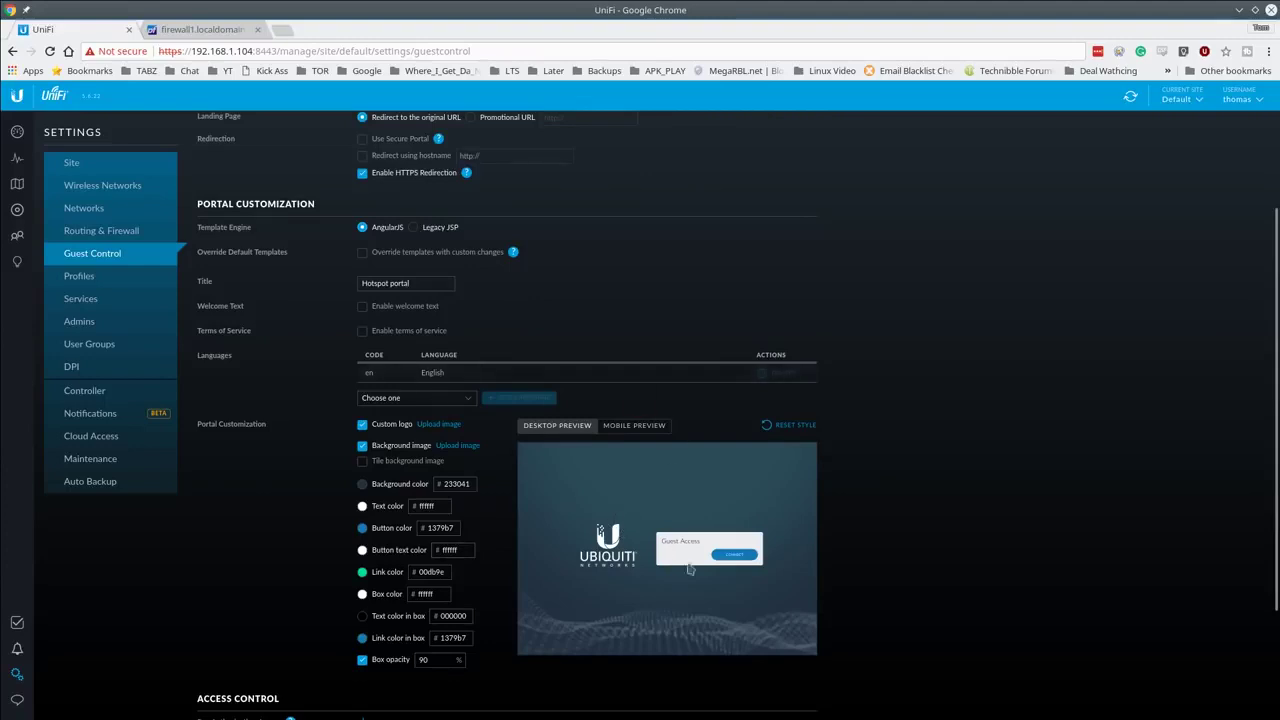
{"action": "left_click", "coordinate": [636, 427]}
{"action": "left_click", "coordinate": [557, 428]}
{"action": "scroll", "coordinate": [735, 465], "scroll_direction": "down", "scroll_amount": 3}
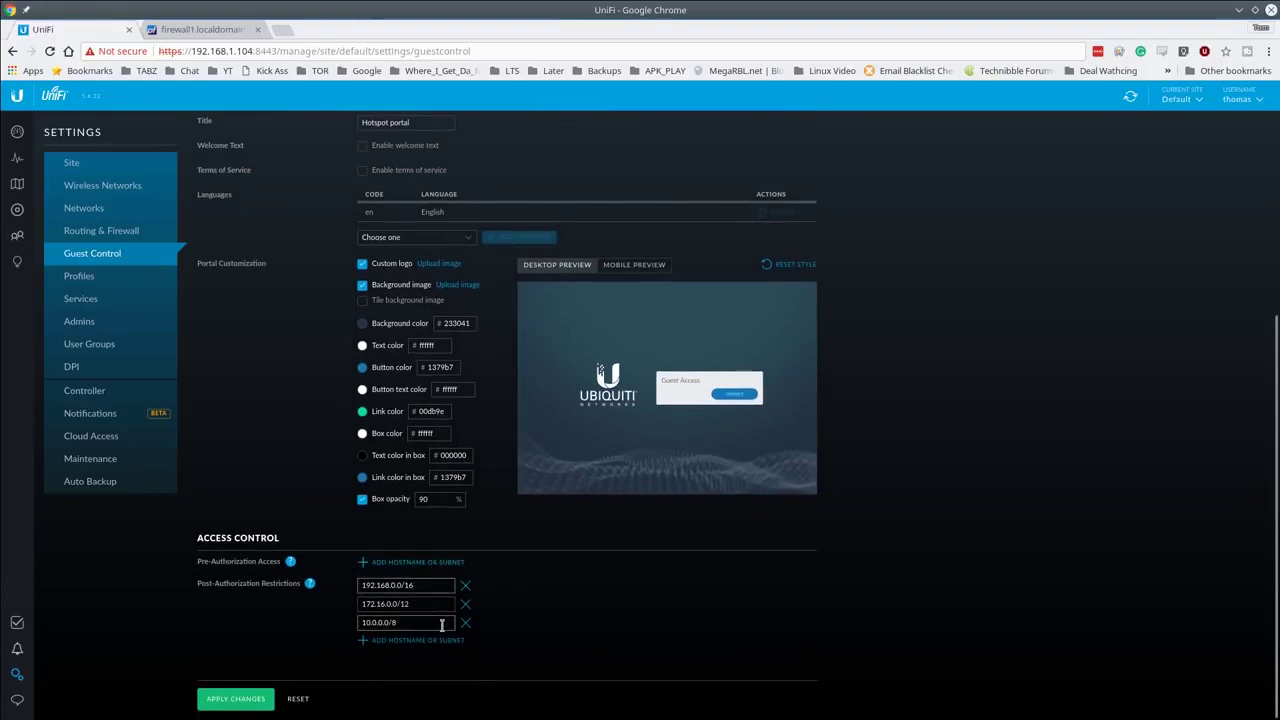
{"action": "scroll", "coordinate": [441, 625], "scroll_direction": "up", "scroll_amount": 3}
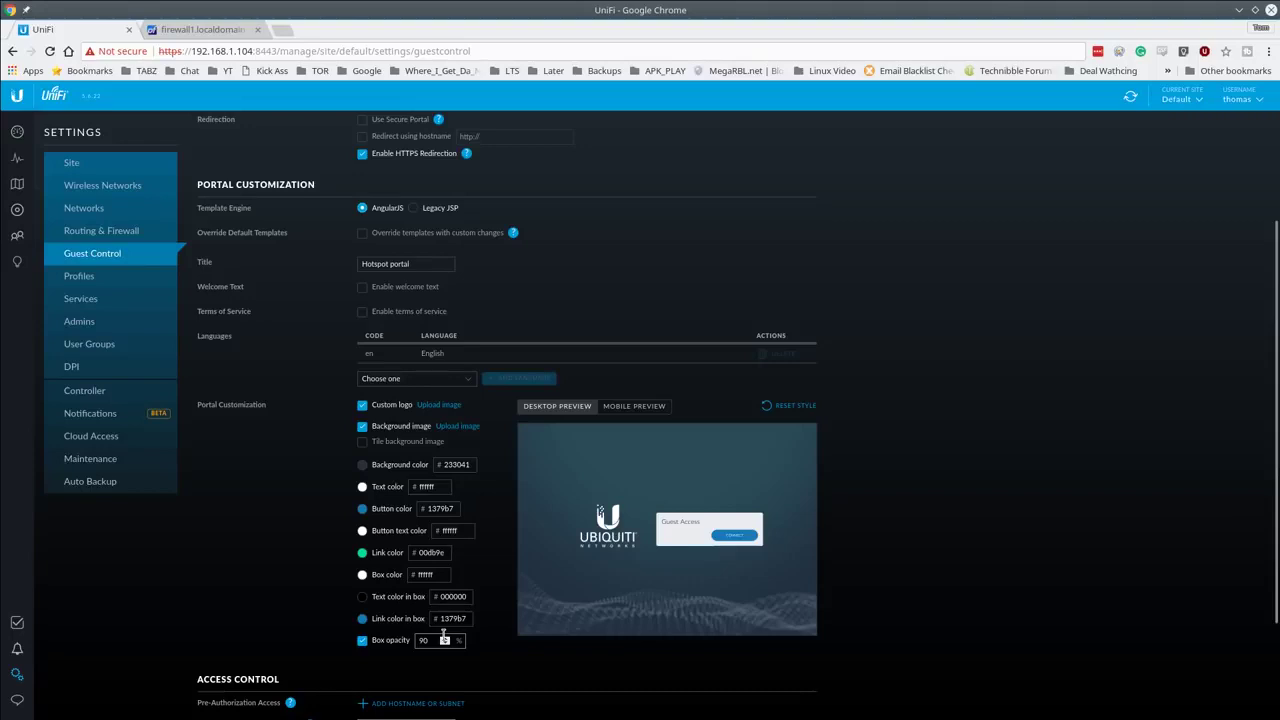
{"action": "scroll", "coordinate": [444, 640], "scroll_direction": "up", "scroll_amount": 3}
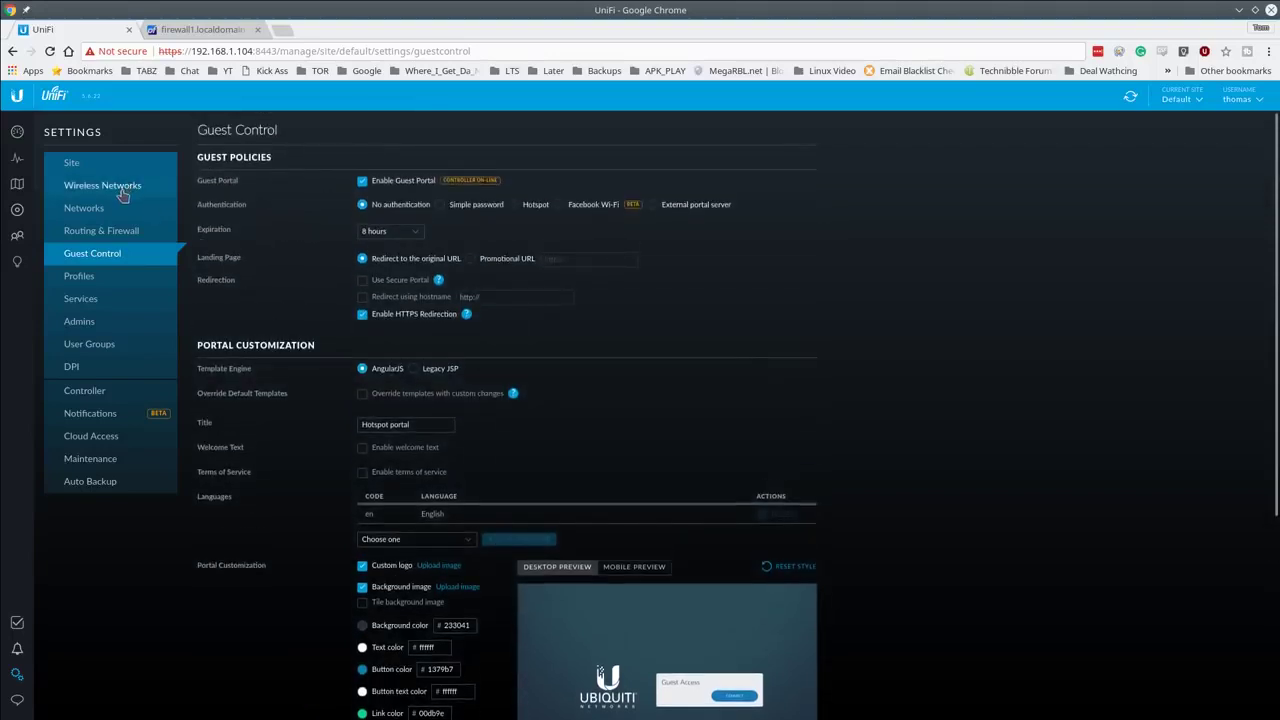
Step: Add a new open wireless network named TheGuest under Wireless Networks
{"action": "left_click", "coordinate": [124, 192]}
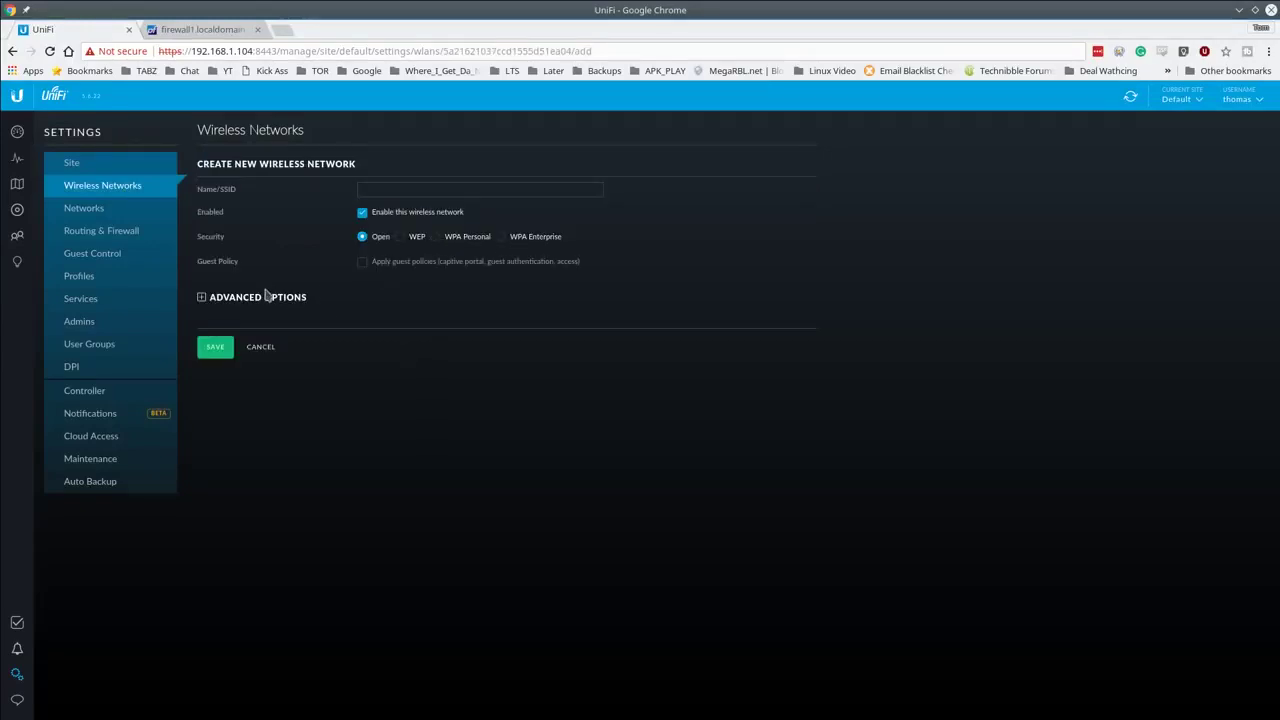
{"action": "left_click", "coordinate": [266, 298]}
{"action": "left_click", "coordinate": [410, 188]}
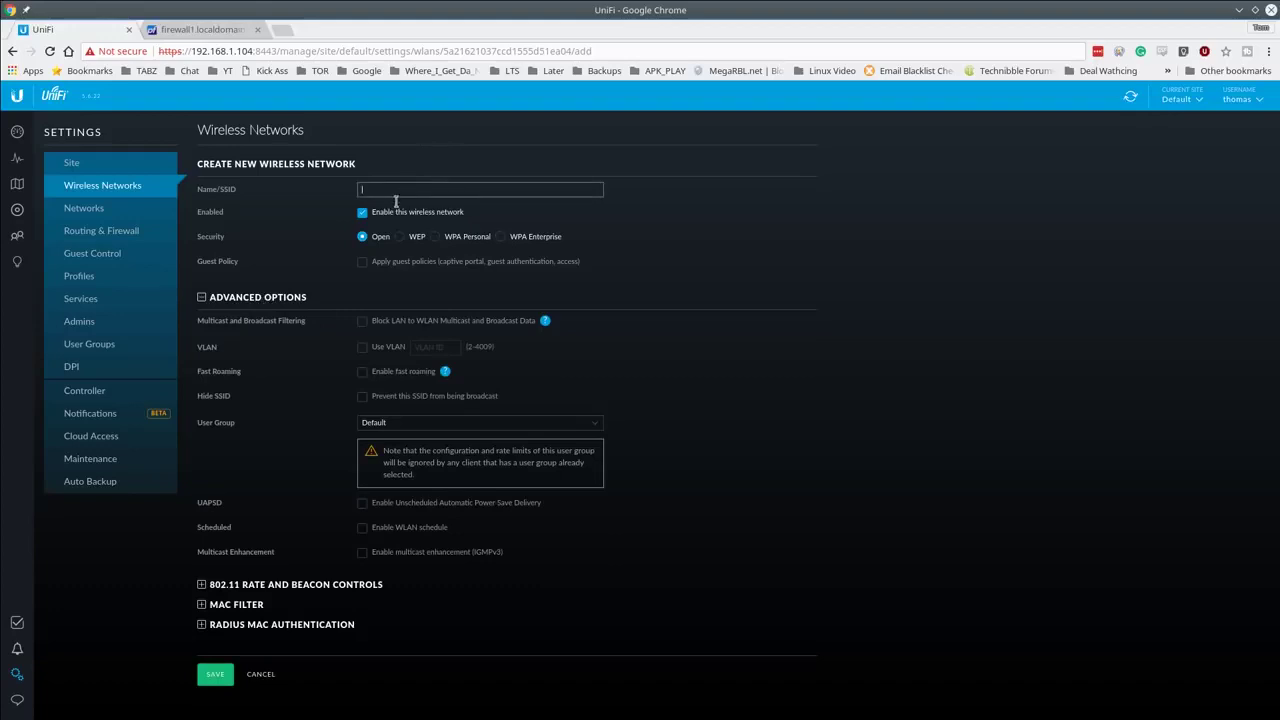
{"action": "type", "text": "TheGuest"}
{"action": "left_click", "coordinate": [365, 272]}
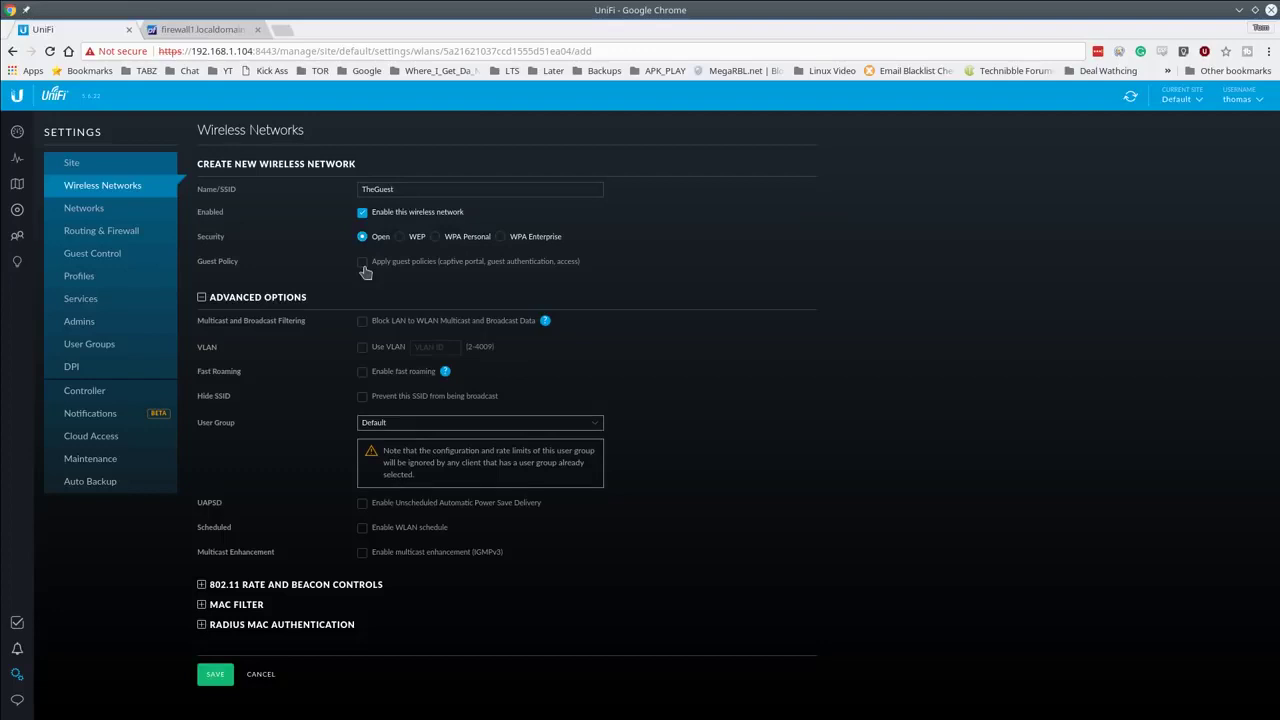
Step: Apply guest policies to TheGuest and save the network
{"action": "left_click", "coordinate": [362, 263]}
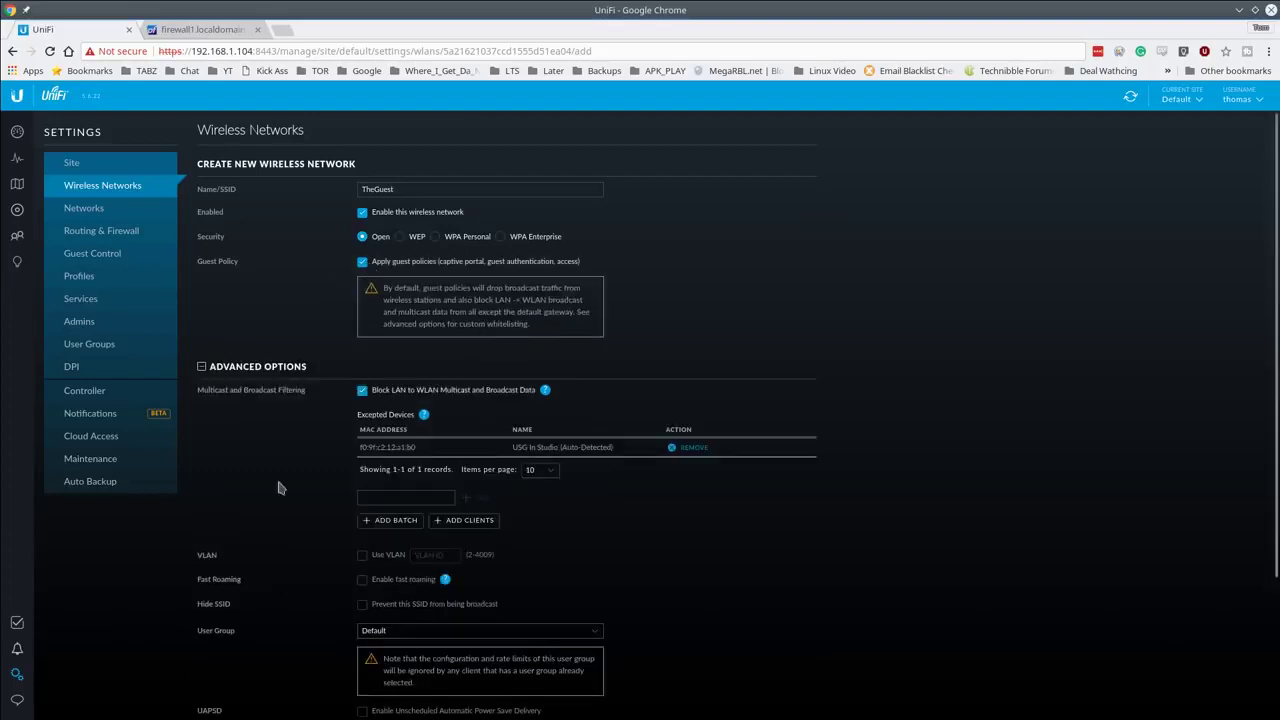
{"action": "scroll", "coordinate": [294, 460], "scroll_direction": "down", "scroll_amount": 4}
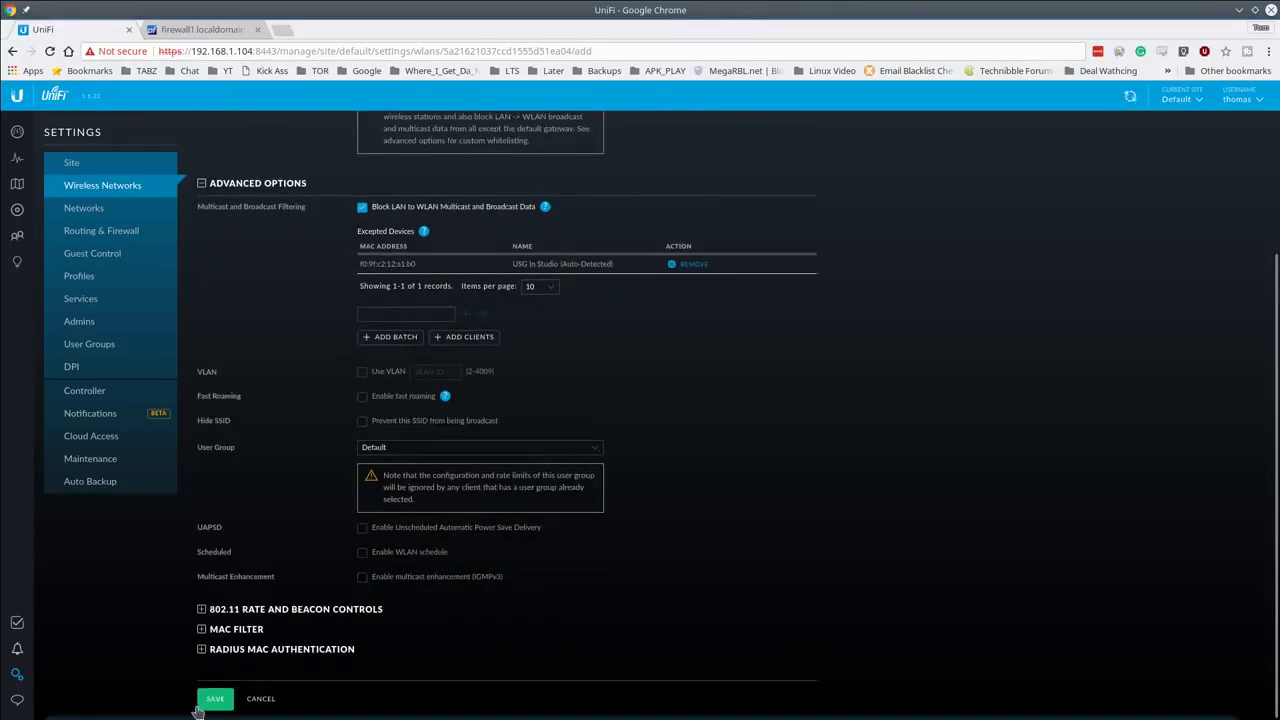
{"action": "left_click", "coordinate": [202, 183]}
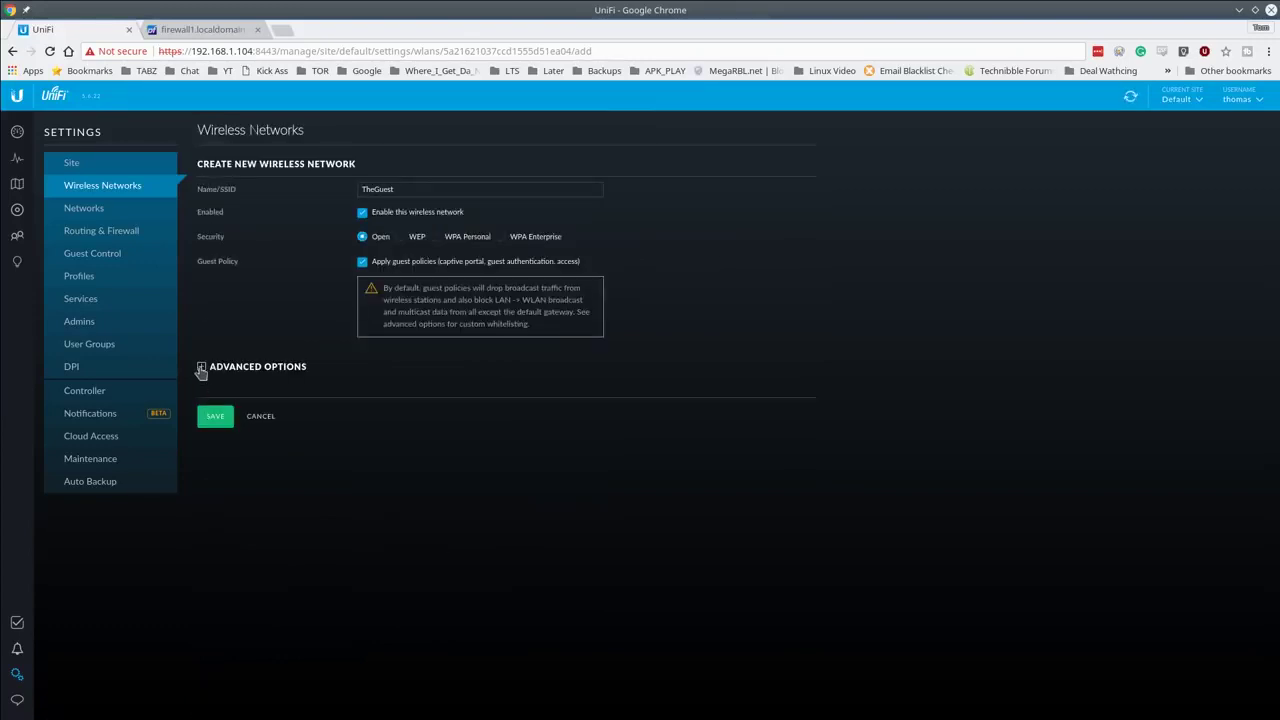
{"action": "left_click", "coordinate": [202, 367]}
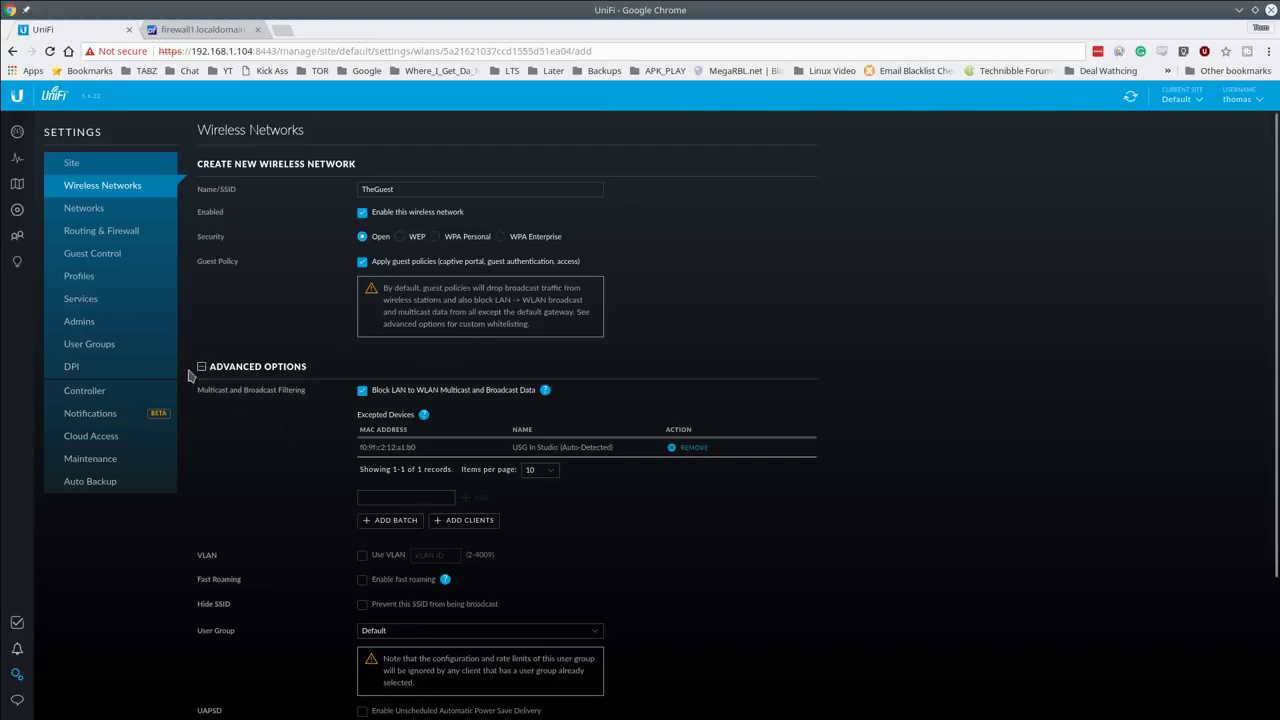
{"action": "left_click", "coordinate": [203, 367]}
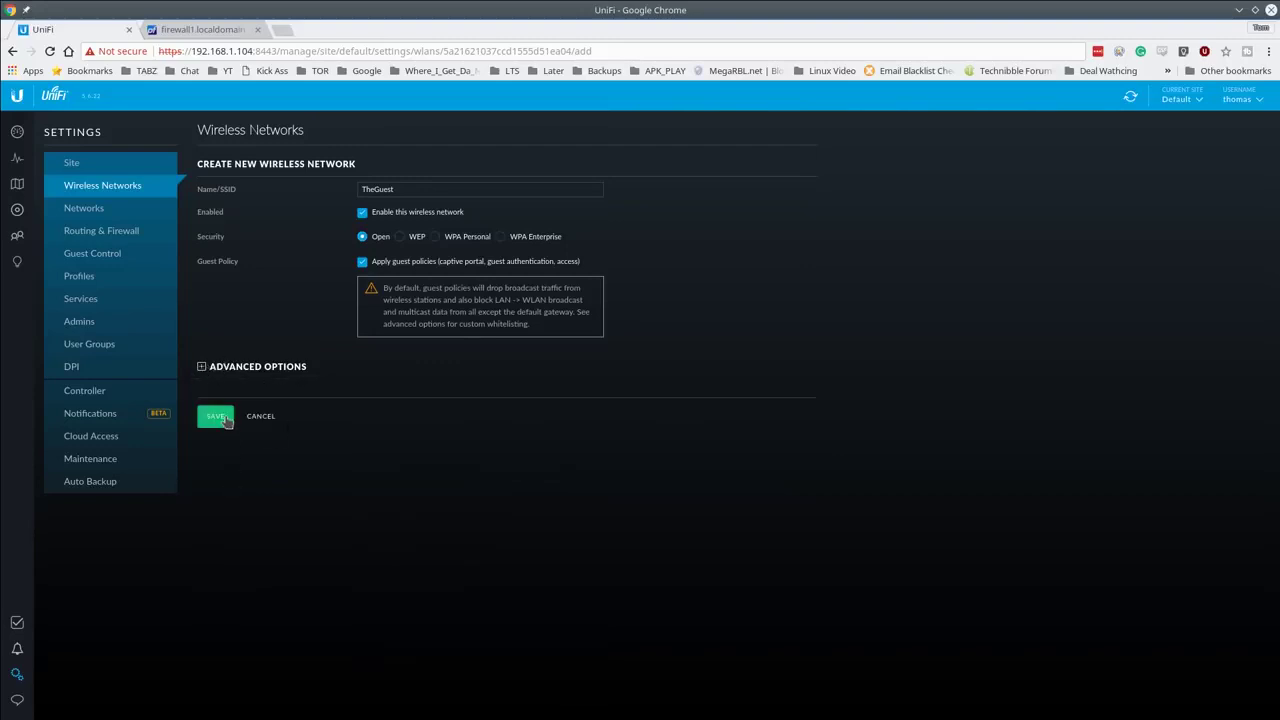
{"action": "left_click", "coordinate": [224, 418]}
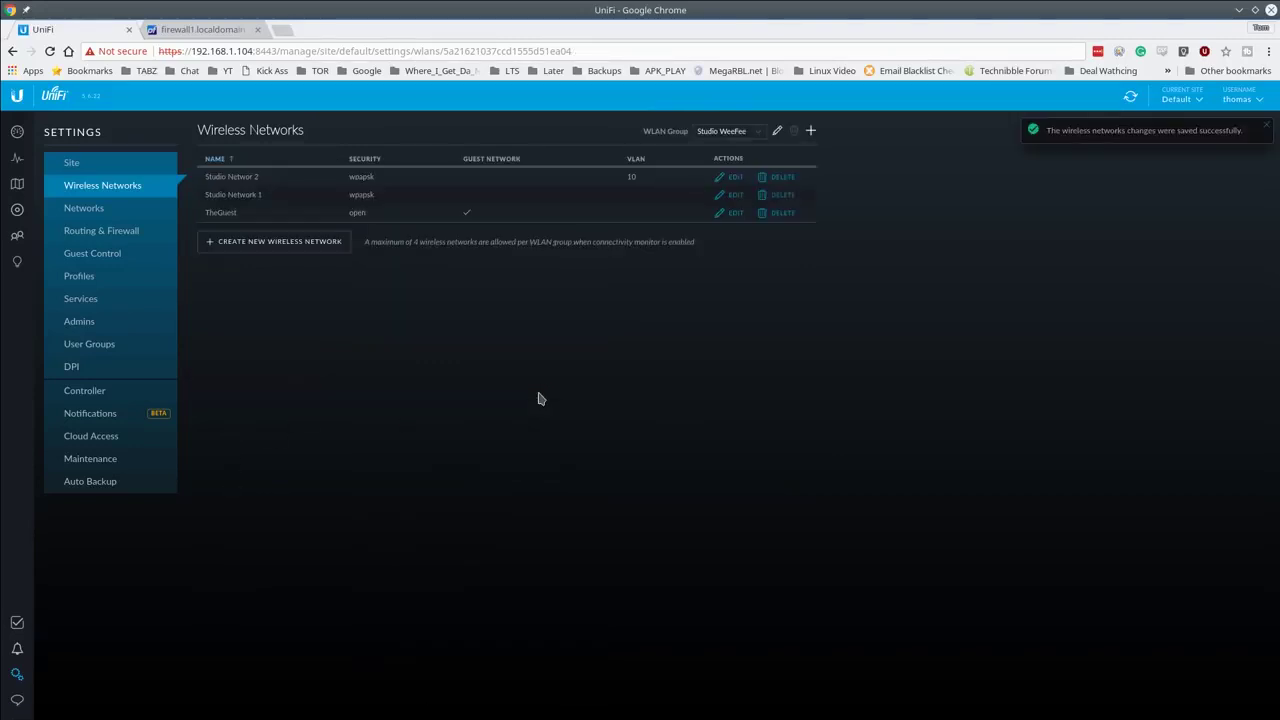
Step: Turn on Enable Guest Portal in Guest Control and apply the changes, reapplying them once more
{"action": "left_click", "coordinate": [122, 256]}
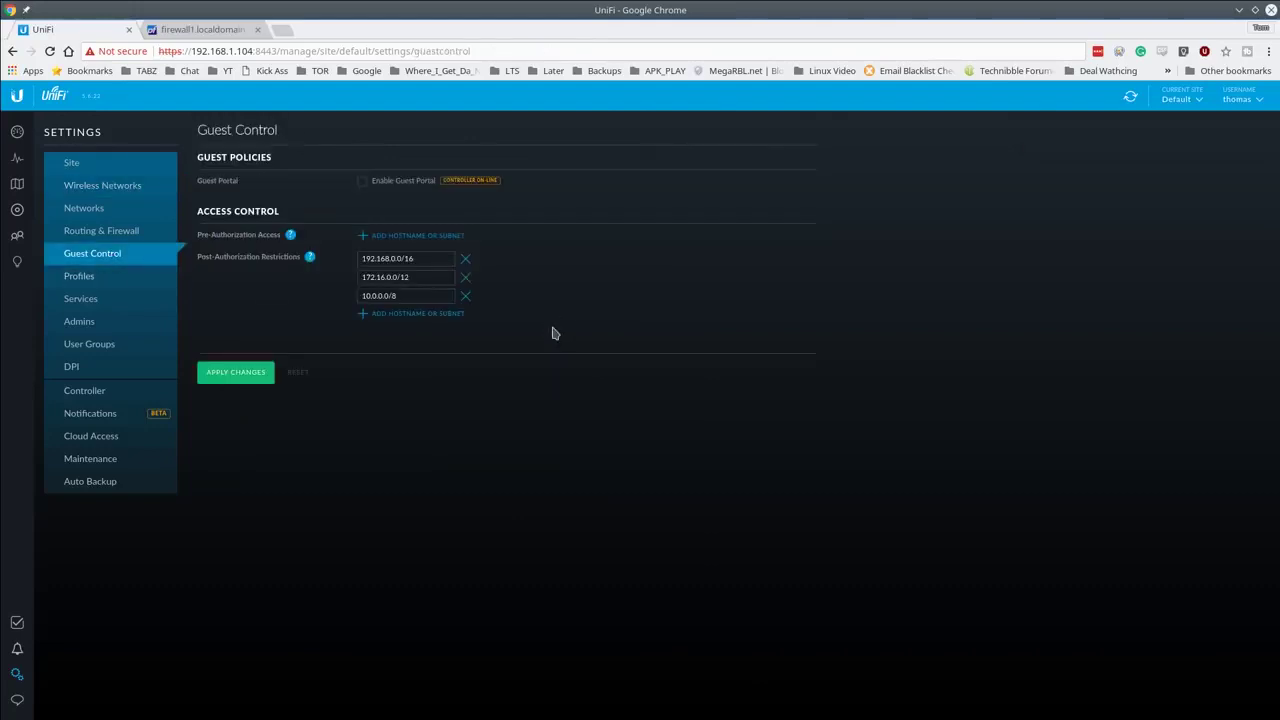
{"action": "left_click", "coordinate": [400, 183]}
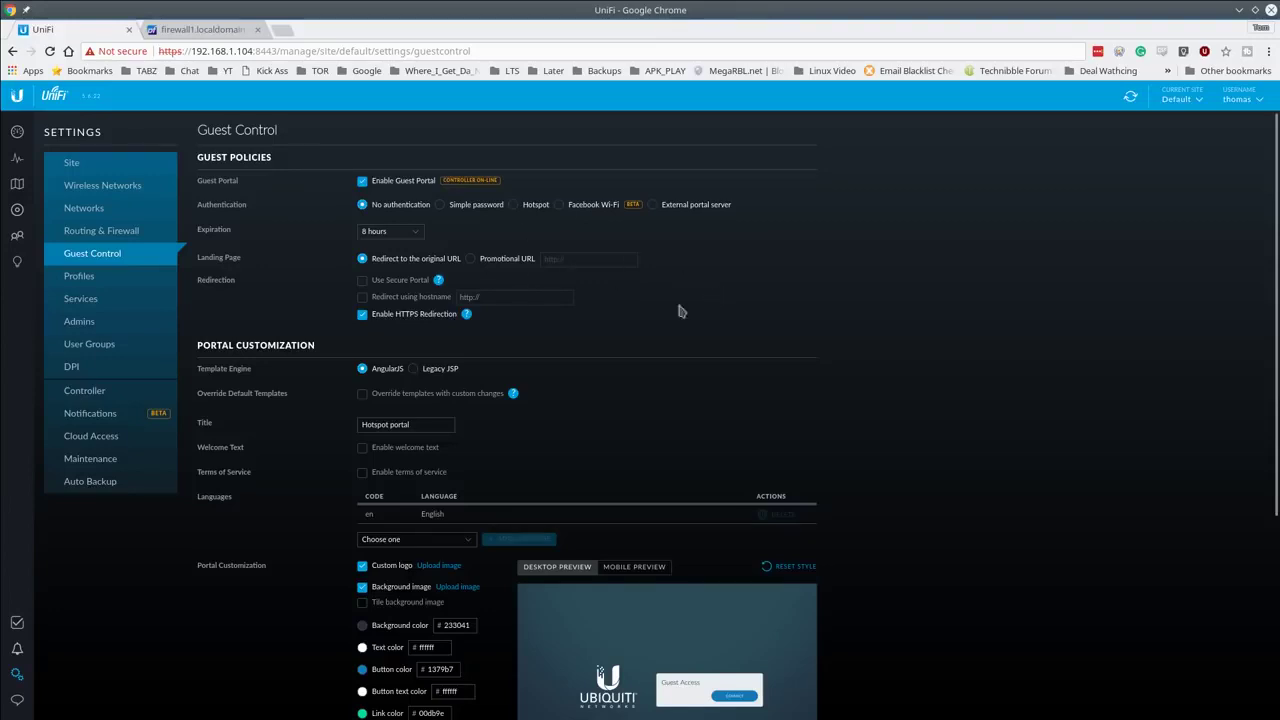
{"action": "scroll", "coordinate": [600, 330], "scroll_direction": "down", "scroll_amount": 1}
{"action": "scroll", "coordinate": [580, 350], "scroll_direction": "down", "scroll_amount": 5}
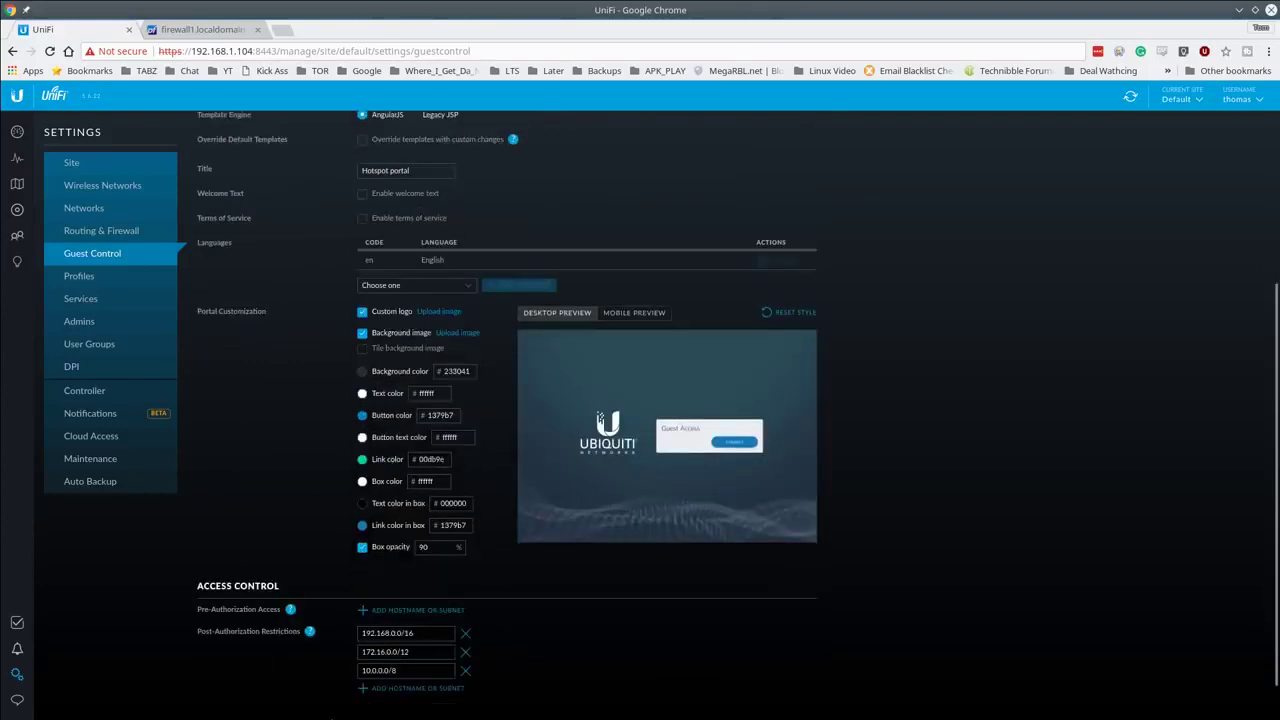
{"action": "left_click", "coordinate": [243, 698]}
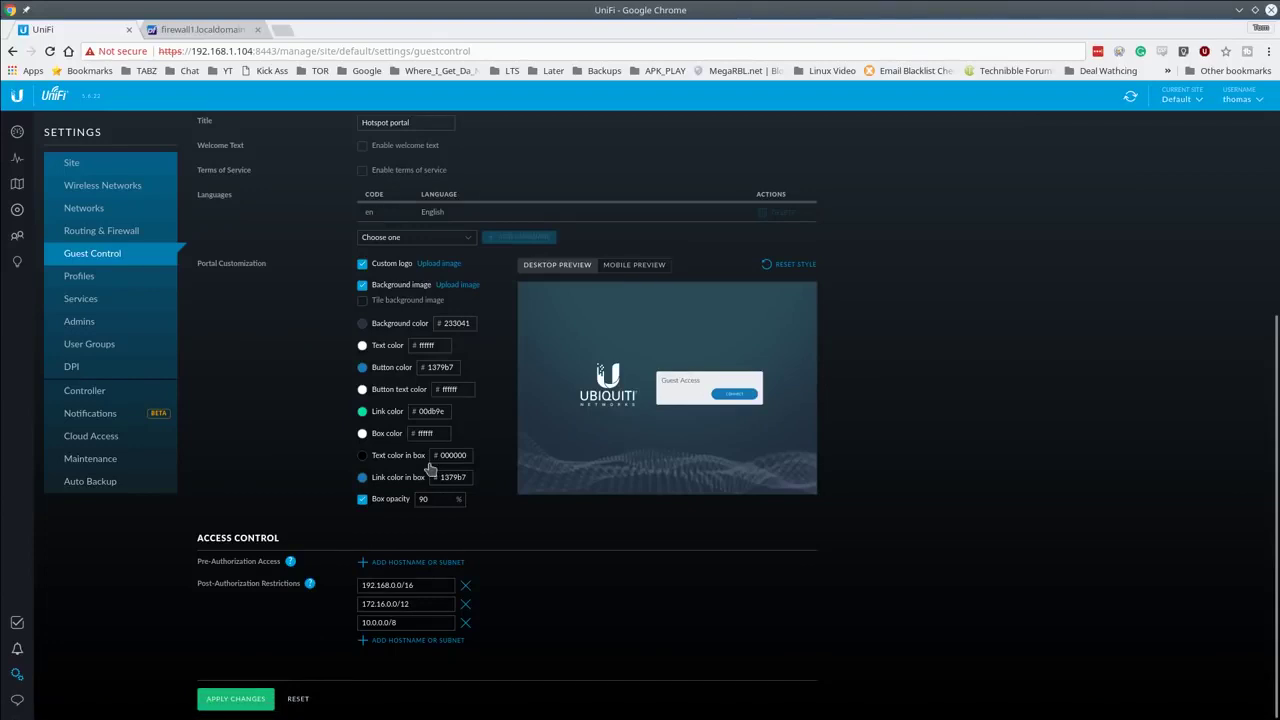
{"action": "scroll", "coordinate": [265, 276], "scroll_direction": "up", "scroll_amount": 6}
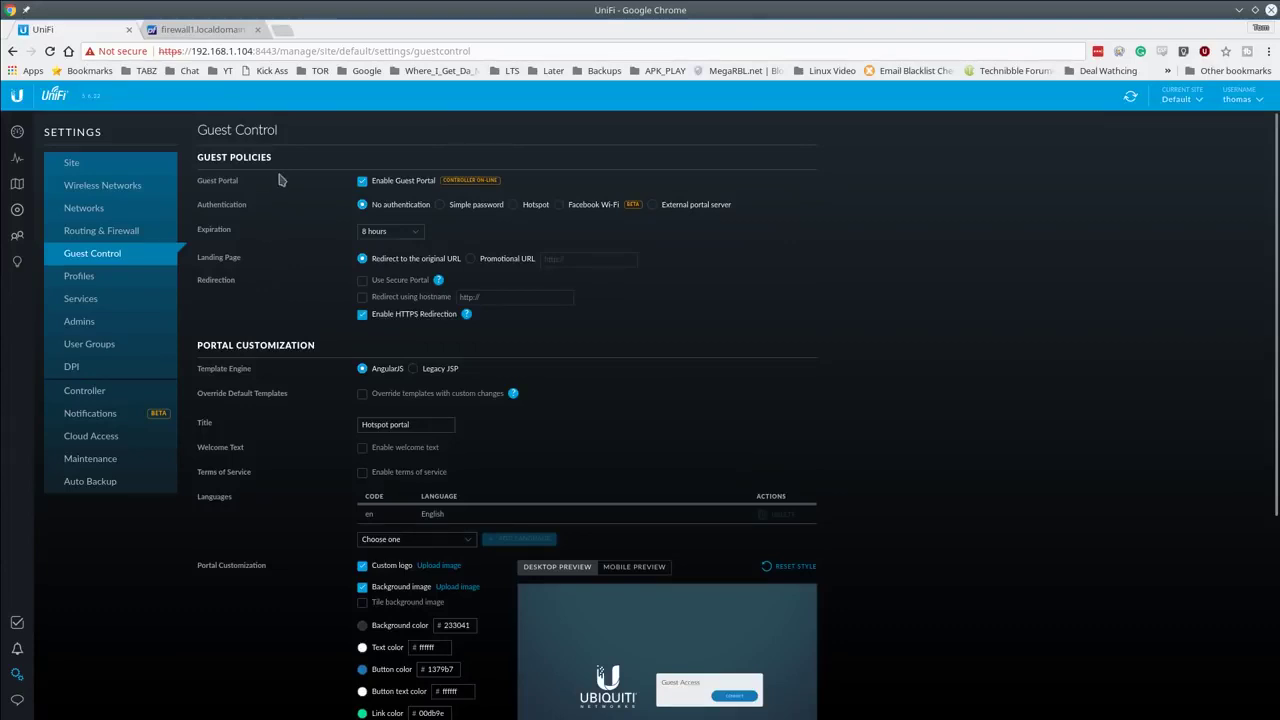
{"action": "scroll", "coordinate": [263, 382], "scroll_direction": "down", "scroll_amount": 3}
{"action": "scroll", "coordinate": [310, 643], "scroll_direction": "down", "scroll_amount": 3}
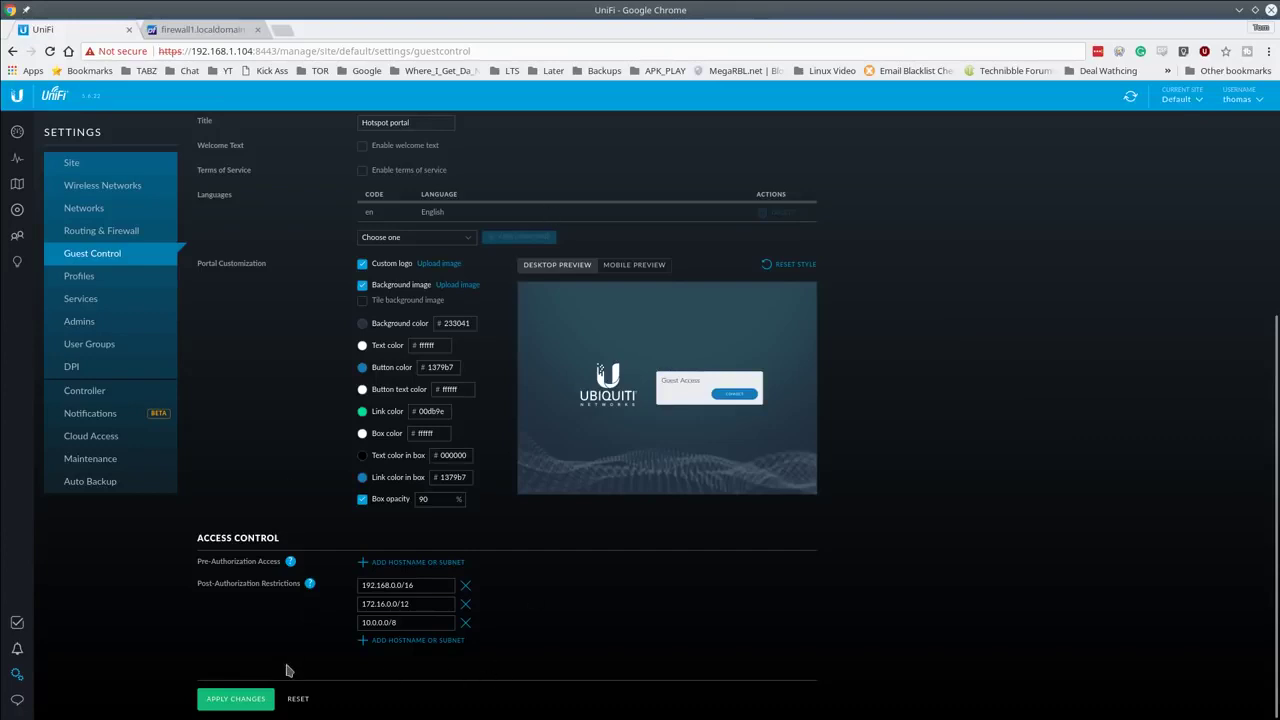
{"action": "left_click", "coordinate": [236, 699]}
Step: Zoom into the phone screenshot of the Sign in to TheGuest page, then return to UniFi
{"action": "left_click", "coordinate": [191, 30]}
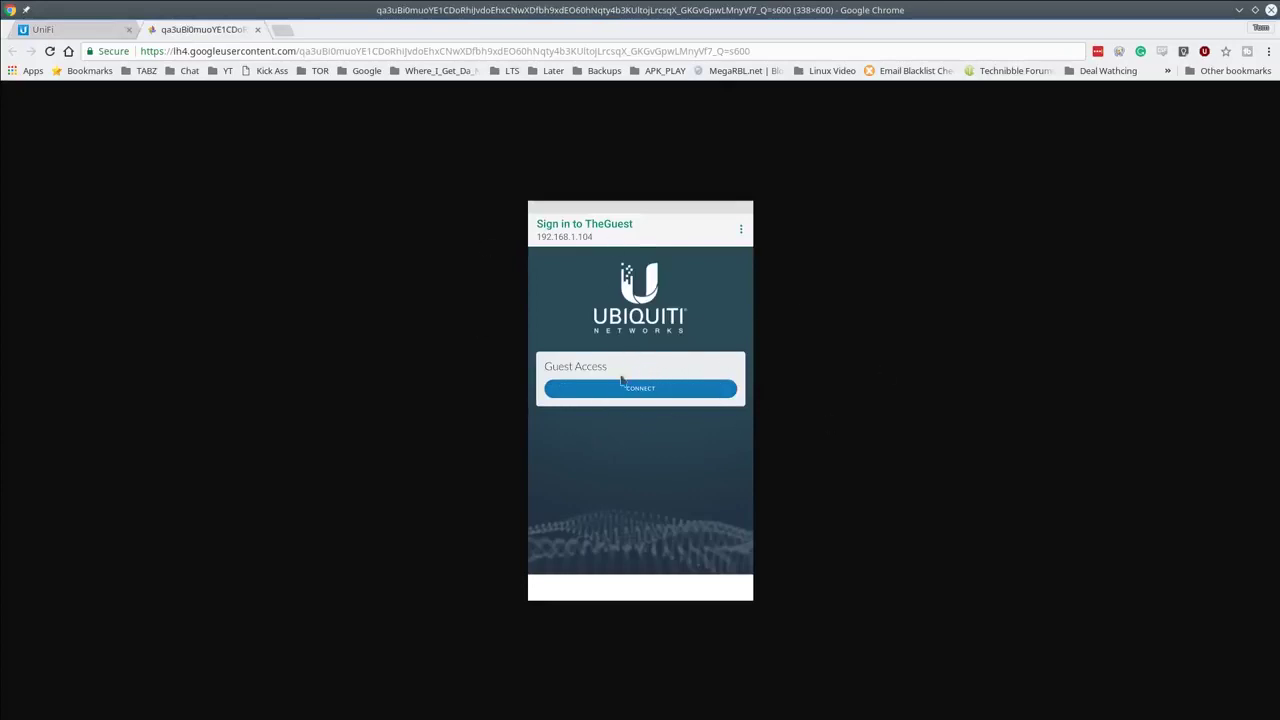
{"action": "scroll", "coordinate": [606, 344], "scroll_direction": "up", "scroll_amount": 3}
{"action": "scroll", "coordinate": [606, 344], "scroll_direction": "up", "scroll_amount": 1}
{"action": "scroll", "coordinate": [600, 354], "scroll_direction": "down", "scroll_amount": 1}
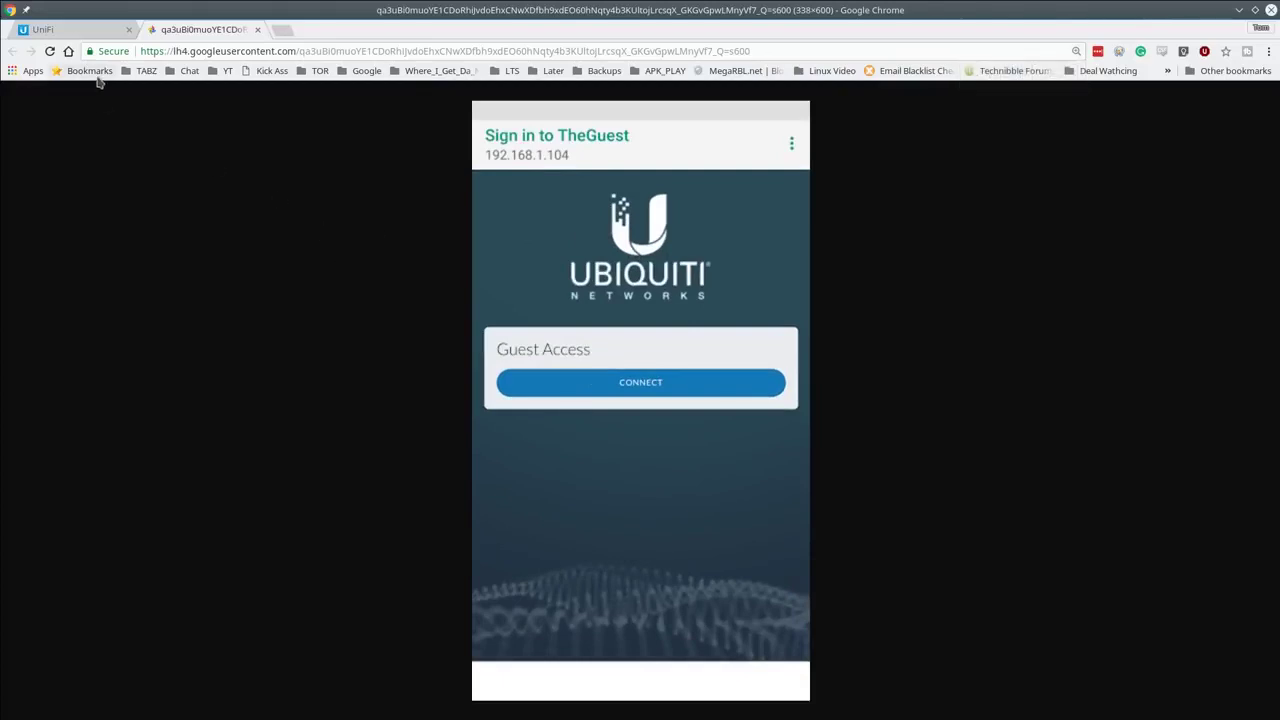
{"action": "left_click", "coordinate": [63, 33]}
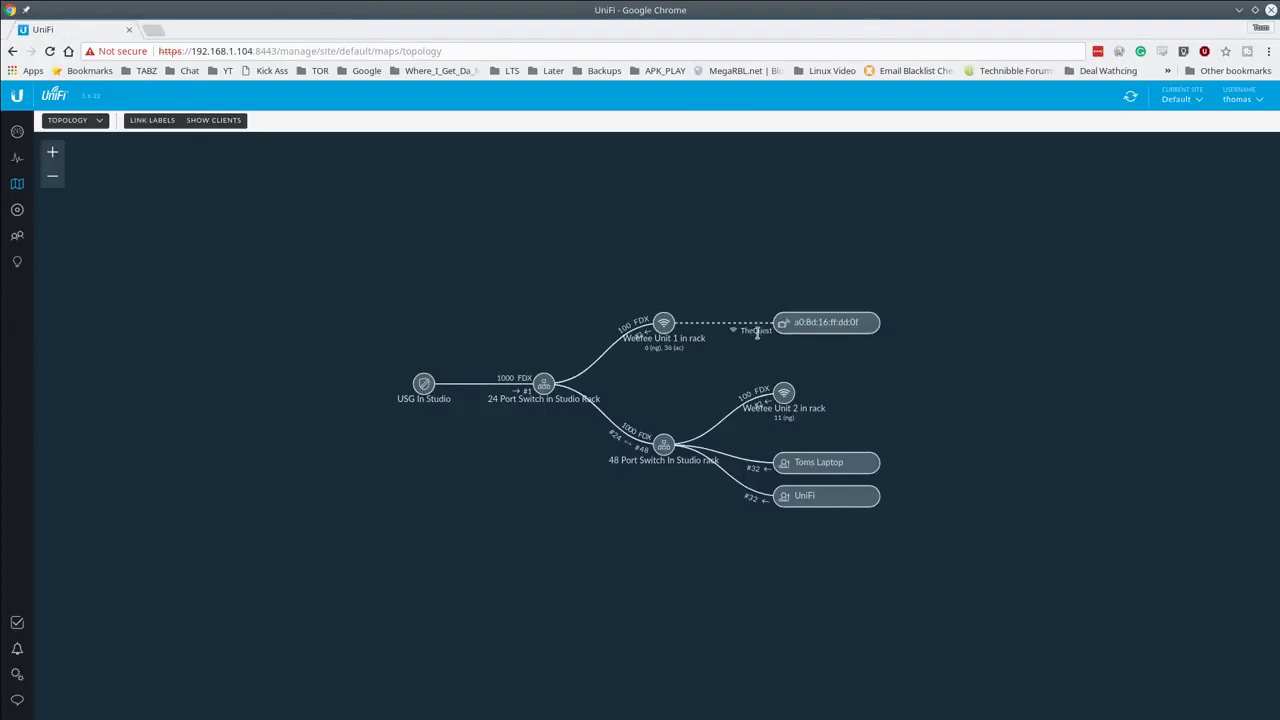
Step: Open the properties of the guest client linked to Weefee Unit 1 in rack via TheGuest
{"action": "left_click", "coordinate": [822, 323]}
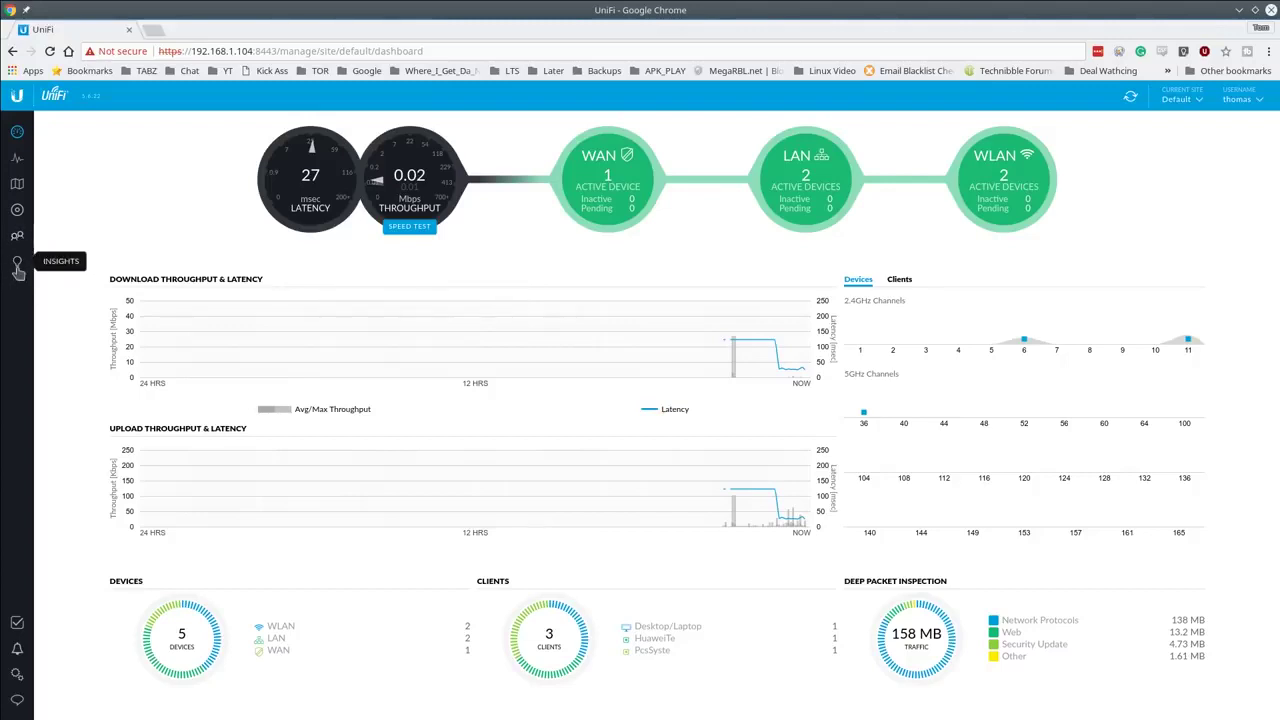
Step: Show the Past Guest Authorizations insight for 11/30/2017–12/01/2017
{"action": "left_click", "coordinate": [18, 270]}
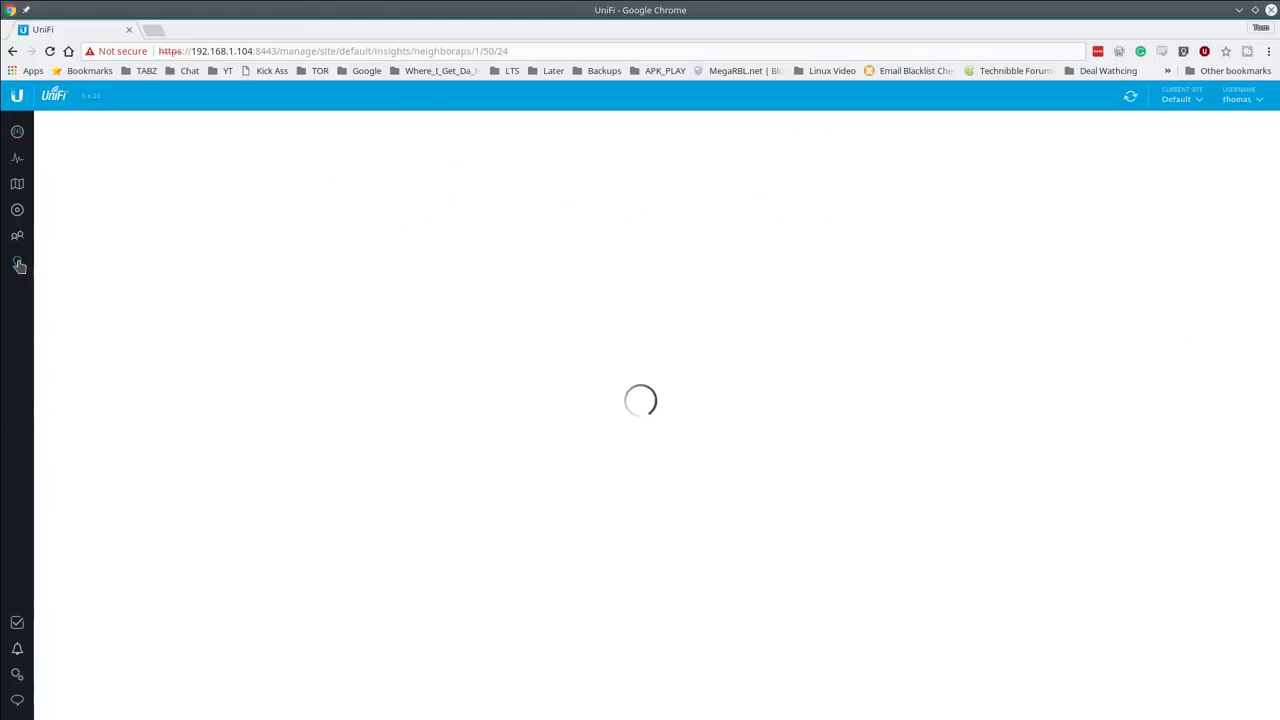
{"action": "left_click", "coordinate": [175, 122]}
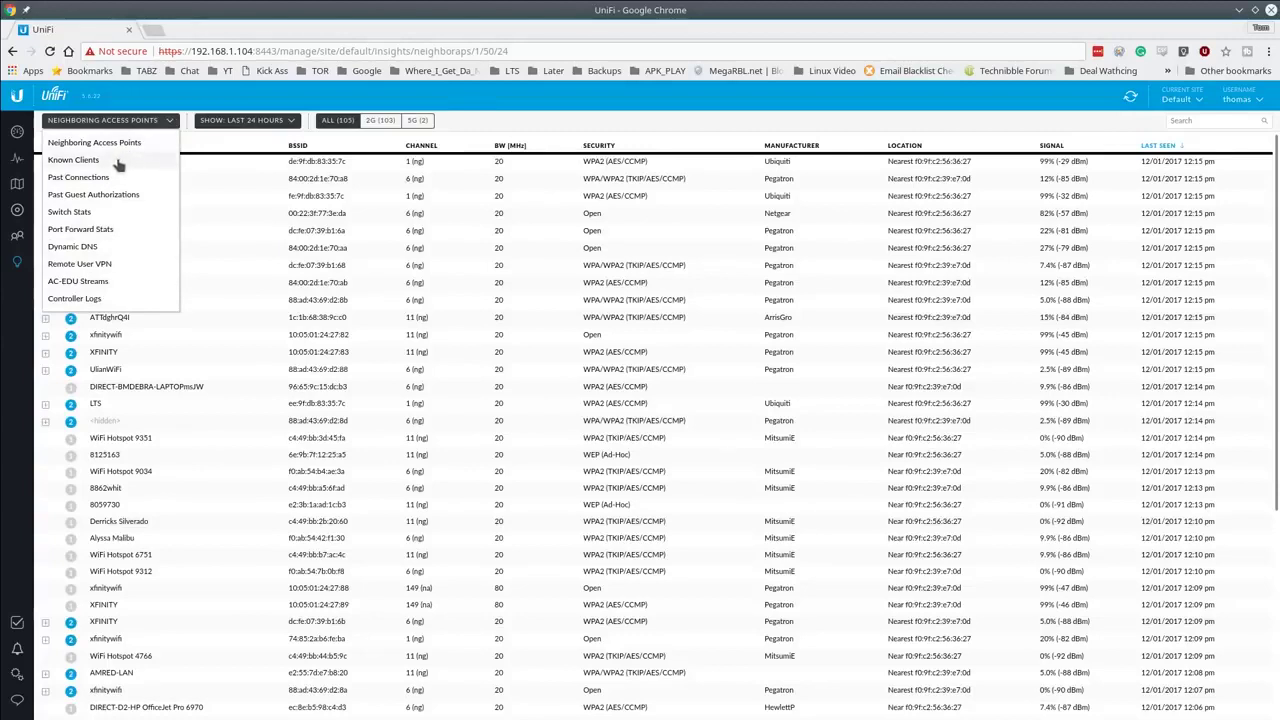
{"action": "left_click", "coordinate": [110, 194]}
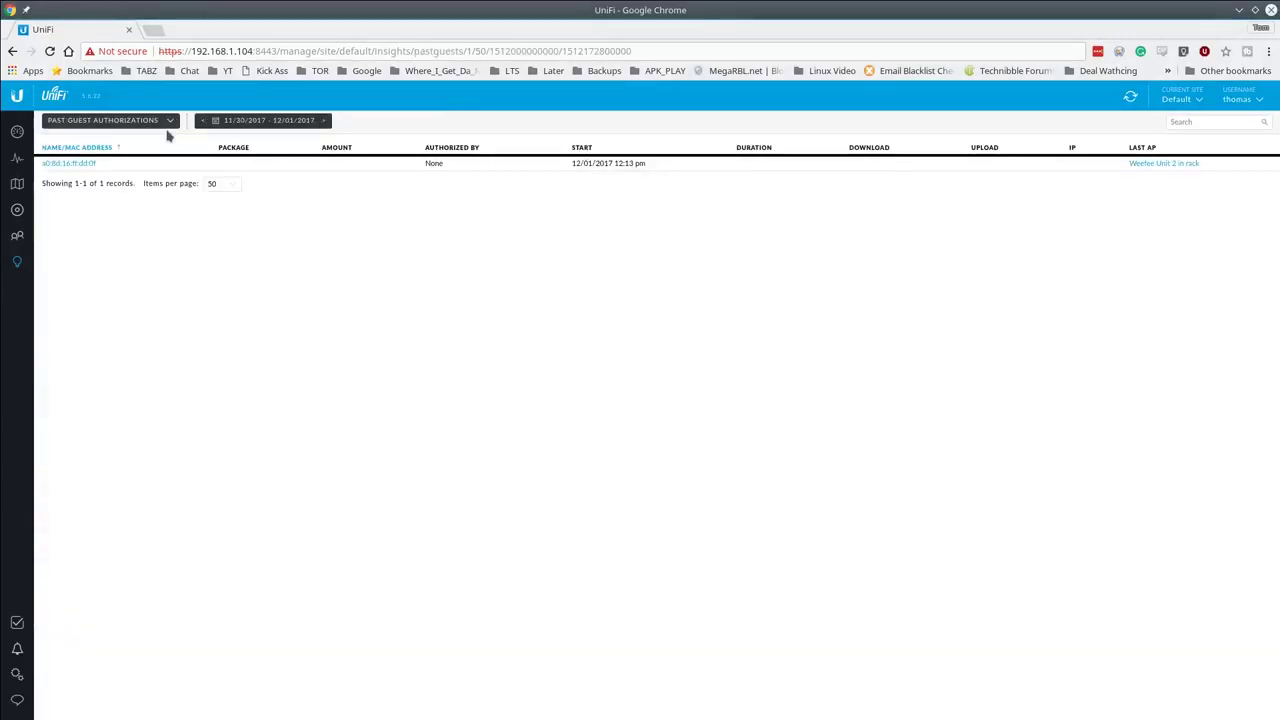
{"action": "left_click", "coordinate": [290, 121]}
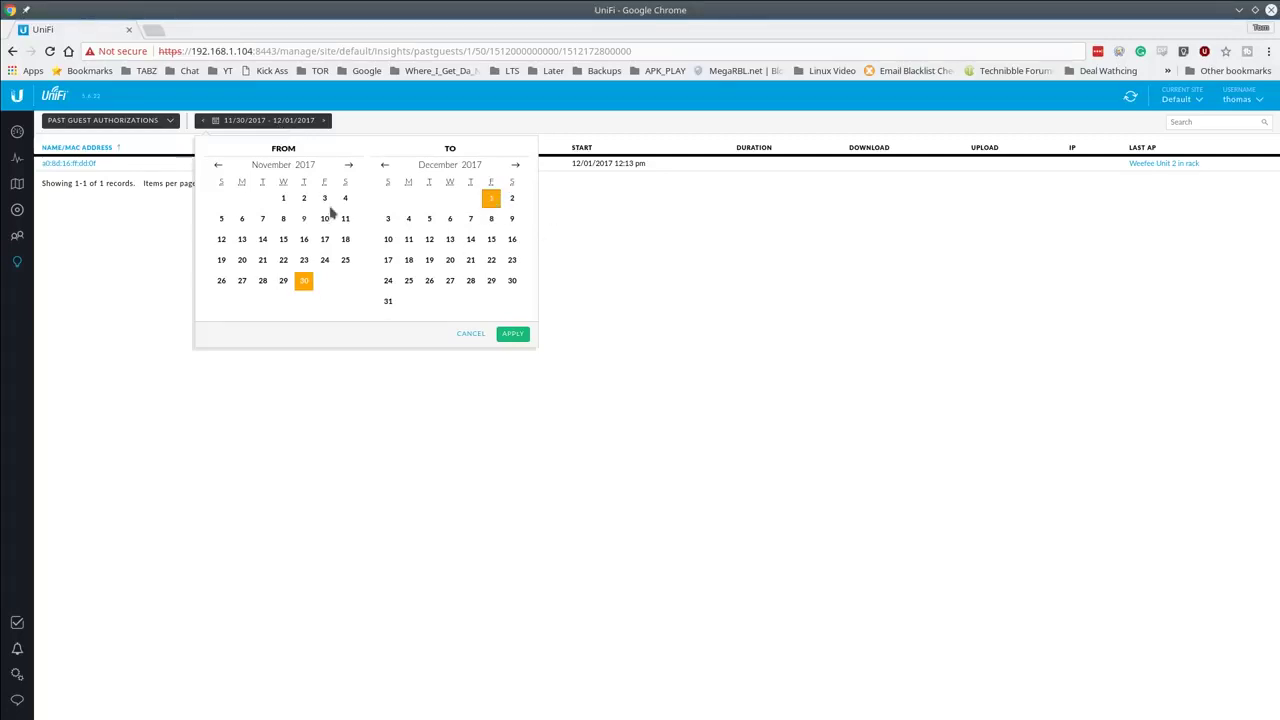
{"action": "left_click", "coordinate": [458, 336]}
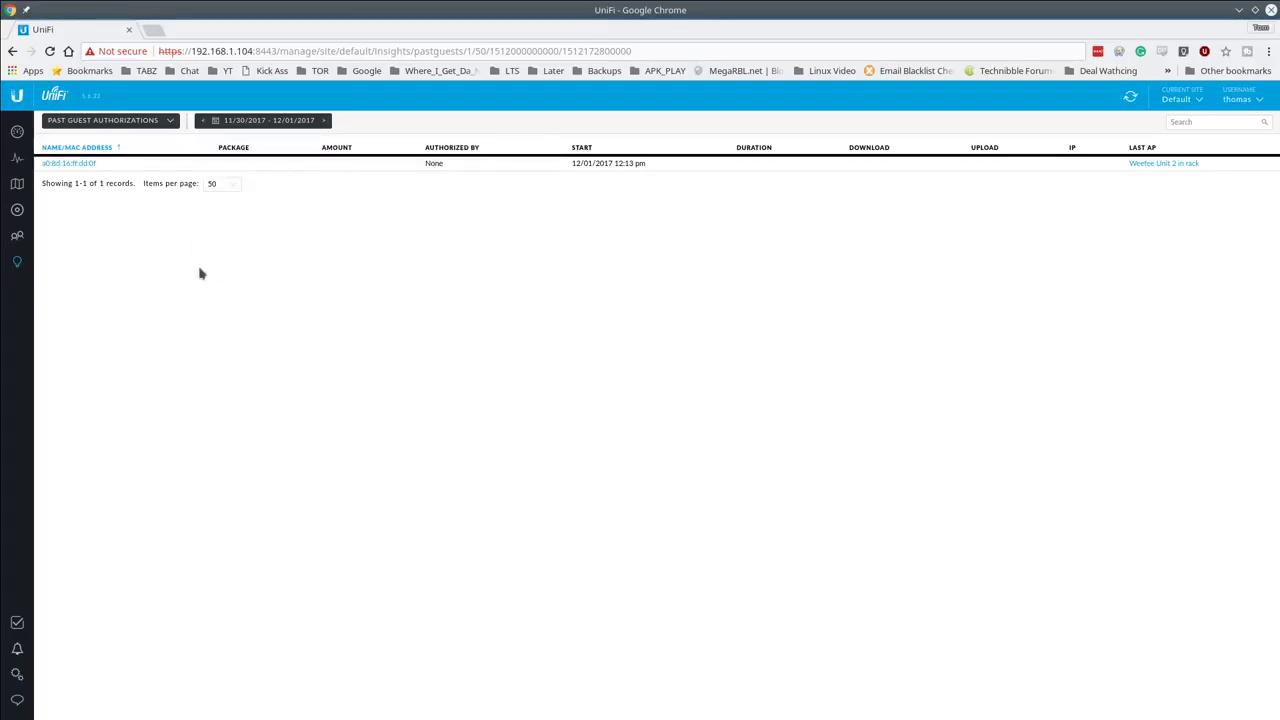
Step: View the listed guest device's connection details, then close them
{"action": "left_click", "coordinate": [72, 165]}
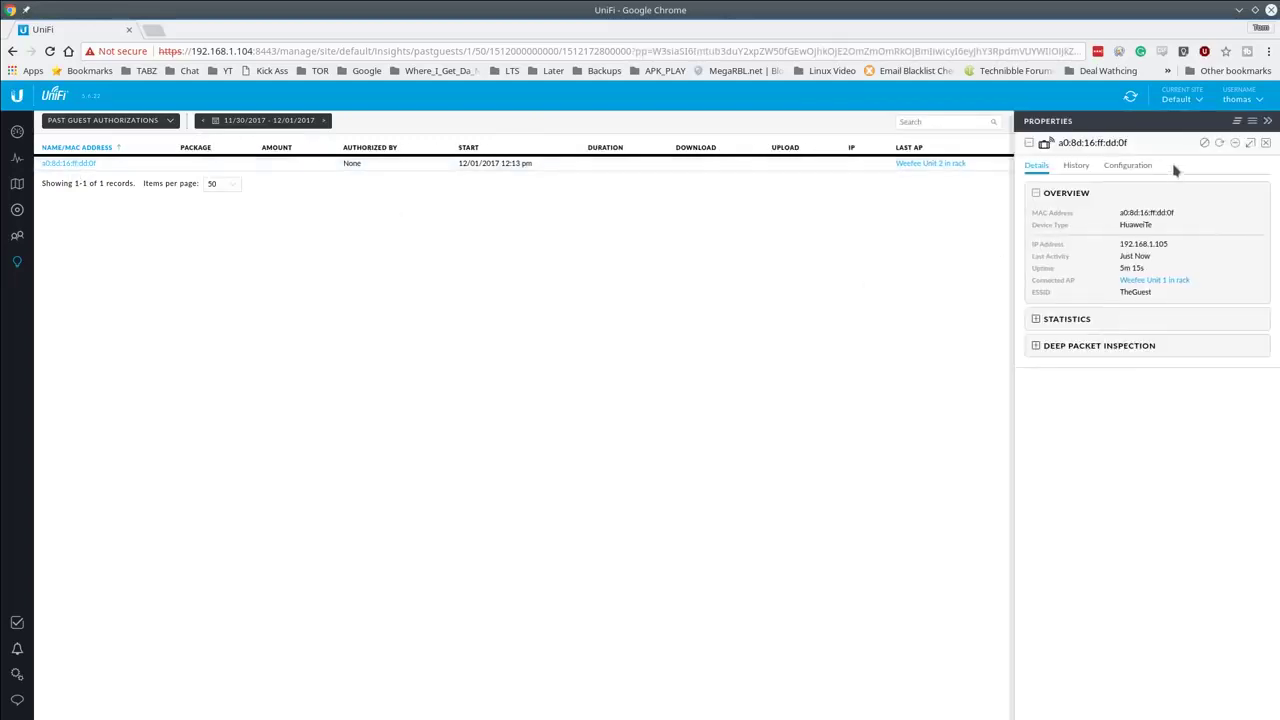
{"action": "left_click", "coordinate": [1265, 145]}
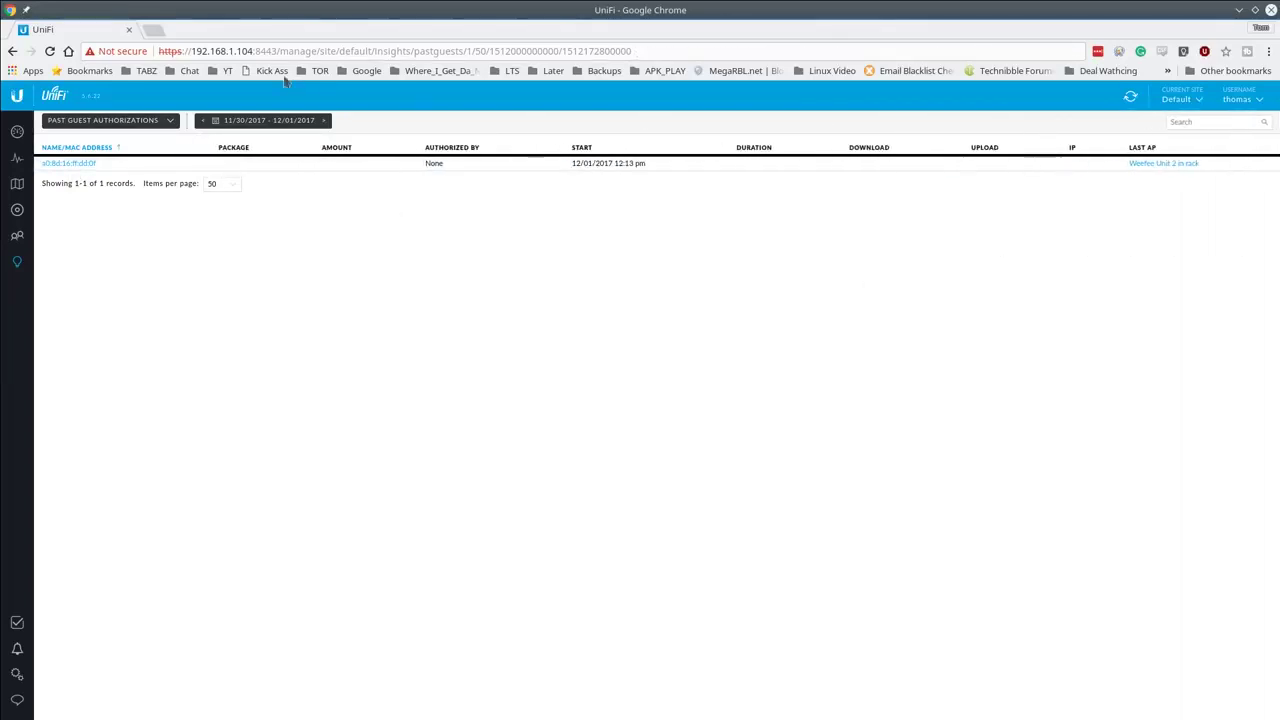
{"action": "left_click", "coordinate": [148, 126]}
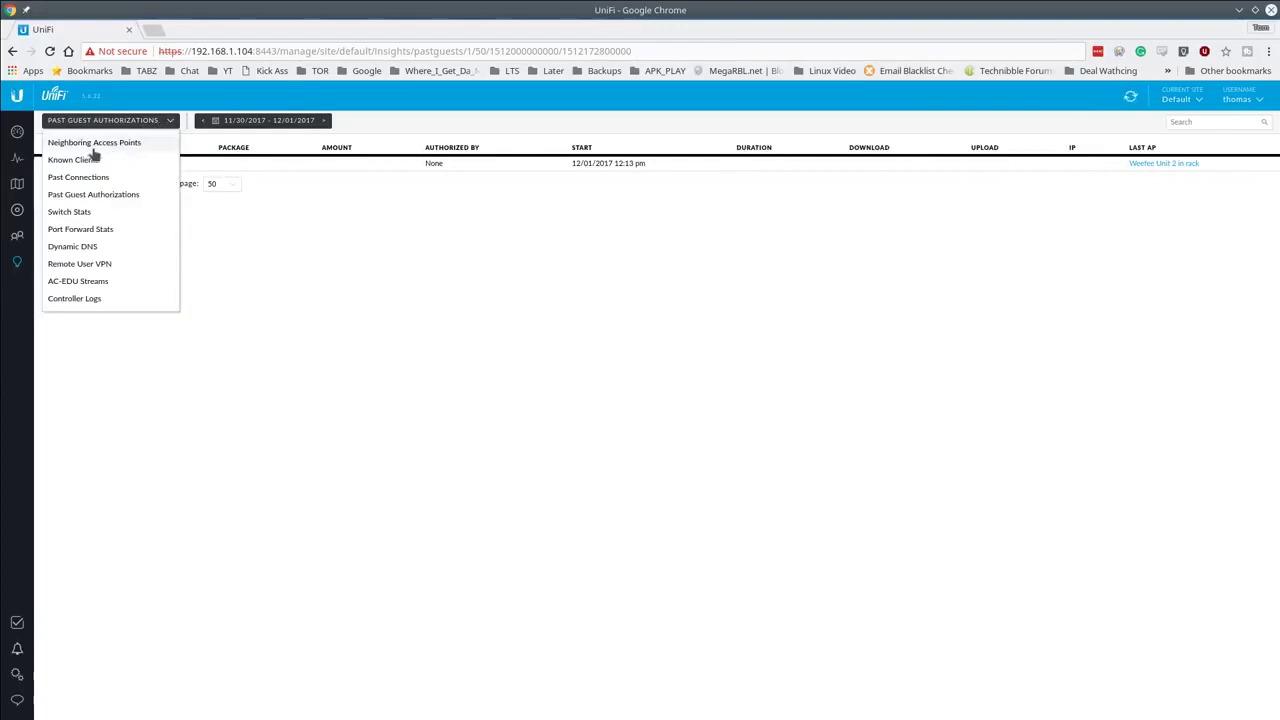
Step: Browse the Neighboring Access Points report and expand the XFINITY entry
{"action": "left_click", "coordinate": [92, 146]}
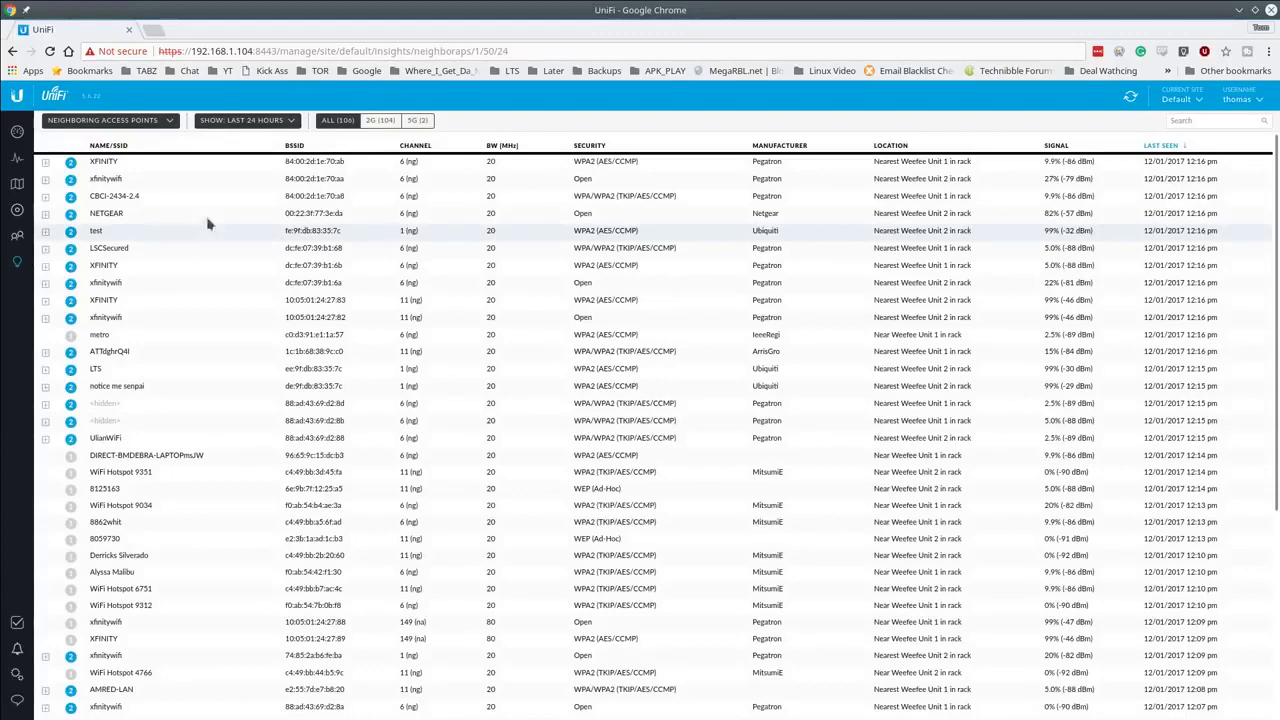
{"action": "scroll", "coordinate": [176, 428], "scroll_direction": "down", "scroll_amount": 2}
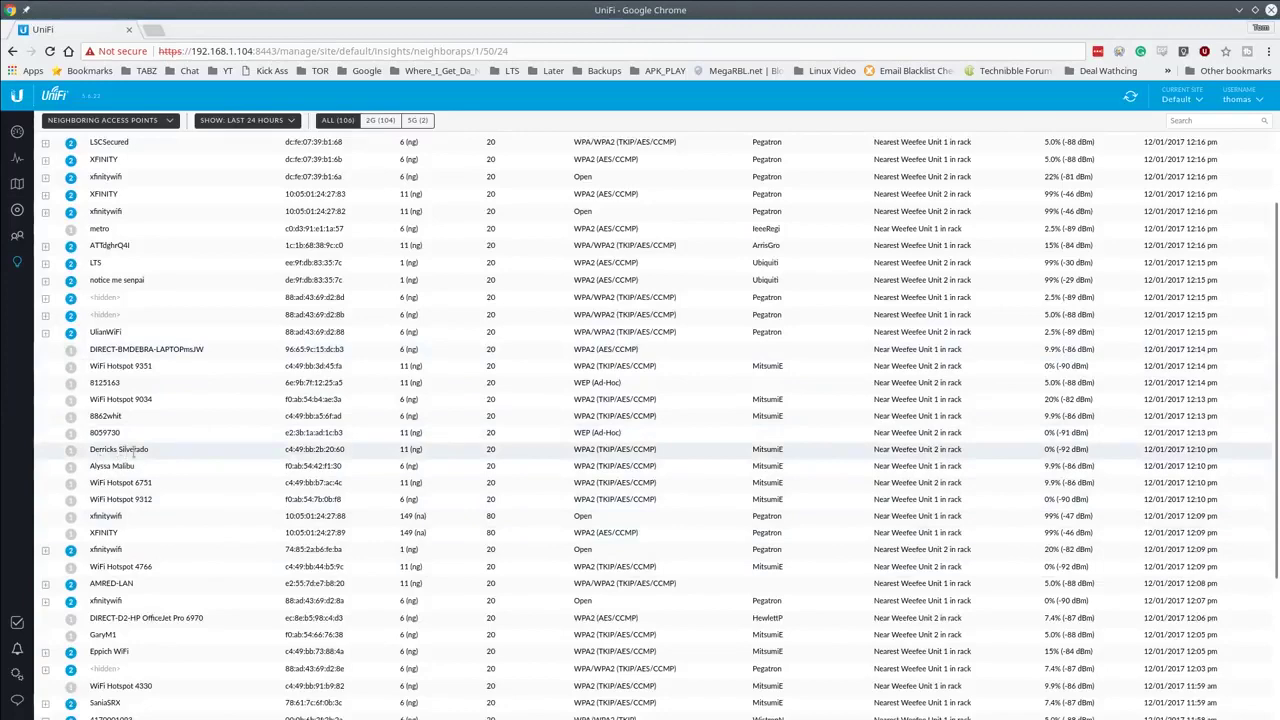
{"action": "scroll", "coordinate": [116, 450], "scroll_direction": "down", "scroll_amount": 1}
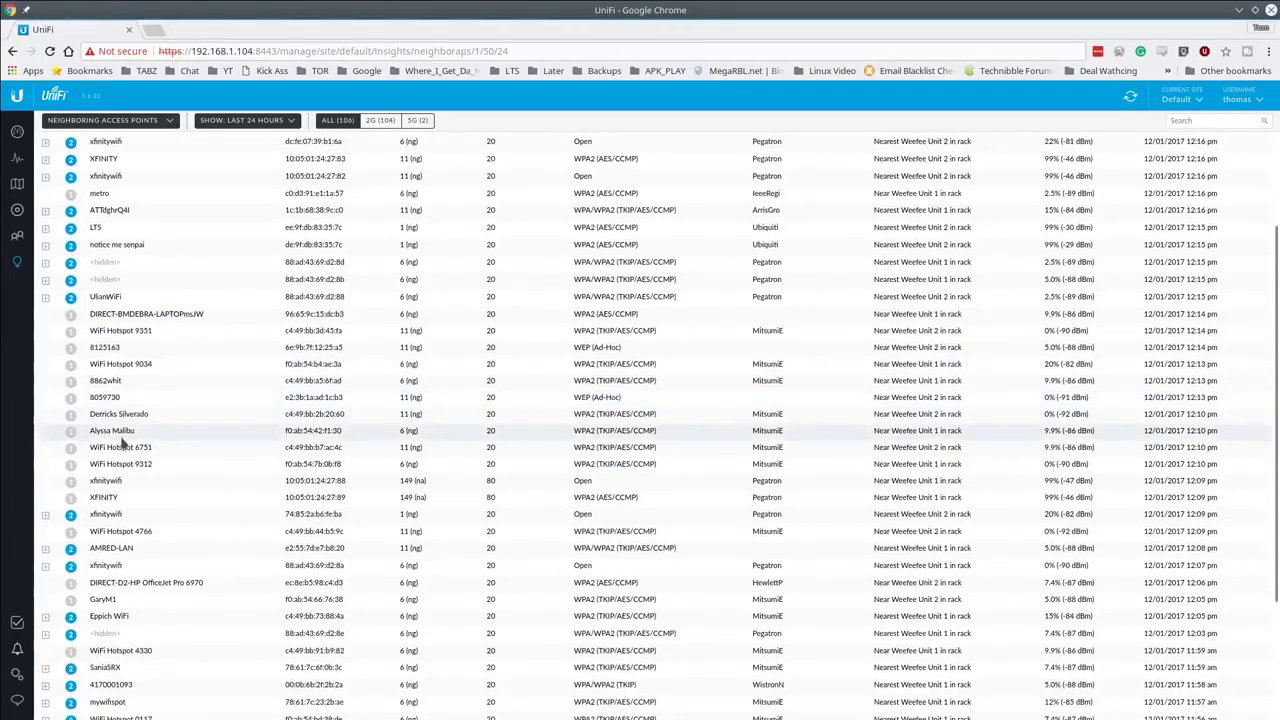
{"action": "scroll", "coordinate": [140, 413], "scroll_direction": "down", "scroll_amount": 2}
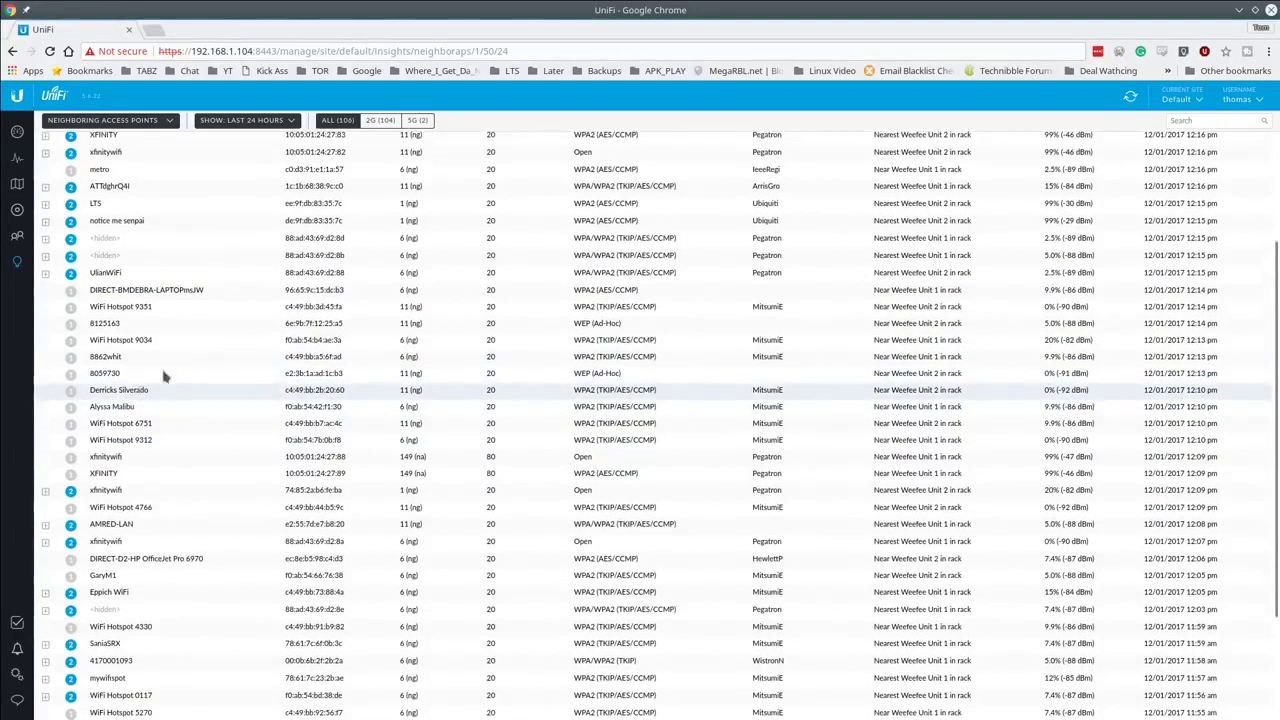
{"action": "scroll", "coordinate": [145, 405], "scroll_direction": "down", "scroll_amount": 2}
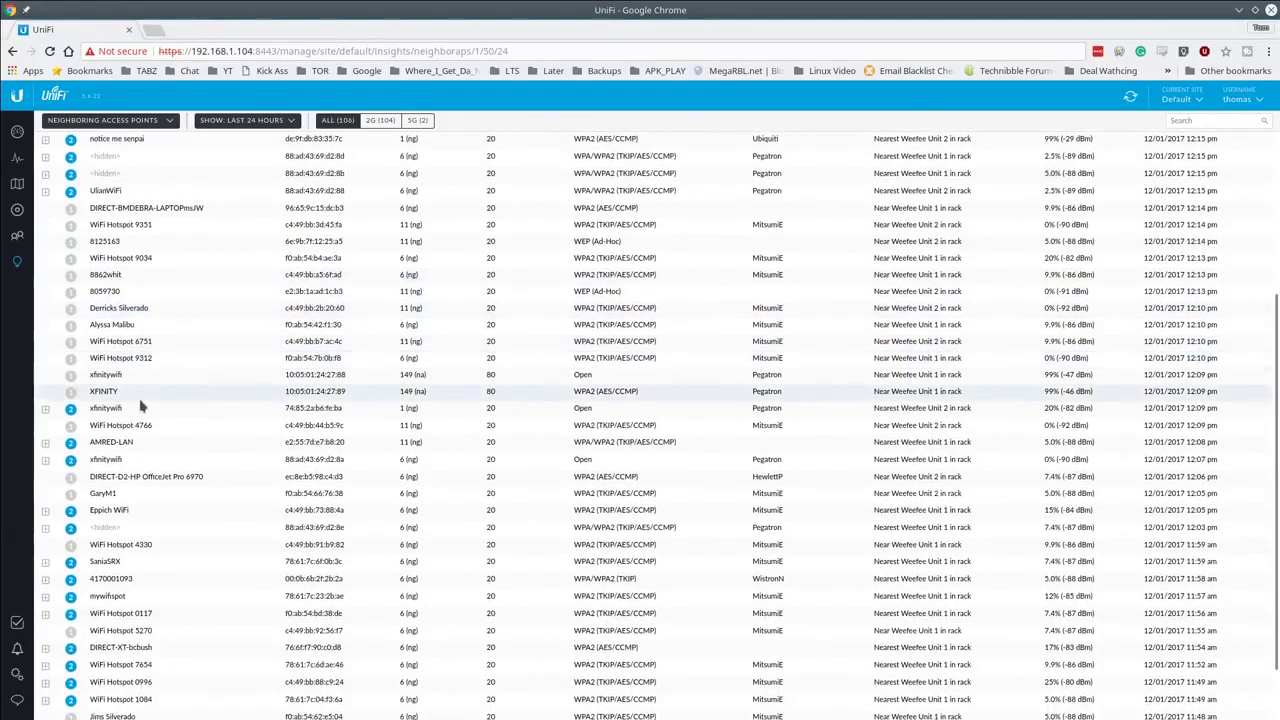
{"action": "scroll", "coordinate": [145, 395], "scroll_direction": "up", "scroll_amount": 8}
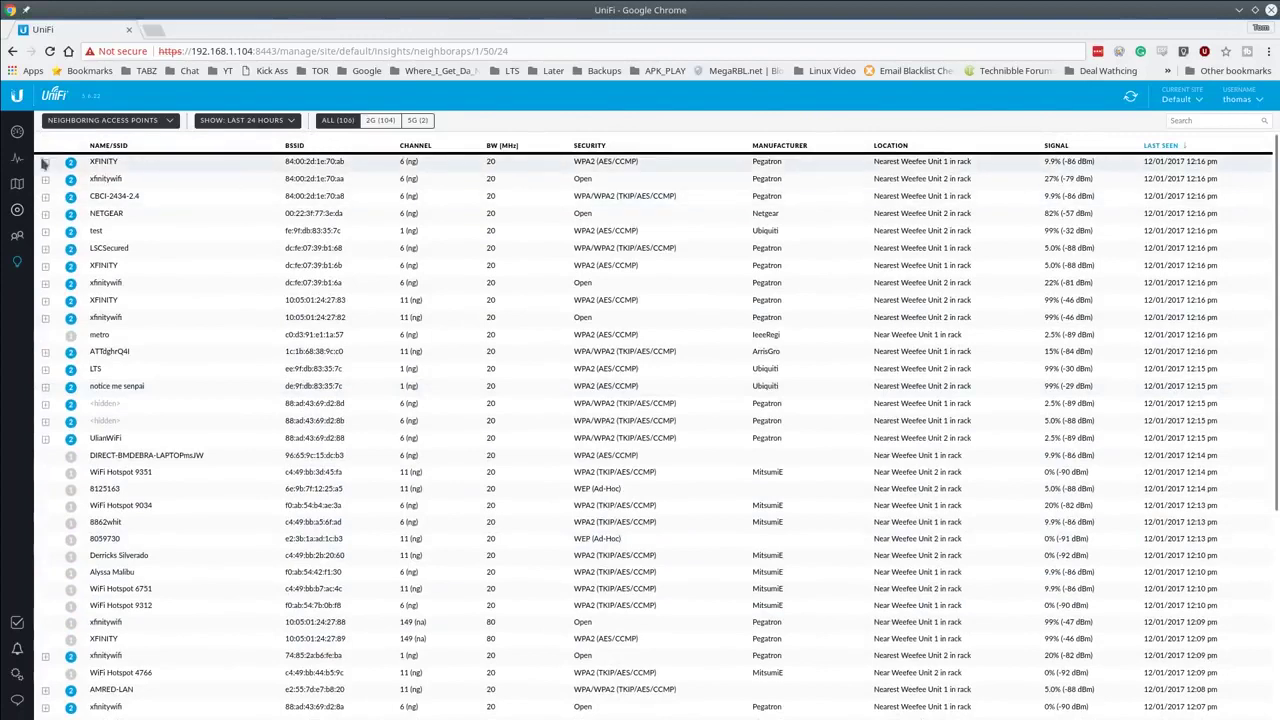
{"action": "left_click", "coordinate": [46, 165]}
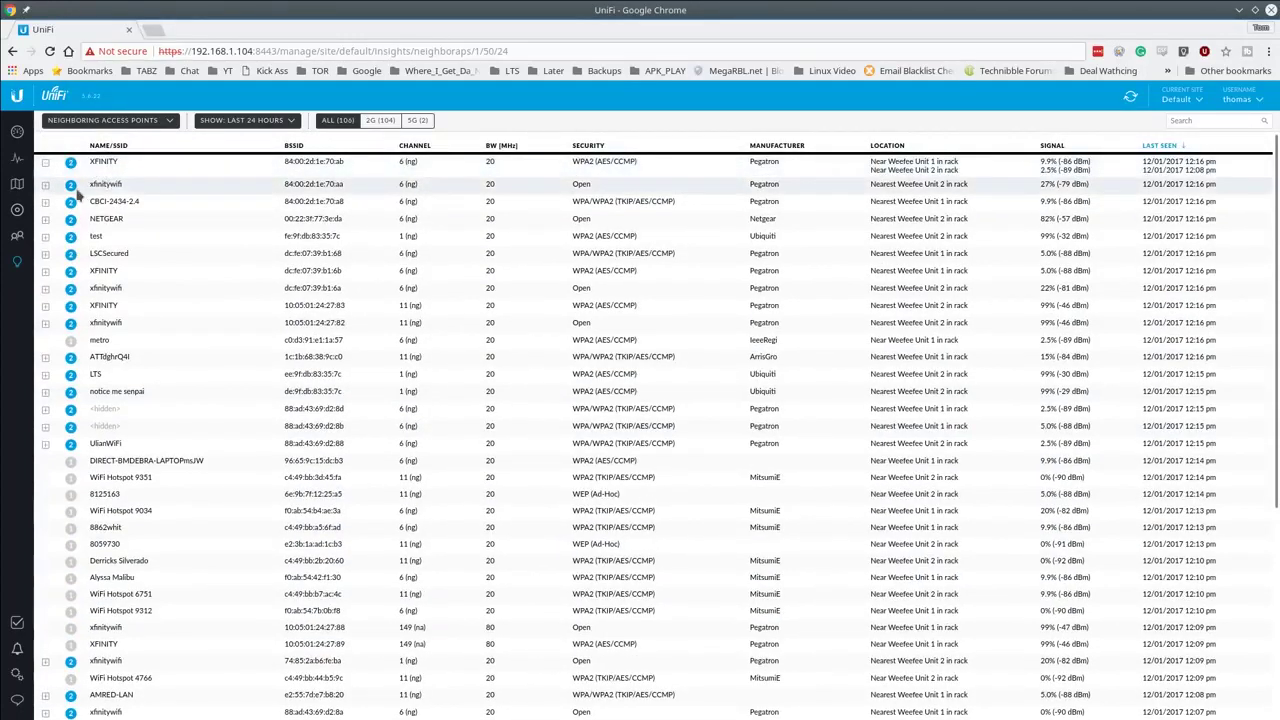
Step: Switch to the Known Clients report and check its time-range options
{"action": "left_click", "coordinate": [162, 121]}
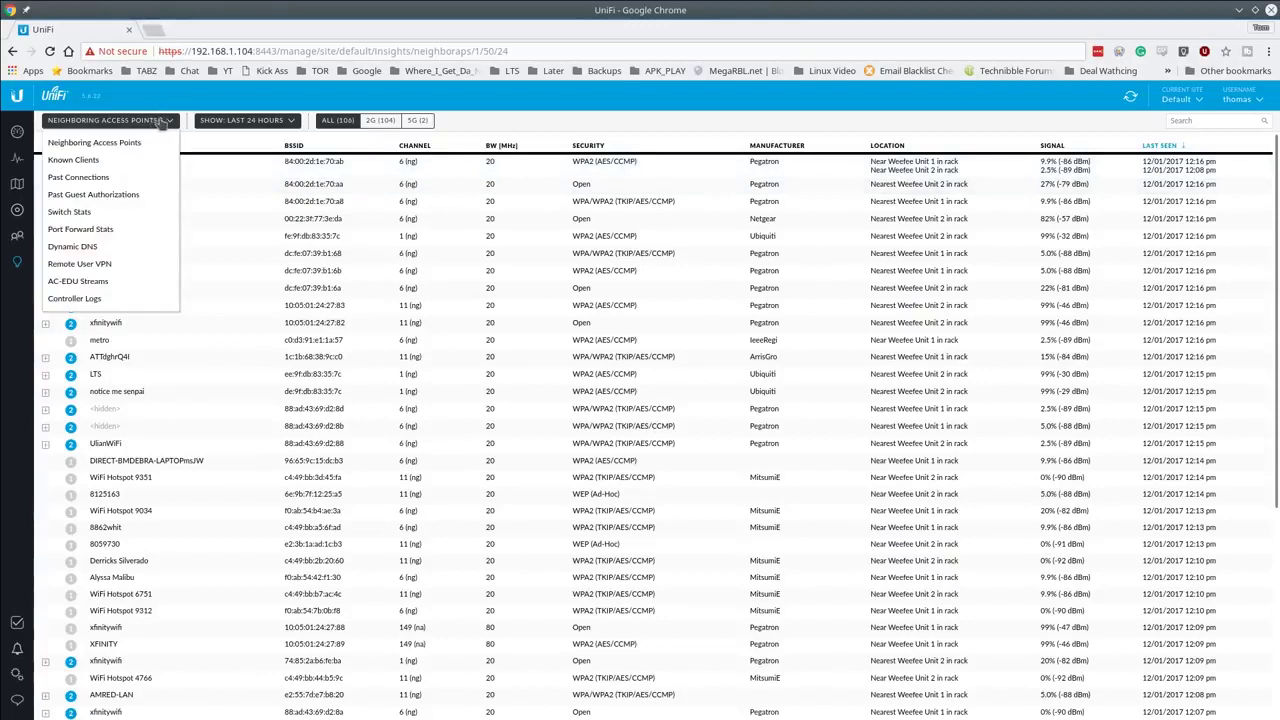
{"action": "left_click", "coordinate": [135, 159]}
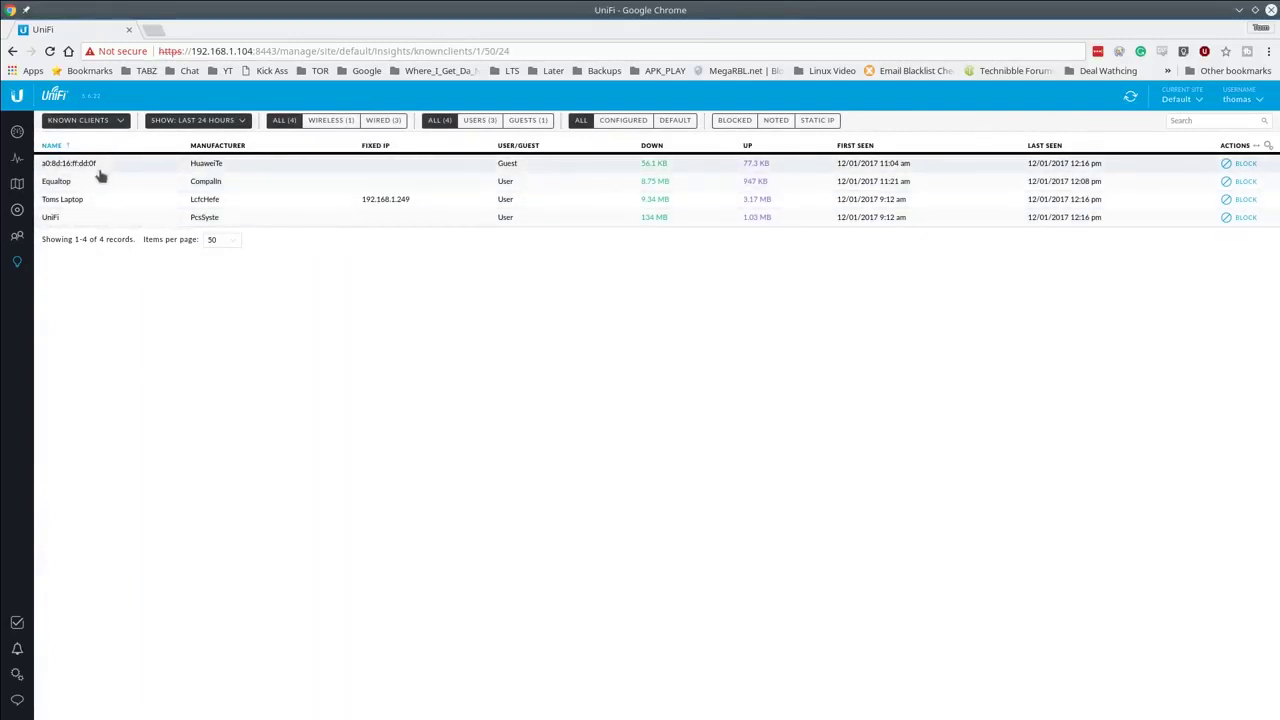
{"action": "left_click", "coordinate": [236, 121]}
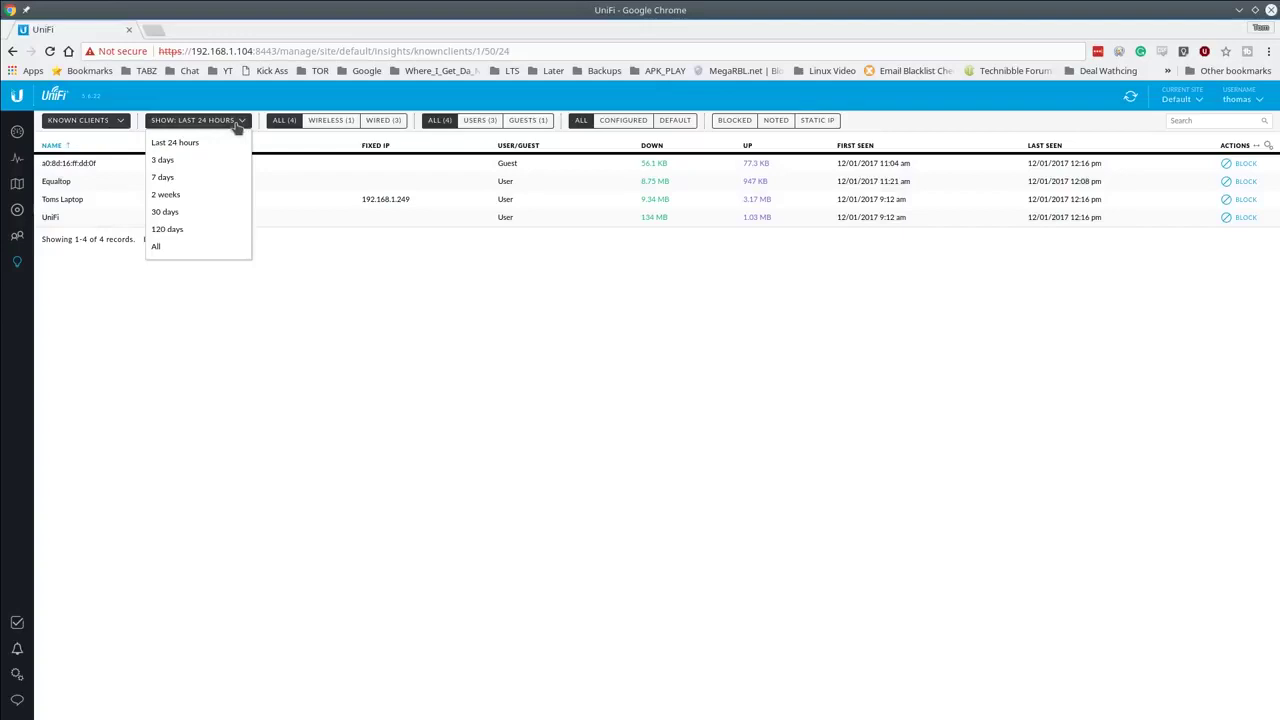
{"action": "left_click", "coordinate": [115, 126]}
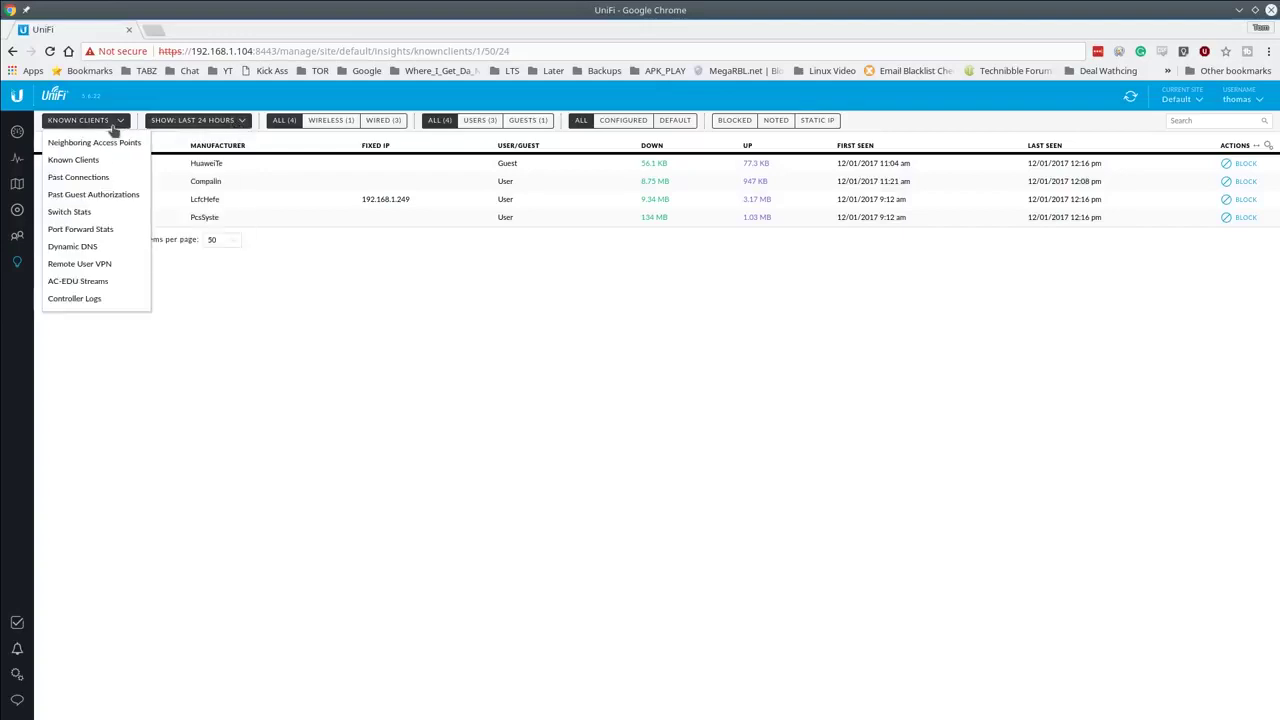
Step: View the Past Connections report before moving on to Switch Stats
{"action": "left_click", "coordinate": [115, 180]}
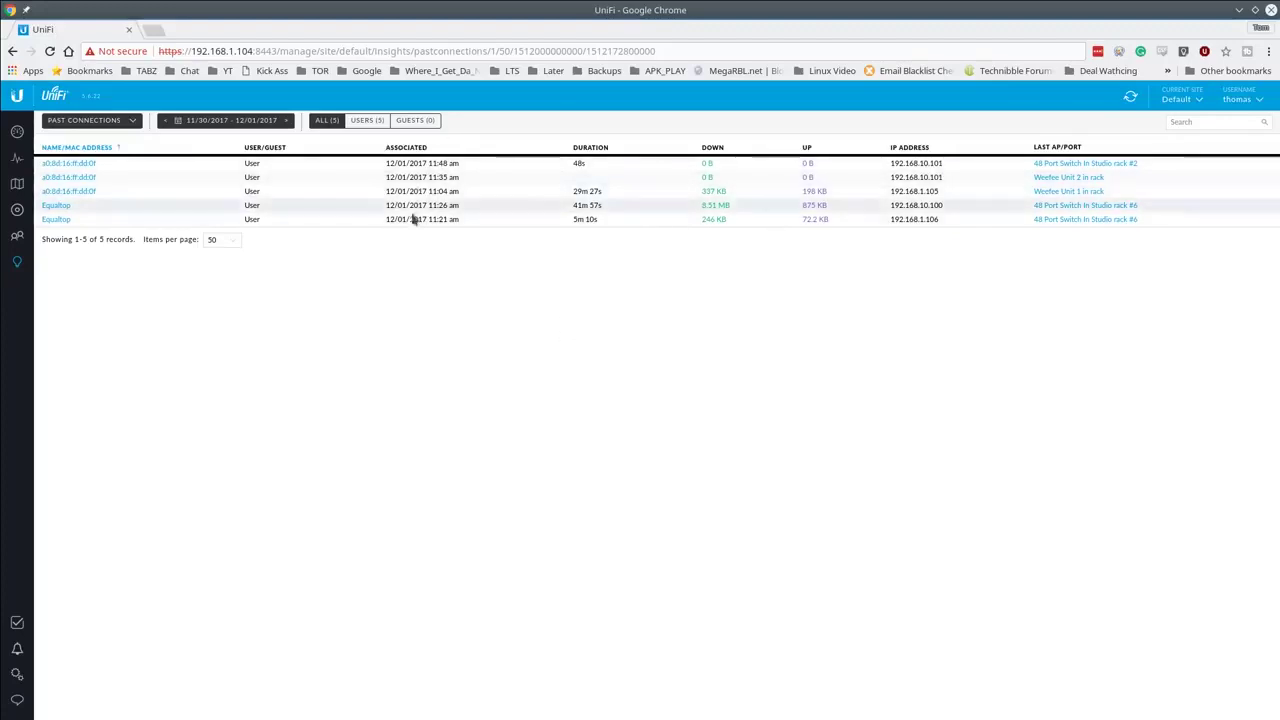
{"action": "left_click", "coordinate": [134, 121]}
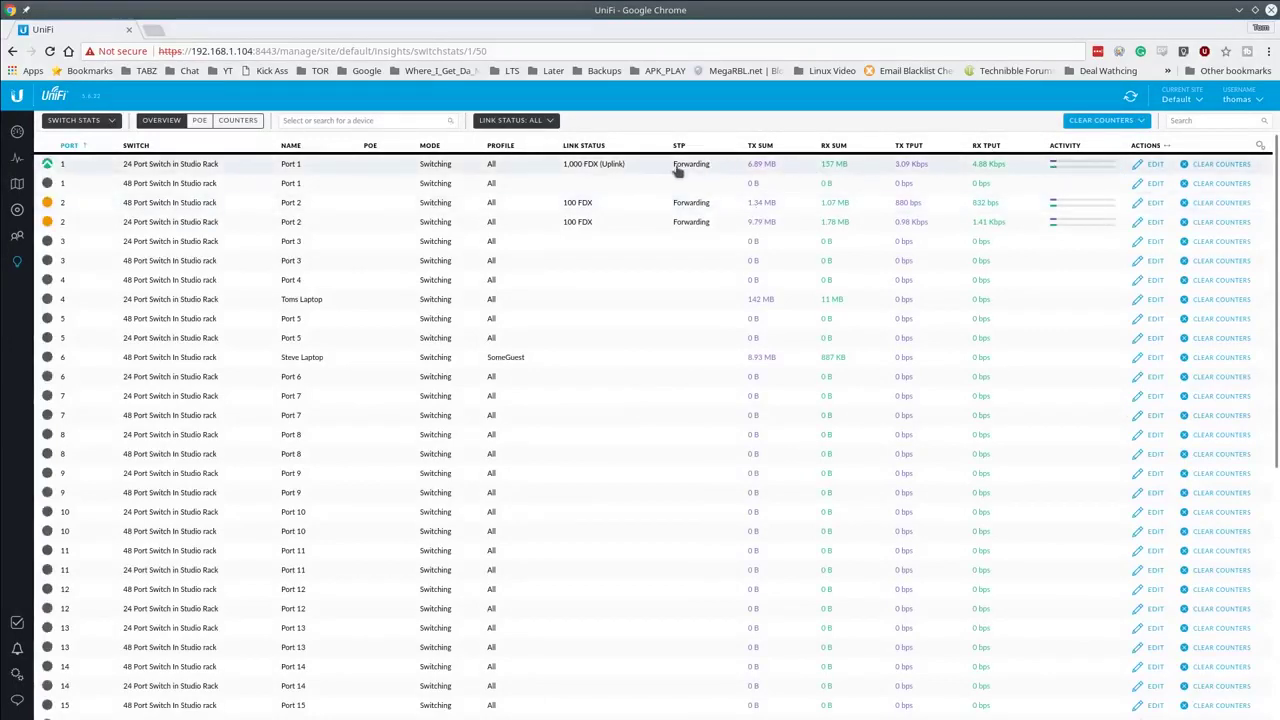
Step: Filter switch stats to Link Status: Connected, showing the six connected ports in Overview columns
{"action": "scroll", "coordinate": [686, 298], "scroll_direction": "down", "scroll_amount": 1}
{"action": "scroll", "coordinate": [526, 320], "scroll_direction": "down", "scroll_amount": 4}
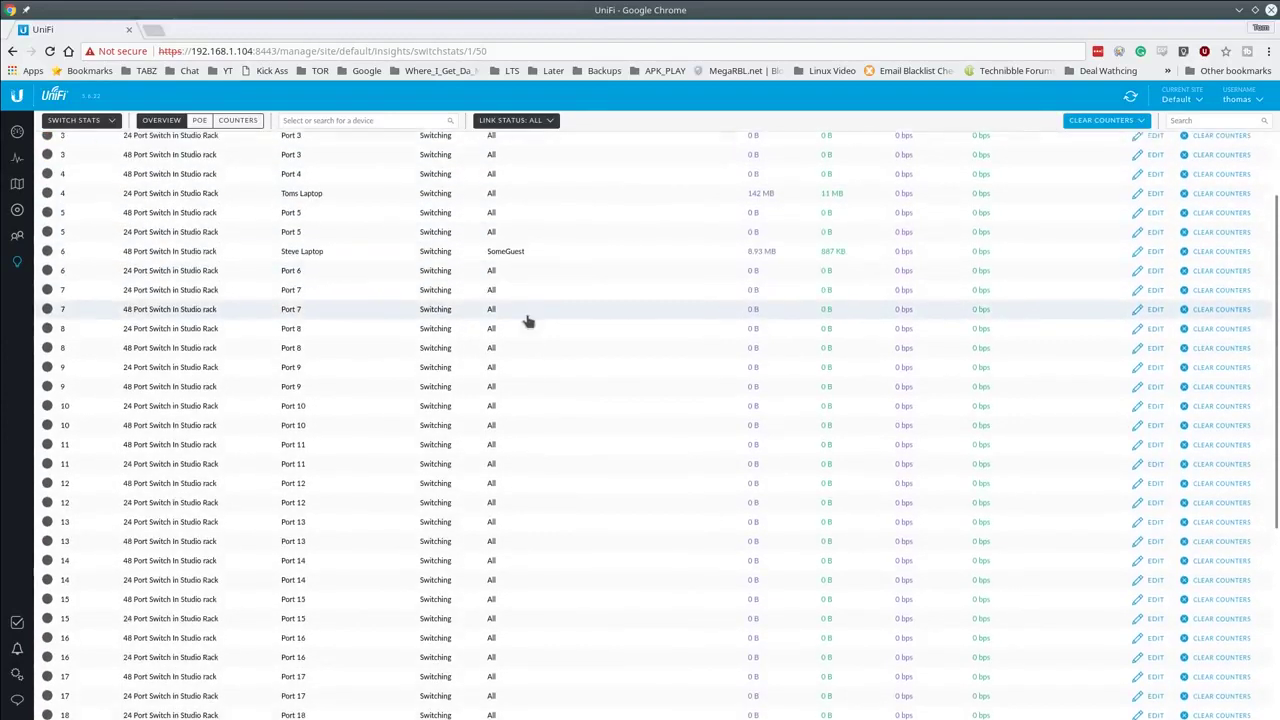
{"action": "scroll", "coordinate": [470, 318], "scroll_direction": "up", "scroll_amount": 5}
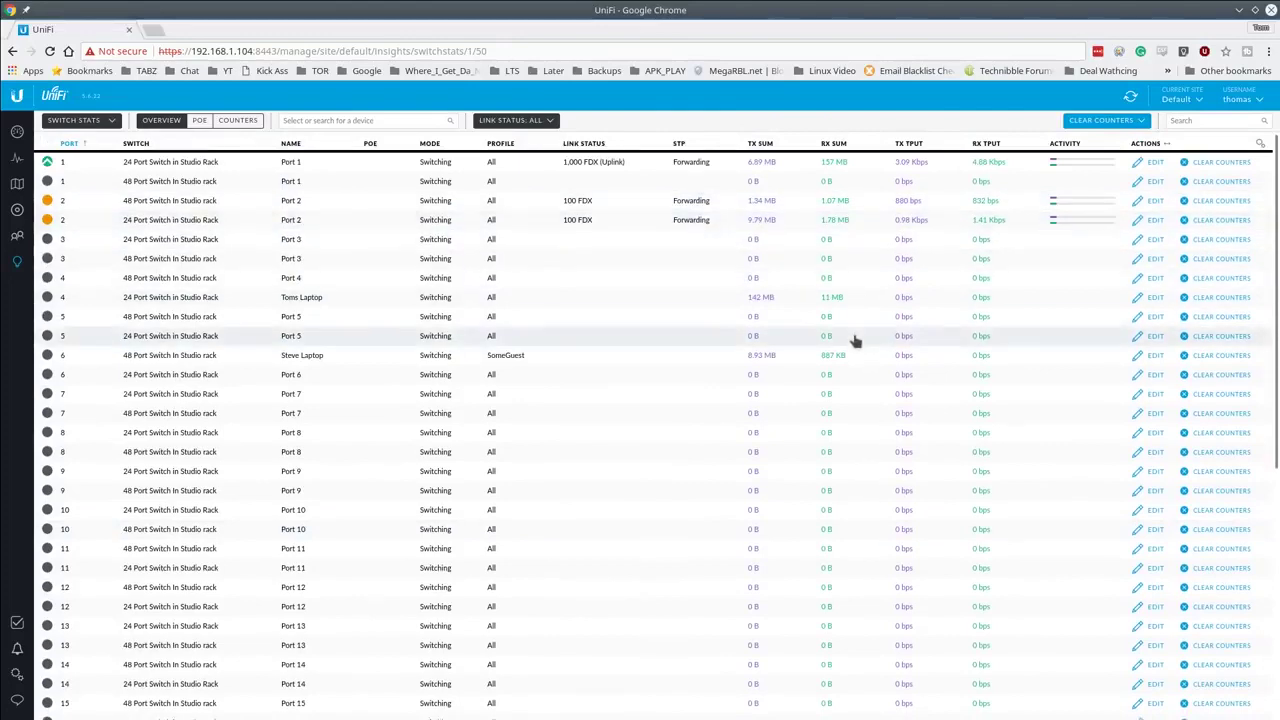
{"action": "scroll", "coordinate": [851, 337], "scroll_direction": "down", "scroll_amount": 10}
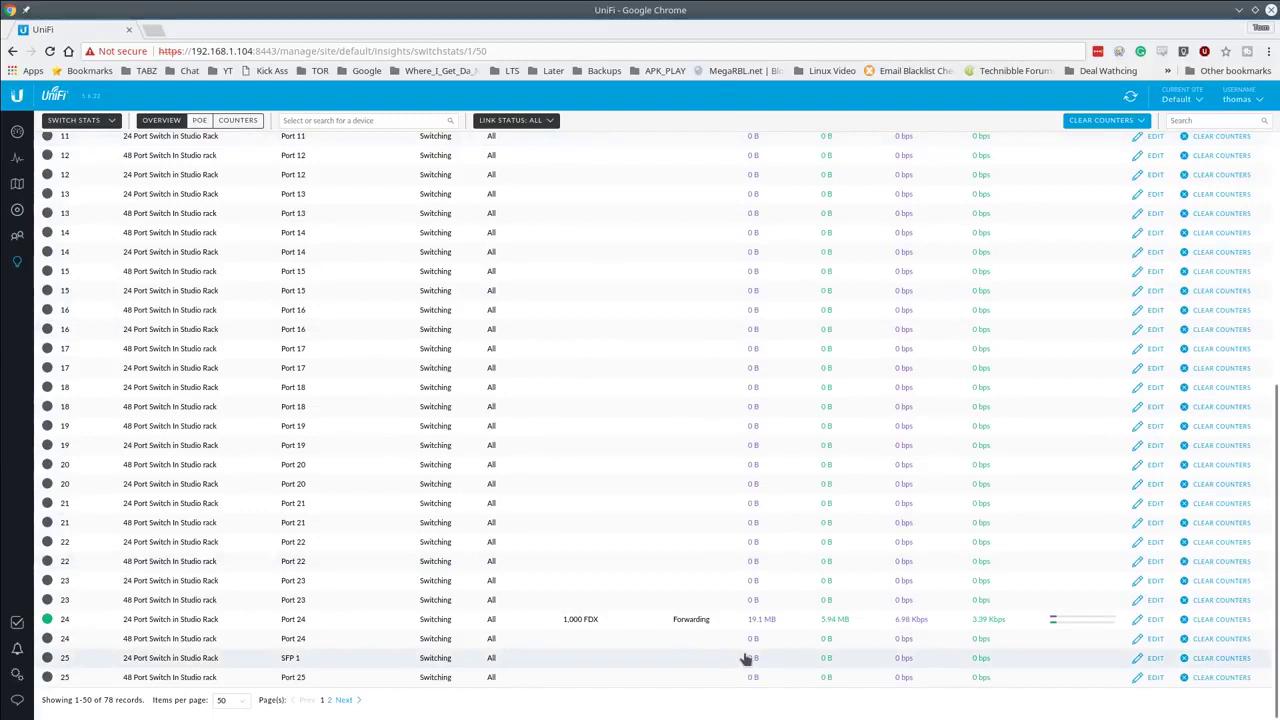
{"action": "left_click", "coordinate": [232, 126]}
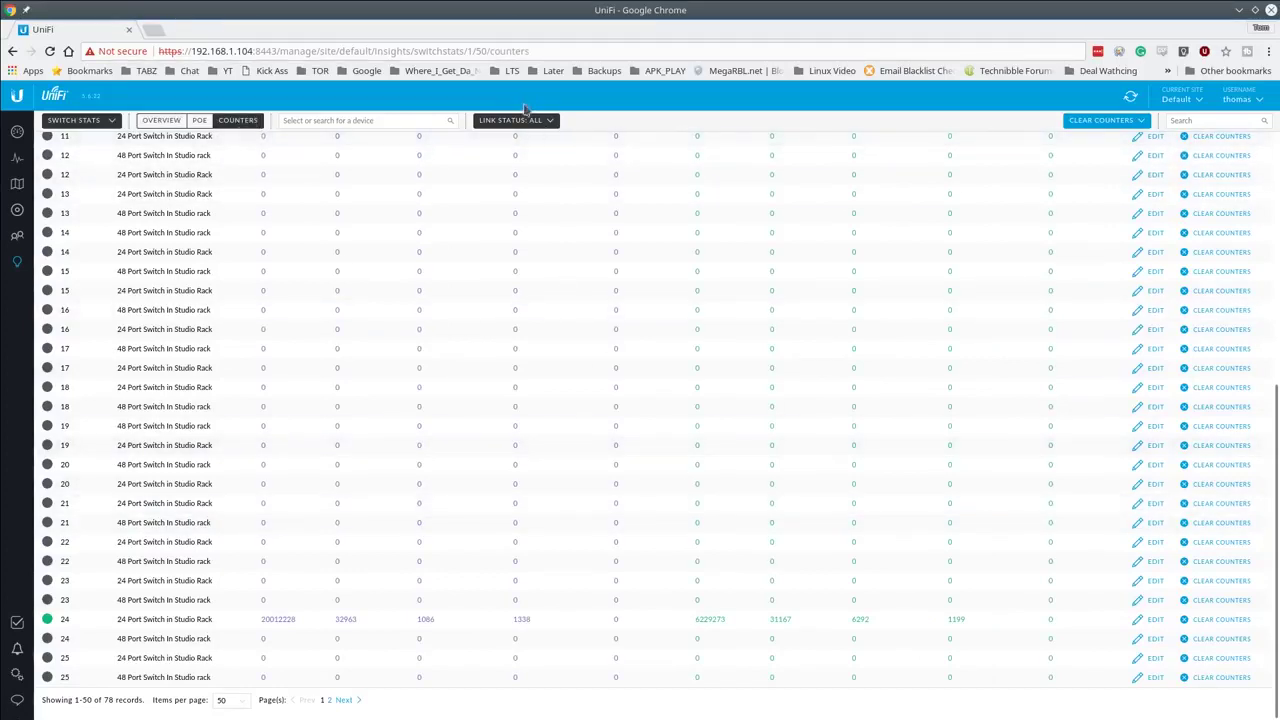
{"action": "left_click", "coordinate": [518, 122]}
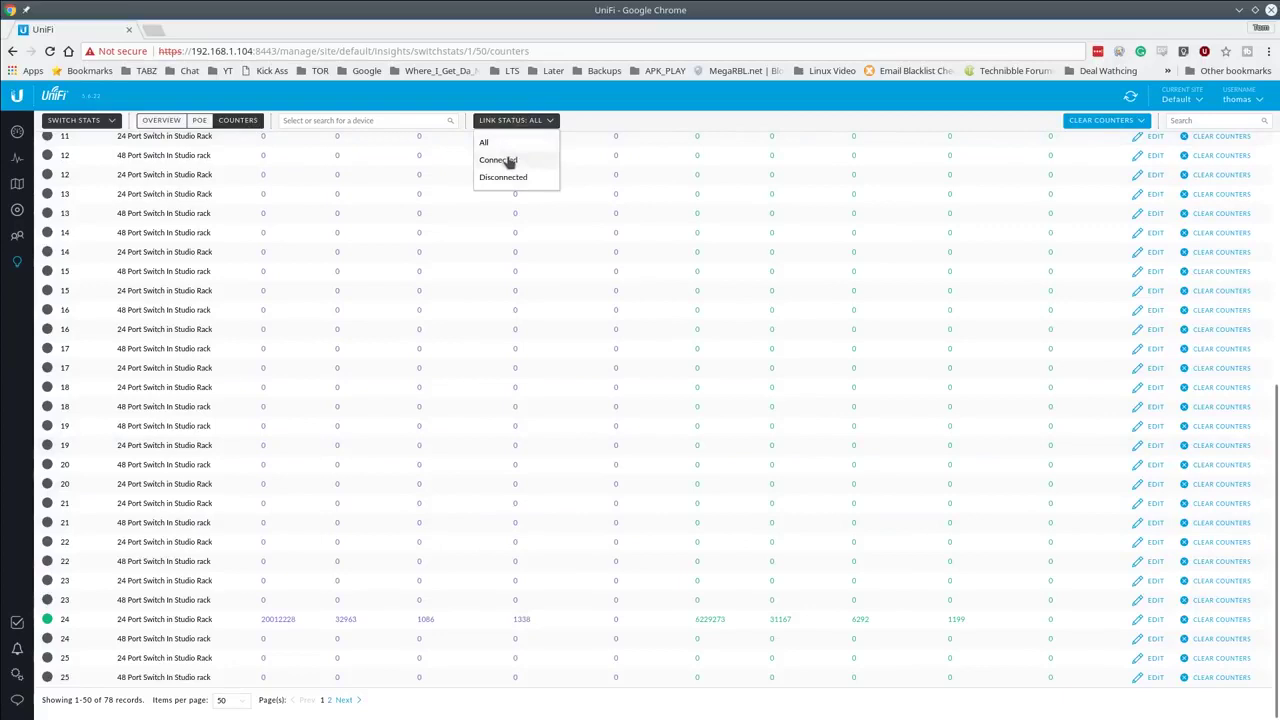
{"action": "left_click", "coordinate": [509, 162]}
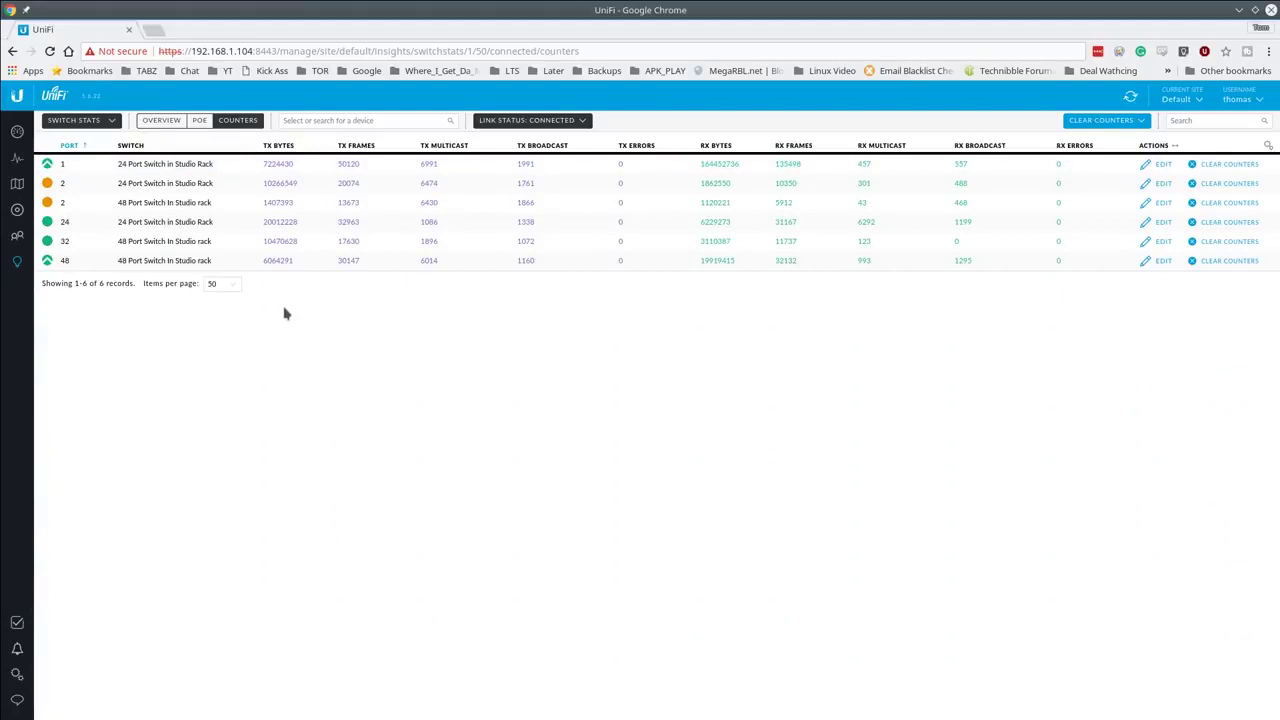
{"action": "left_click", "coordinate": [150, 124]}
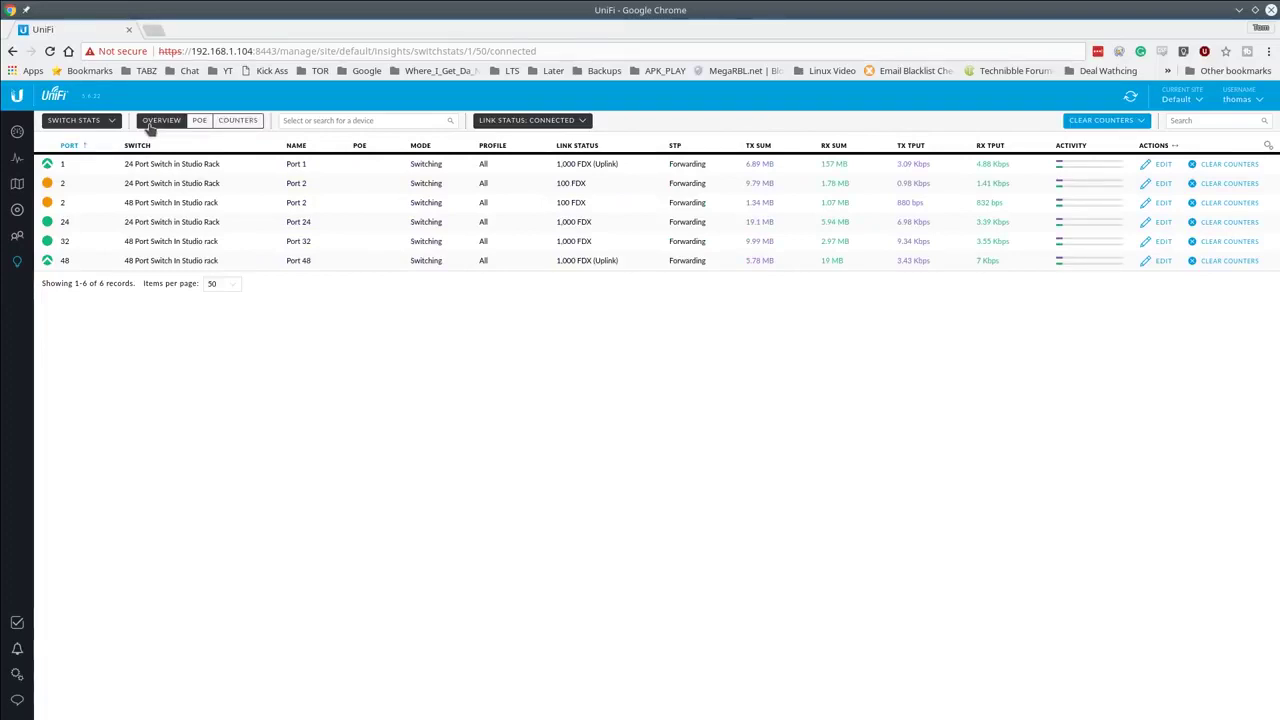
{"action": "left_click", "coordinate": [110, 122]}
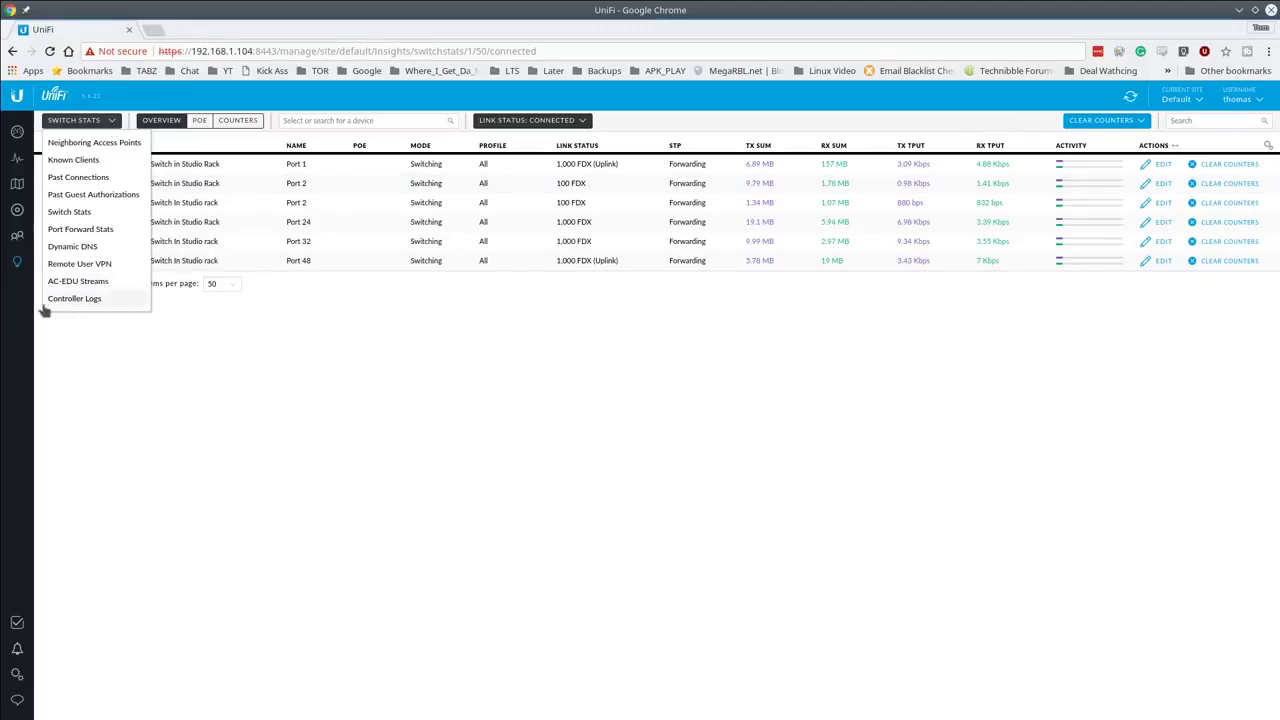
Step: Pick another insight report, then load the LTSoffice controller's Switch Stats in a new tab
{"action": "left_click", "coordinate": [80, 229]}
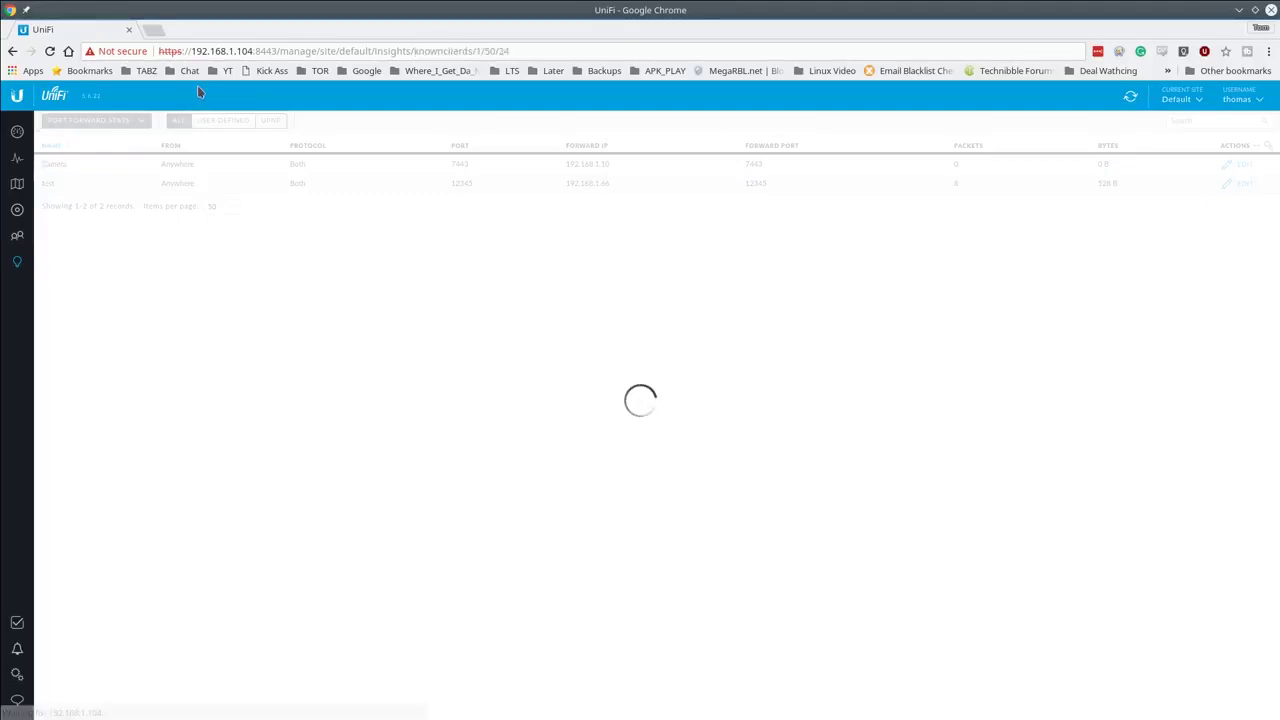
{"action": "left_click", "coordinate": [155, 30]}
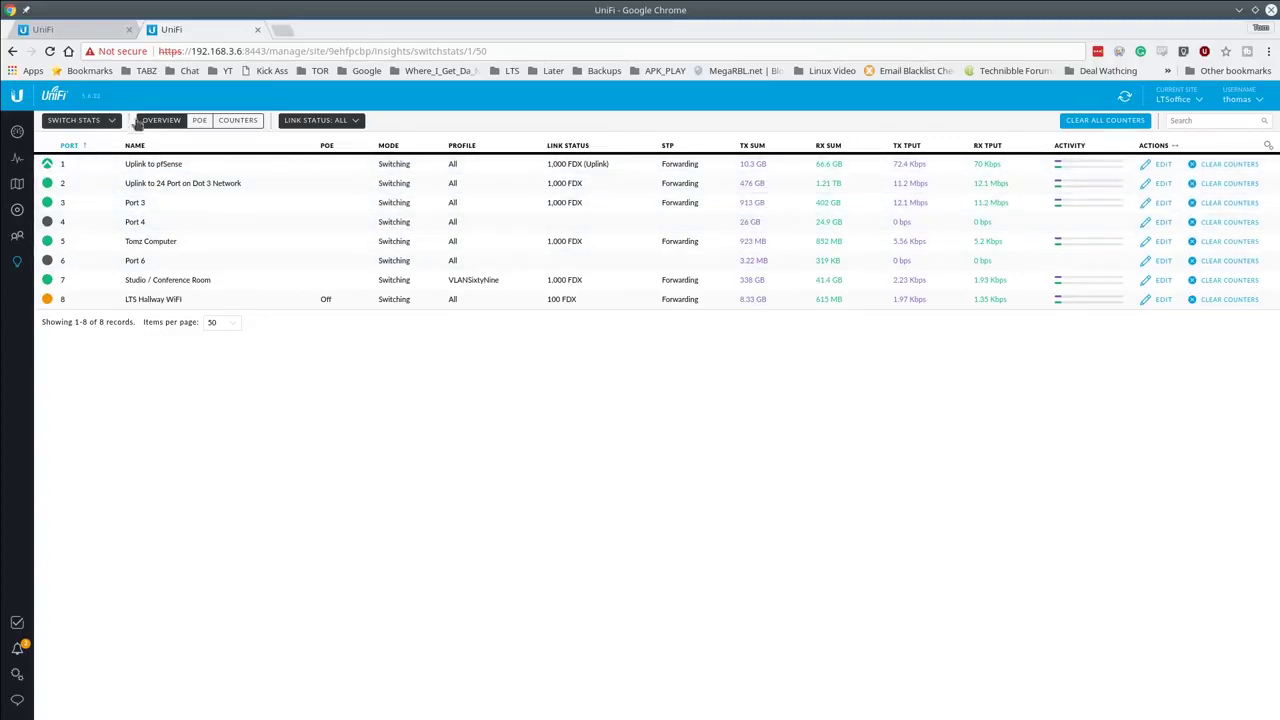
Step: View Past Connections from November 8, then list the 8 port switch and LTS Office WiFi devices
{"action": "left_click", "coordinate": [91, 121]}
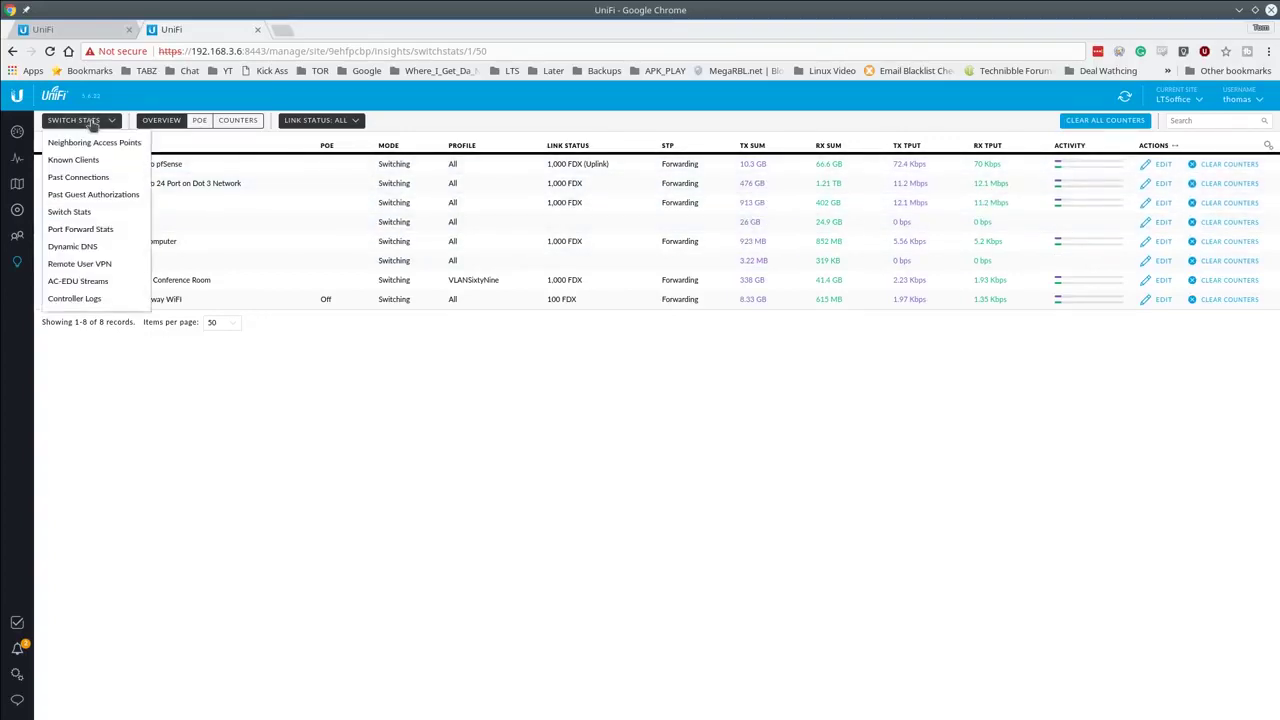
{"action": "left_click", "coordinate": [90, 178]}
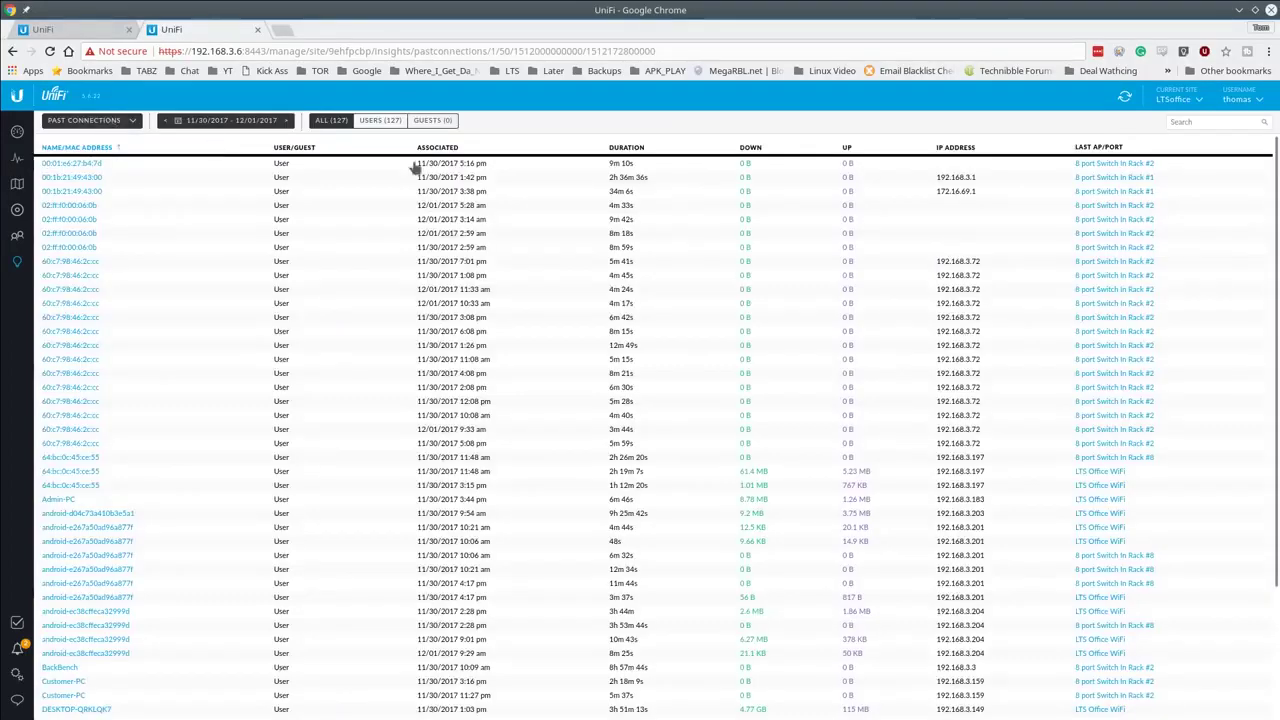
{"action": "scroll", "coordinate": [471, 354], "scroll_direction": "down", "scroll_amount": 3}
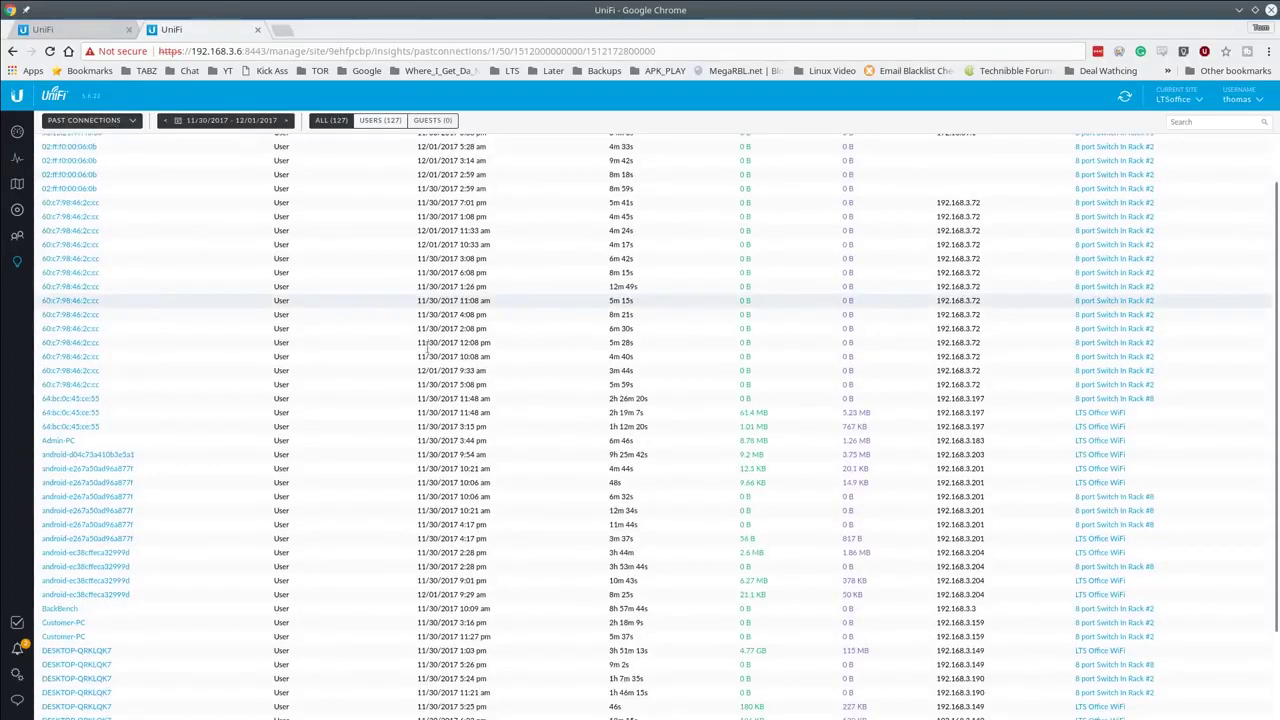
{"action": "left_click", "coordinate": [264, 121]}
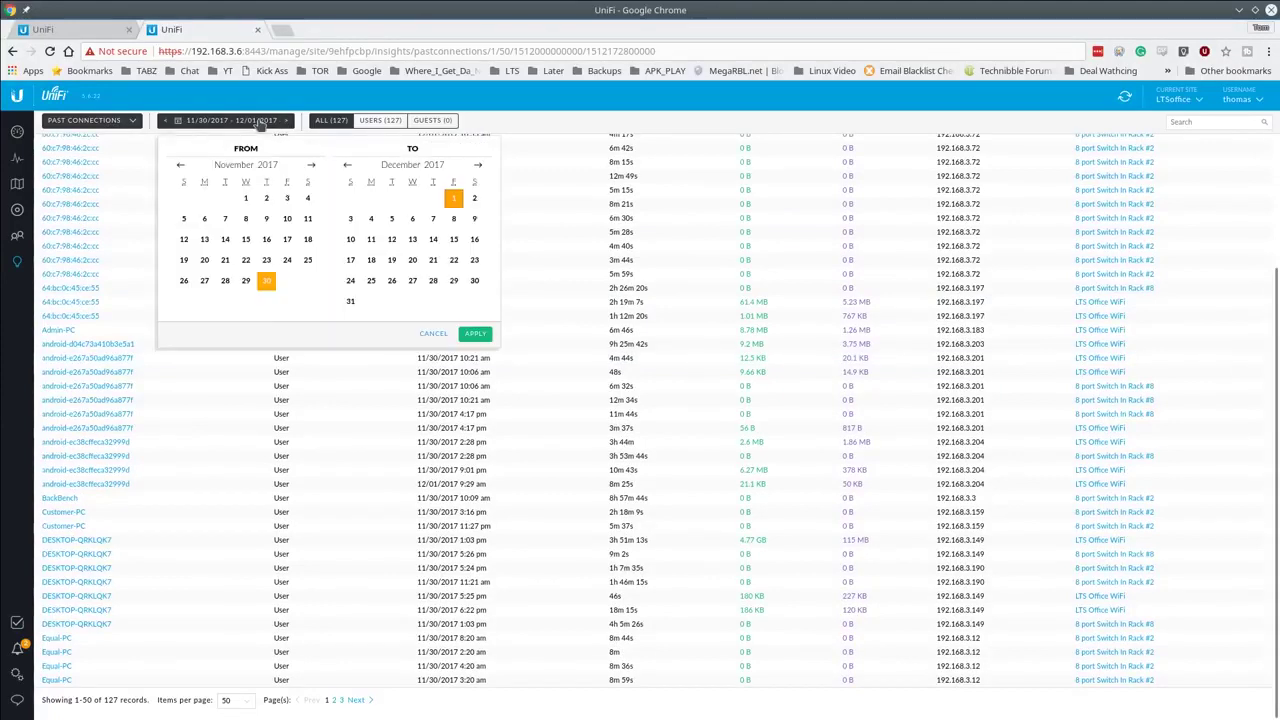
{"action": "left_click", "coordinate": [246, 219]}
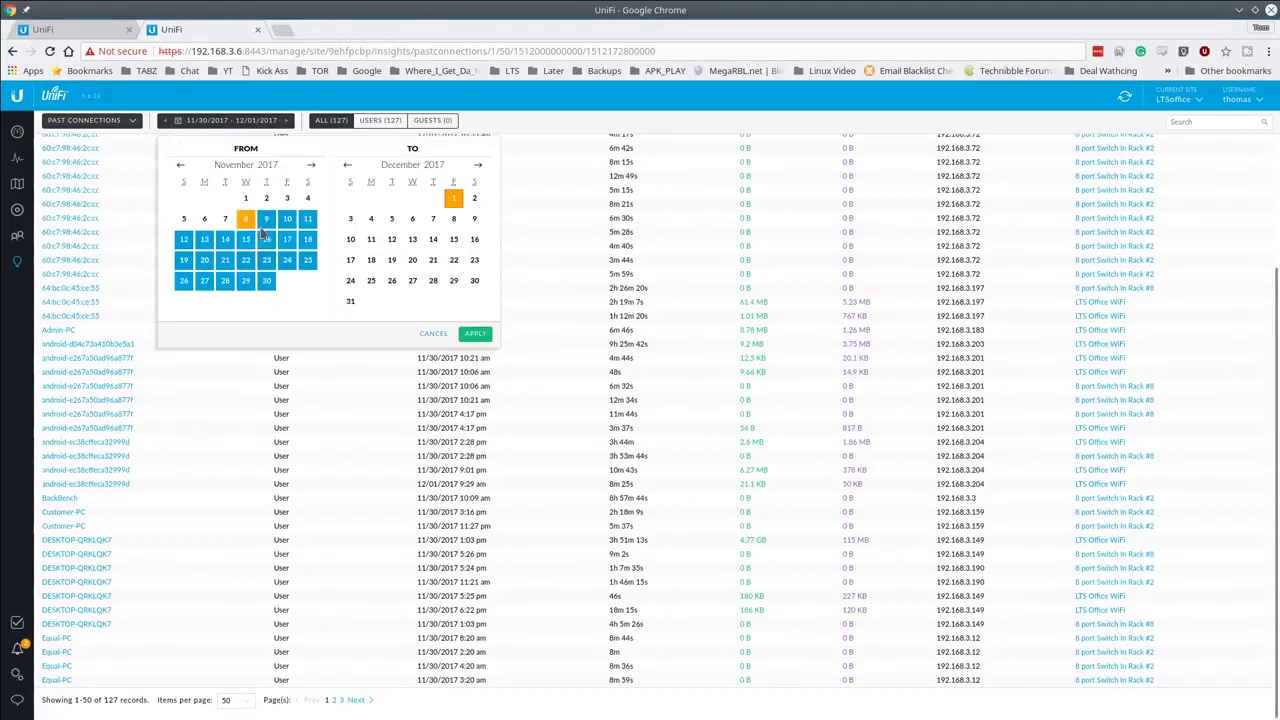
{"action": "left_click", "coordinate": [475, 333]}
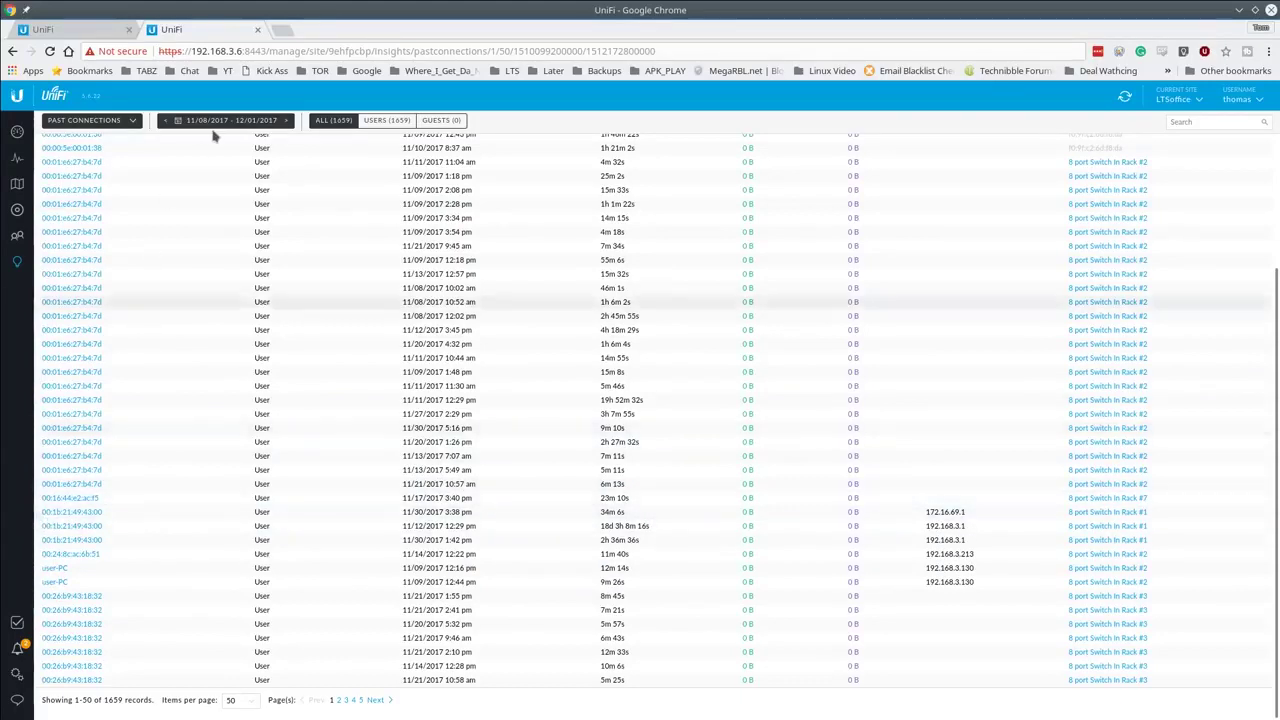
{"action": "left_click", "coordinate": [104, 126]}
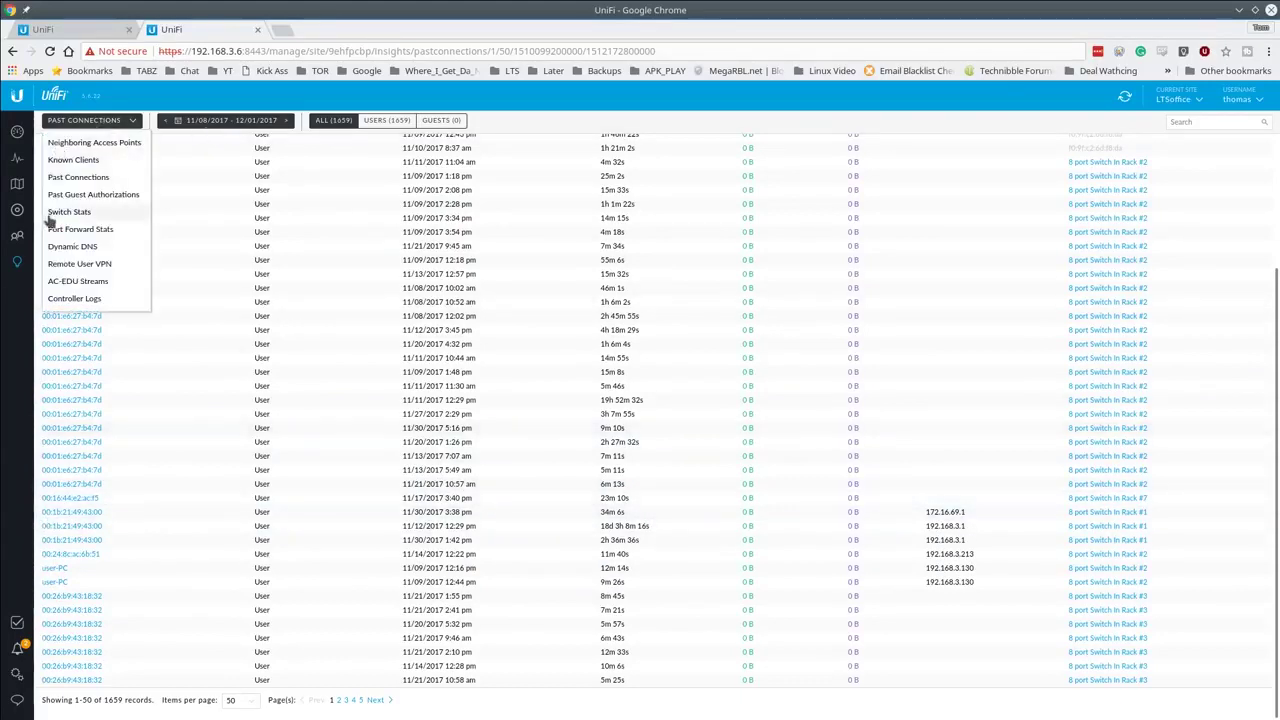
{"action": "left_click", "coordinate": [18, 214]}
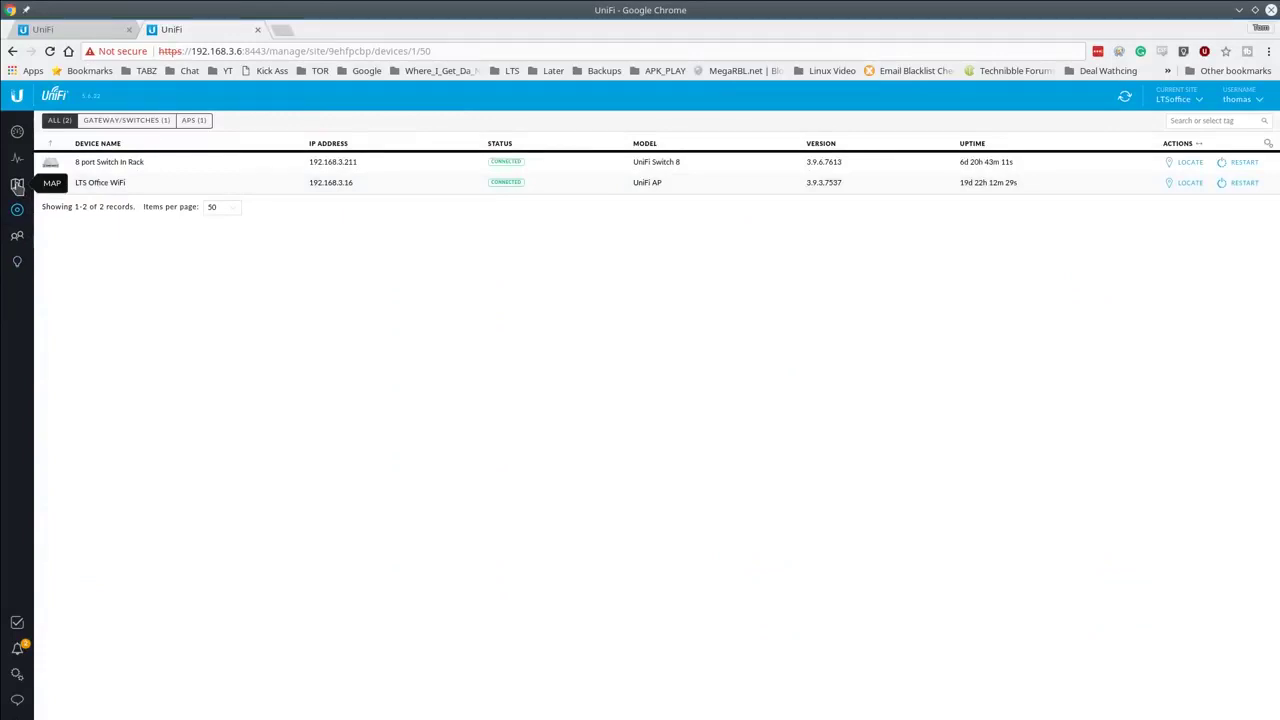
Step: Show the Topology map with link labels and connected clients displayed
{"action": "left_click", "coordinate": [17, 185]}
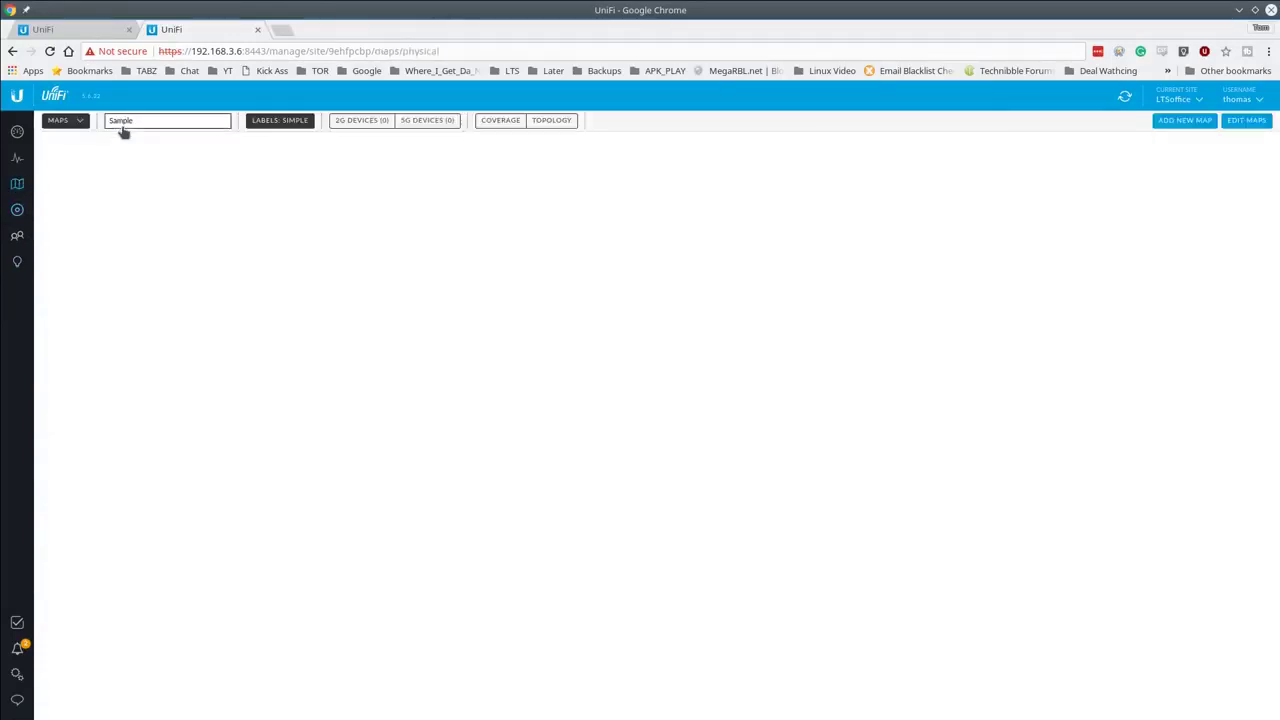
{"action": "left_click", "coordinate": [75, 123]}
{"action": "left_click", "coordinate": [73, 165]}
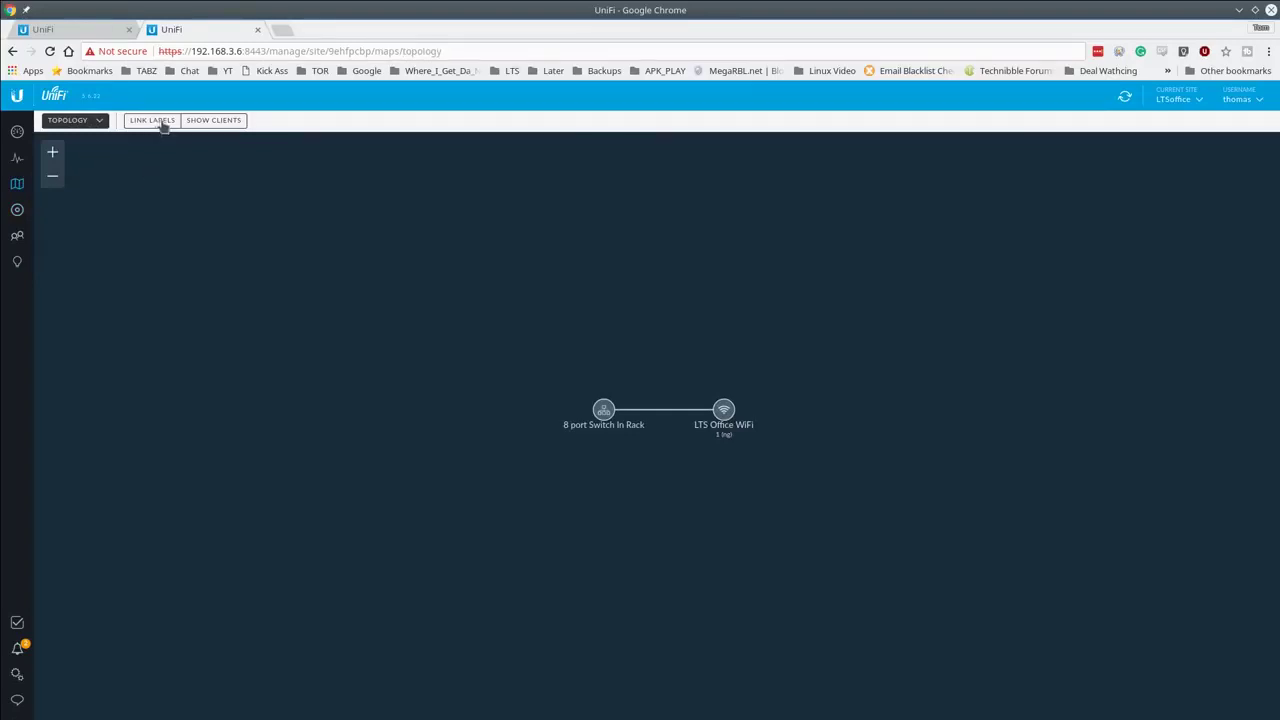
{"action": "left_click", "coordinate": [157, 122]}
{"action": "left_click", "coordinate": [222, 122]}
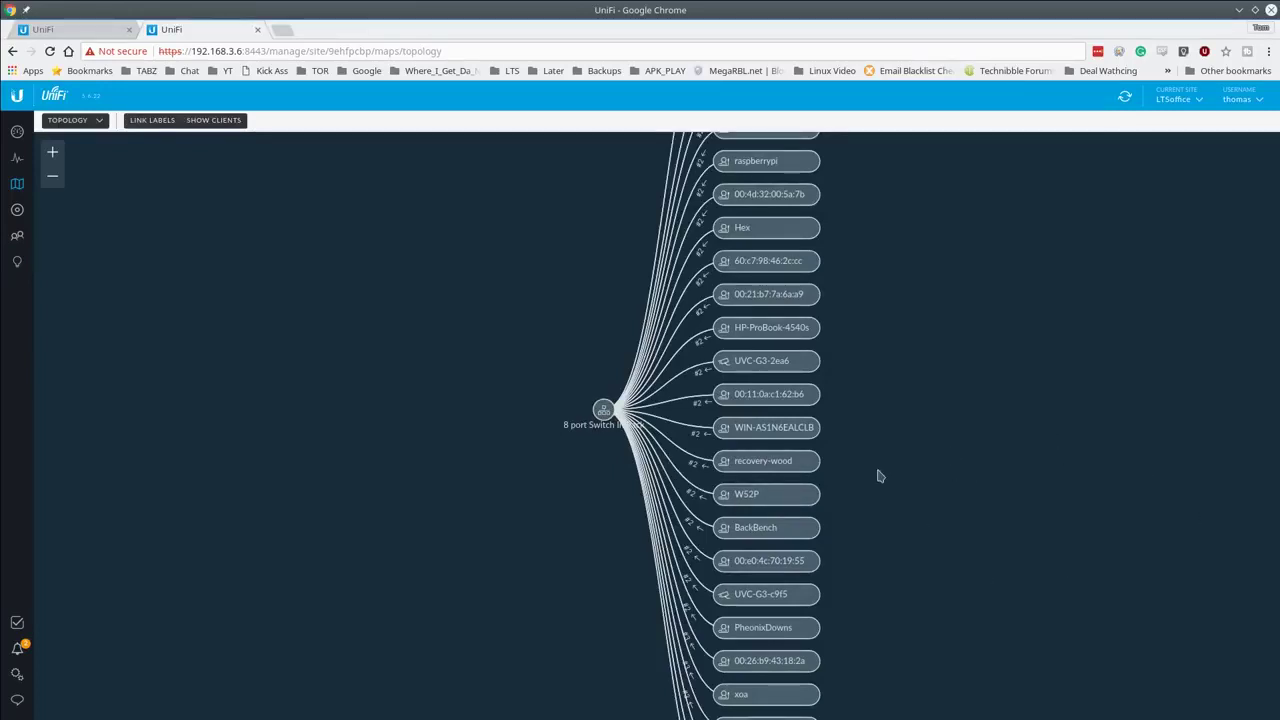
Step: Pan and zoom around the topology diagram, then close the LTSoffice tab
{"action": "scroll", "coordinate": [876, 478], "scroll_direction": "up", "scroll_amount": 3}
{"action": "scroll", "coordinate": [840, 463], "scroll_direction": "down", "scroll_amount": 2}
{"action": "scroll", "coordinate": [770, 450], "scroll_direction": "down", "scroll_amount": 4}
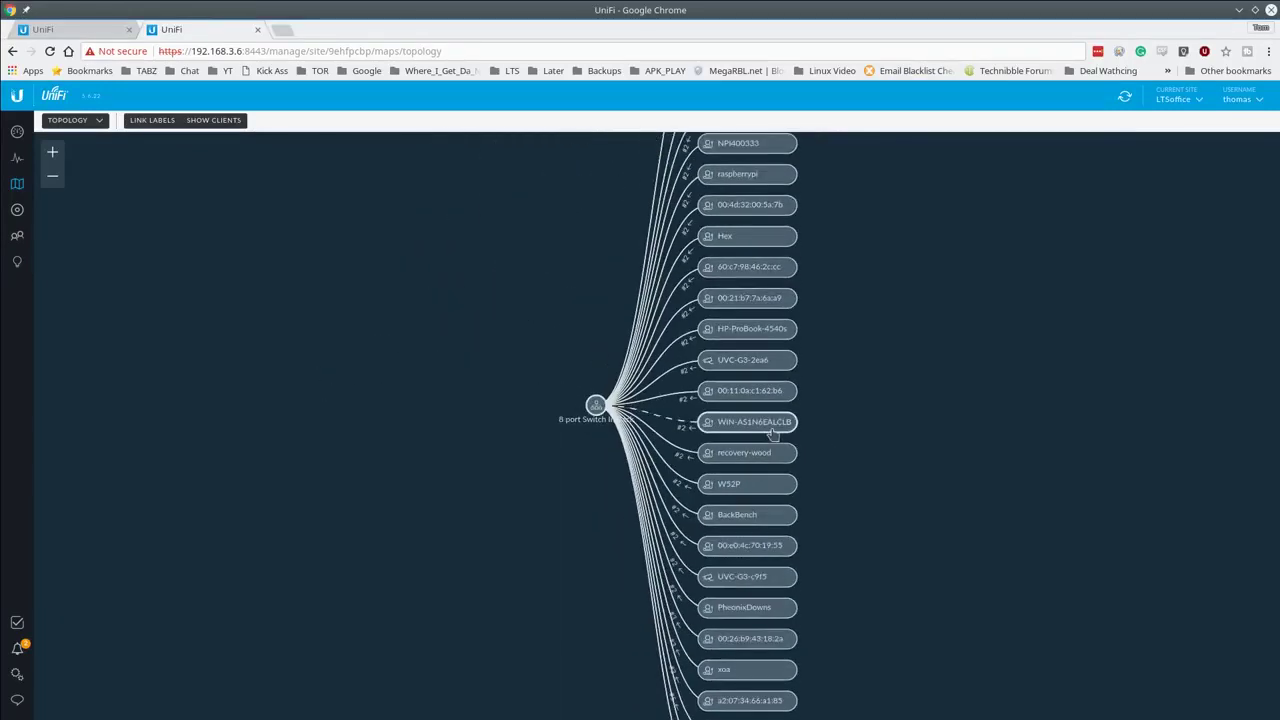
{"action": "left_click_drag", "start_coordinate": [975, 310], "coordinate": [920, 406]}
{"action": "scroll", "coordinate": [788, 346], "scroll_direction": "up", "scroll_amount": 2}
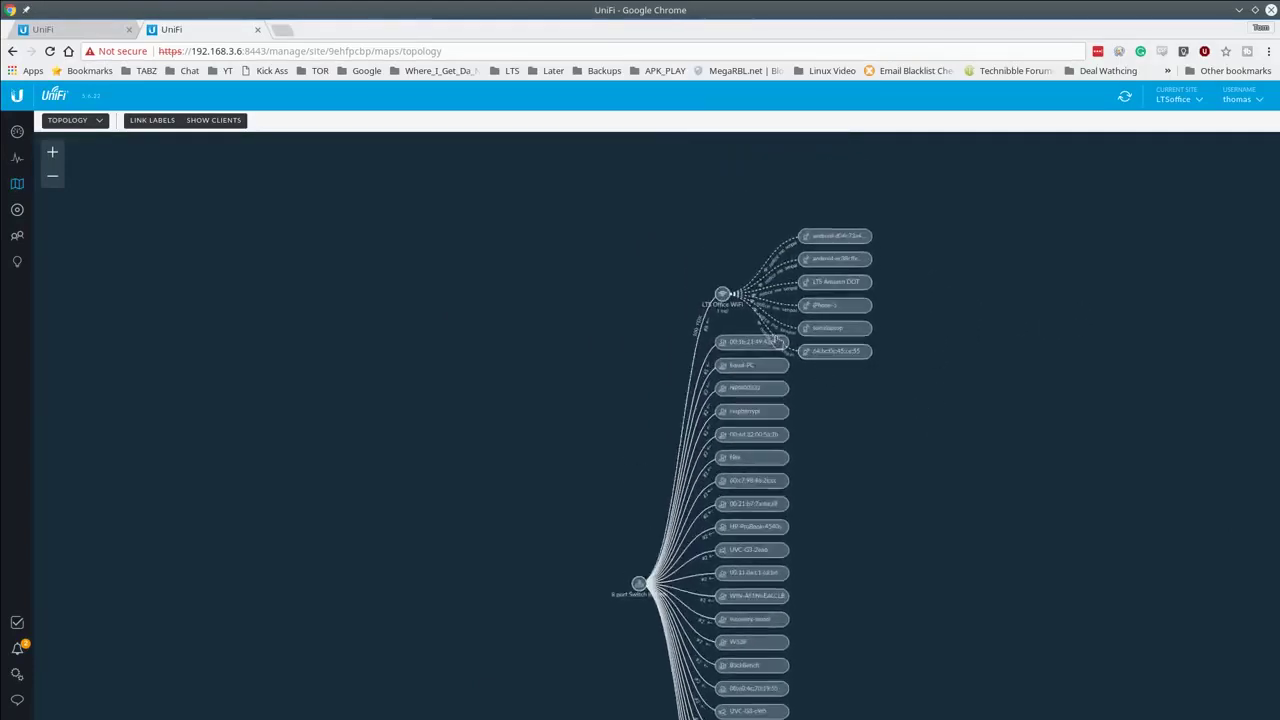
{"action": "left_click_drag", "start_coordinate": [925, 608], "coordinate": [802, 422]}
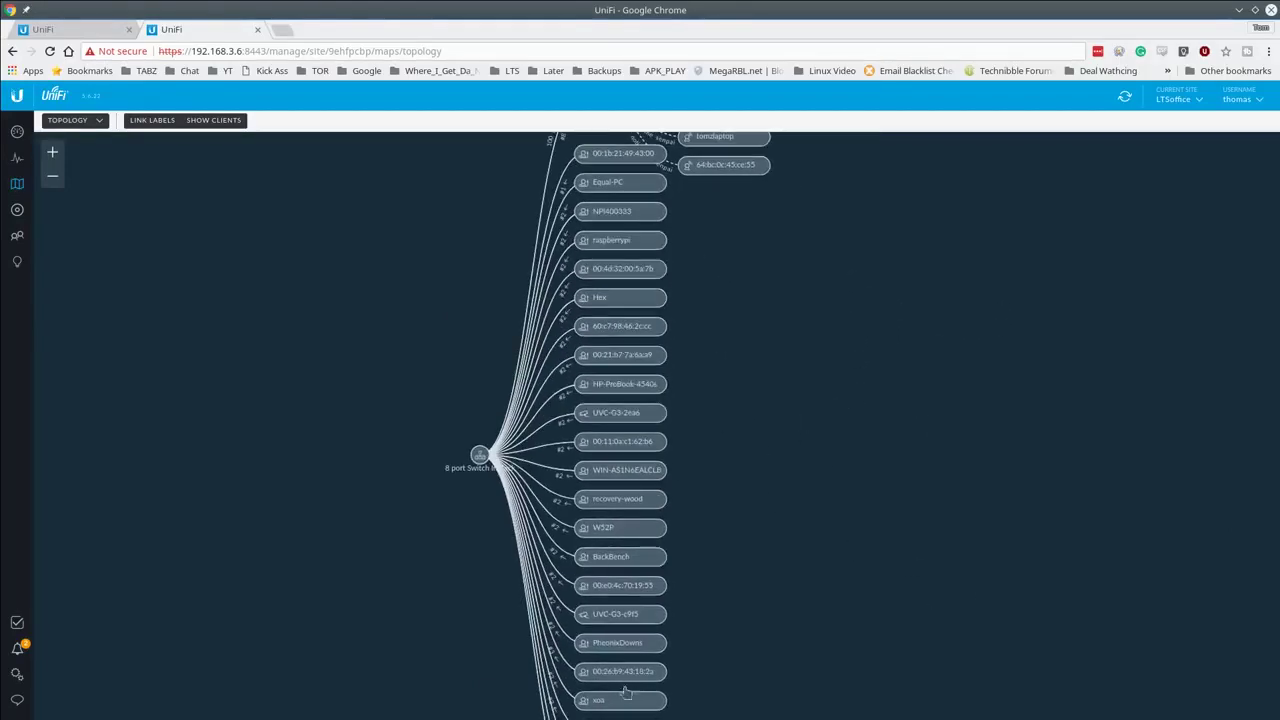
{"action": "scroll", "coordinate": [523, 520], "scroll_direction": "up", "scroll_amount": 3}
{"action": "scroll", "coordinate": [484, 474], "scroll_direction": "up", "scroll_amount": 2}
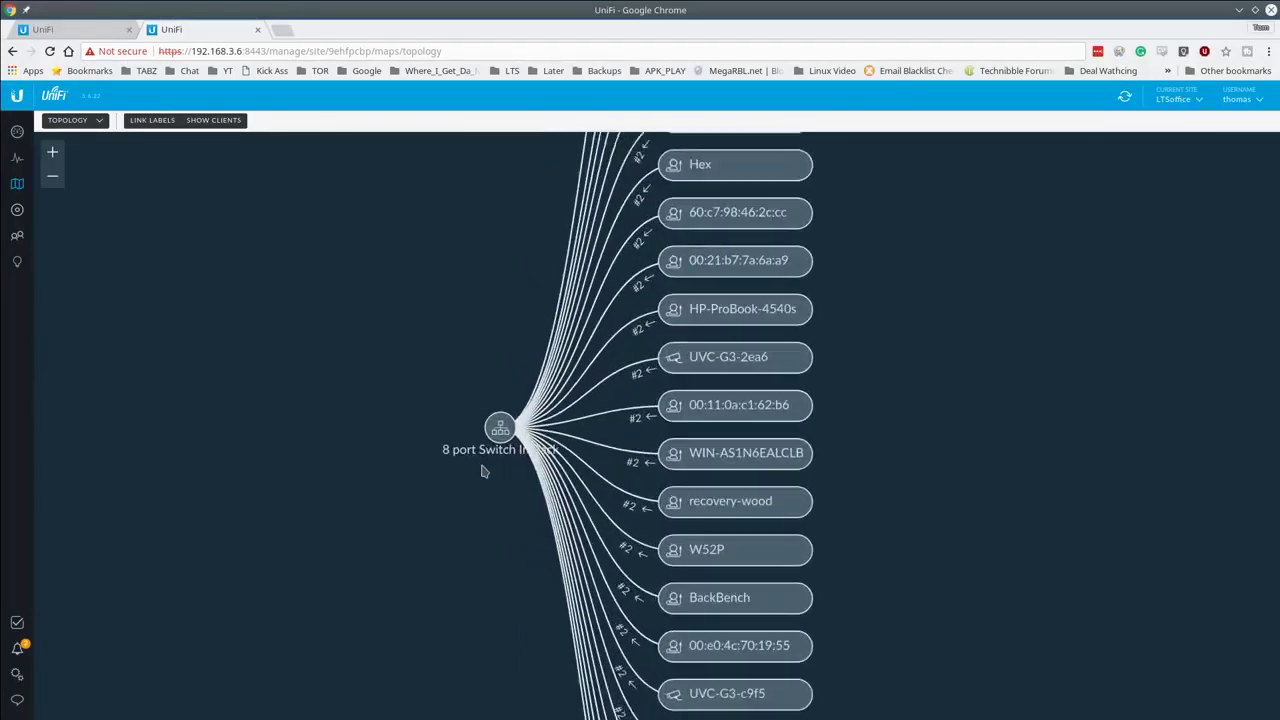
{"action": "scroll", "coordinate": [481, 470], "scroll_direction": "down", "scroll_amount": 1}
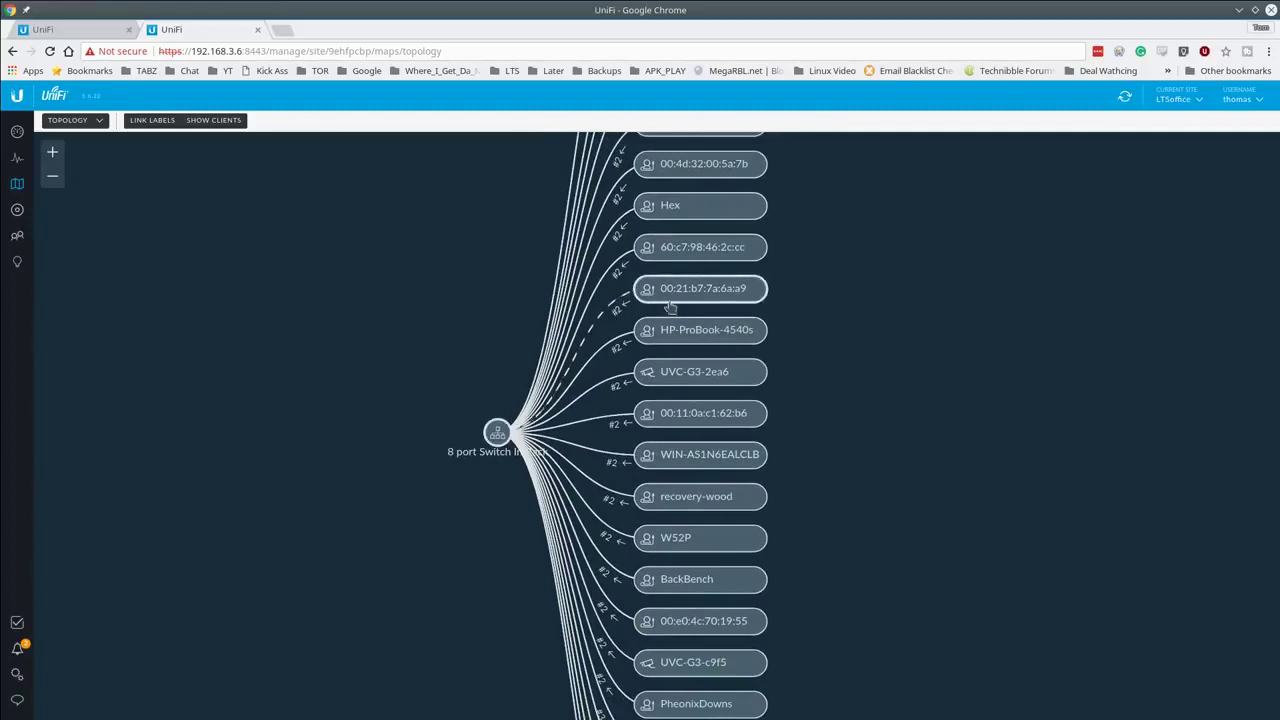
{"action": "scroll", "coordinate": [820, 420], "scroll_direction": "down", "scroll_amount": 4}
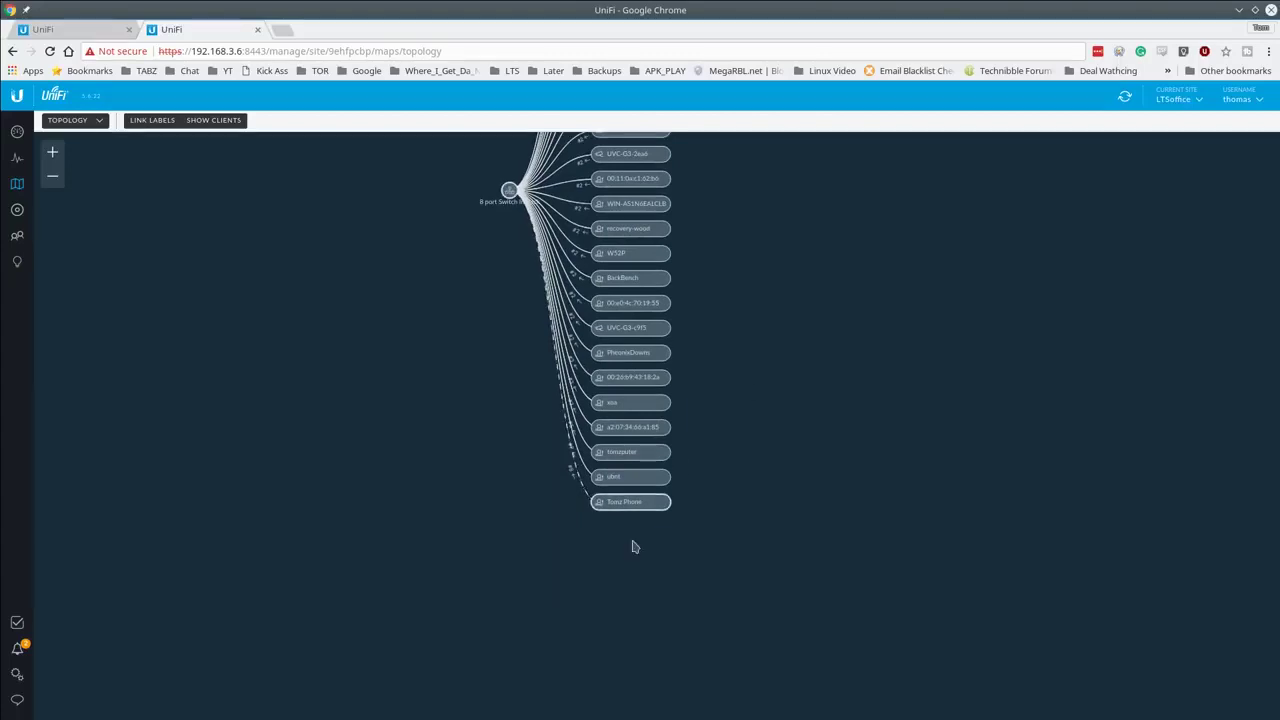
{"action": "scroll", "coordinate": [634, 537], "scroll_direction": "up", "scroll_amount": 2}
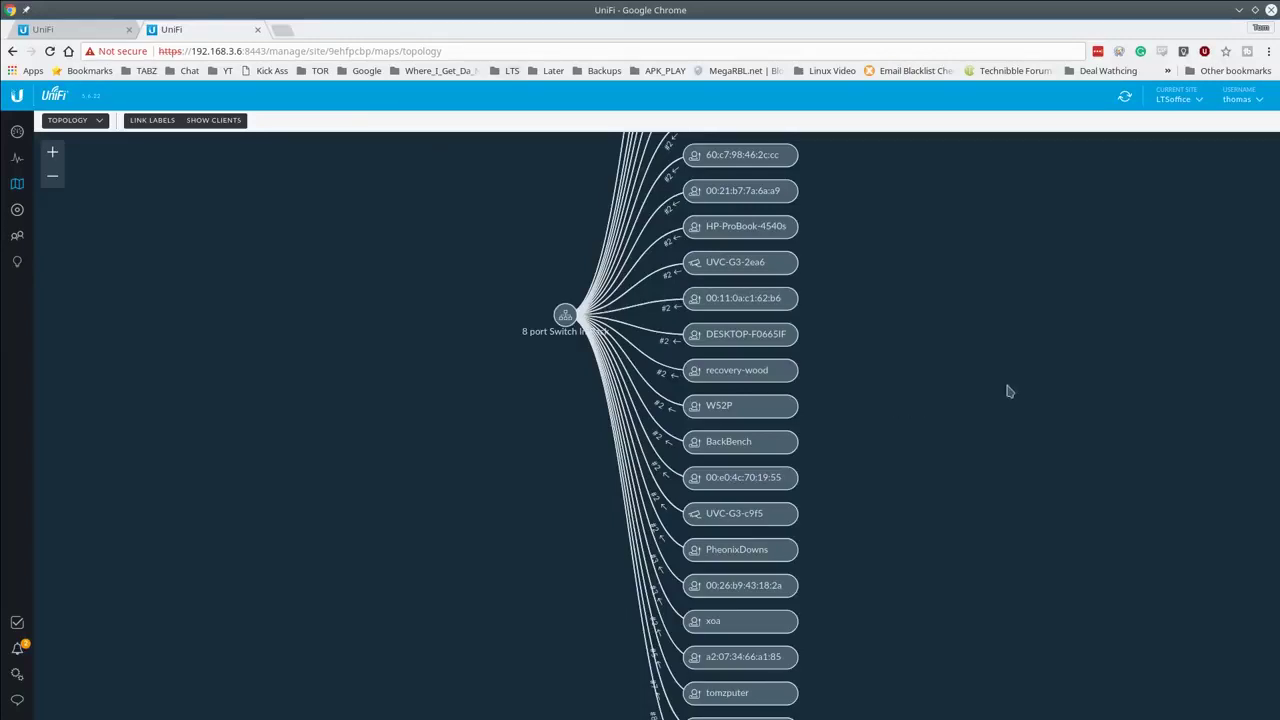
{"action": "scroll", "coordinate": [989, 392], "scroll_direction": "down", "scroll_amount": 3}
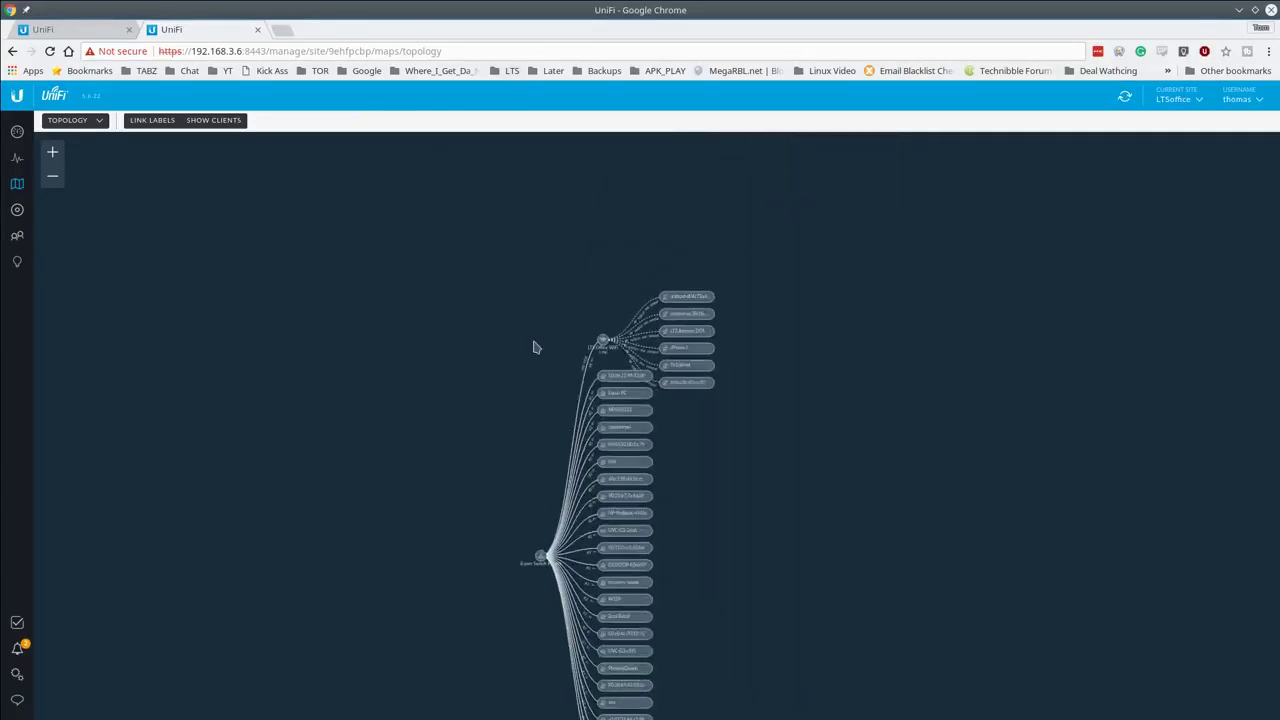
{"action": "scroll", "coordinate": [536, 340], "scroll_direction": "up", "scroll_amount": 3}
{"action": "scroll", "coordinate": [540, 314], "scroll_direction": "up", "scroll_amount": 2}
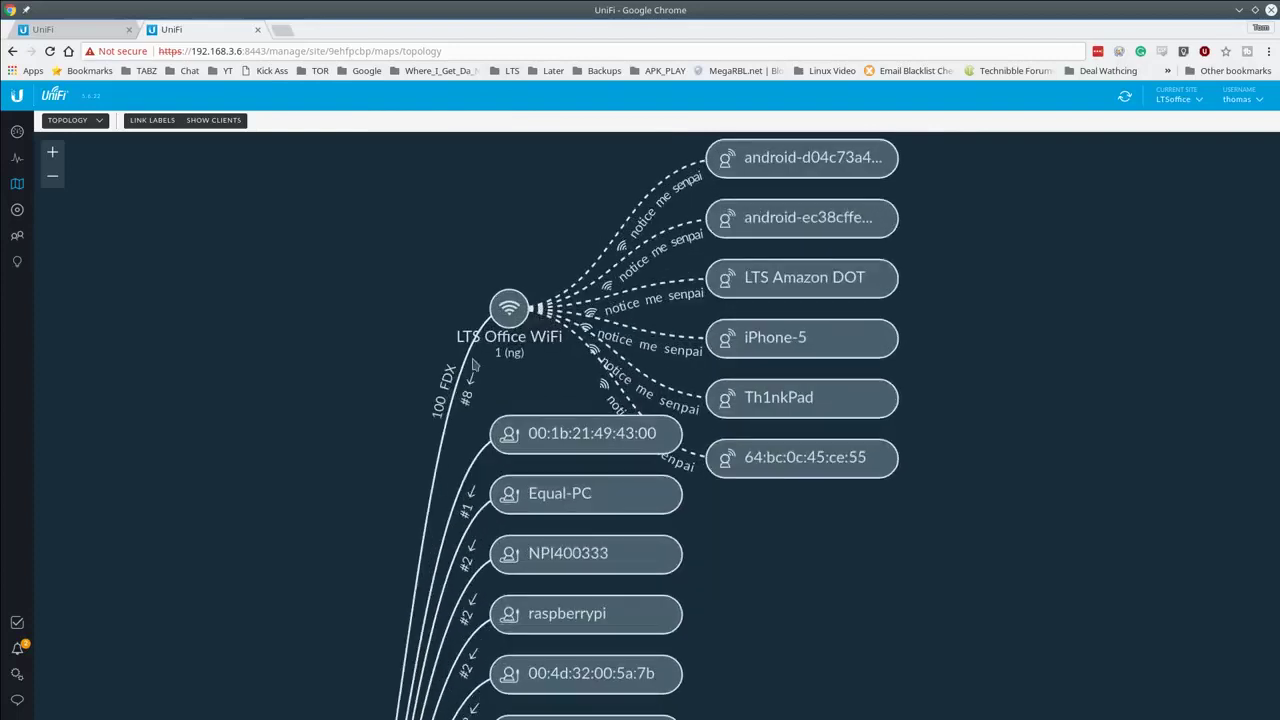
{"action": "scroll", "coordinate": [648, 292], "scroll_direction": "up", "scroll_amount": 2}
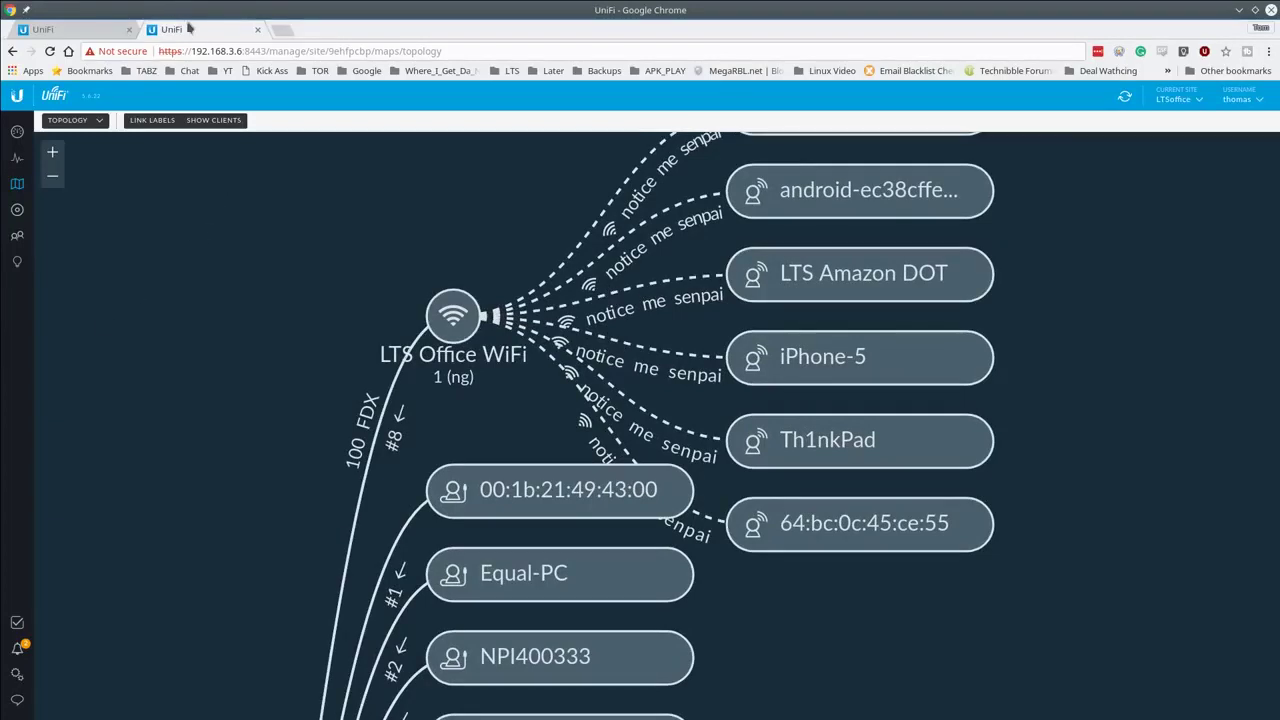
{"action": "middle_click", "coordinate": [192, 35]}
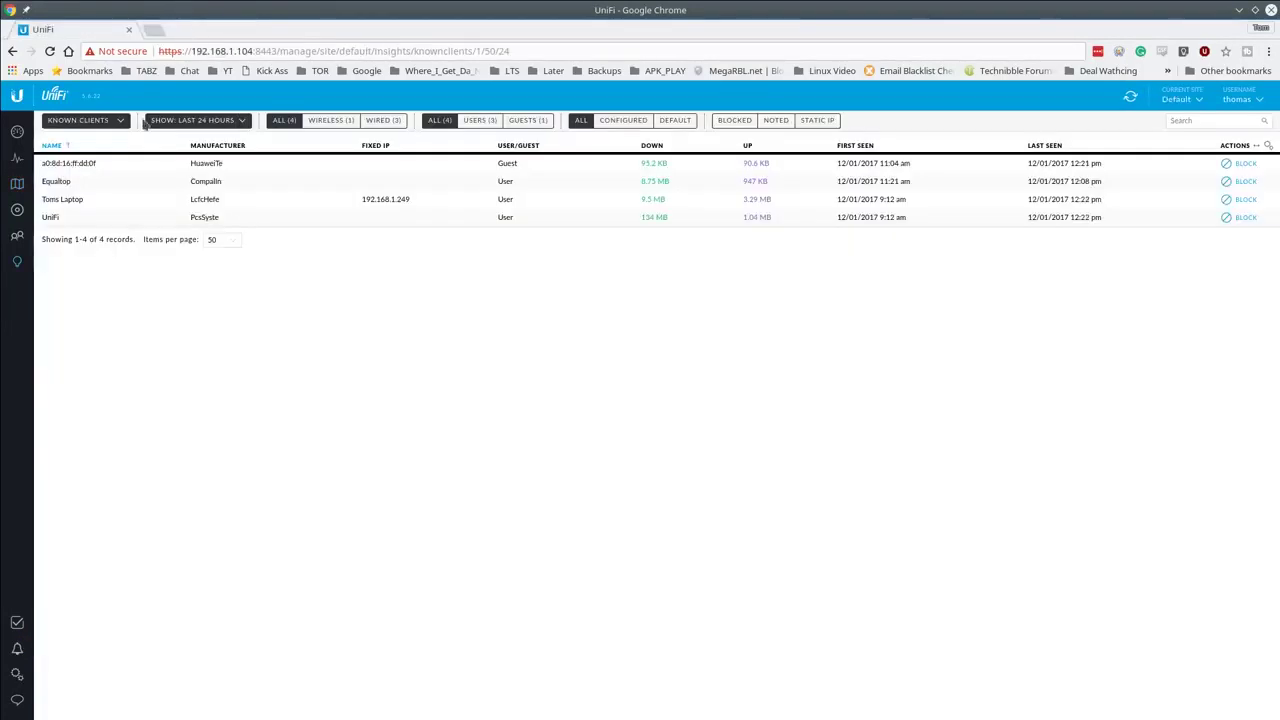
Step: Add a DEFAULT-group DPI restriction for Social Network and Bypass Proxies and Tunnels
{"action": "left_click", "coordinate": [17, 133]}
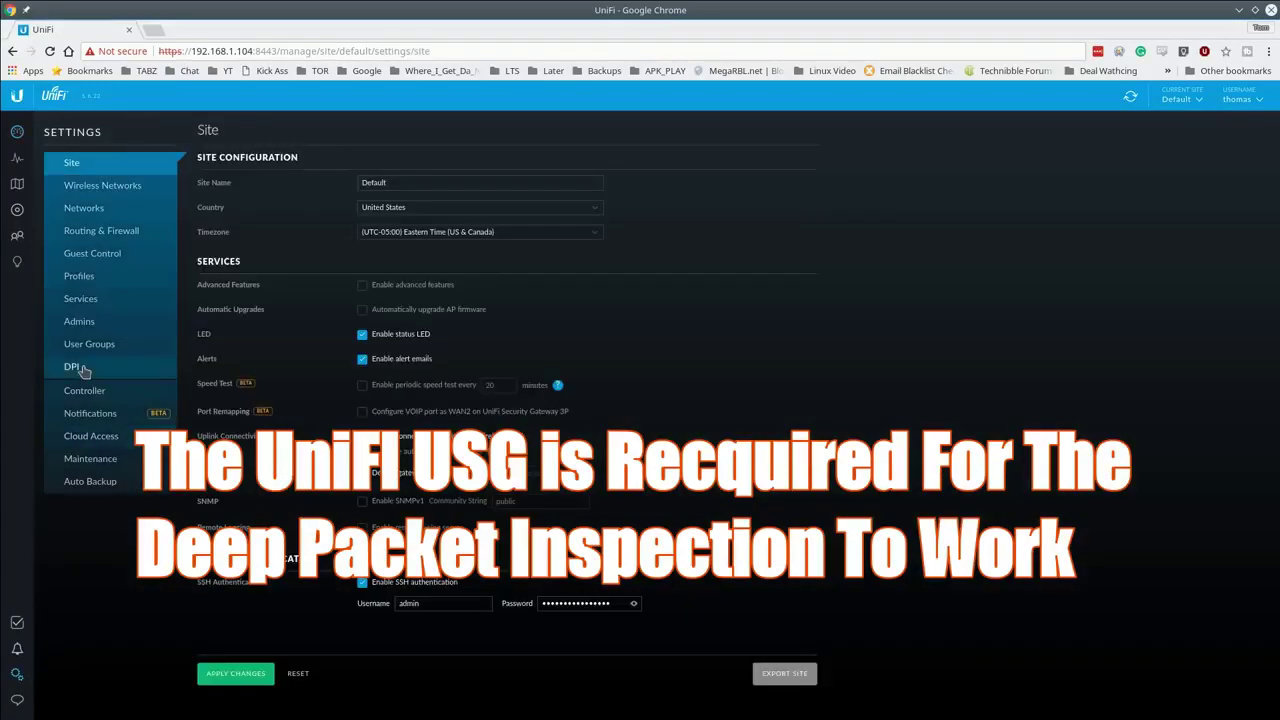
{"action": "left_click", "coordinate": [74, 368]}
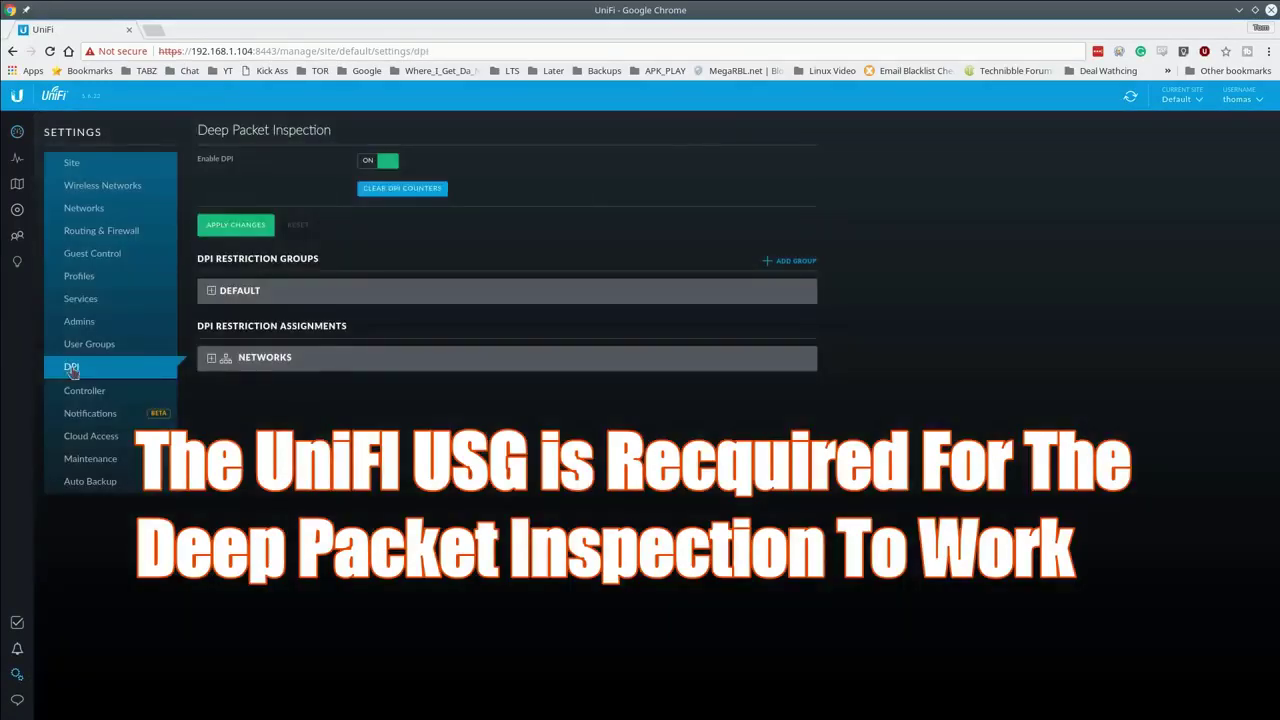
{"action": "left_click", "coordinate": [212, 291]}
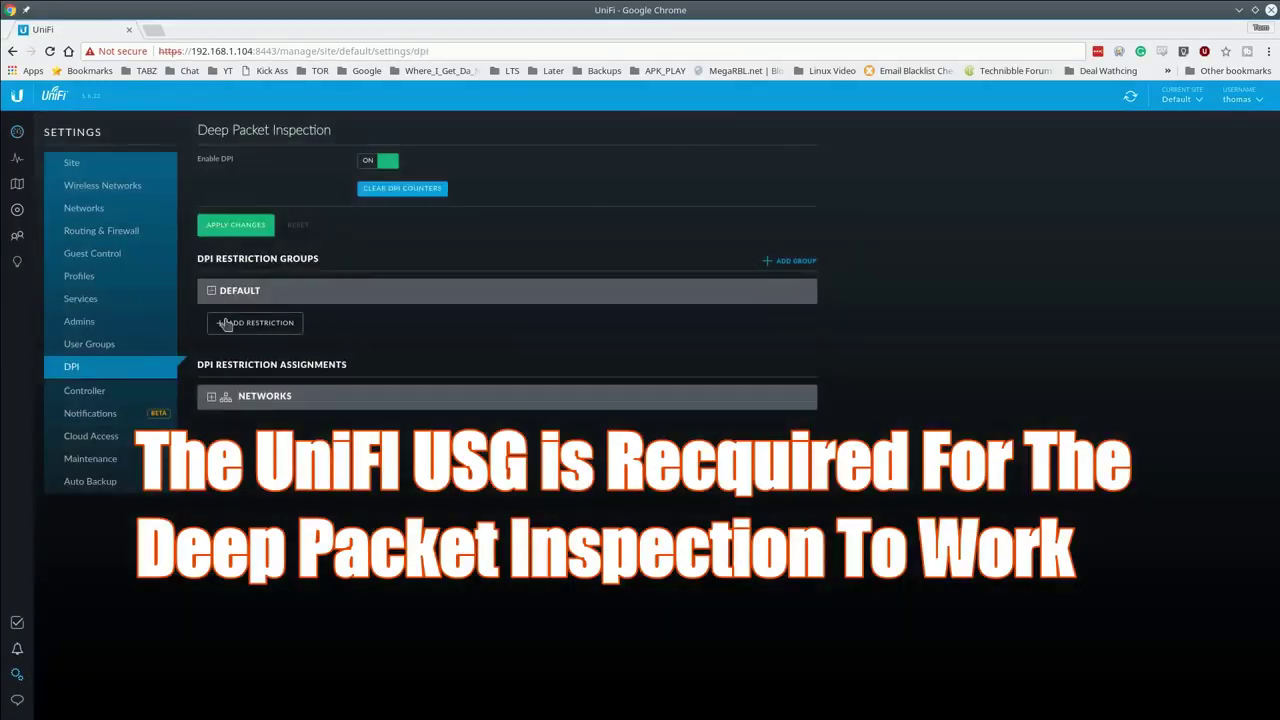
{"action": "left_click", "coordinate": [226, 324]}
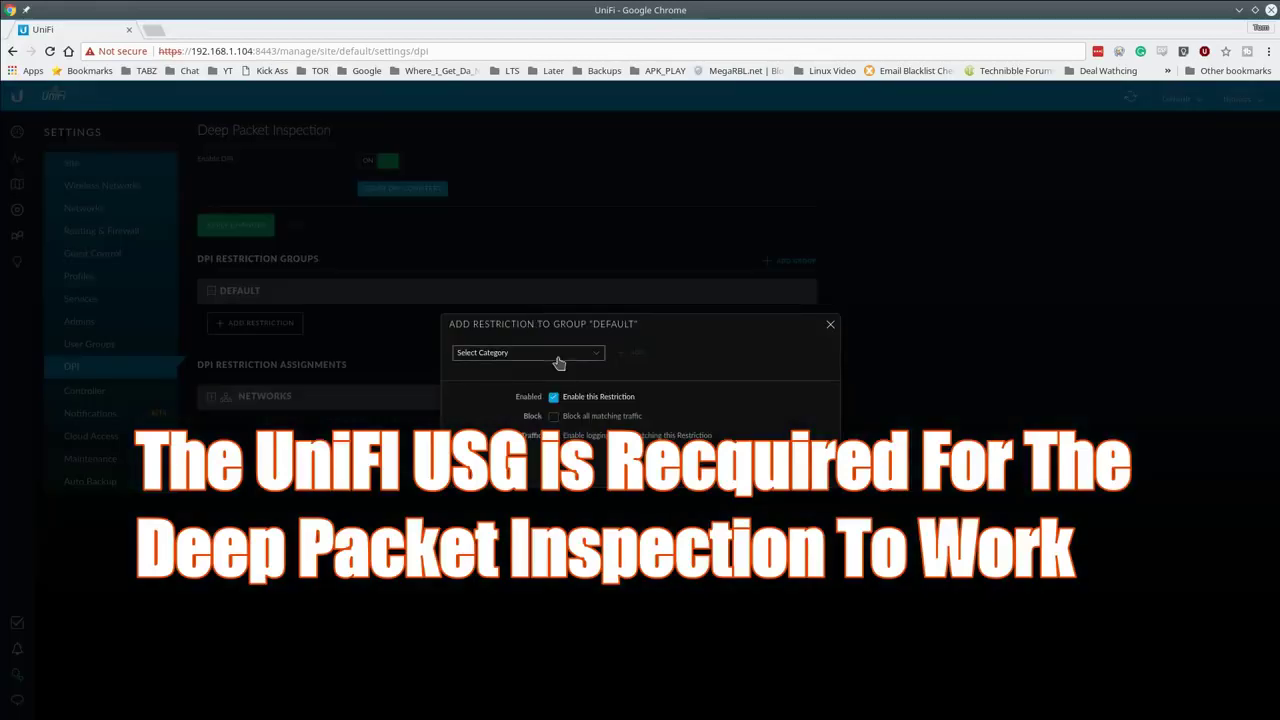
{"action": "left_click", "coordinate": [556, 354]}
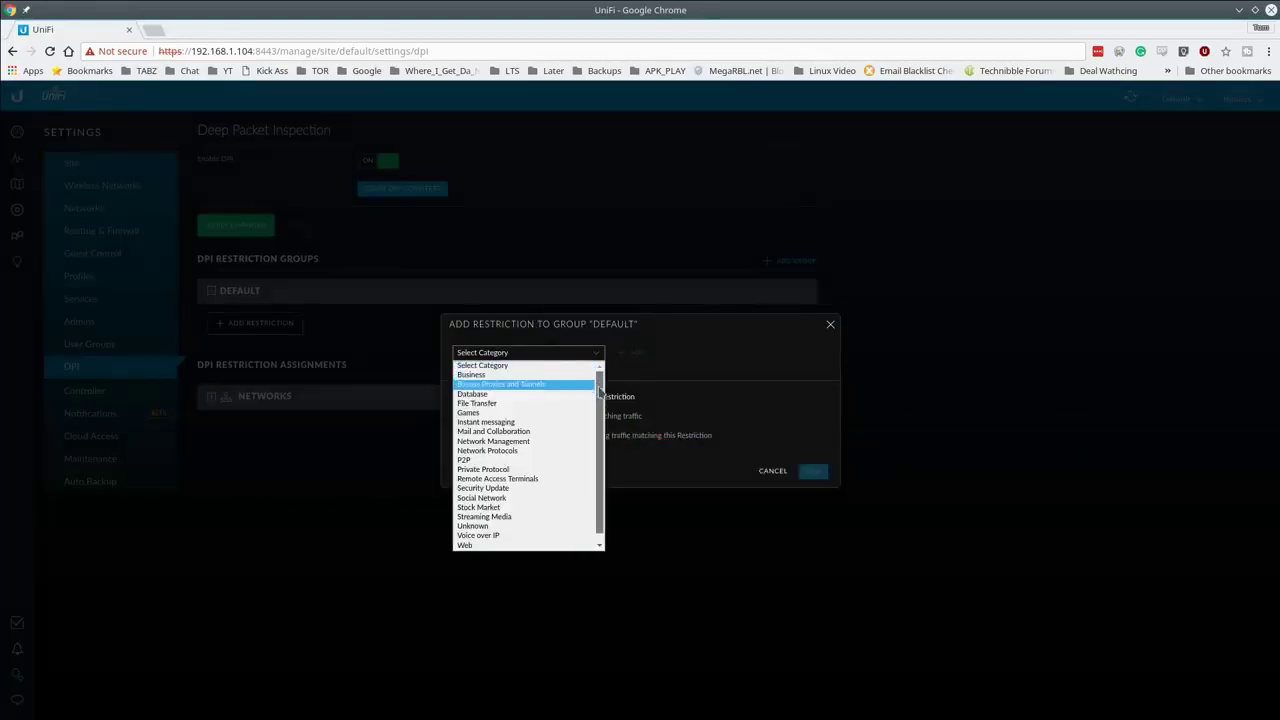
{"action": "scroll", "coordinate": [597, 385], "scroll_direction": "down", "scroll_amount": 1}
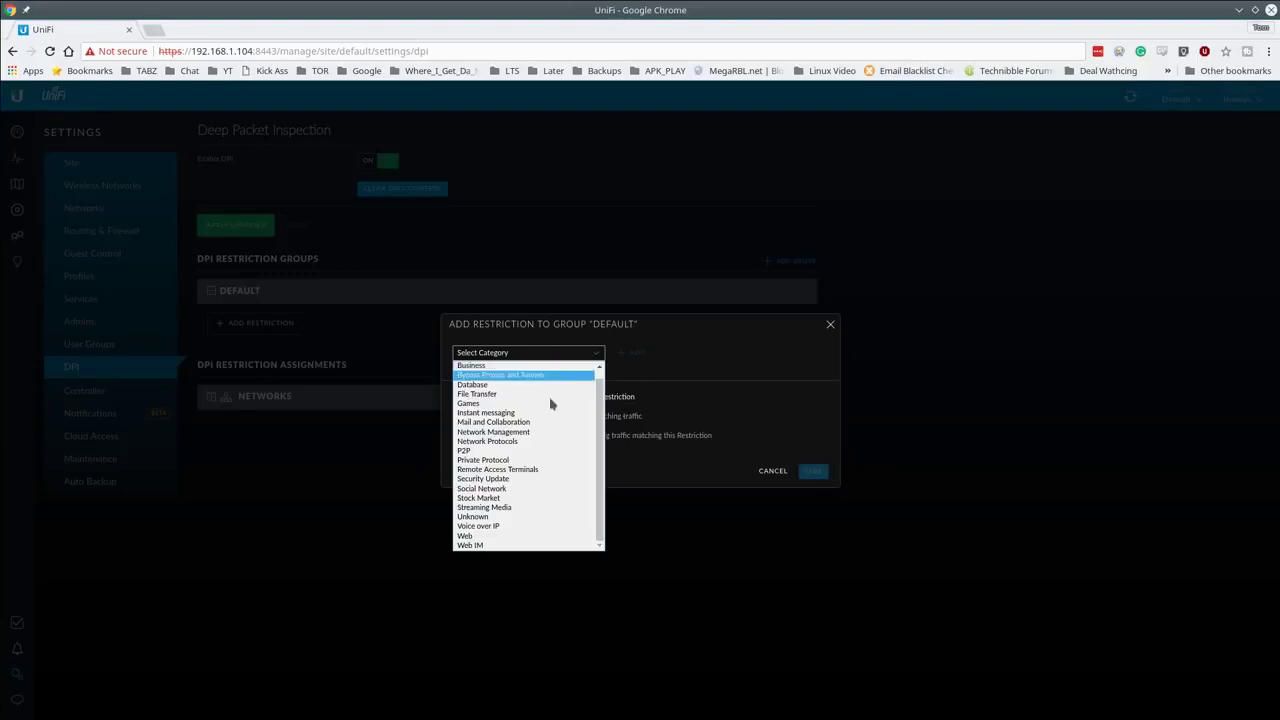
{"action": "left_click", "coordinate": [526, 490]}
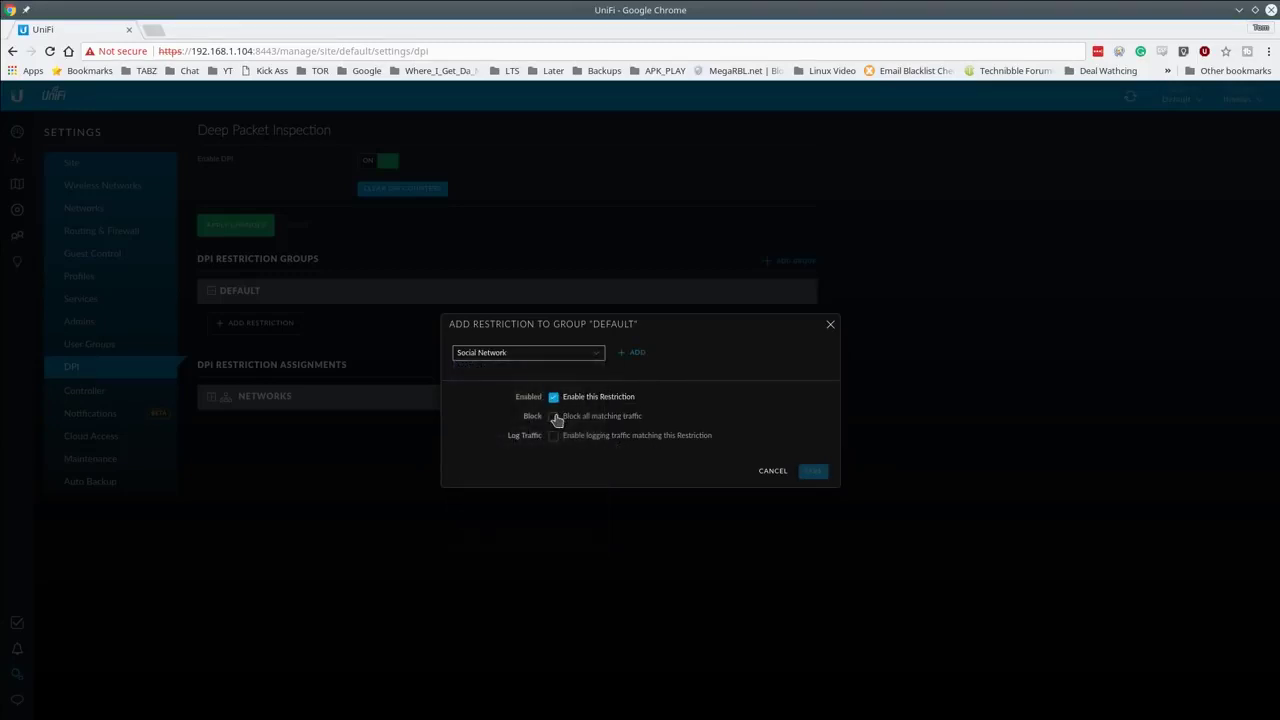
{"action": "left_click", "coordinate": [634, 354]}
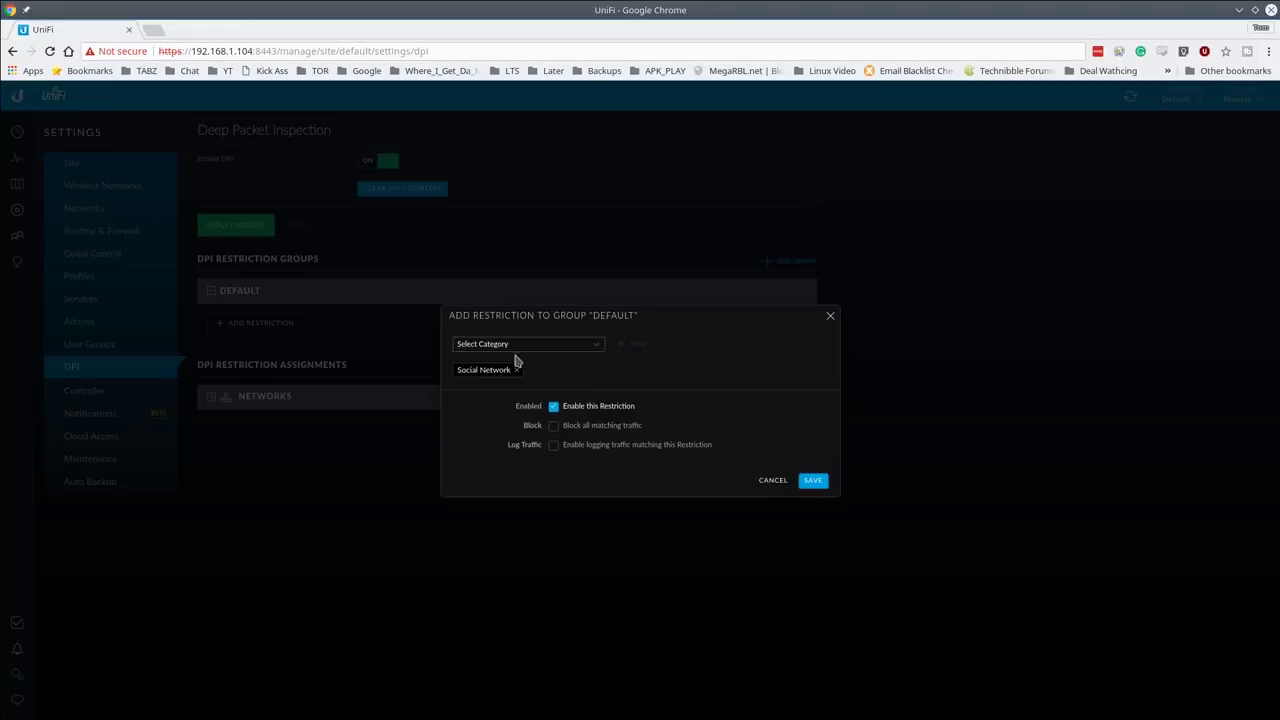
{"action": "left_click", "coordinate": [565, 350]}
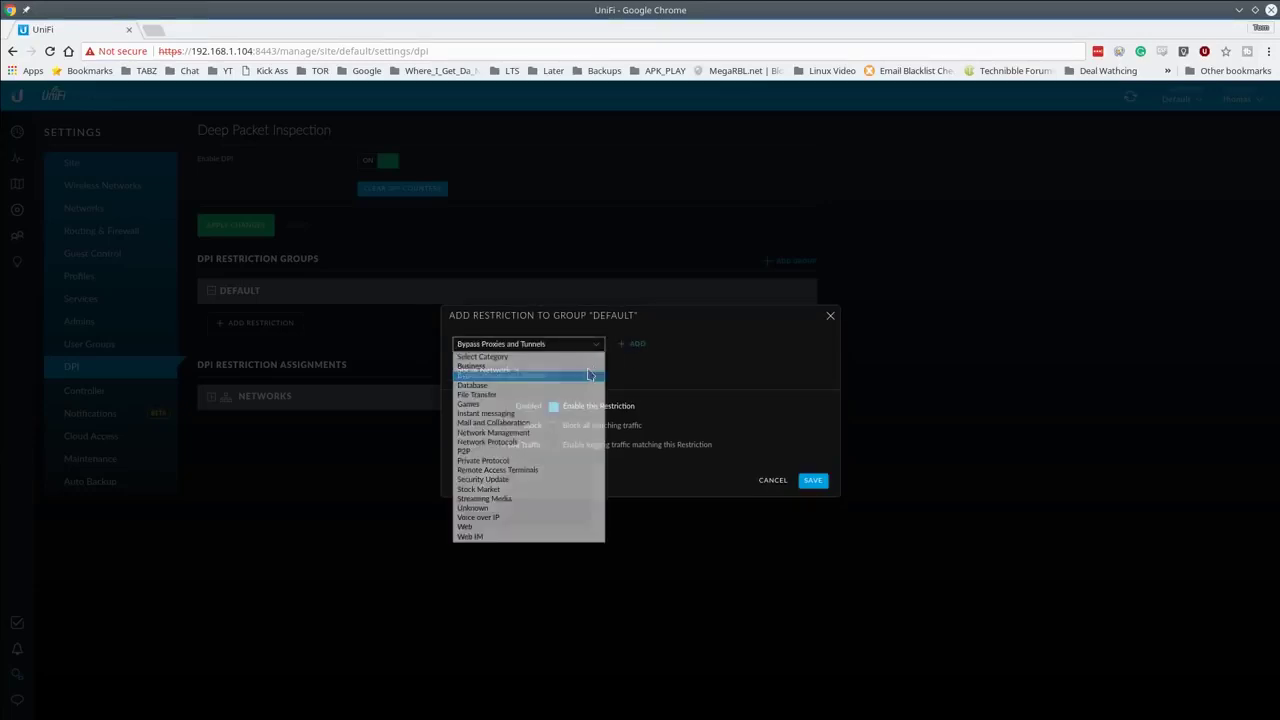
{"action": "left_click", "coordinate": [590, 375]}
{"action": "left_click", "coordinate": [634, 345]}
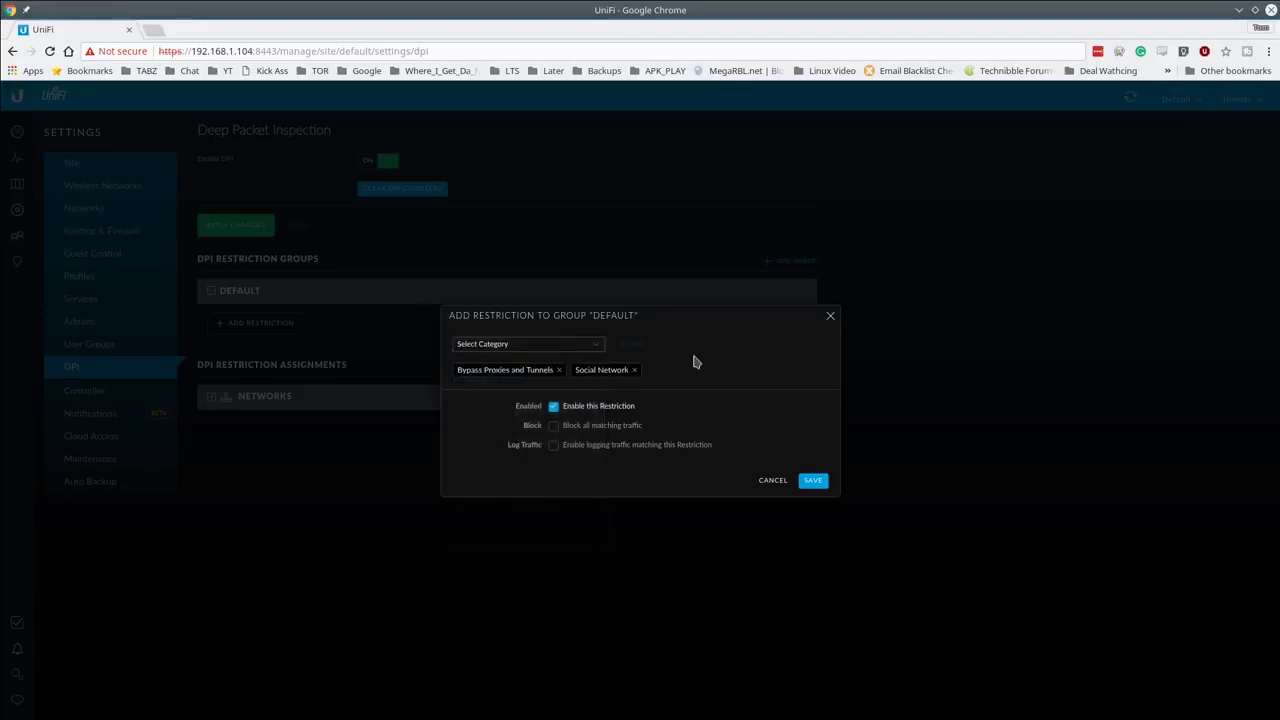
{"action": "left_click", "coordinate": [812, 481]}
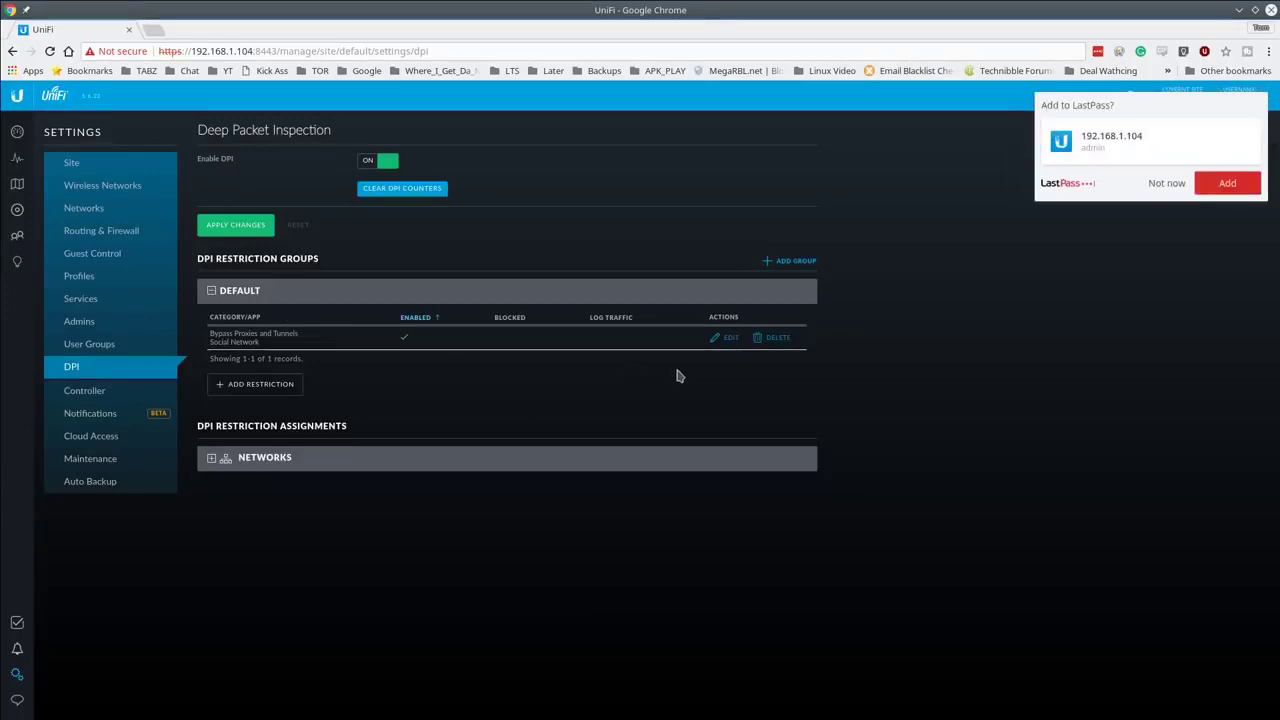
Step: Edit the restriction to block and log matching traffic, and save it
{"action": "left_click", "coordinate": [720, 345]}
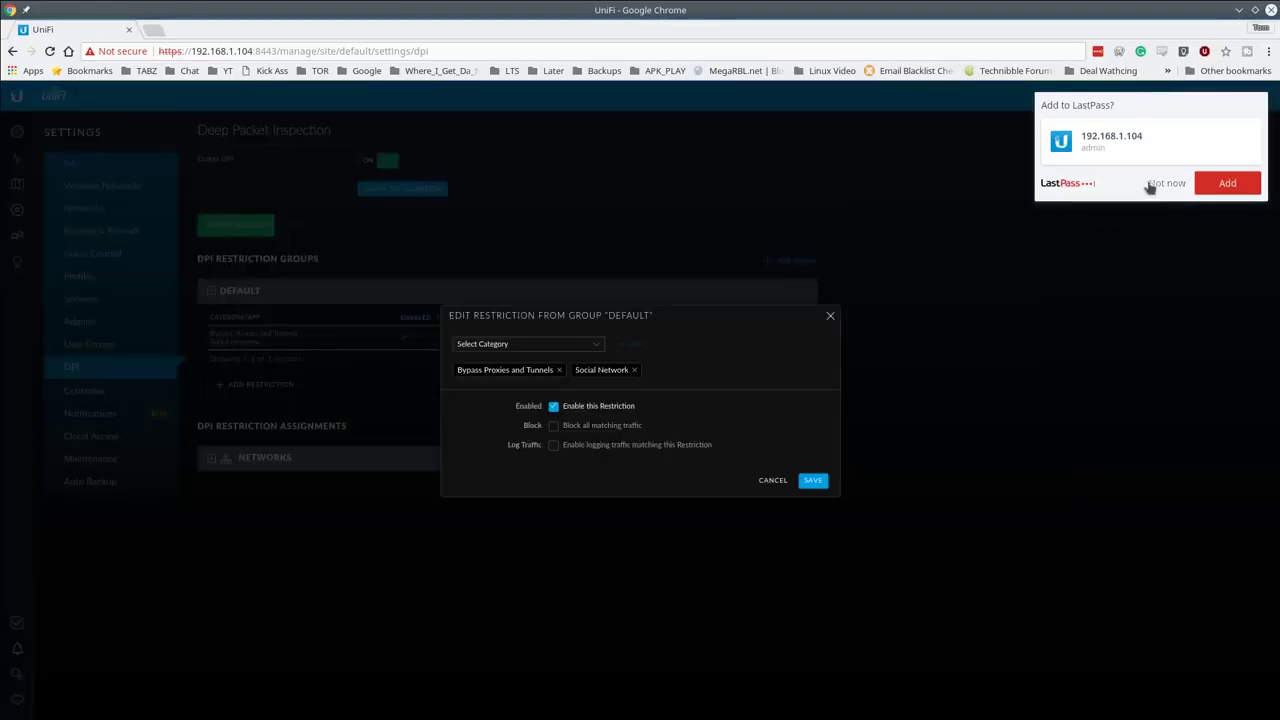
{"action": "left_click", "coordinate": [1172, 184]}
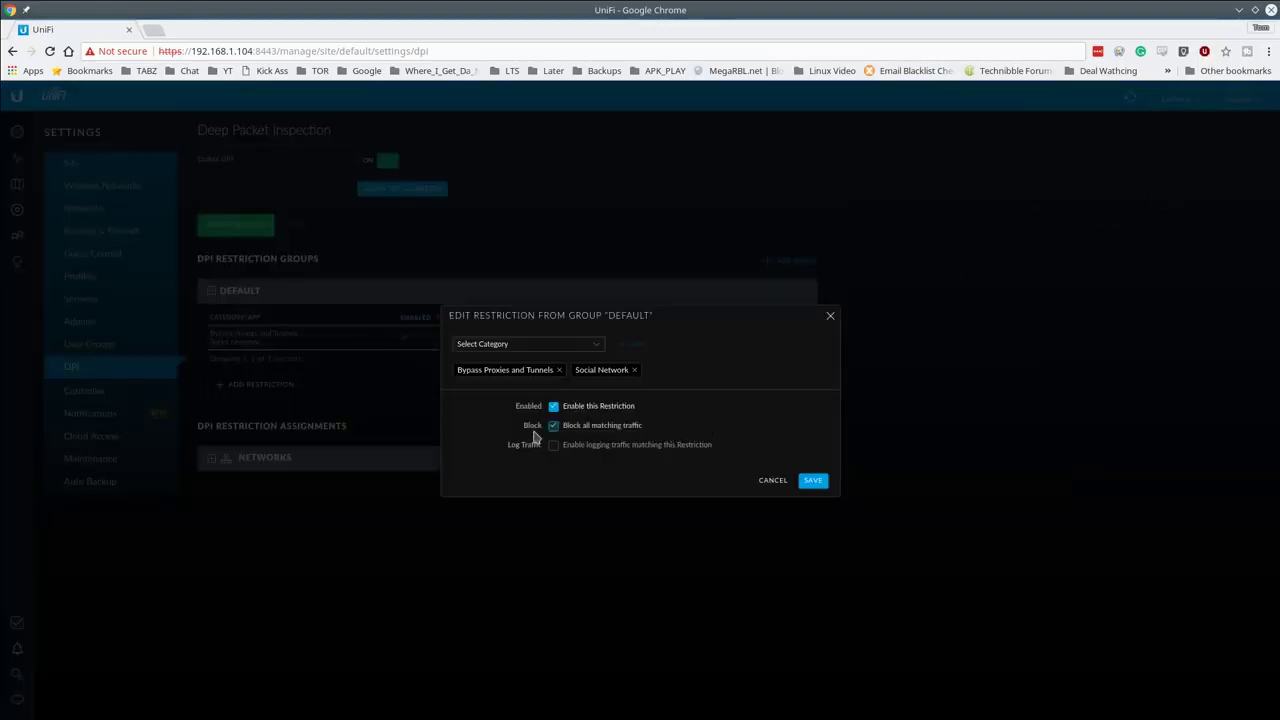
{"action": "left_click", "coordinate": [553, 426]}
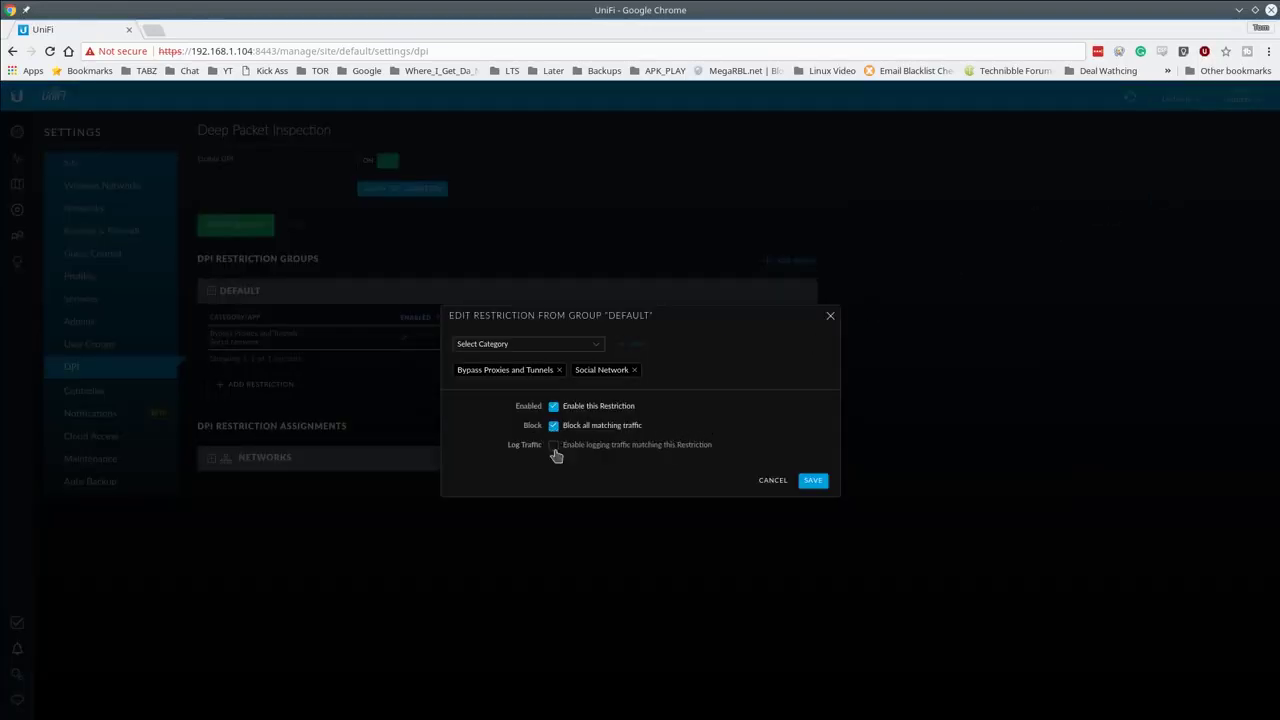
{"action": "left_click", "coordinate": [554, 446]}
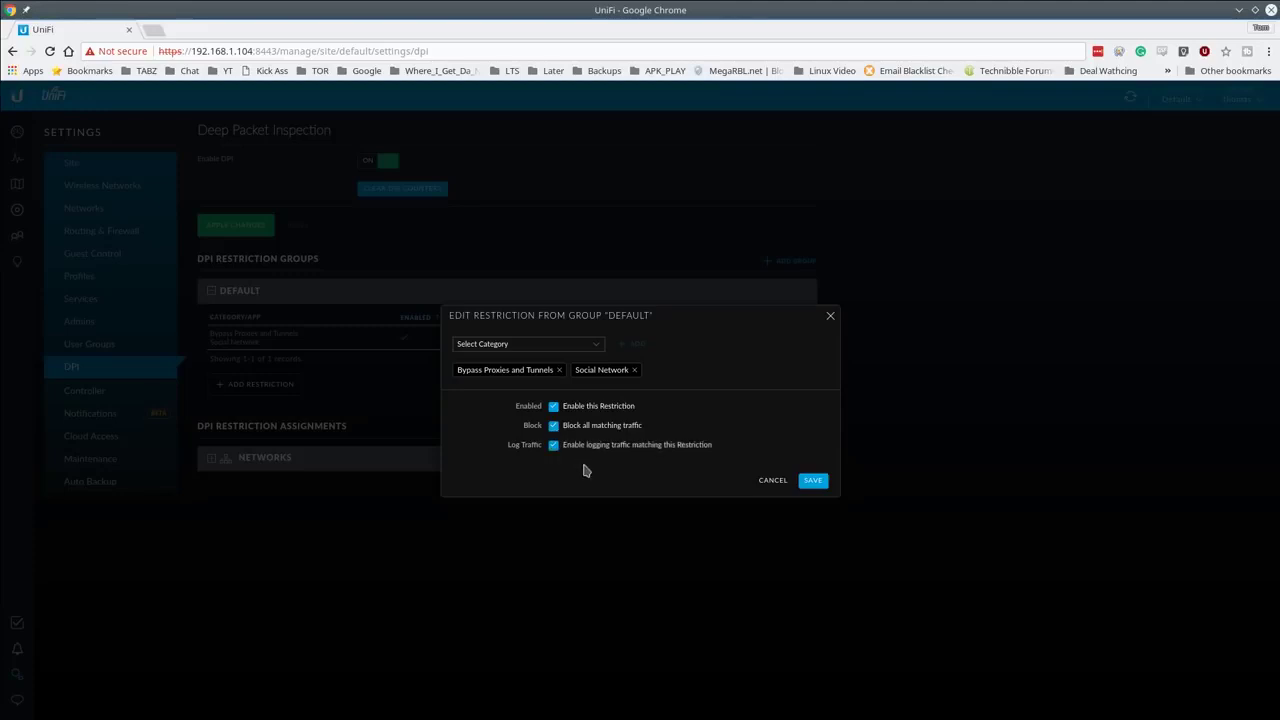
{"action": "left_click", "coordinate": [812, 481]}
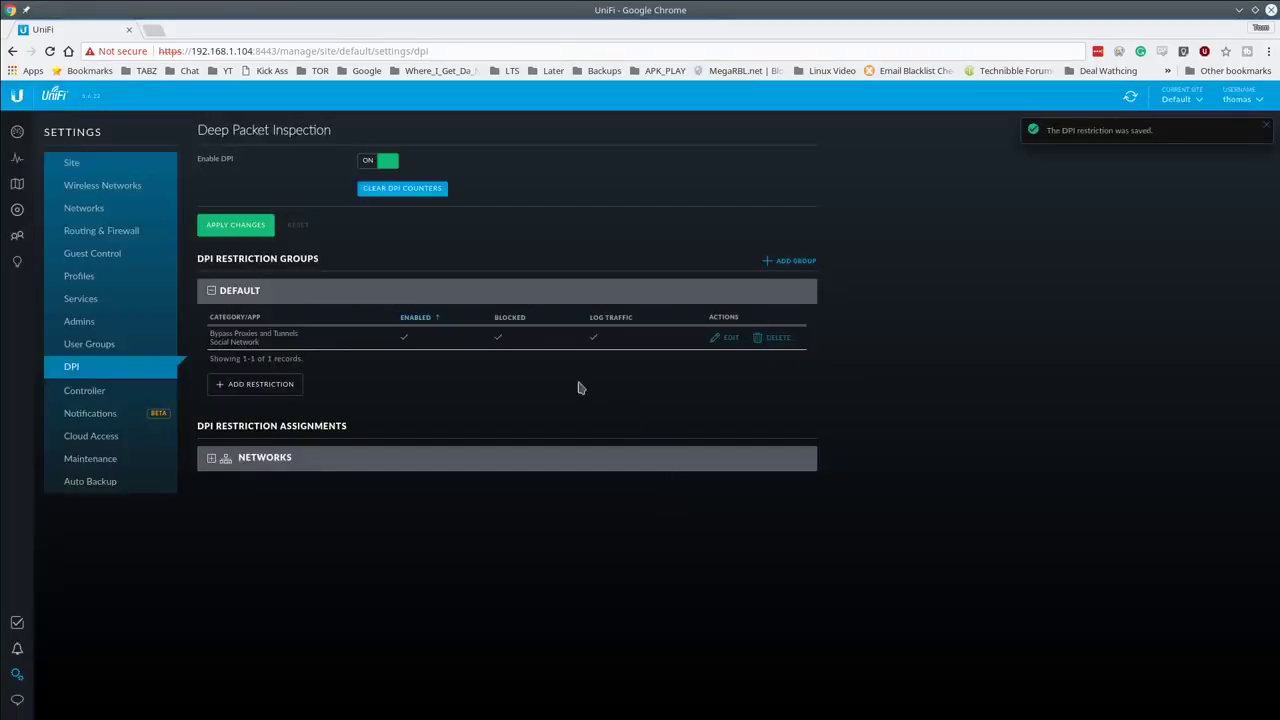
Step: Assign the Default DPI restriction group to the LAN network, then view the devices list
{"action": "left_click", "coordinate": [268, 465]}
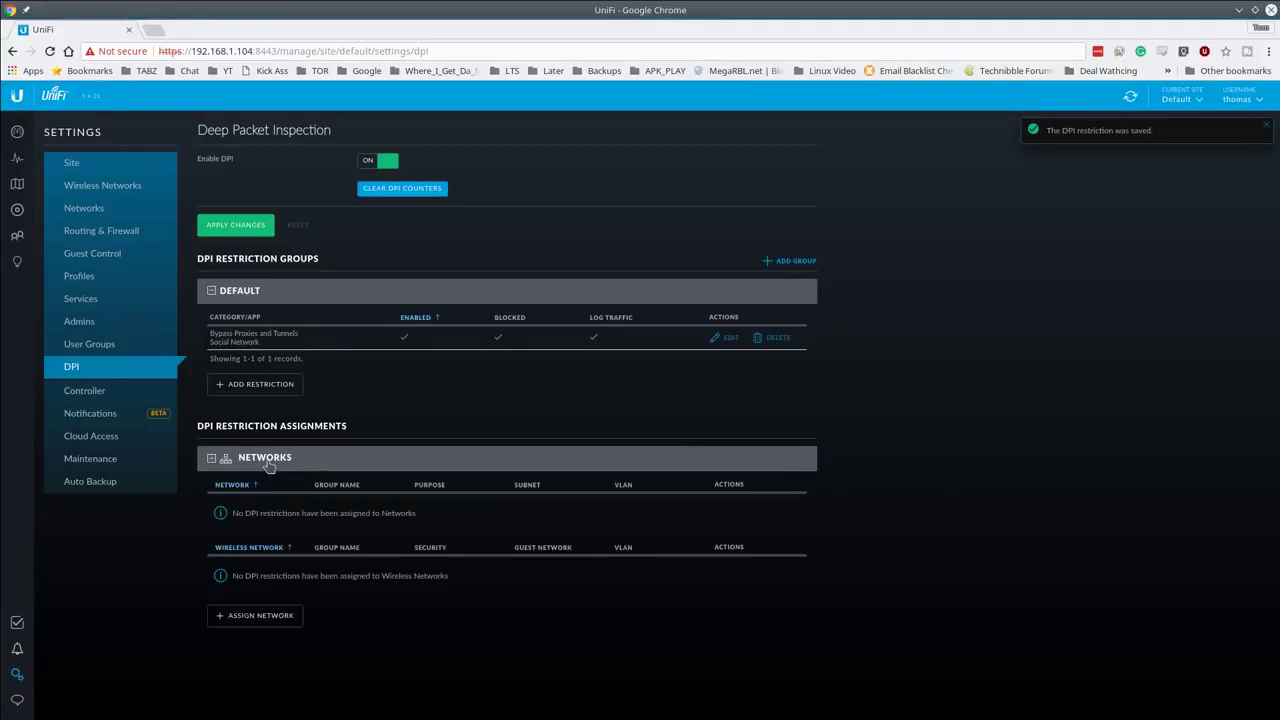
{"action": "left_click", "coordinate": [282, 619]}
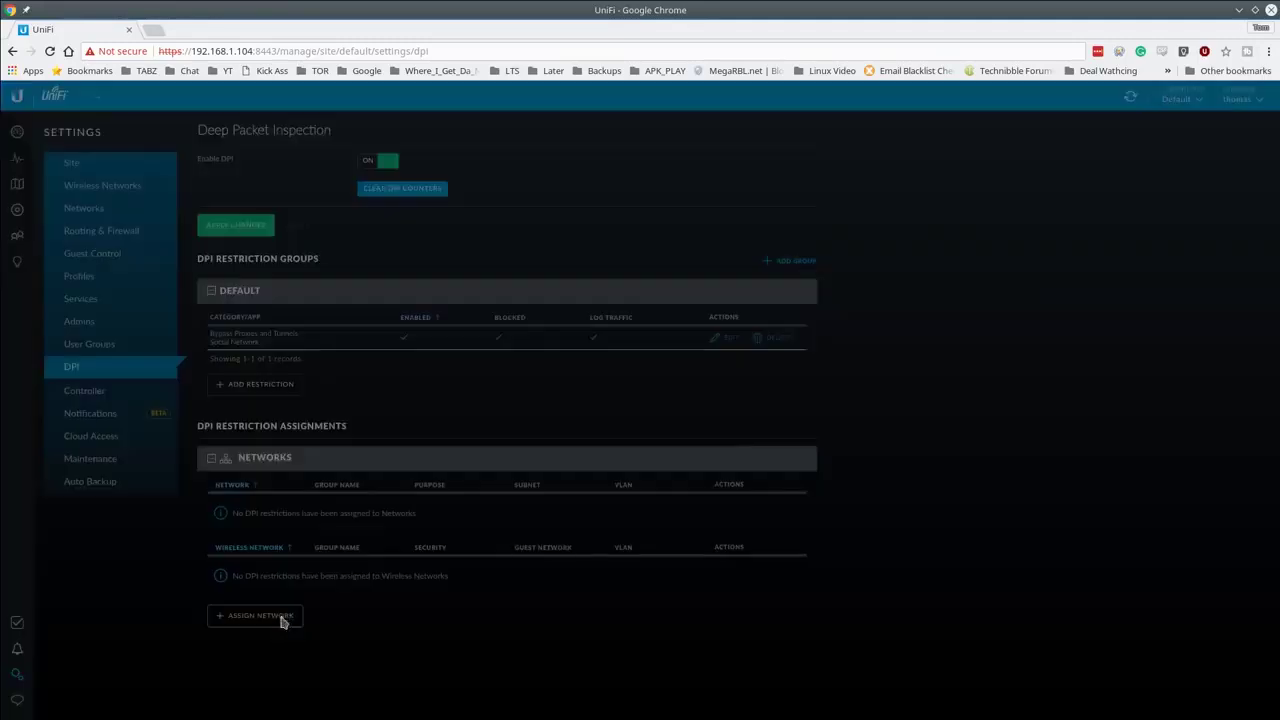
{"action": "left_click", "coordinate": [655, 385]}
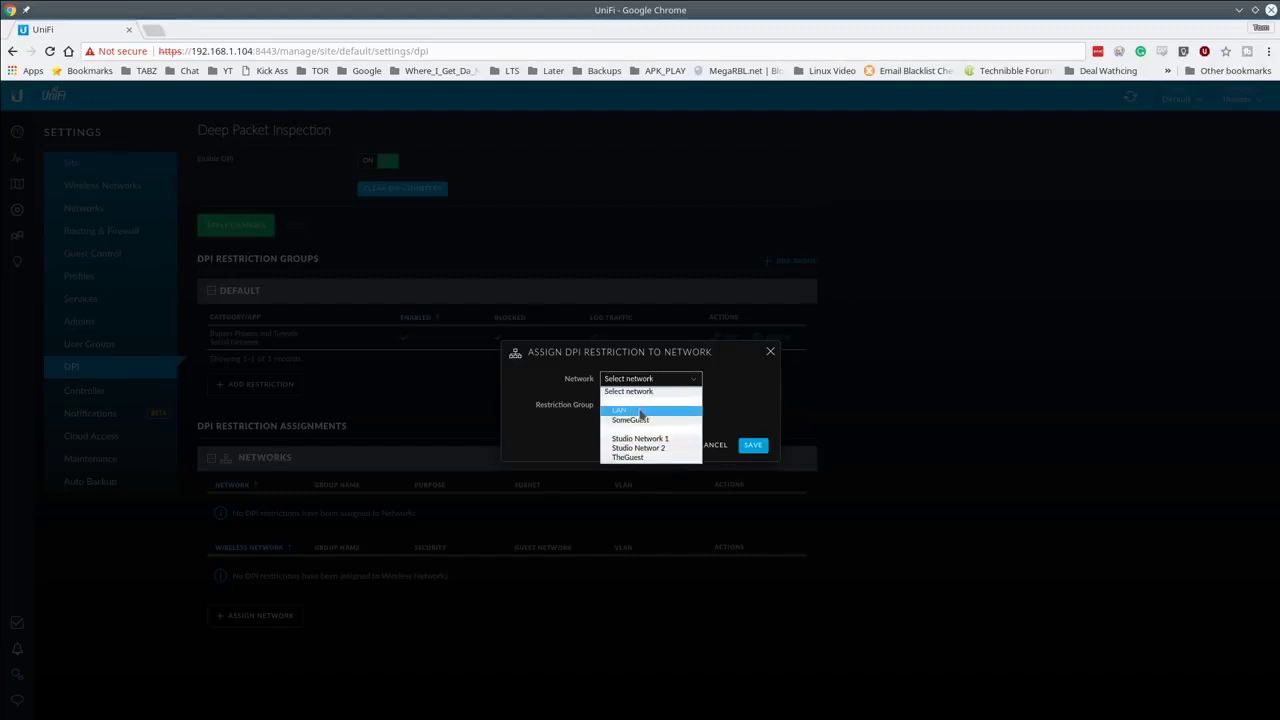
{"action": "left_click", "coordinate": [645, 410]}
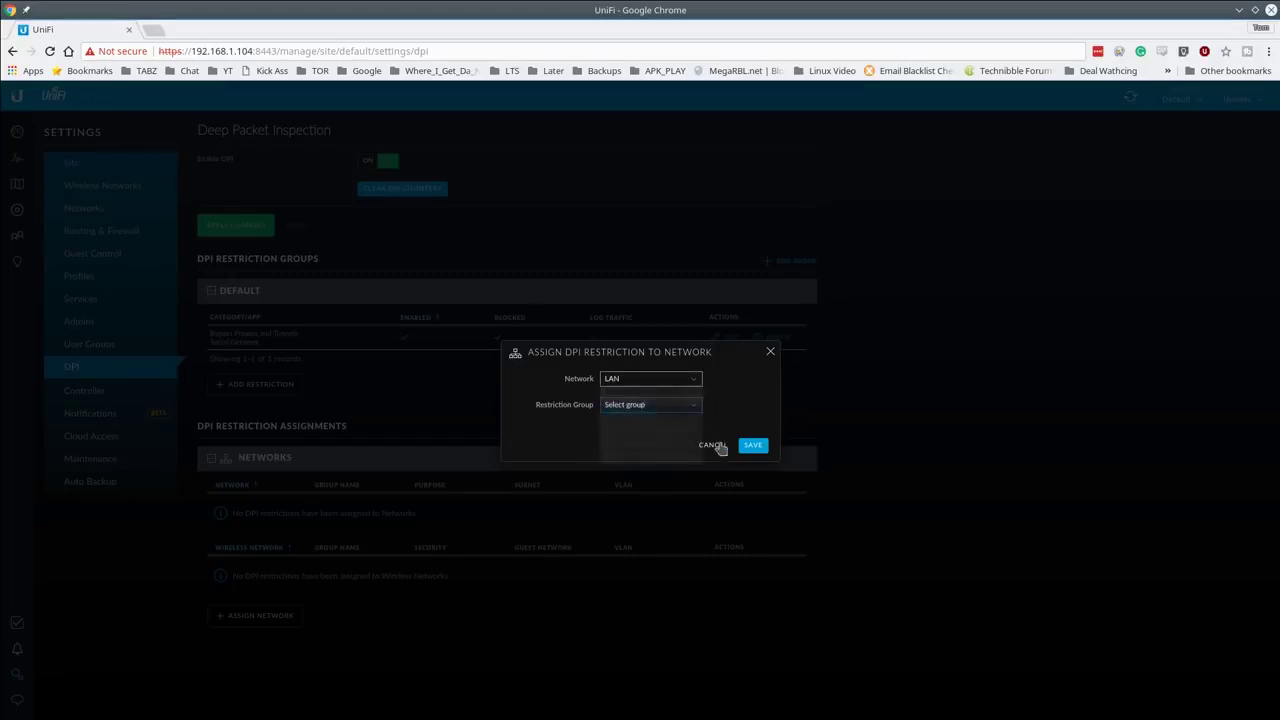
{"action": "left_click", "coordinate": [673, 411]}
{"action": "left_click", "coordinate": [655, 428]}
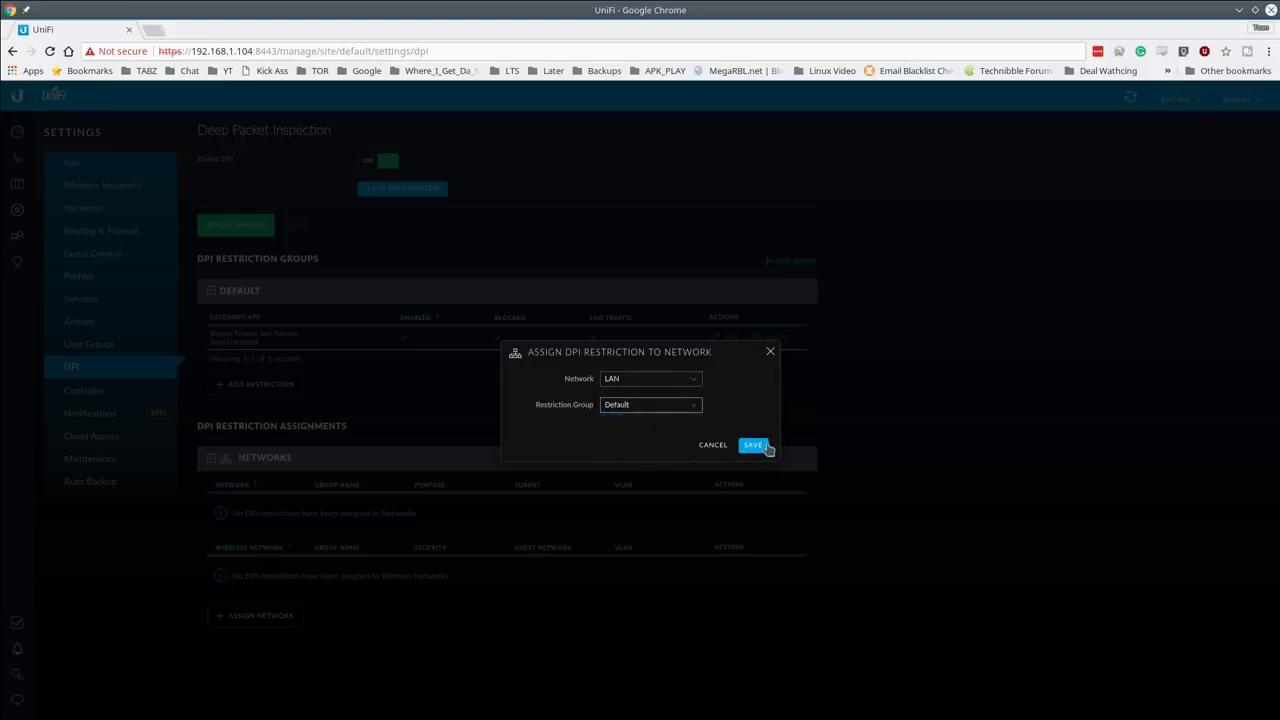
{"action": "left_click", "coordinate": [760, 447]}
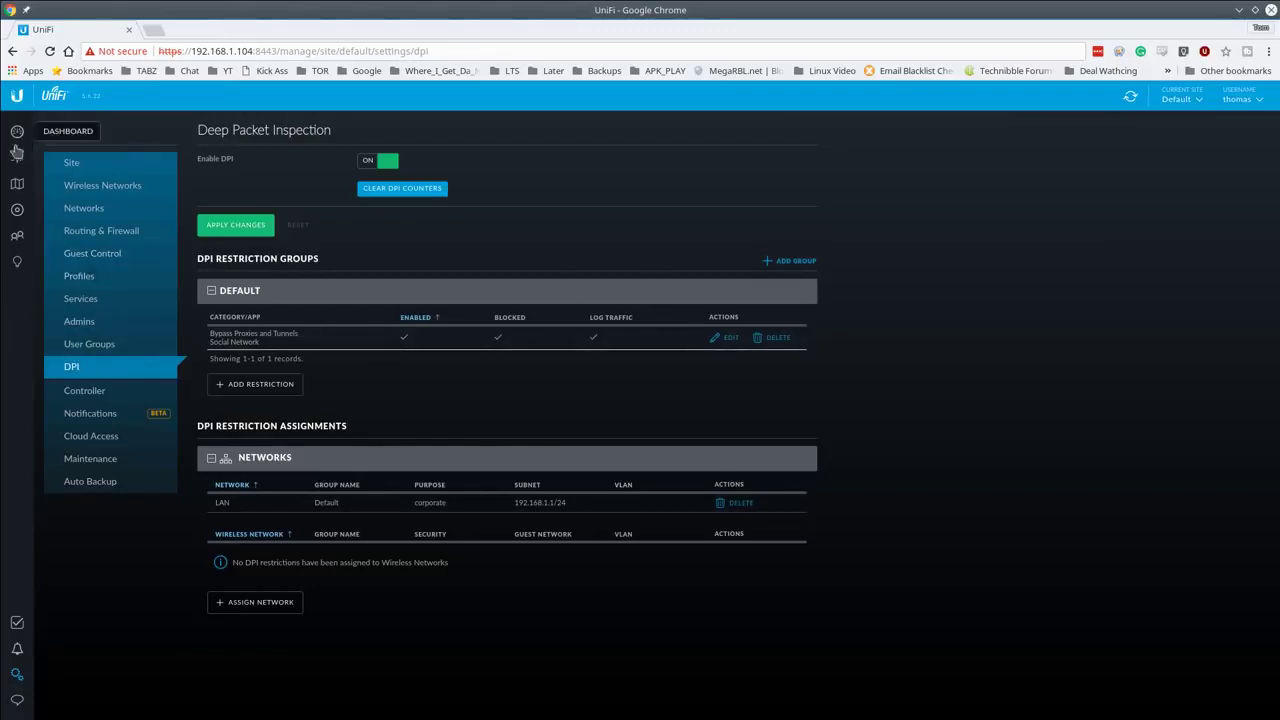
{"action": "left_click", "coordinate": [17, 211]}
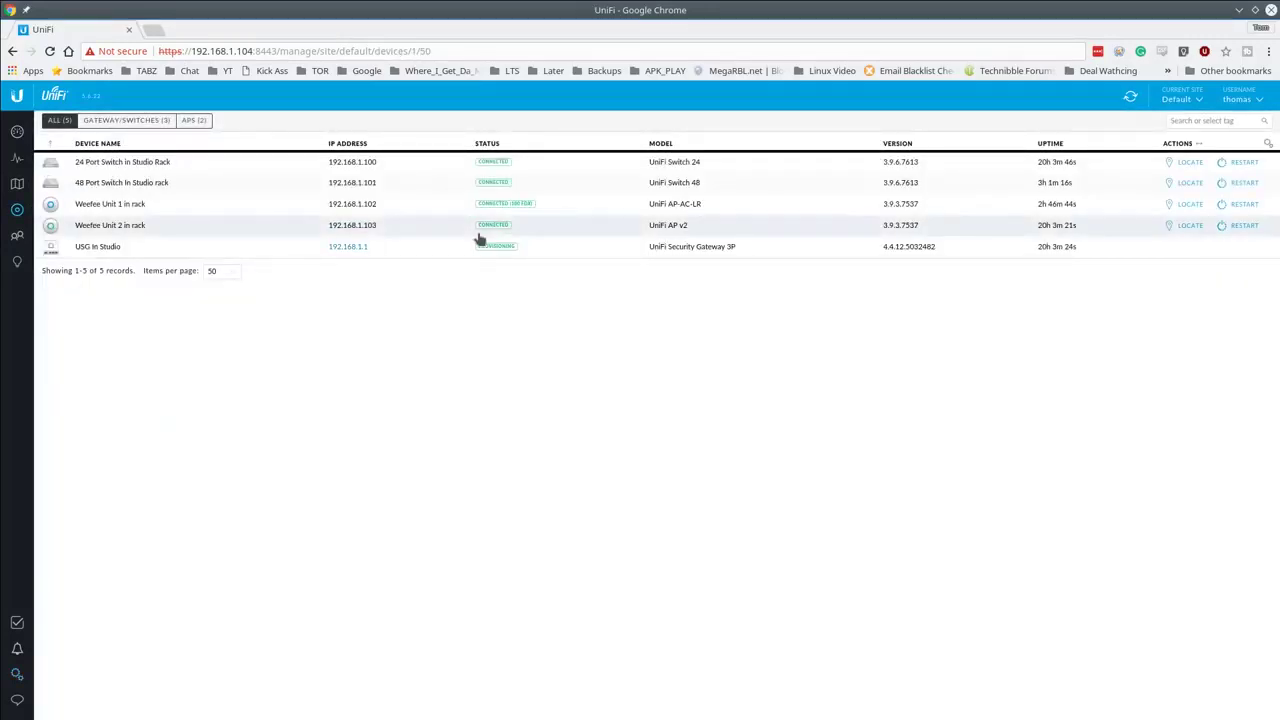
Step: Try loading facebook.com in a new tab to confirm it is blocked
{"action": "key", "text": "ctrl+t"}
{"action": "type", "text": "facebook.com"}
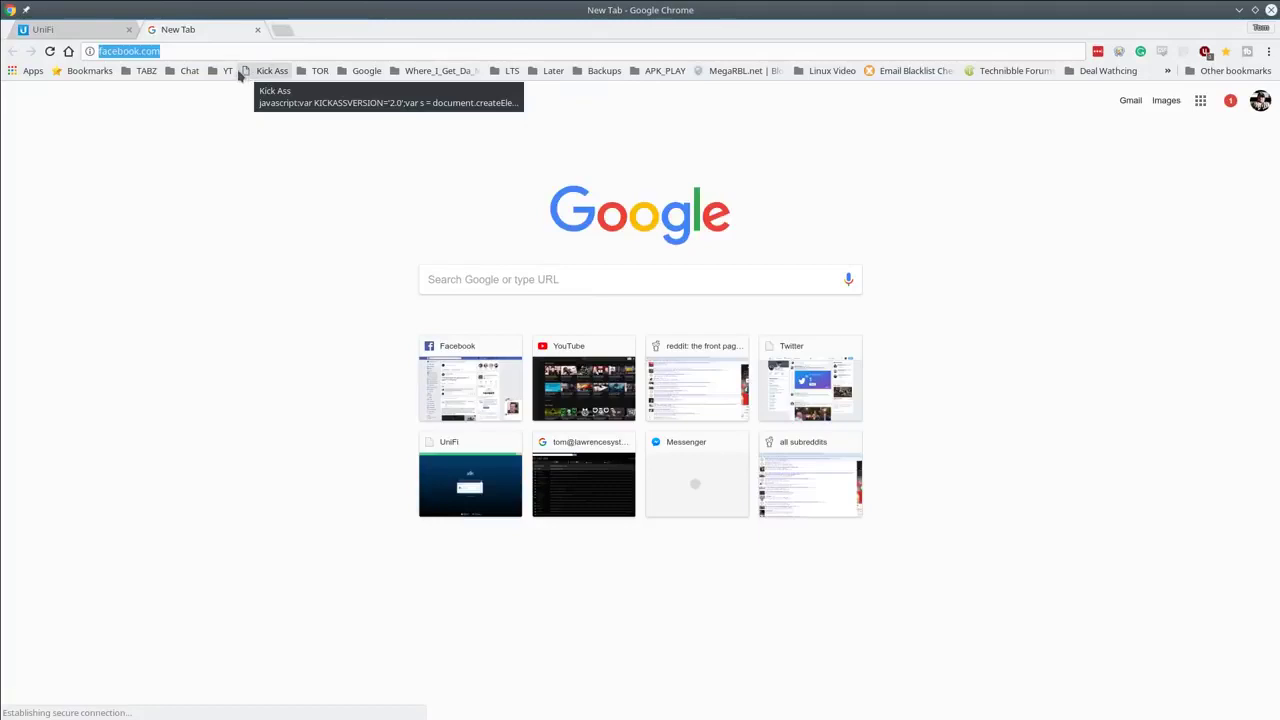
{"action": "left_click", "coordinate": [283, 51]}
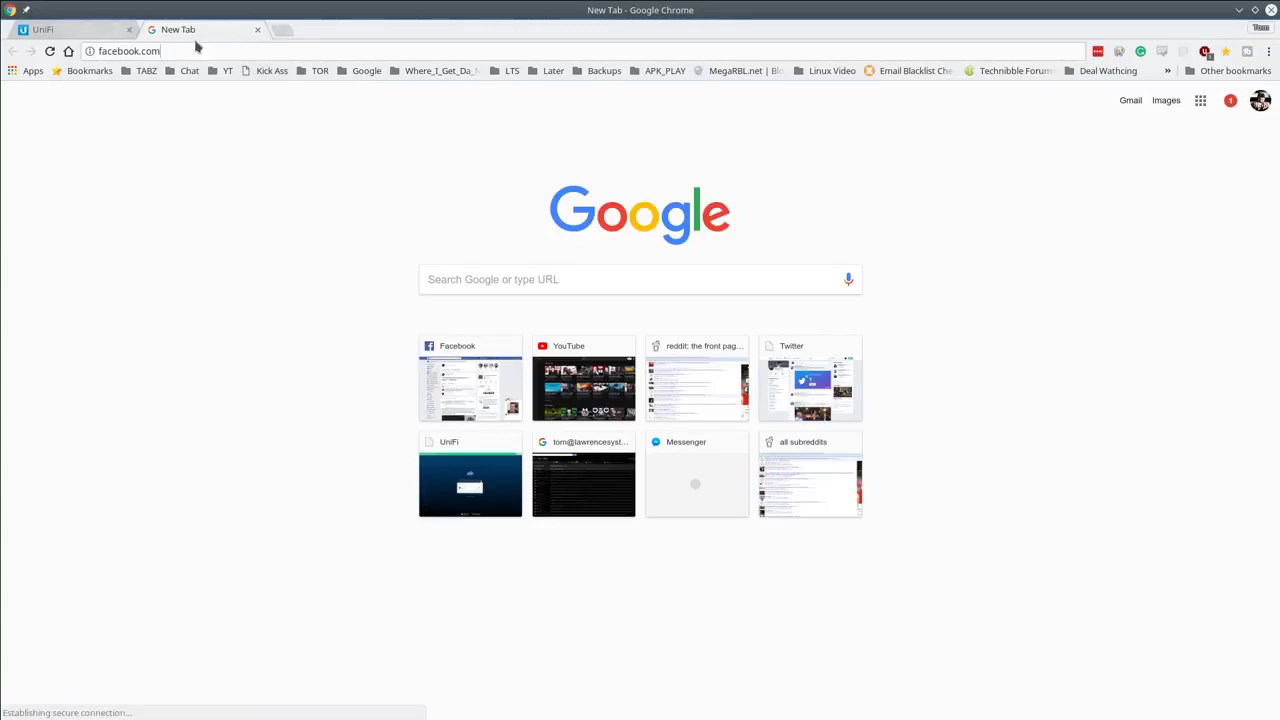
Step: Check that google.com and plus.google.com still load, then return to the UniFi tab
{"action": "left_click", "coordinate": [283, 30]}
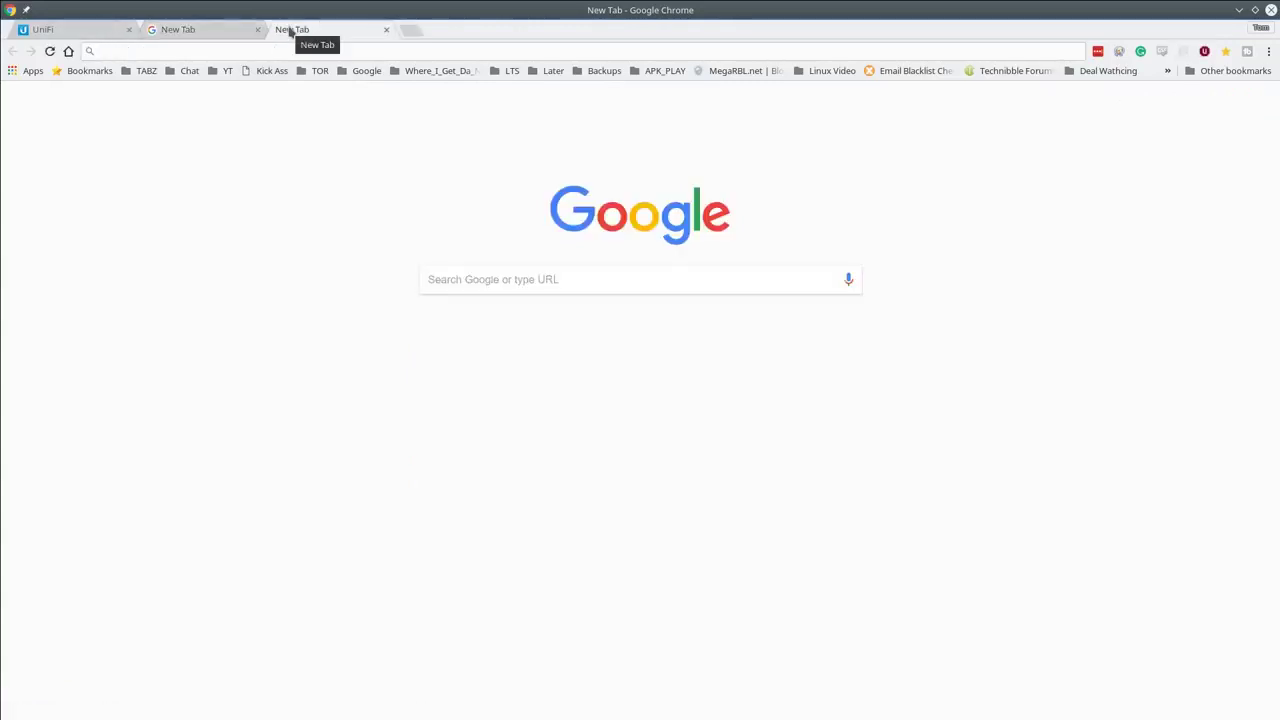
{"action": "type", "text": "google.com"}
{"action": "key", "text": "Return"}
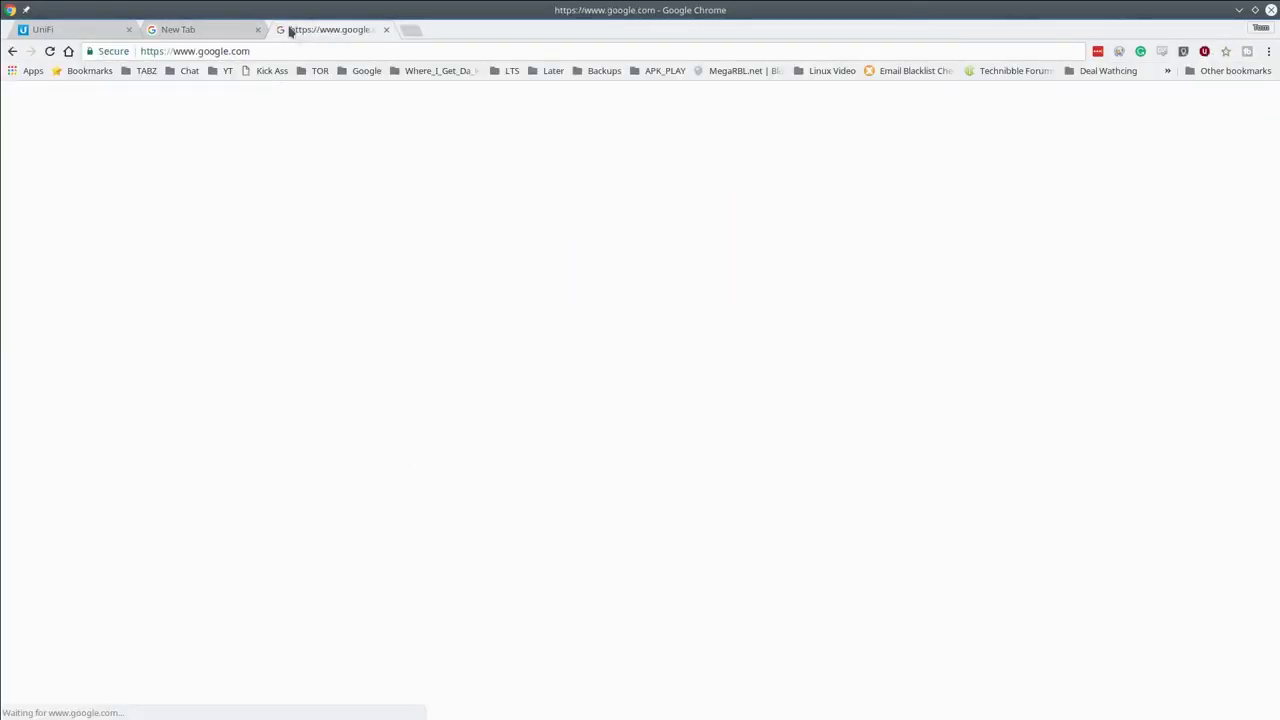
{"action": "left_click", "coordinate": [289, 48]}
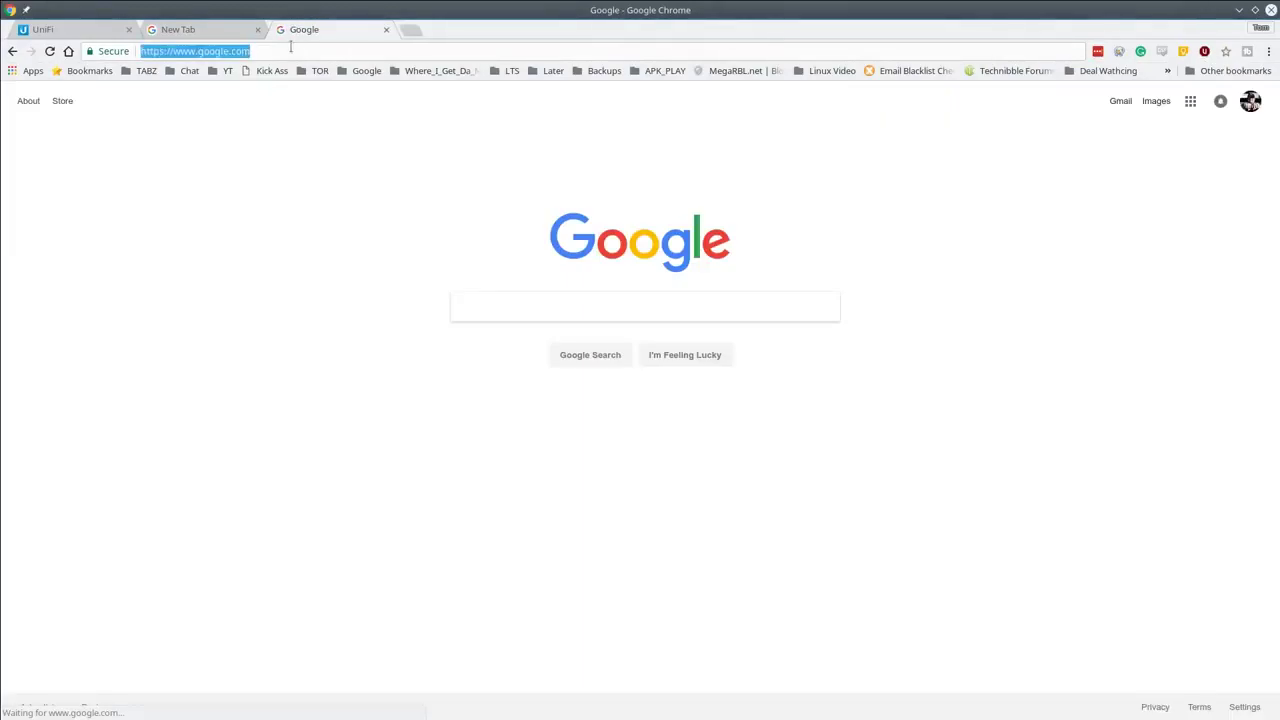
{"action": "type", "text": "pl"}
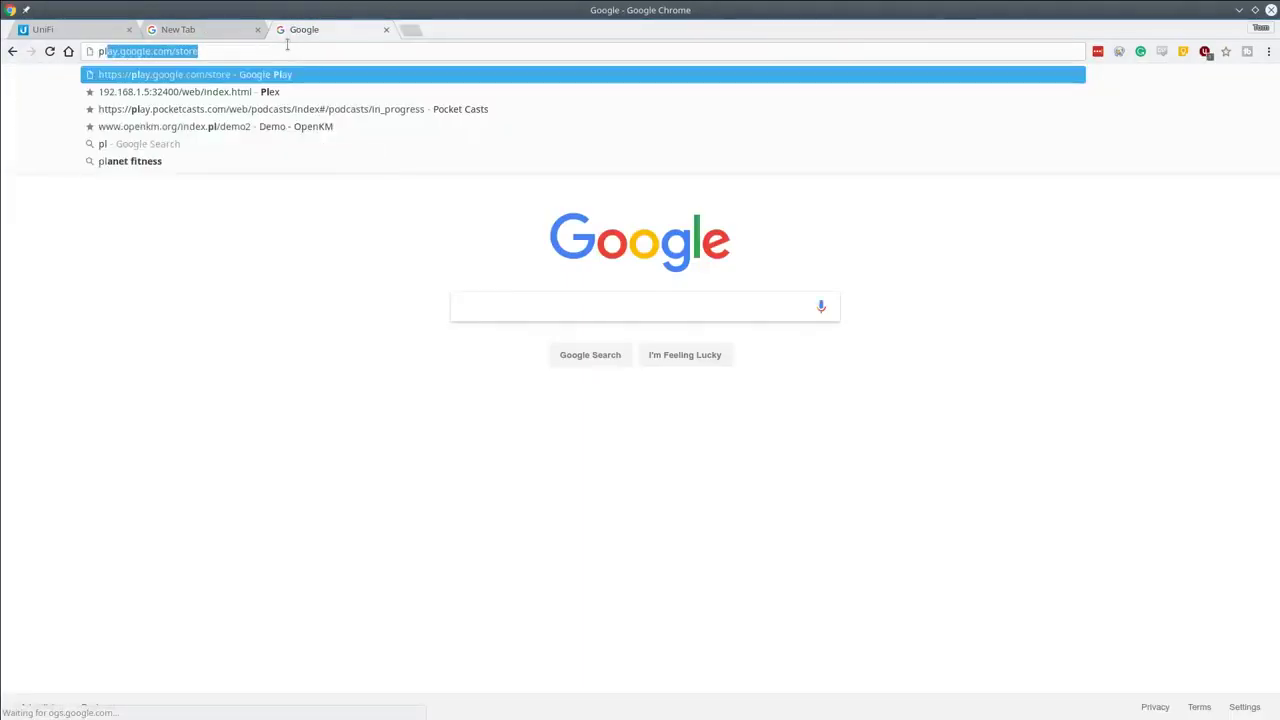
{"action": "type", "text": "us.goog"}
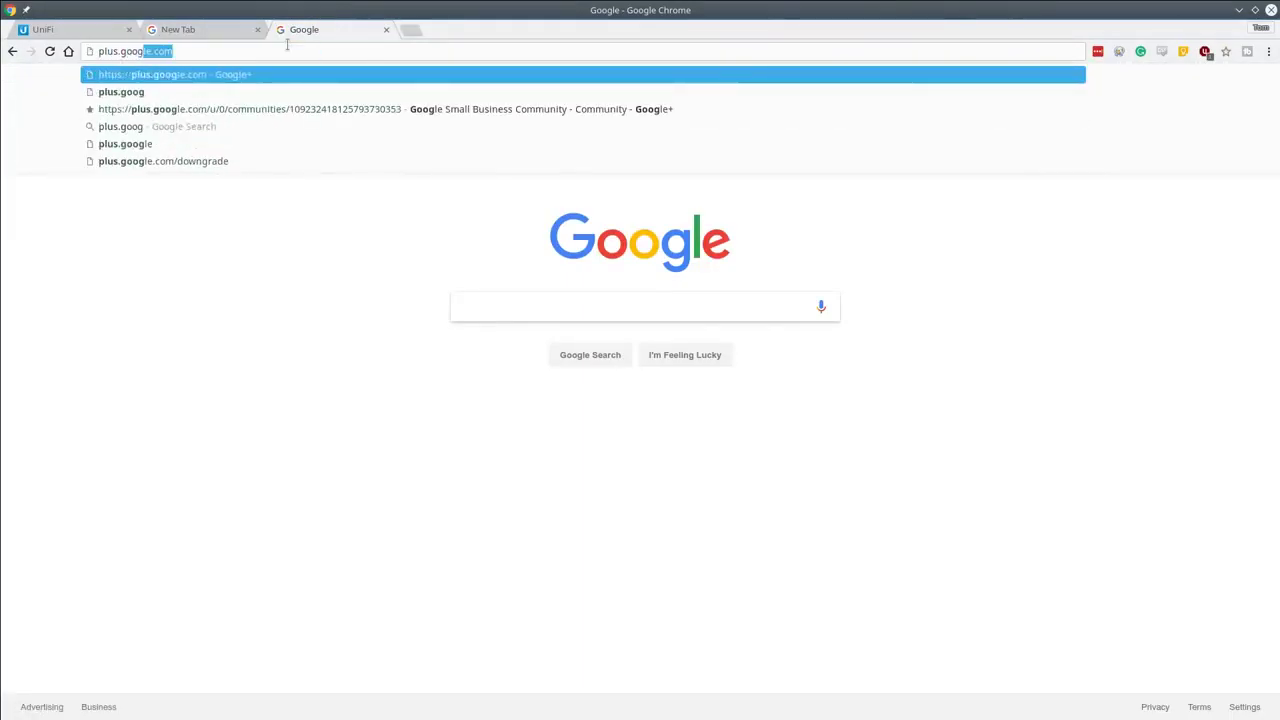
{"action": "key", "text": "Return"}
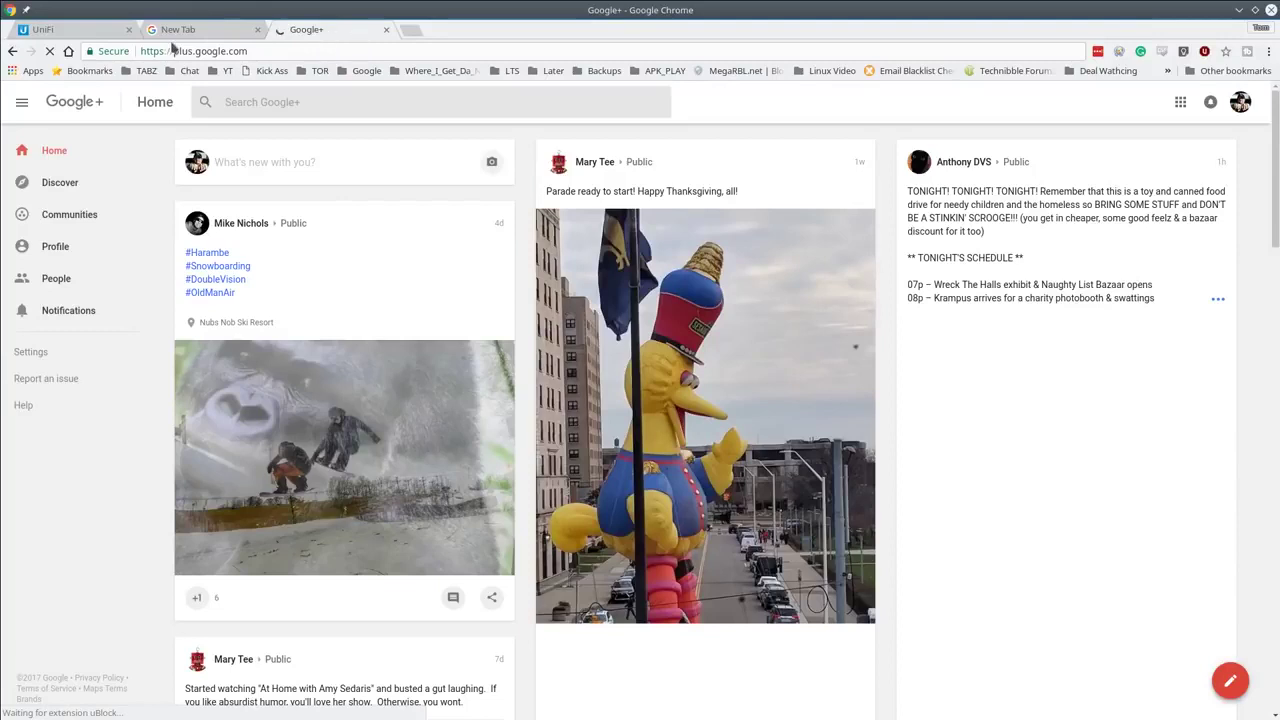
{"action": "left_click", "coordinate": [386, 29]}
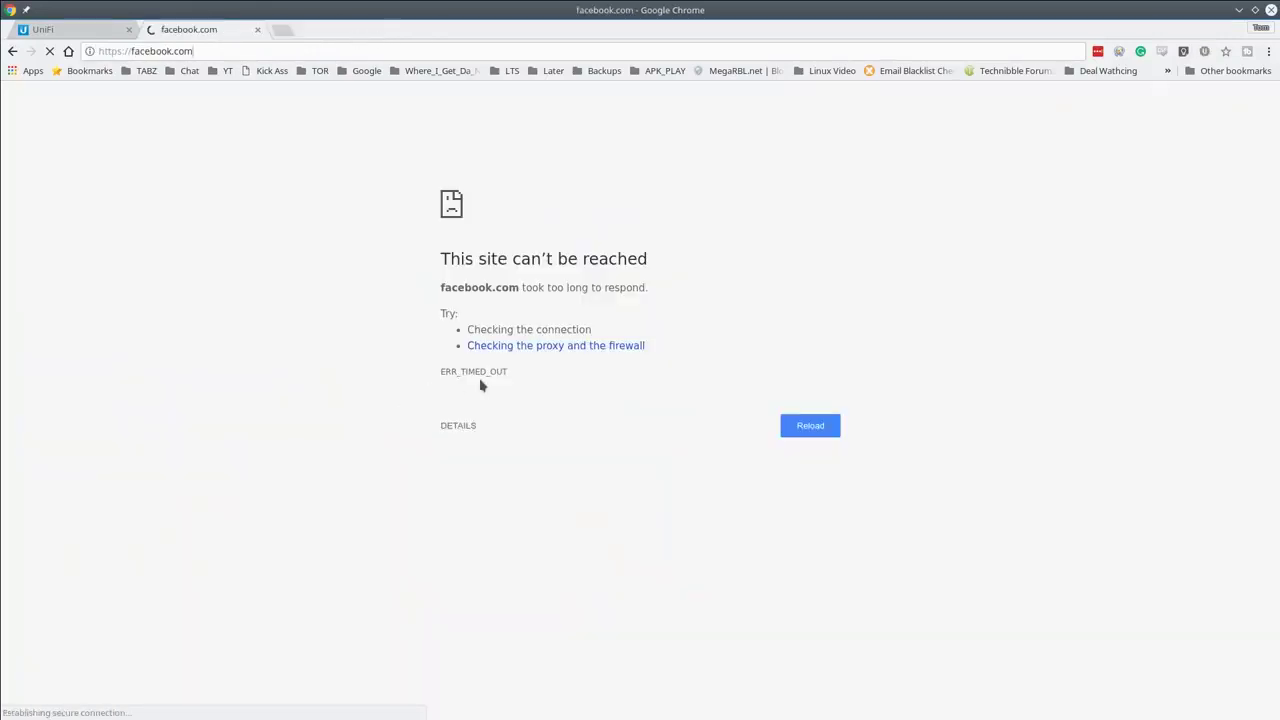
{"action": "left_click", "coordinate": [75, 33]}
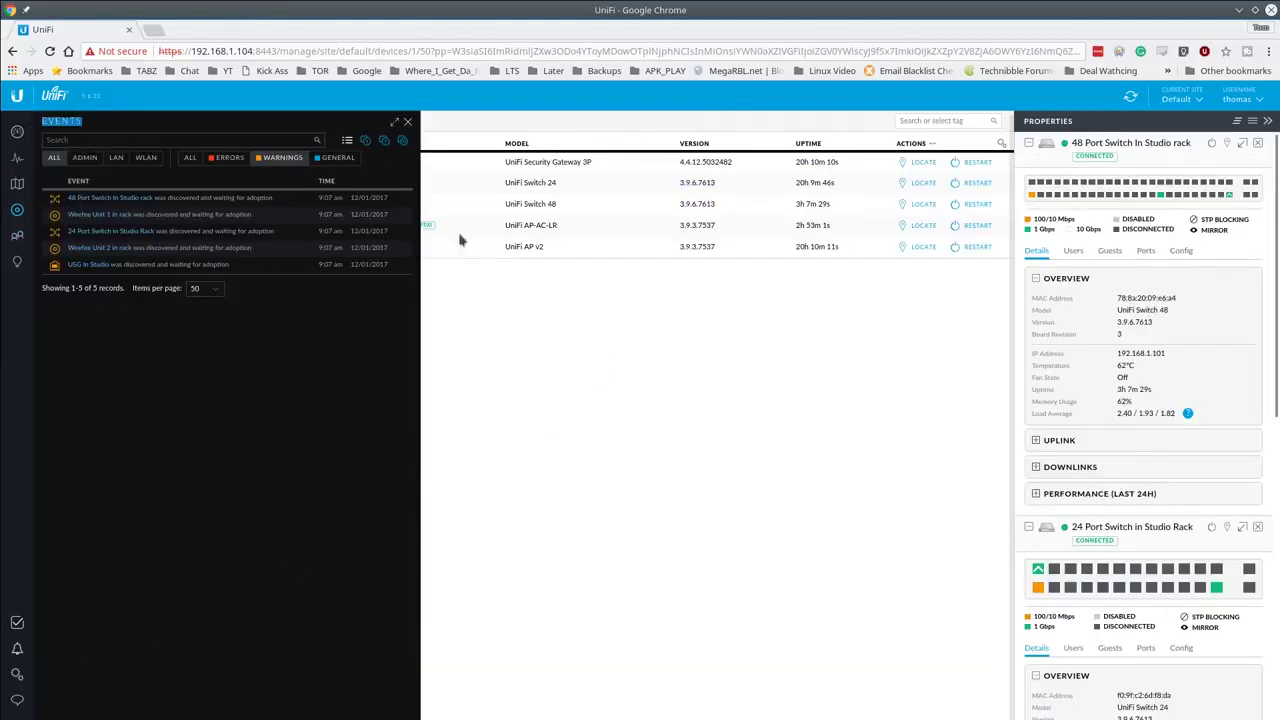
Step: Filter the events log to '48 port' general events, then open site settings
{"action": "left_click", "coordinate": [17, 622]}
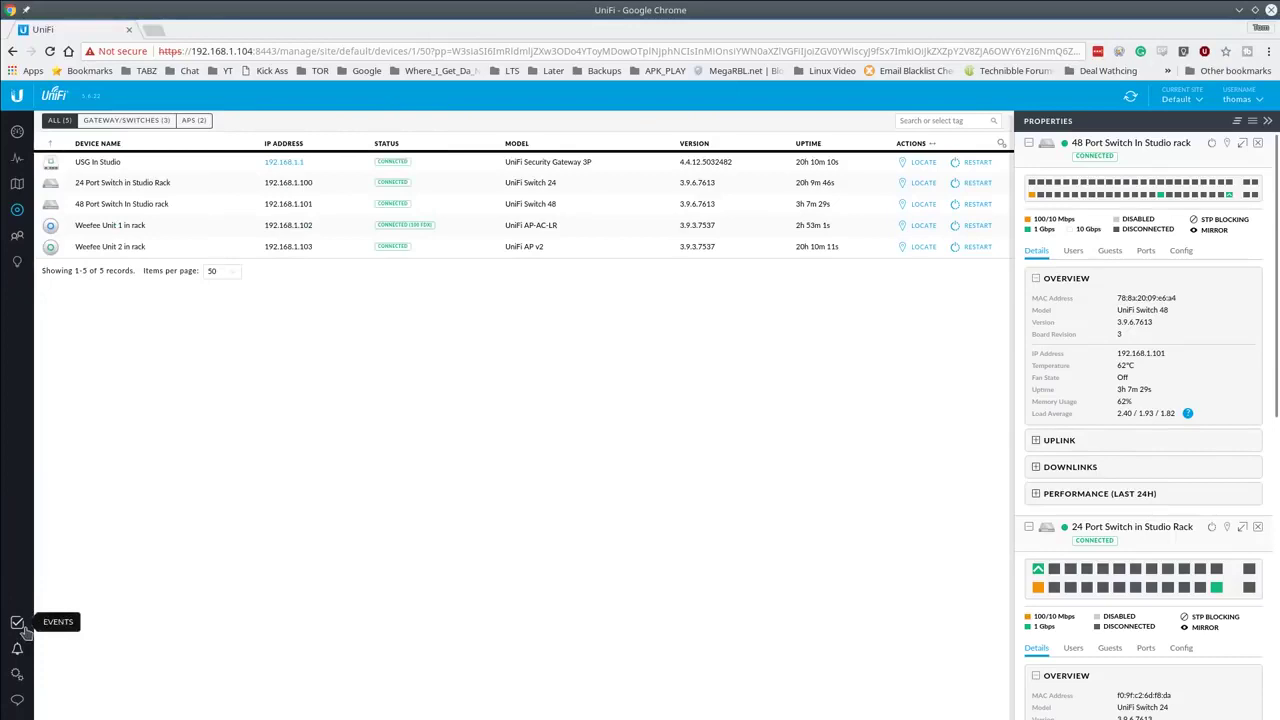
{"action": "left_click", "coordinate": [17, 625]}
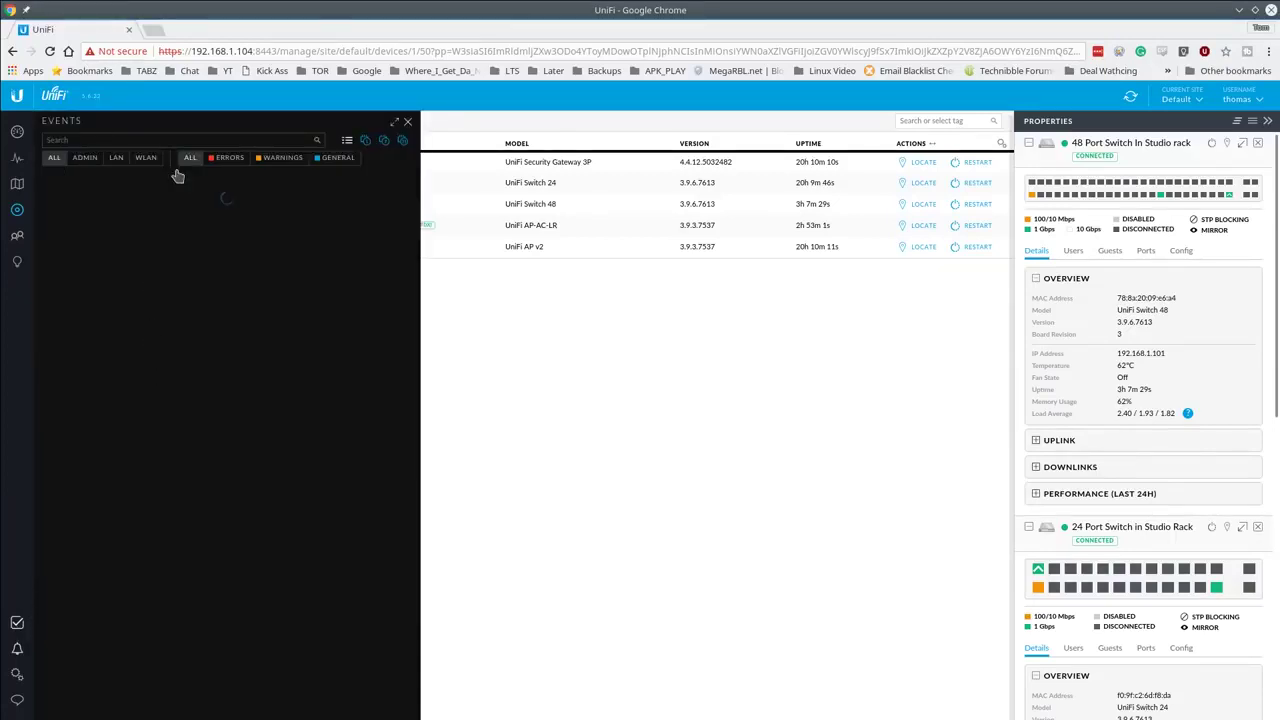
{"action": "left_click", "coordinate": [226, 160]}
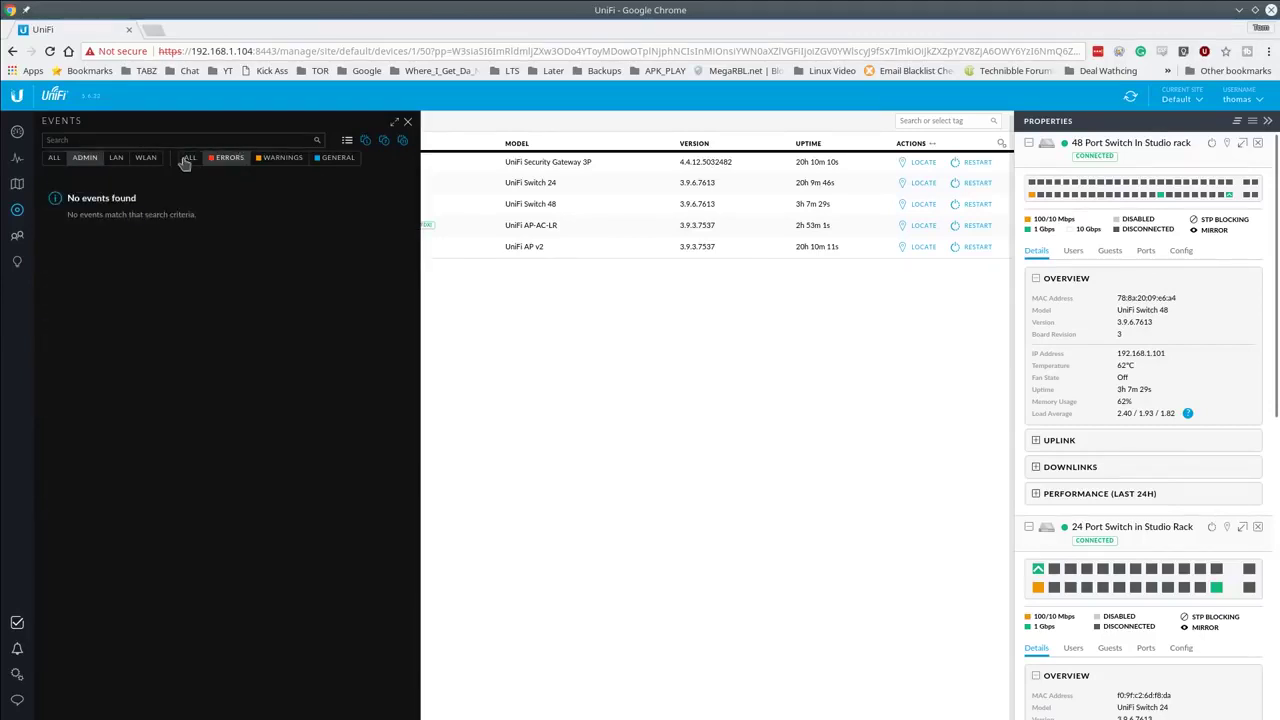
{"action": "left_click", "coordinate": [190, 160]}
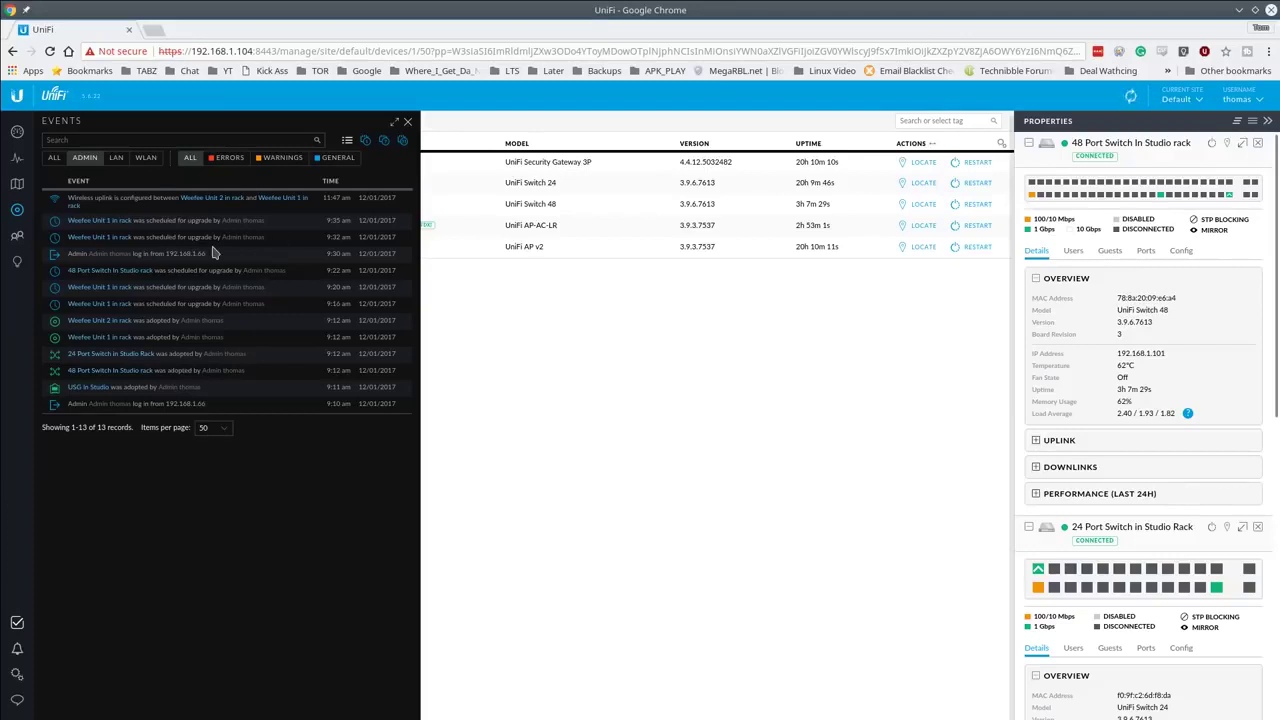
{"action": "left_click", "coordinate": [143, 137]}
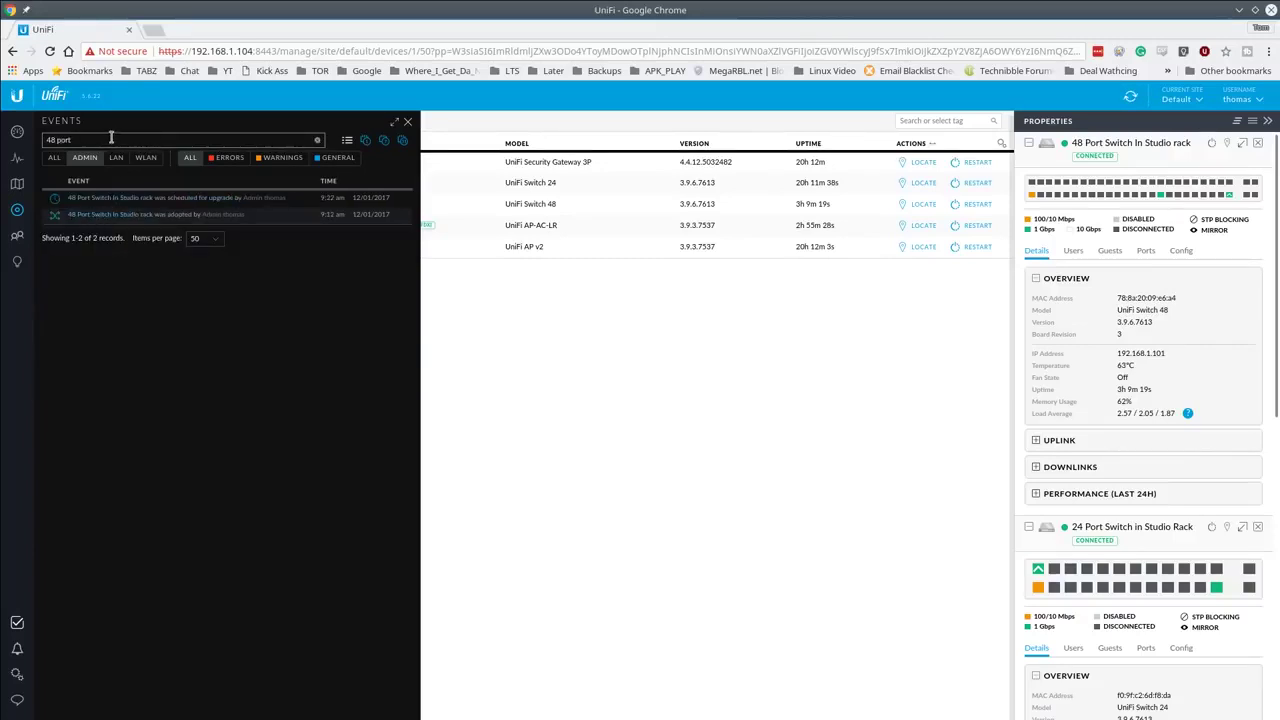
{"action": "triple_click", "coordinate": [111, 139]}
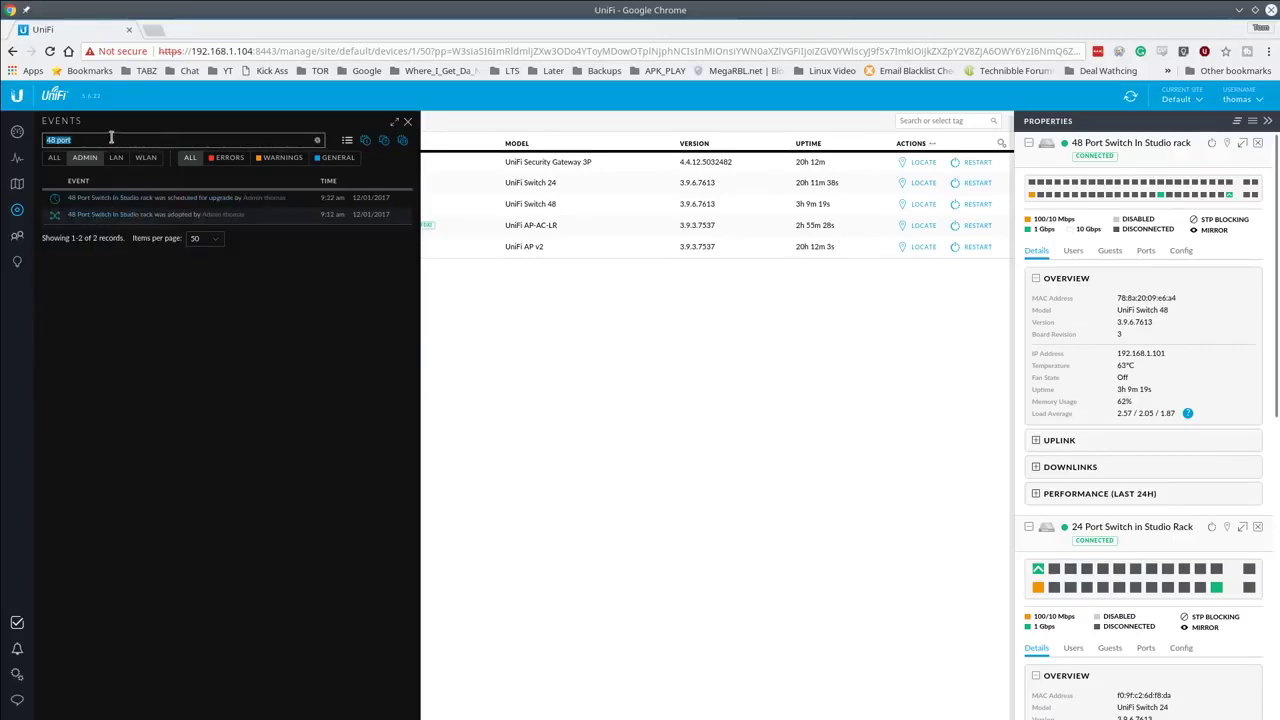
{"action": "left_click", "coordinate": [222, 162]}
{"action": "left_click", "coordinate": [283, 160]}
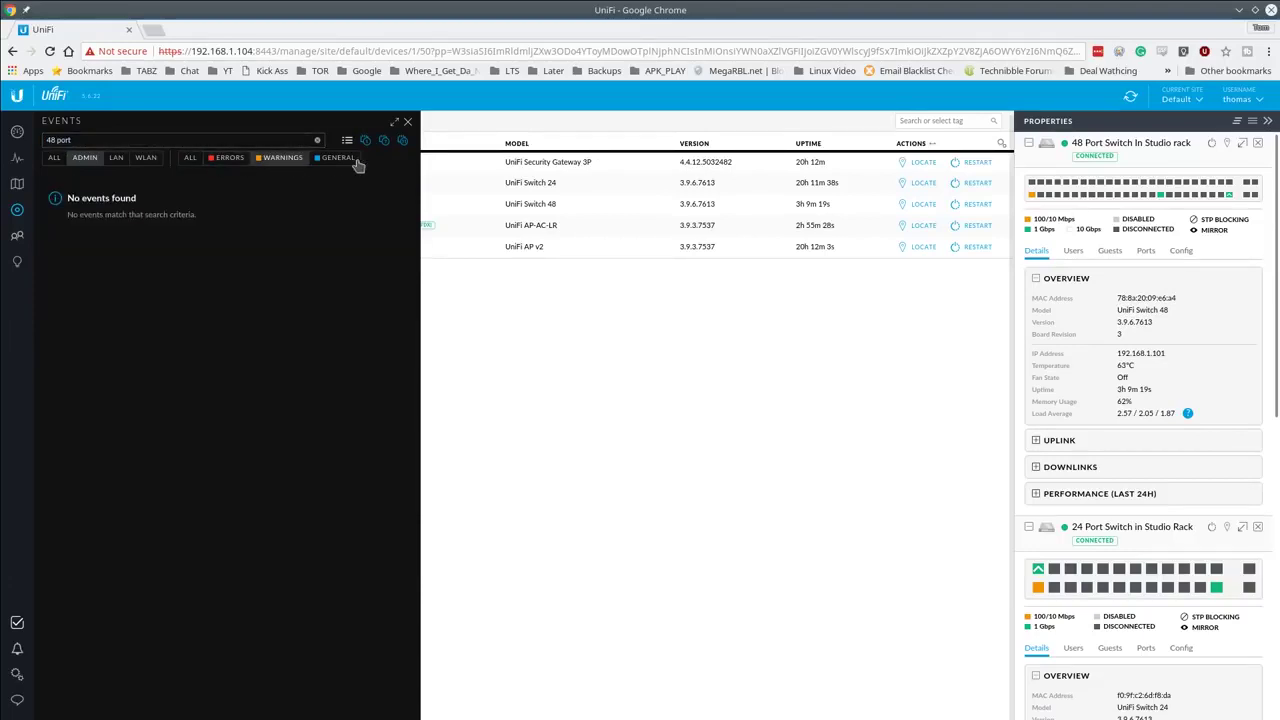
{"action": "left_click", "coordinate": [337, 160]}
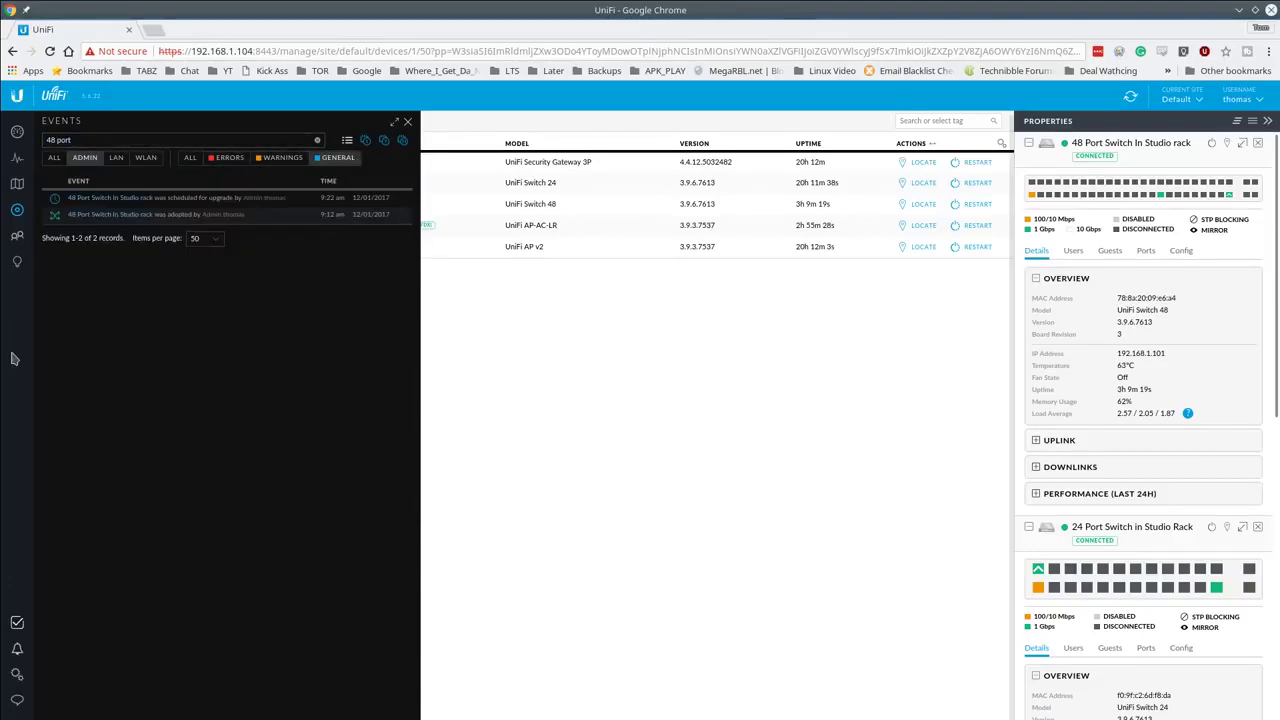
{"action": "left_click", "coordinate": [15, 682]}
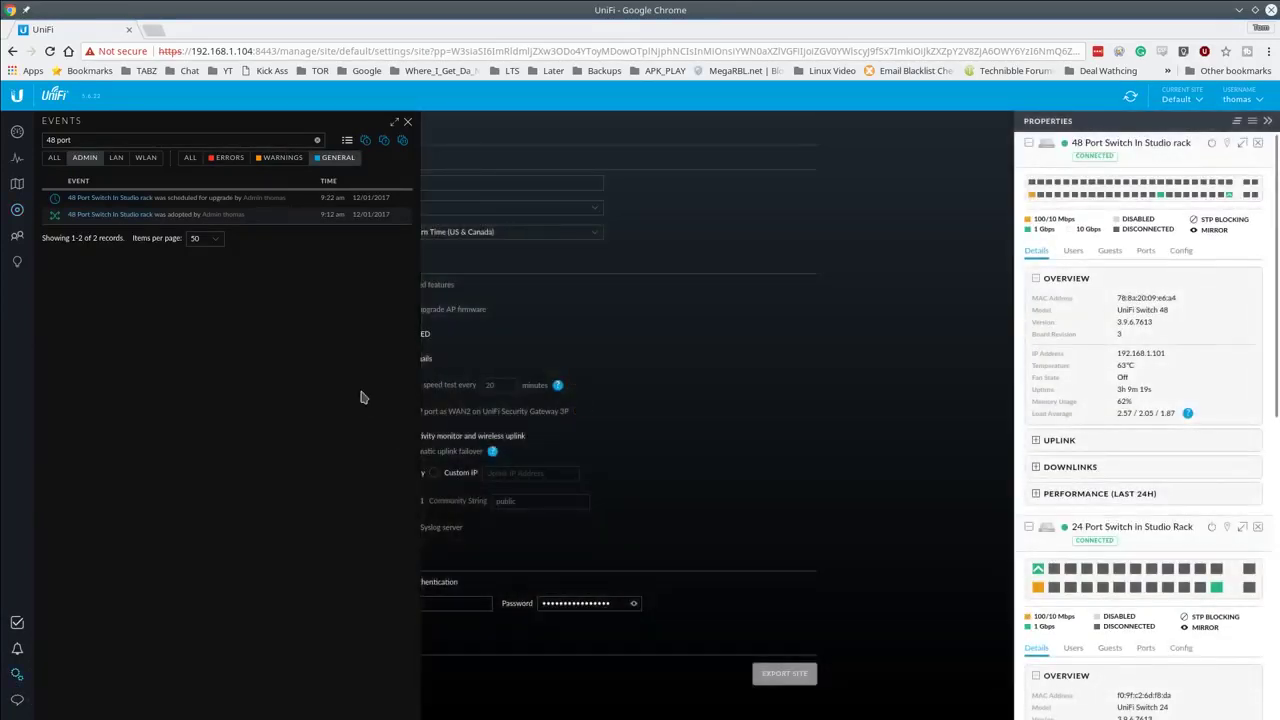
Step: Download the controller backup 5.6.22.unf from the Maintenance settings
{"action": "left_click", "coordinate": [408, 124]}
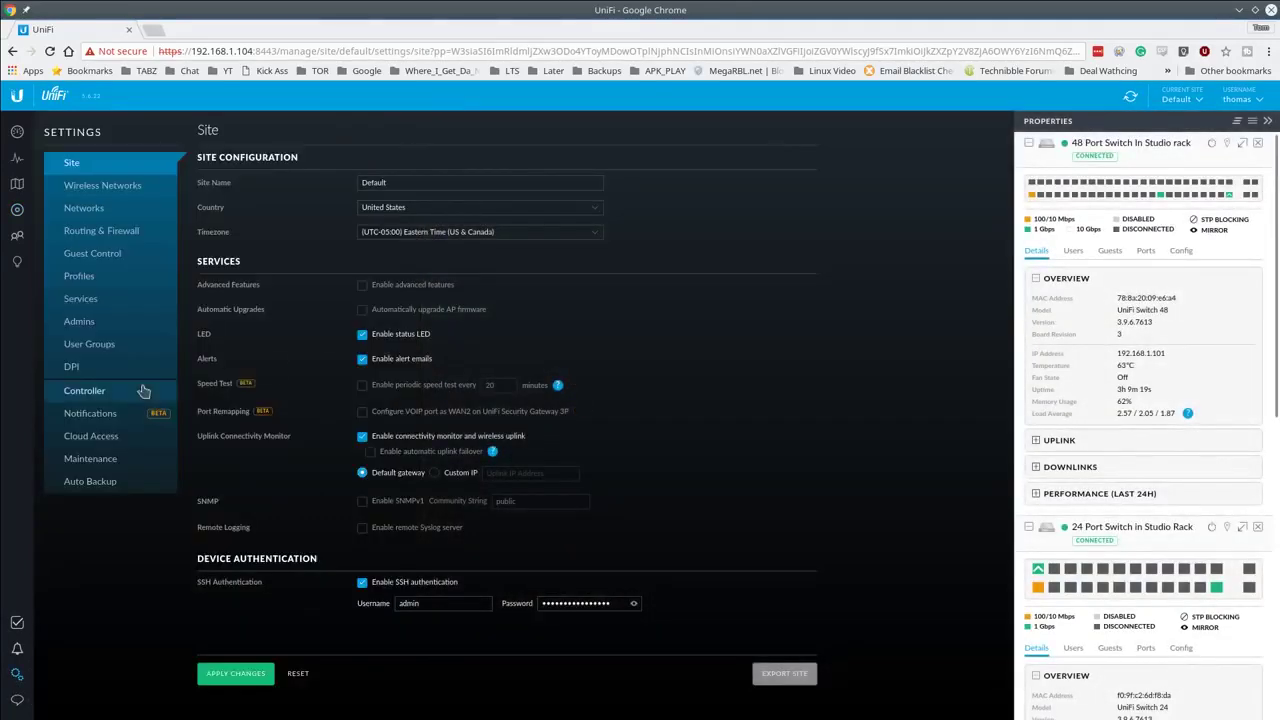
{"action": "left_click", "coordinate": [112, 467]}
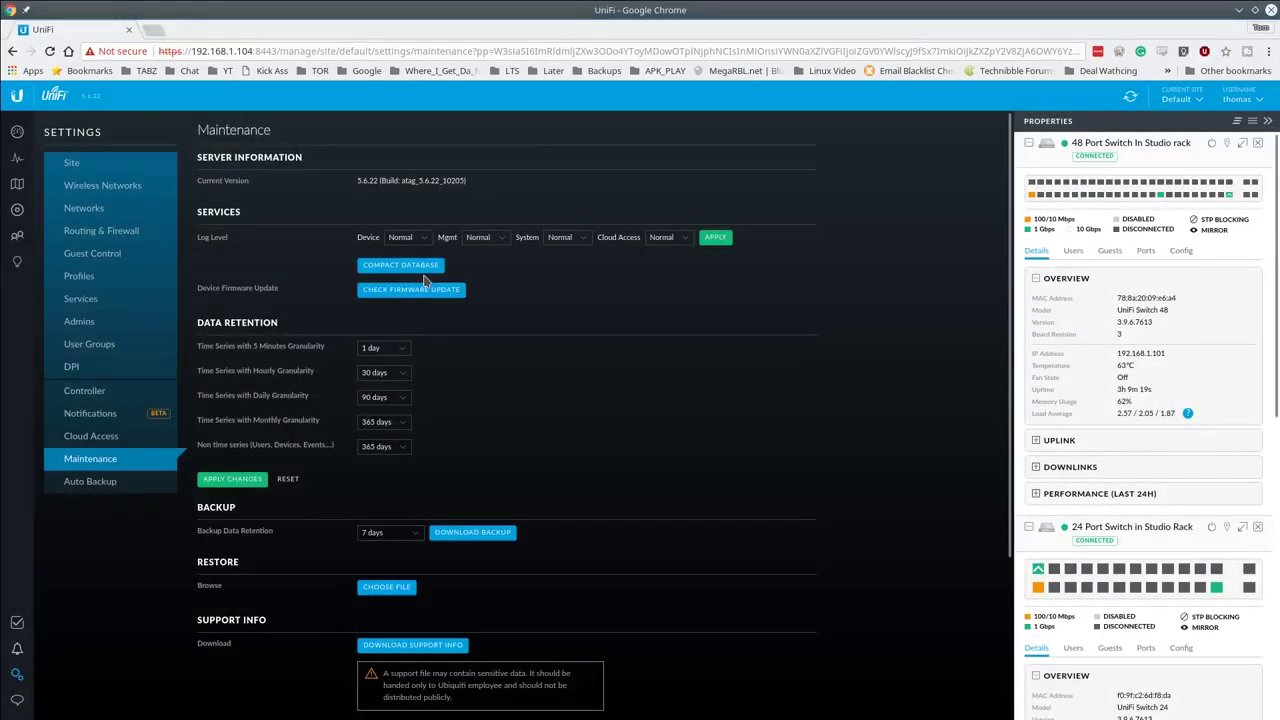
{"action": "scroll", "coordinate": [532, 432], "scroll_direction": "down", "scroll_amount": 1}
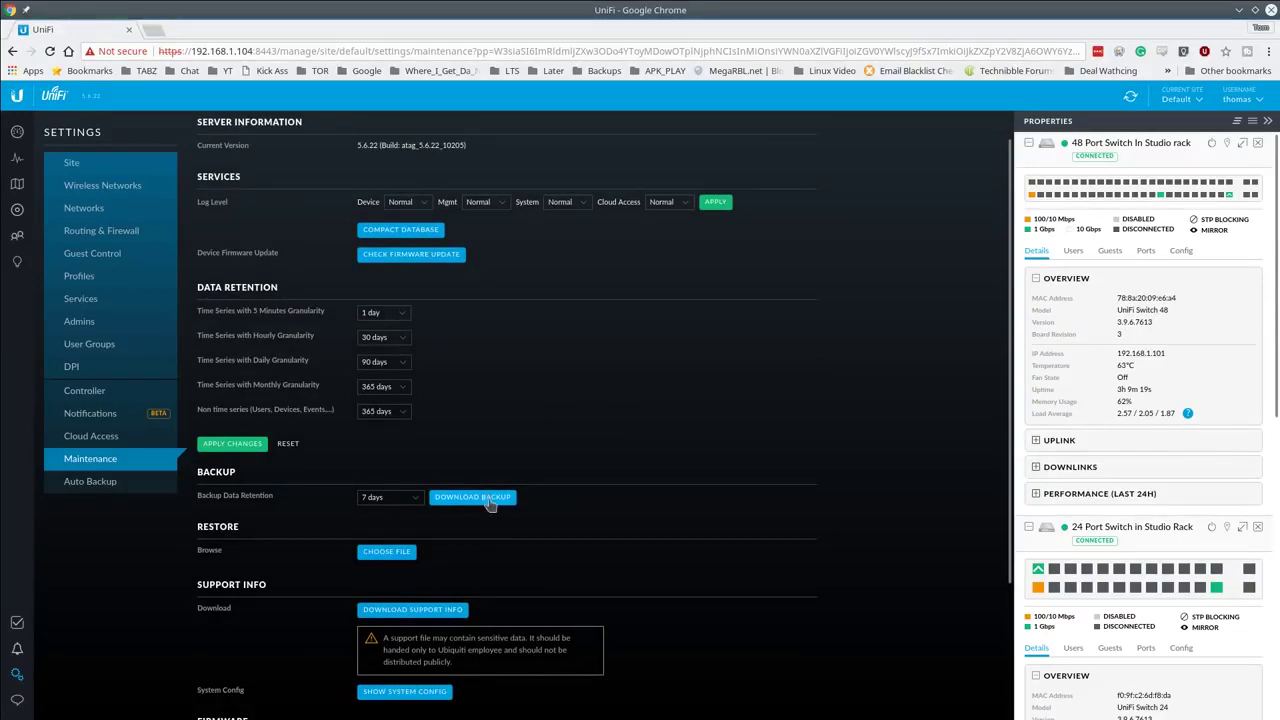
{"action": "left_click", "coordinate": [470, 500]}
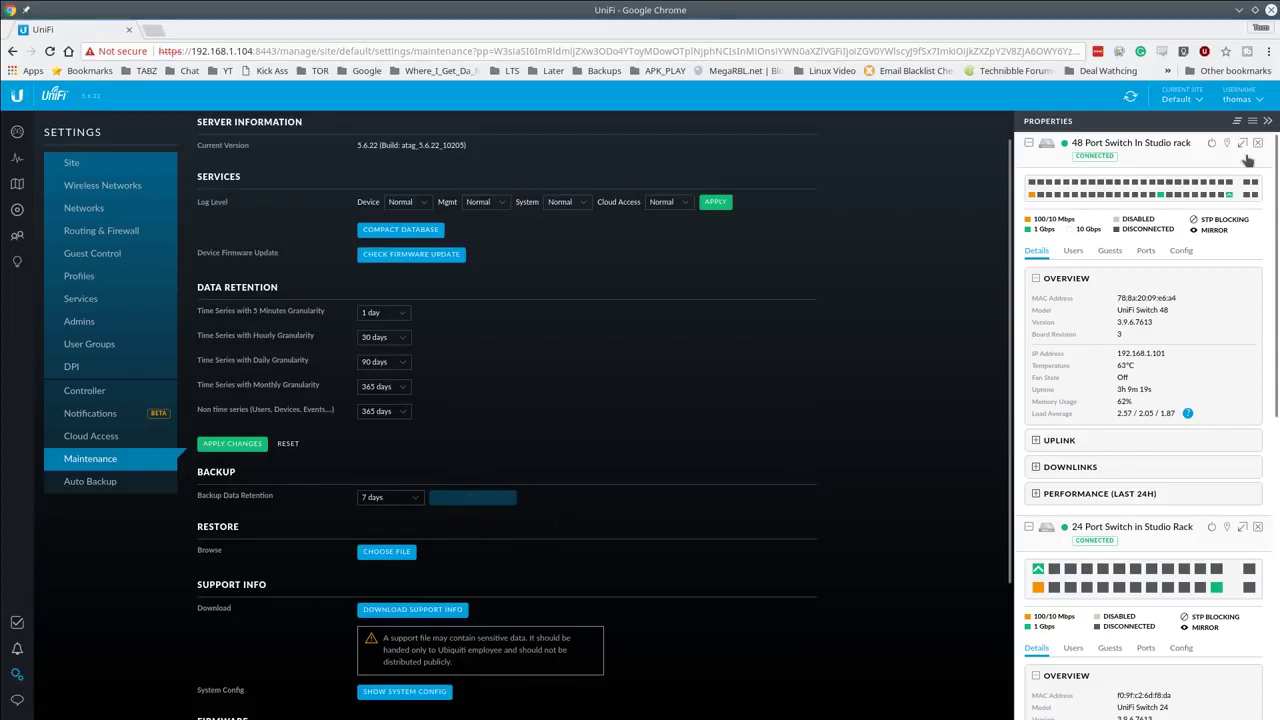
{"action": "left_click", "coordinate": [1255, 144]}
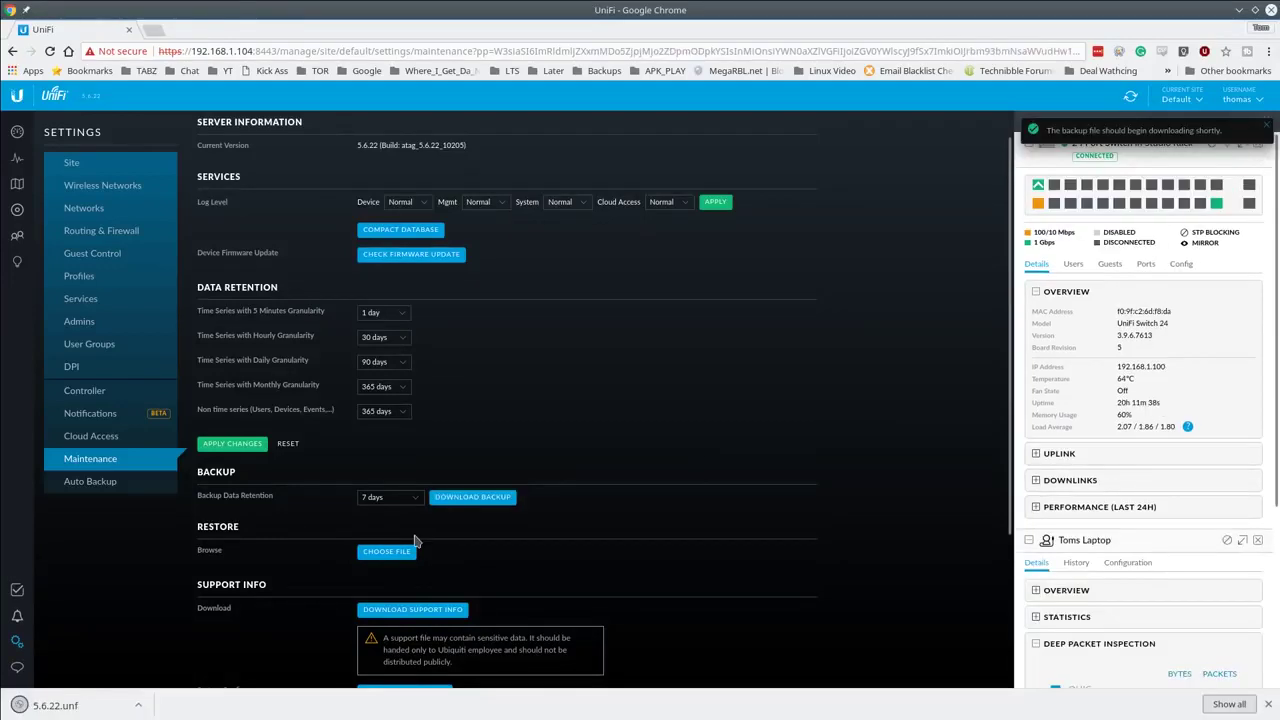
{"action": "scroll", "coordinate": [434, 477], "scroll_direction": "down", "scroll_amount": 1}
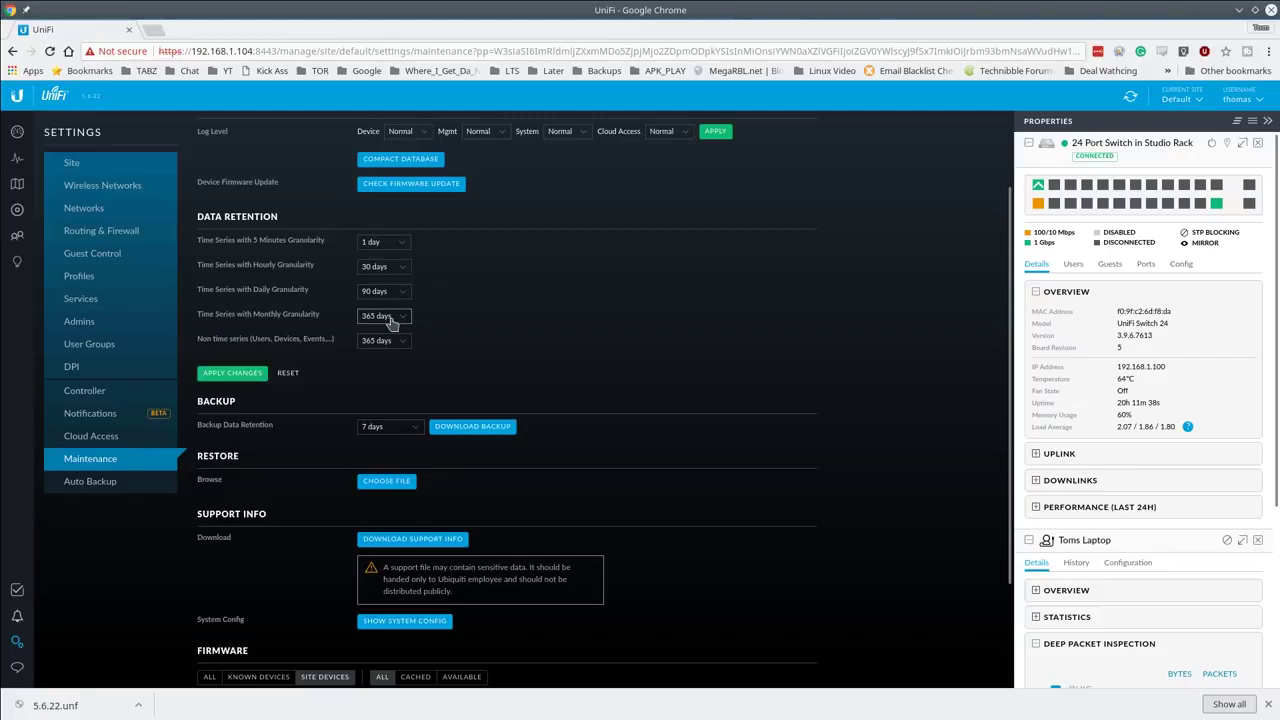
{"action": "scroll", "coordinate": [526, 260], "scroll_direction": "up", "scroll_amount": 2}
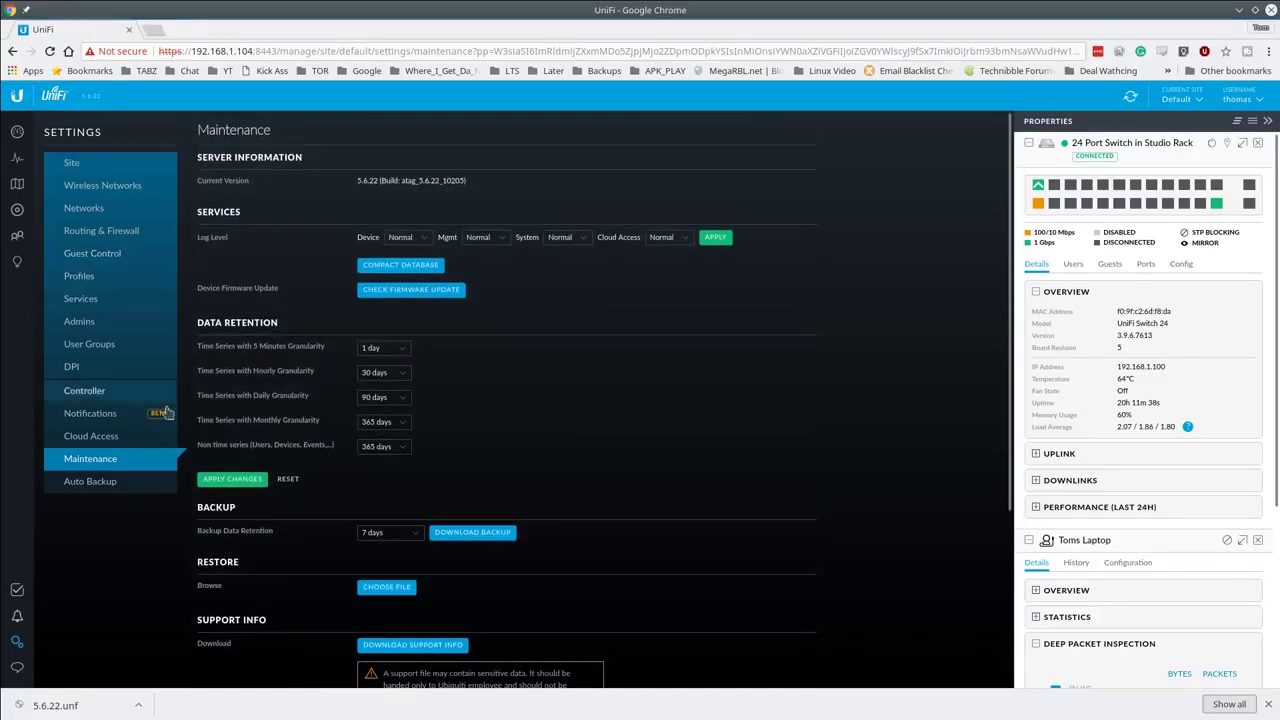